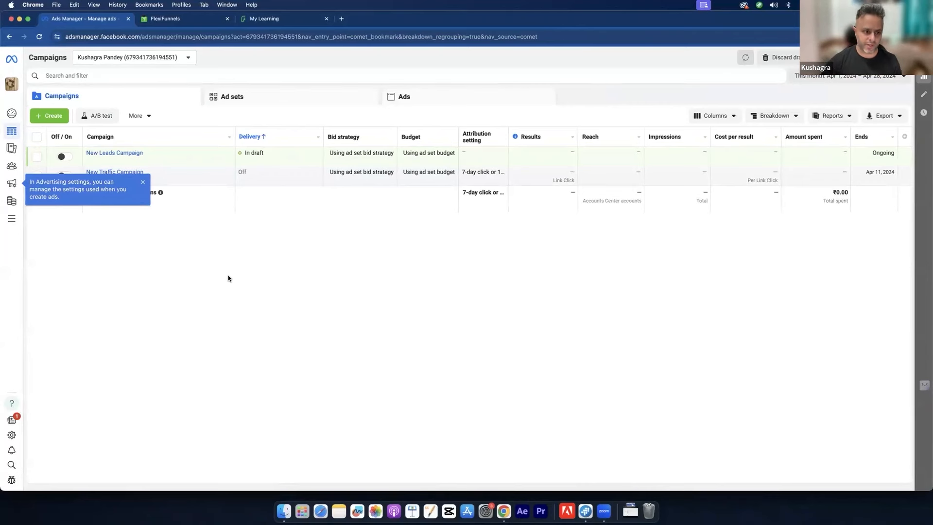
Step: Close the advertising-settings tip over the campaign list and expand the left sidebar
click(141, 182)
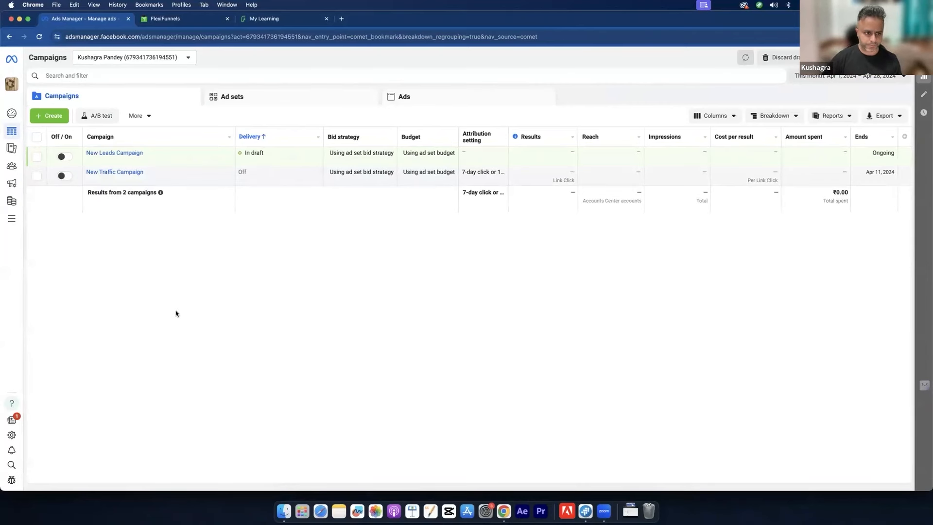
mouse_move(17, 223)
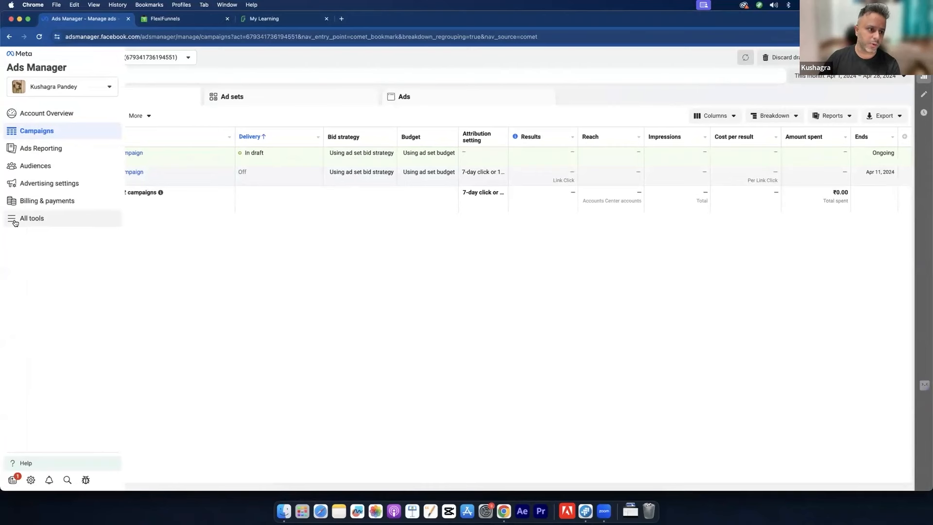
Step: Open the All tools panel from the Ads Manager sidebar and browse its business tools
click(15, 222)
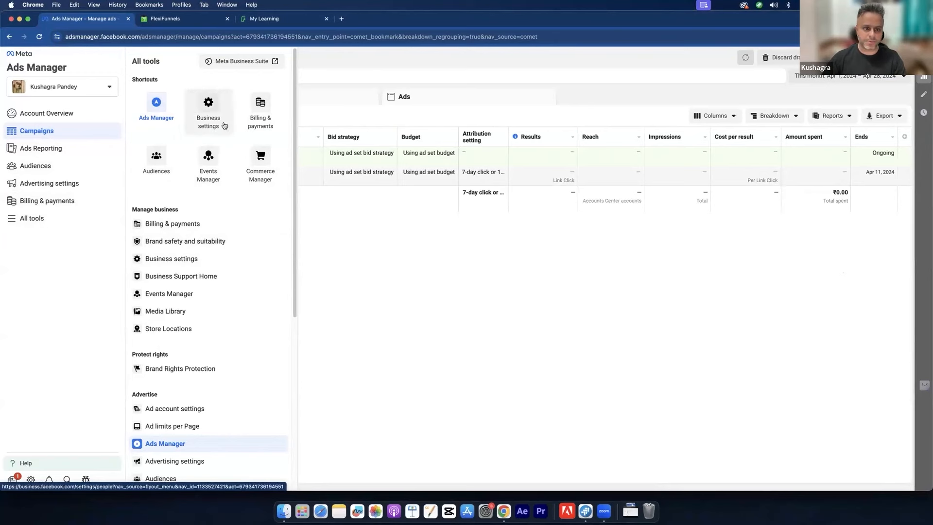
scroll(228, 293, down, 6)
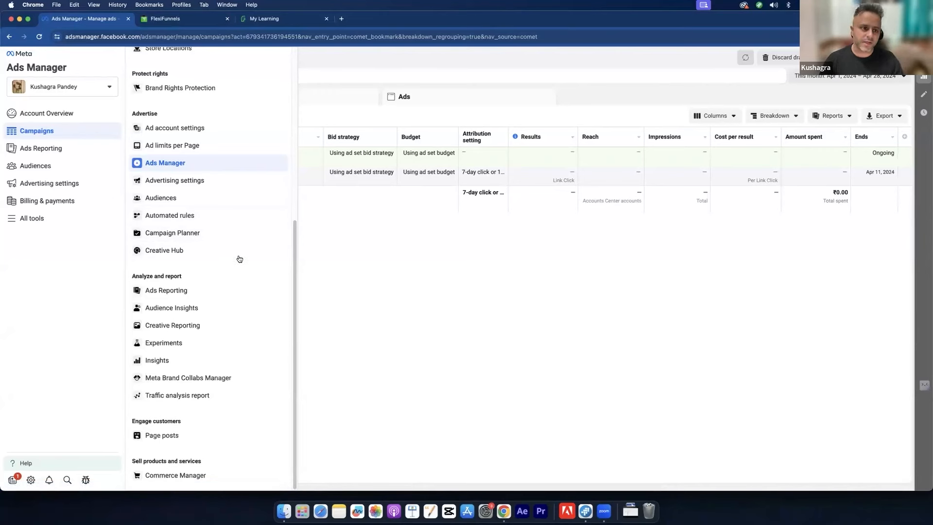
scroll(224, 262, up, 5)
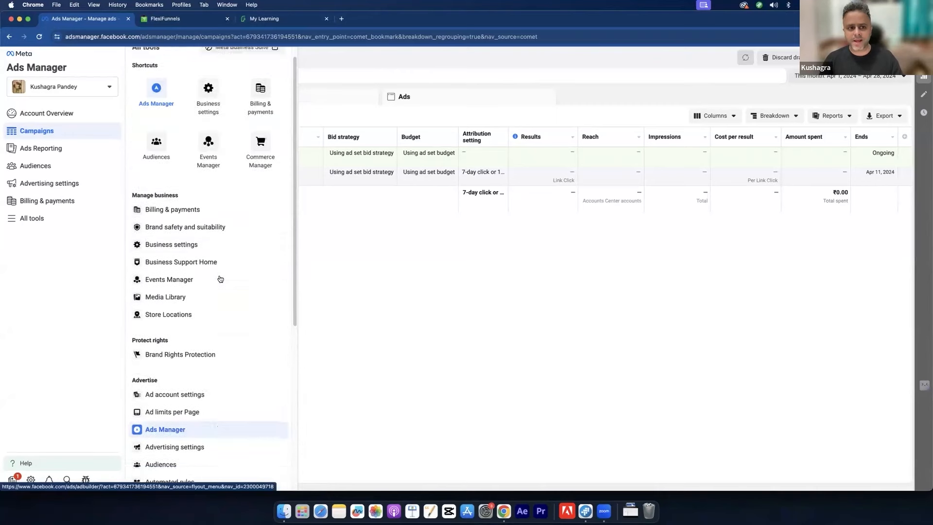
scroll(220, 279, up, 1)
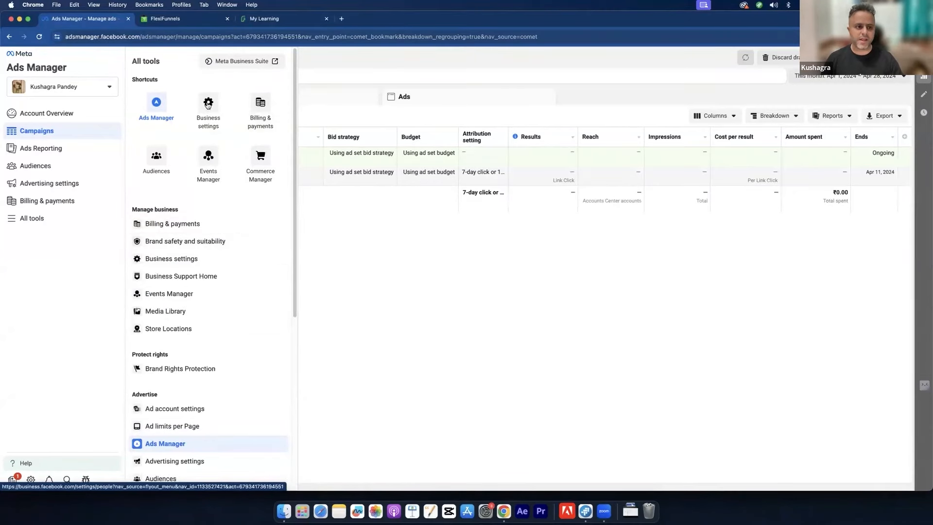
Step: Go to Business settings, landing on the People page, and scroll the sidebar down
click(198, 125)
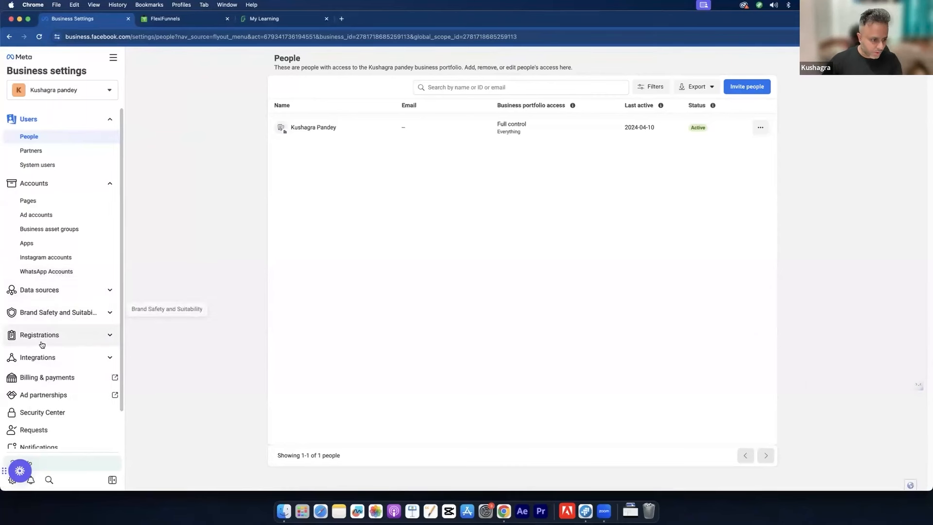
scroll(39, 346, down, 2)
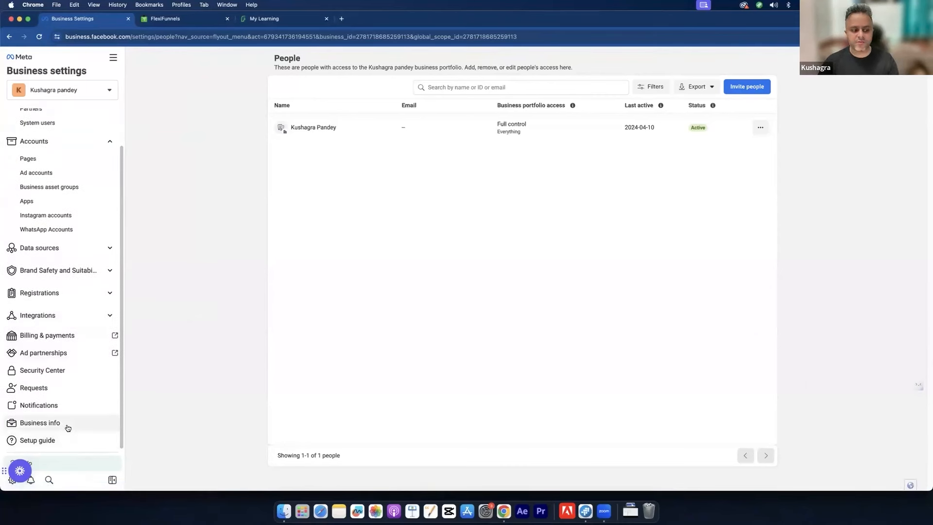
Step: Open Business info, showing Unverified status and no legal name, address, phone or website
click(67, 427)
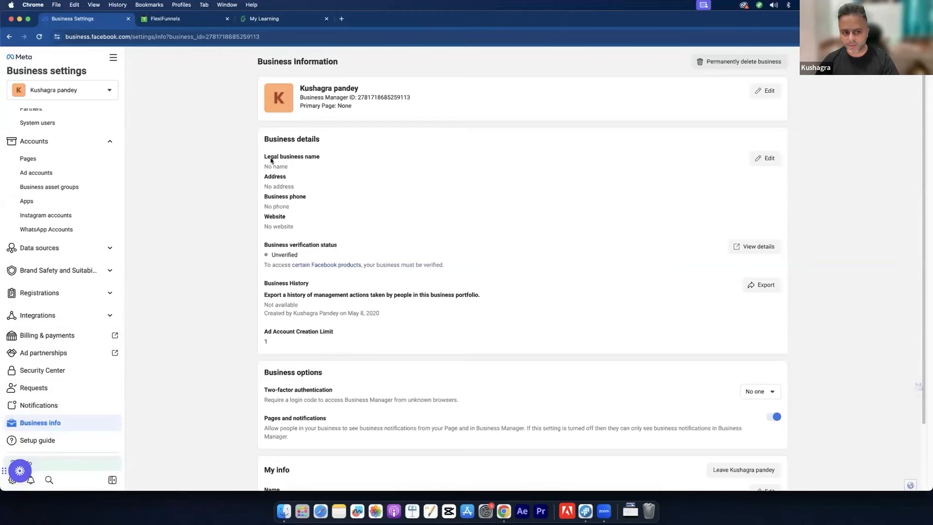
drag(271, 156, 321, 158)
click(766, 160)
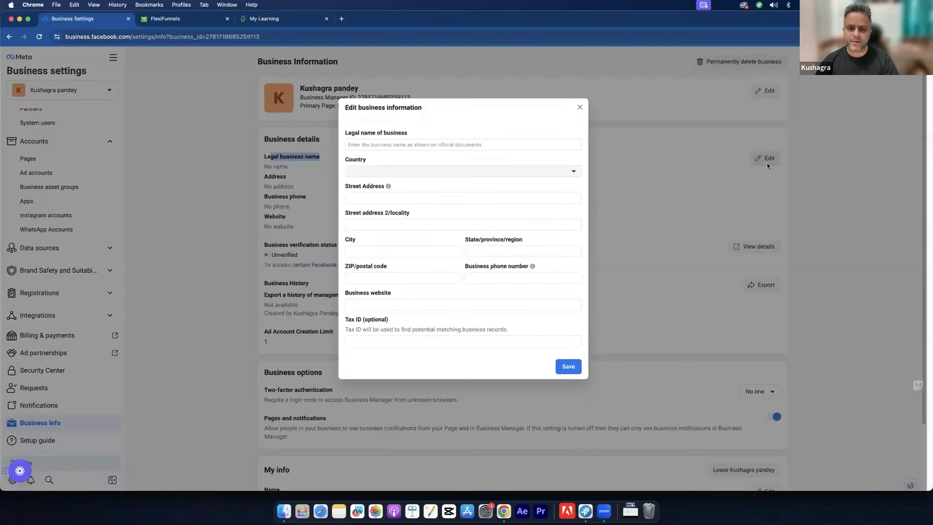
click(373, 143)
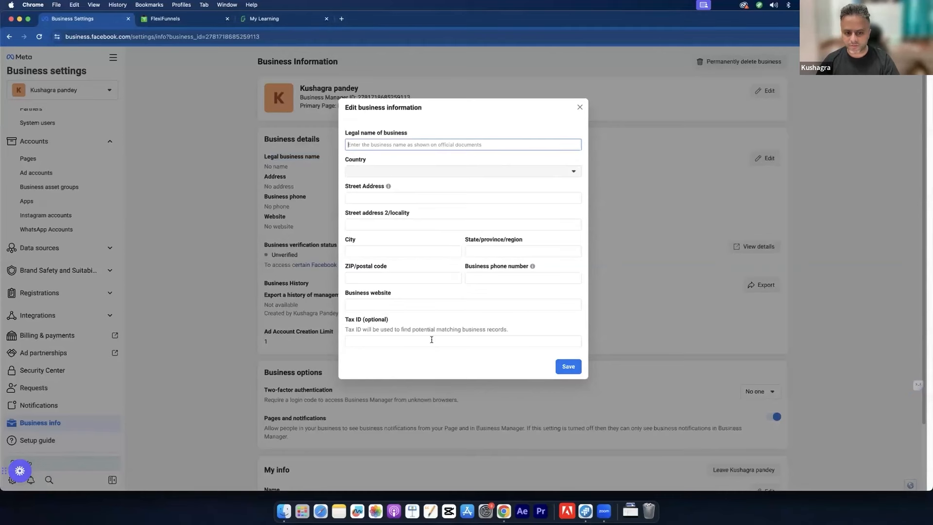
click(579, 107)
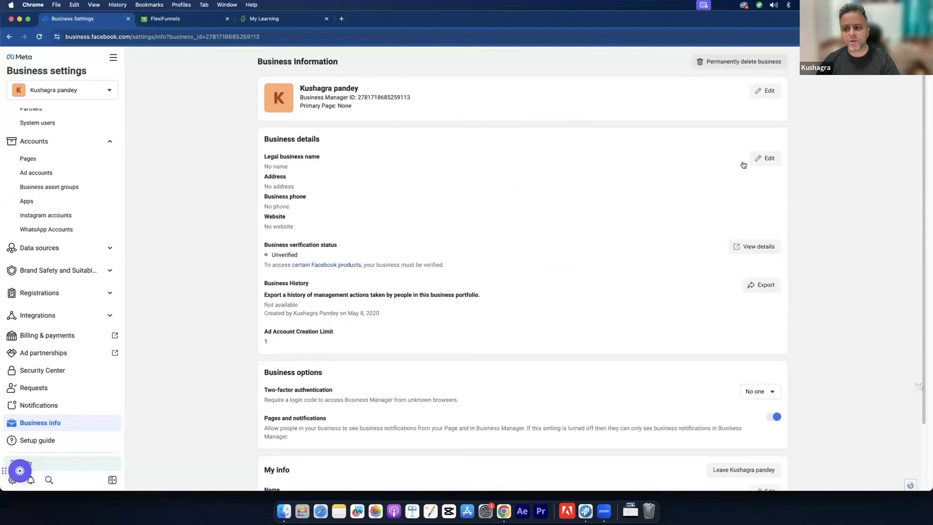
double_click(277, 255)
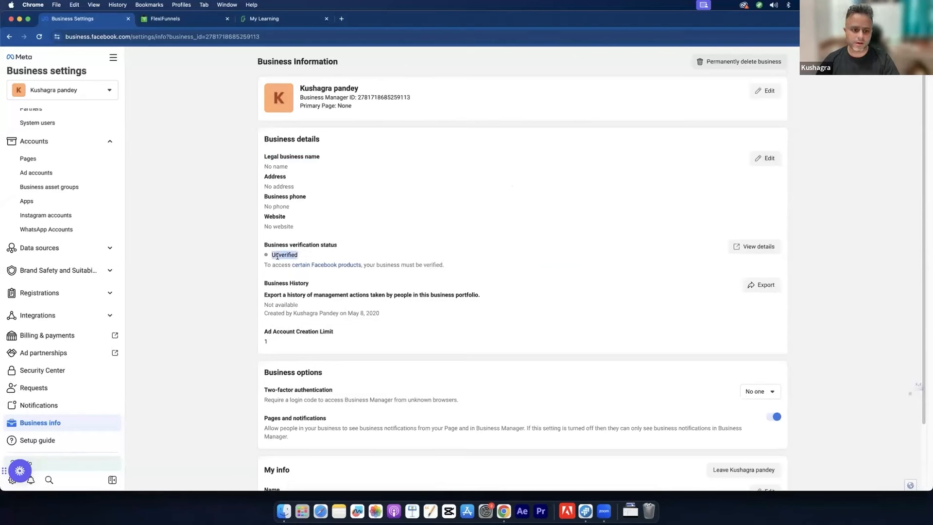
click(281, 257)
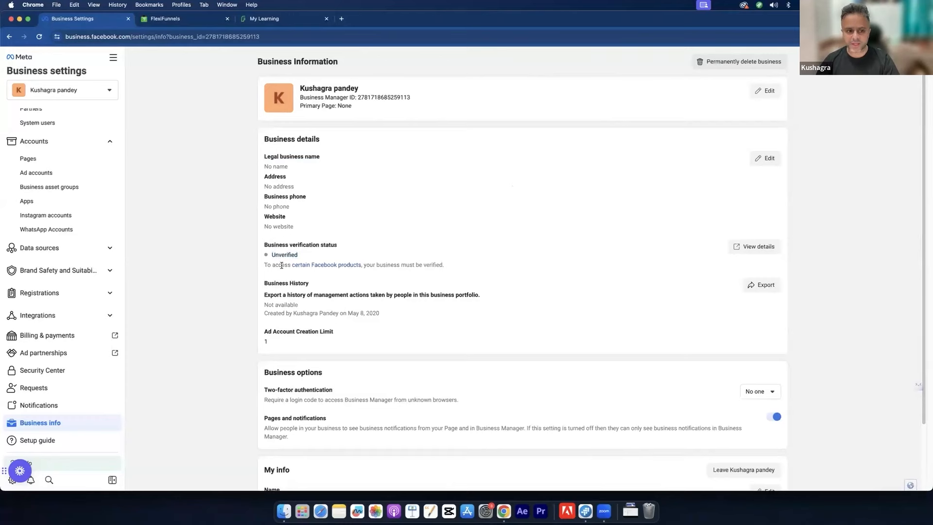
click(334, 266)
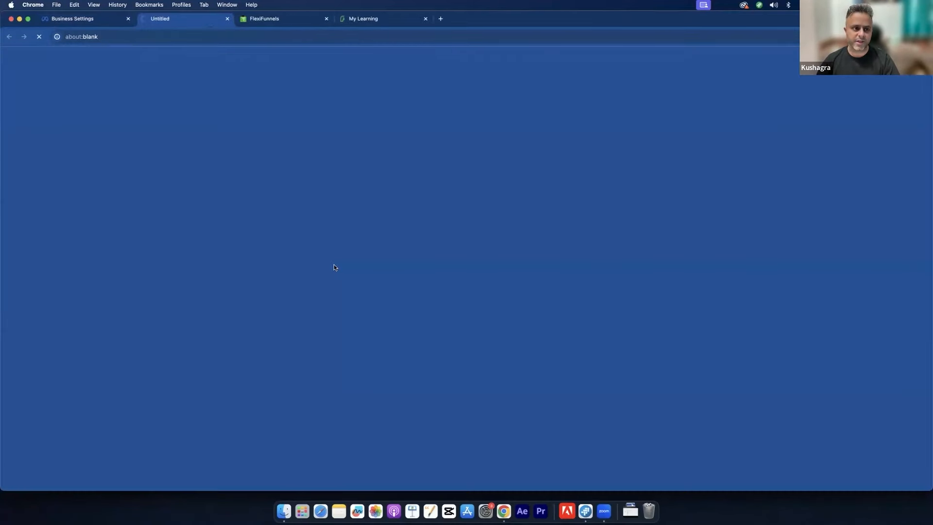
scroll(427, 311, down, 5)
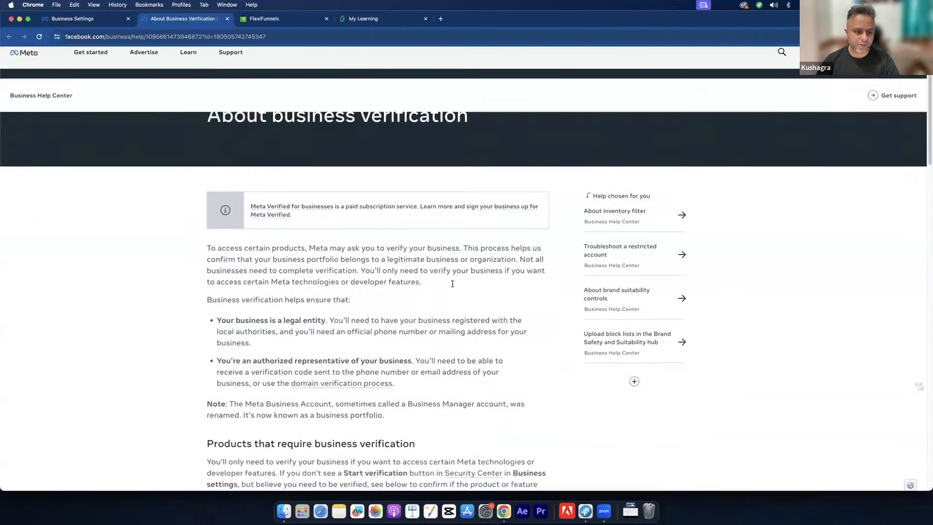
scroll(453, 285, down, 3)
scroll(452, 288, down, 3)
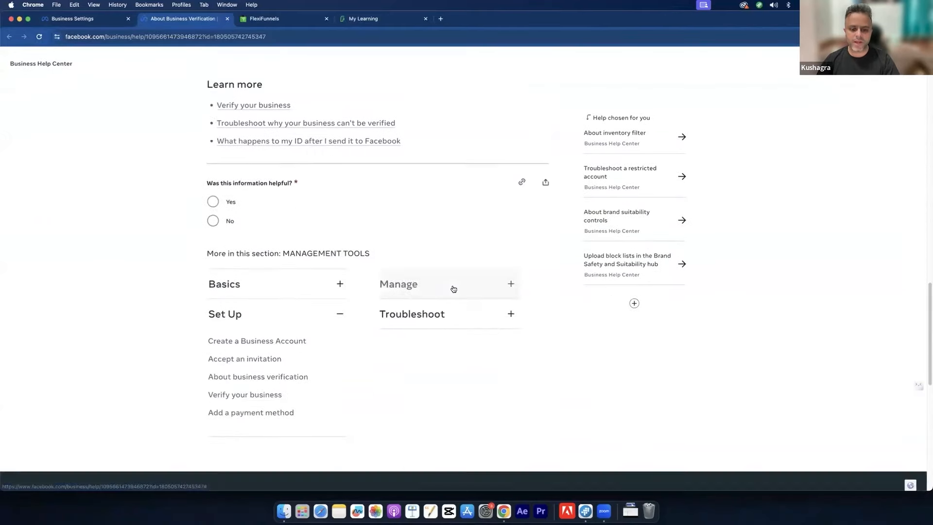
scroll(452, 287, up, 9)
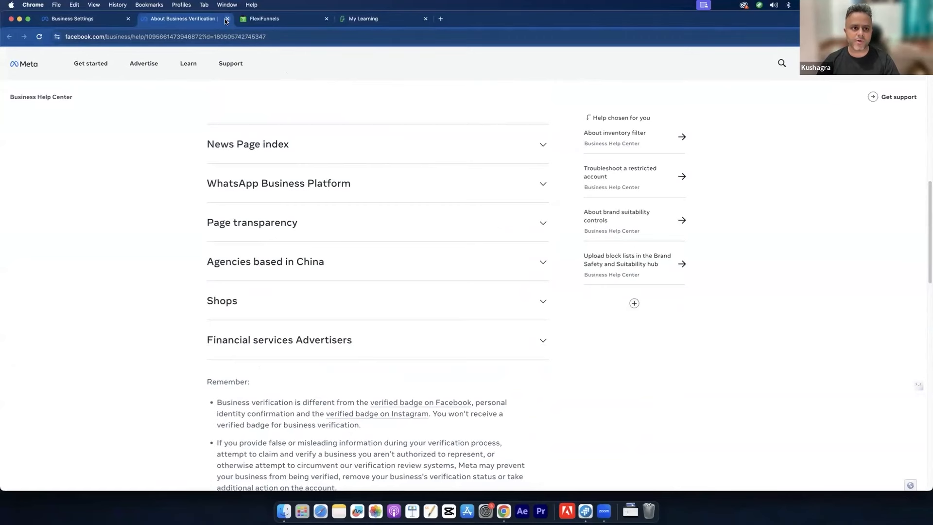
click(226, 19)
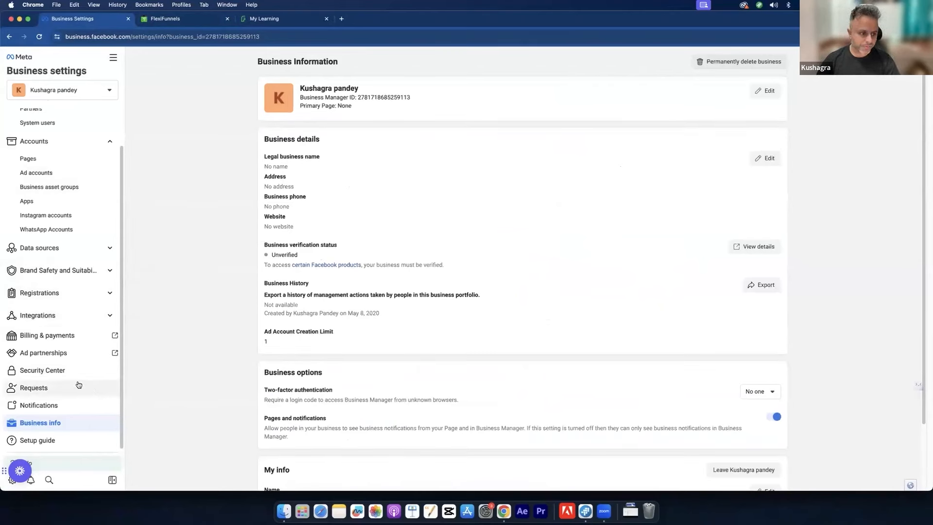
click(72, 335)
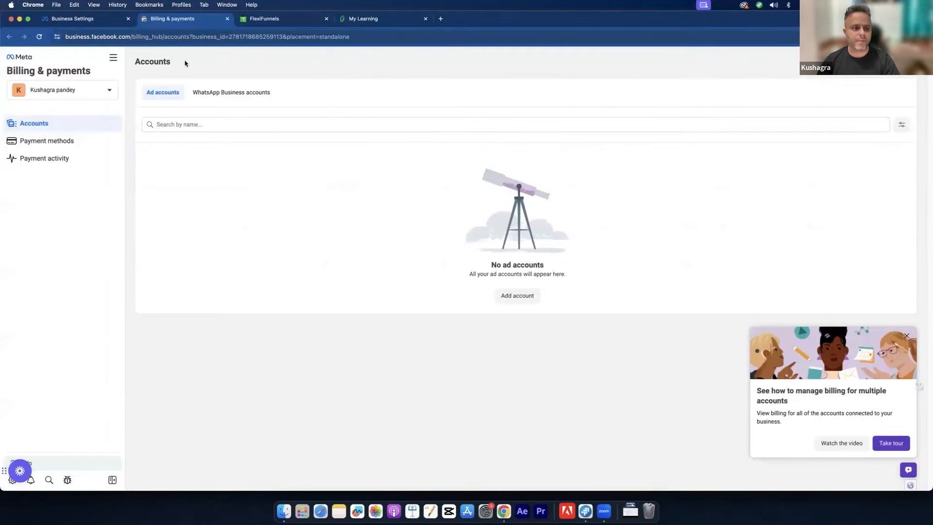
click(67, 147)
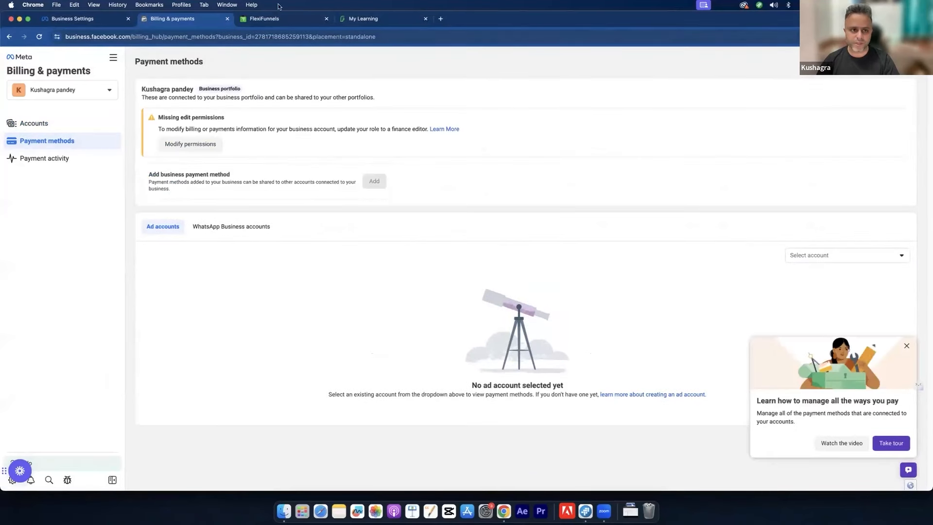
click(227, 18)
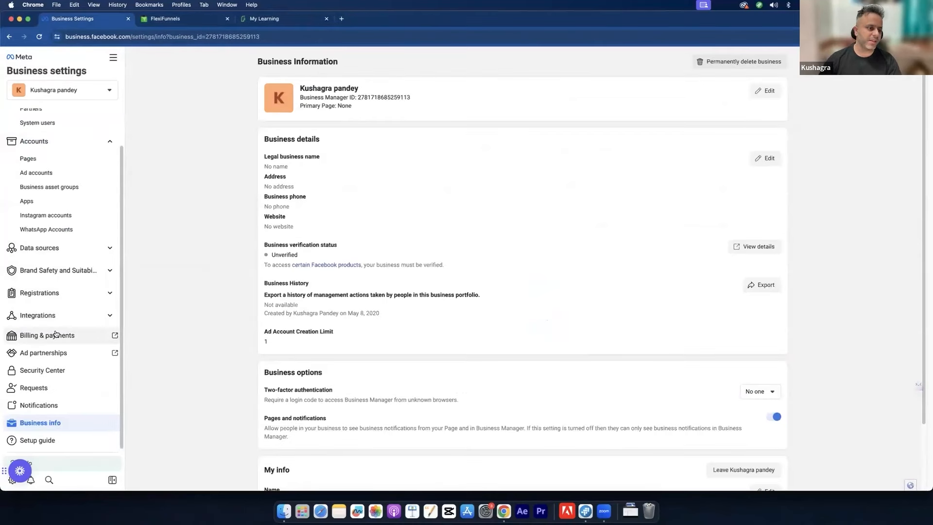
Step: Check the business portfolio dropdown, then go to Accounts > Ad accounts, which lists none yet
scroll(55, 333, up, 2)
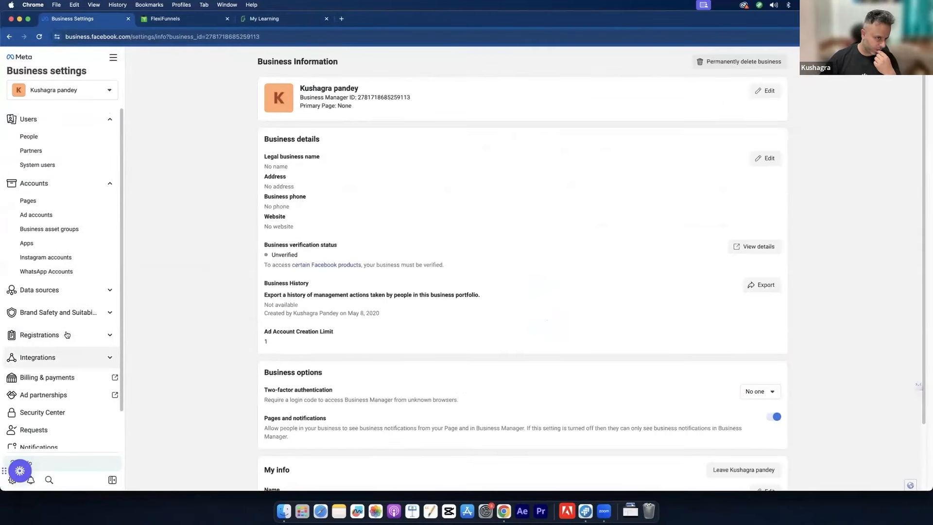
scroll(69, 433, down, 1)
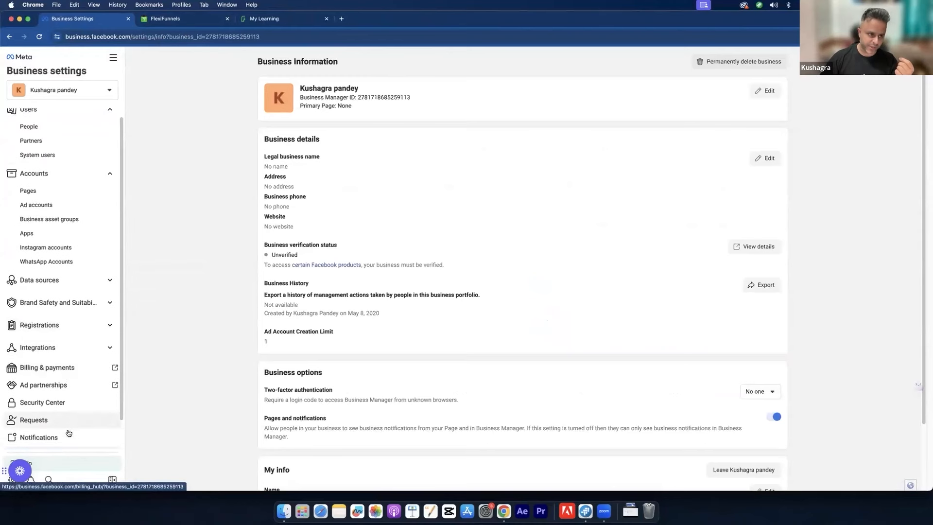
scroll(68, 434, down, 2)
click(92, 98)
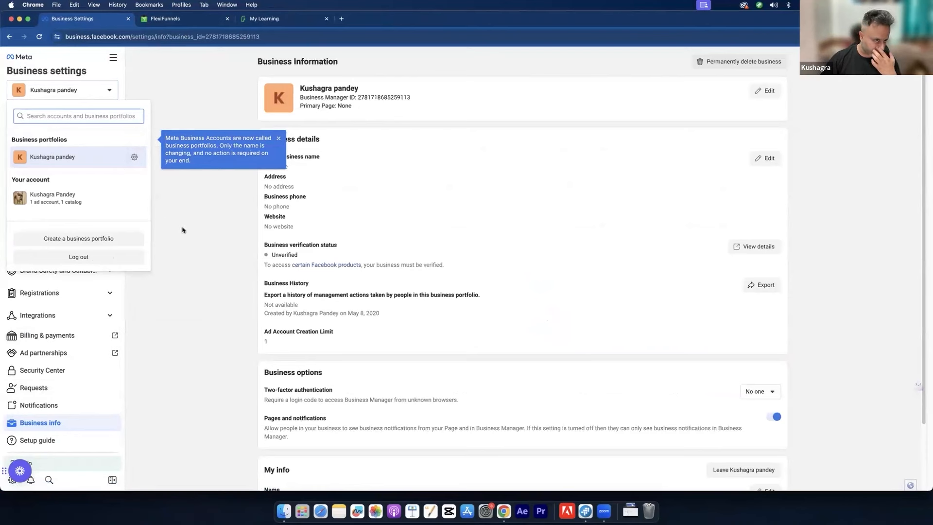
click(57, 89)
click(47, 172)
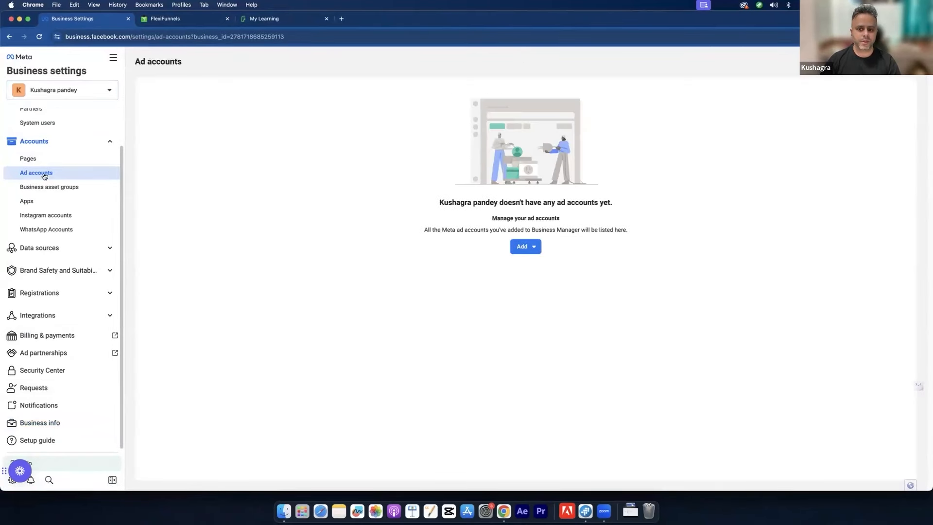
Step: Show the Add menu's options to add, request access to, or create an ad account
click(525, 249)
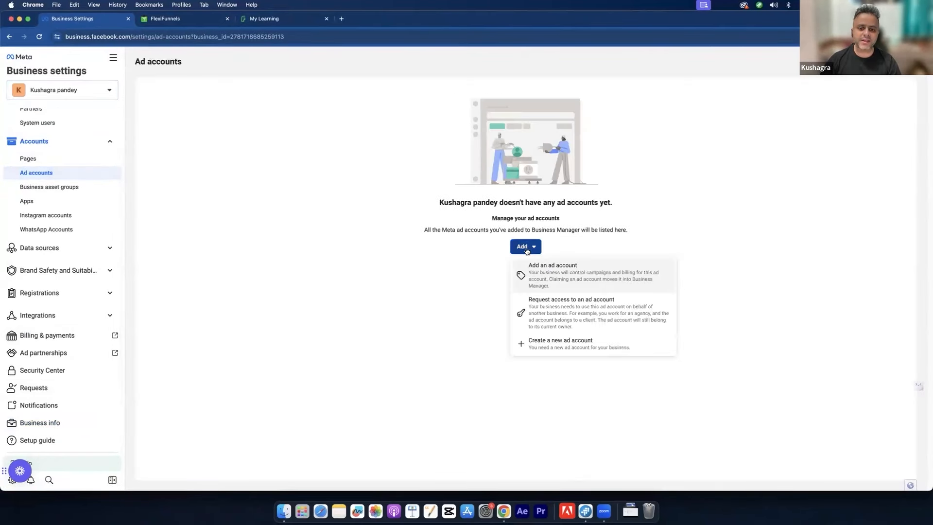
click(591, 319)
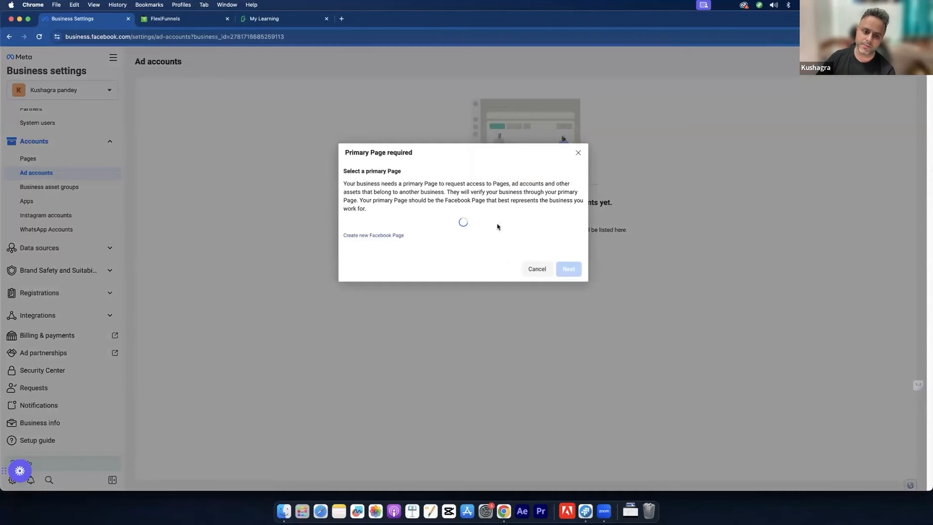
click(578, 154)
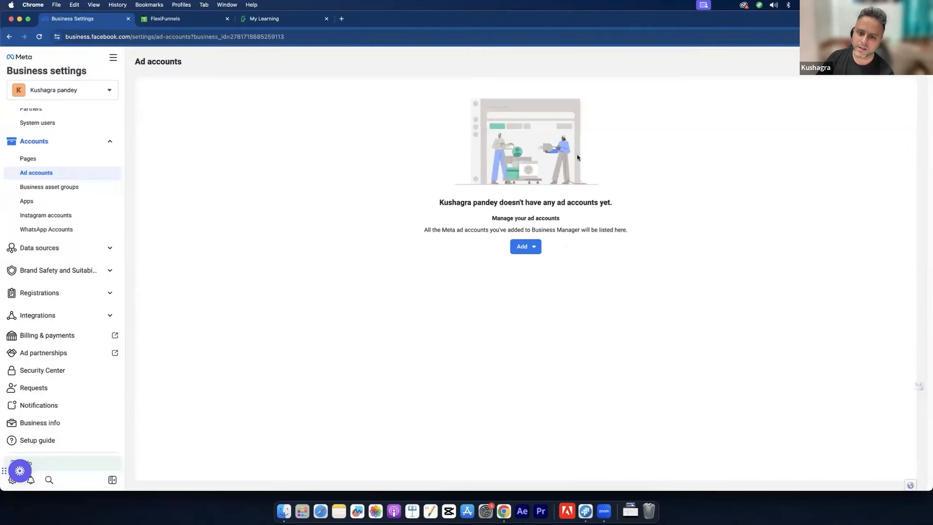
click(527, 243)
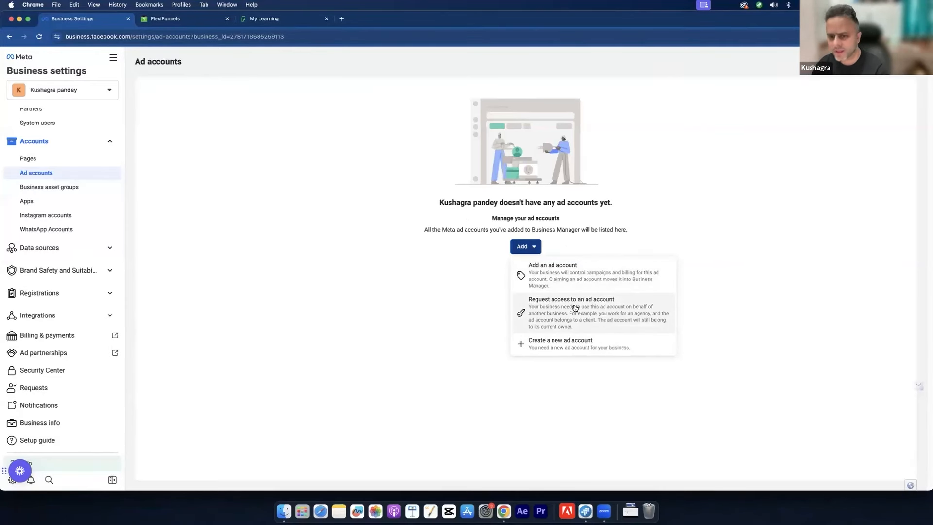
click(369, 203)
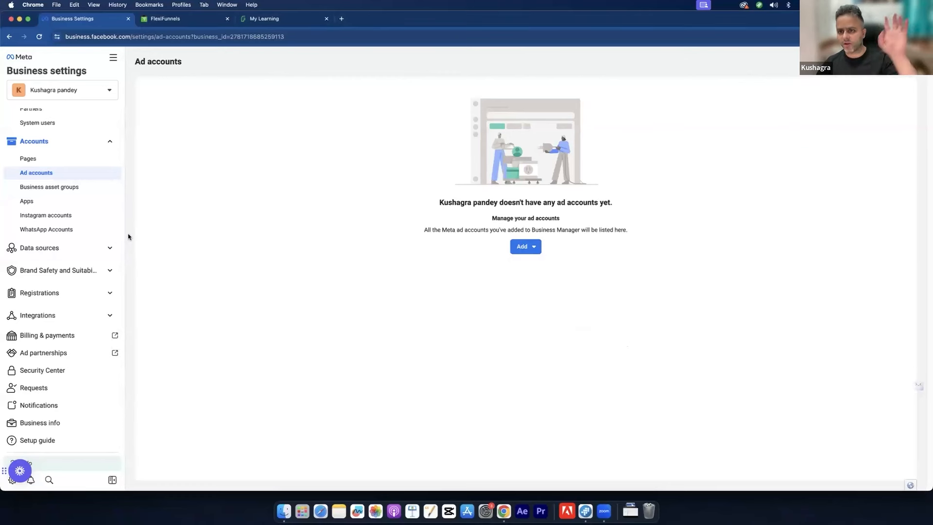
Step: Start a new ad account named Test with currency INR — Indian Rupee
click(531, 250)
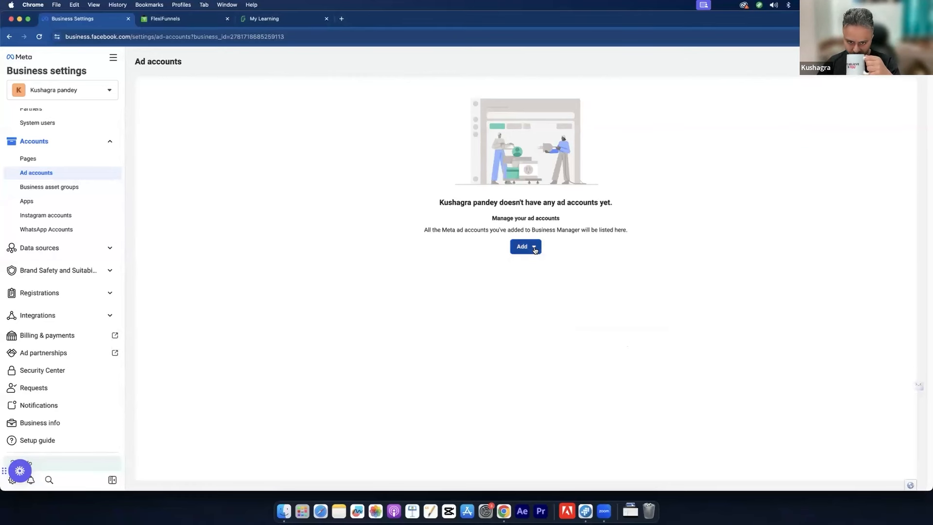
click(551, 341)
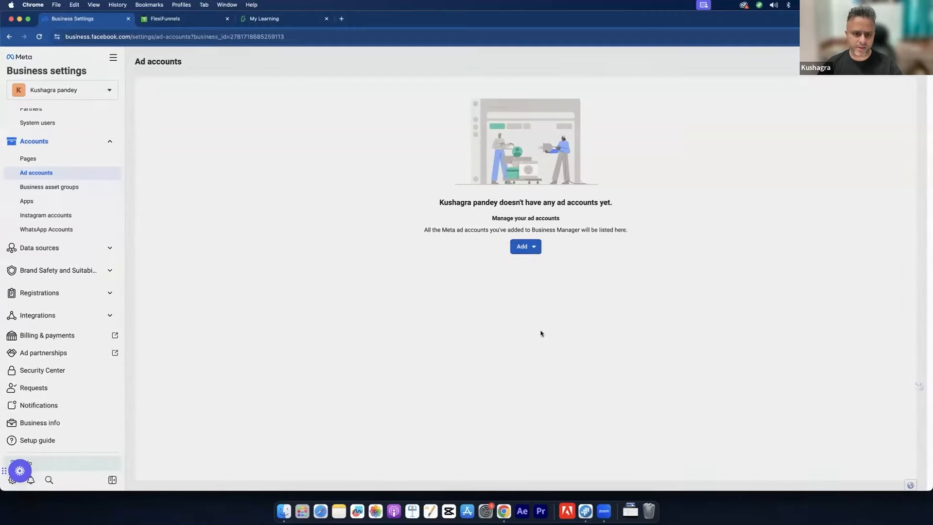
click(421, 260)
text(Test)
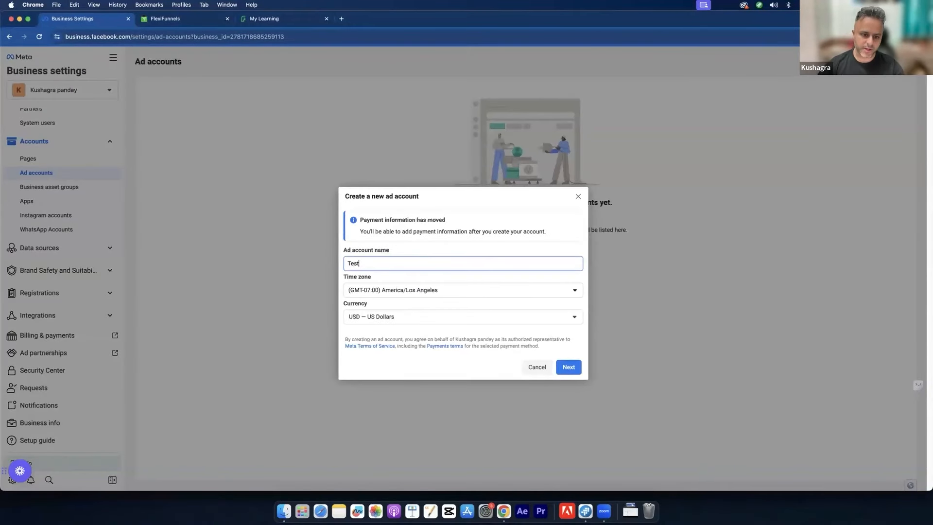
click(422, 321)
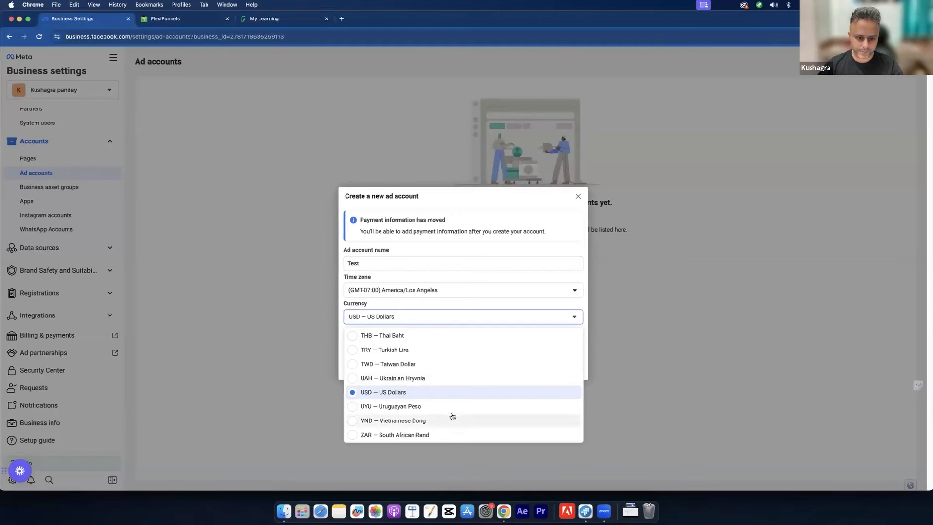
scroll(455, 418, up, 10)
scroll(455, 418, up, 5)
scroll(455, 413, down, 10)
click(416, 392)
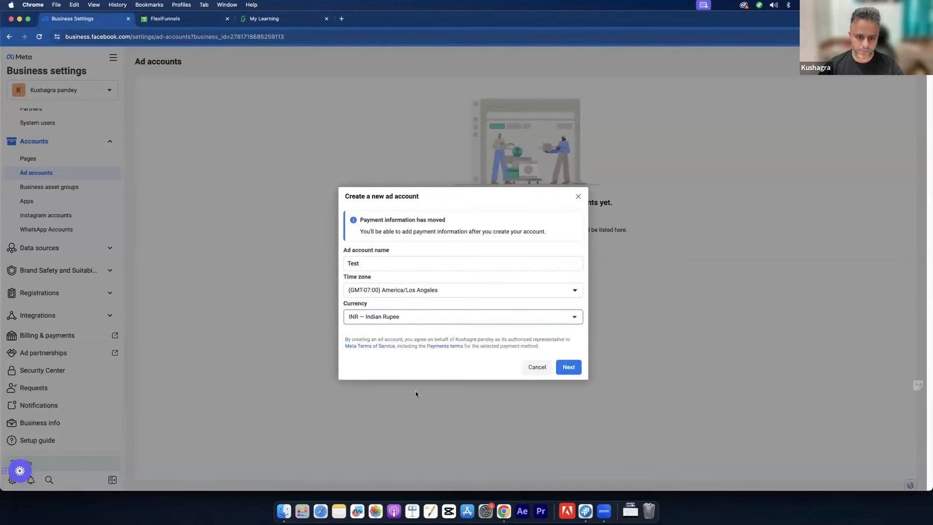
Step: Set the Test account's time zone to Asia/Kolkata and continue to the next setup step
click(420, 290)
scroll(483, 402, down, 5)
scroll(484, 405, down, 15)
scroll(485, 403, down, 5)
scroll(485, 402, up, 1)
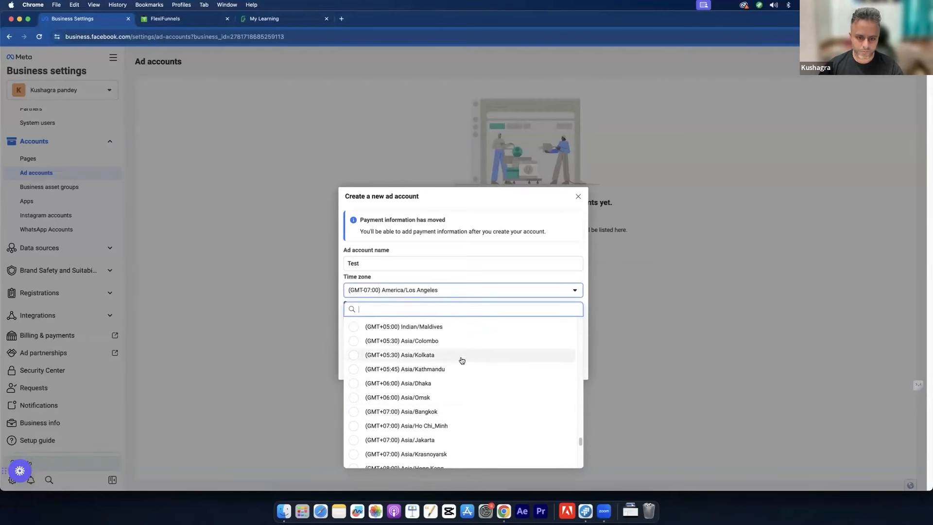
click(461, 358)
click(571, 369)
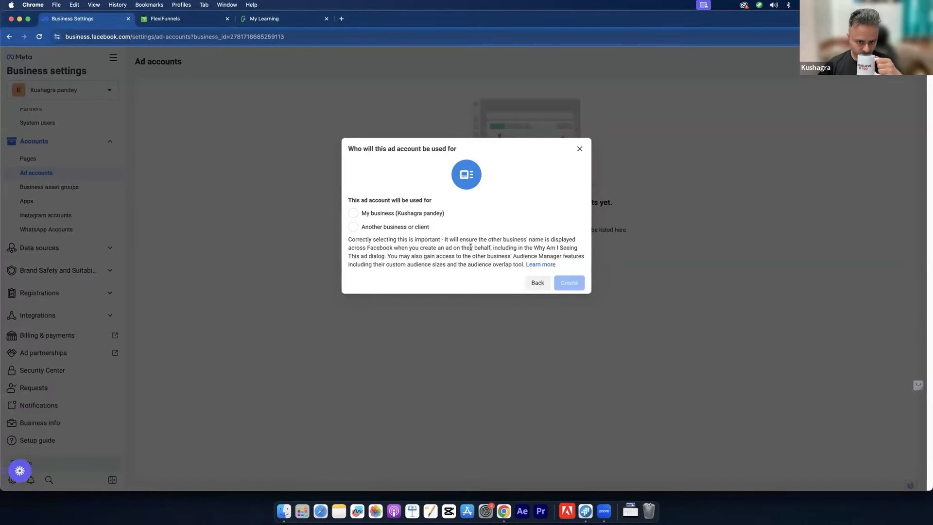
Step: Mark the Test ad account as serving My business and create it
click(394, 213)
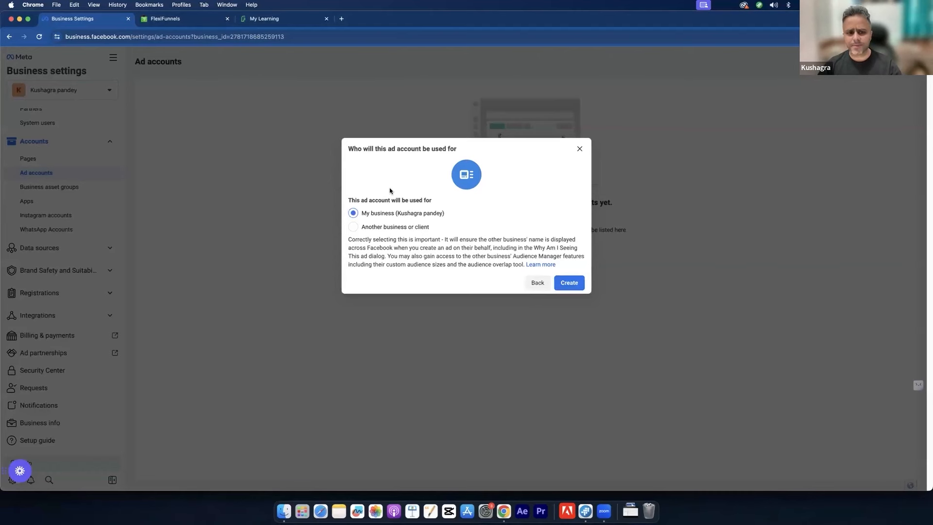
drag(379, 201, 409, 201)
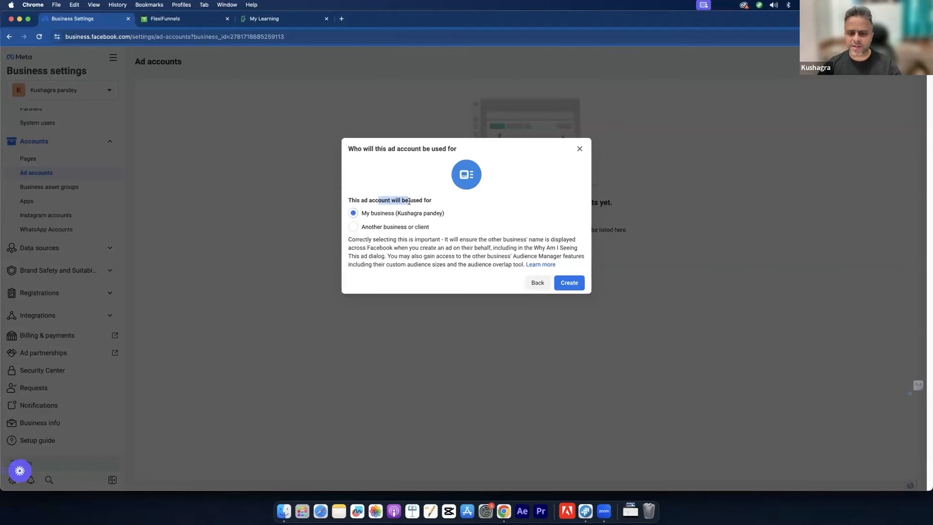
click(567, 282)
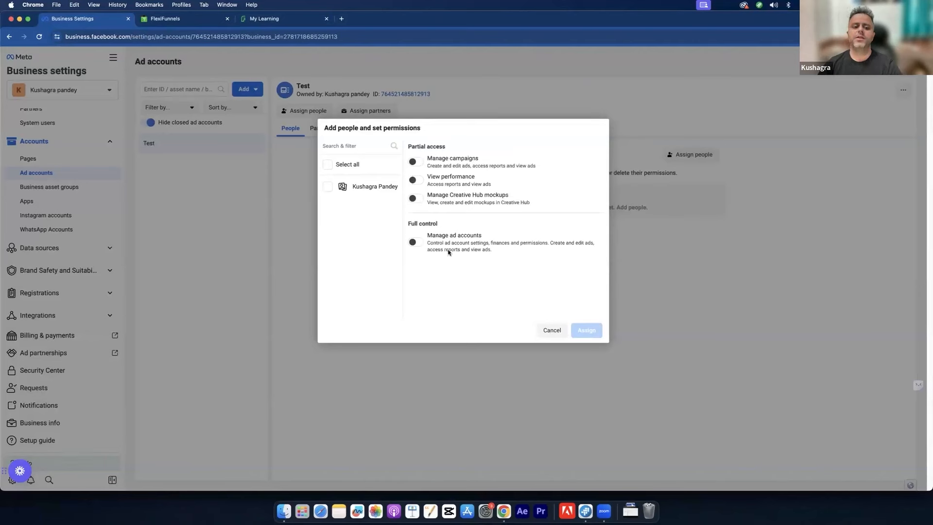
Step: Assign the listed person full control of the Test ad account via Manage ad accounts
click(329, 187)
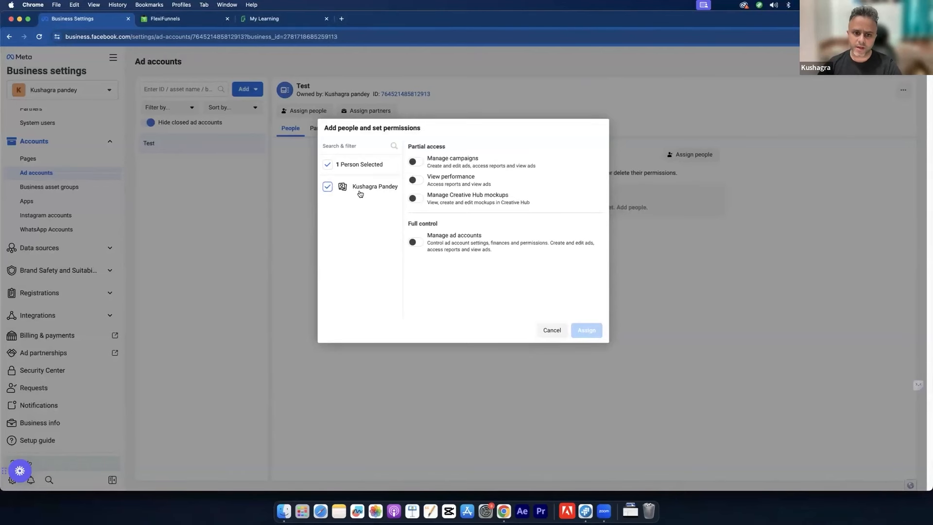
click(418, 243)
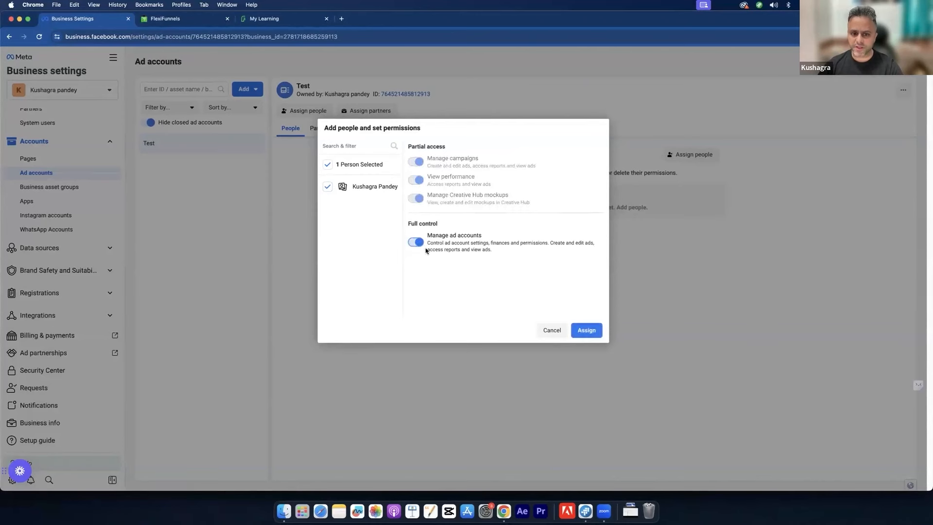
click(592, 332)
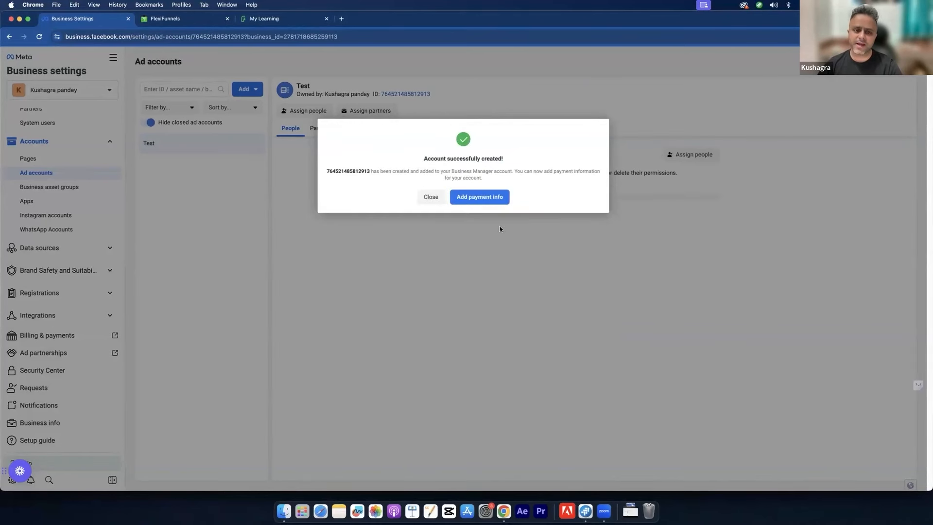
Step: Dismiss the account-created prompt and exit without adding payment information
click(438, 197)
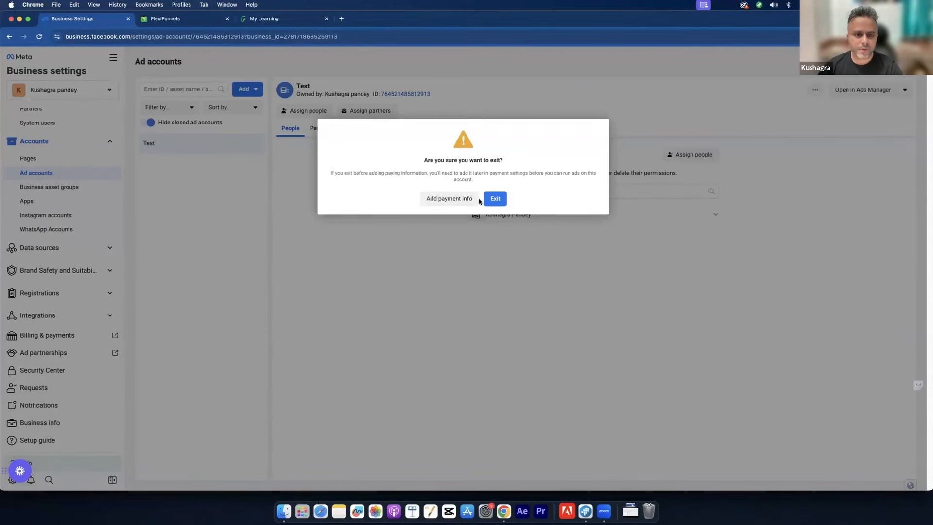
drag(400, 172, 514, 173)
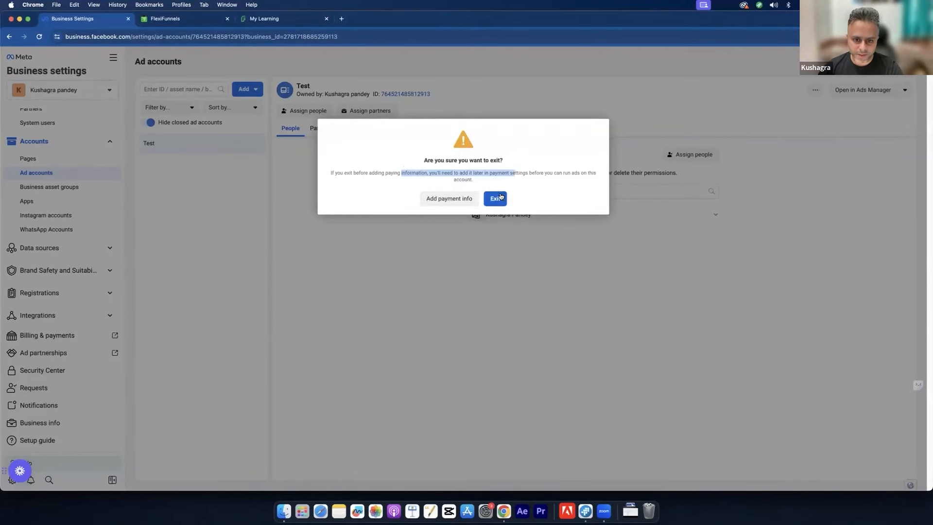
click(495, 199)
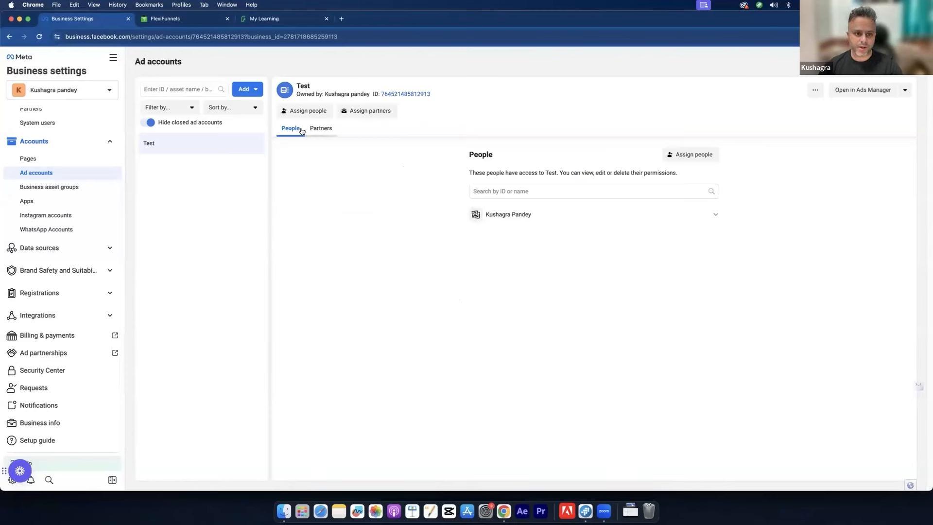
Step: Look through the Test account's add-people and more-actions menus, then return to Users > People
click(242, 89)
click(372, 275)
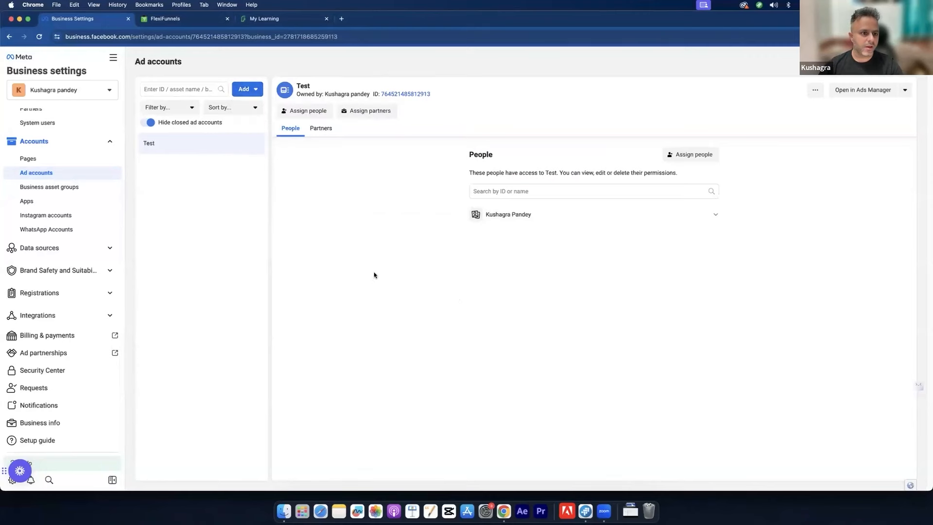
click(314, 112)
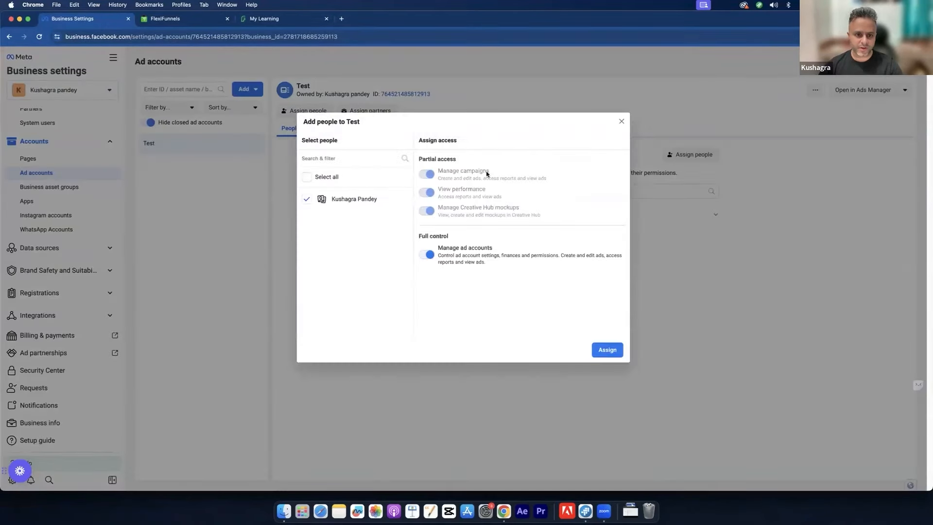
click(621, 121)
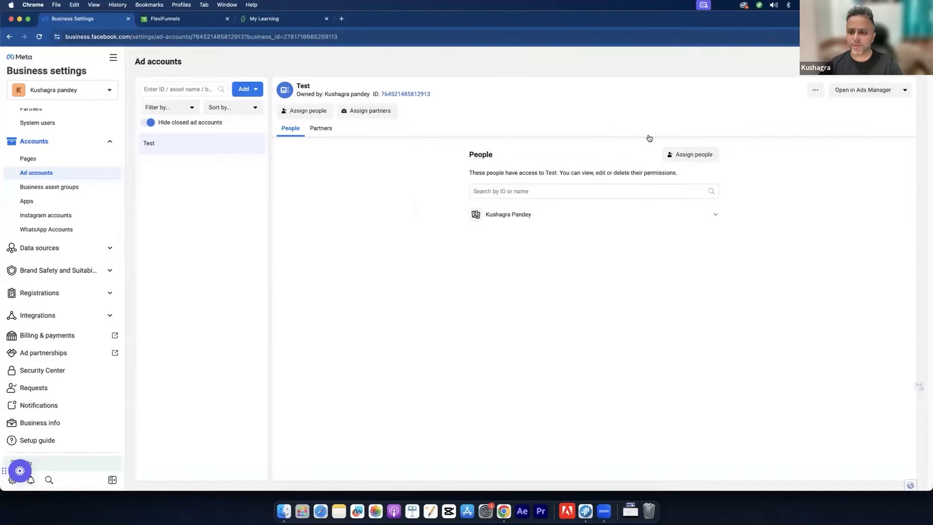
click(704, 155)
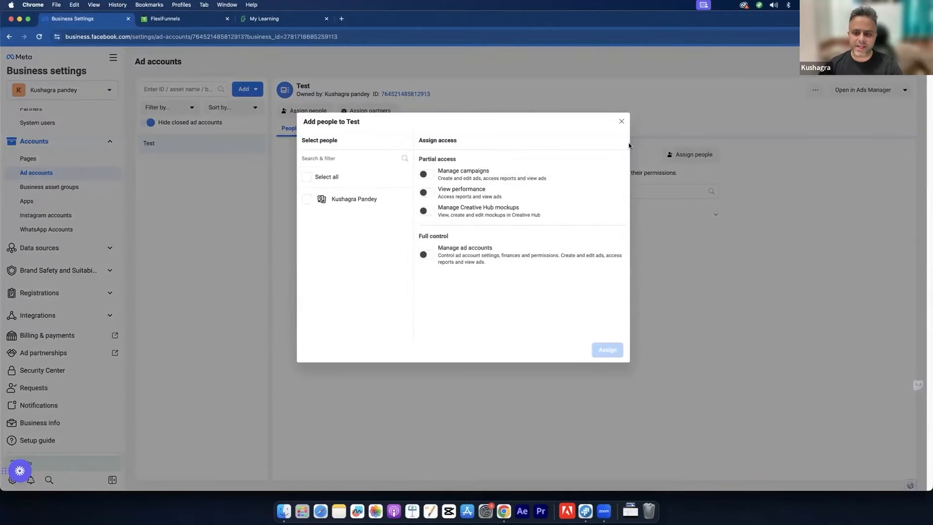
click(622, 121)
click(816, 90)
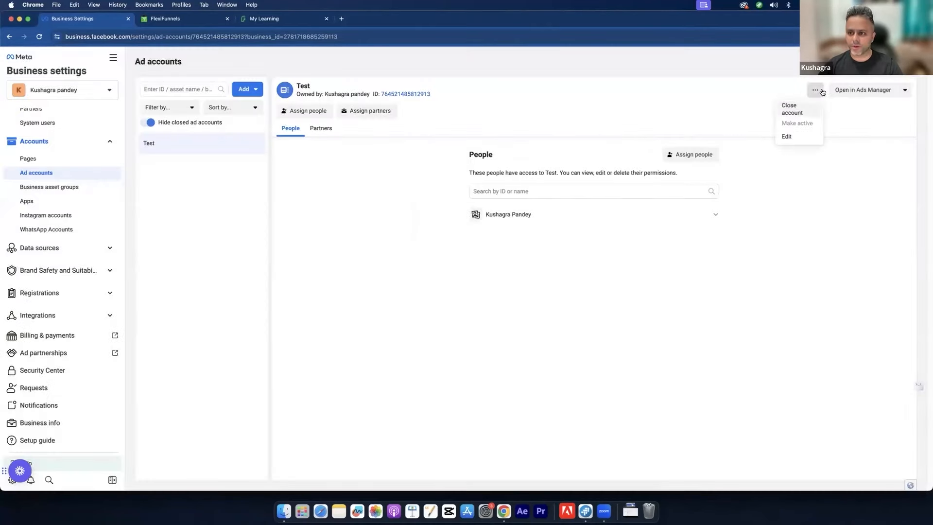
click(690, 102)
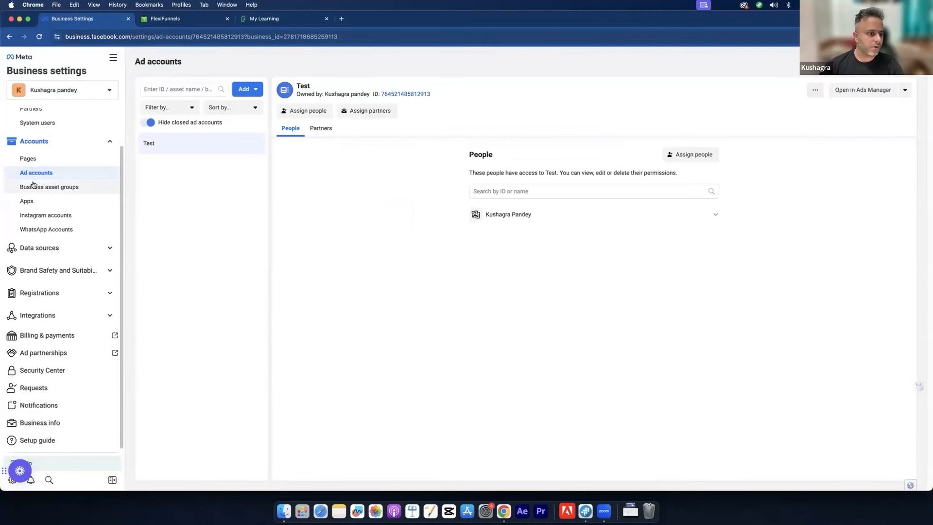
scroll(93, 219, up, 2)
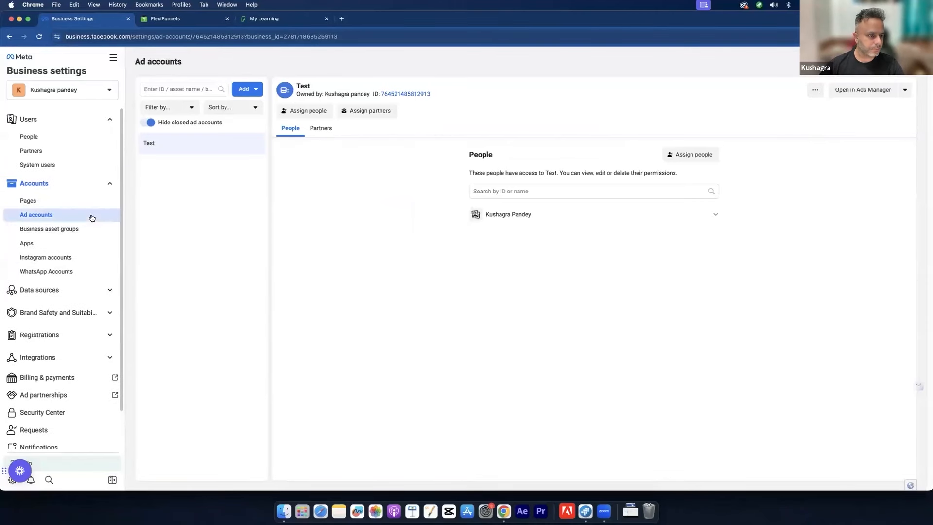
click(58, 138)
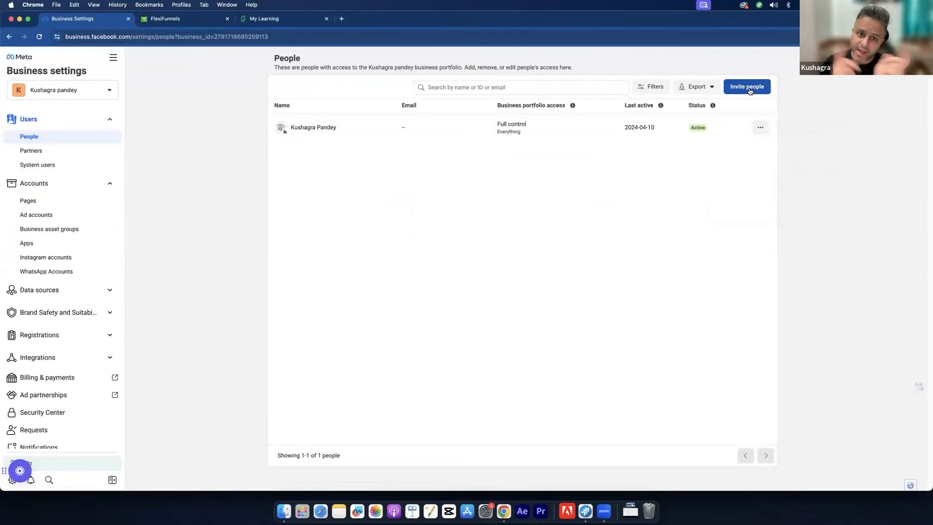
Step: Open the Invite people form from the People page
click(749, 90)
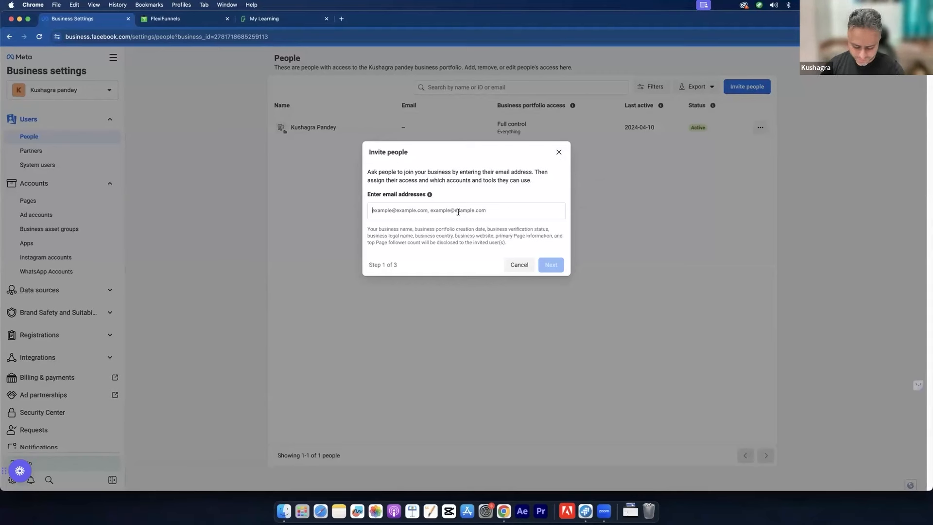
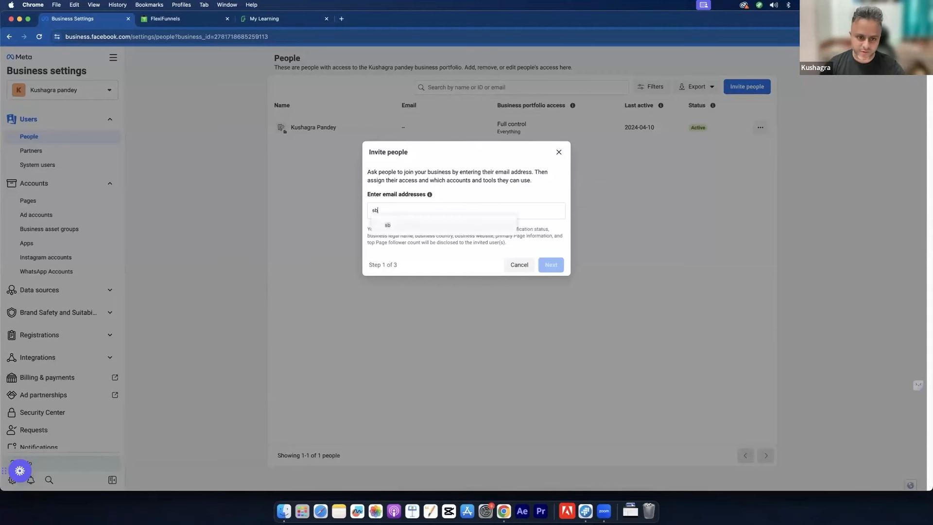
Step: Enter the invitee's e-mail address, confirm it as a chip, and advance to access levels
click(454, 222)
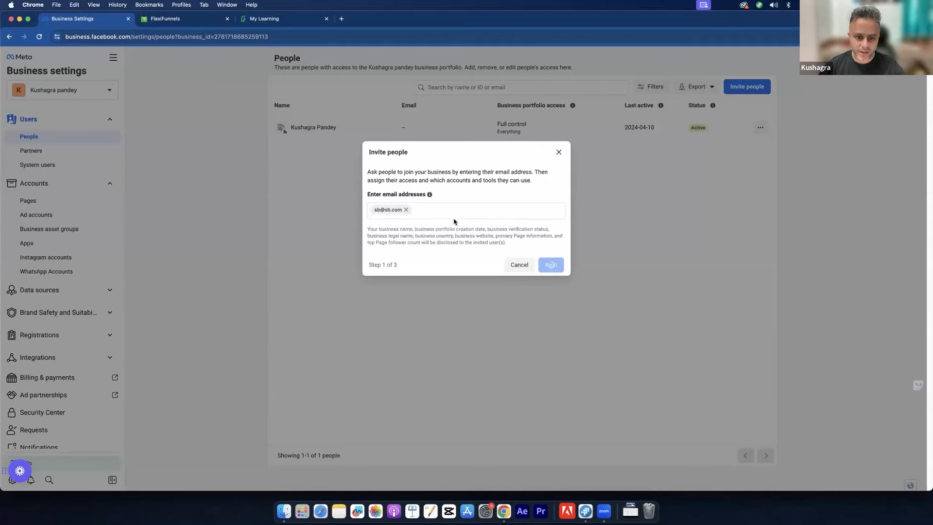
click(546, 263)
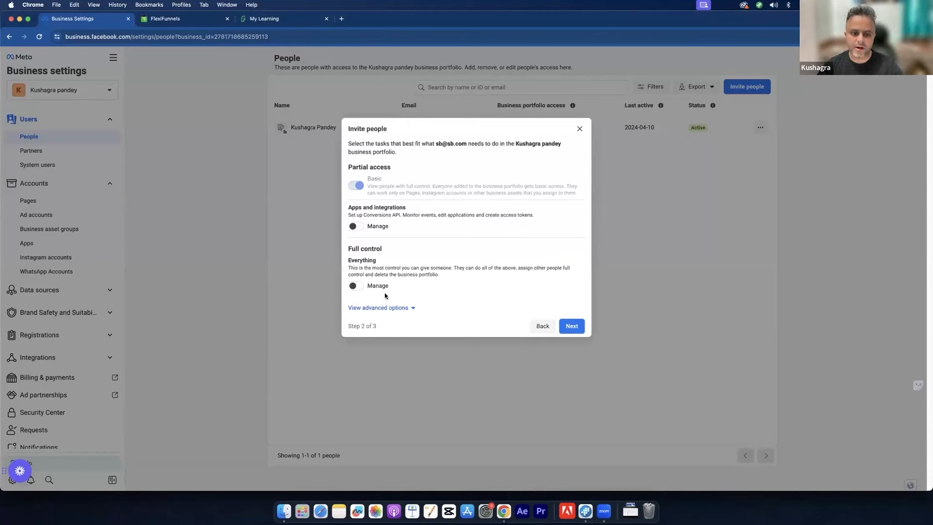
Step: Grant the invitee Full control and reveal the advanced access options
double_click(372, 248)
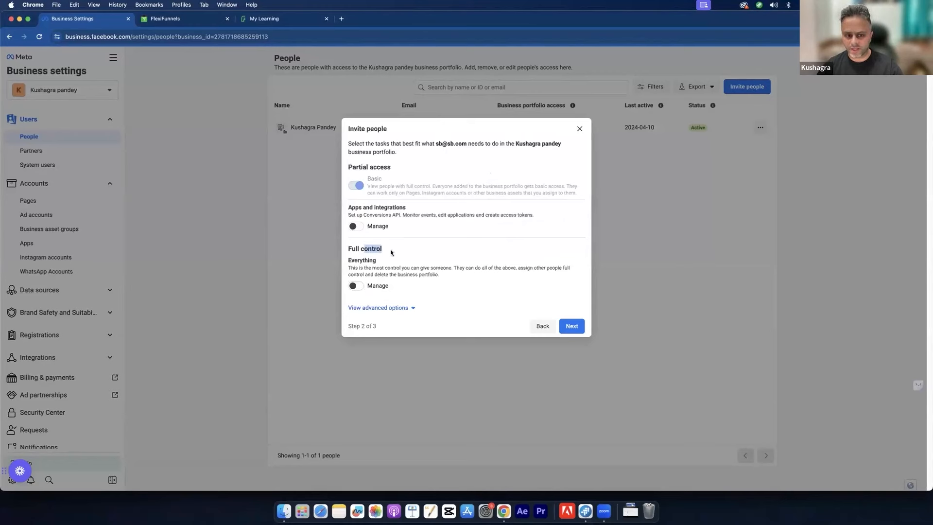
click(356, 285)
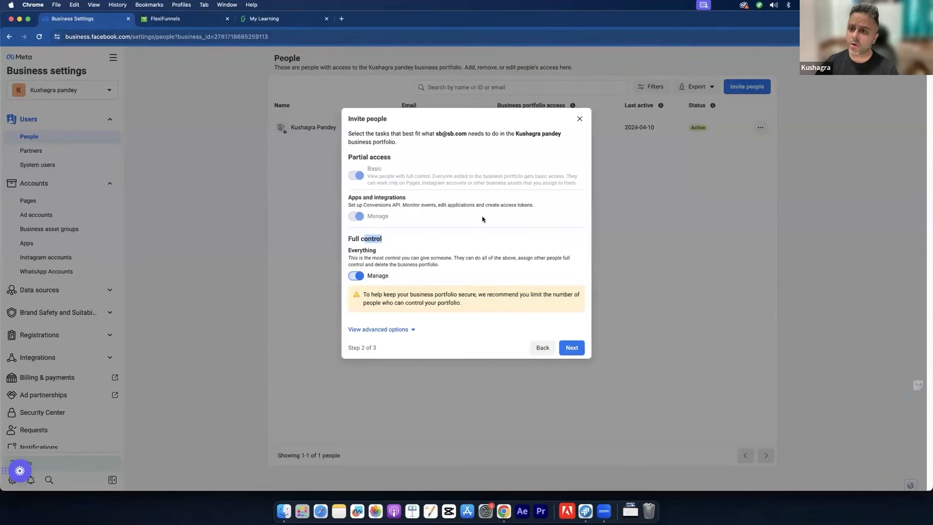
click(391, 331)
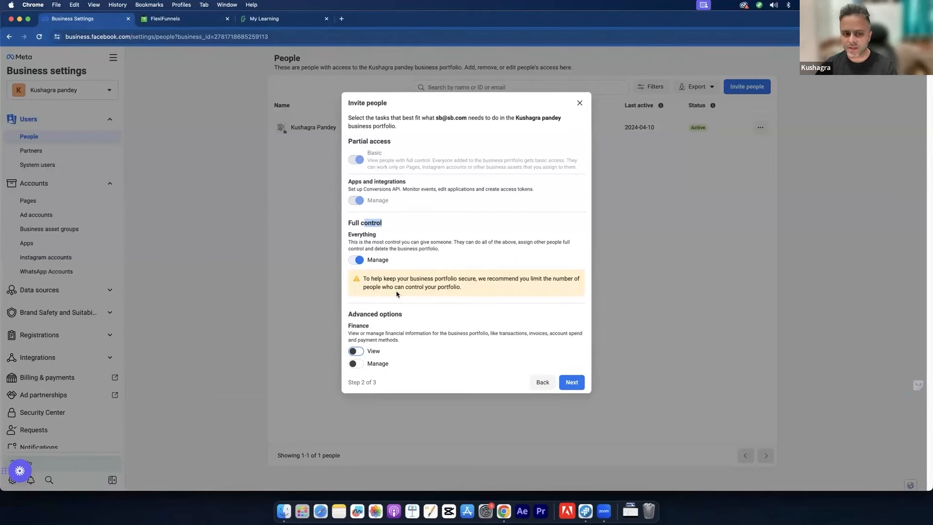
click(373, 231)
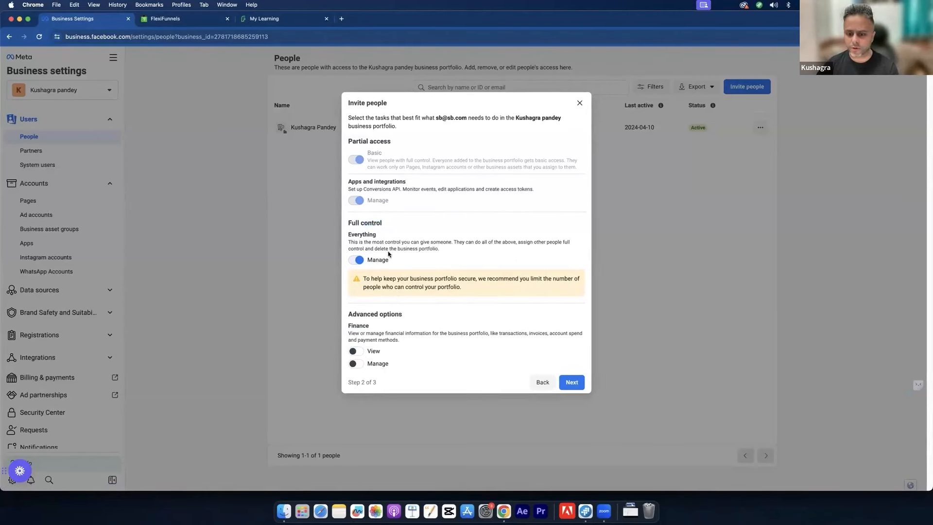
Step: Assign the invitee the Test ad account with Manage ad accounts permission
click(572, 382)
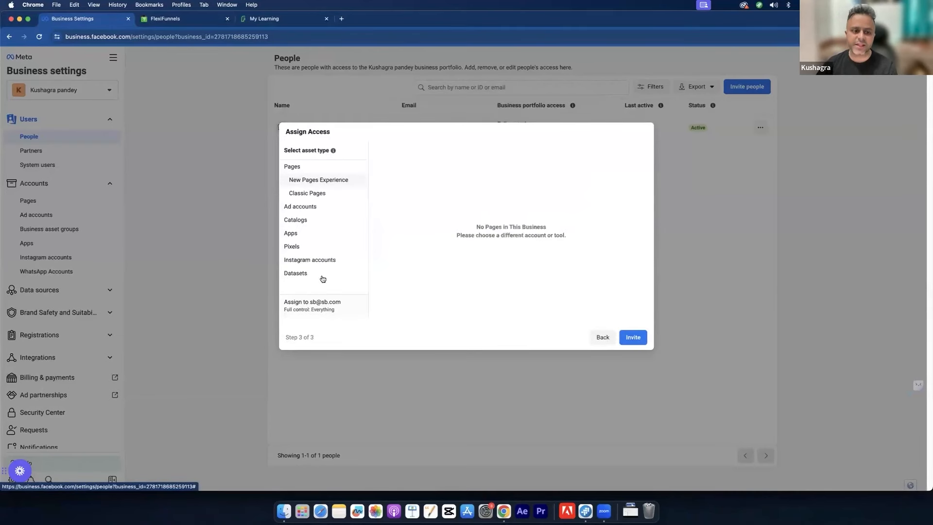
click(322, 208)
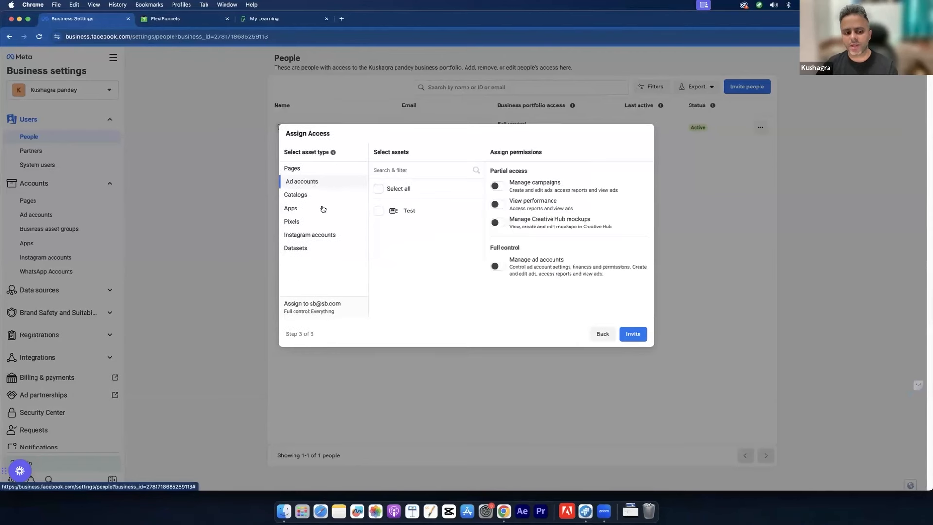
click(379, 212)
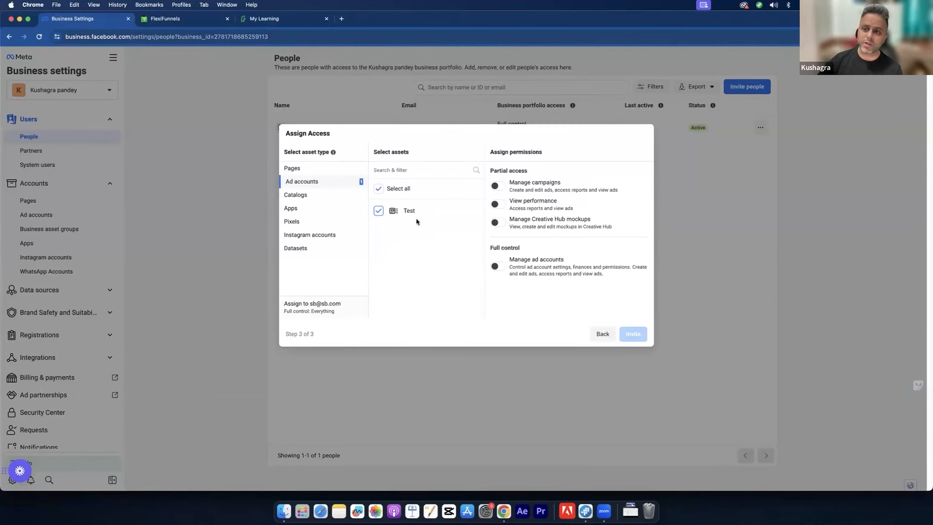
click(496, 266)
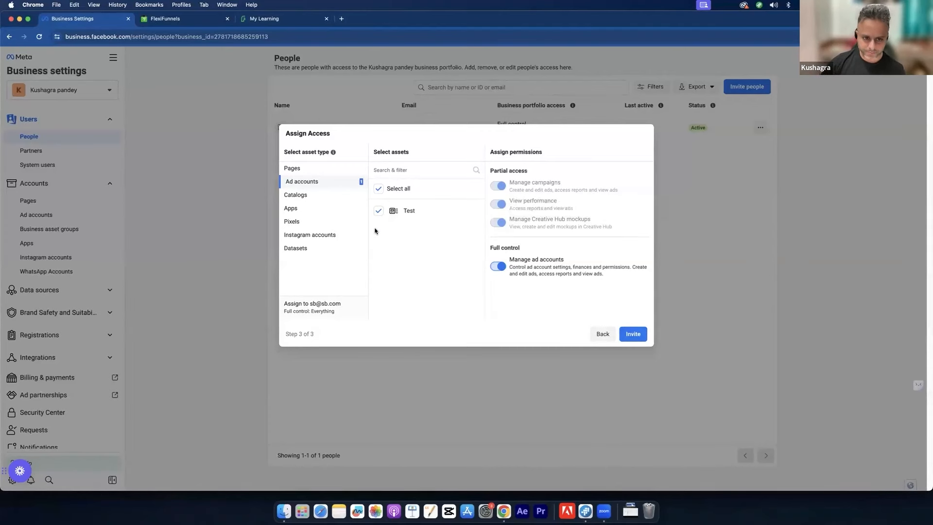
Step: Check Catalogs, Apps, Pixels, Instagram accounts and Datasets, then cancel the invitation unsent
click(313, 199)
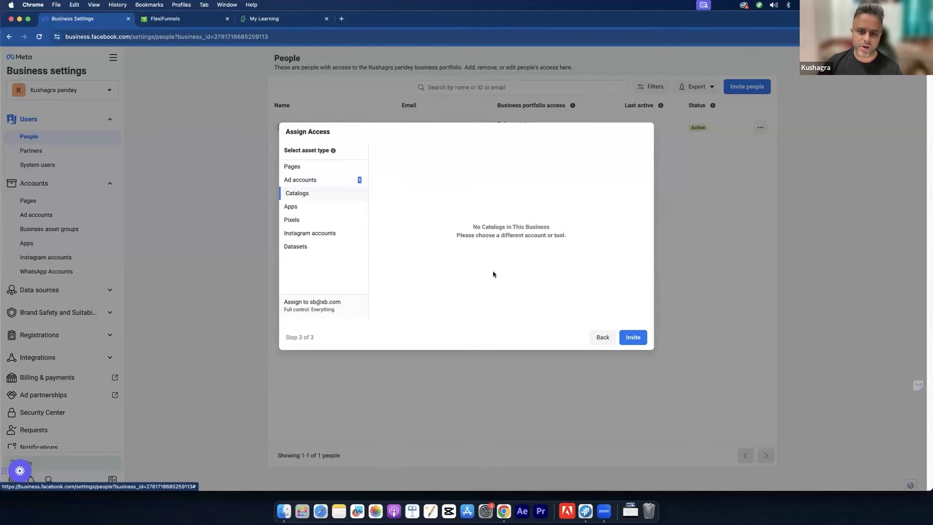
click(306, 206)
click(308, 218)
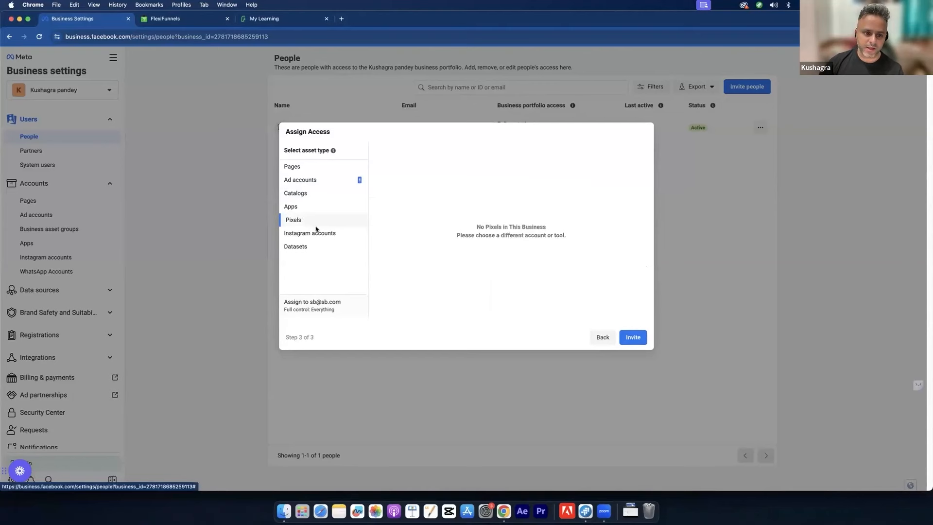
click(319, 233)
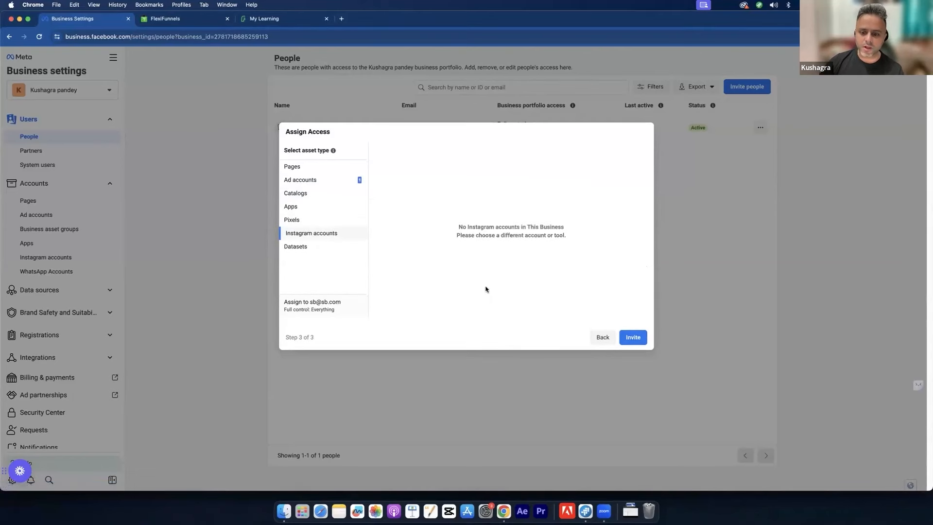
click(302, 249)
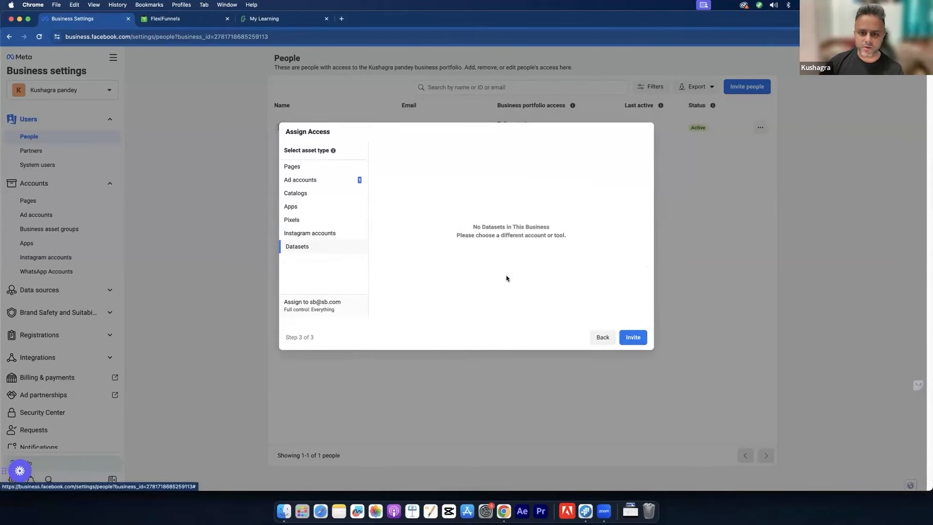
click(603, 338)
click(578, 119)
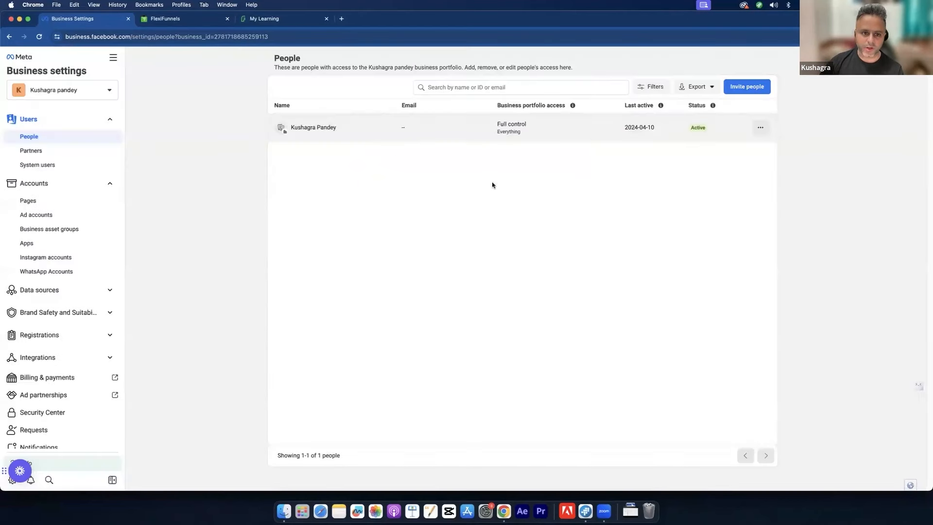
Step: Expand Data sources in the sidebar and open the empty Catalogs page
scroll(19, 290, down, 2)
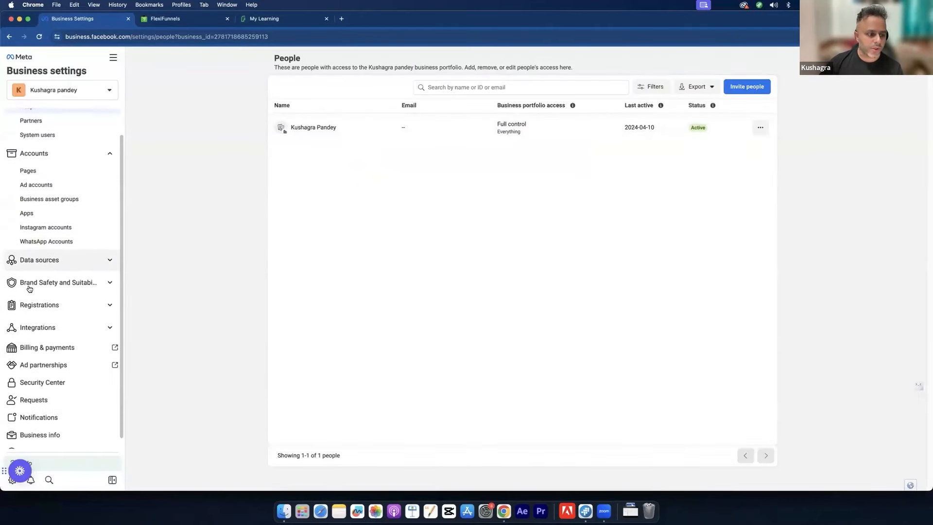
click(55, 257)
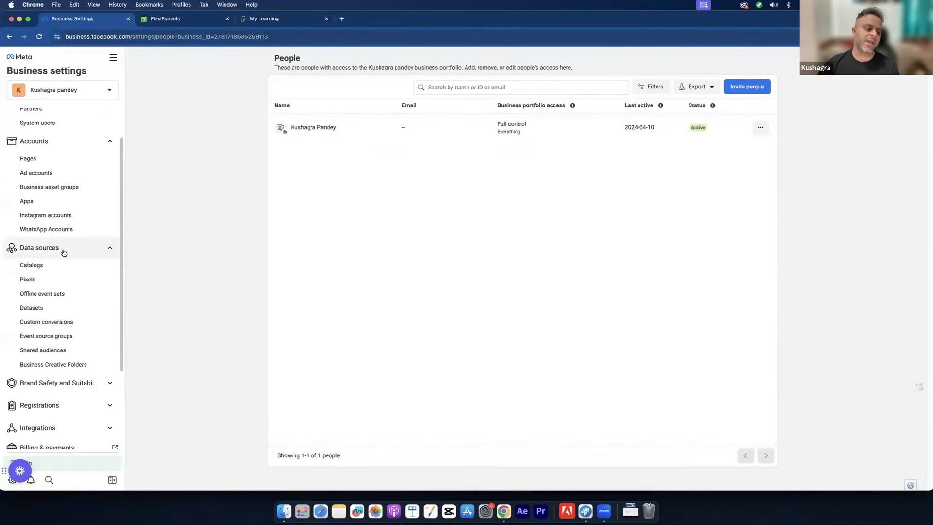
click(59, 273)
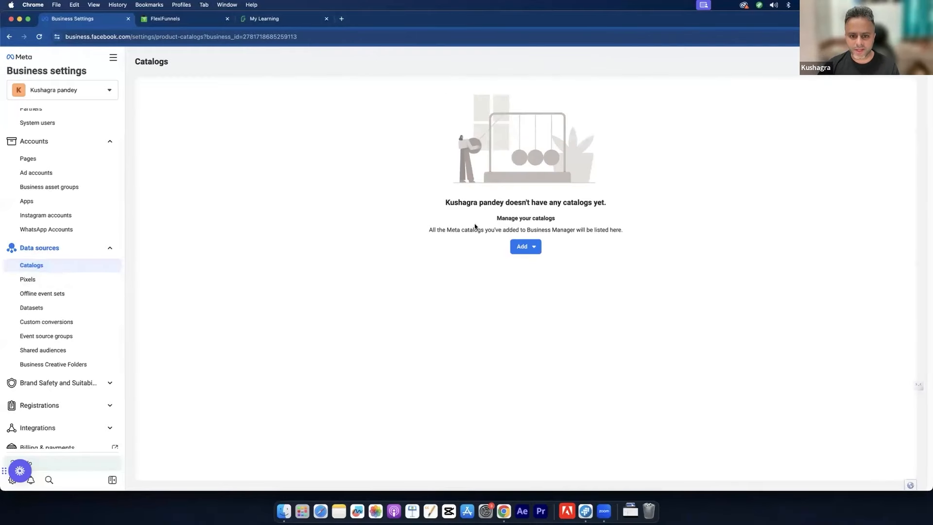
Step: Open the Pixels page, briefly visit Datasets, and review the pixels-moved note
drag(590, 230, 624, 231)
drag(480, 230, 558, 230)
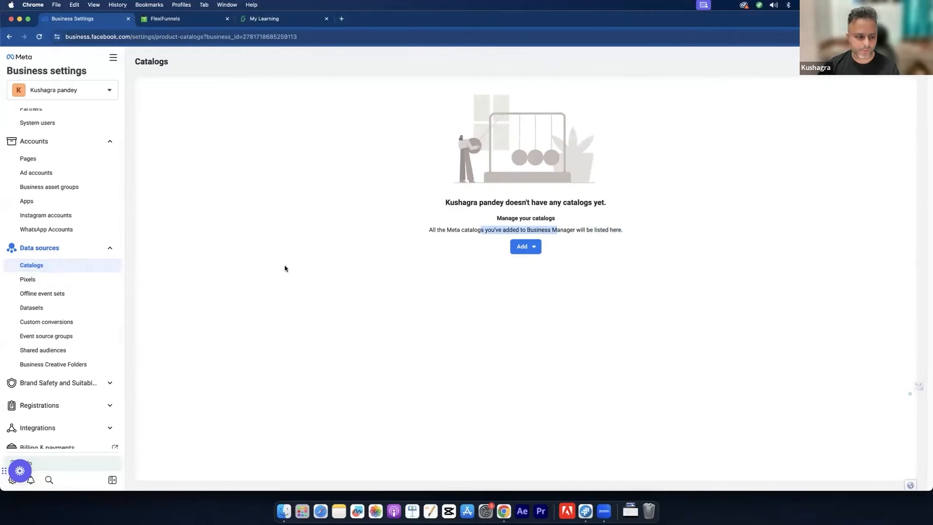
click(59, 285)
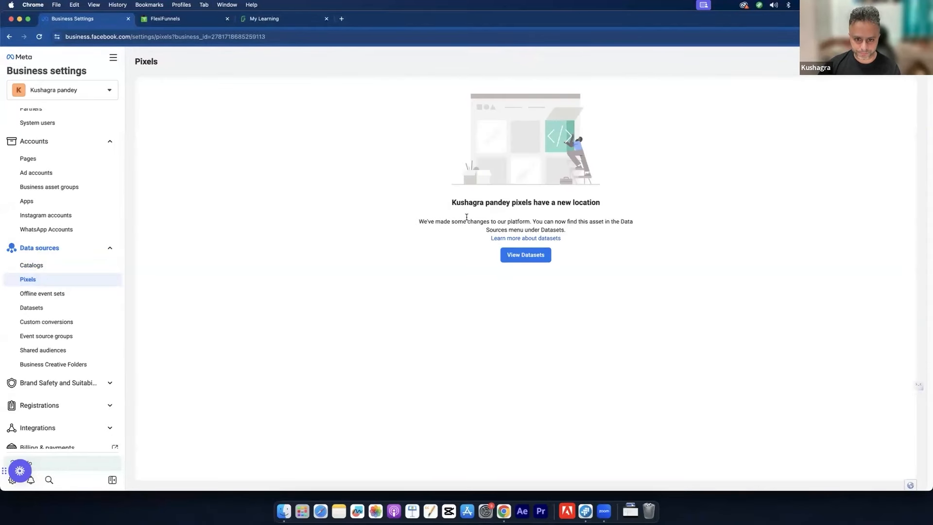
drag(467, 221, 588, 228)
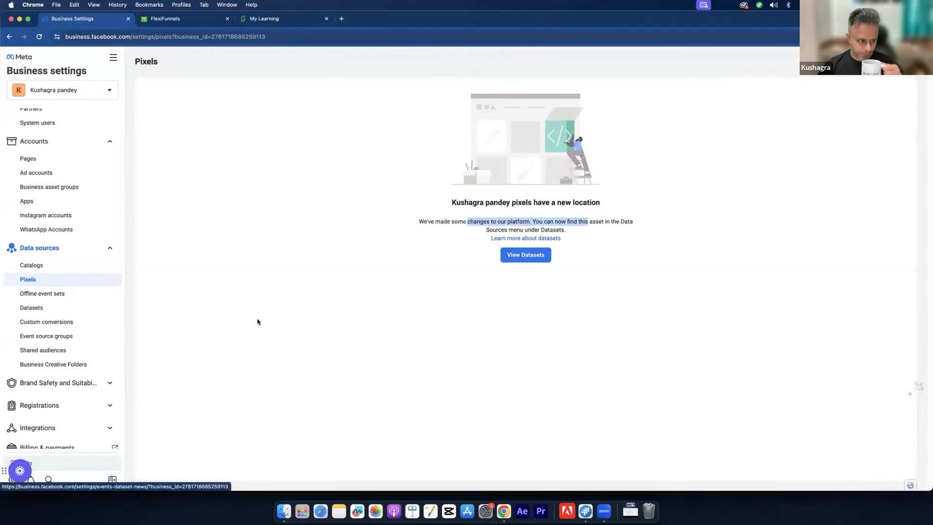
click(62, 307)
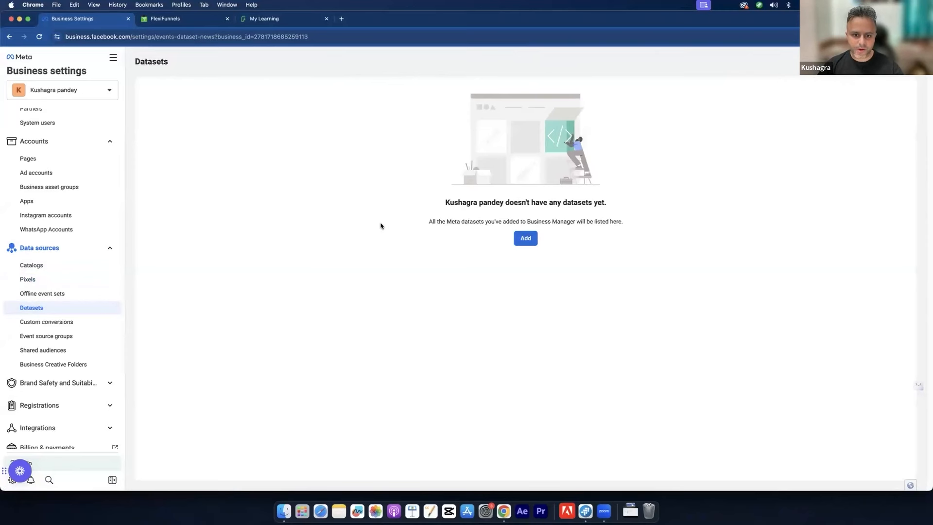
click(90, 276)
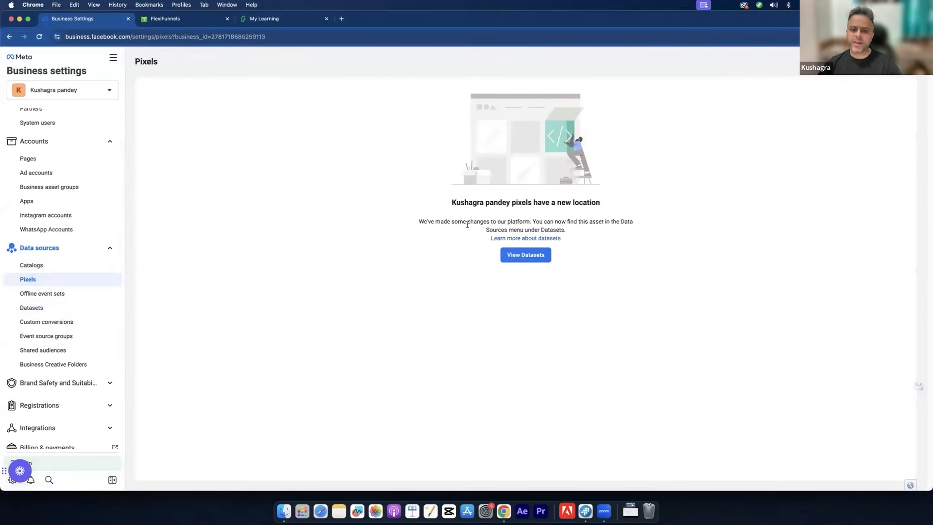
Step: Re-read the notice that pixels moved to Datasets, then go to the Datasets page
mouse_move(469, 222)
mouse_down()
mouse_move(581, 223)
mouse_move(471, 220)
mouse_up()
click(582, 223)
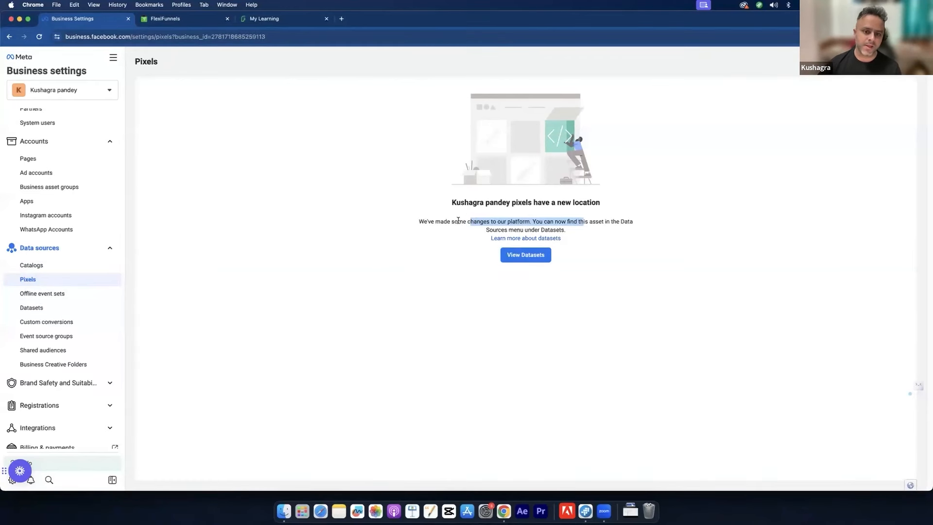
click(319, 234)
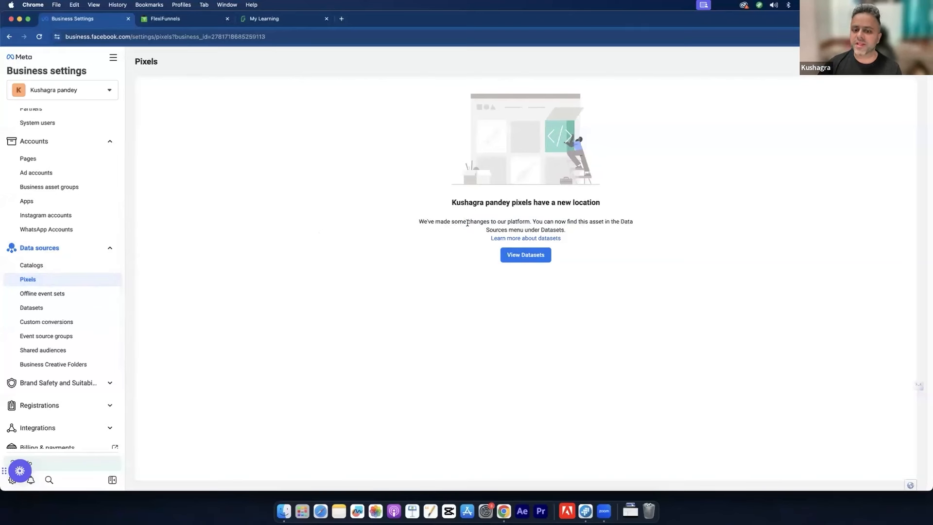
drag(464, 222, 586, 231)
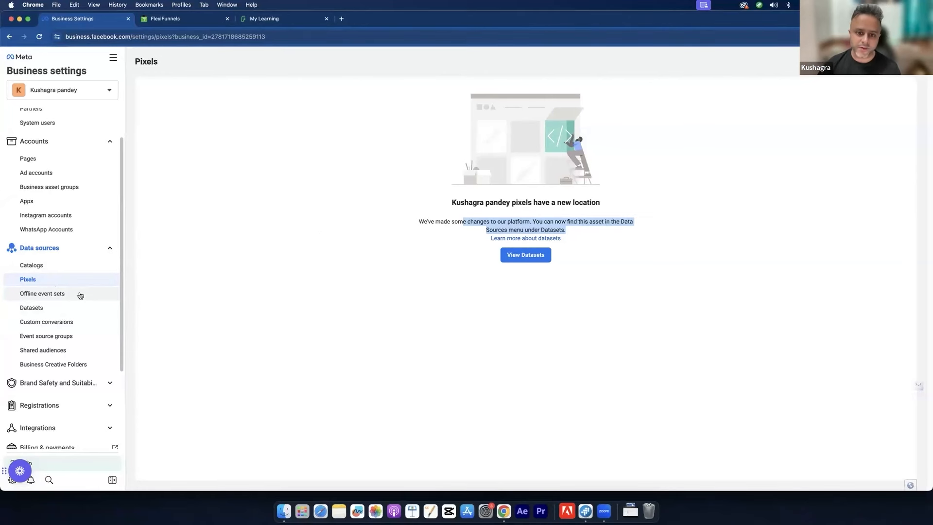
click(335, 301)
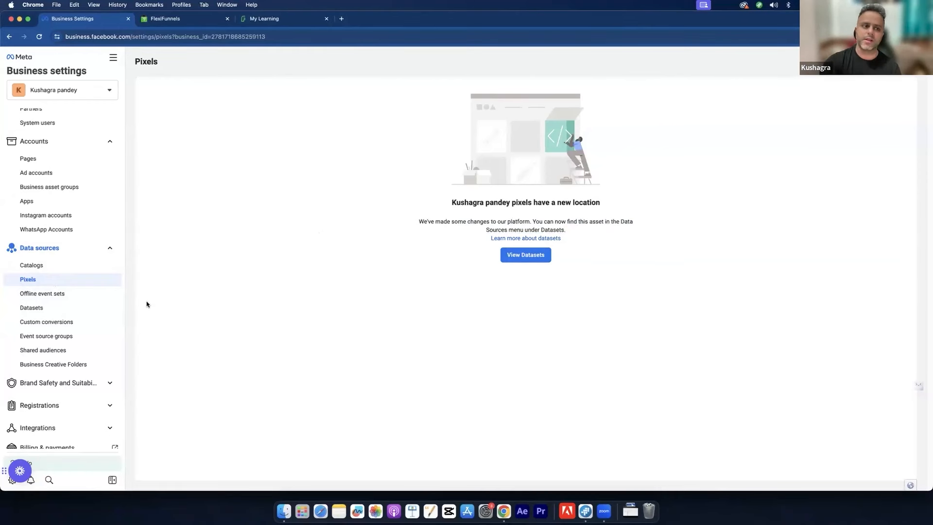
click(97, 307)
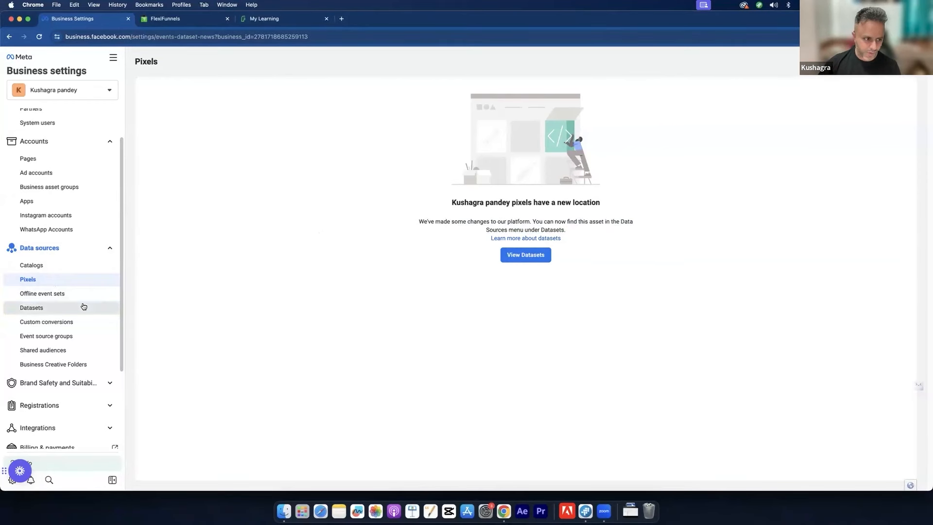
Step: Add a new dataset named 'SB Pixel', correcting the stray extra letter before creating it
click(528, 242)
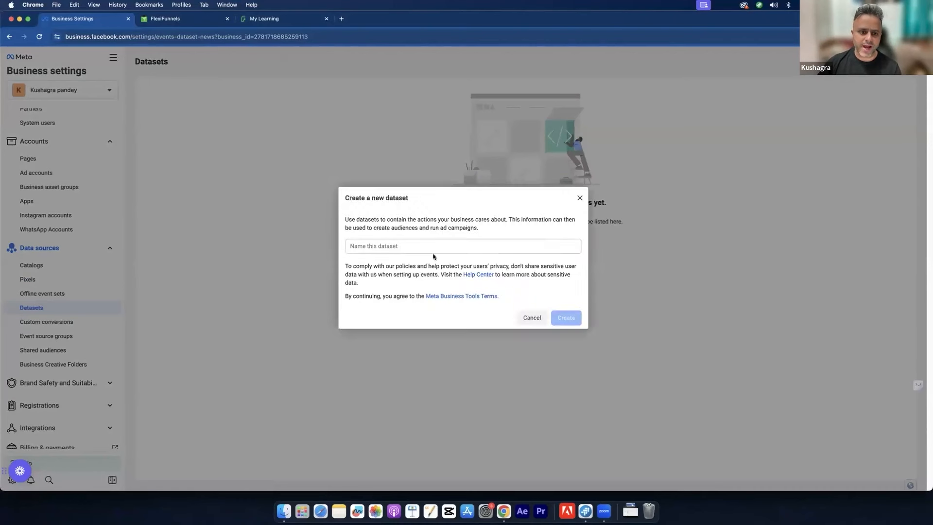
click(408, 242)
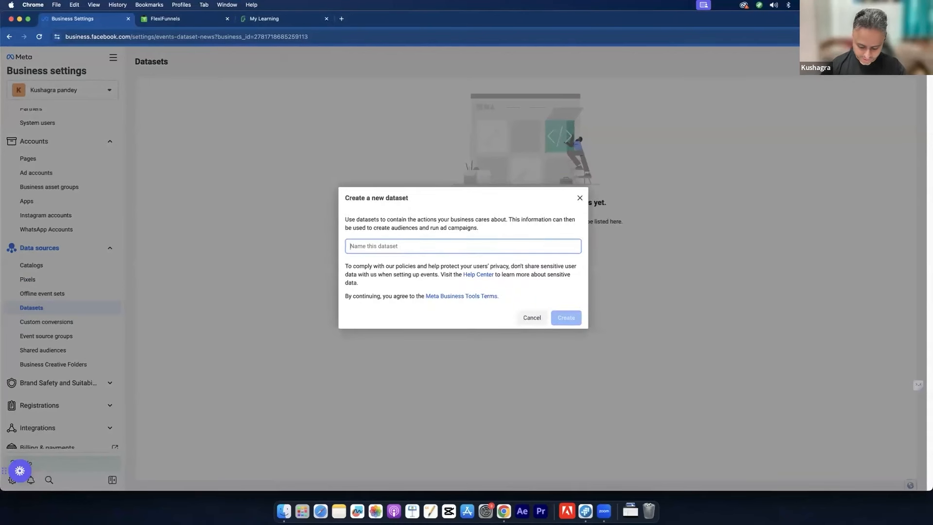
text(SB Pixelk)
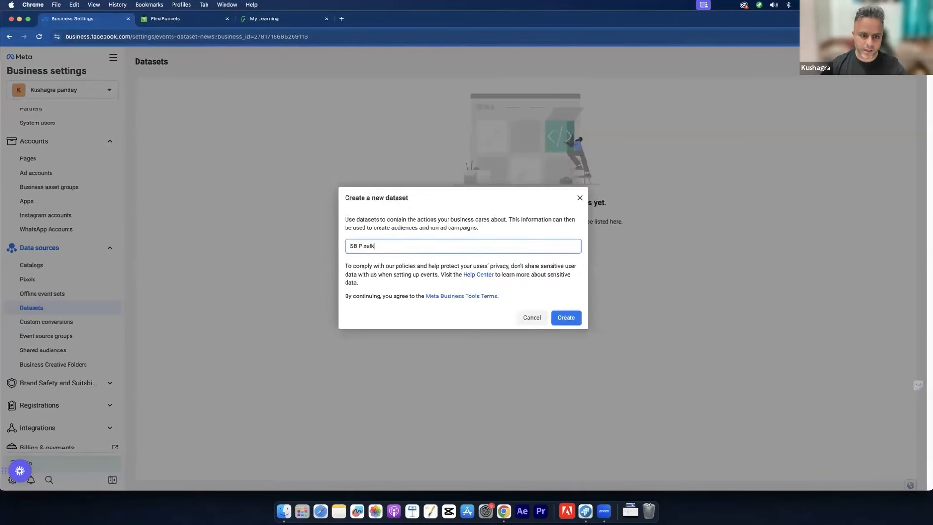
key(BackSpace)
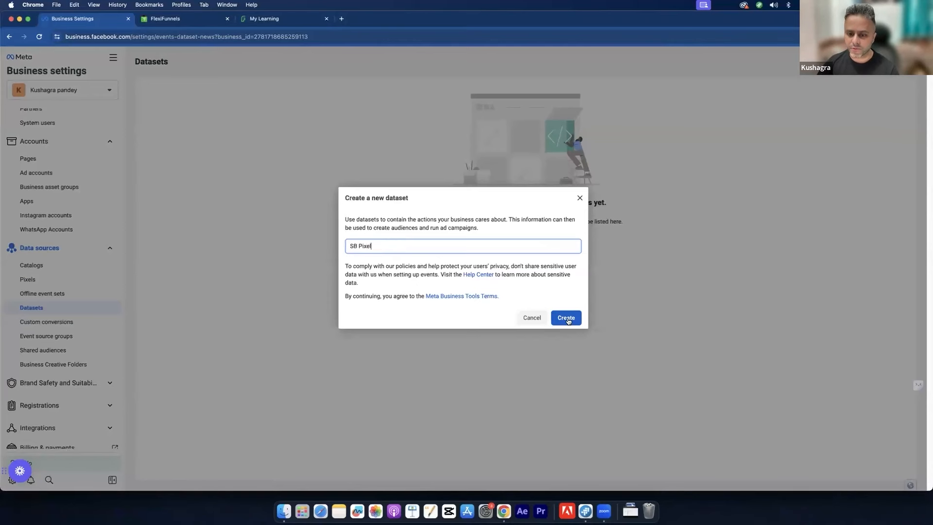
click(568, 320)
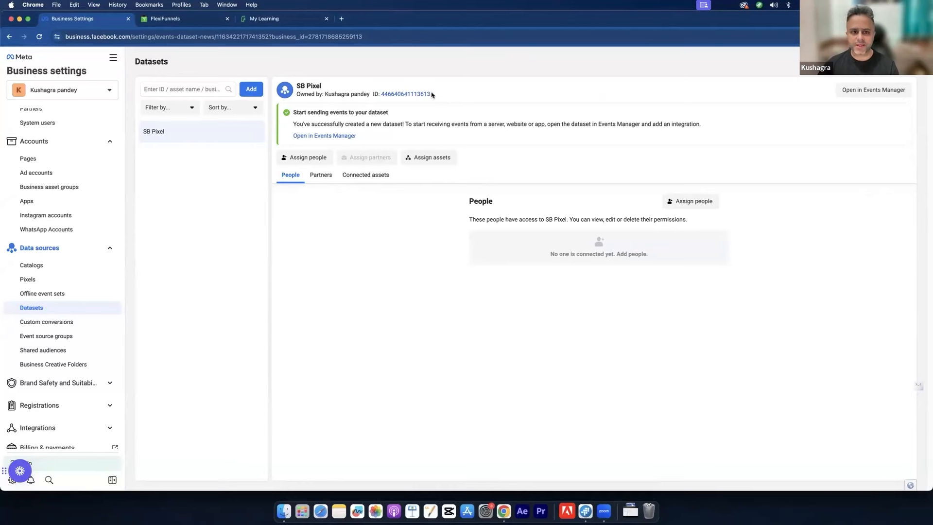
drag(432, 95, 374, 92)
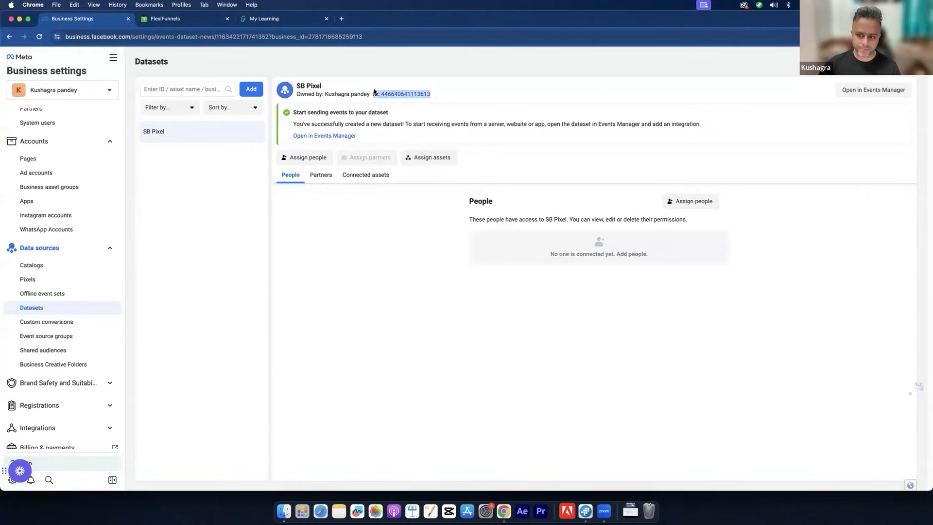
click(336, 93)
double_click(336, 93)
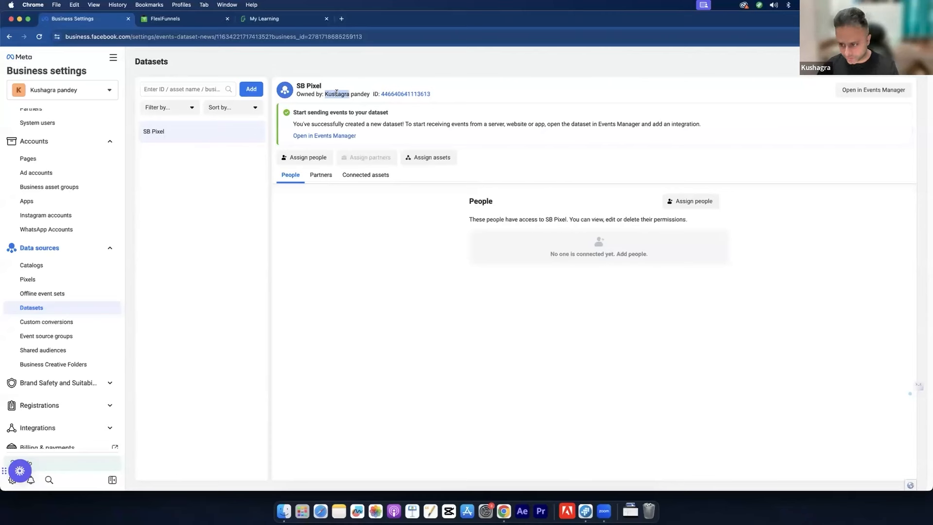
double_click(337, 92)
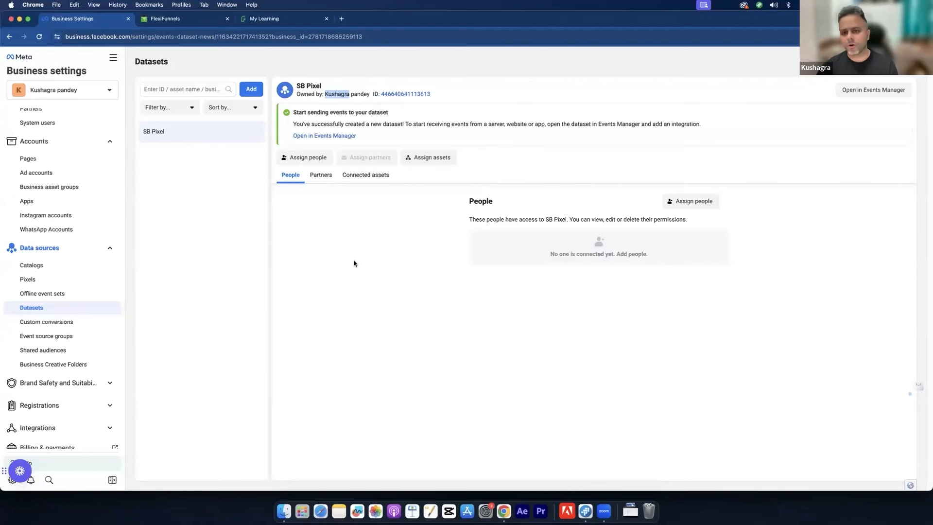
click(354, 243)
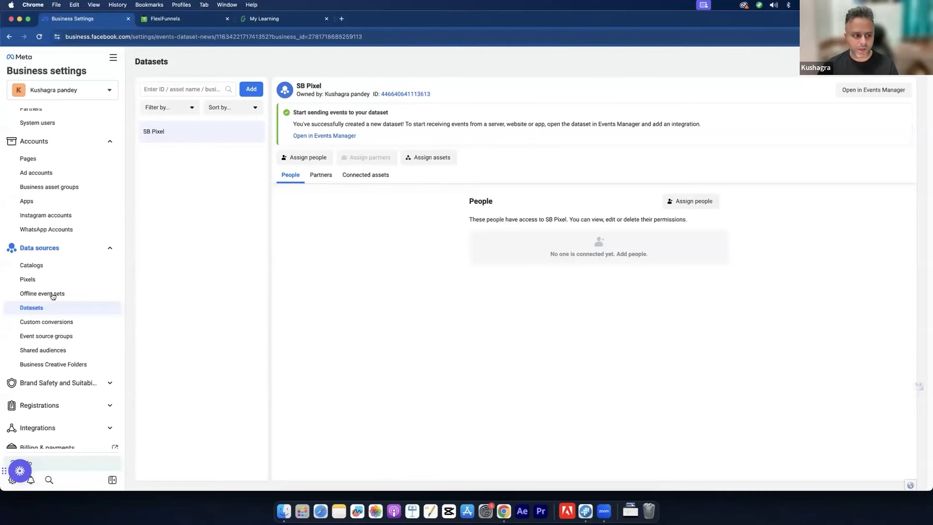
double_click(310, 84)
click(309, 87)
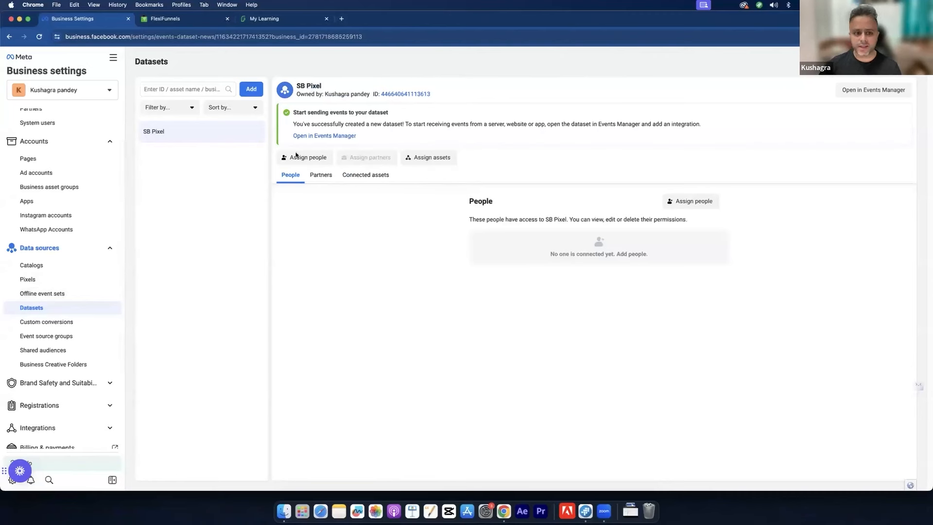
Step: Assign the portfolio's only person to SB Pixel with Manage events dataset full control
click(301, 158)
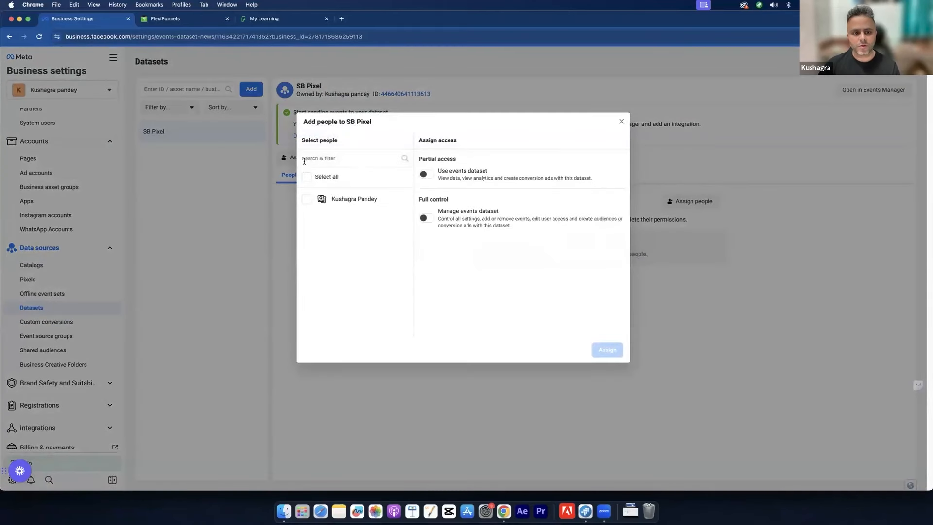
click(309, 199)
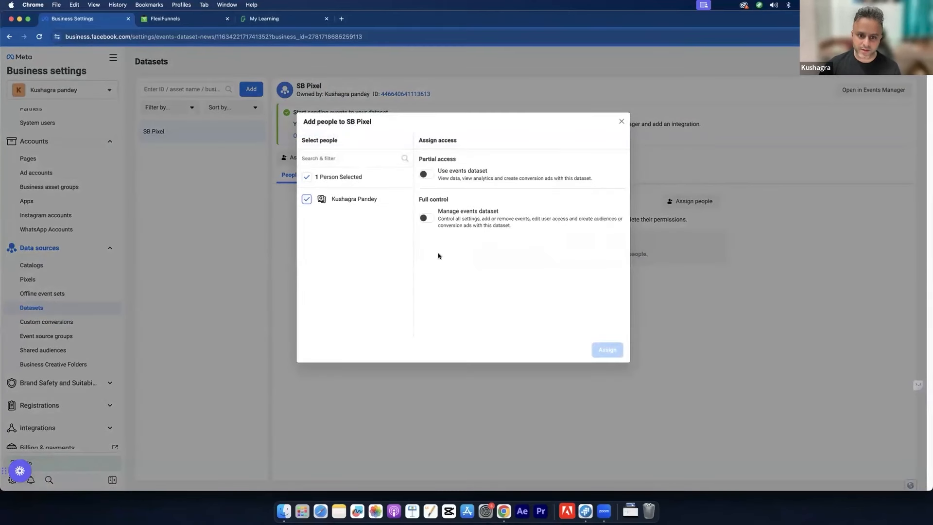
click(425, 218)
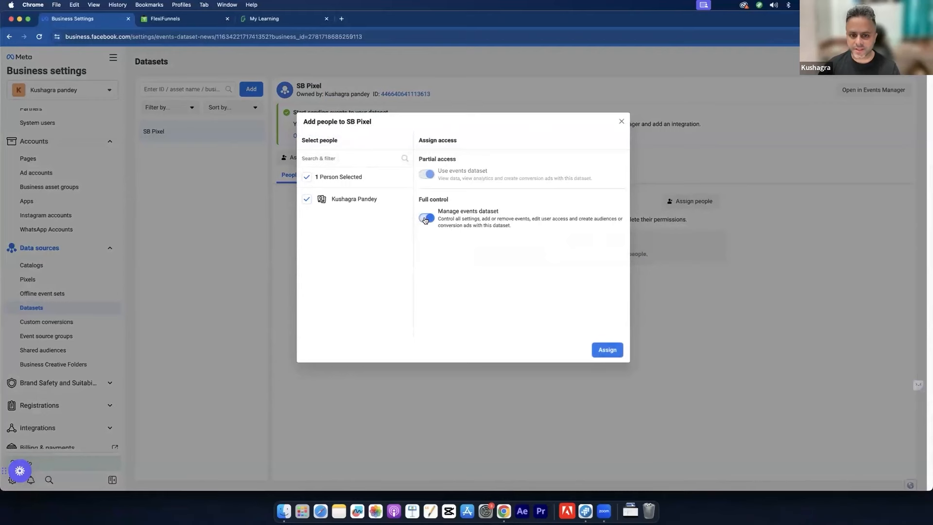
click(607, 350)
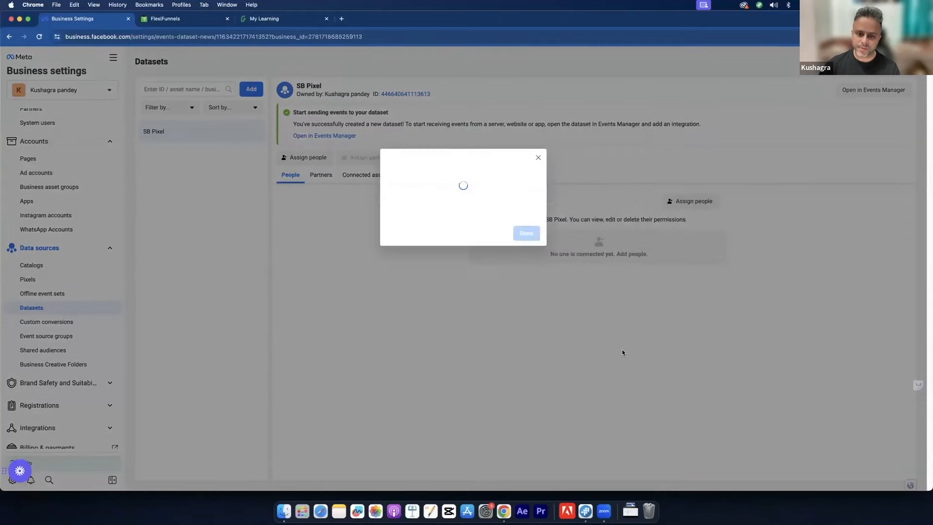
click(527, 220)
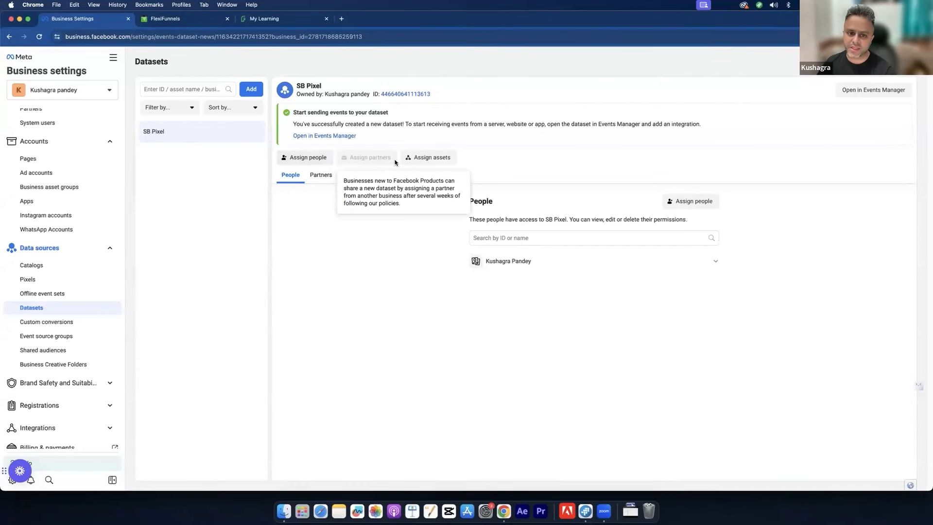
Step: Add the Test ad account as an asset of the SB Pixel dataset
click(427, 157)
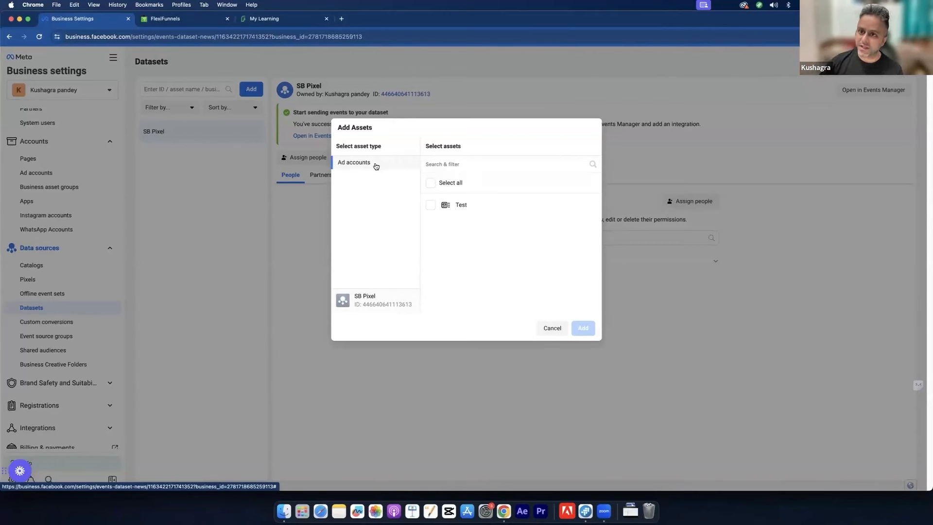
click(430, 205)
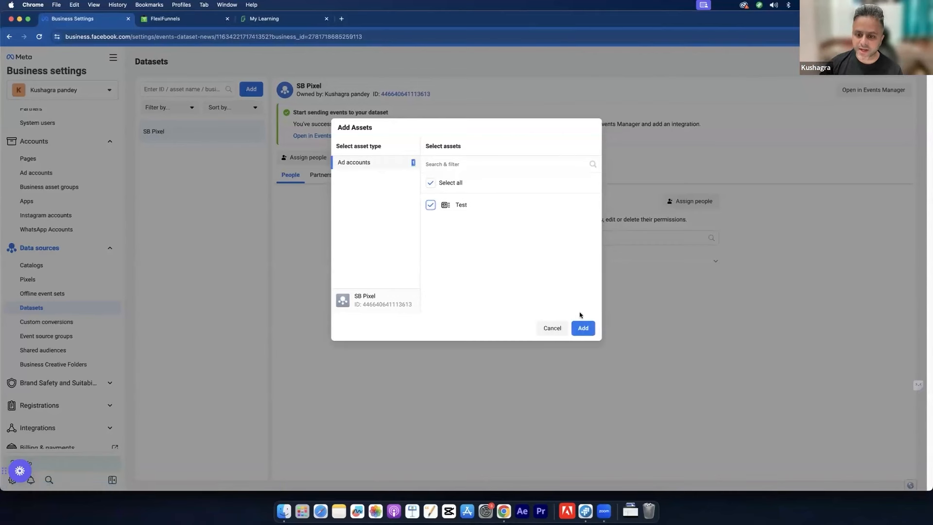
click(581, 327)
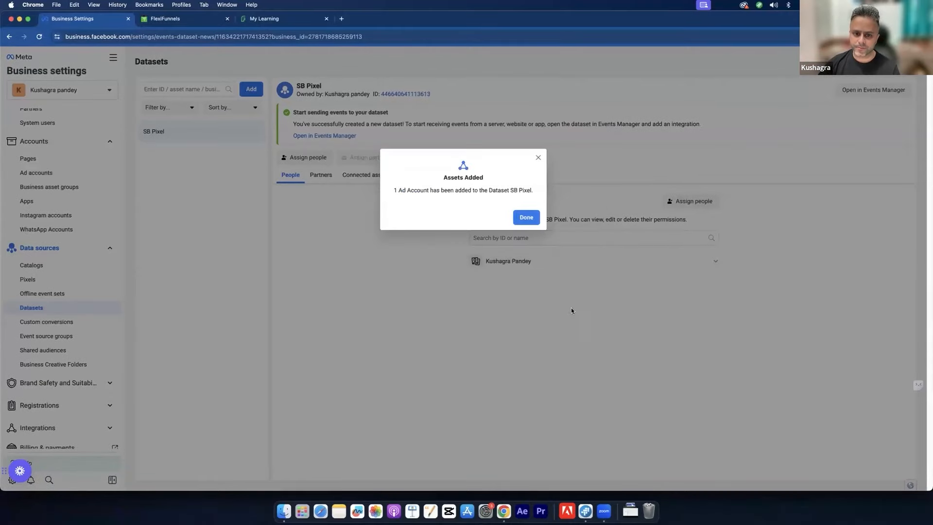
click(533, 220)
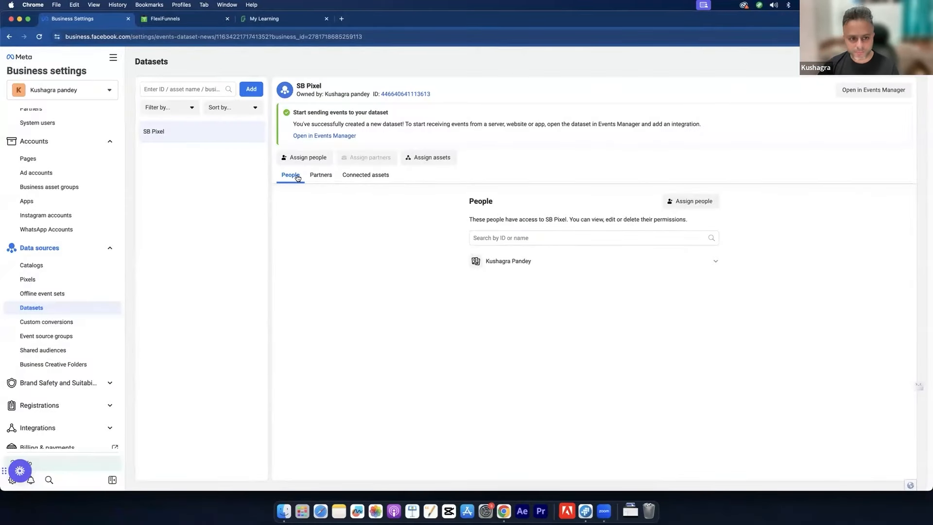
drag(301, 85, 323, 88)
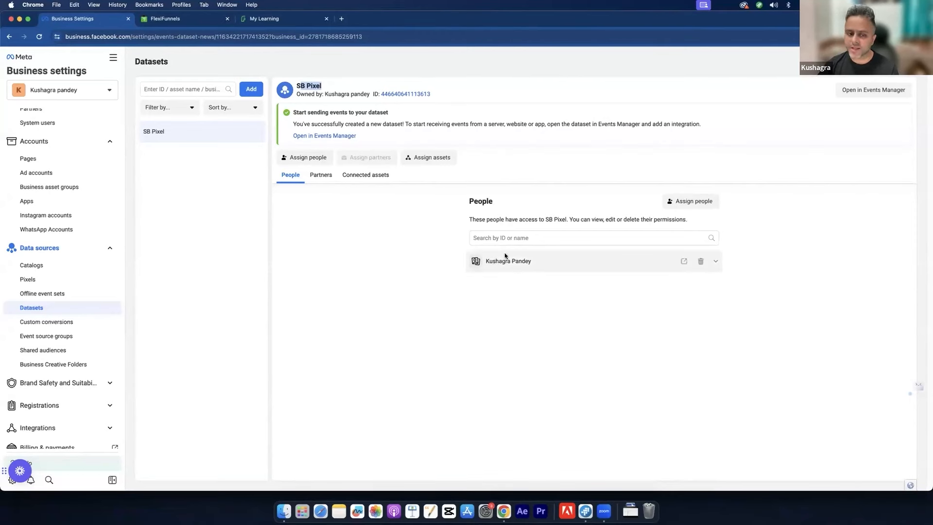
Step: View SB Pixel's Connected assets, showing Test under Ad accounts
click(367, 177)
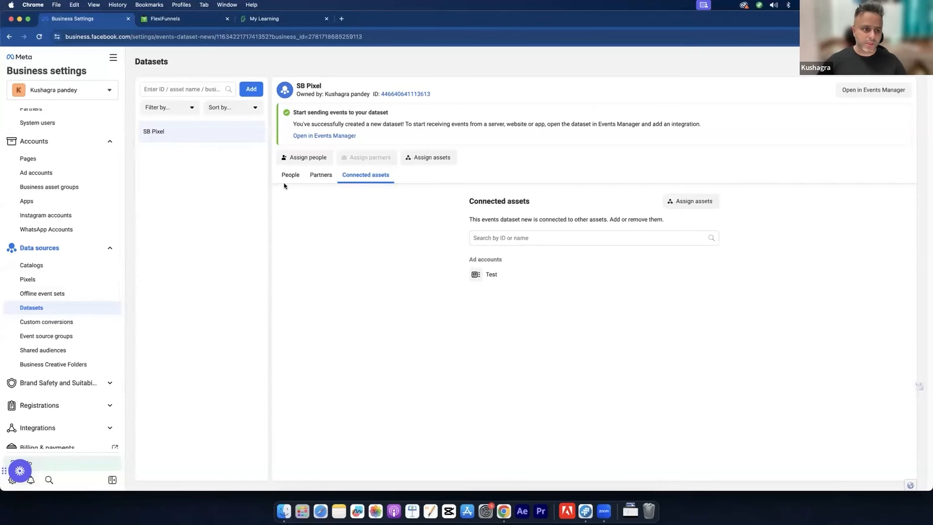
Step: Look over Ad accounts and People, then view Pages, which shows no Pages in the portfolio yet
click(66, 176)
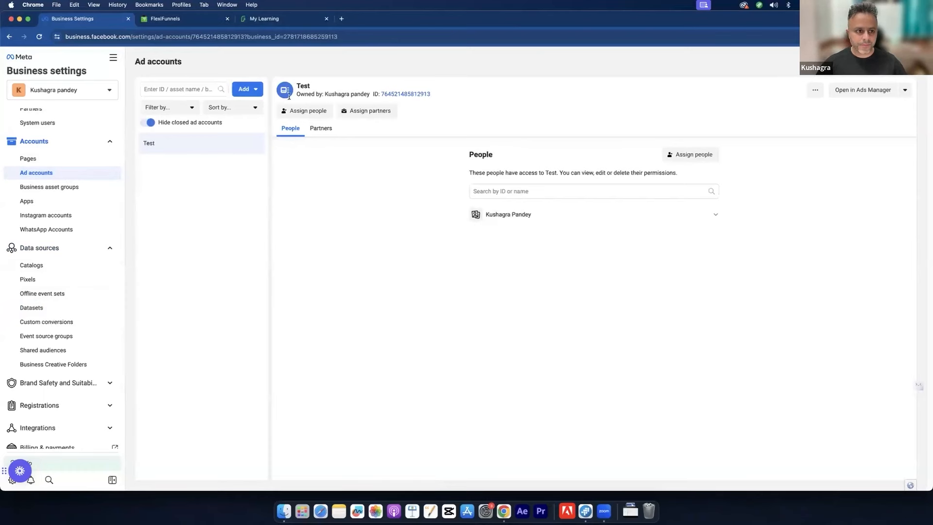
scroll(89, 202, down, 1)
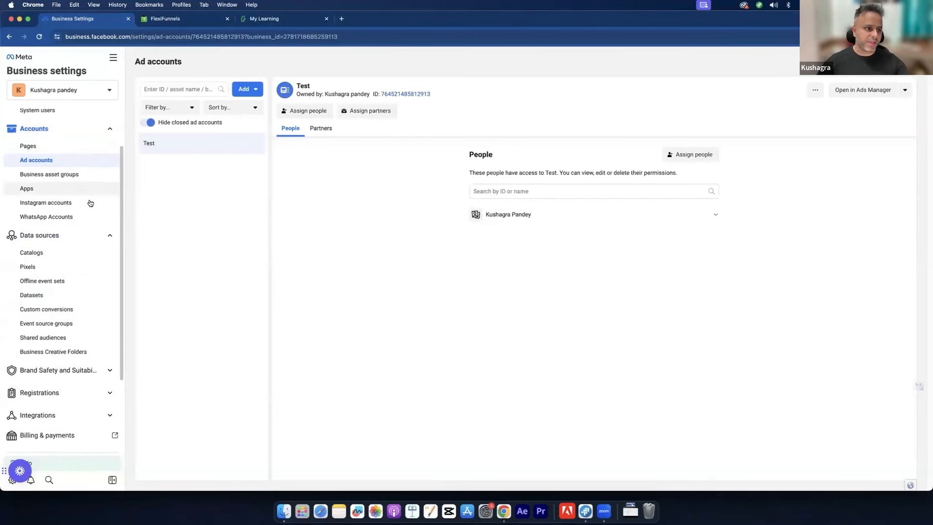
scroll(90, 202, up, 3)
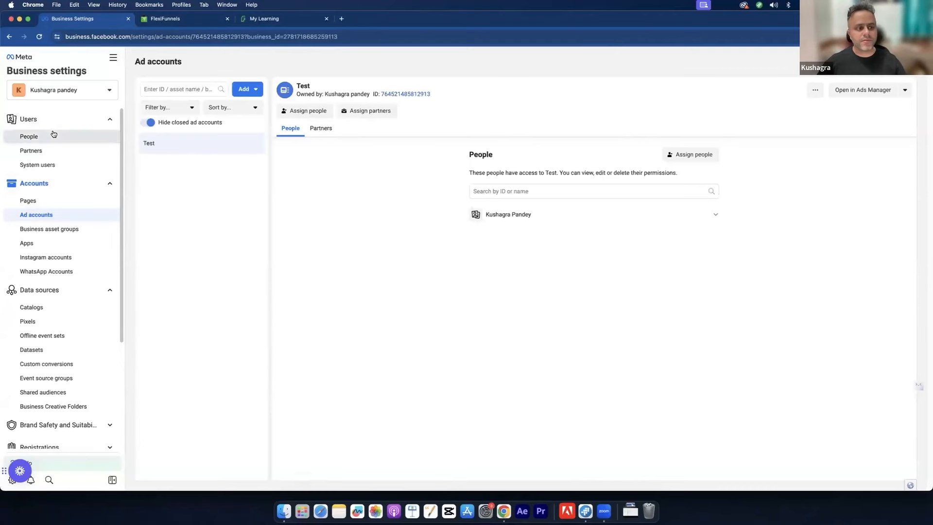
click(54, 134)
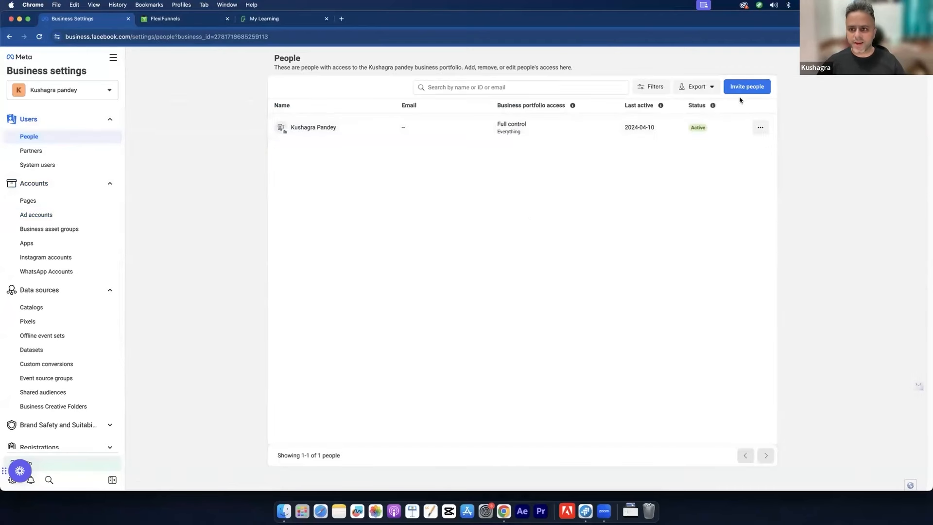
click(43, 200)
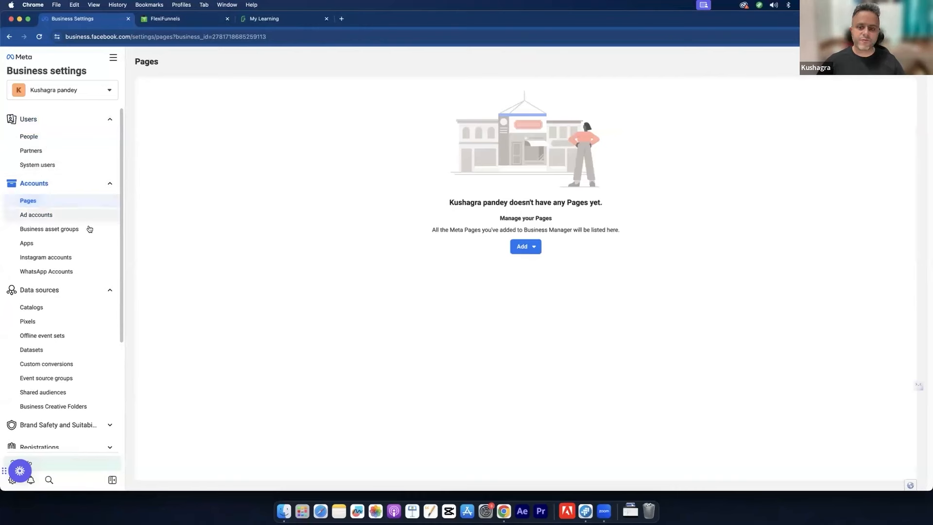
Step: Go to facebook.com in a new browser tab
click(342, 19)
text(fac)
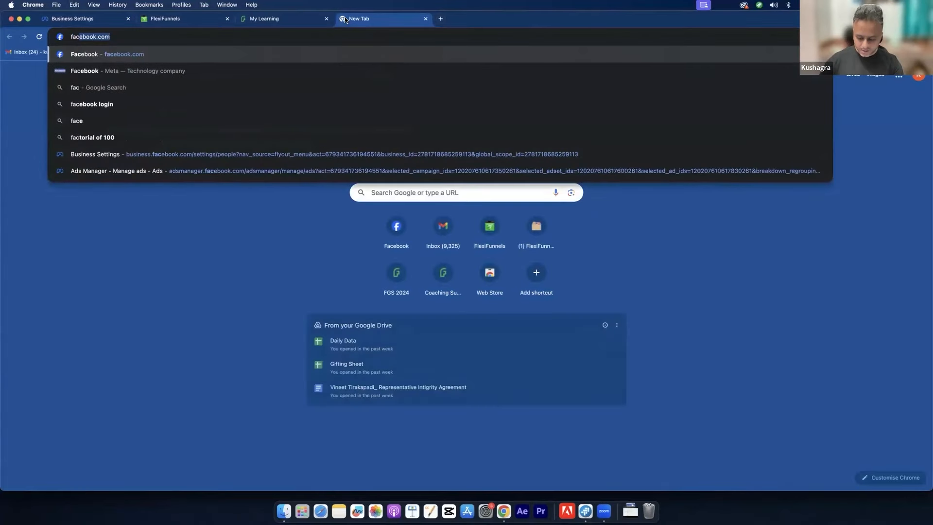
key(Return)
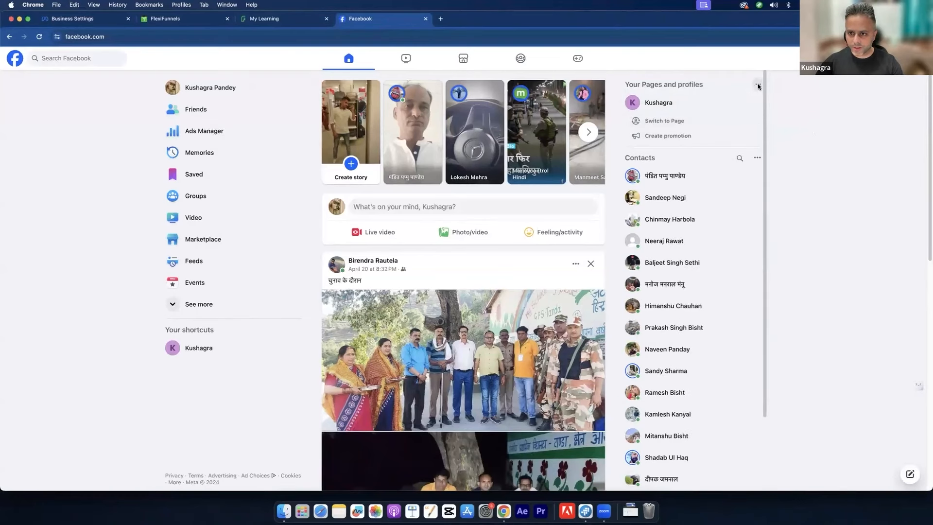
Step: Open the business Page under Your Pages and switch to acting as that Page
click(669, 100)
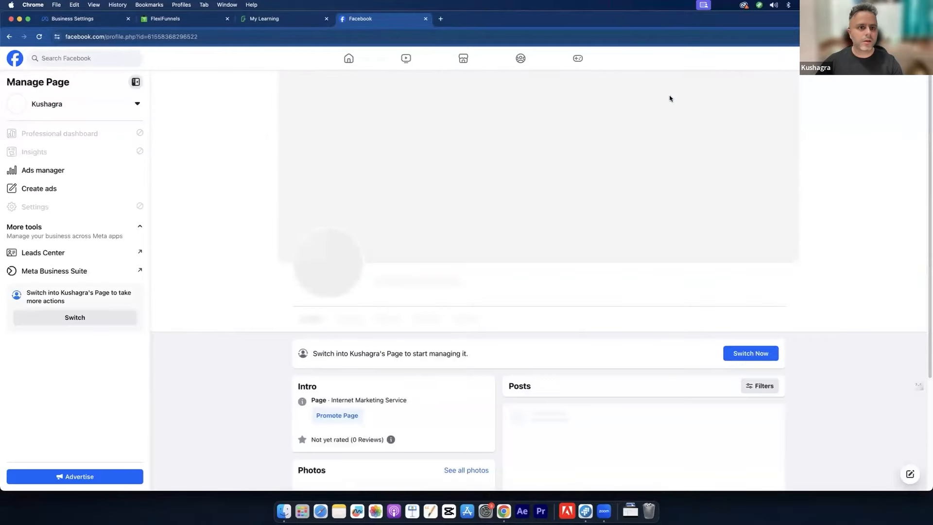
scroll(598, 211, down, 5)
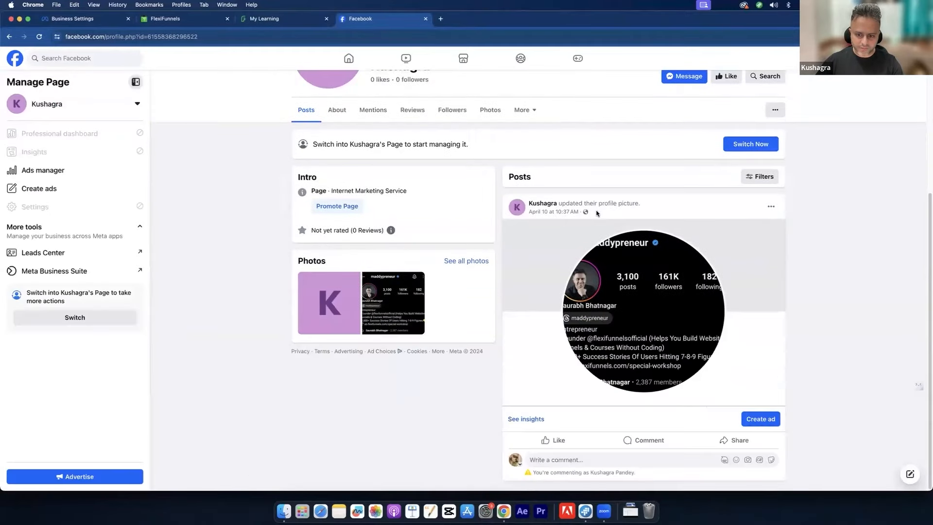
scroll(583, 229, up, 3)
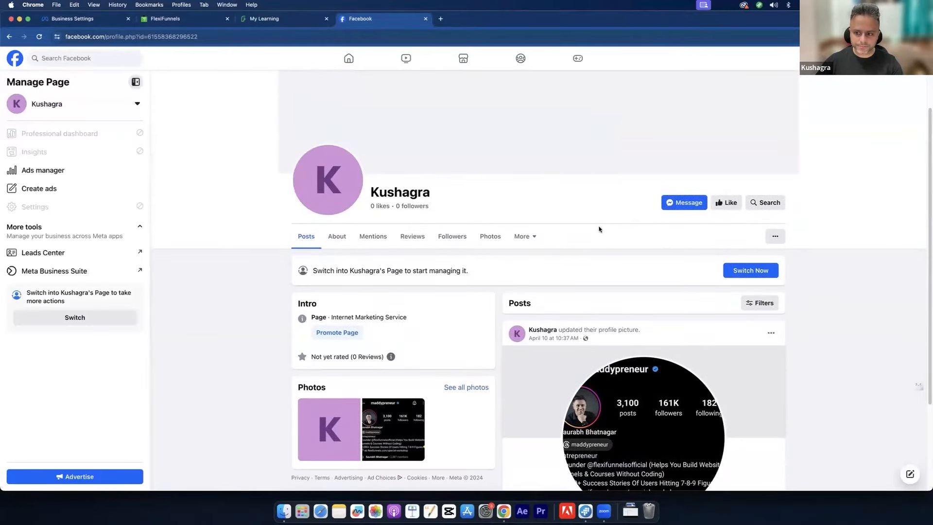
scroll(600, 224, down, 2)
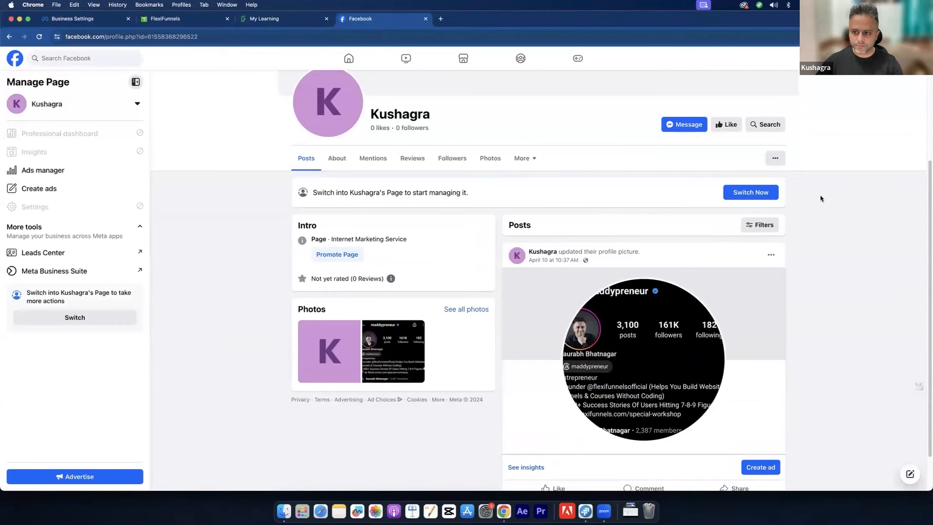
click(736, 193)
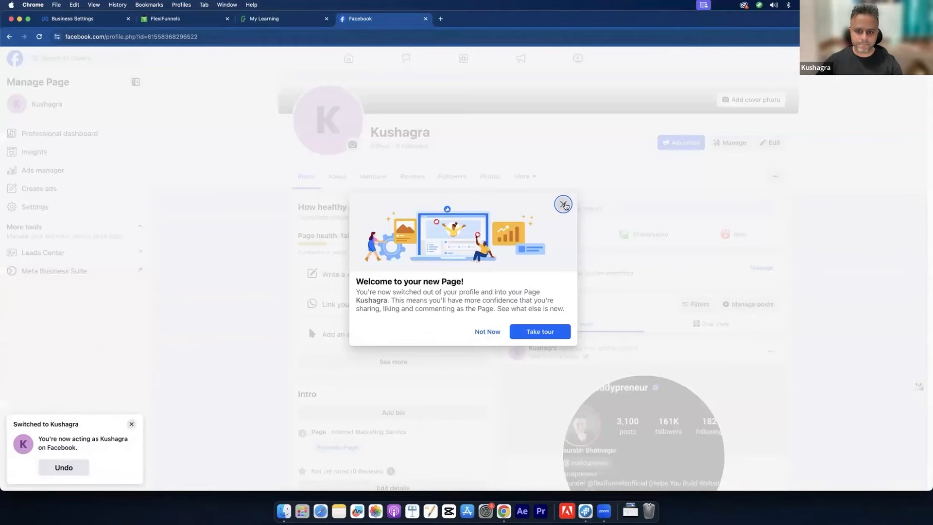
Step: Dismiss the Page welcome message, publish a 'hi' post and check it appears on the Page
click(563, 204)
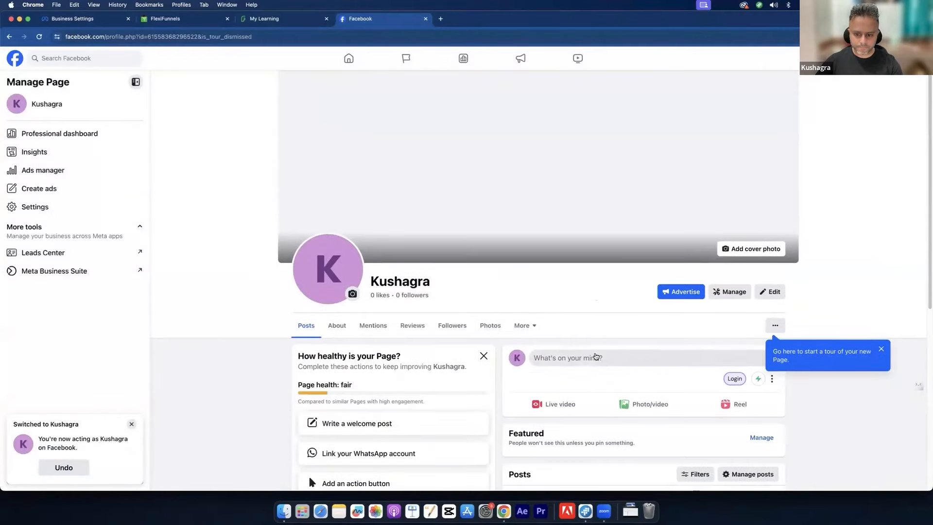
click(596, 357)
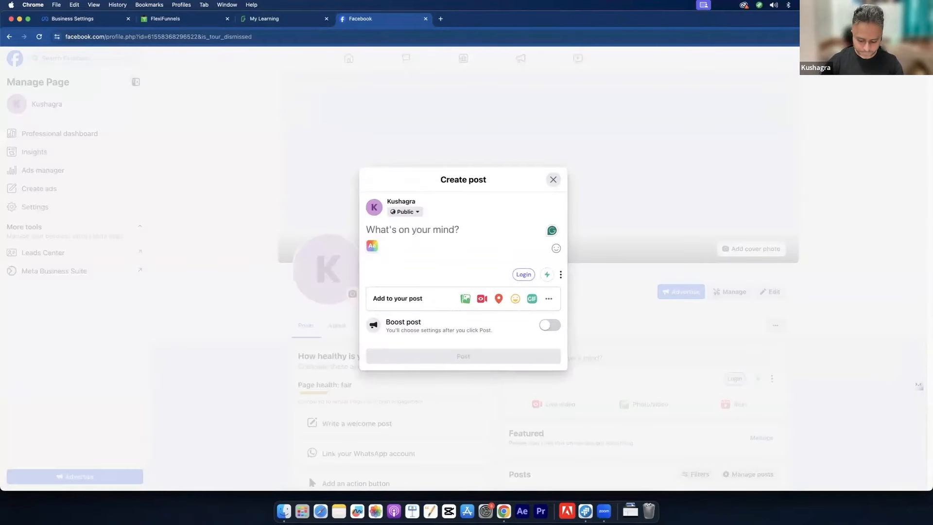
text(hi)
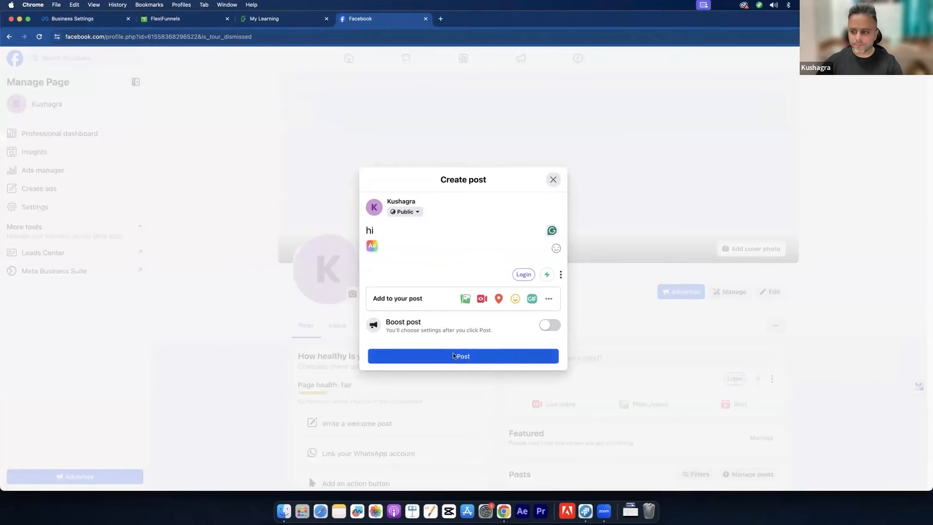
click(454, 353)
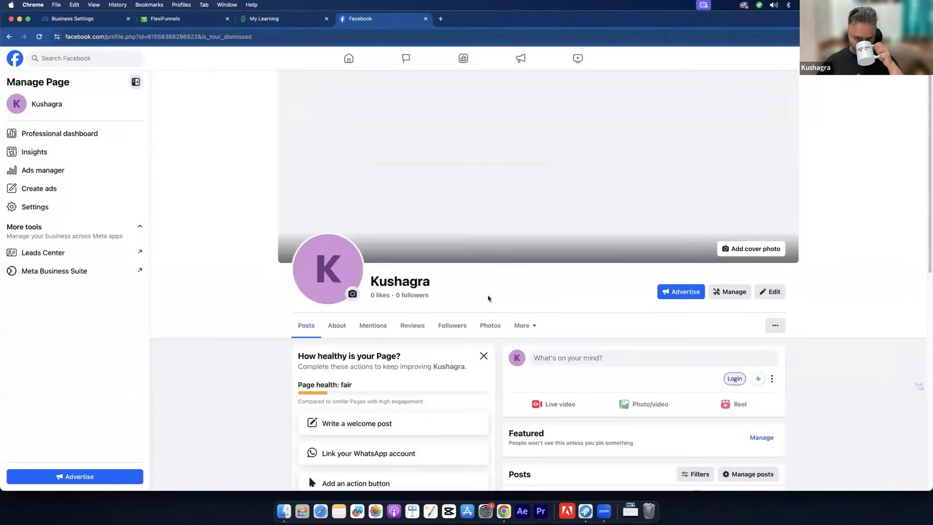
scroll(676, 299, down, 6)
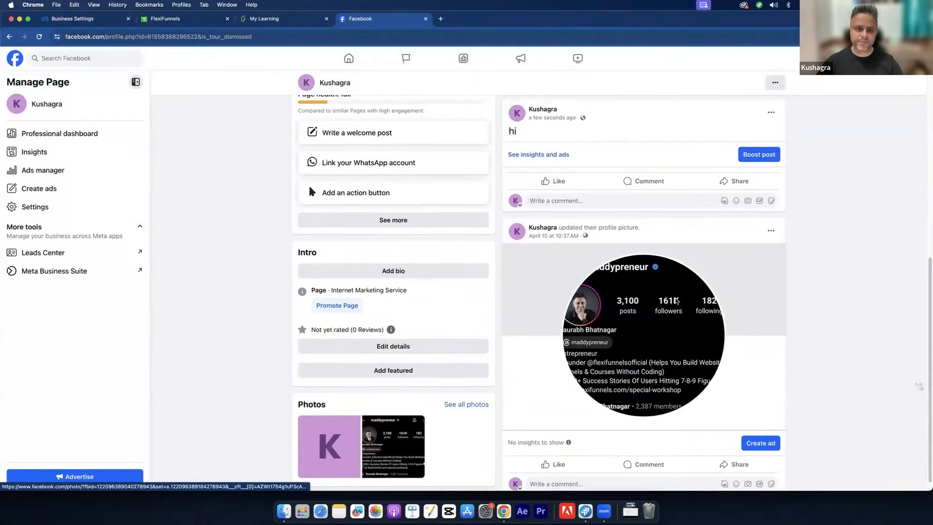
scroll(677, 300, up, 8)
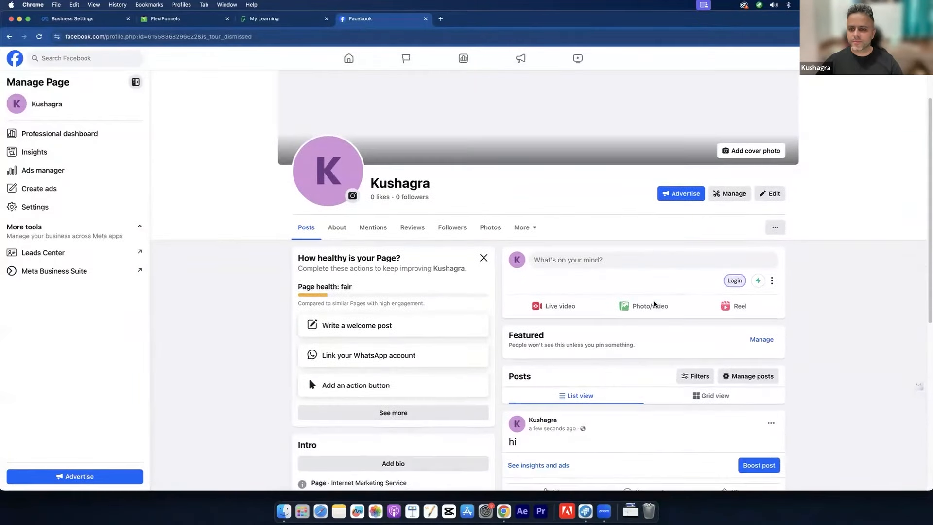
scroll(725, 248, down, 1)
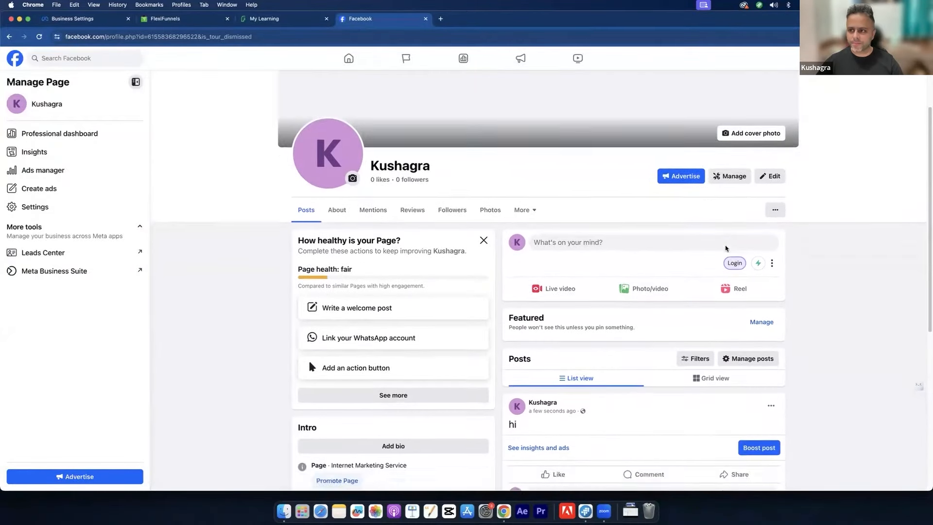
scroll(725, 248, down, 5)
scroll(692, 266, up, 7)
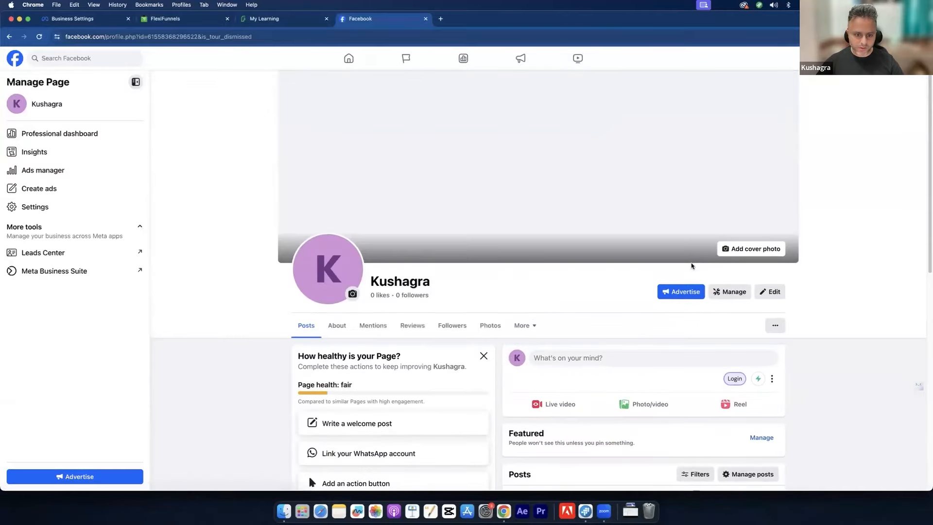
scroll(692, 266, down, 4)
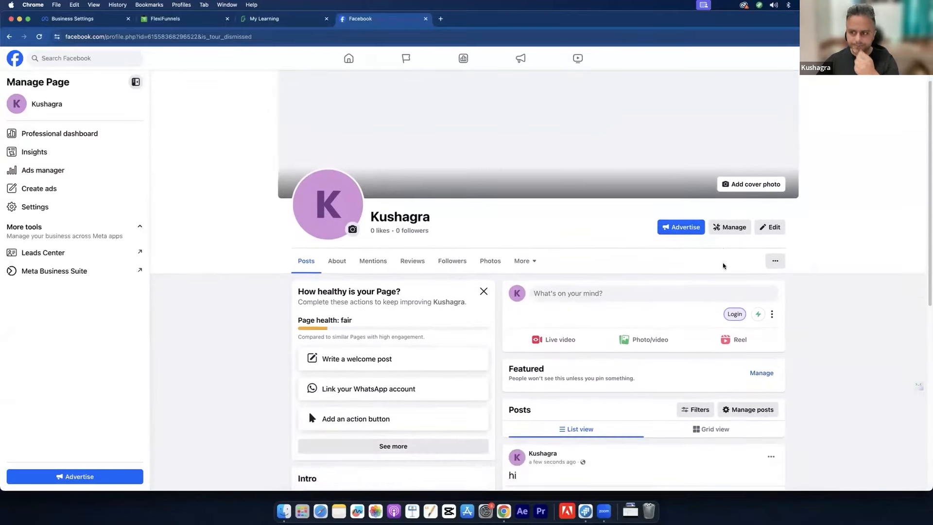
scroll(723, 265, up, 4)
click(907, 76)
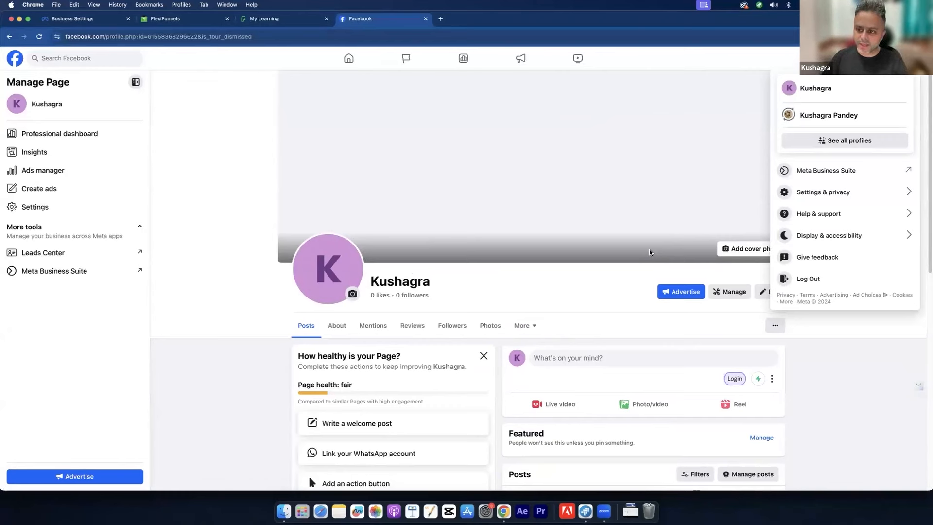
Step: Pick the personal profile from See all profiles to stop acting as the Page
click(815, 143)
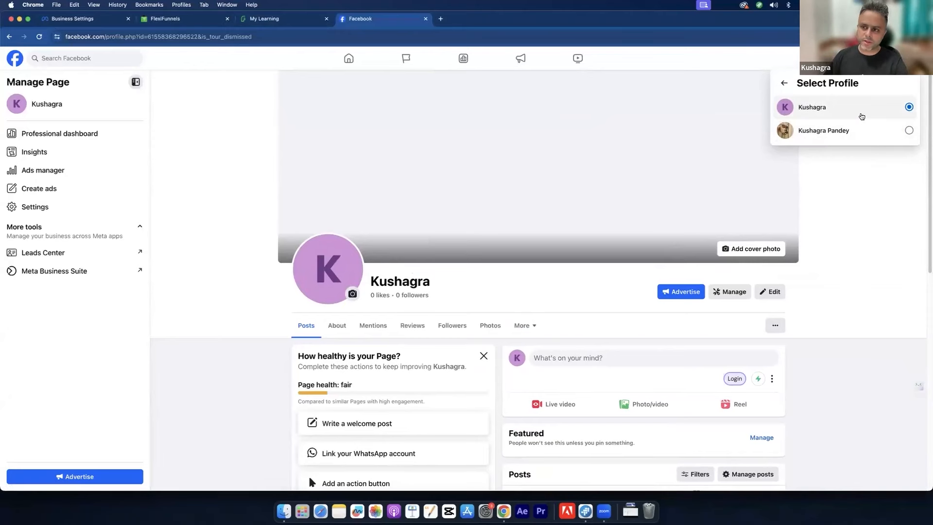
click(865, 136)
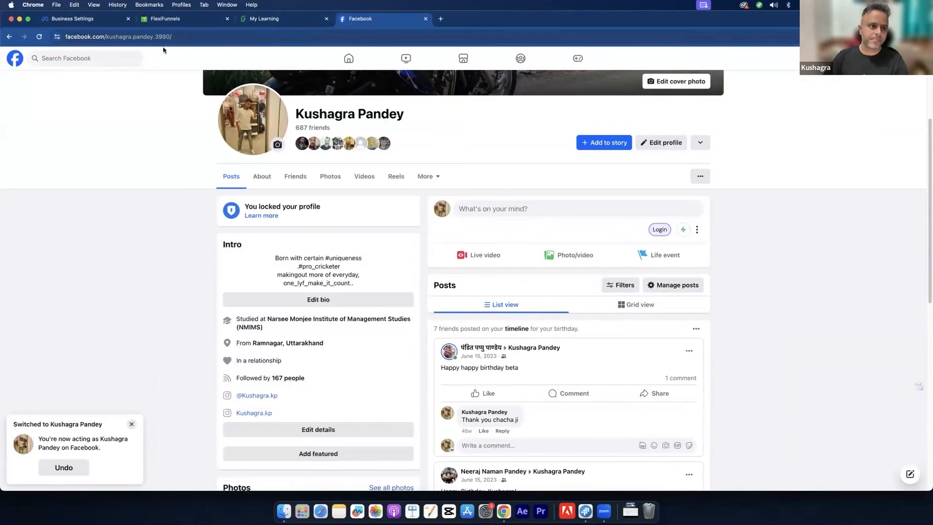
Step: Go back to the Business Settings tab, where the Pages list is still empty
click(80, 18)
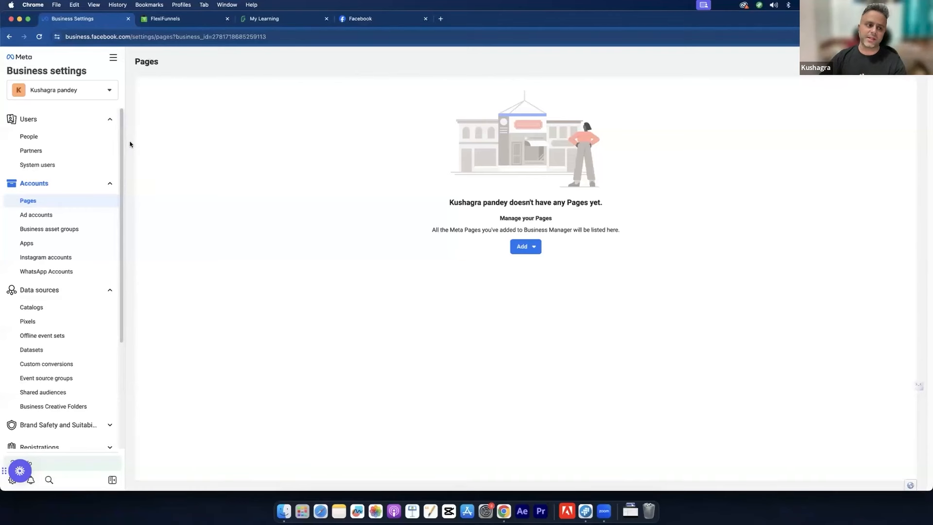
Step: Revisit People and the Test ad account, then return to the Pages list
click(63, 141)
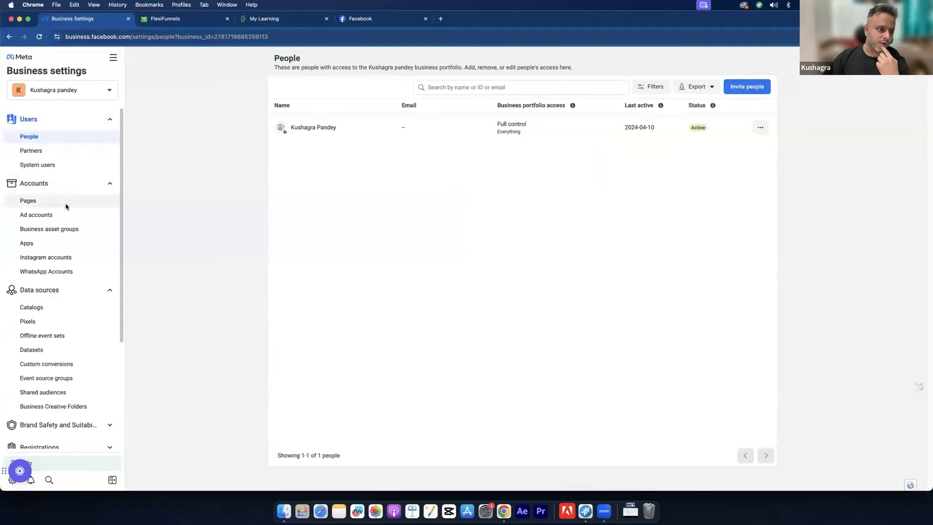
click(62, 213)
click(52, 200)
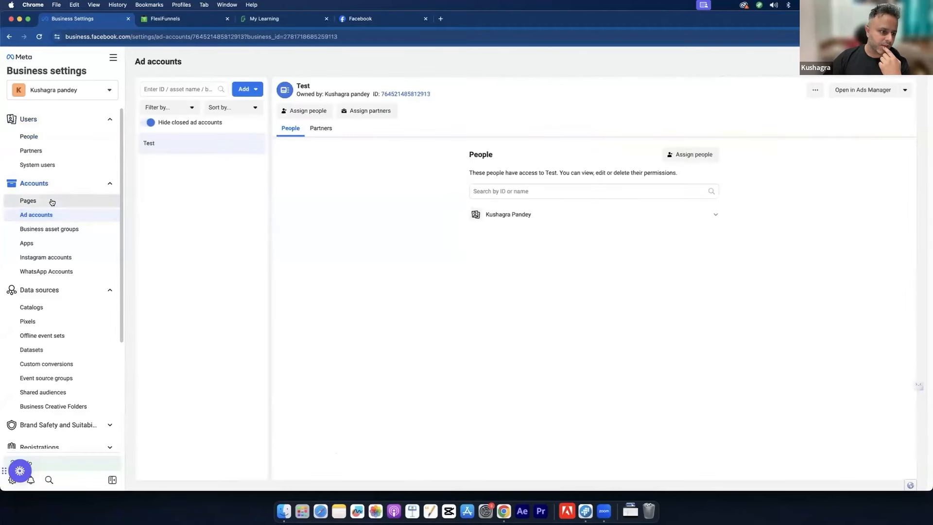
Step: Add the user's existing Facebook Page by name from the suggestions and close the confirmation
click(534, 251)
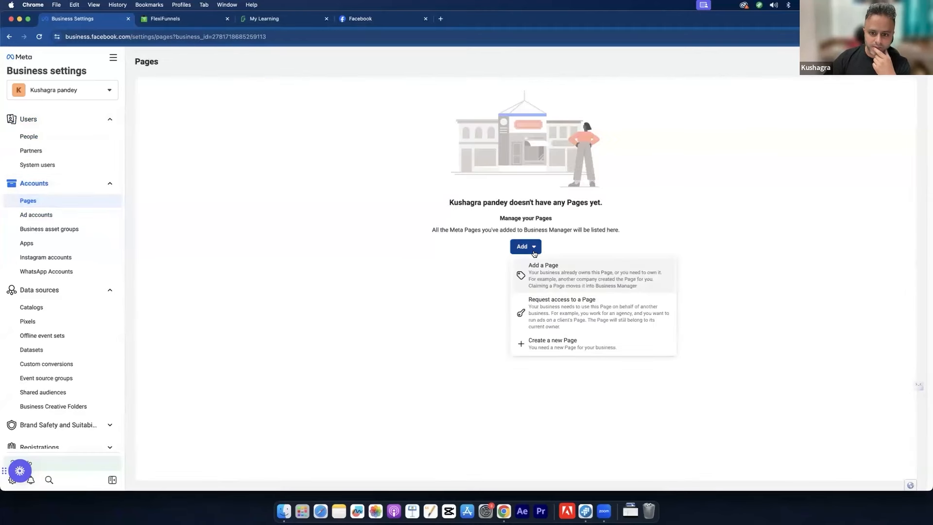
click(559, 268)
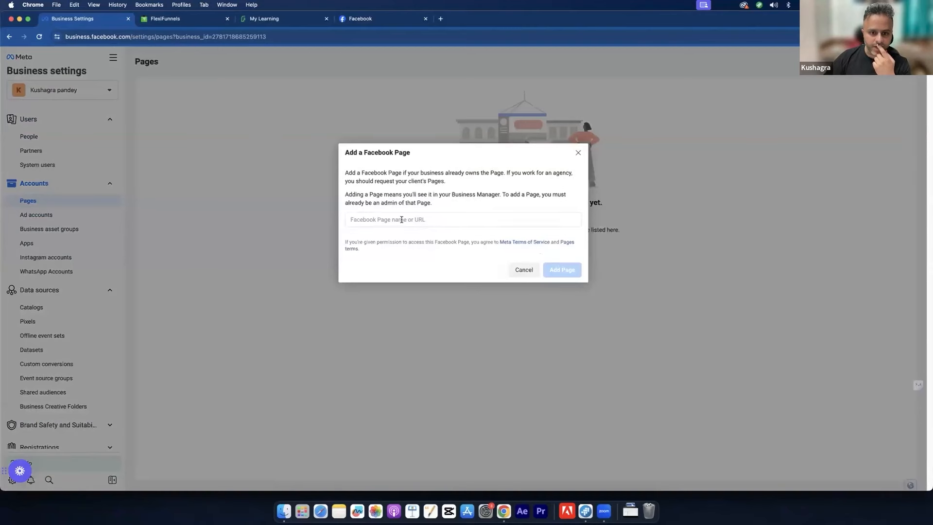
click(403, 224)
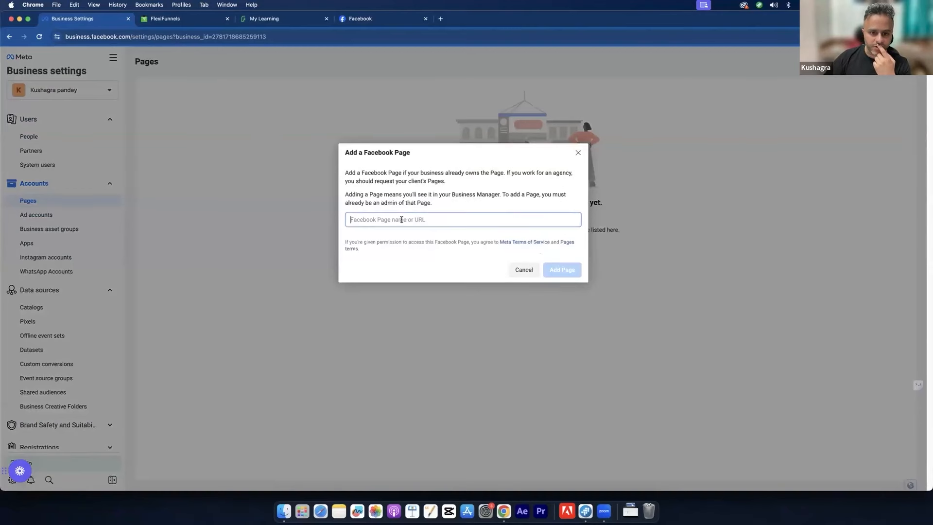
click(365, 16)
click(112, 19)
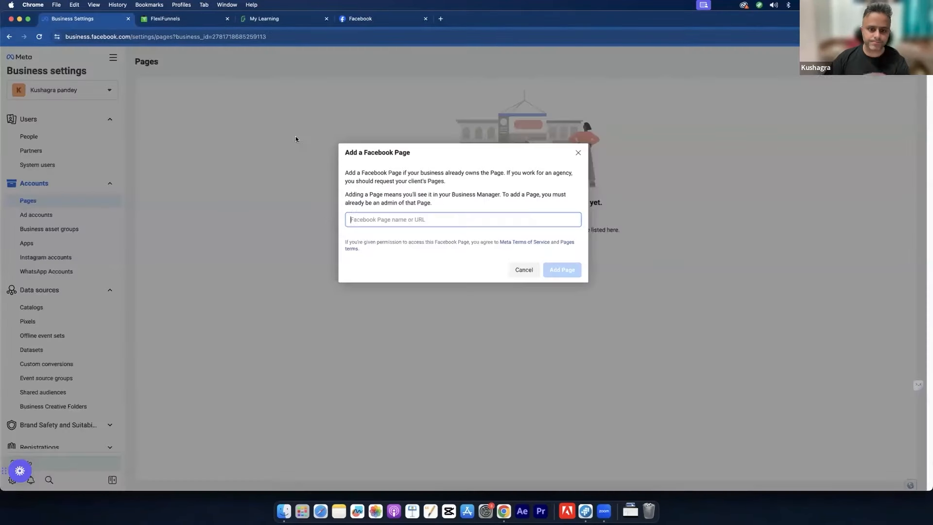
text(kushagra)
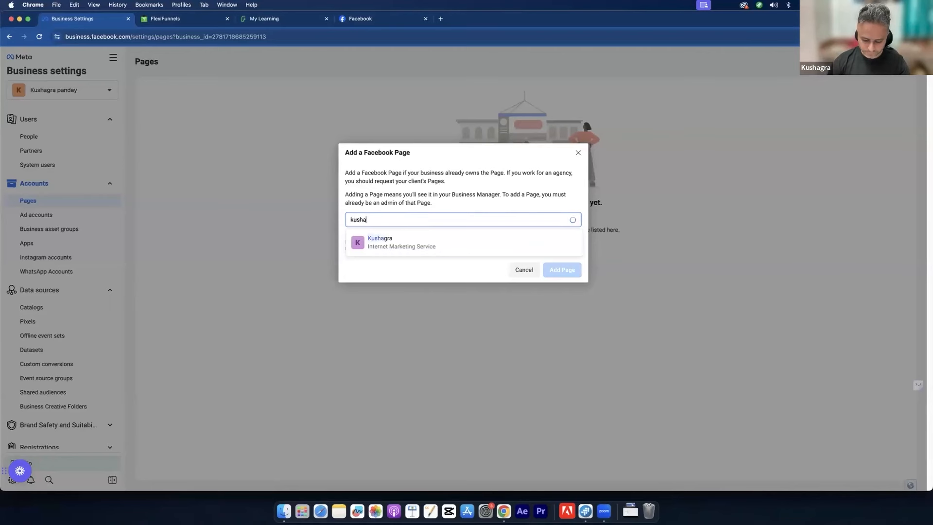
click(384, 242)
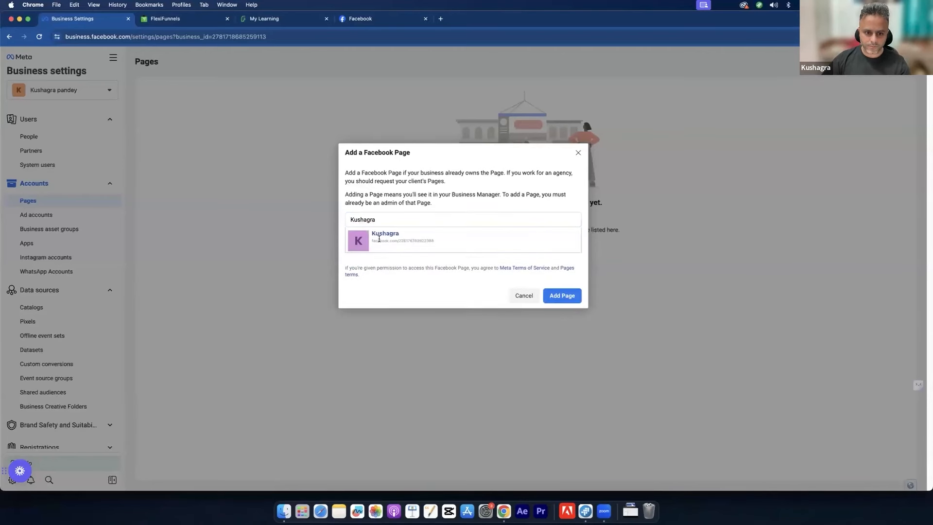
click(565, 296)
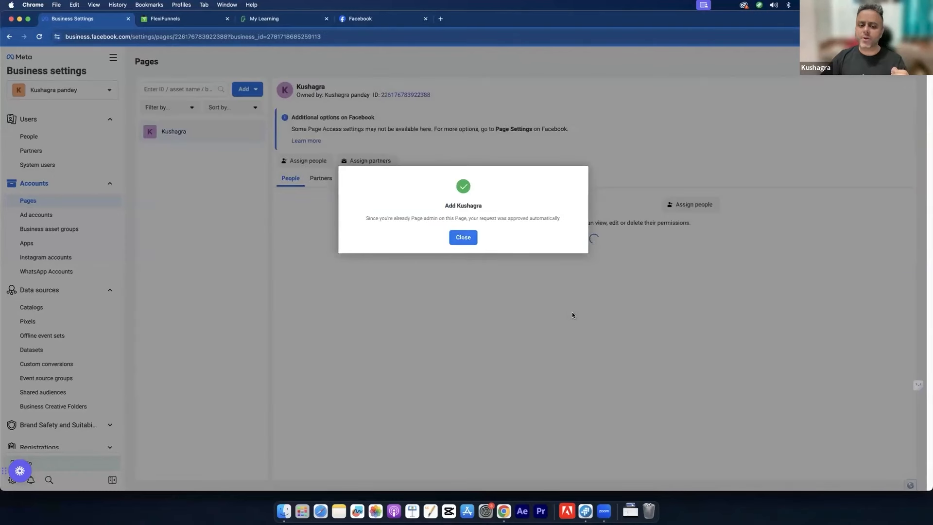
click(463, 237)
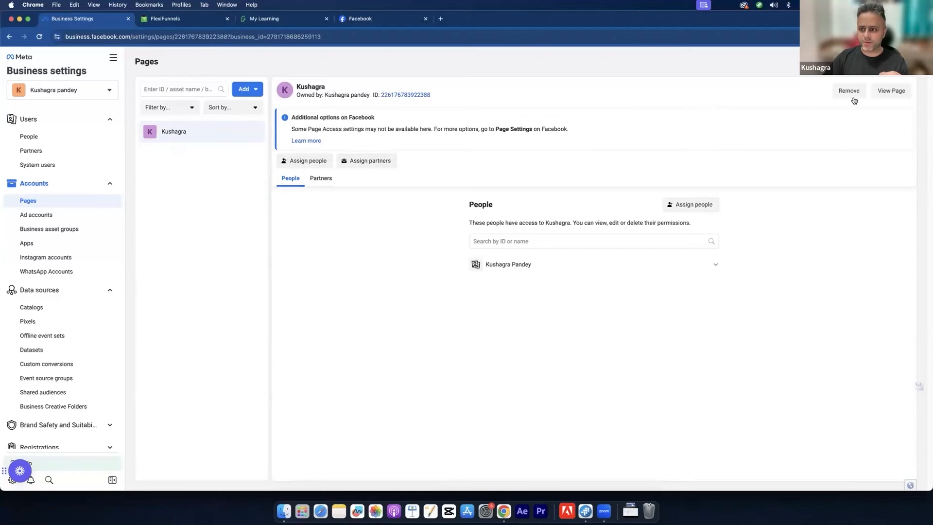
Step: Remove the newly added Page from the portfolio, confirm it, and return to Ad accounts
click(836, 90)
click(523, 225)
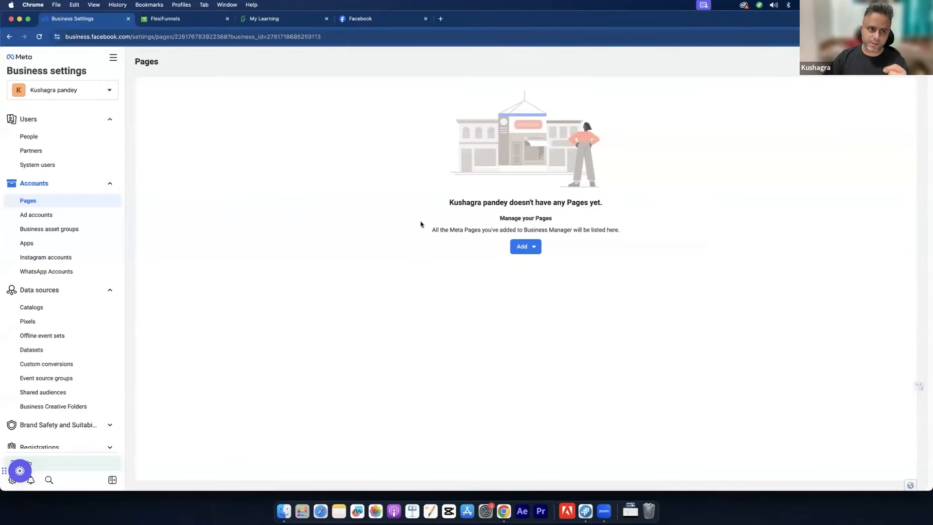
click(32, 215)
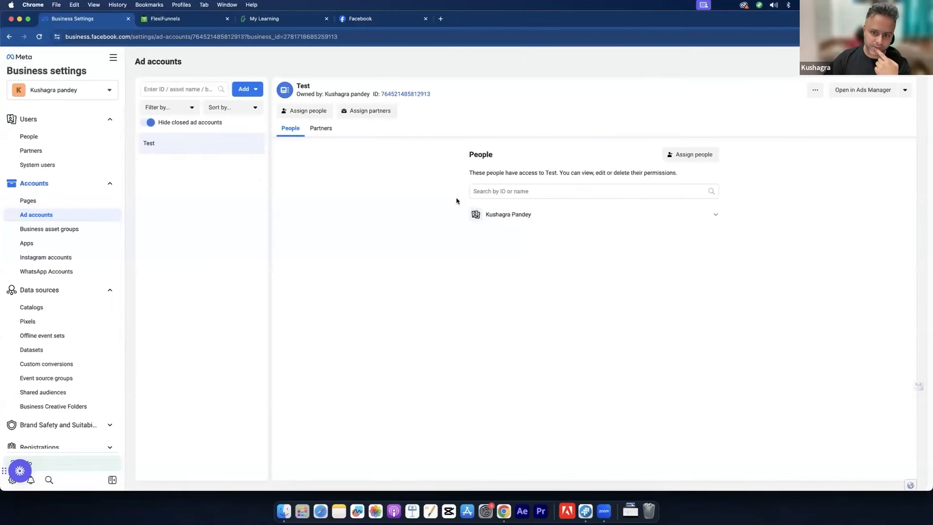
Step: Check the person's permissions on Test, then view Business asset groups and dismiss its intro
click(721, 215)
click(721, 215)
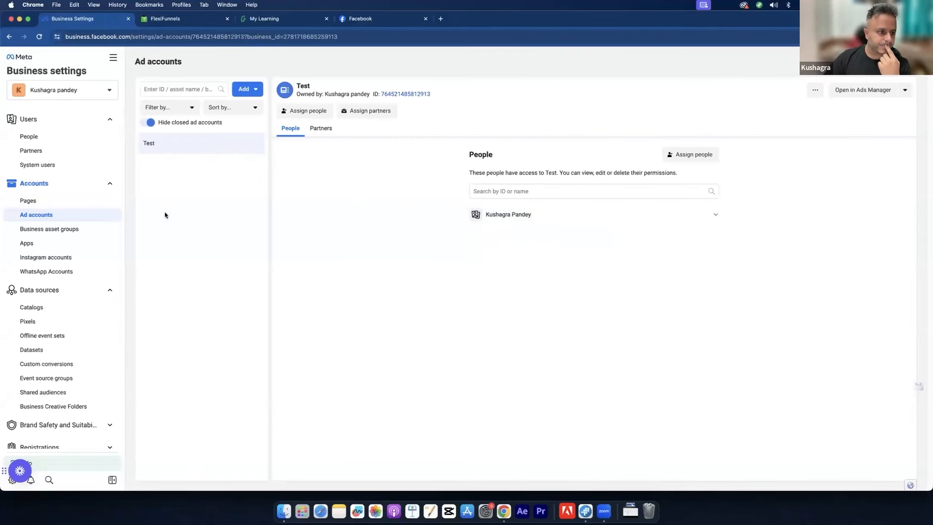
click(38, 228)
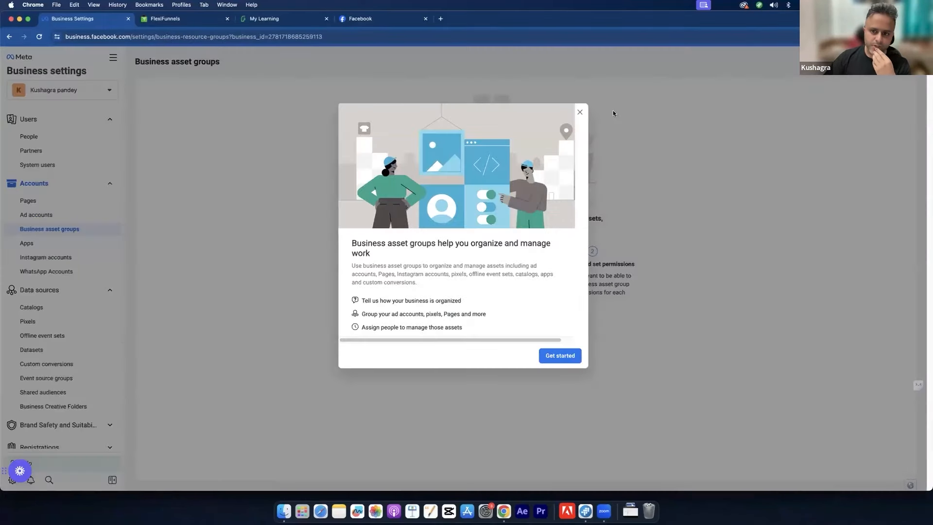
click(580, 113)
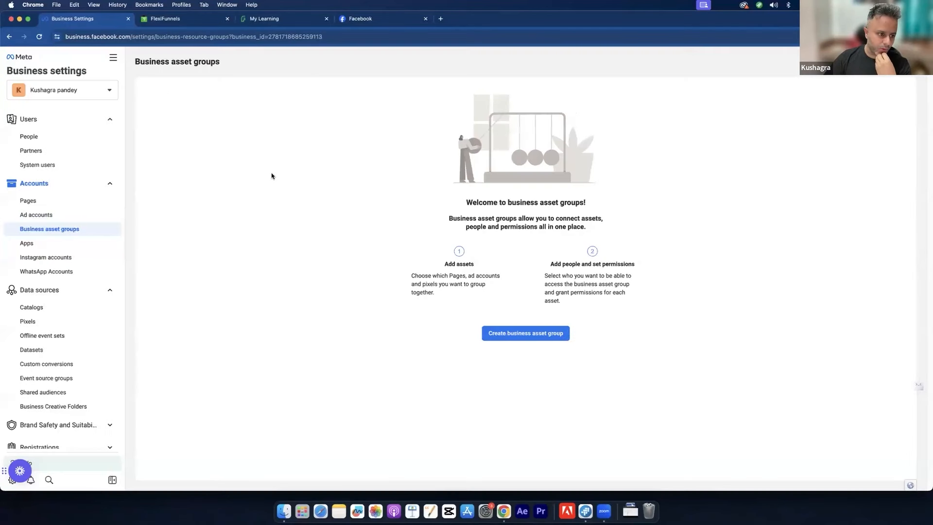
Step: In Instagram accounts, start adding an account, then close the prompt without connecting
click(57, 258)
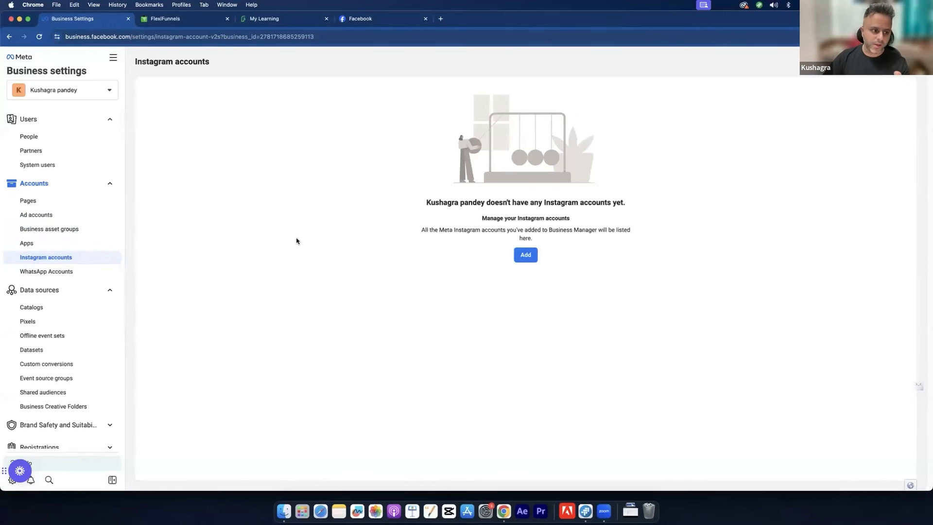
click(516, 258)
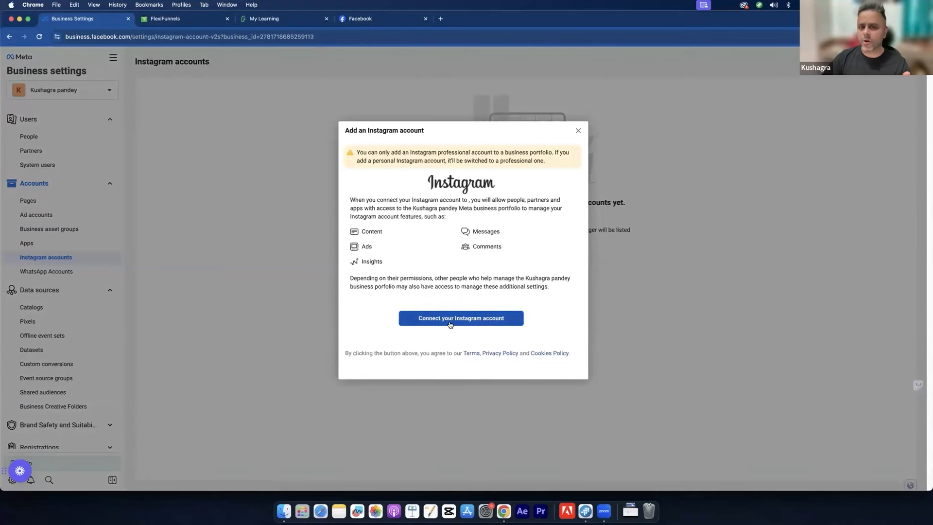
click(578, 130)
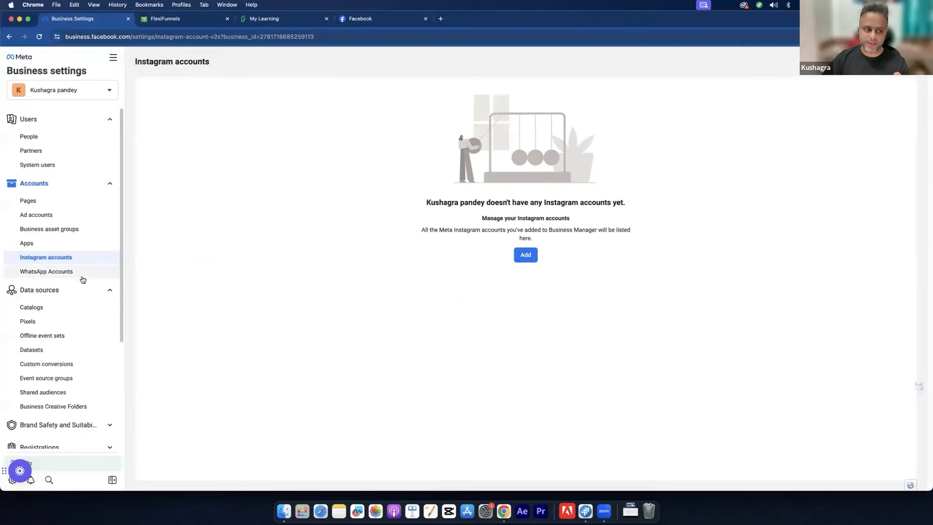
scroll(85, 291, down, 1)
scroll(85, 291, up, 1)
scroll(85, 291, down, 1)
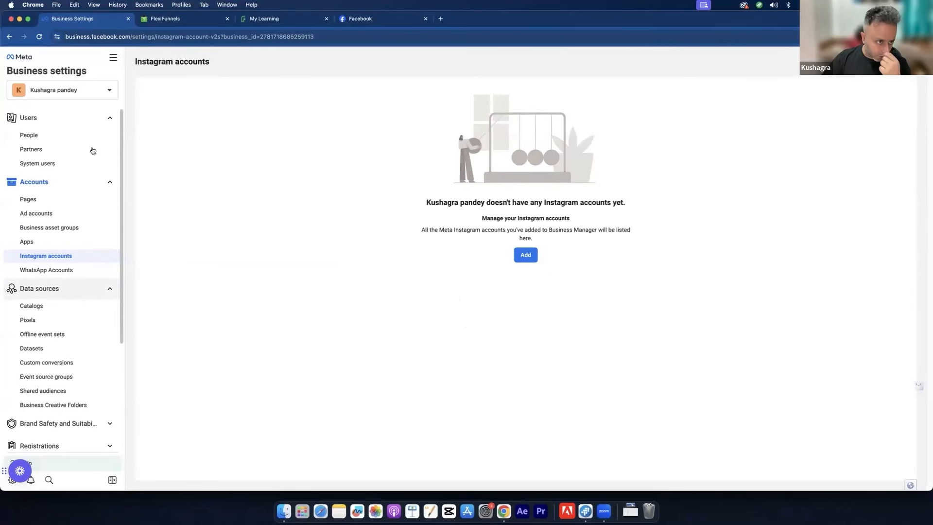
scroll(73, 225, down, 3)
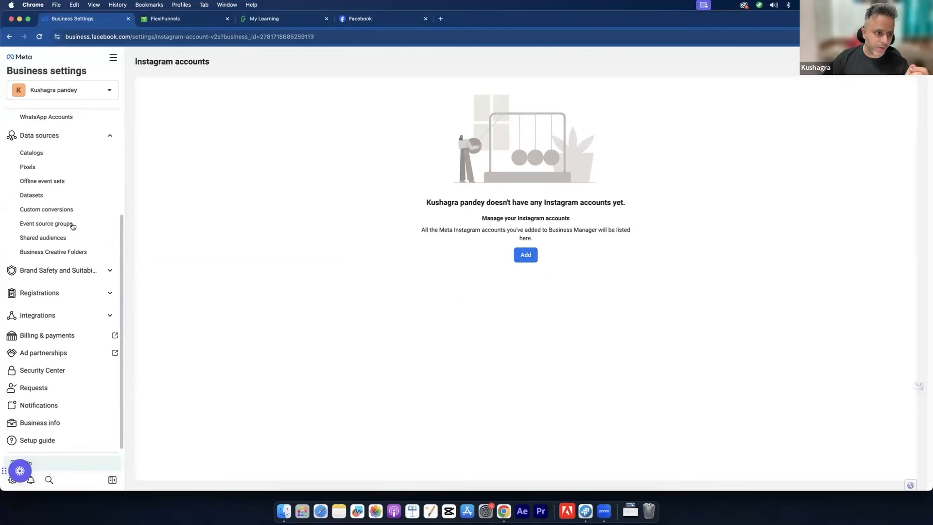
Step: Review Pixels, Datasets with SB Pixel, and Custom conversions, then switch to Ads Manager
click(66, 167)
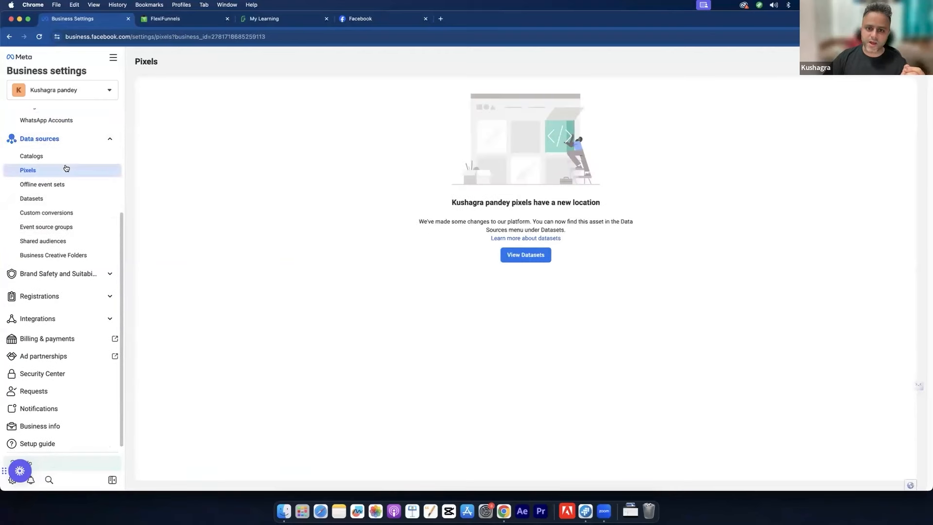
click(49, 200)
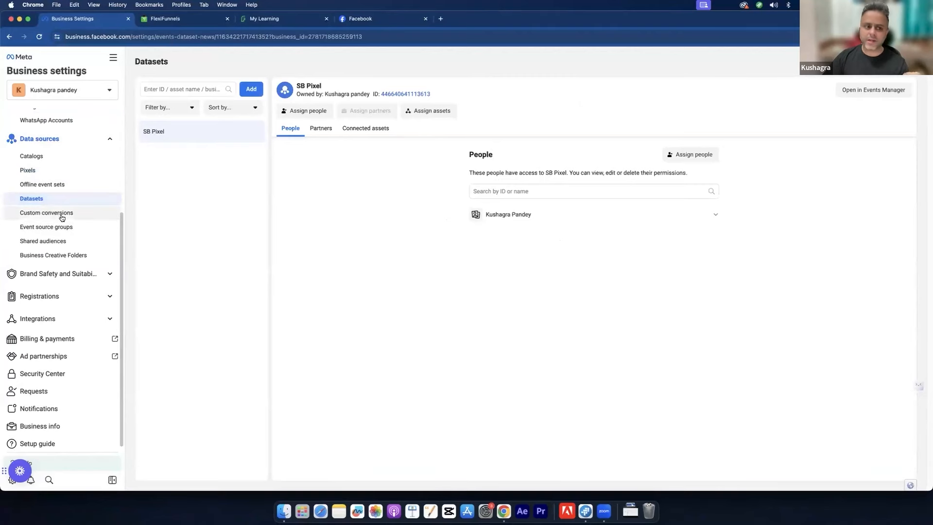
click(62, 217)
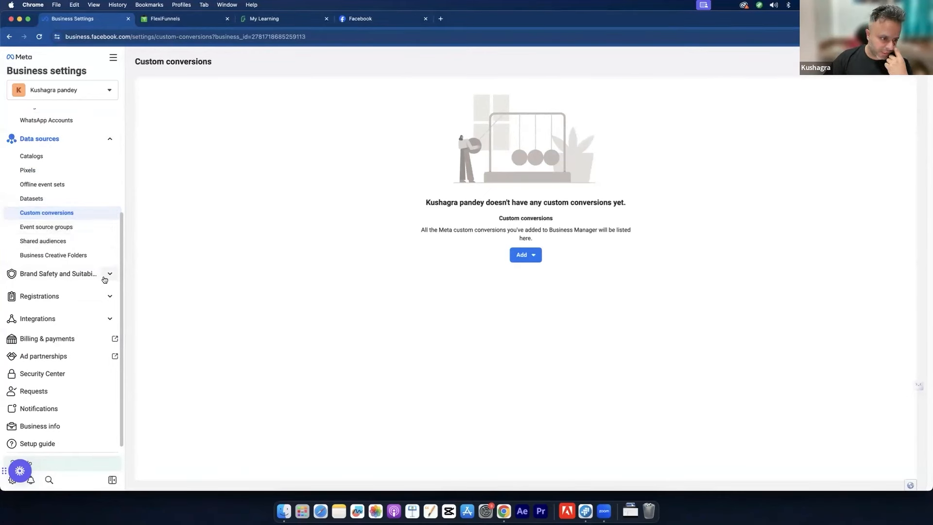
scroll(105, 278, up, 3)
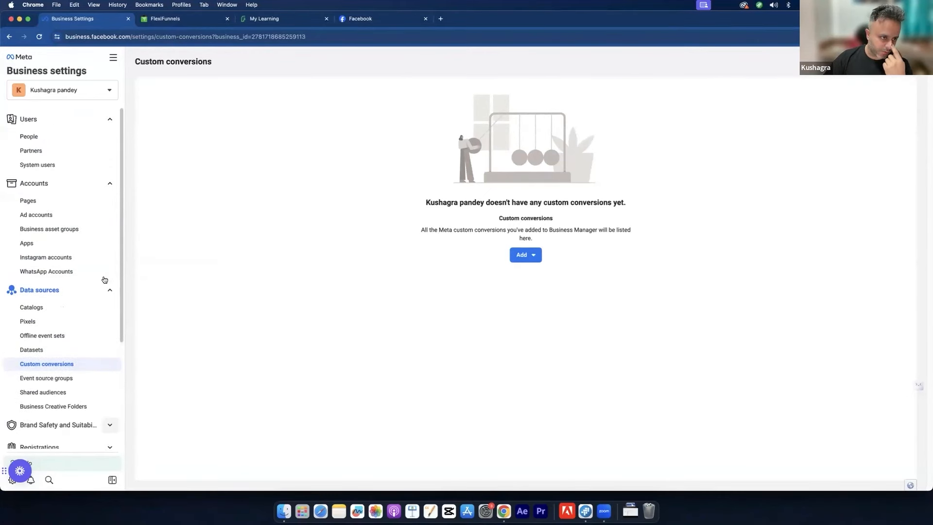
click(120, 64)
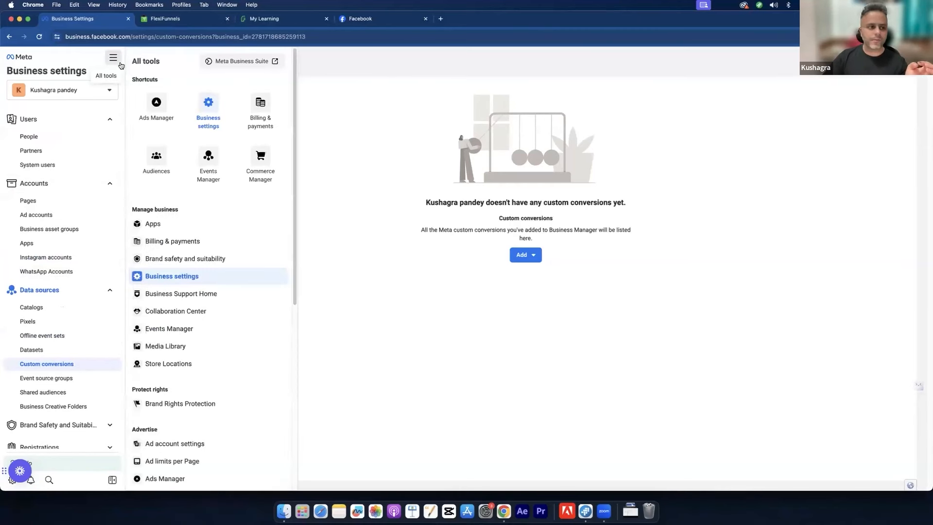
click(150, 97)
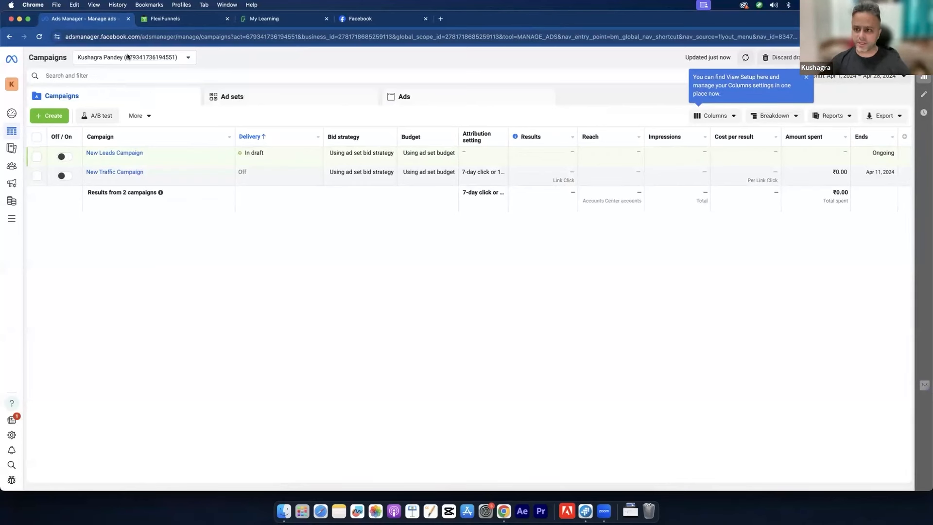
Step: Close the Columns tip, expand the left navigation and show All tools
click(806, 78)
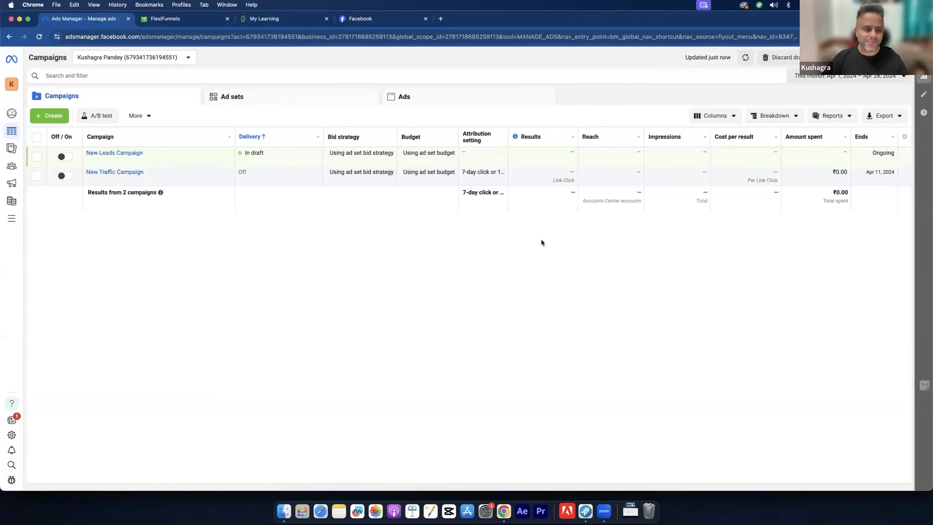
mouse_move(13, 134)
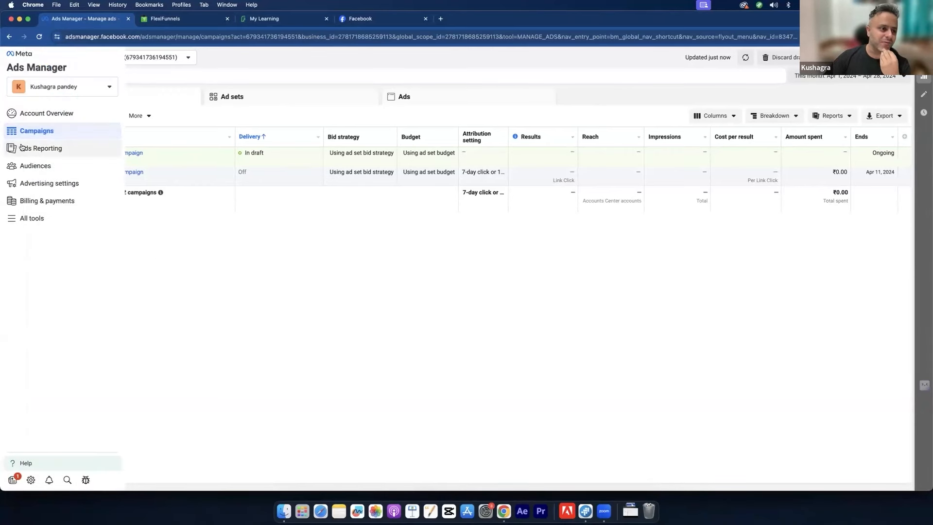
click(47, 221)
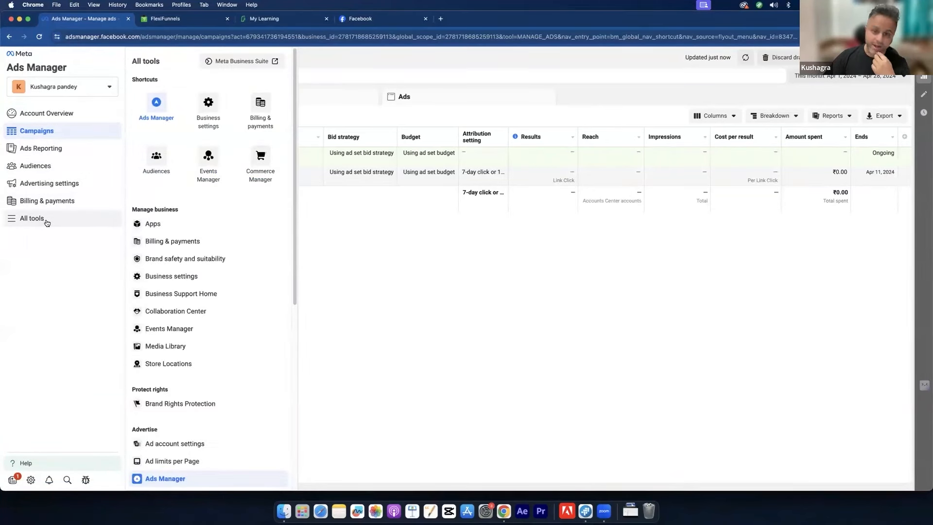
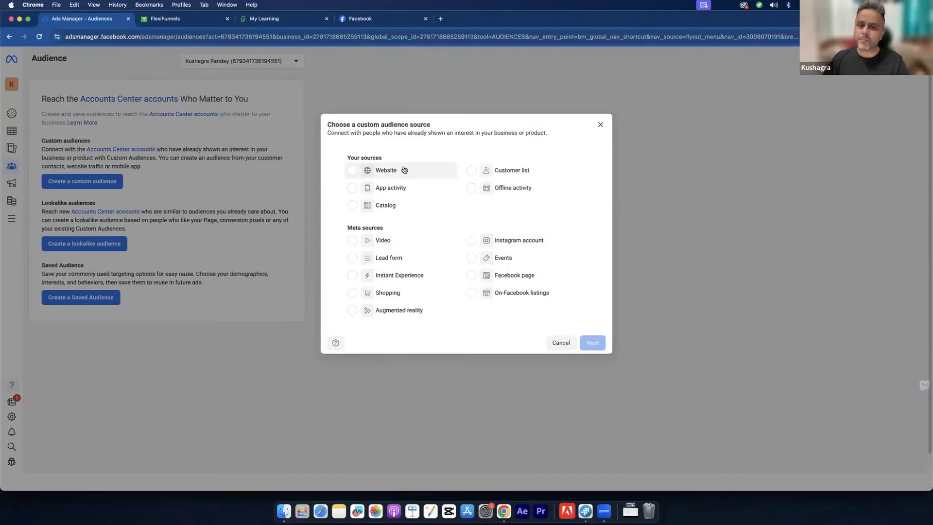
Step: Highlight the explanation of who custom audiences reach, then clear the selection
mouse_move(403, 170)
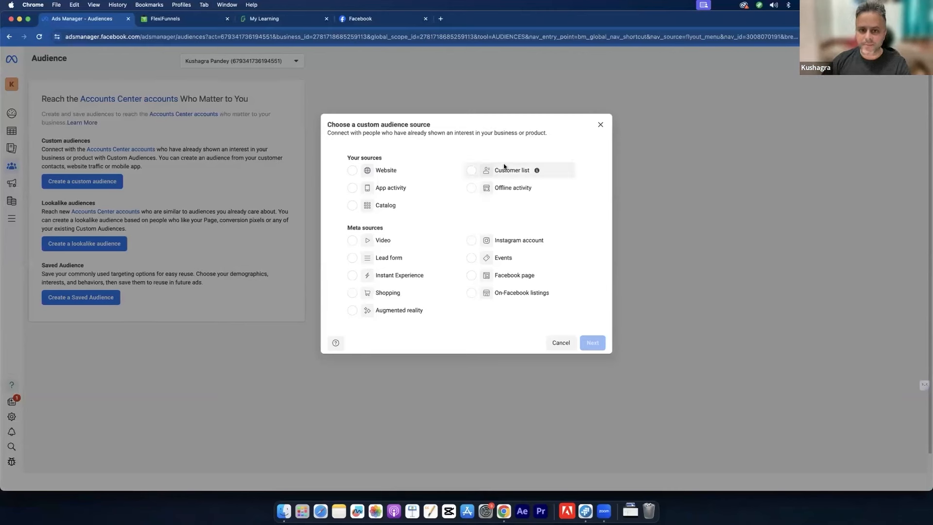
drag(401, 125, 483, 134)
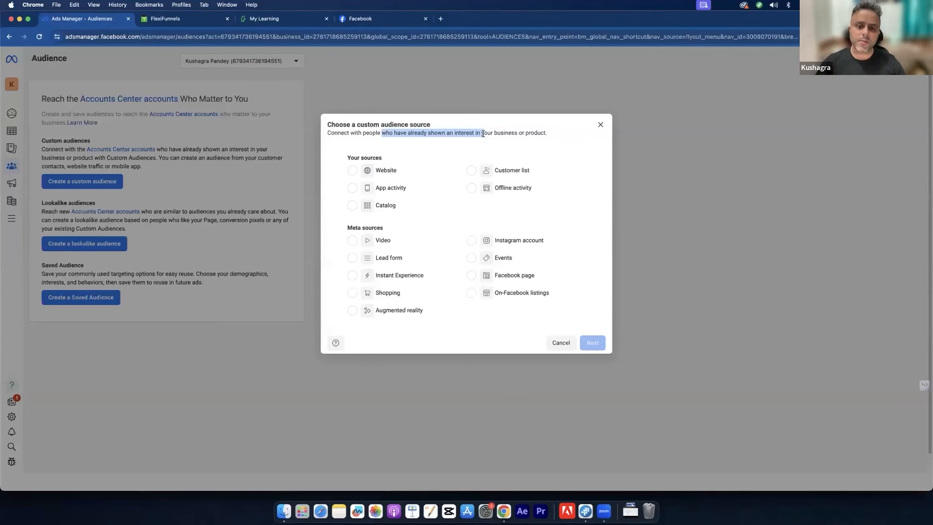
click(483, 133)
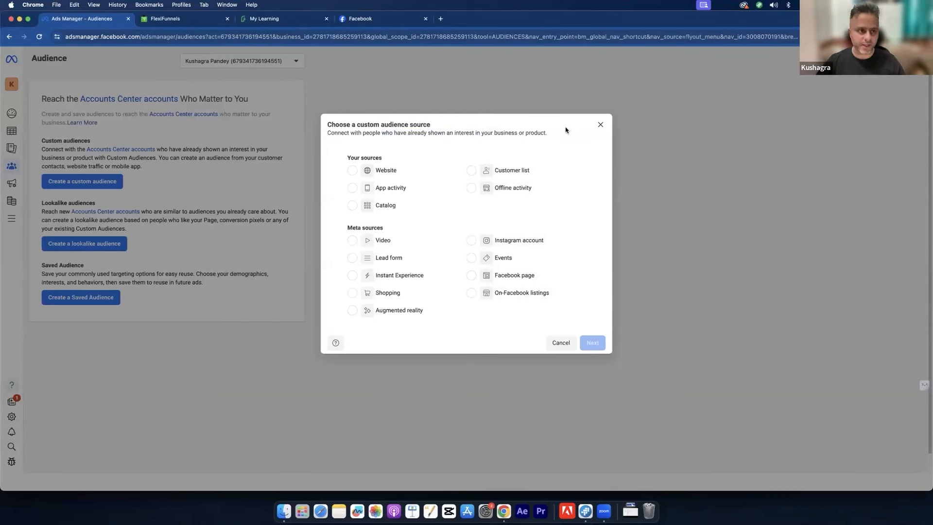
Step: In FlexiFunnels' My Projects, open the Second Hand Car Dealer project
click(203, 15)
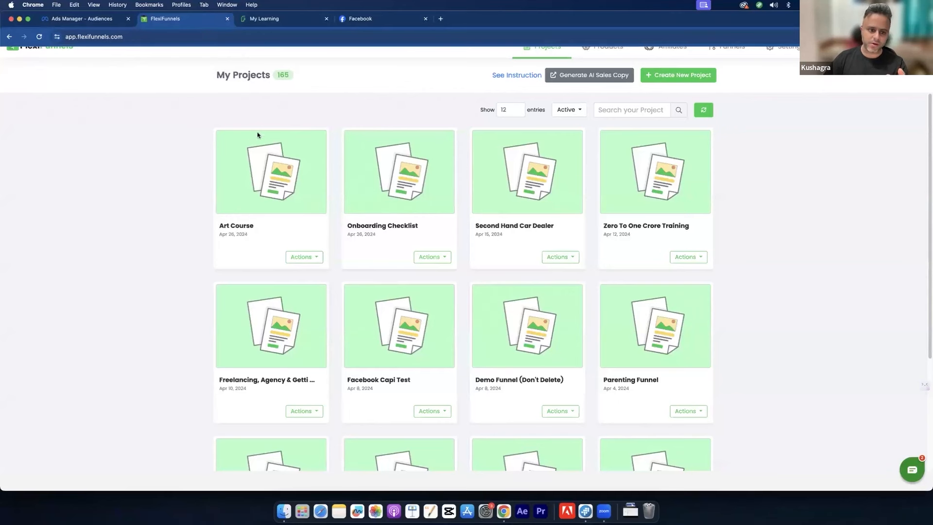
mouse_move(258, 156)
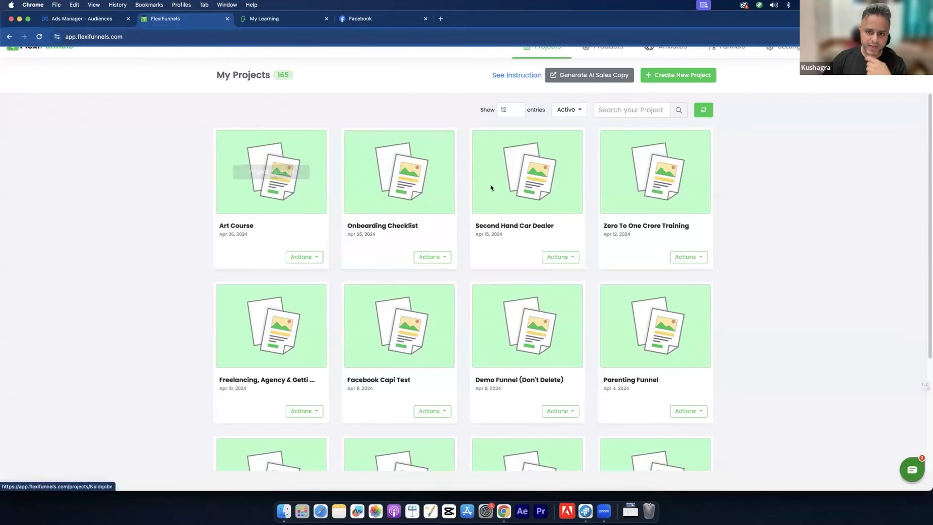
mouse_move(521, 174)
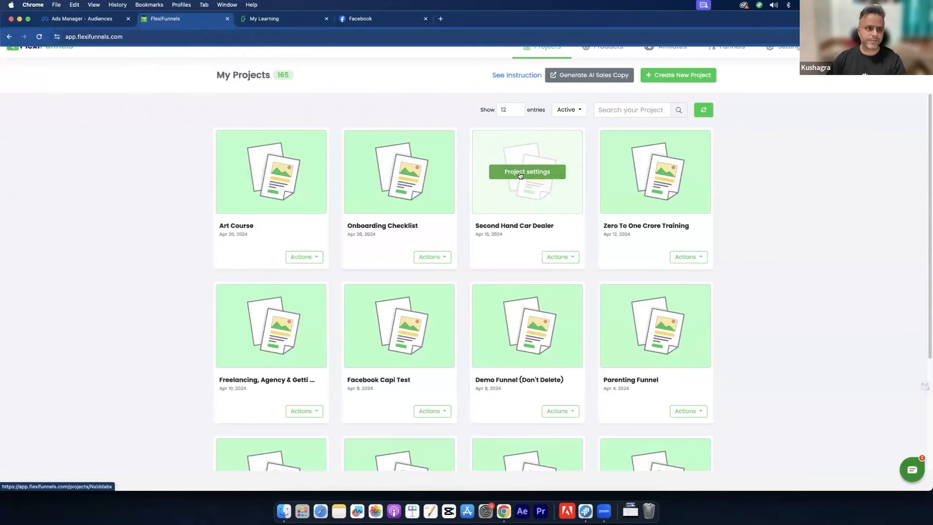
click(513, 174)
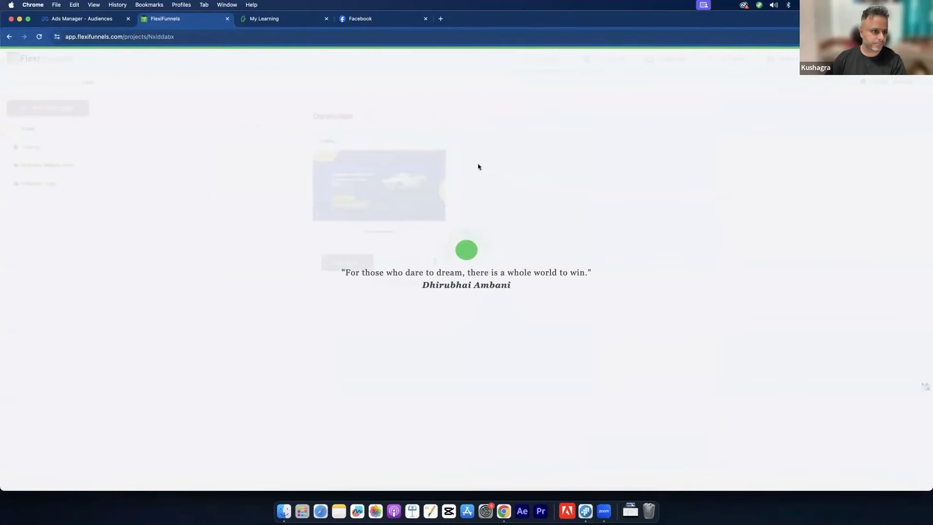
Step: Open the live Webinar Registration Page in a new tab and look over its headline
click(57, 165)
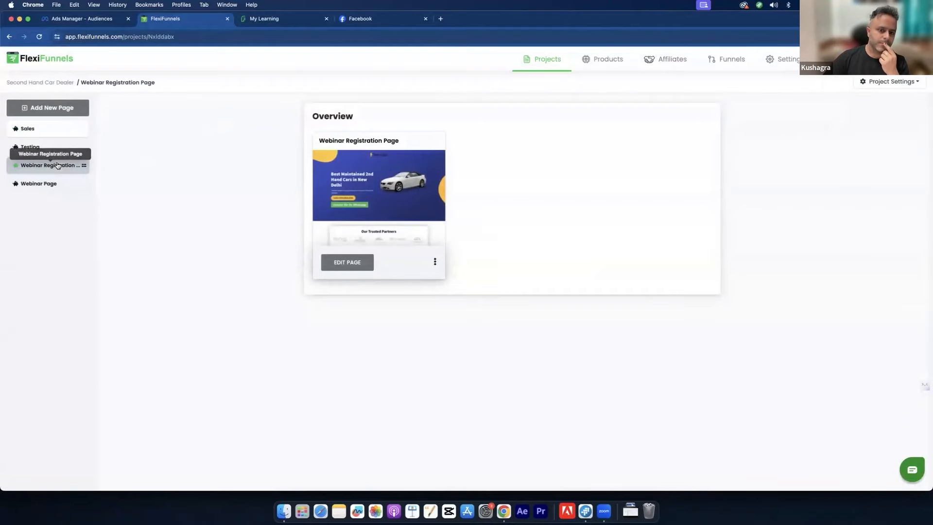
click(434, 265)
click(465, 345)
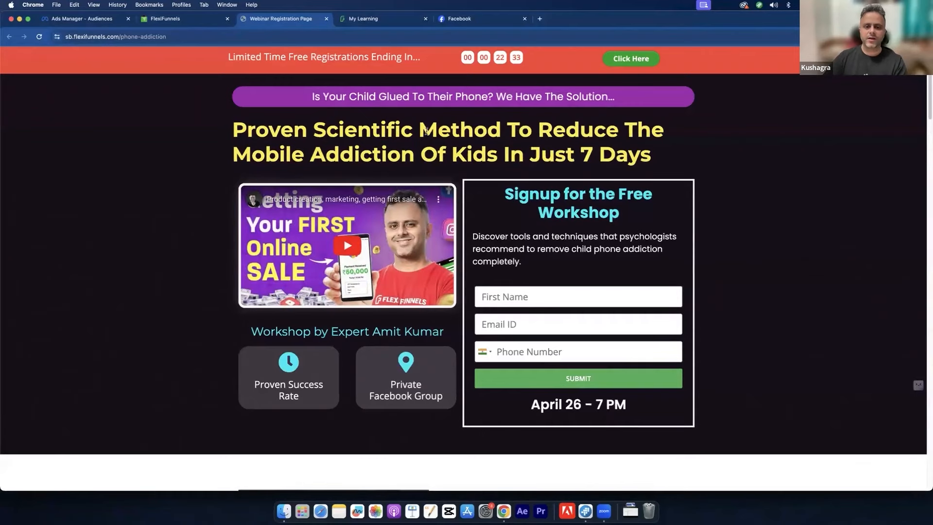
drag(426, 131, 452, 163)
click(452, 163)
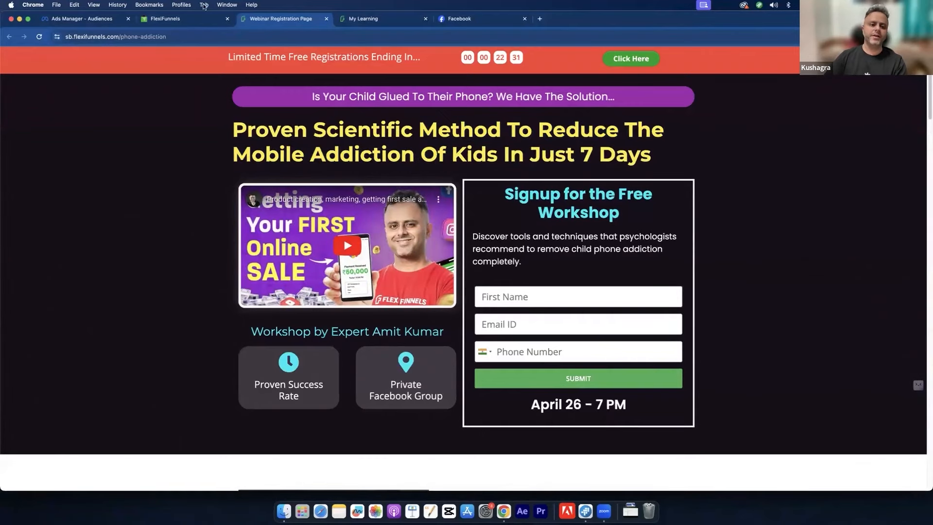
Step: Preview the live Webinar Page, then close it and return to the registration page
click(189, 20)
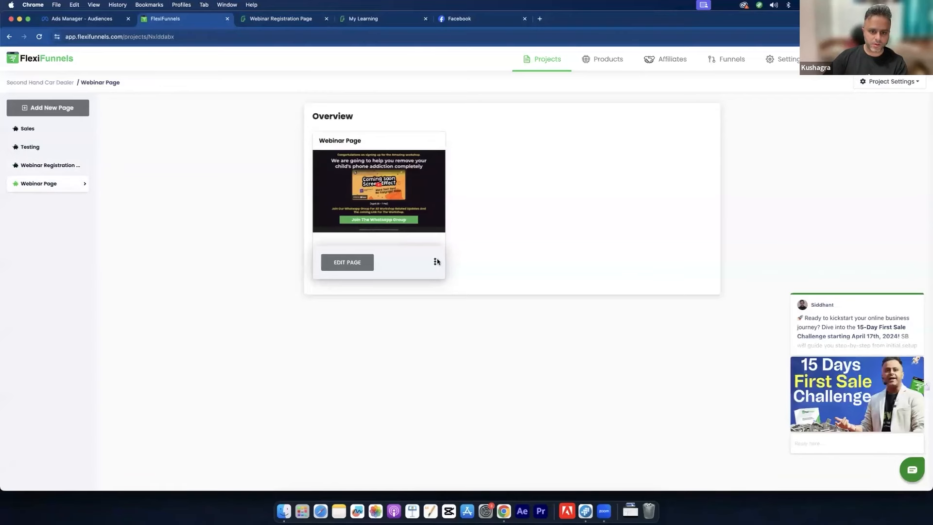
click(436, 262)
click(461, 346)
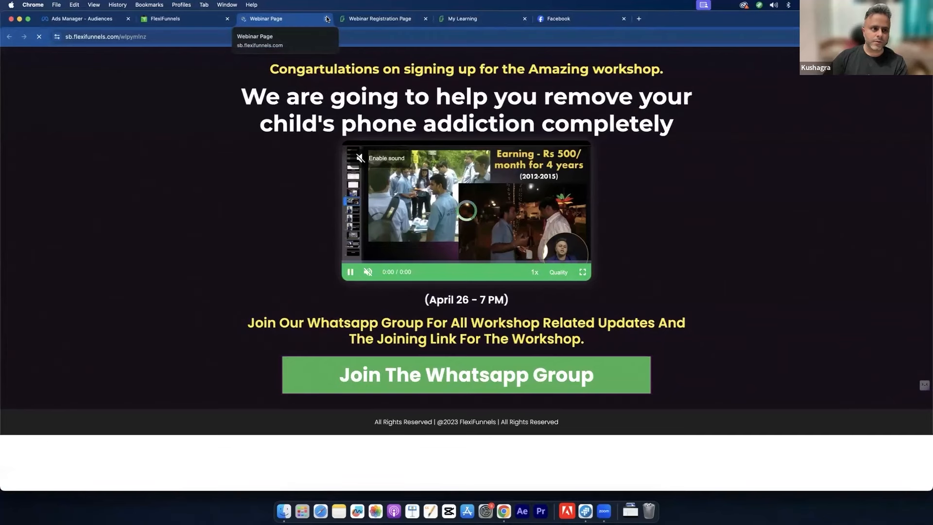
click(327, 19)
click(286, 18)
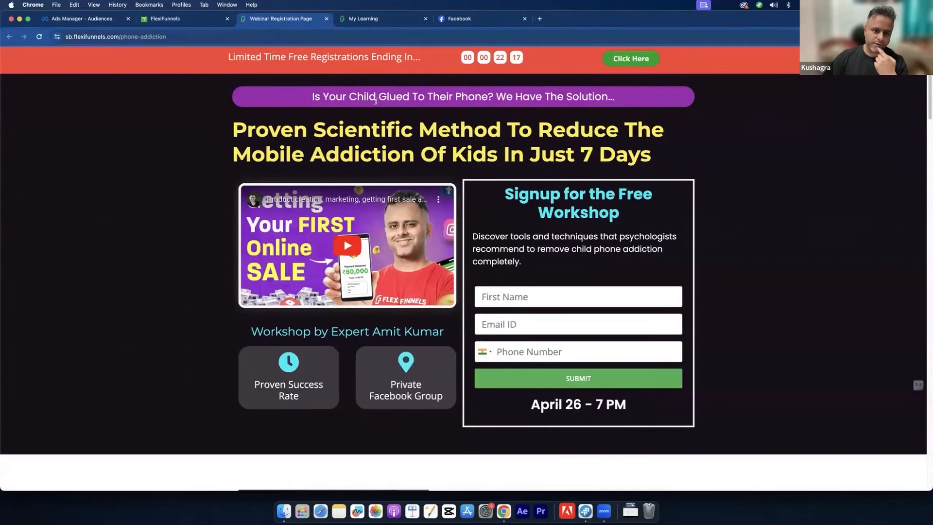
Step: Select the registration page's web address, then go back to the Ads Manager audiences page
drag(449, 156, 419, 129)
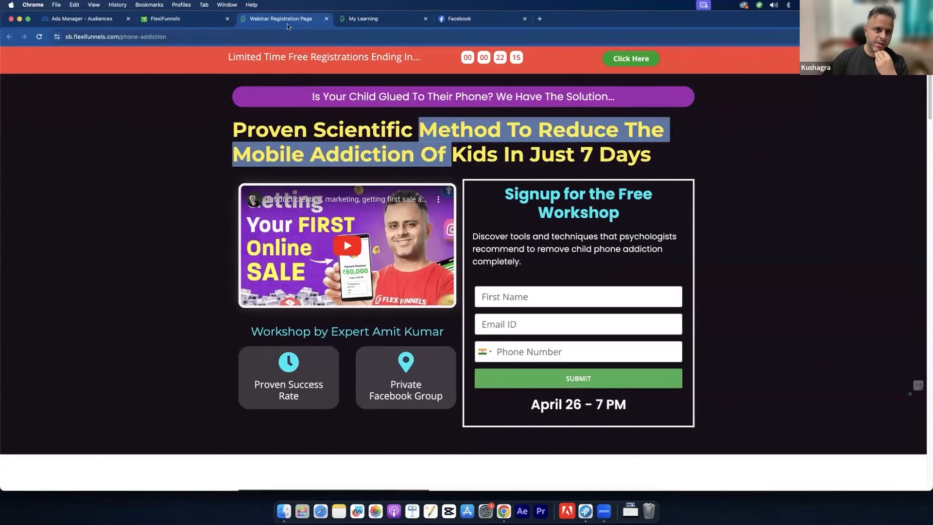
click(117, 38)
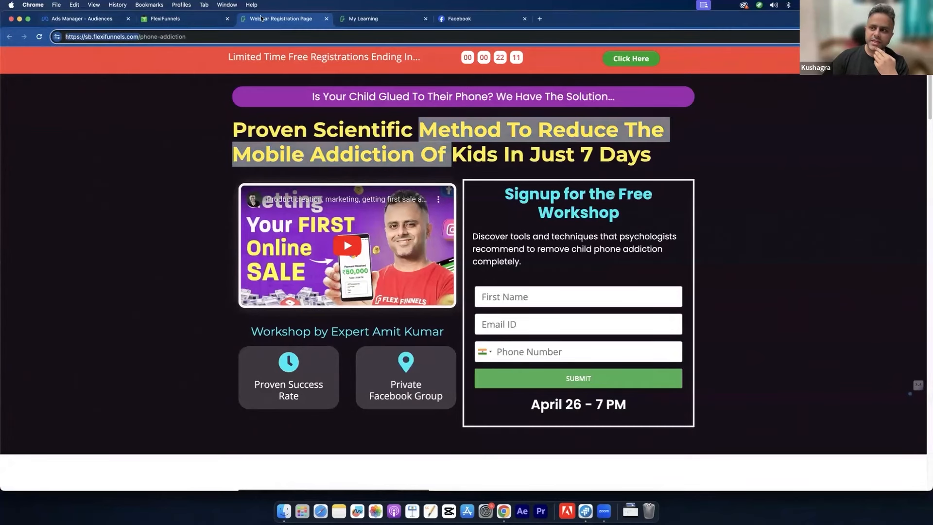
click(185, 18)
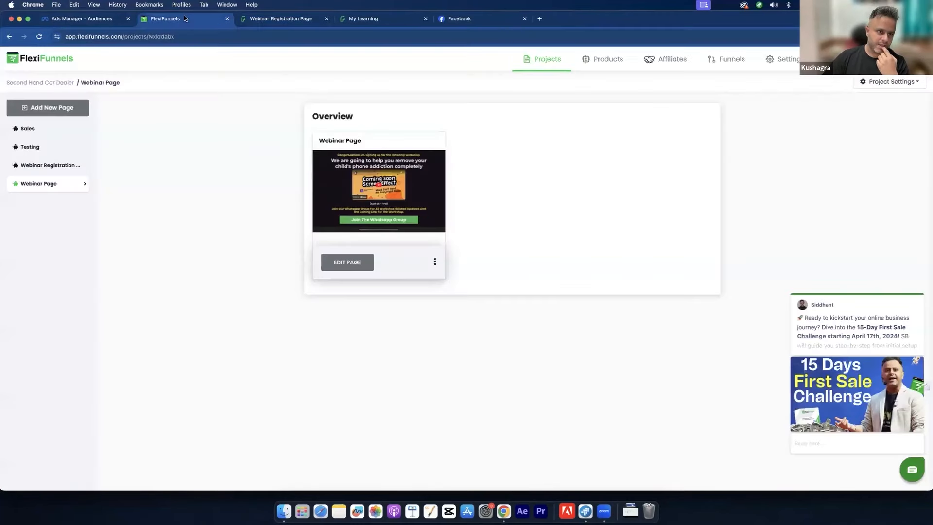
click(103, 21)
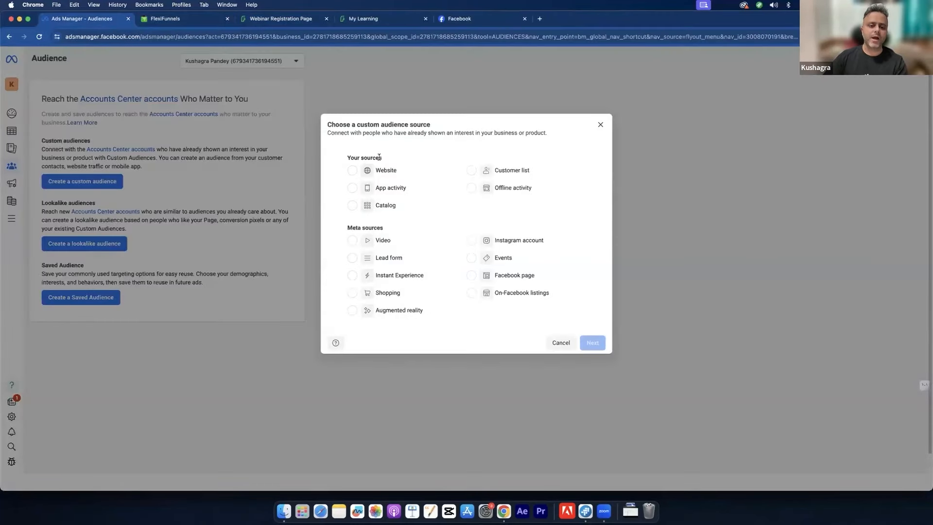
Step: Dismiss the custom audience chooser and try Events Manager, reloading and reopening it after the unavailable error
click(600, 124)
click(7, 220)
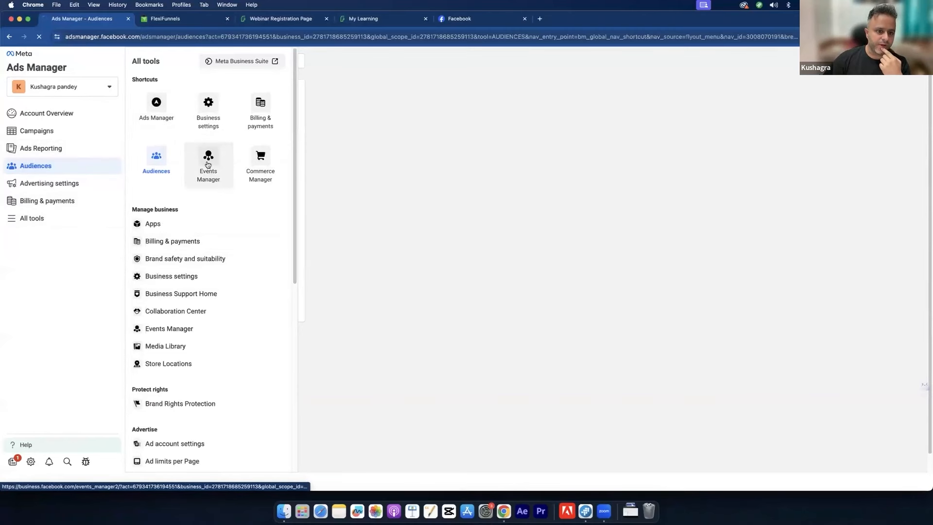
click(222, 187)
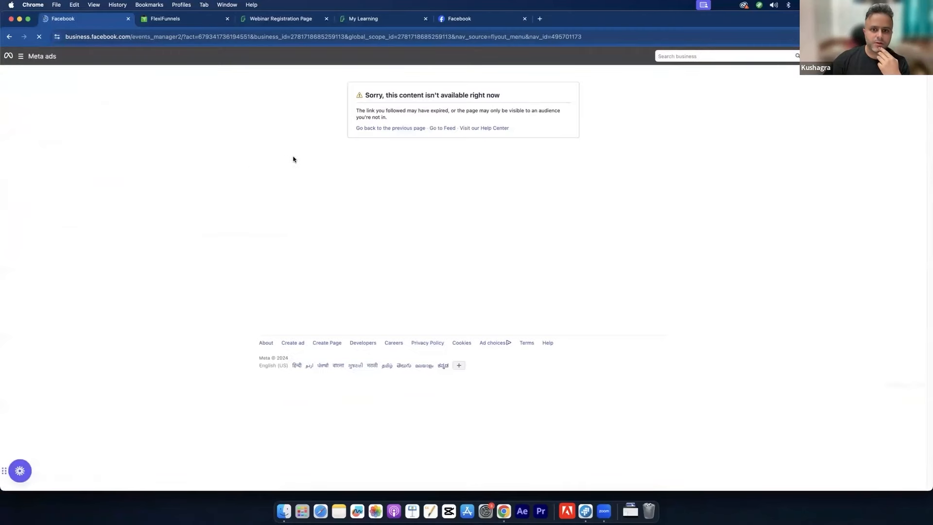
drag(409, 110, 524, 110)
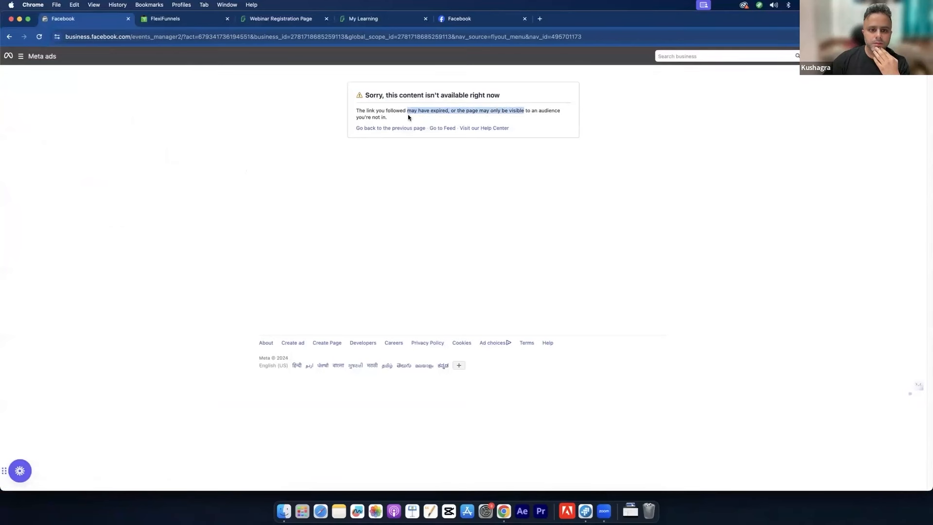
click(34, 37)
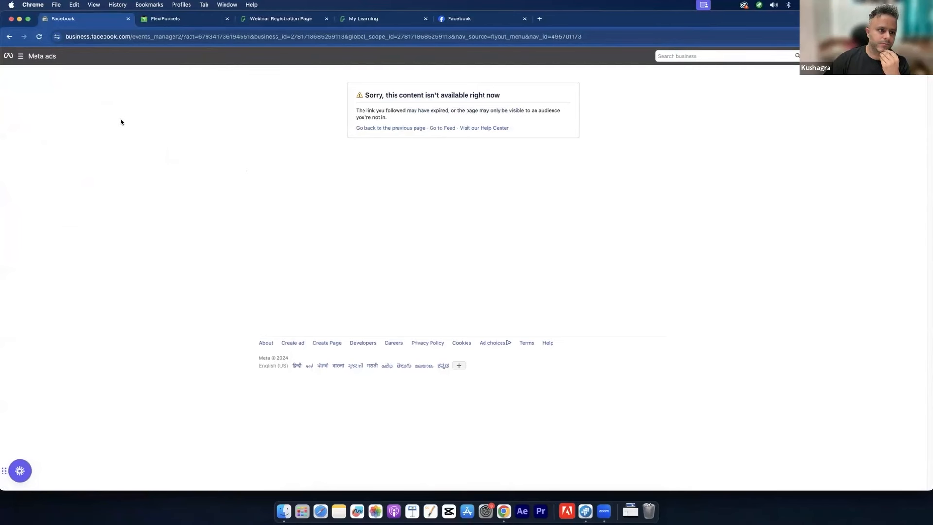
mouse_move(37, 59)
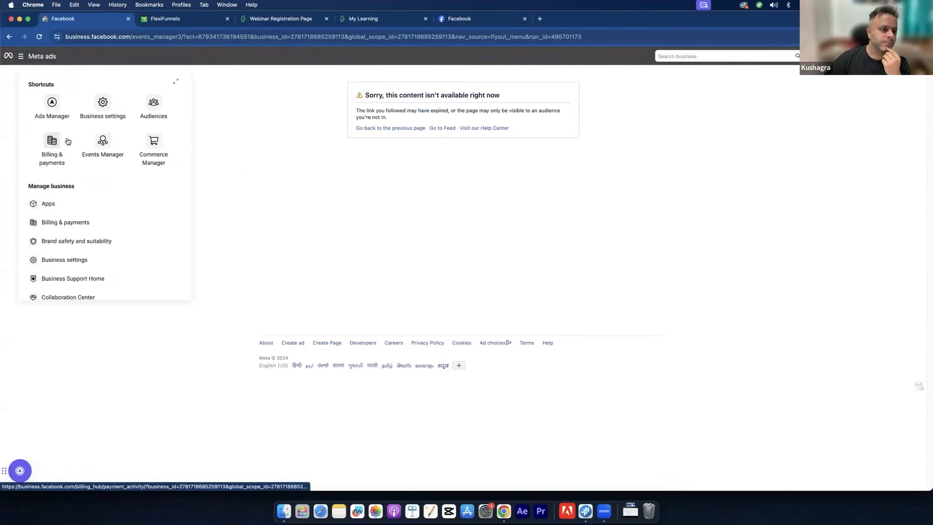
click(101, 141)
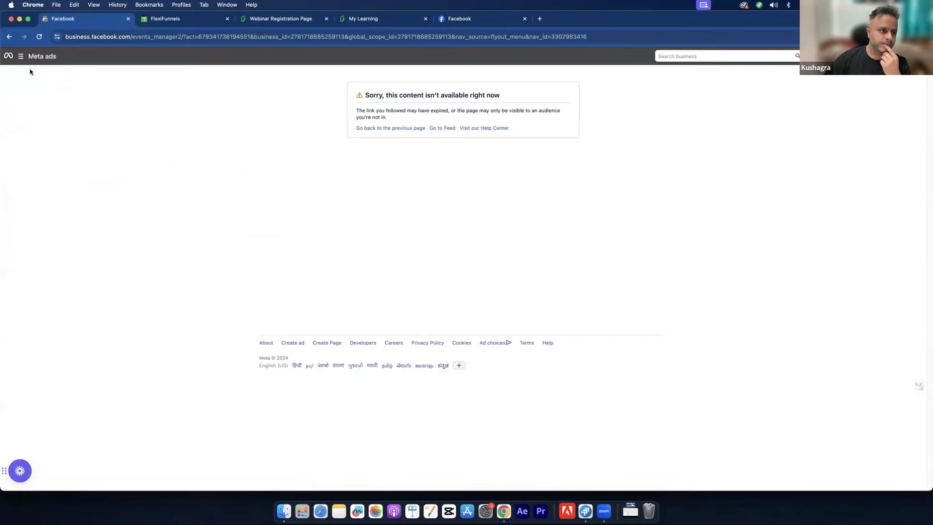
Step: Return to the Campaigns list, then open Business settings from the All tools panel
mouse_move(23, 59)
click(33, 108)
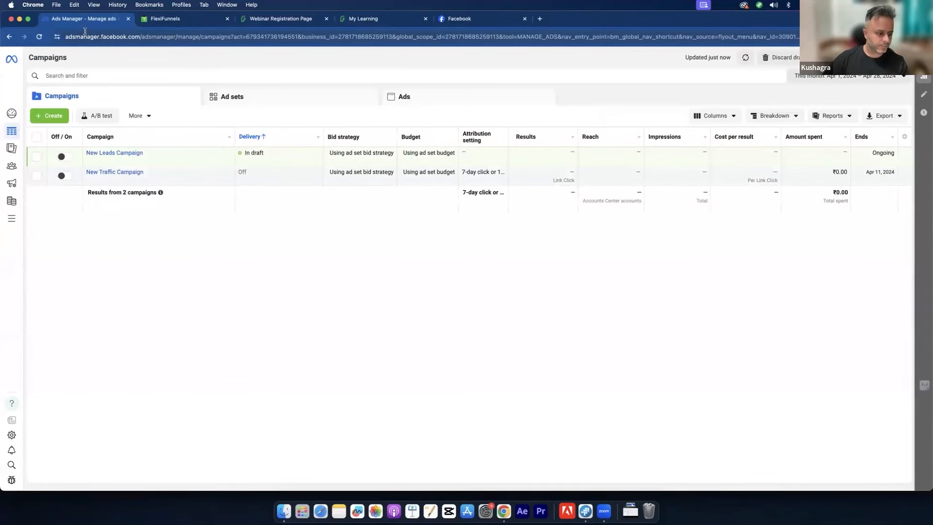
click(22, 220)
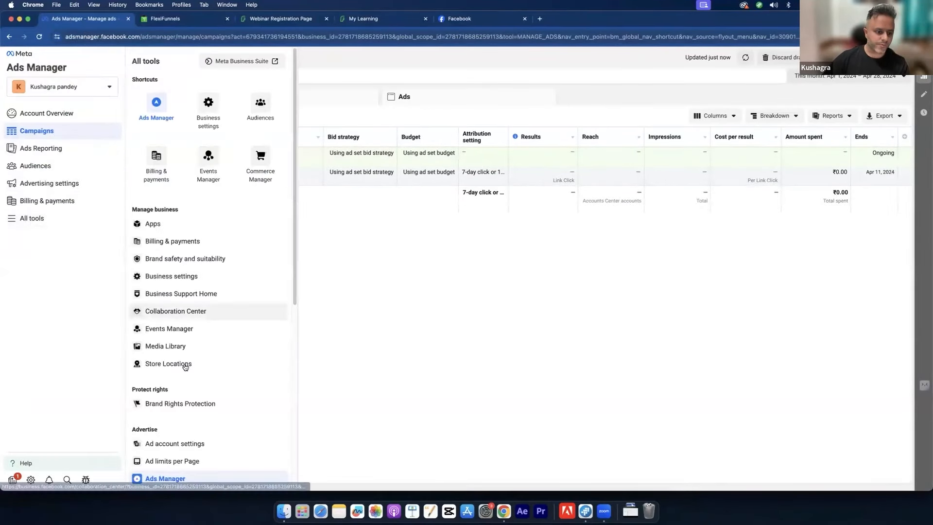
scroll(197, 357, down, 6)
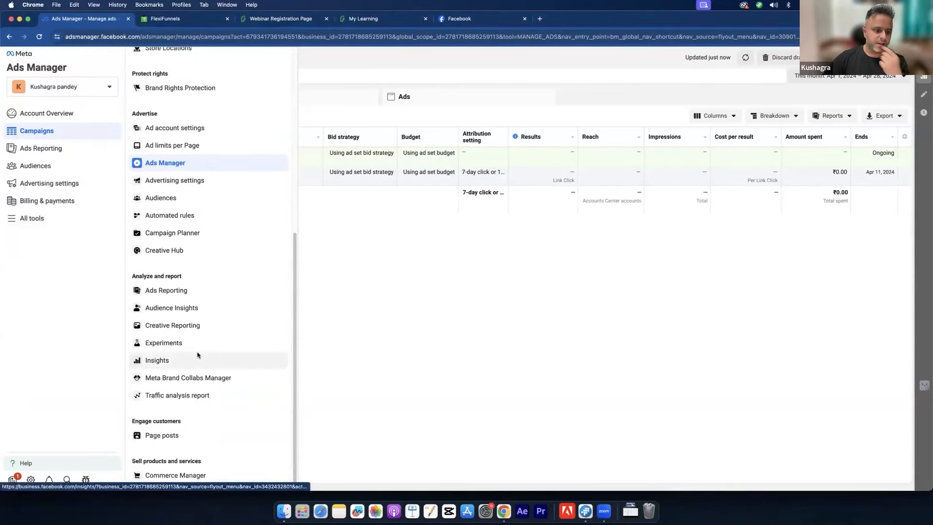
scroll(194, 263, up, 3)
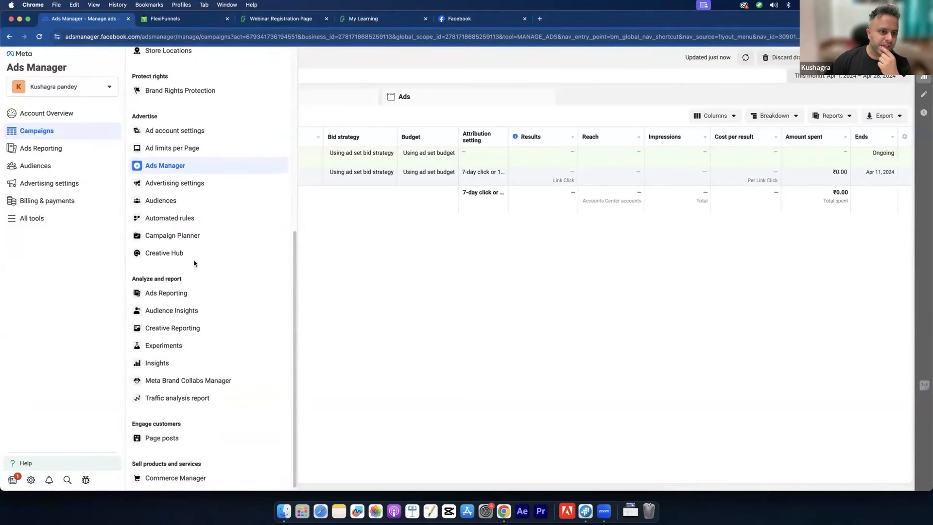
scroll(194, 263, up, 3)
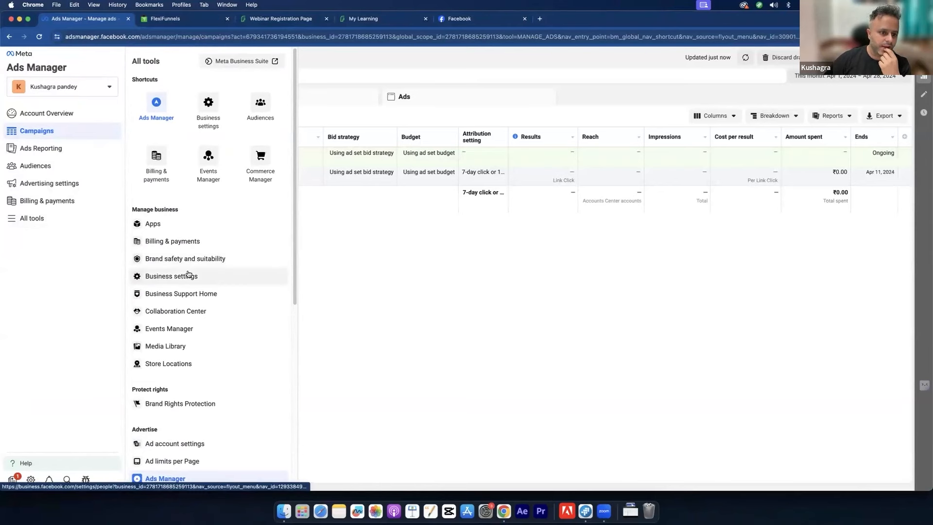
scroll(198, 292, down, 3)
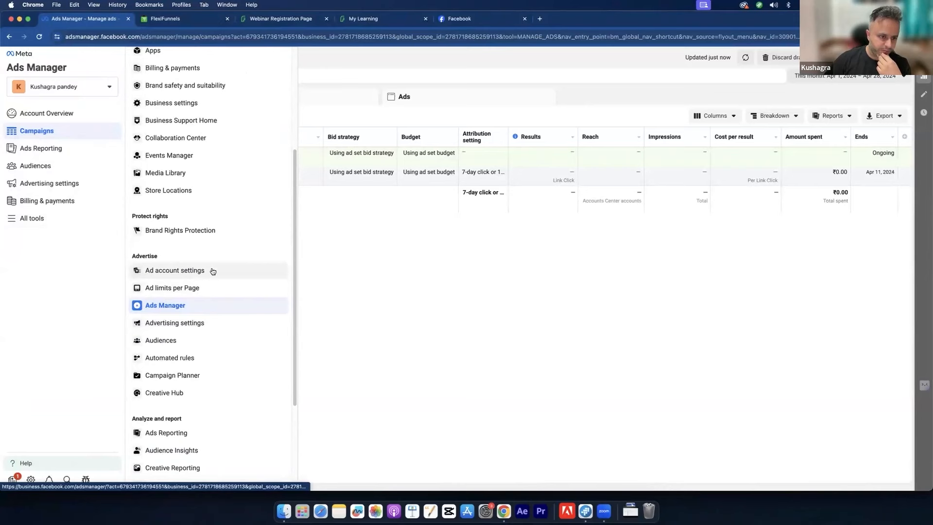
scroll(229, 278, up, 2)
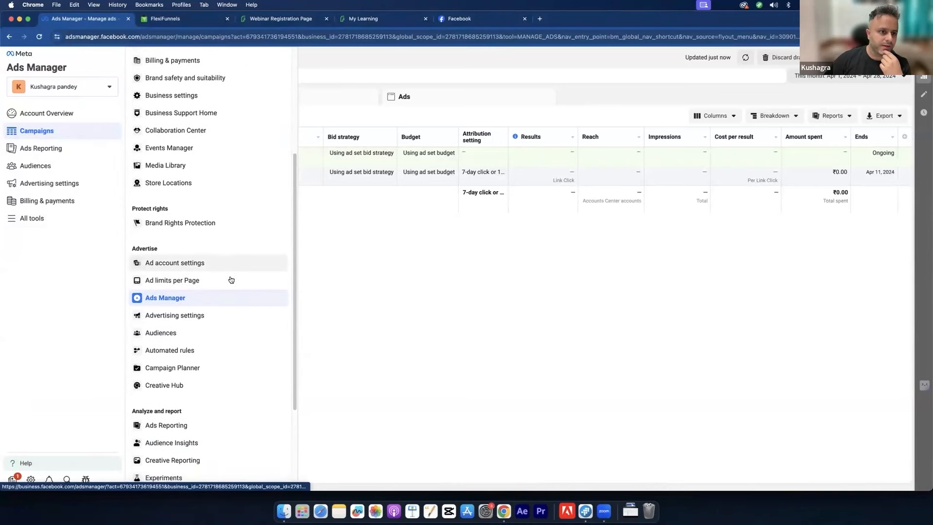
scroll(231, 280, up, 2)
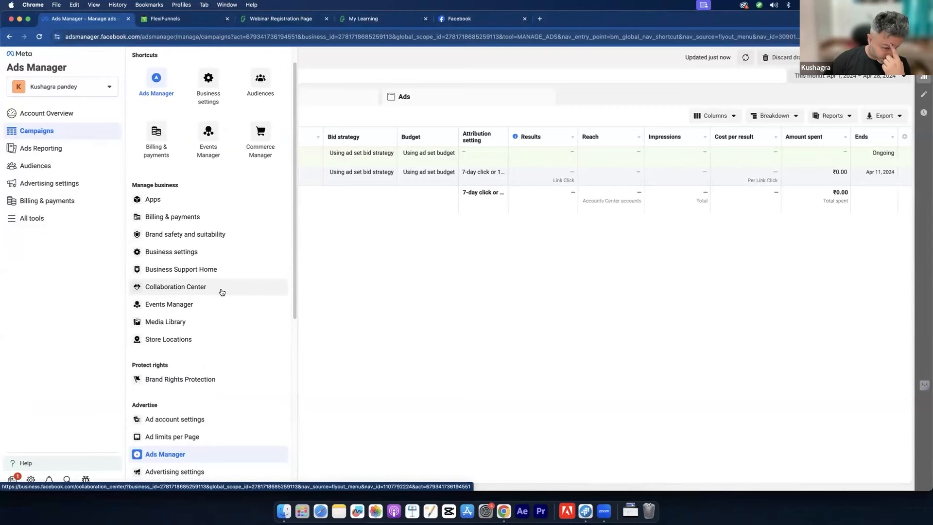
scroll(224, 290, down, 2)
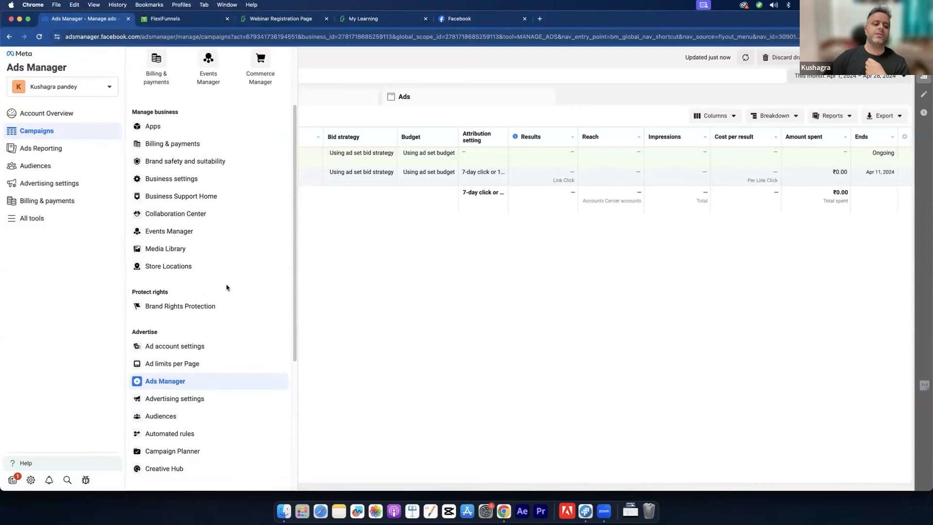
scroll(230, 278, down, 3)
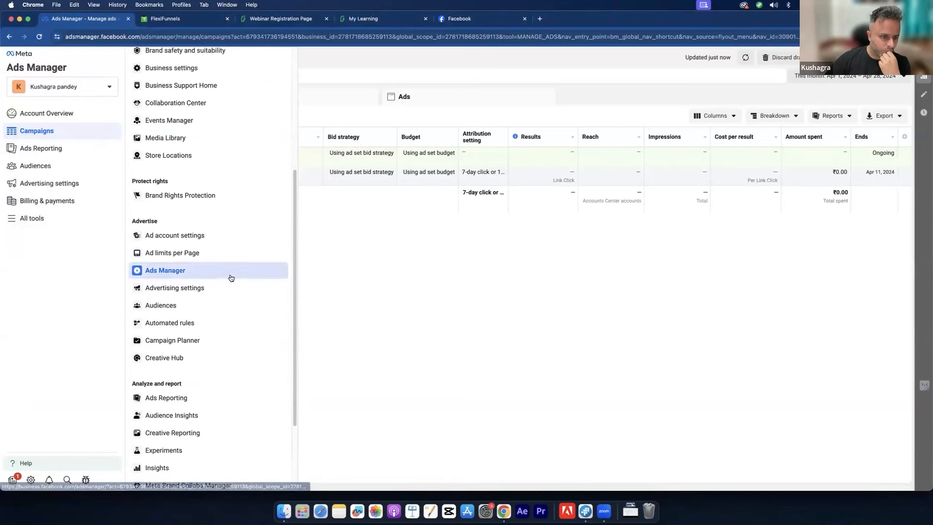
scroll(200, 237, down, 1)
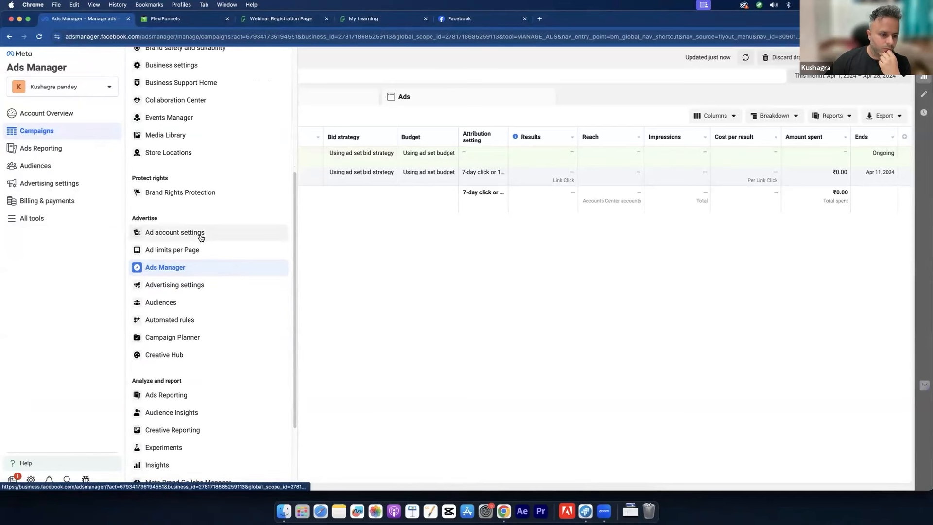
scroll(200, 237, down, 3)
scroll(200, 238, up, 9)
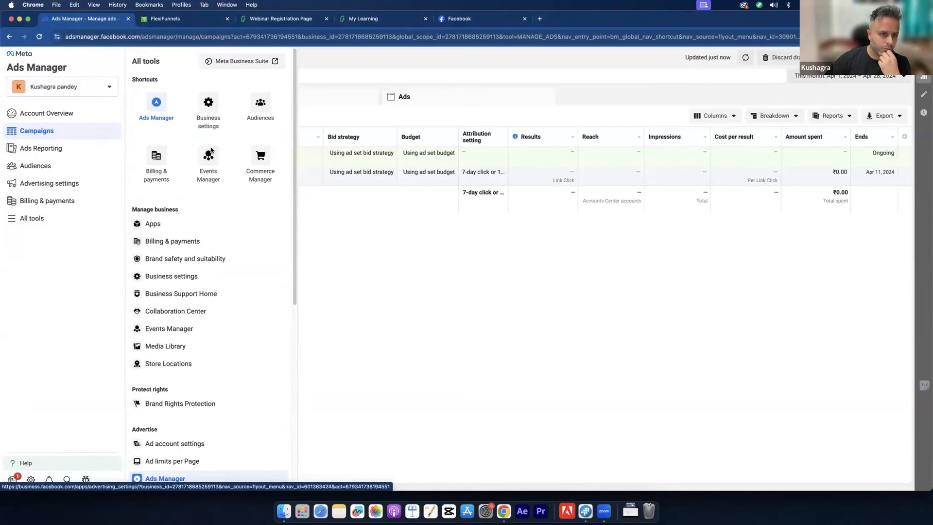
click(216, 114)
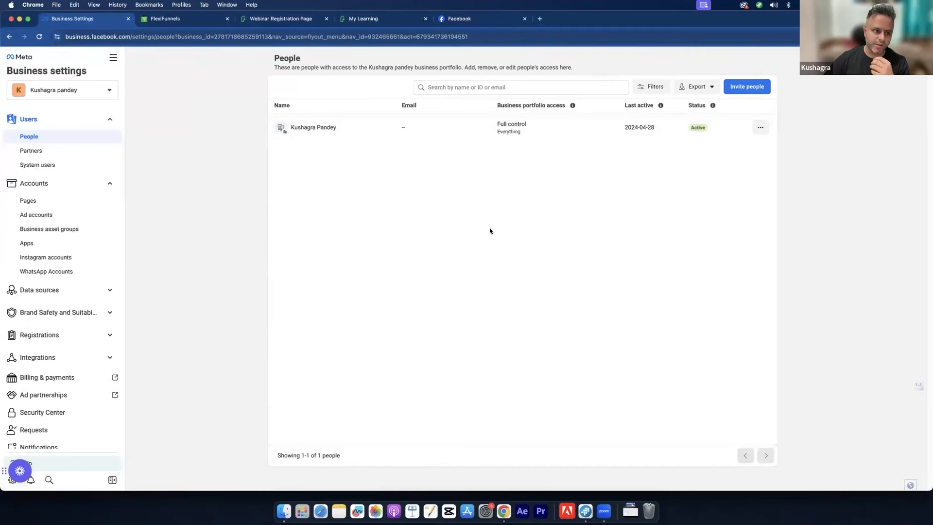
Step: Review Business info's empty details and verification requirement, then expand the Data sources category
scroll(28, 394, down, 3)
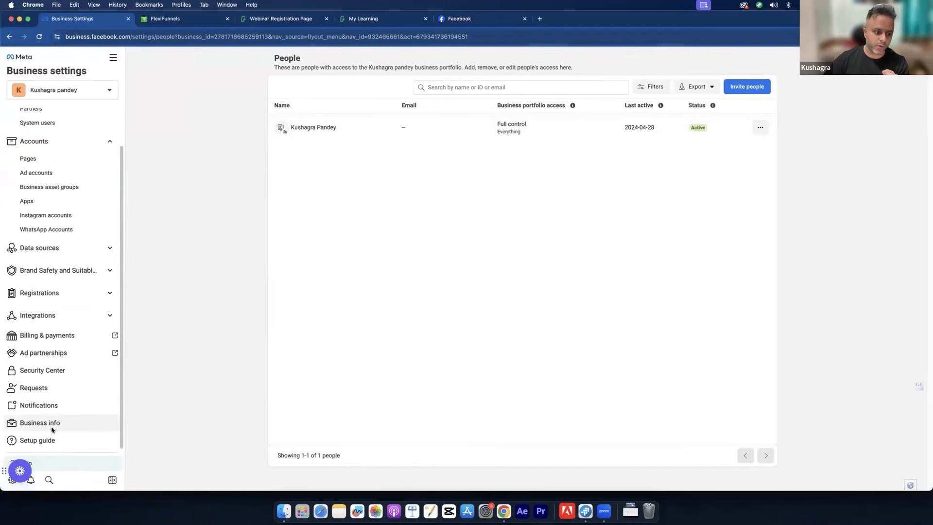
click(51, 428)
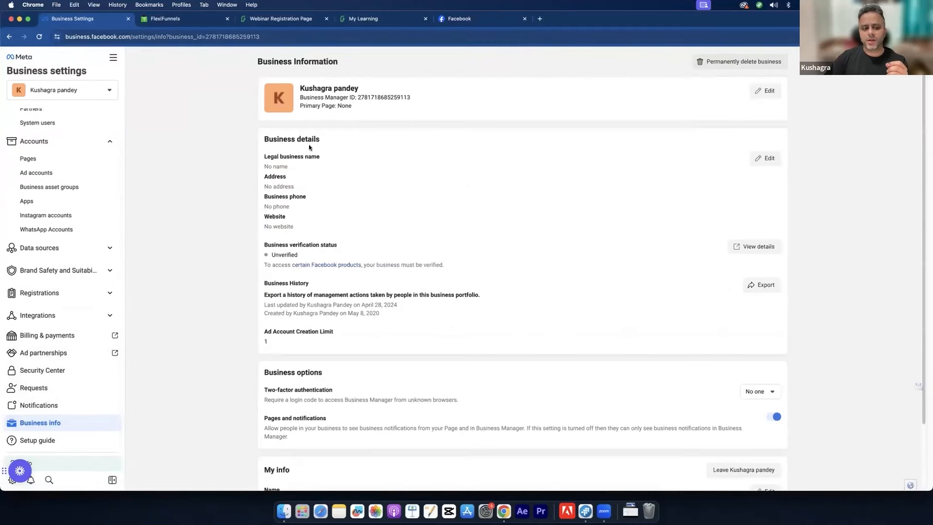
drag(281, 157, 281, 228)
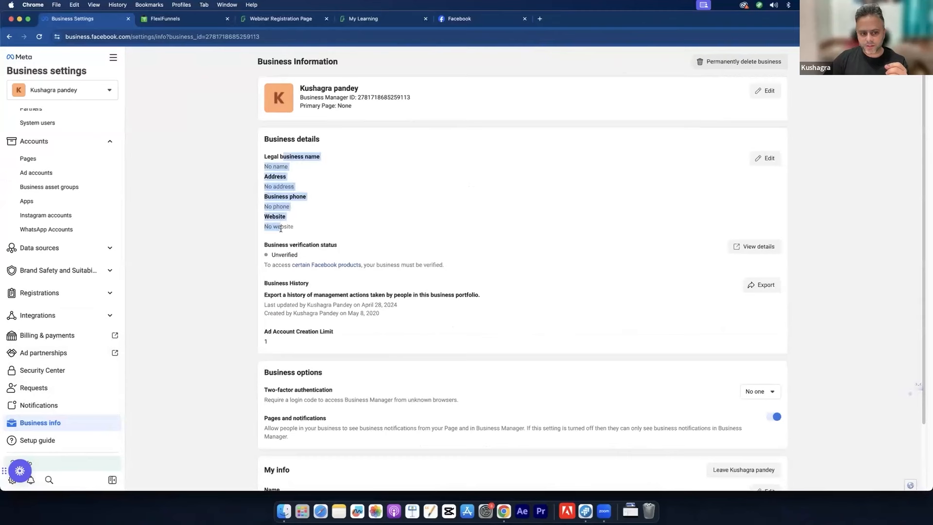
click(275, 217)
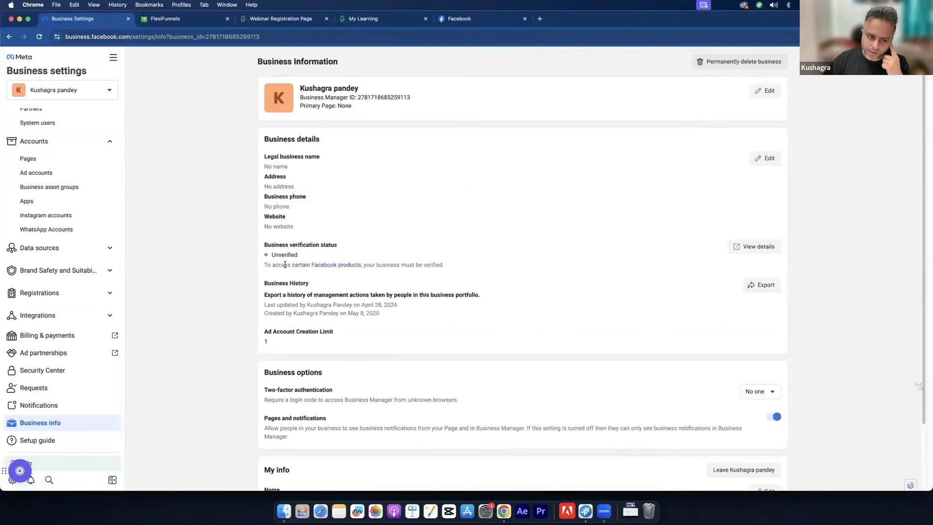
drag(260, 265, 461, 270)
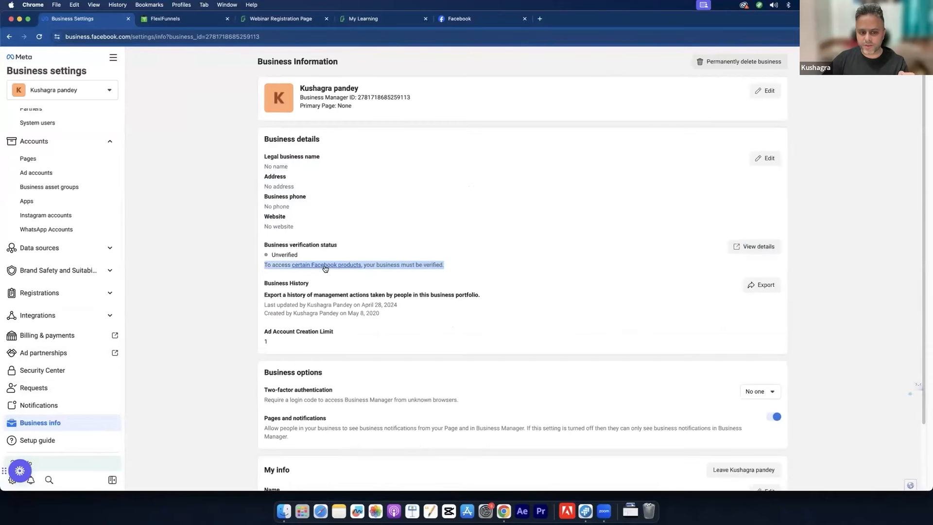
click(177, 296)
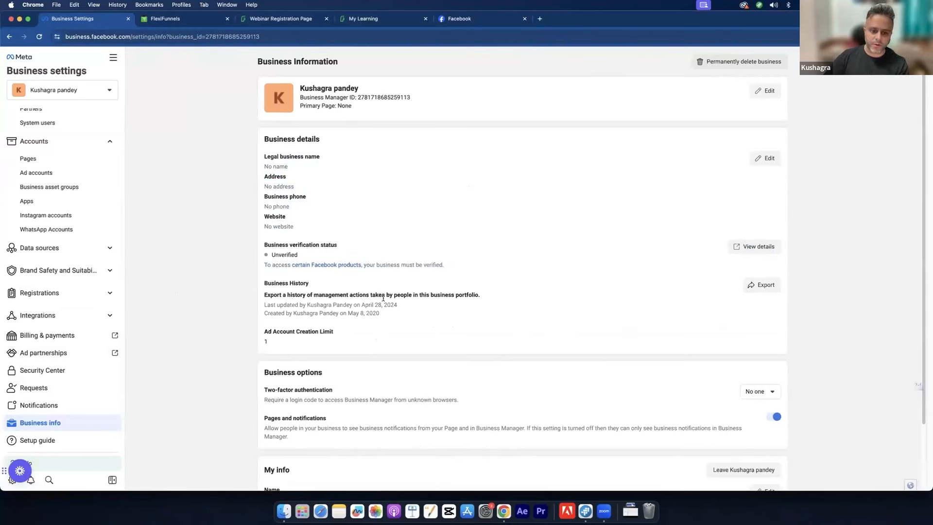
drag(412, 295, 327, 291)
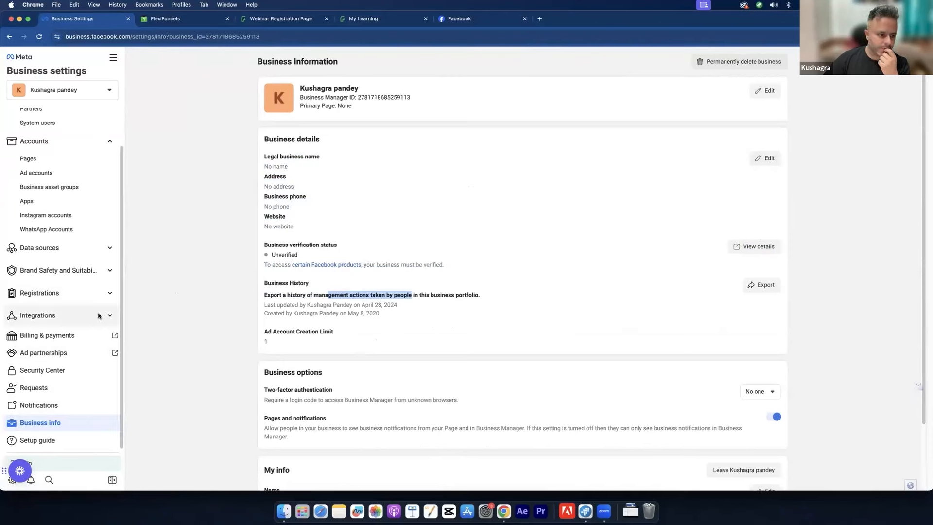
click(78, 249)
Step: Go from Pixels to Datasets, check SB Pixel's partners and connected assets, and open it in Events Manager
click(69, 279)
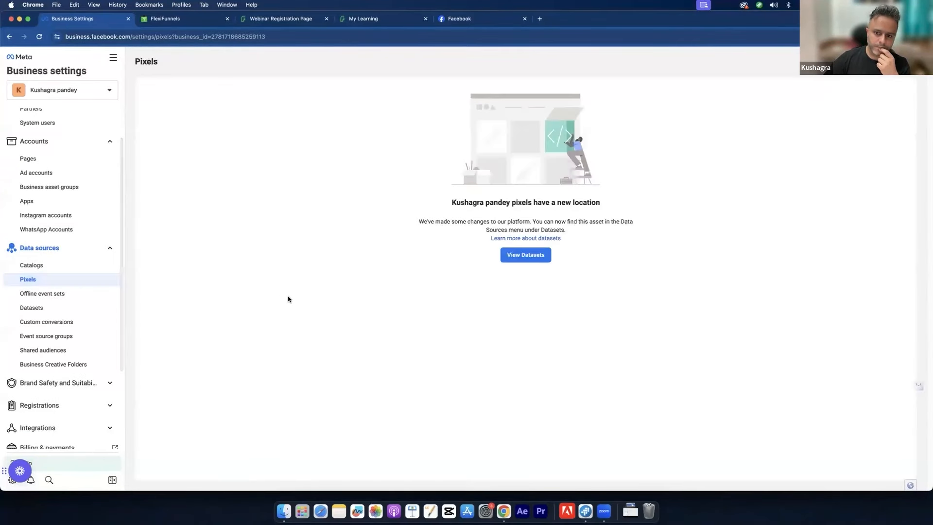
click(508, 261)
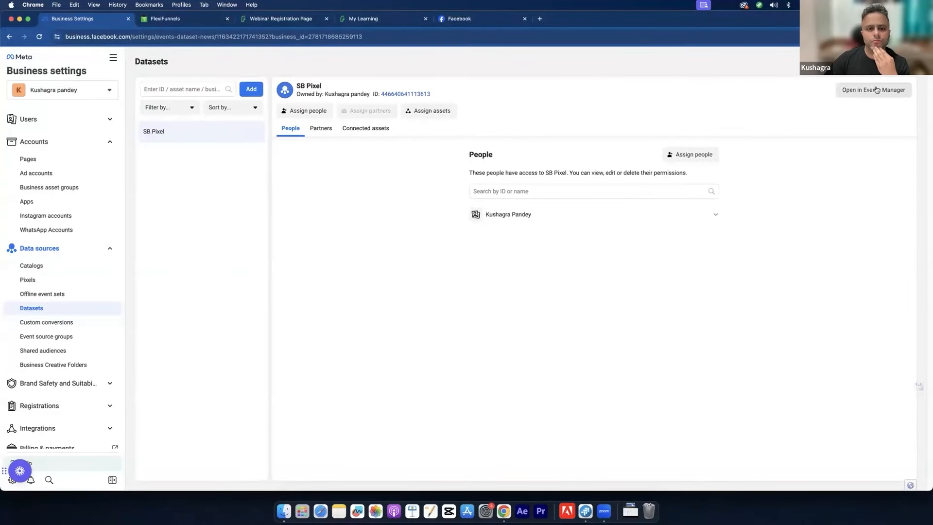
click(323, 135)
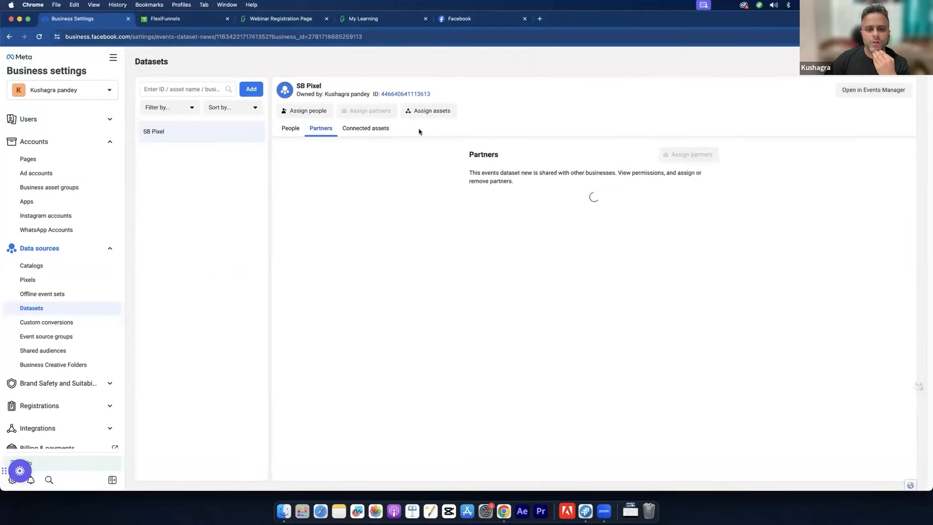
click(403, 135)
click(286, 131)
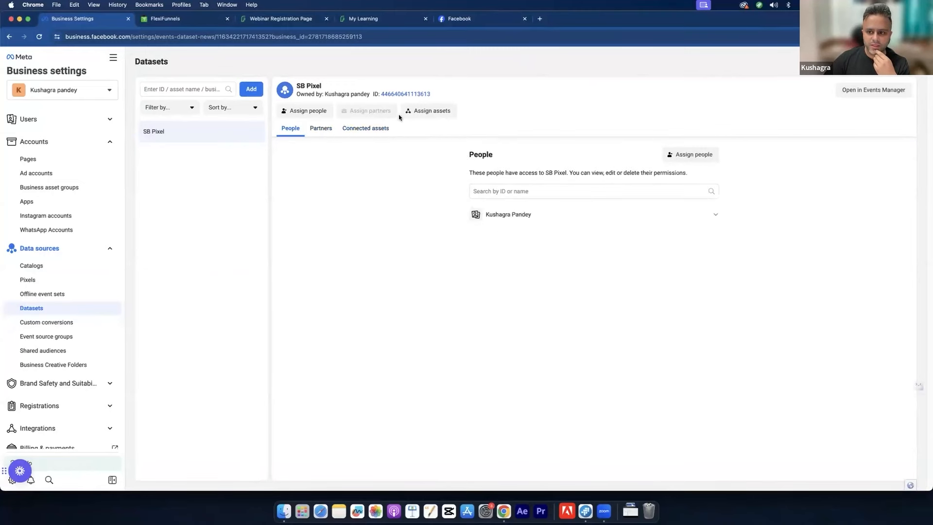
click(874, 90)
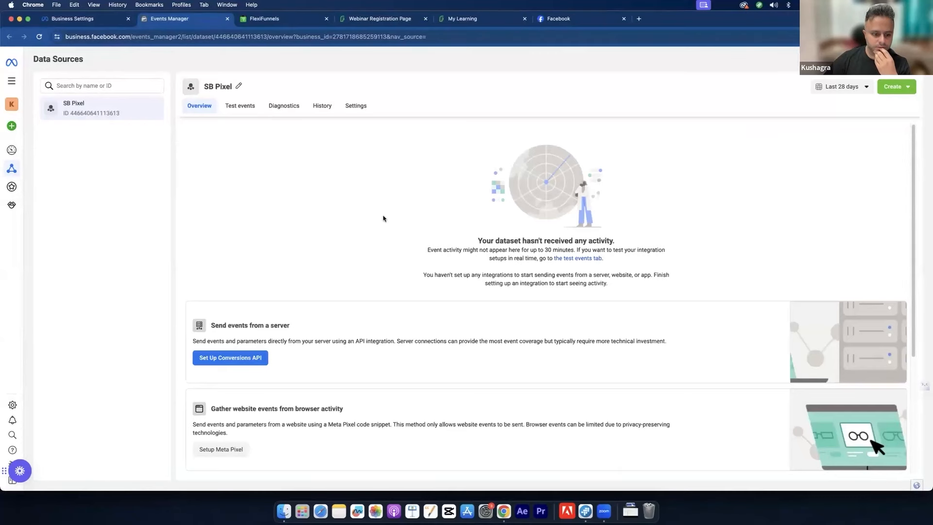
Step: Check what can be created from the SB Pixel dataset and dismiss the setup improvements announcement
scroll(383, 218, down, 4)
scroll(384, 218, up, 4)
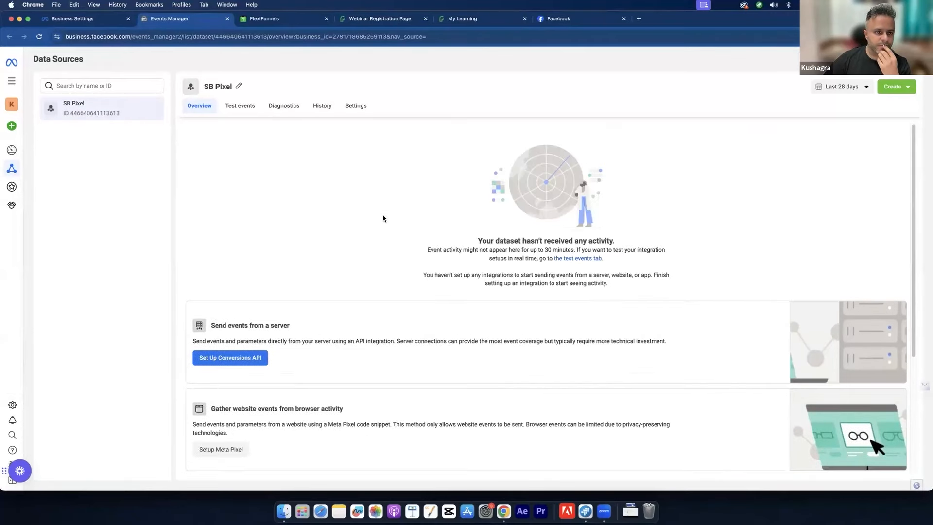
click(890, 86)
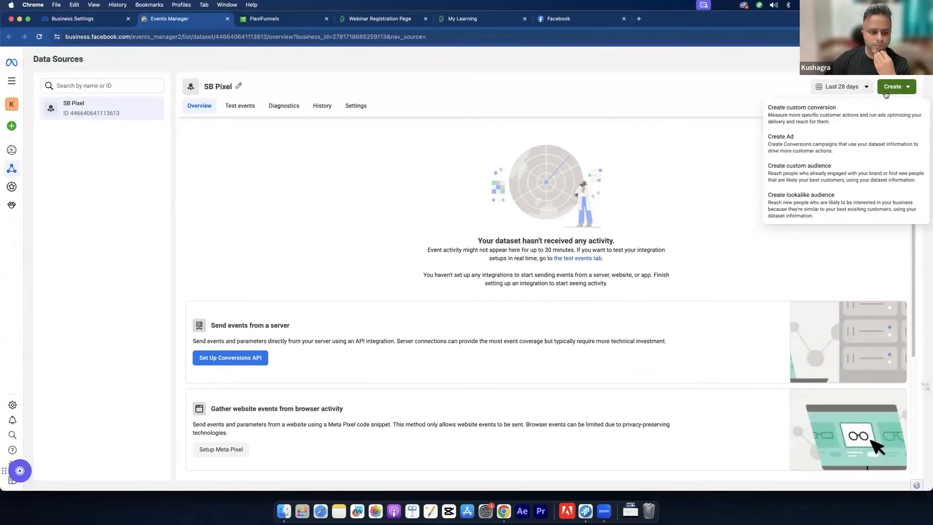
scroll(399, 251, down, 4)
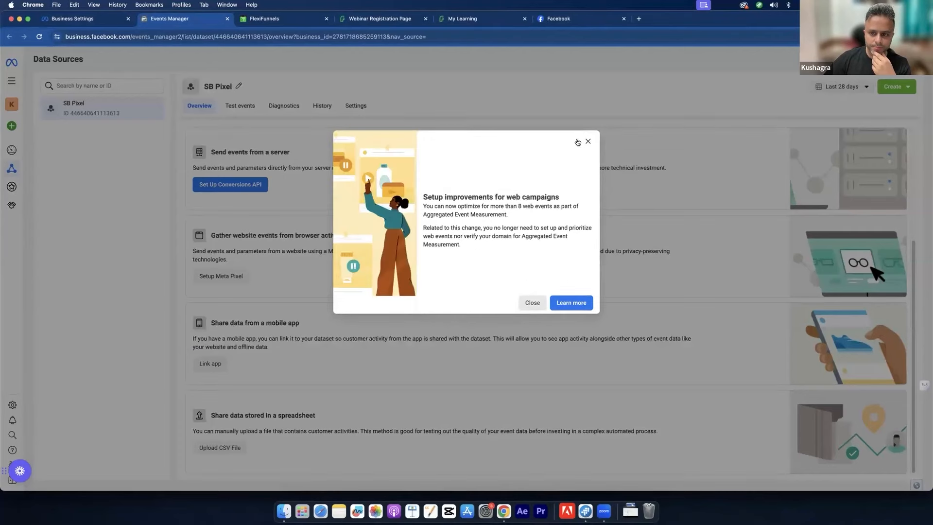
click(596, 159)
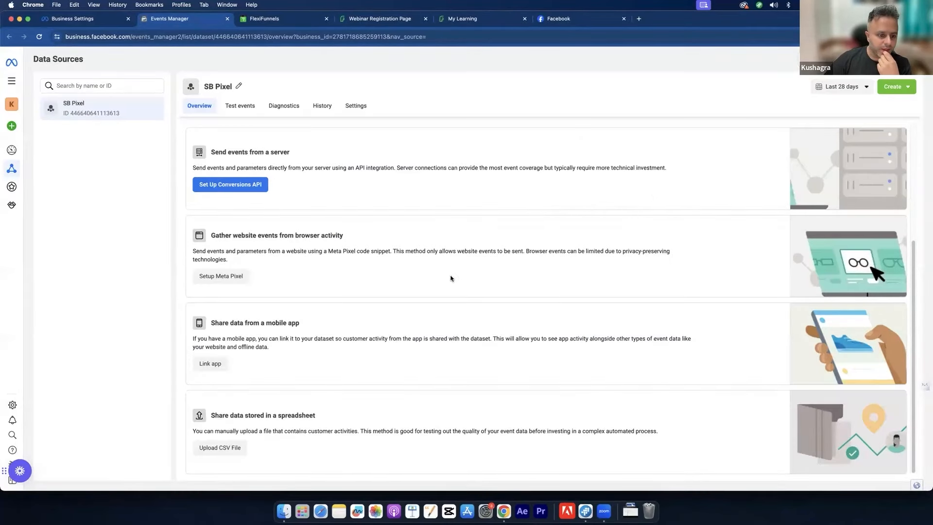
Step: Set up the Meta Pixel for a website with manual installation and copy the base code
click(228, 277)
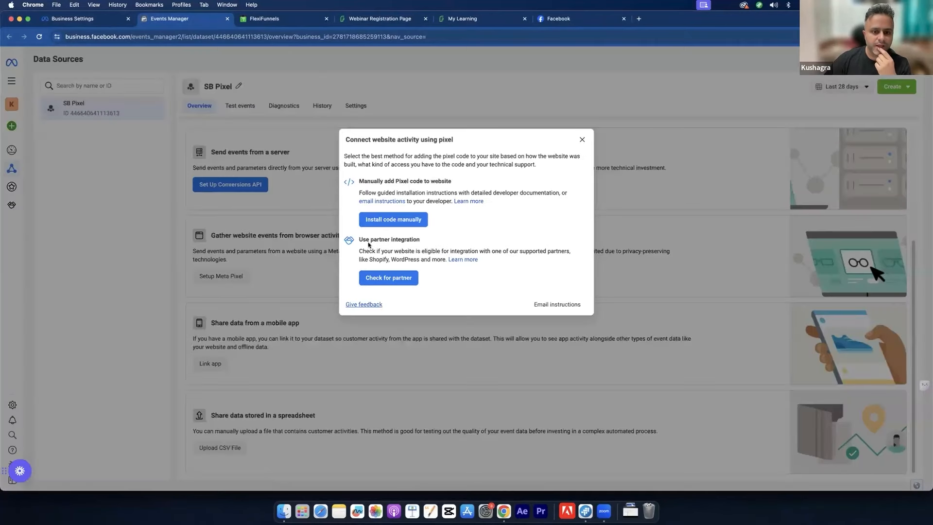
click(400, 218)
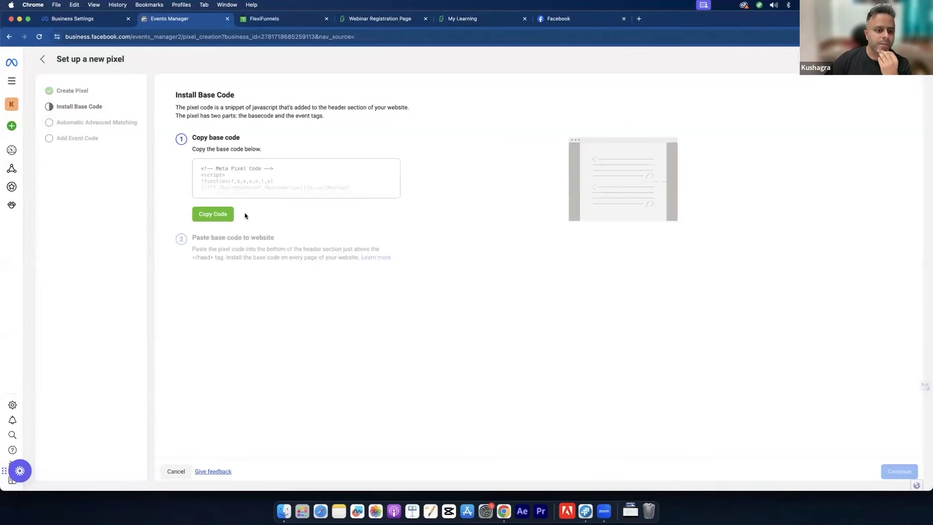
click(208, 220)
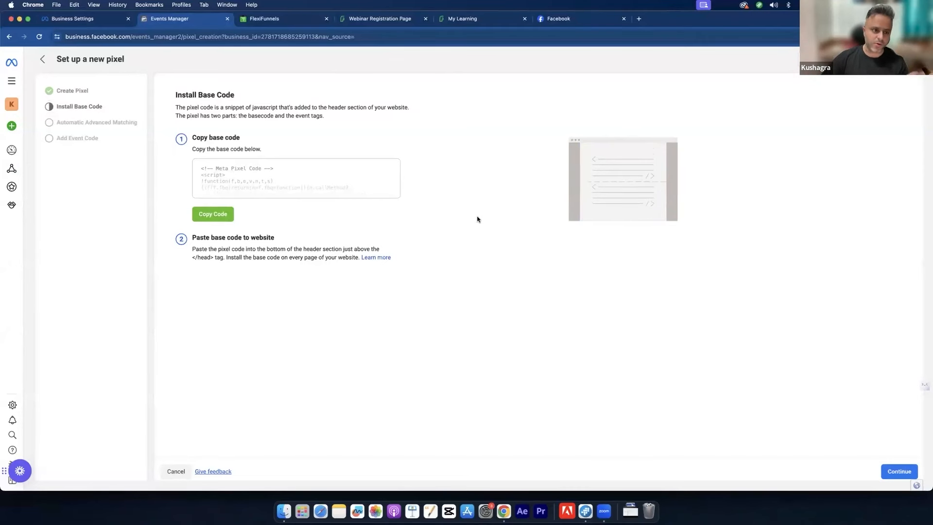
click(278, 17)
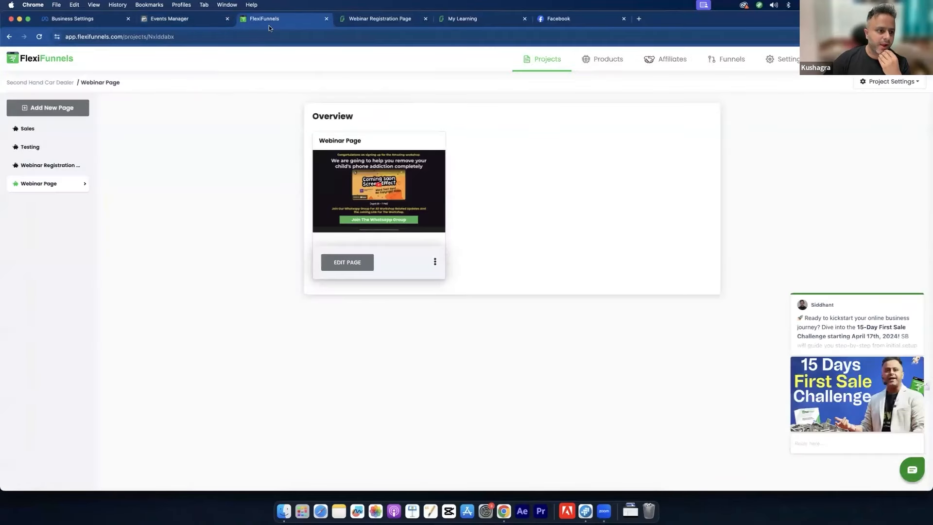
Step: Glance back at the pixel base code, dismiss the FlexiFunnels chat popup, and edit the Webinar Page
click(185, 18)
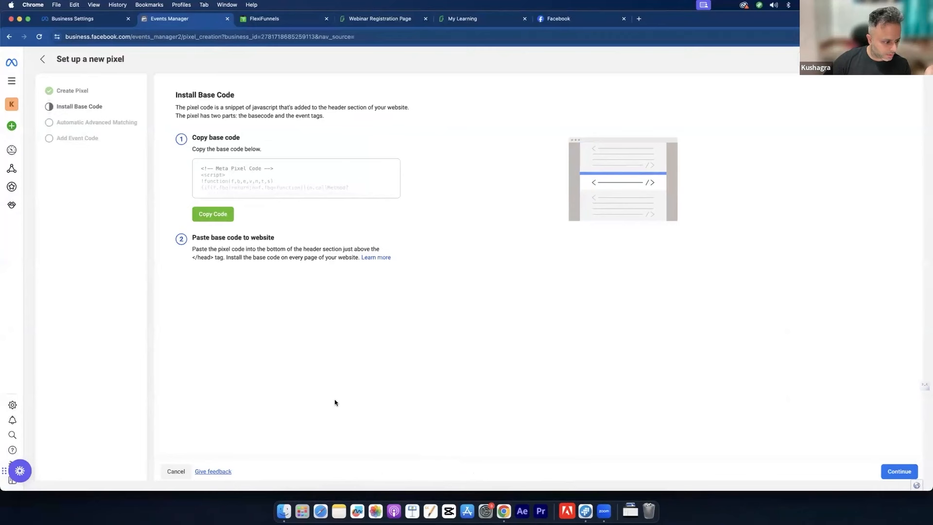
click(300, 19)
mouse_move(911, 300)
click(917, 288)
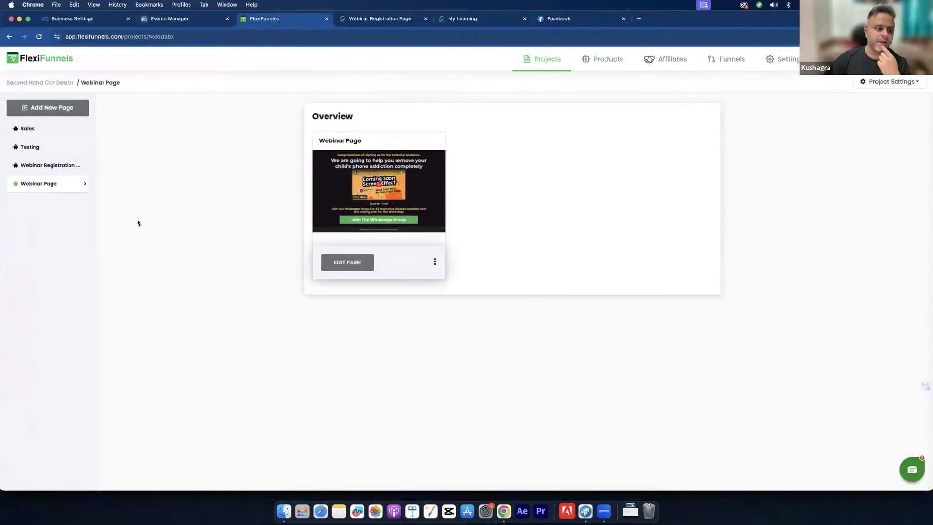
click(343, 263)
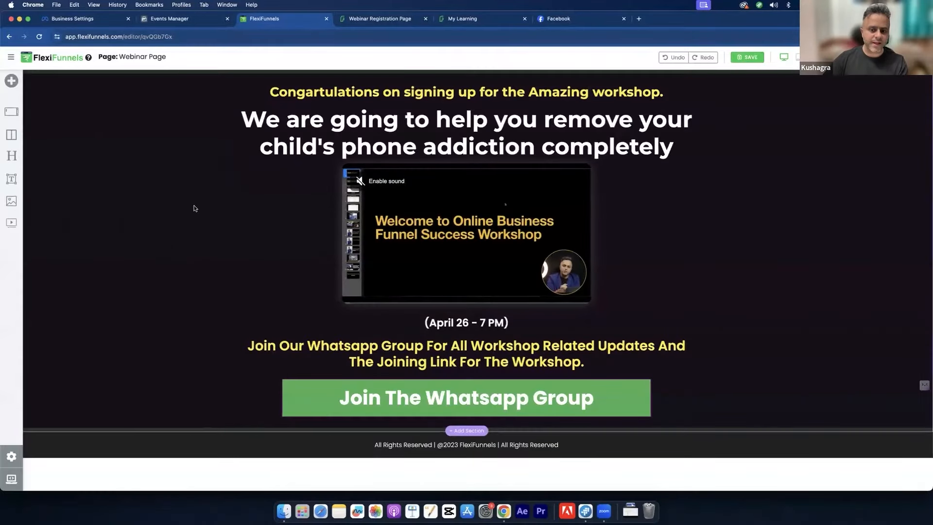
Step: Paste the Meta Pixel code into the Retargeting Codes Head box, update, publish, and open the live page
click(11, 456)
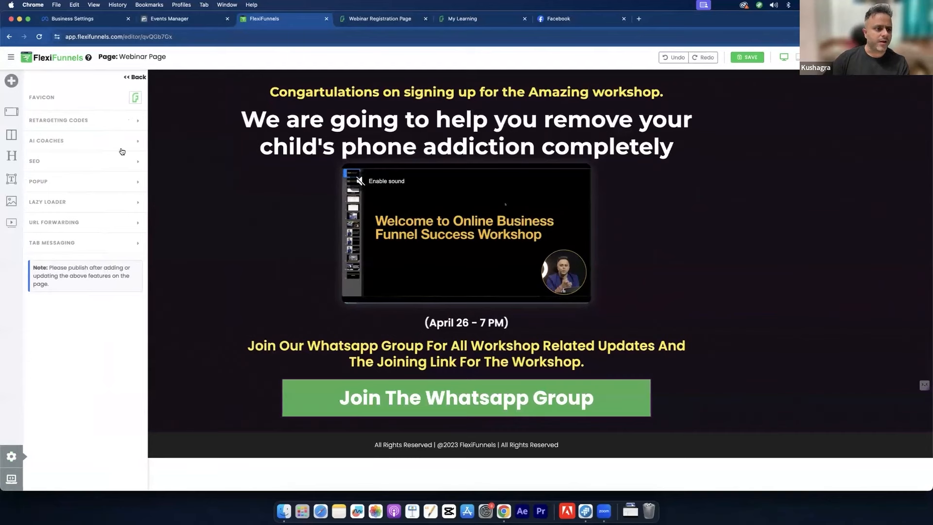
click(86, 127)
click(376, 135)
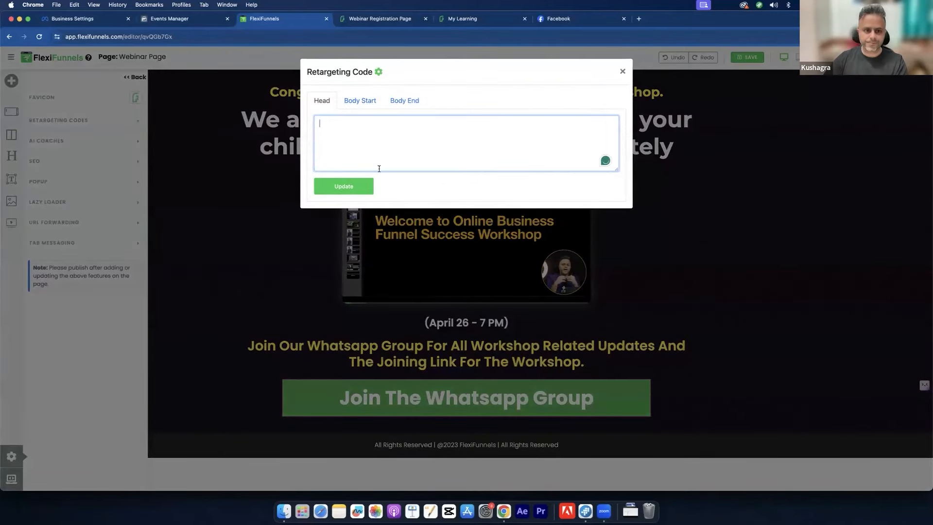
key(super+v)
click(348, 189)
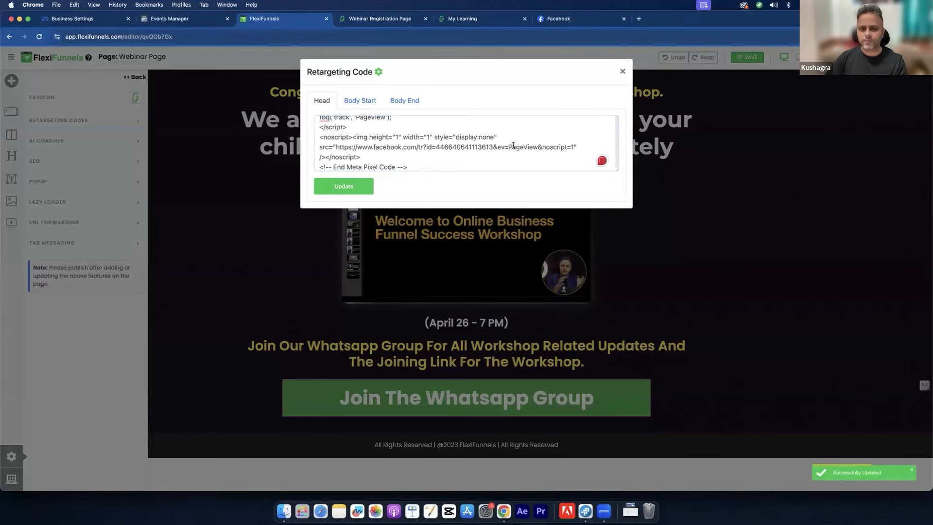
click(622, 71)
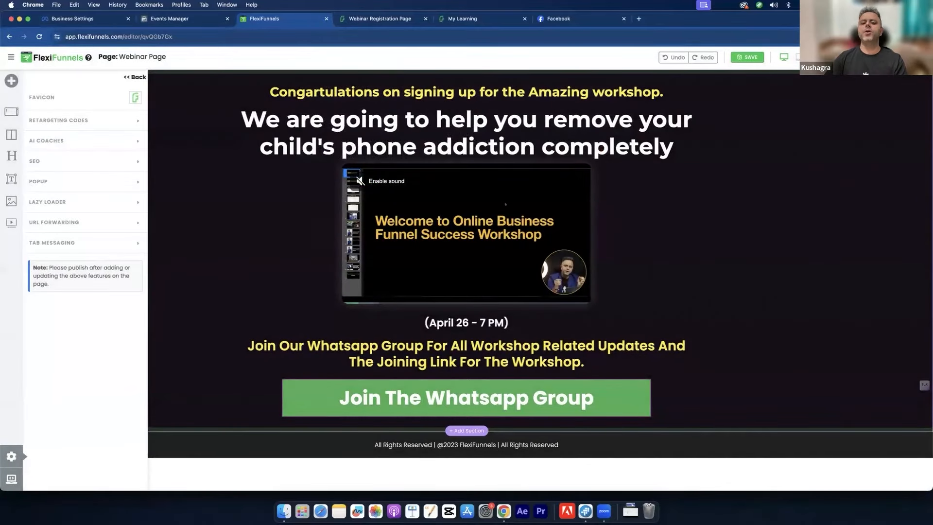
click(897, 57)
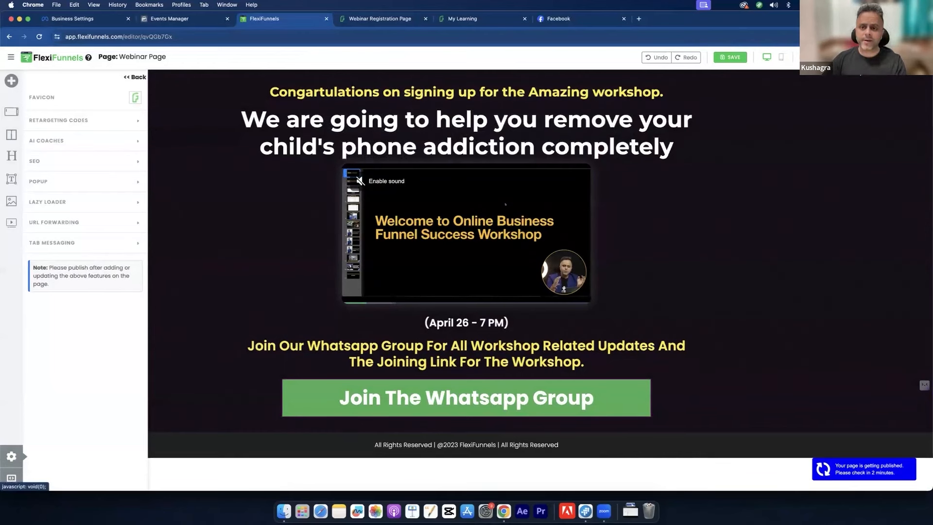
click(834, 74)
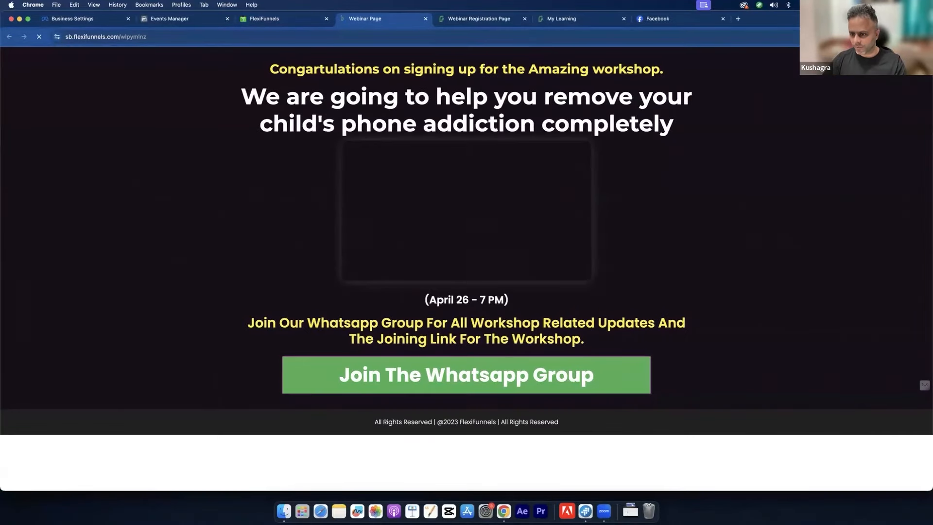
Step: From the Extensions popup, go to Manage Extensions and then the Chrome Web Store
click(923, 37)
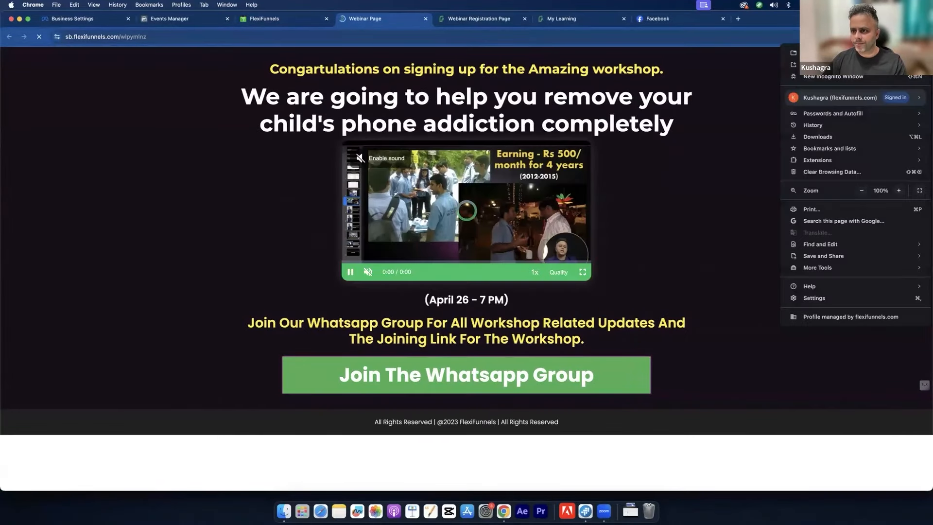
click(886, 37)
click(886, 37)
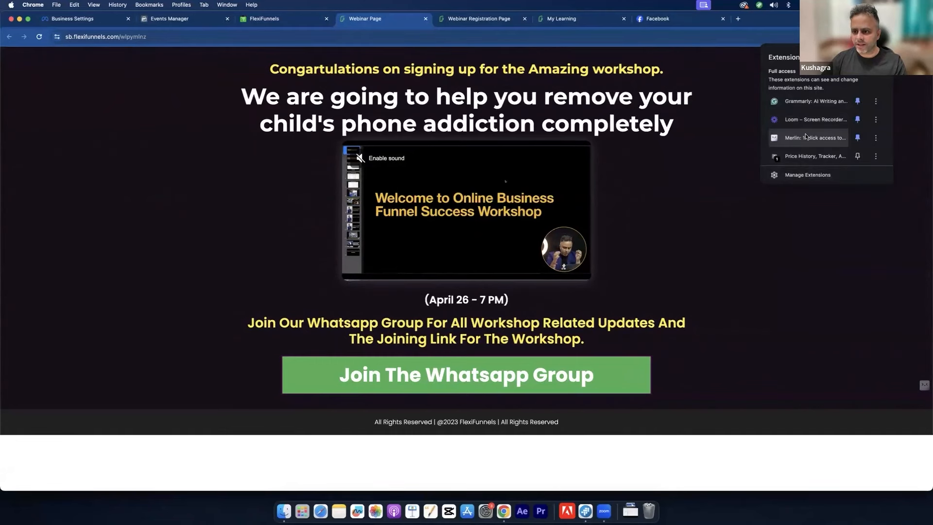
click(808, 175)
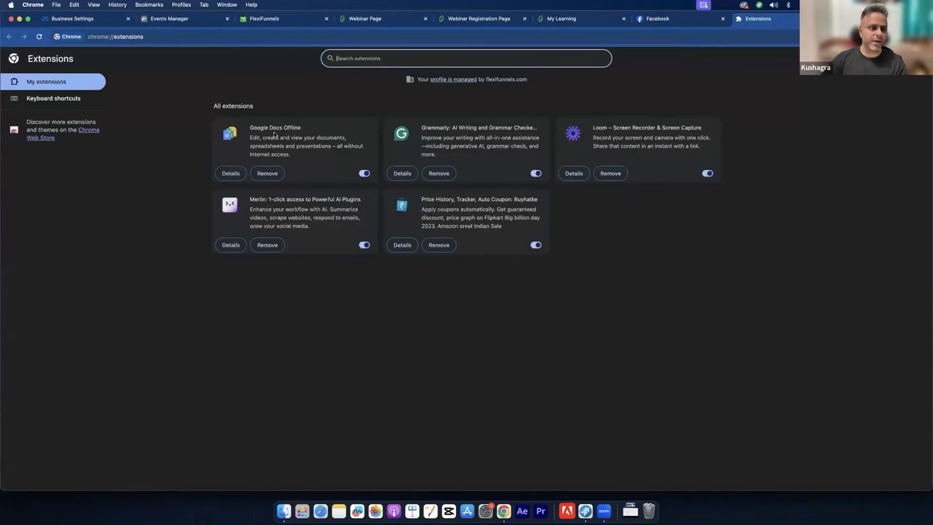
click(89, 131)
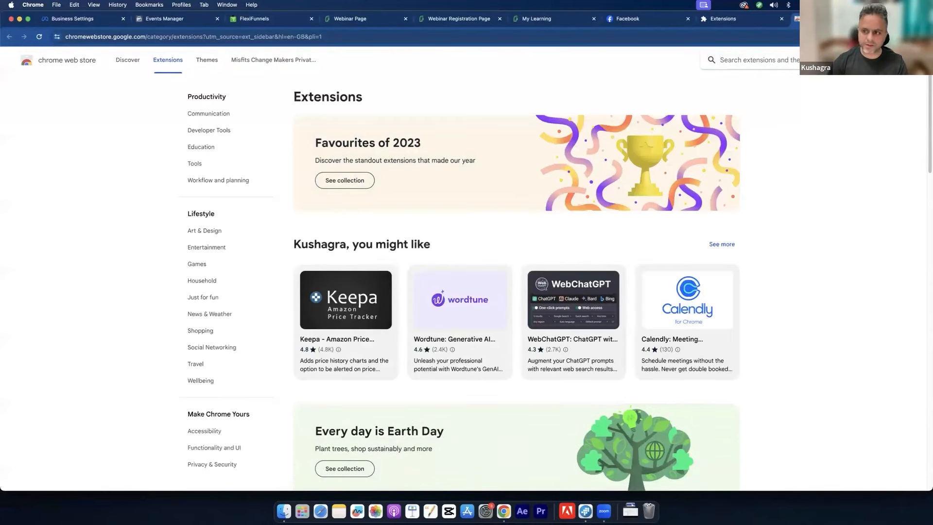
Step: Find Meta Pixel Helper in the Chrome Web Store and add it to Chrome
text(meta)
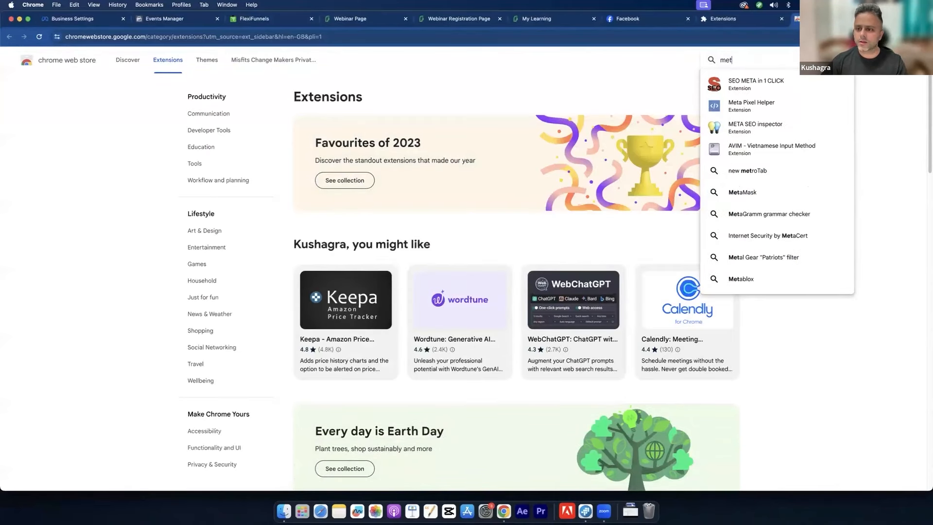
click(802, 107)
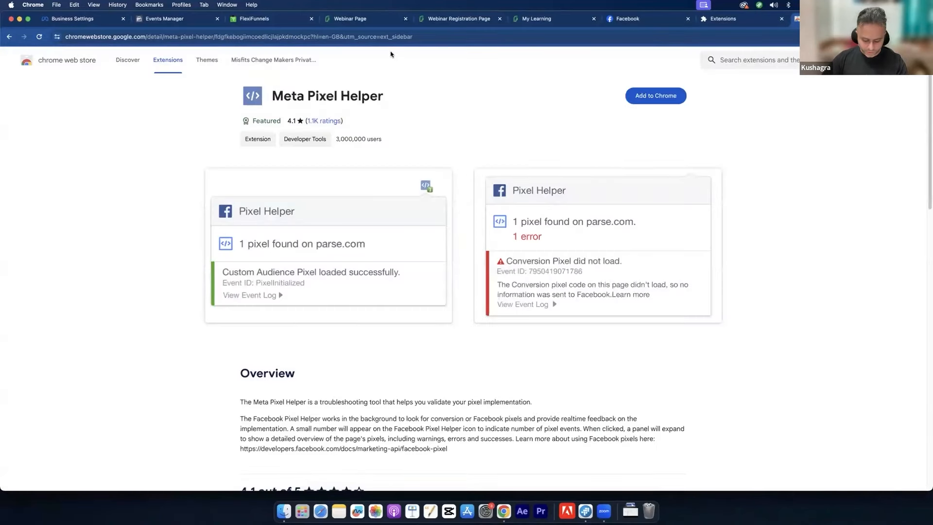
key(super+l)
key(super+c)
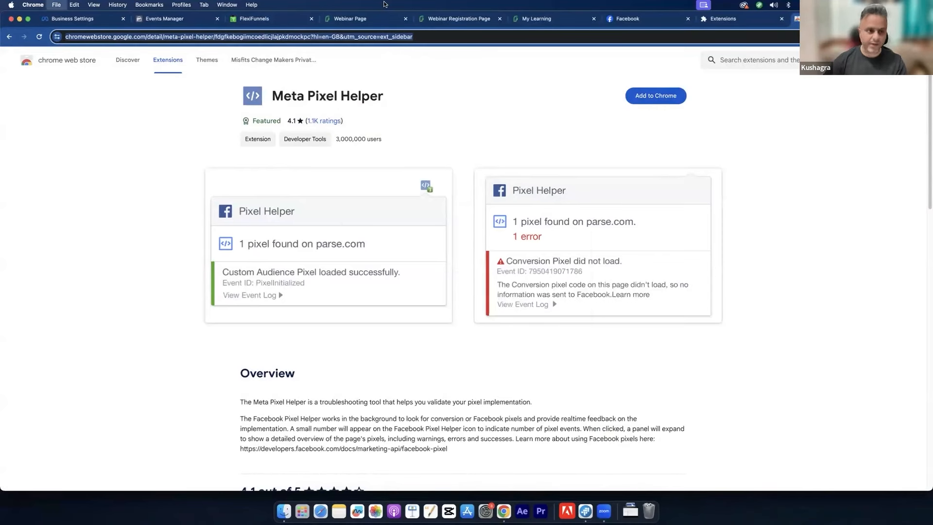
key(super+shift+n)
key(super+v)
key(Return)
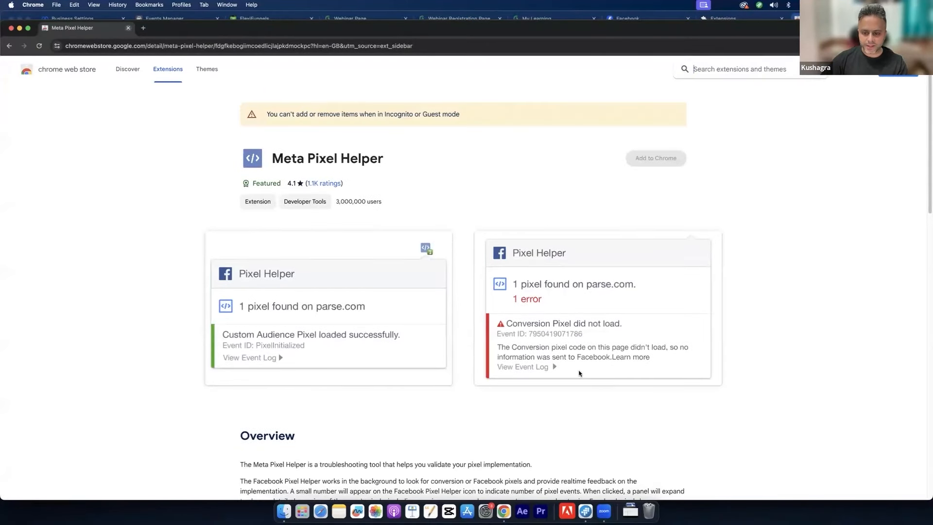
key(super+w)
key(super+c)
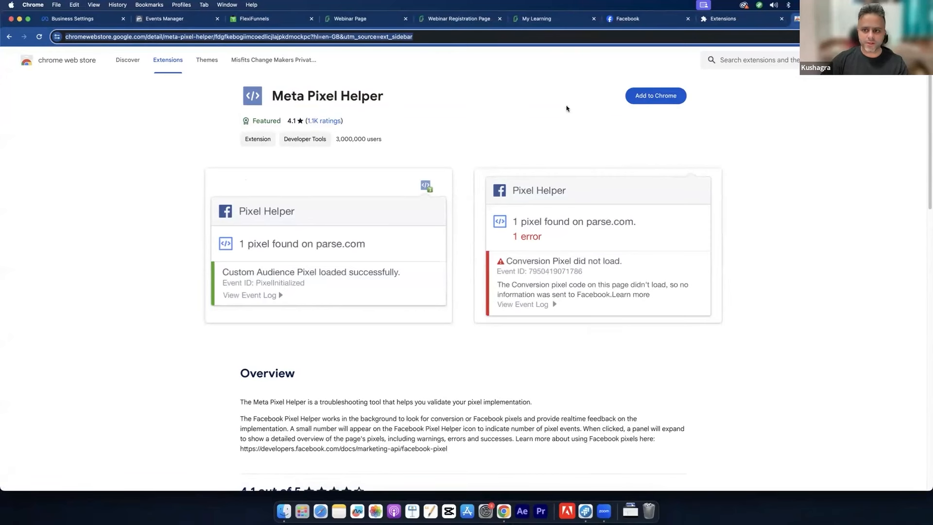
click(661, 95)
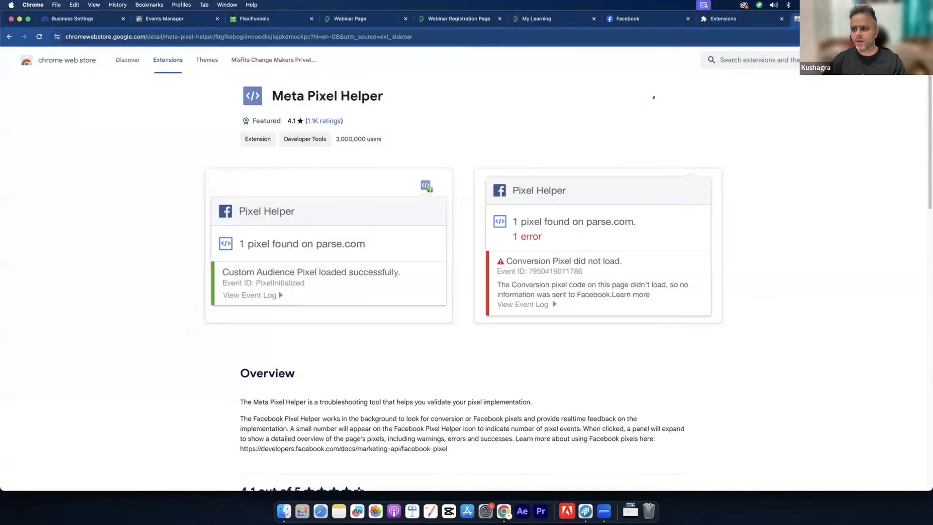
Step: Close the store tab and reload the live Webinar Page
click(876, 19)
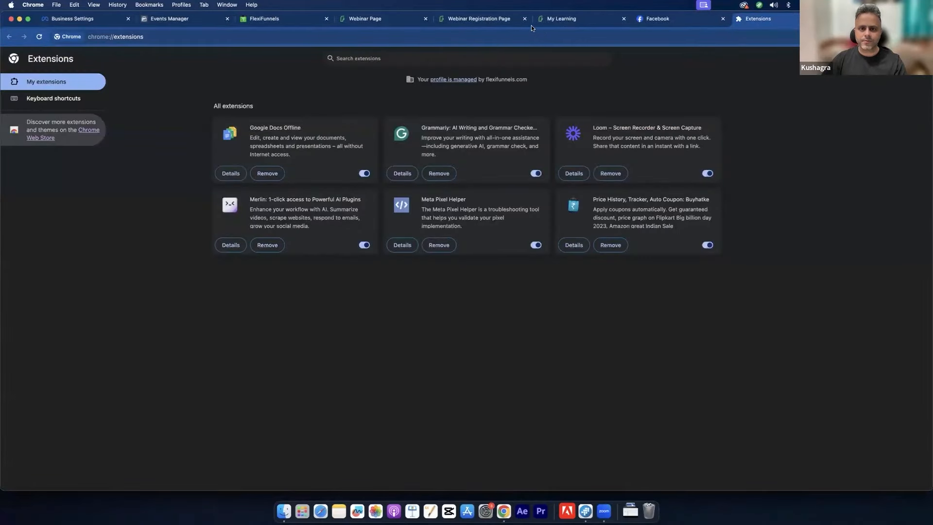
click(442, 20)
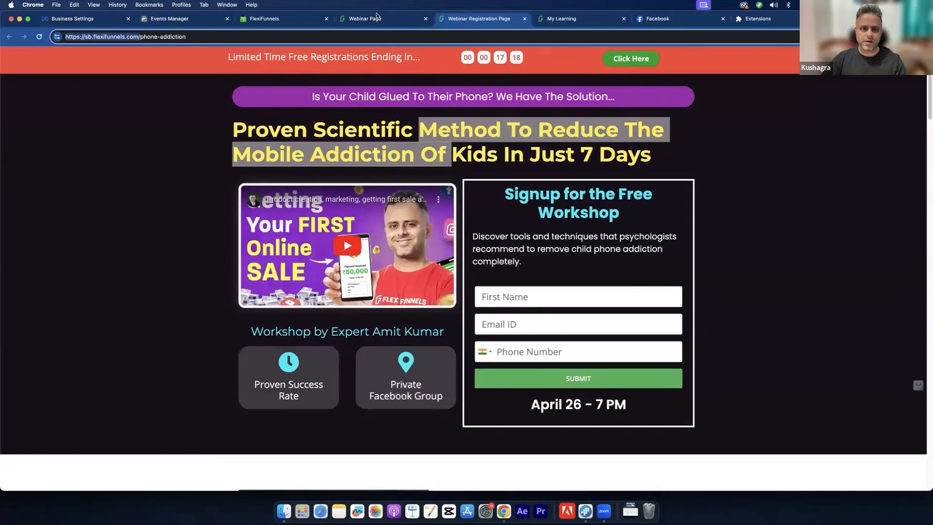
key(ctrl+shift+Tab)
key(super+r)
key(super+r)
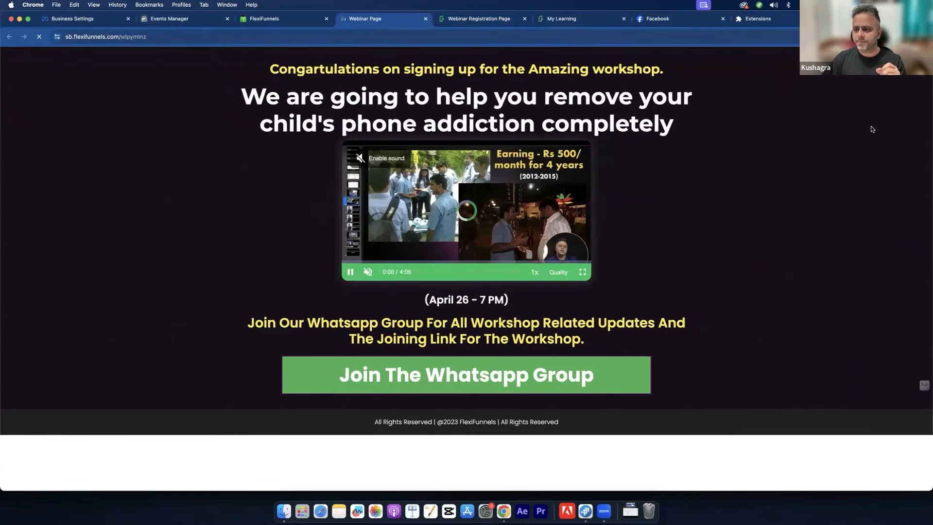
Step: Pin Meta Pixel Helper to the toolbar and check which pixel the Webinar Page fires
click(884, 37)
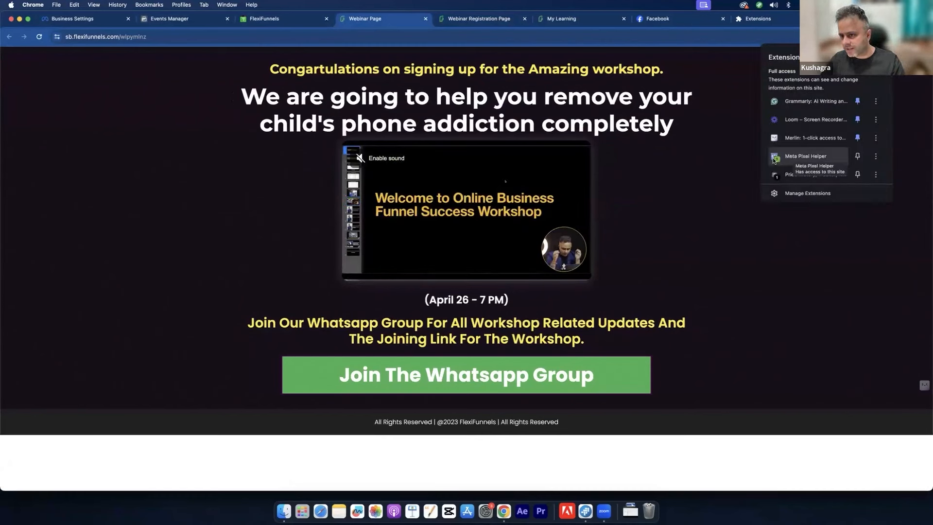
click(858, 156)
key(Escape)
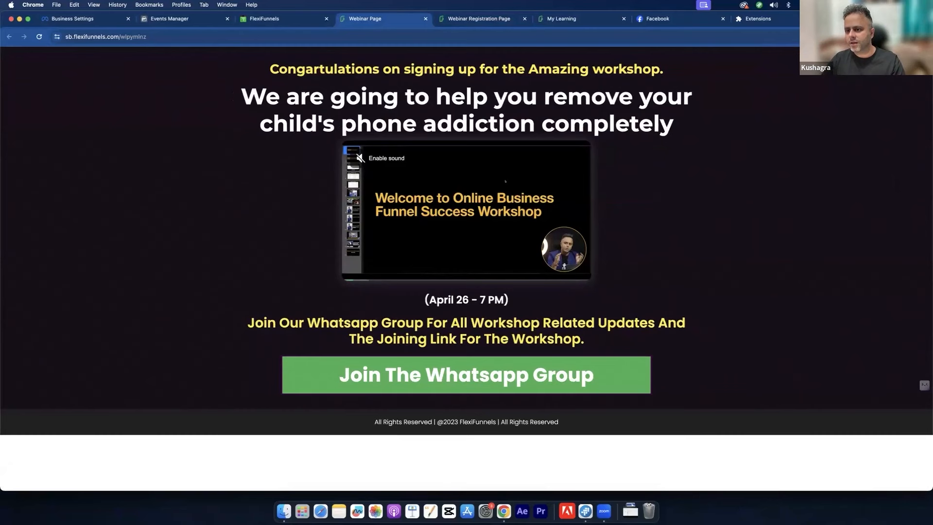
click(870, 37)
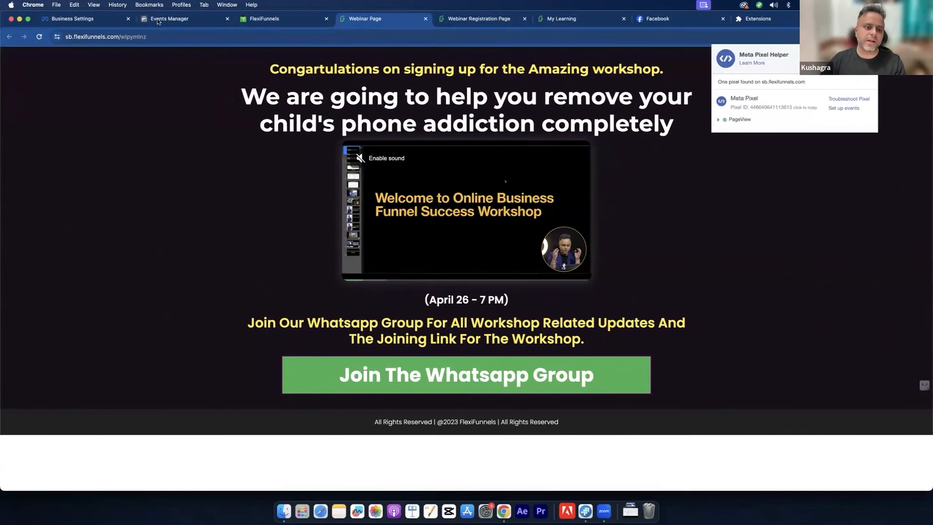
Step: Recheck the live webinar page's PageView pixel, then move to the live registration page
click(190, 19)
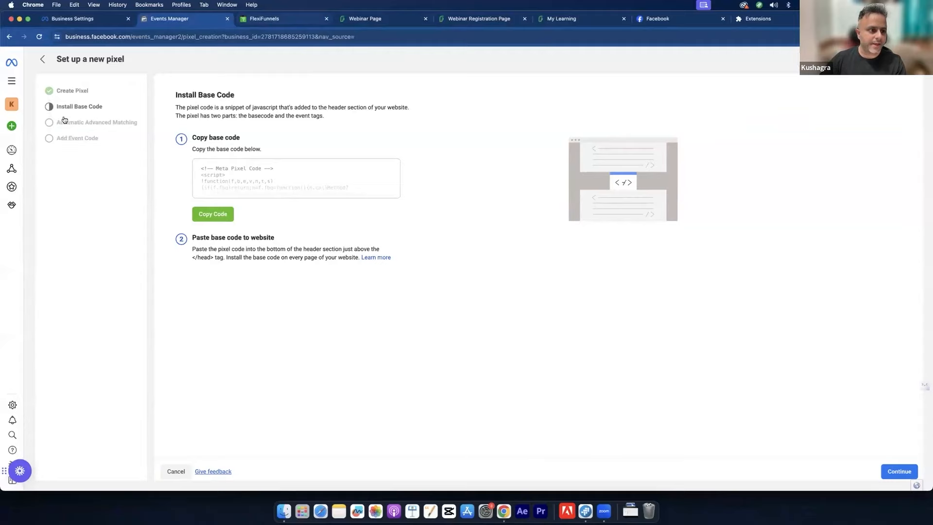
key(ctrl+Tab)
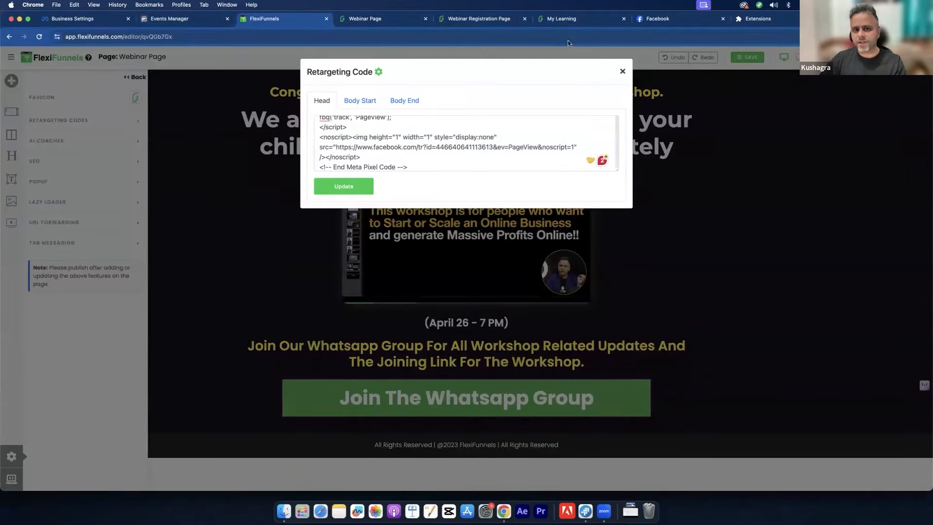
key(Escape)
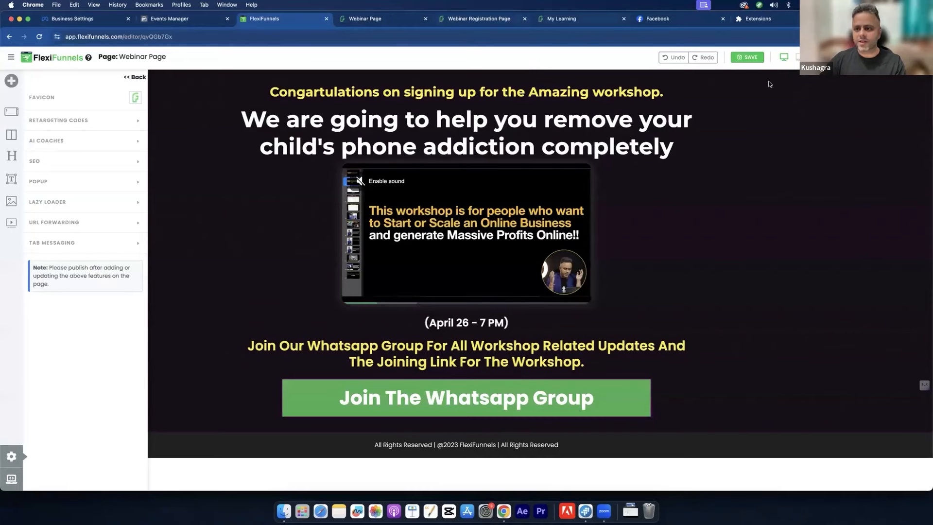
key(ctrl+Tab)
click(870, 36)
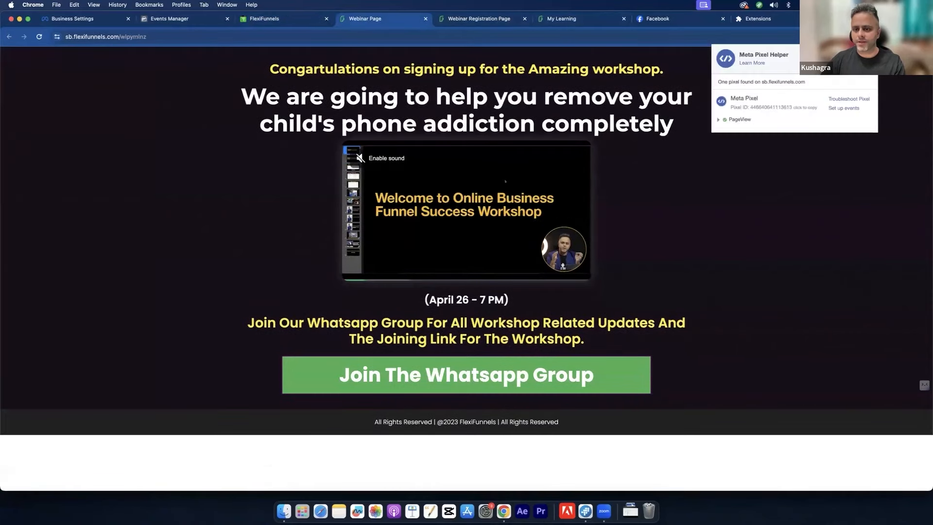
click(485, 25)
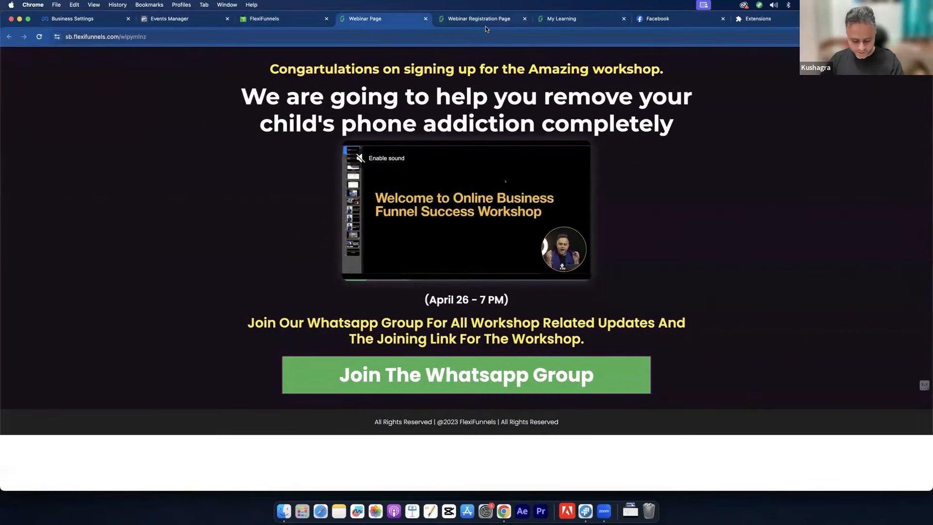
click(485, 27)
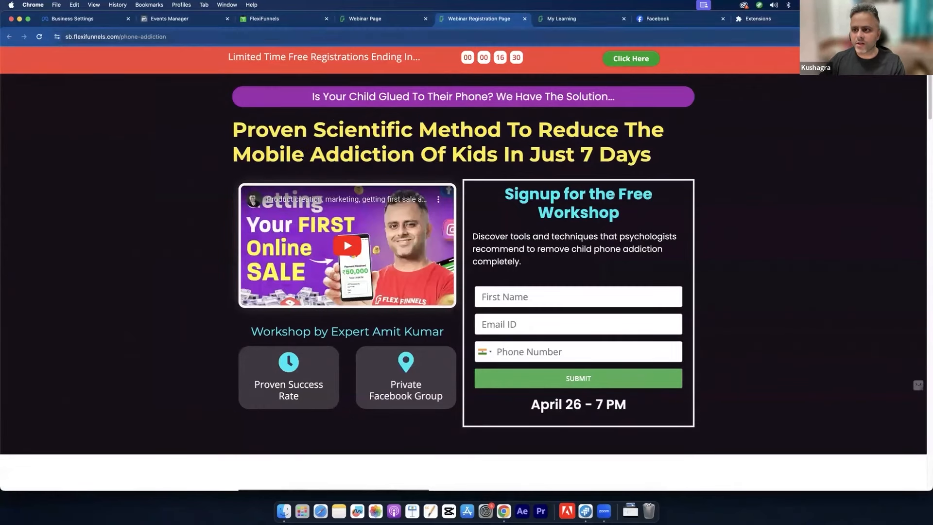
Step: Copy the Meta pixel base code from the Events Manager pixel setup
click(369, 19)
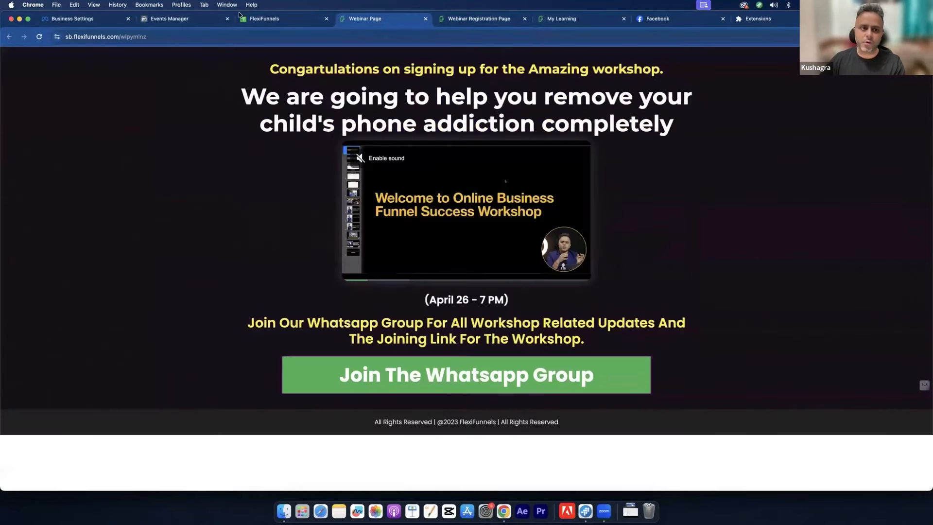
click(197, 19)
click(203, 214)
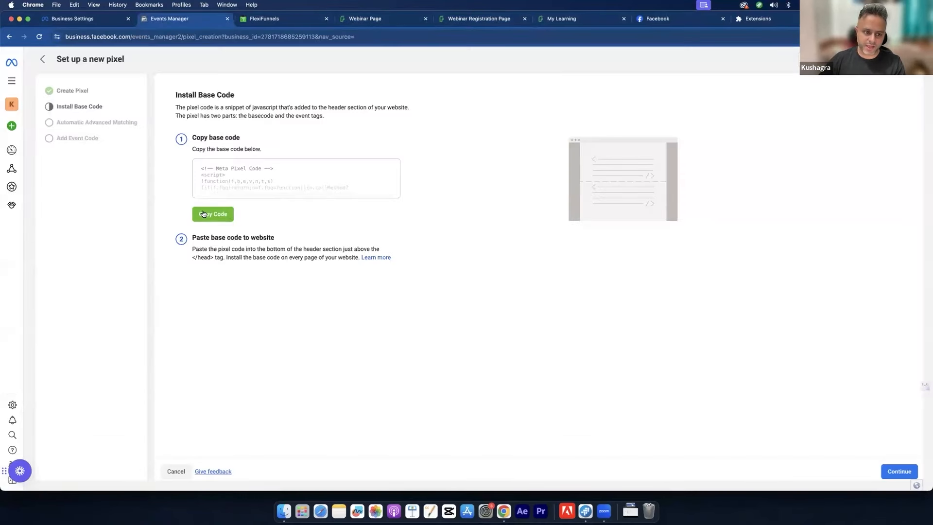
Step: Leave the editor and open the Webinar Registration Page for editing
click(282, 21)
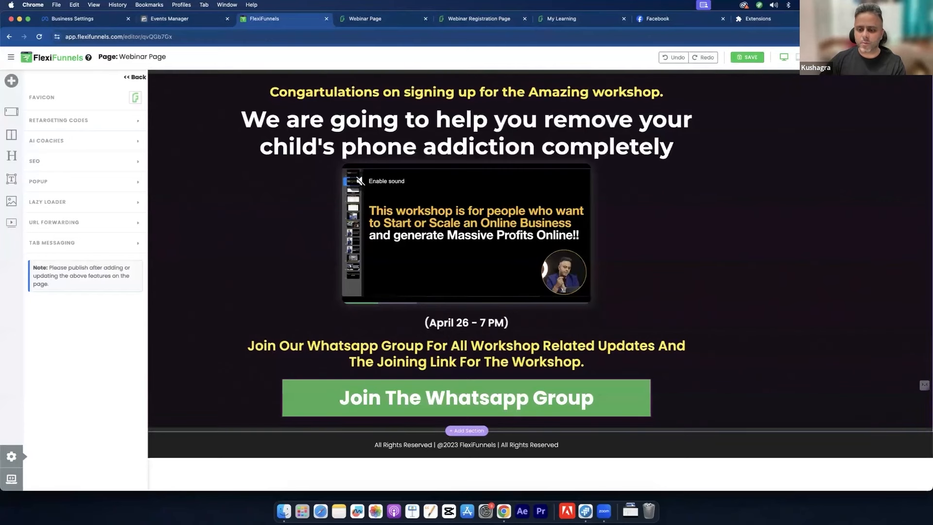
click(507, 191)
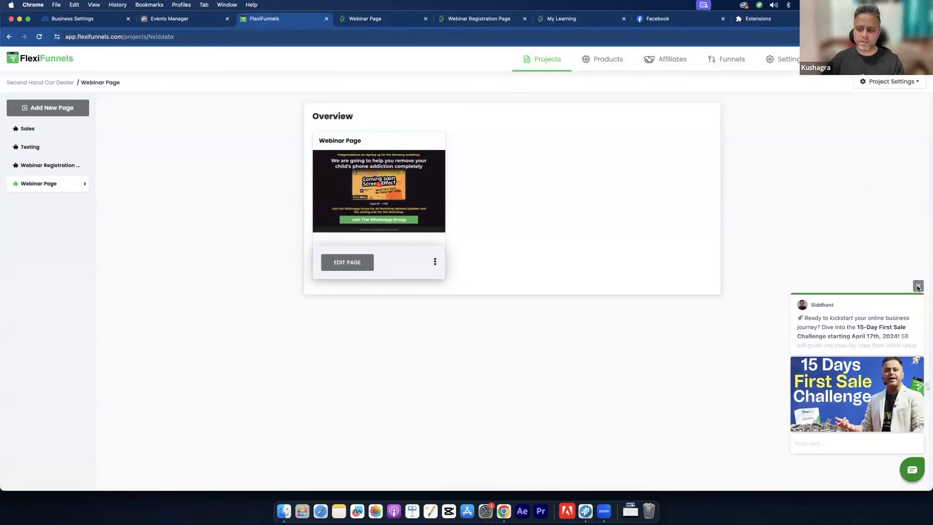
click(917, 288)
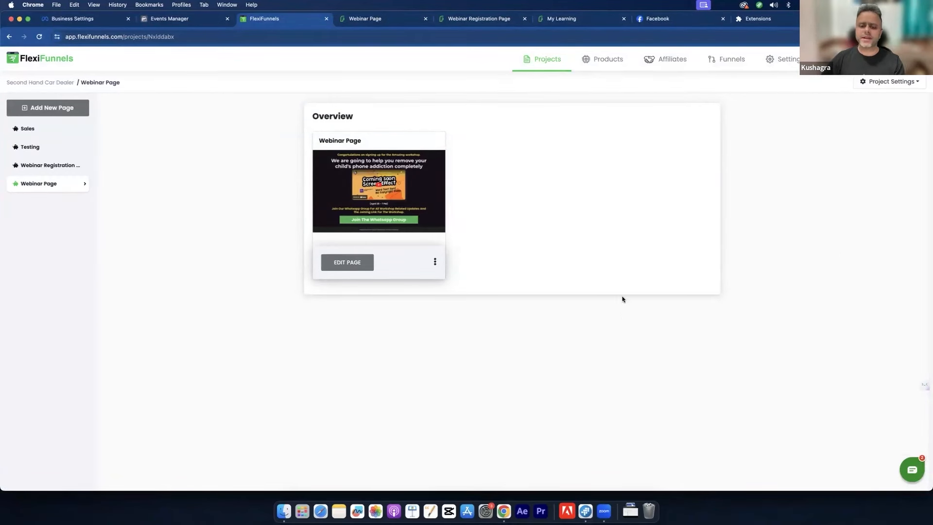
click(57, 167)
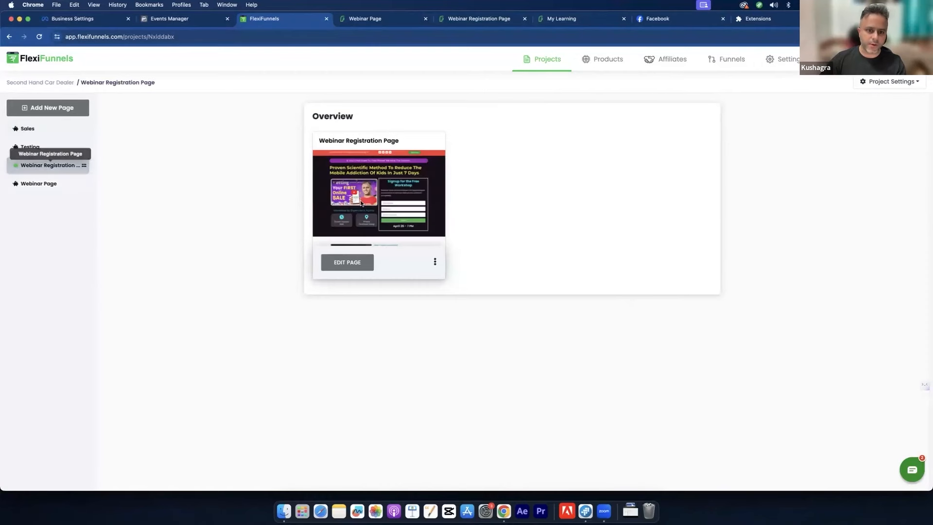
click(348, 262)
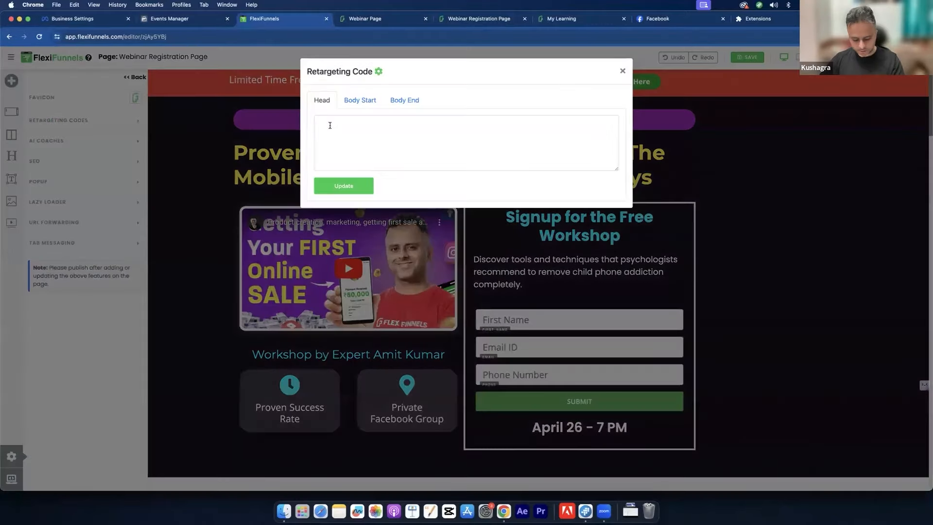
Step: Paste the Meta pixel code into the registration page's Head retargeting code and update it
click(329, 125)
key(super+v)
click(354, 189)
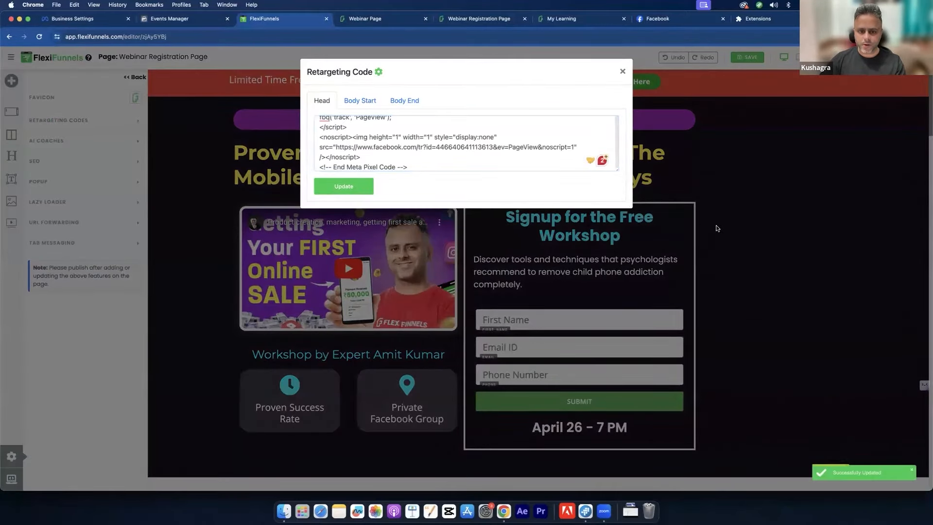
click(623, 71)
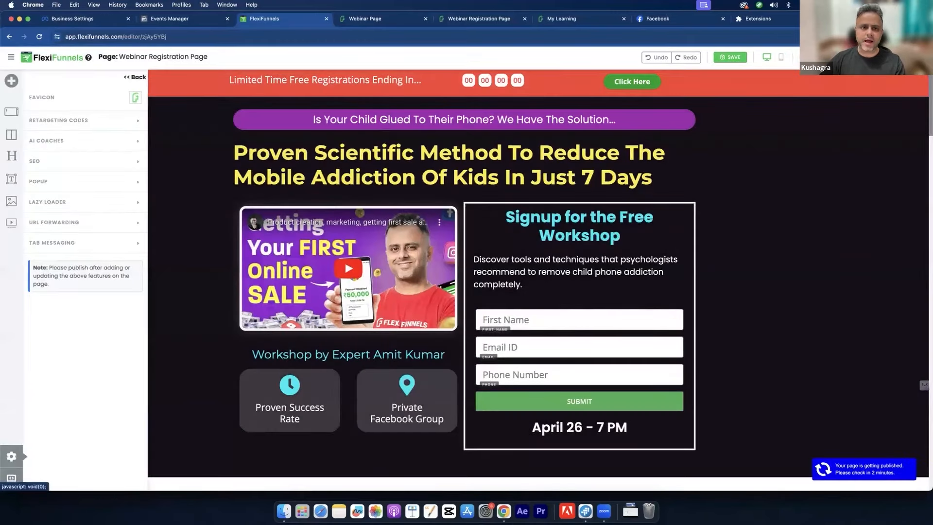
Step: Open the published registration page and close the extra live-page tabs
click(851, 58)
click(833, 75)
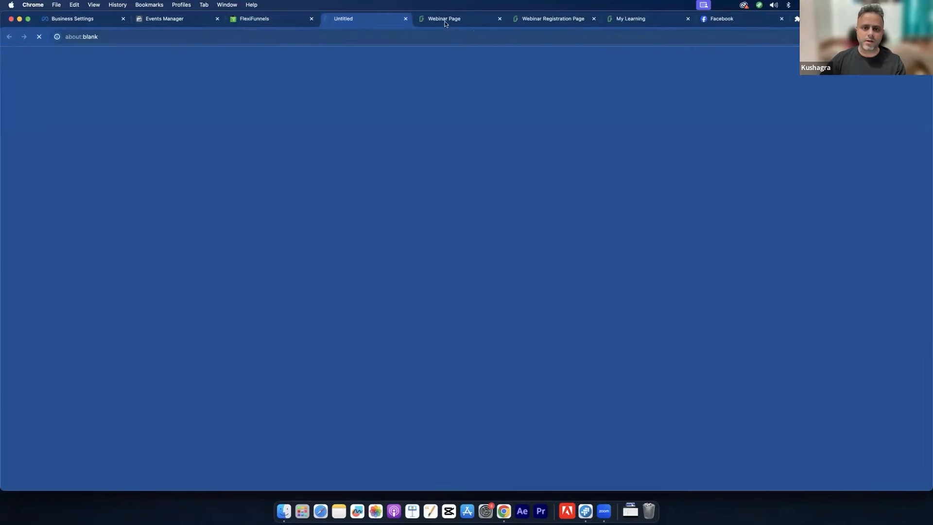
click(445, 18)
key(super+w)
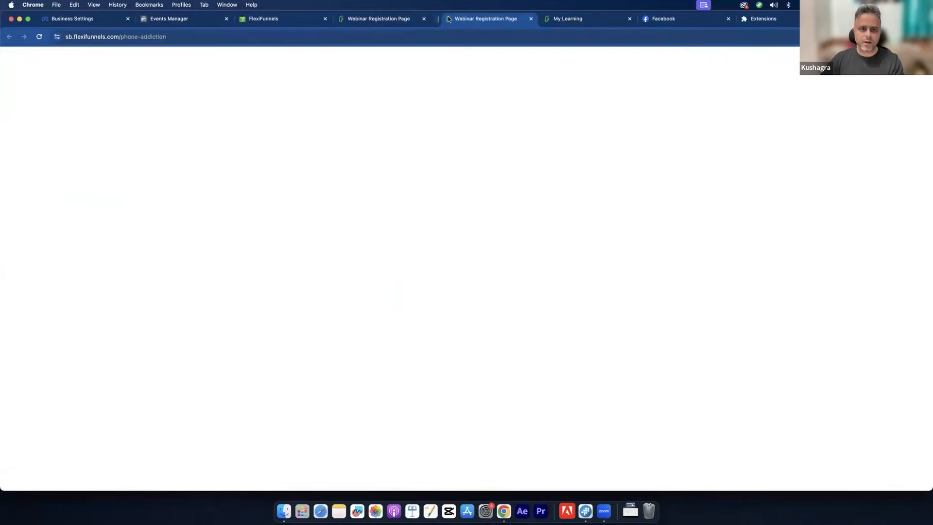
key(super+w)
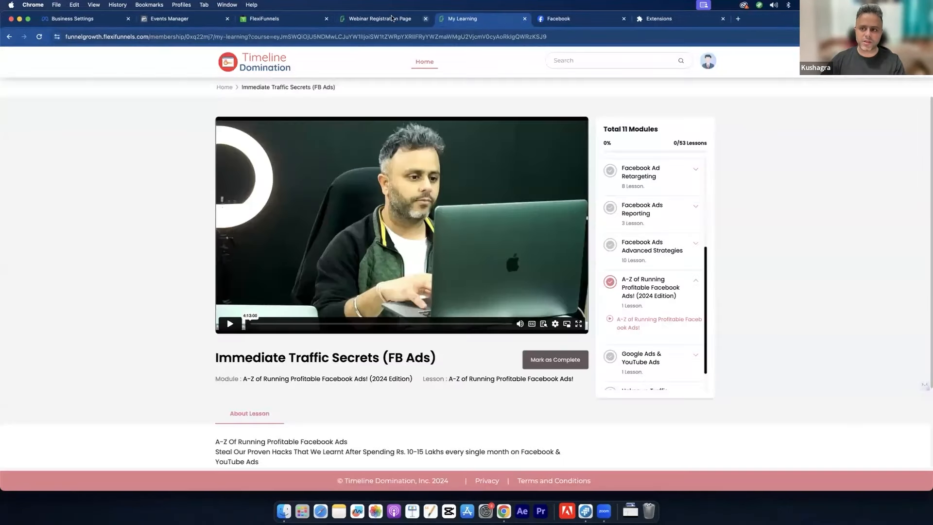
Step: Run Meta Pixel Helper on the live registration page to confirm the pixel fires
click(417, 18)
click(870, 37)
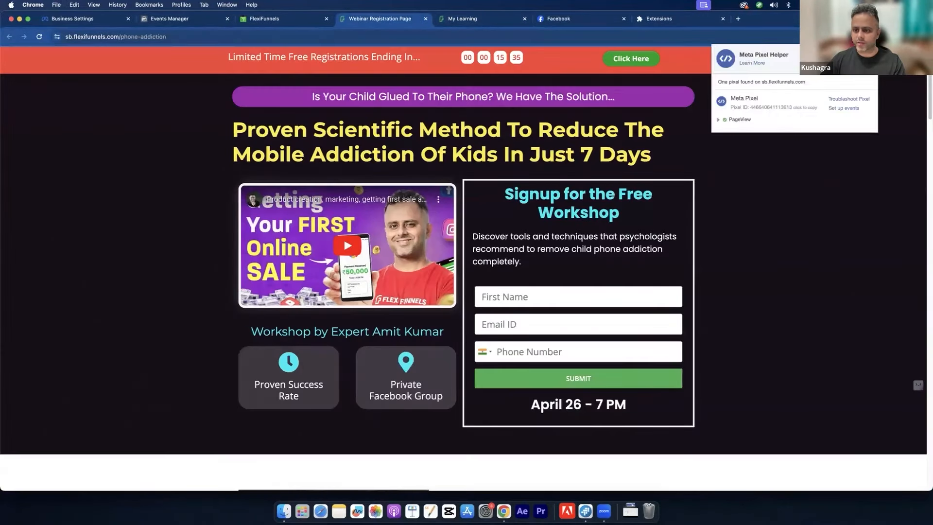
click(870, 37)
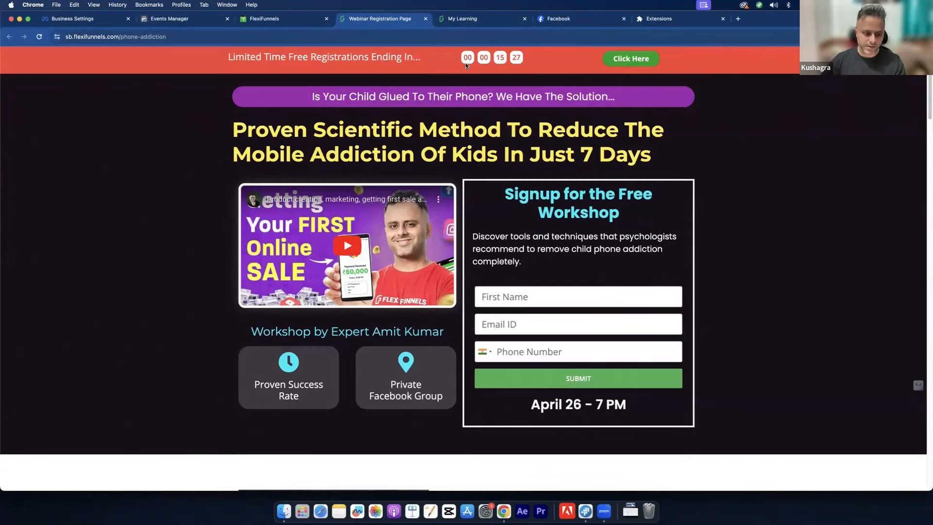
Step: Leave the registration page editor and return to the project's page list
click(270, 18)
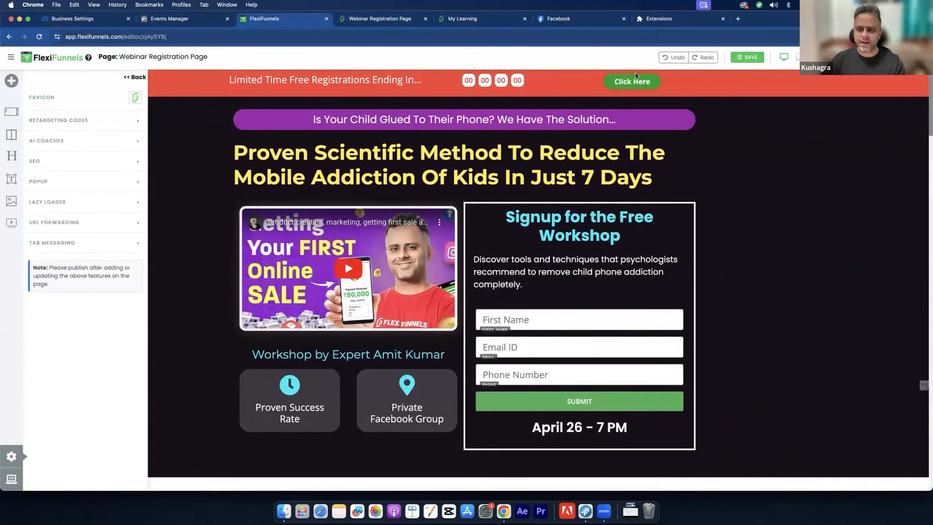
click(135, 77)
click(490, 189)
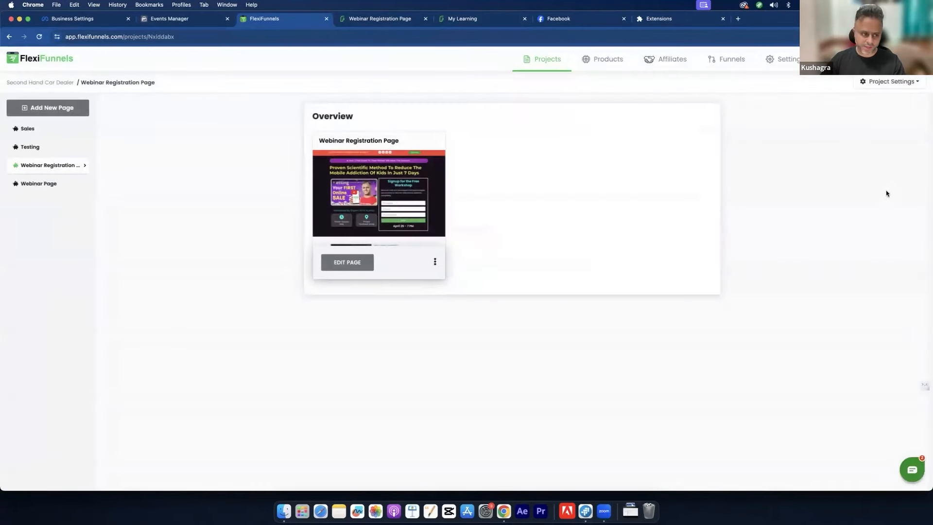
click(873, 81)
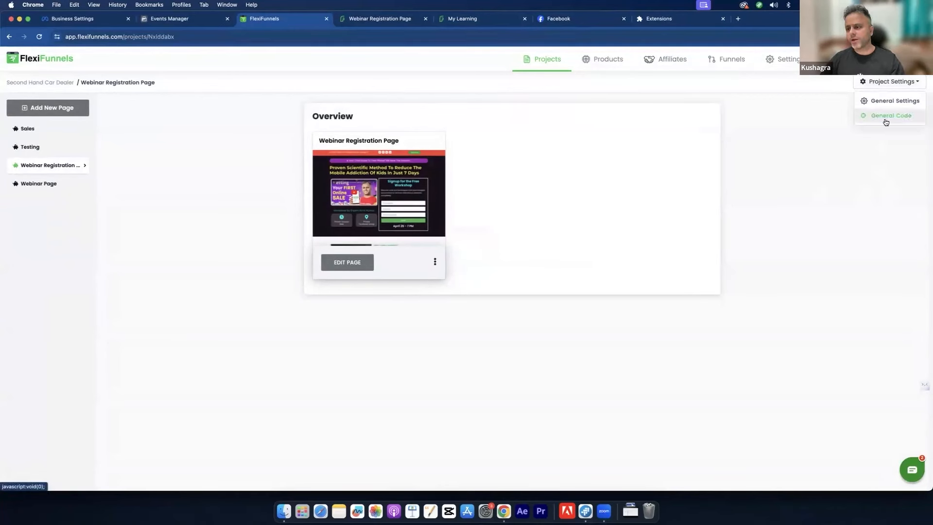
click(151, 146)
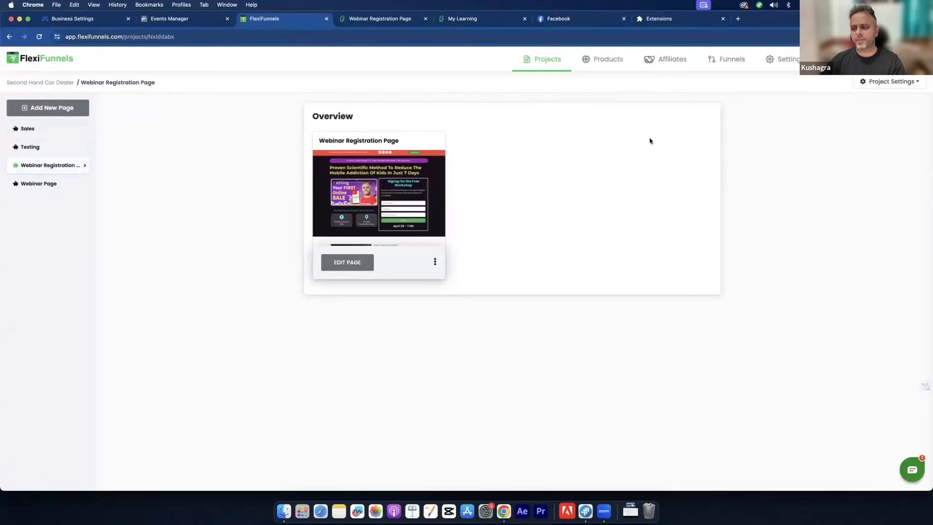
click(916, 83)
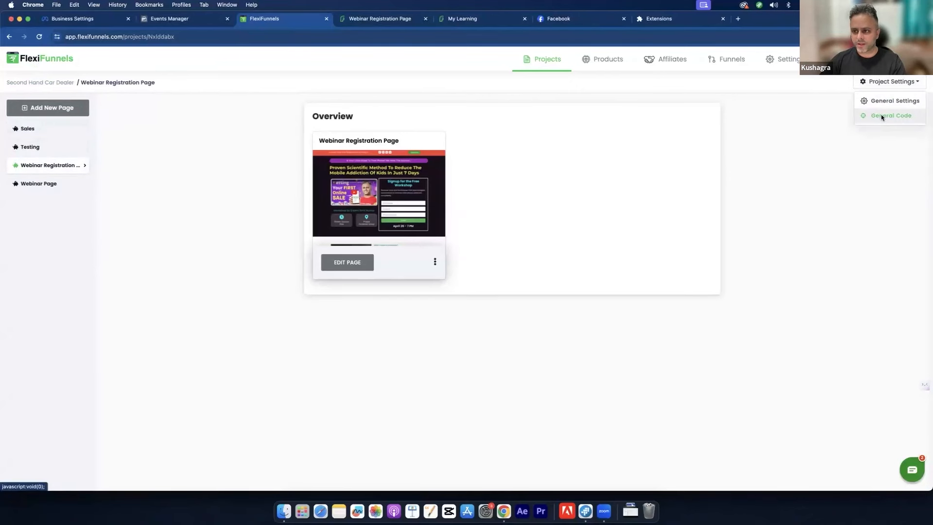
click(881, 115)
click(351, 235)
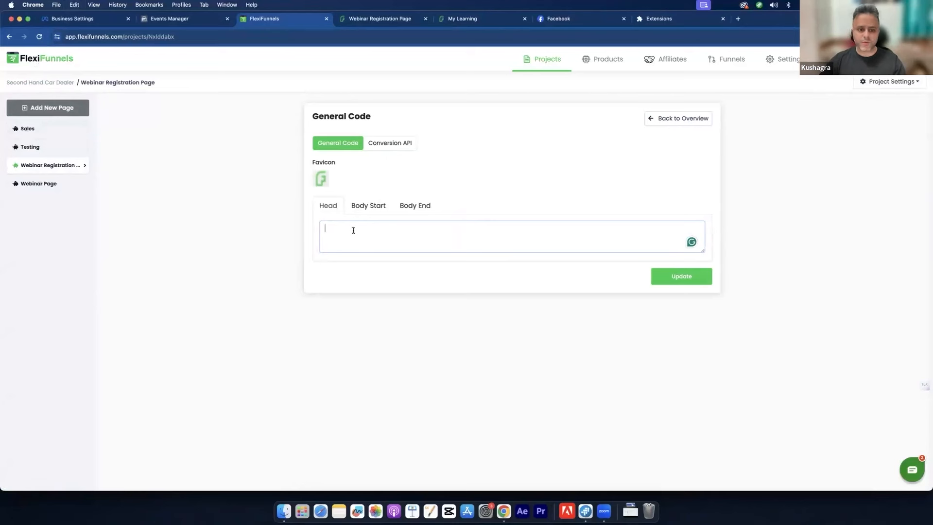
key(super+v)
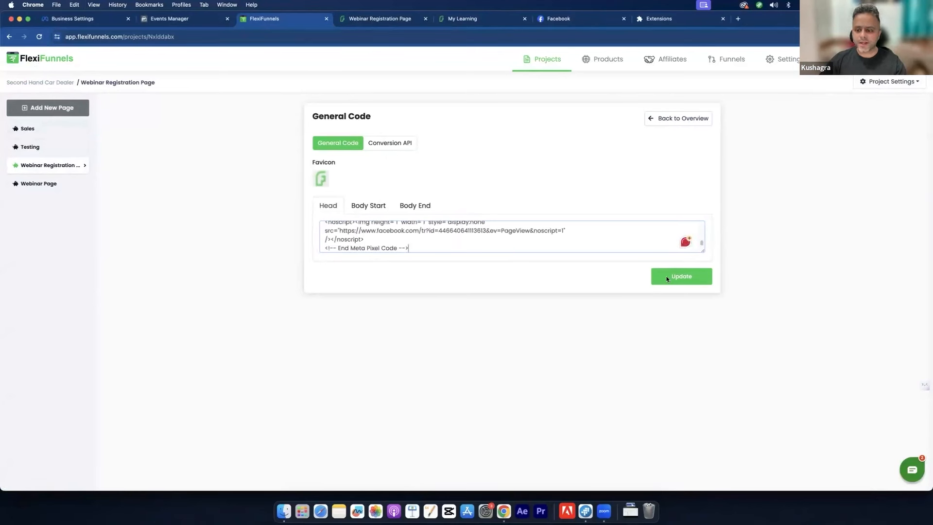
click(647, 121)
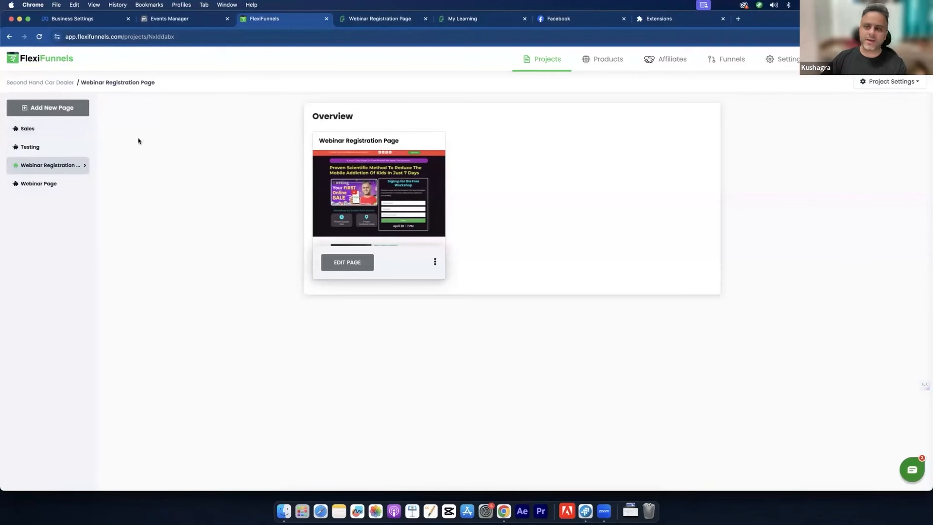
click(895, 81)
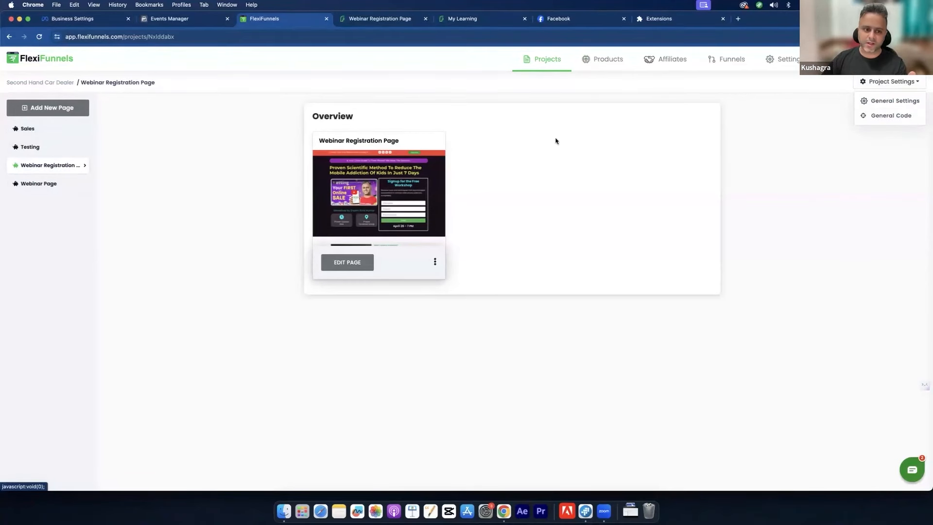
Step: Choose General Code under Project Settings to show the Favicon, Head, Body Start and Body End boxes
click(557, 167)
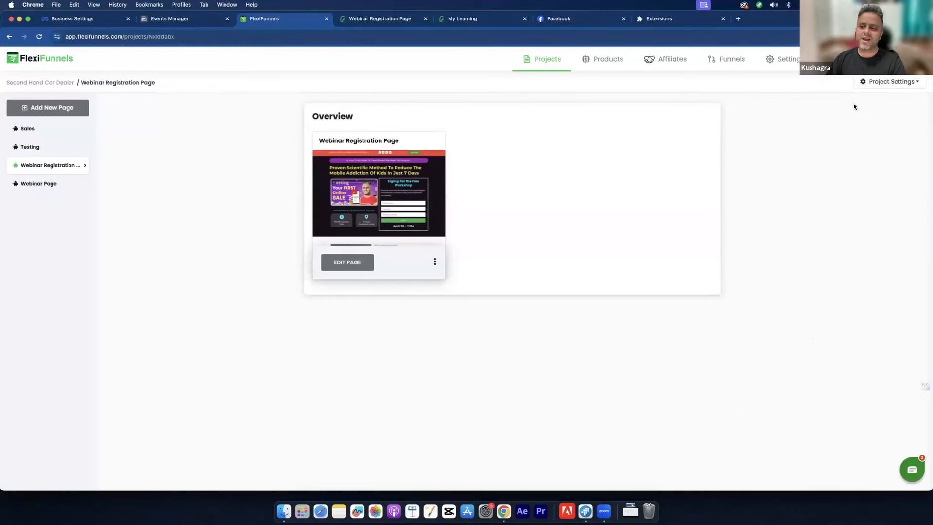
click(870, 82)
click(873, 114)
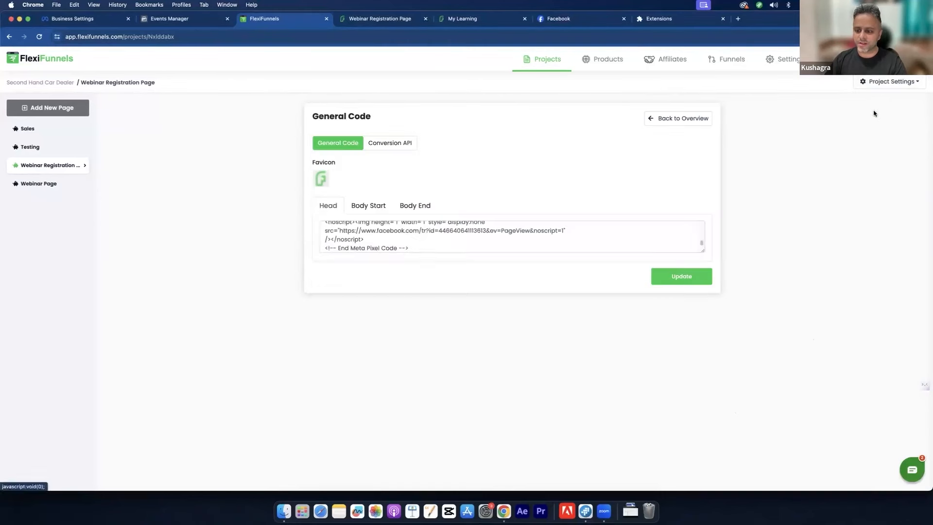
Step: View the Conversion API tab (status OFF), then switch to the My Learning course page
click(373, 143)
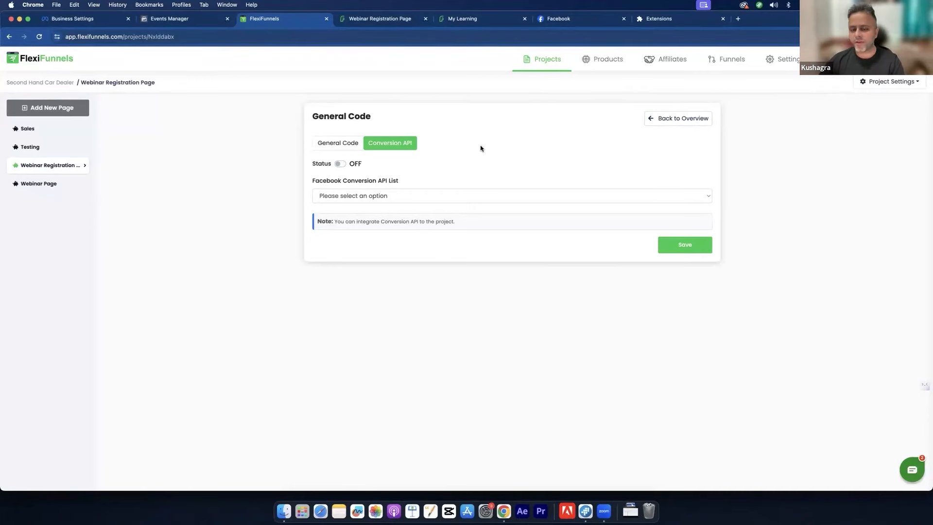
click(493, 21)
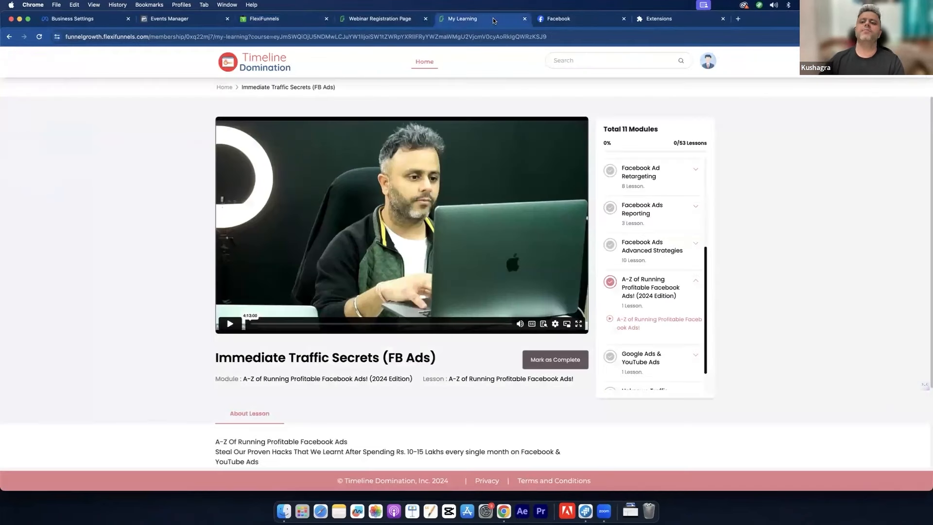
Step: Bring the live registration page forward and highlight part of its phone-addiction headline
click(390, 18)
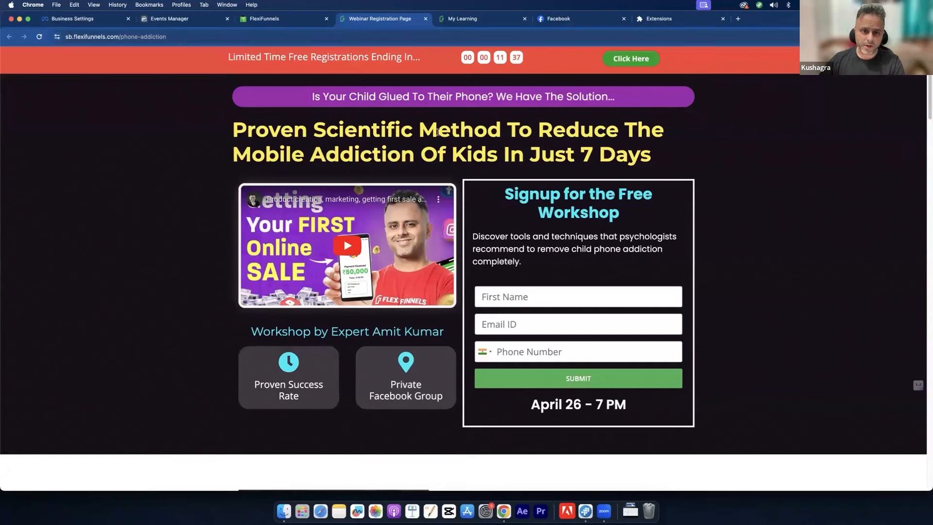
mouse_move(439, 129)
mouse_down()
mouse_move(442, 152)
mouse_move(425, 121)
mouse_move(443, 141)
mouse_up()
click(459, 140)
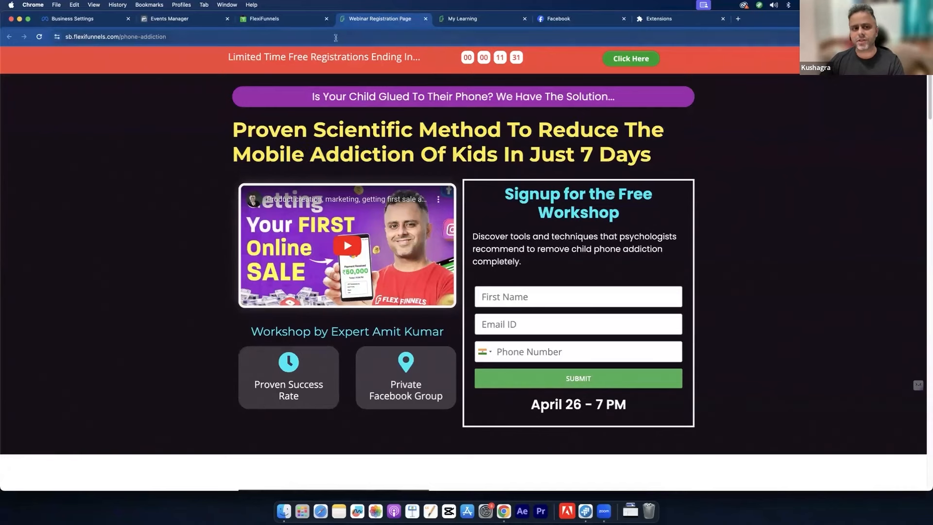
Step: Reopen General Code, go back to the Second Hand Car Dealer overview, and toggle Project Settings
click(282, 18)
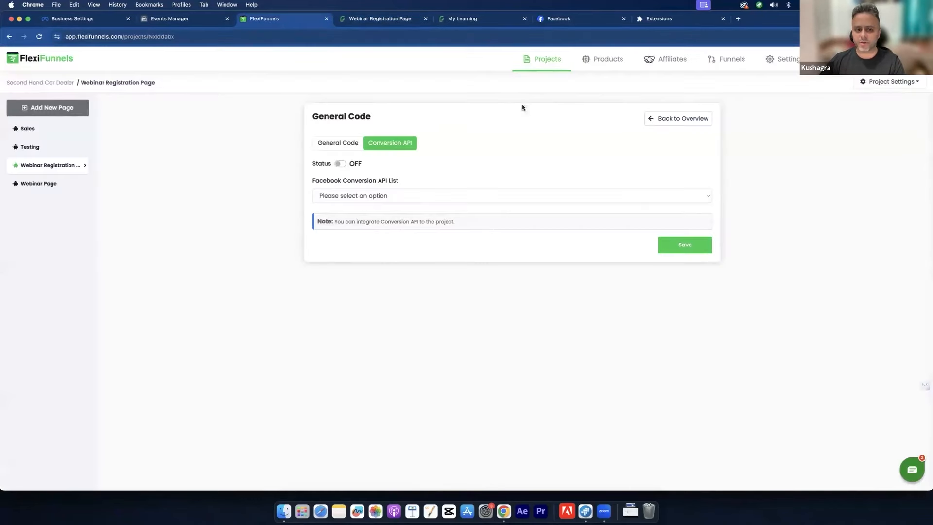
click(345, 142)
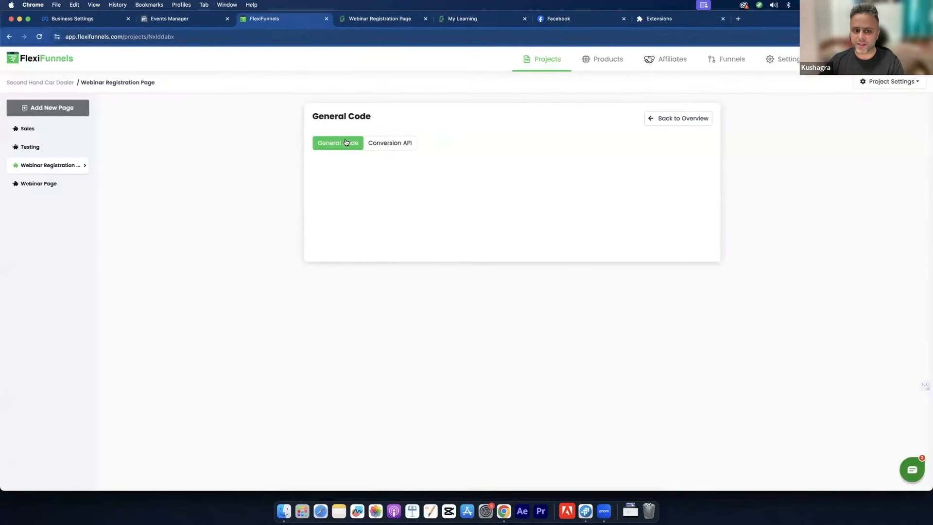
click(681, 117)
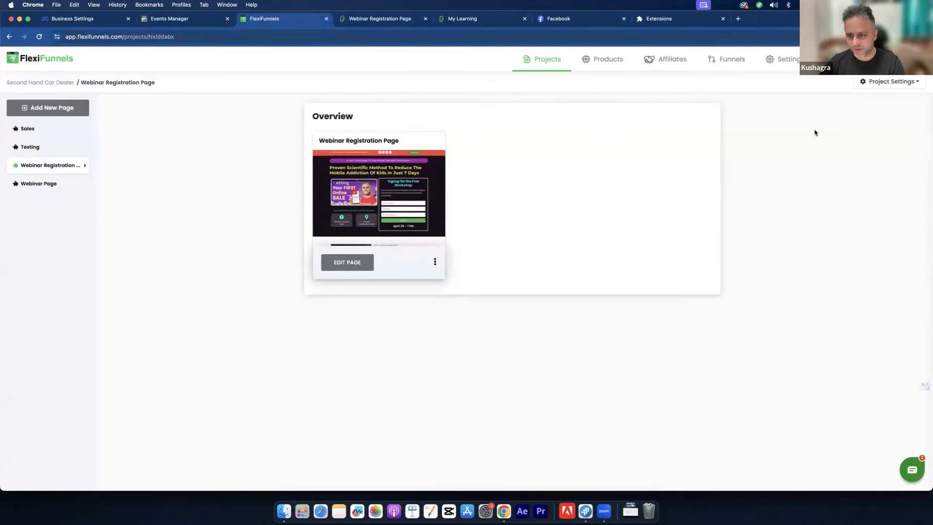
click(891, 81)
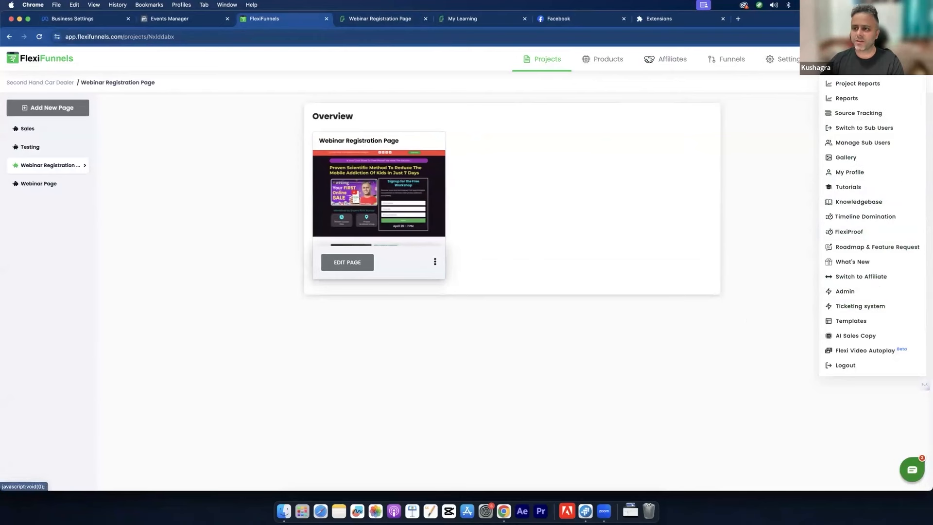
click(675, 238)
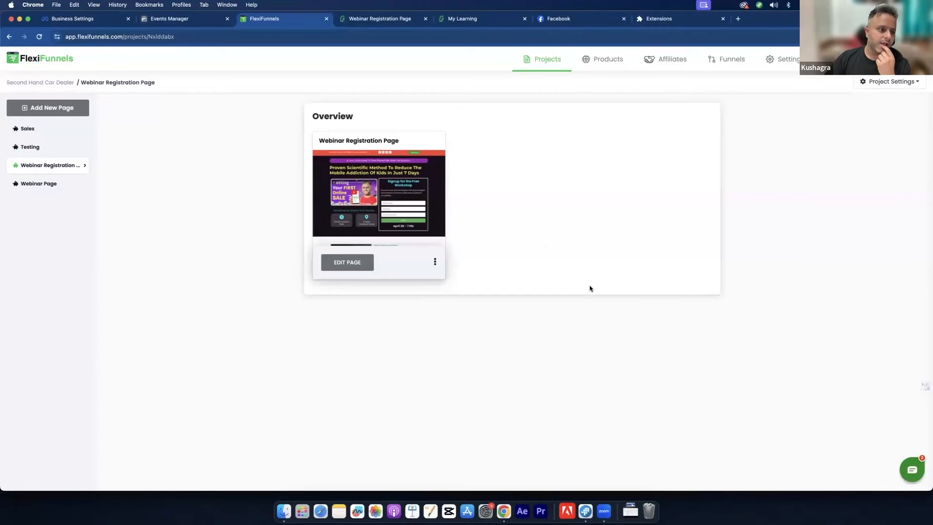
Step: Continue past the base-code step and turn on Automatic Advanced Matching
click(202, 22)
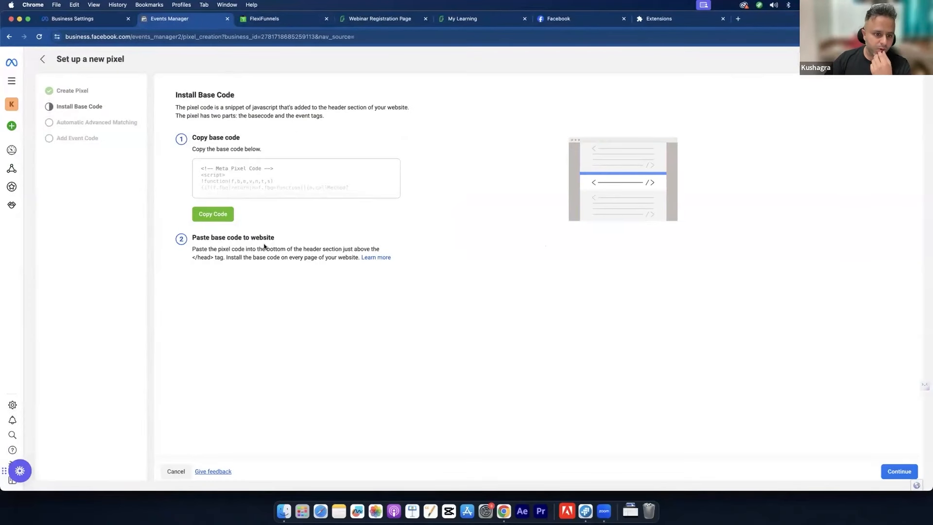
drag(266, 249, 278, 263)
click(289, 264)
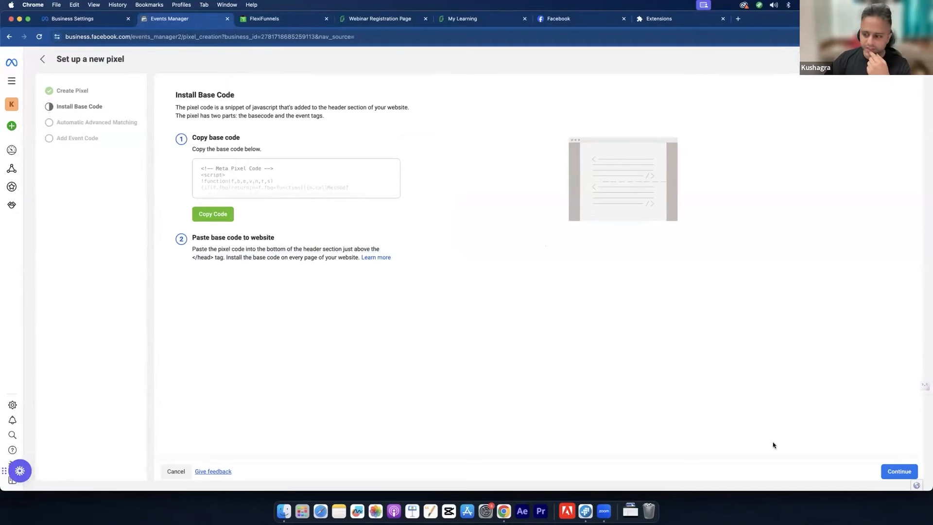
click(899, 471)
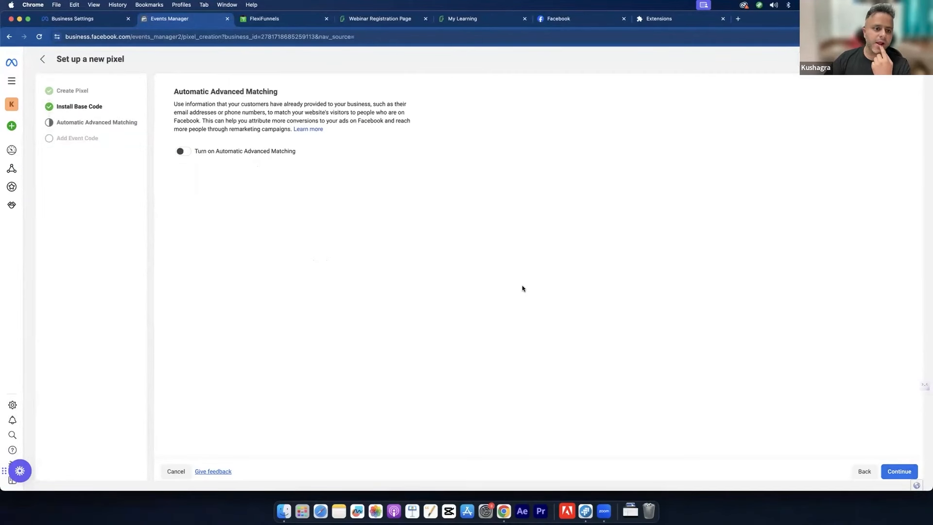
click(185, 153)
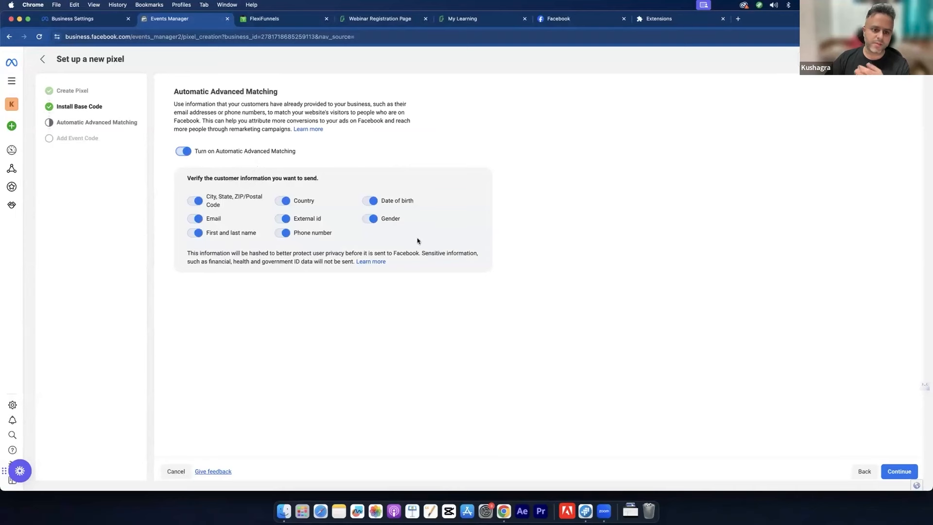
click(900, 471)
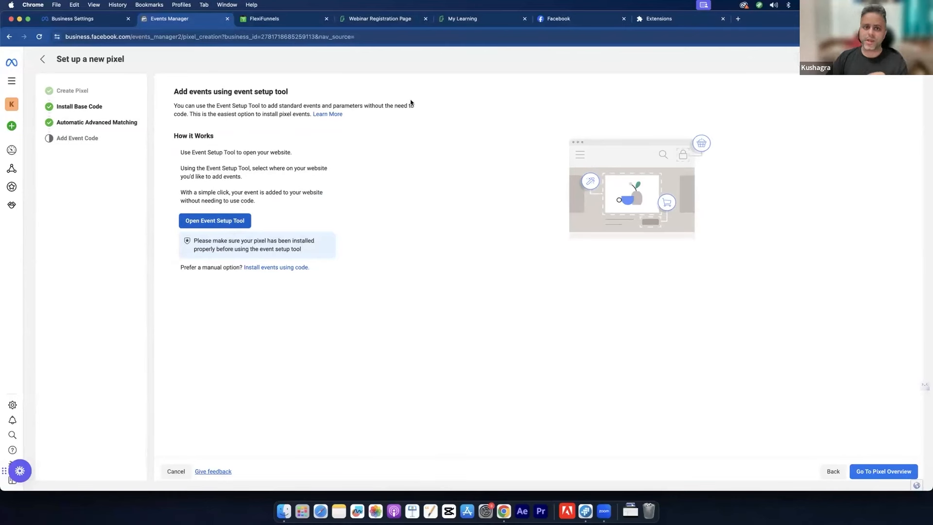
Step: Compare with the course page, then finish setup and open the SB Pixel overview
click(460, 21)
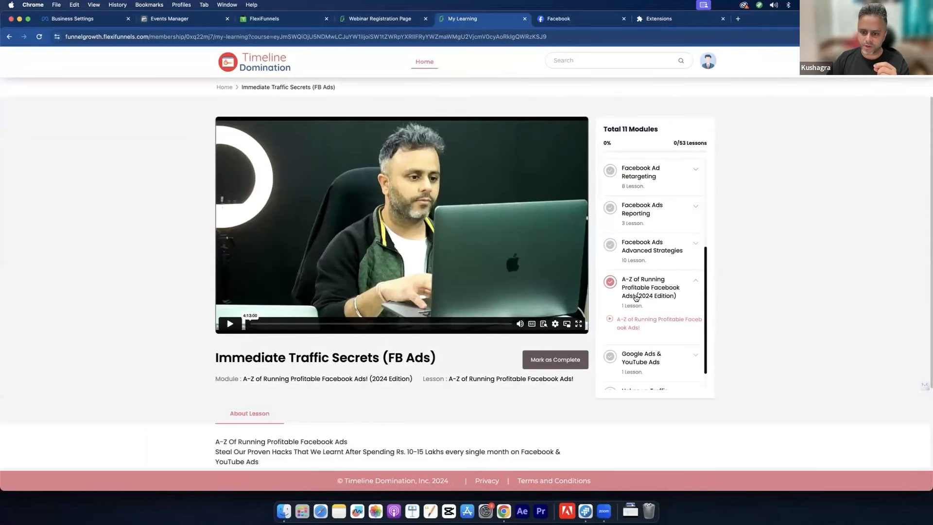
click(170, 18)
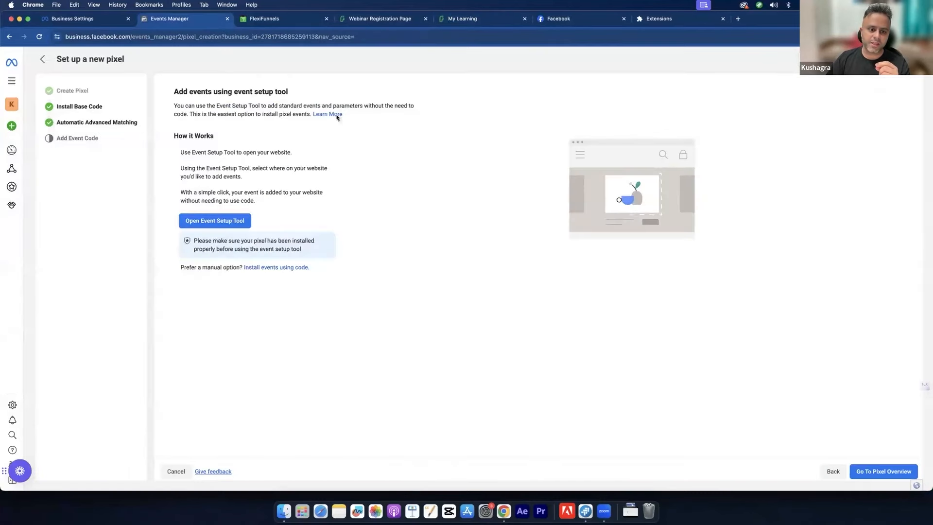
click(481, 18)
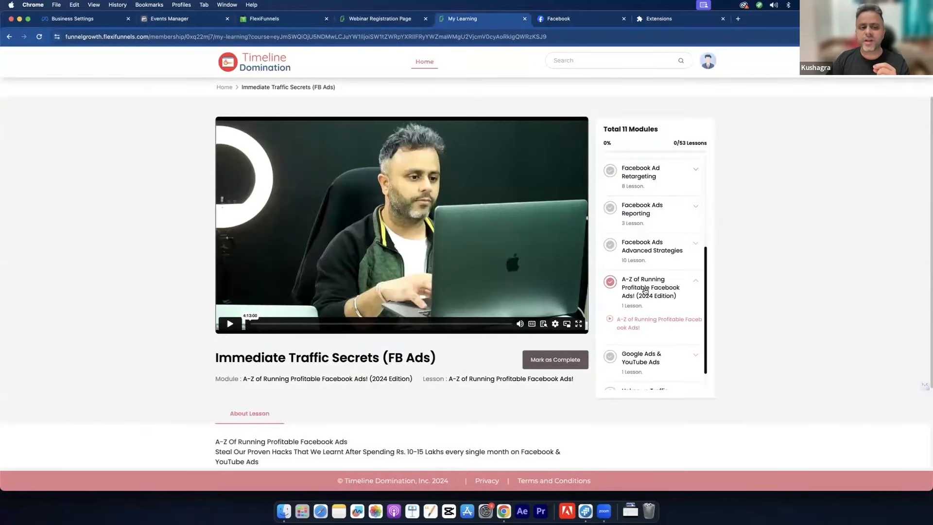
click(185, 18)
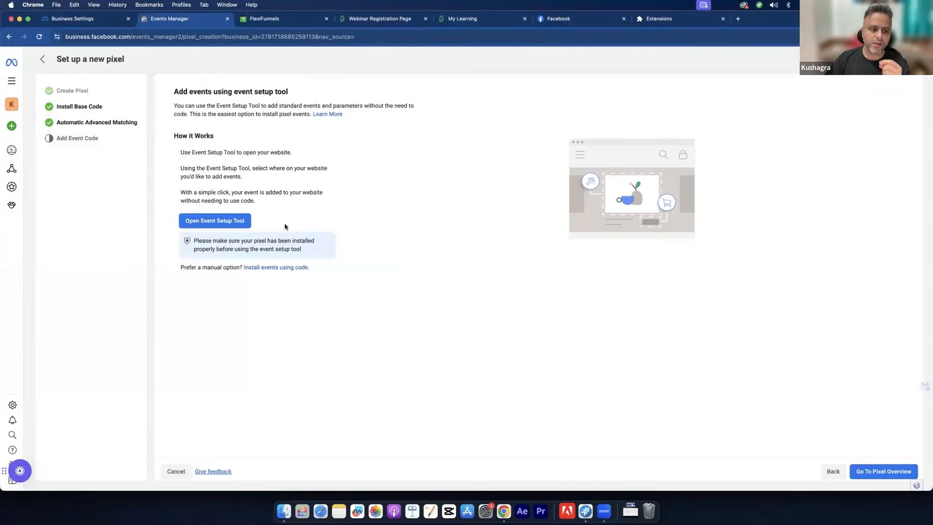
click(881, 471)
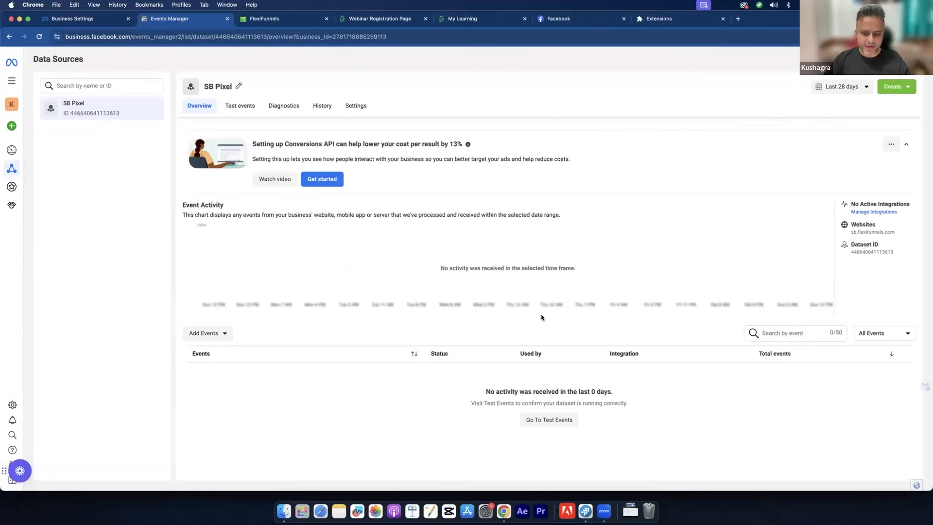
Step: Look through the SB Pixel's Test Events, Diagnostics, History and Settings tabs
click(233, 110)
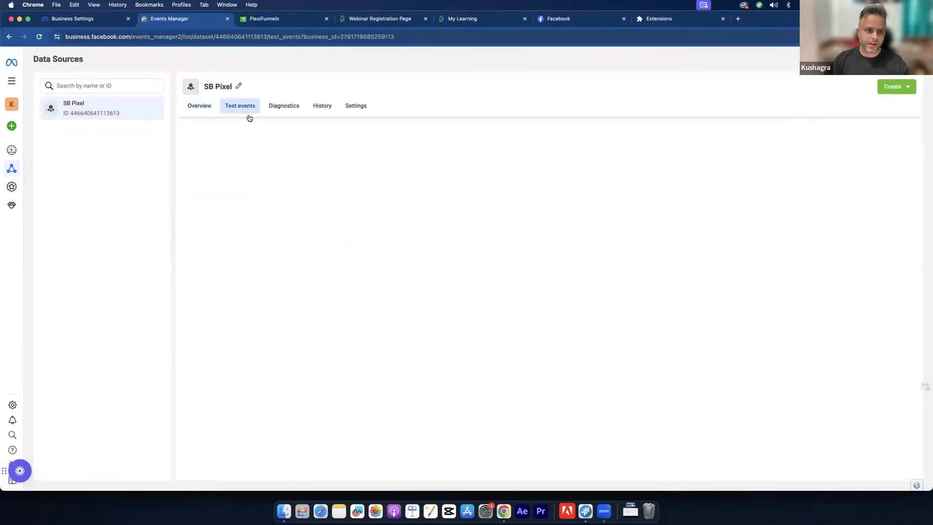
click(285, 109)
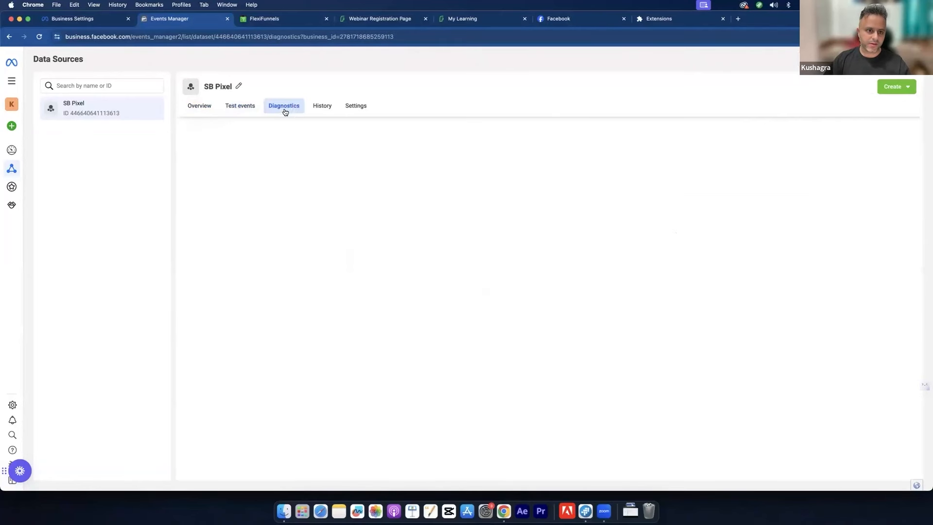
click(318, 108)
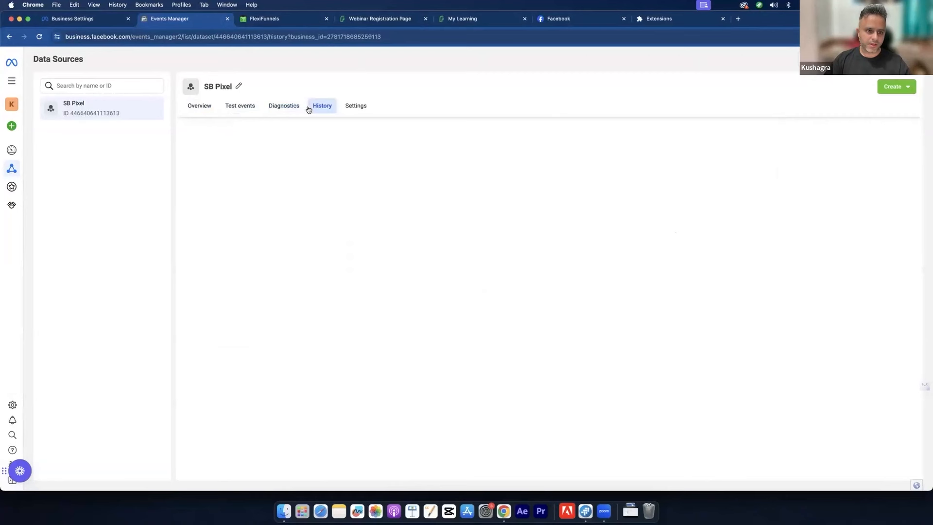
click(352, 112)
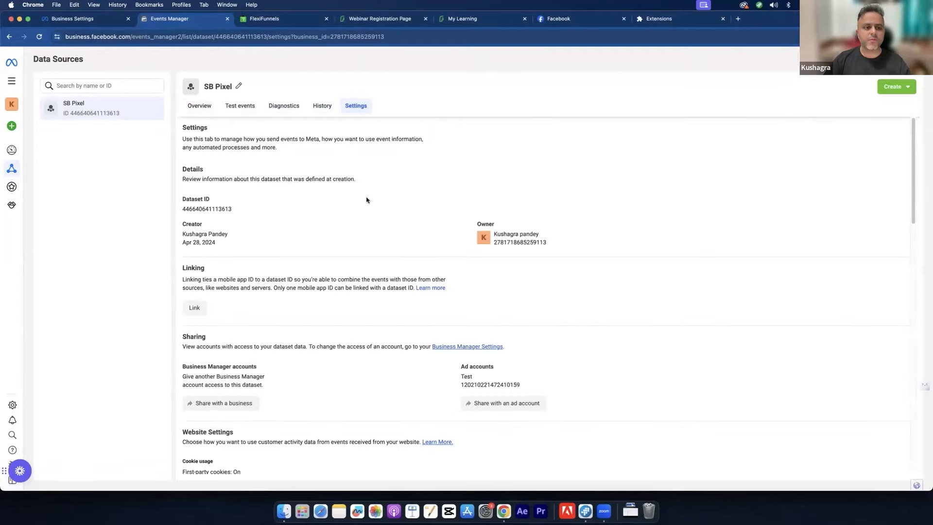
scroll(361, 210, down, 3)
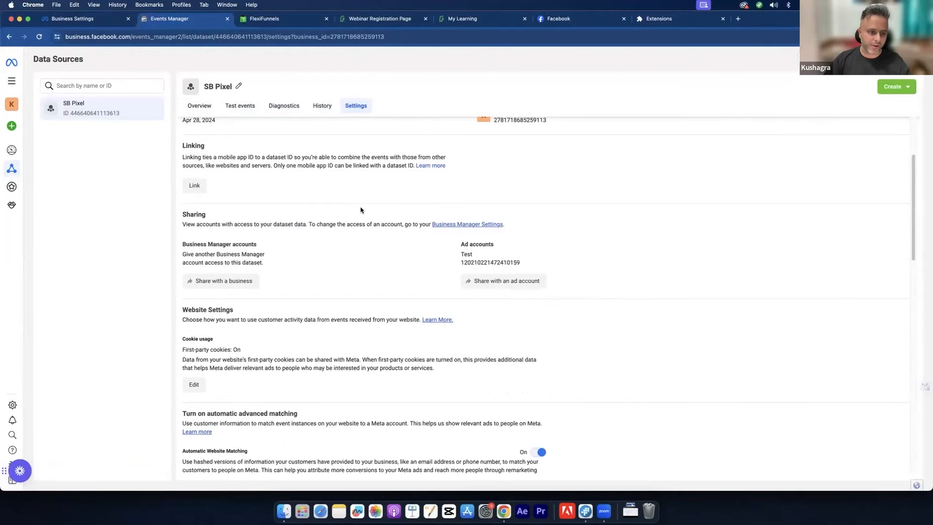
scroll(360, 210, down, 4)
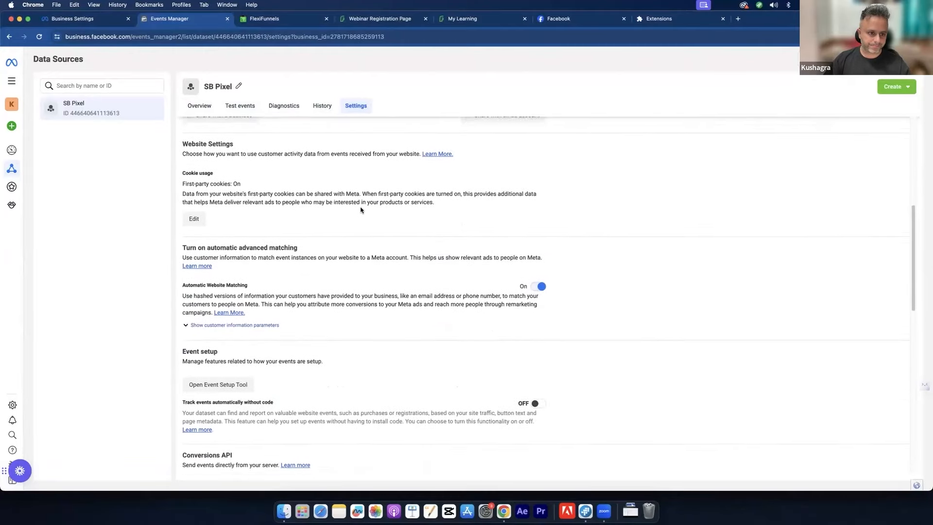
scroll(360, 209, down, 2)
scroll(361, 210, down, 10)
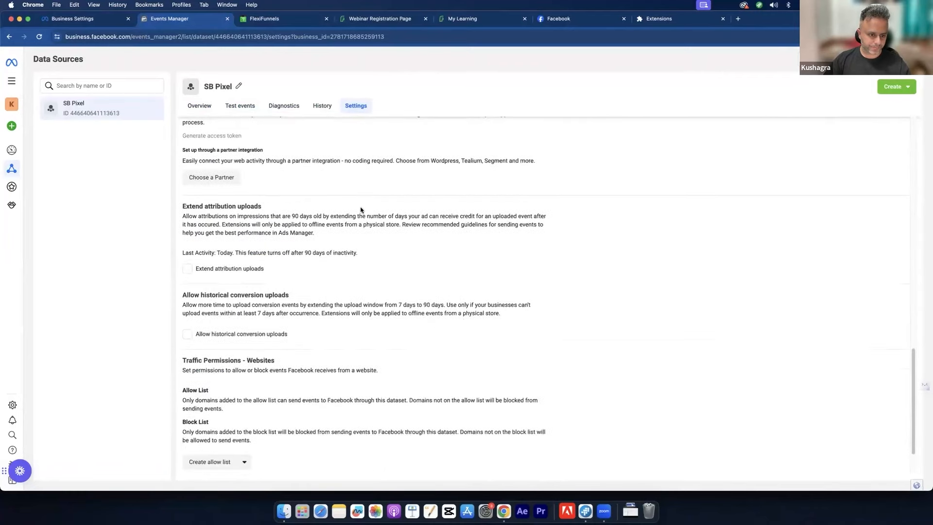
scroll(362, 207, up, 5)
scroll(362, 206, up, 10)
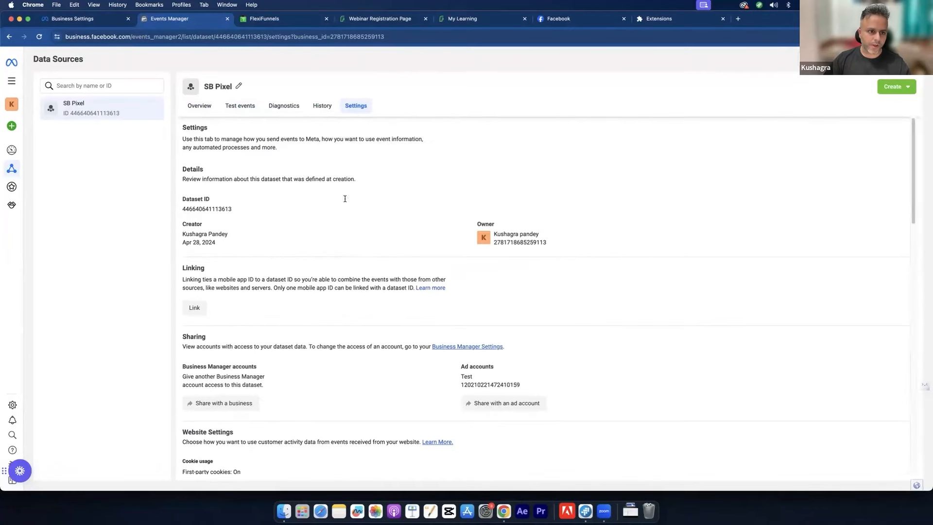
Step: Show the SB Pixel overview, glance at the registration page, and reload the overview for new events
click(200, 105)
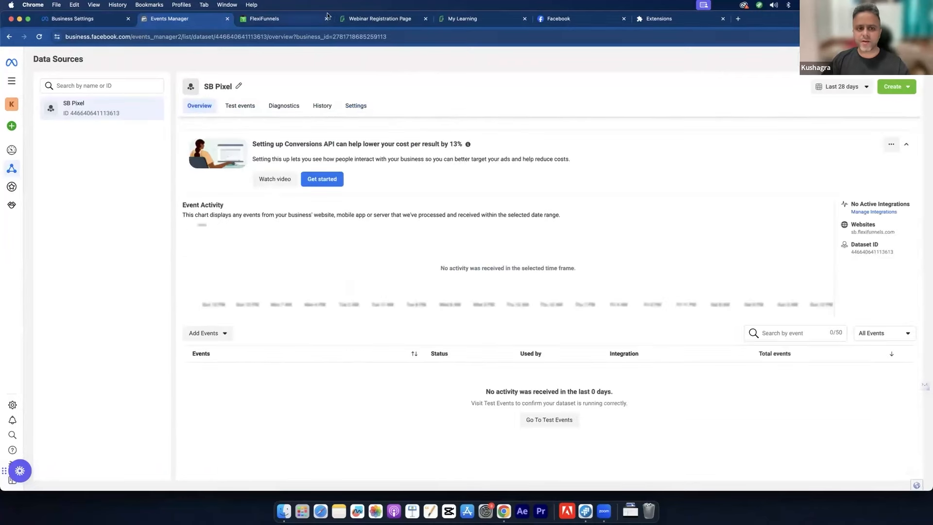
click(363, 20)
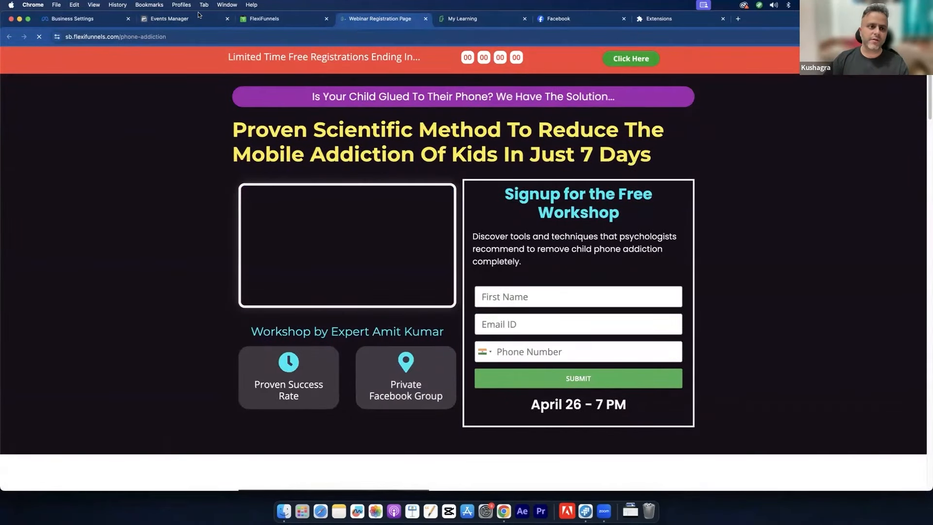
click(194, 18)
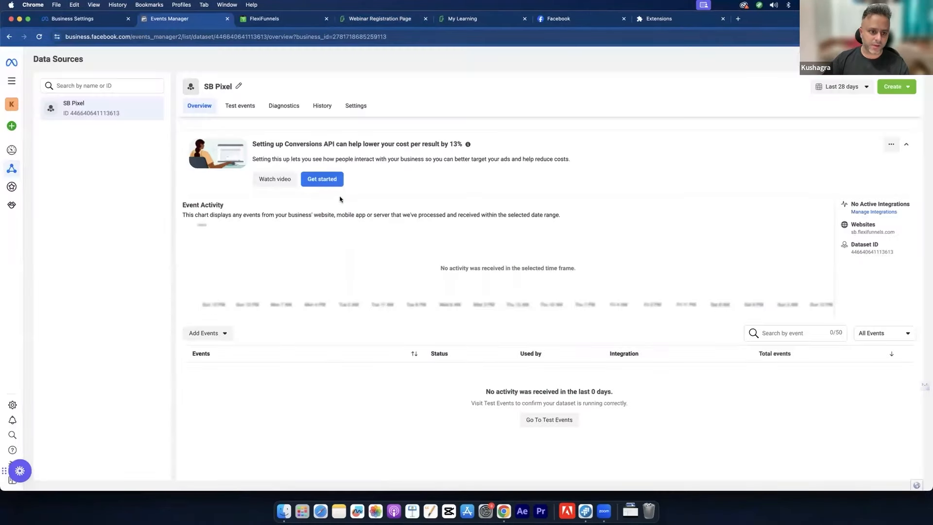
click(41, 36)
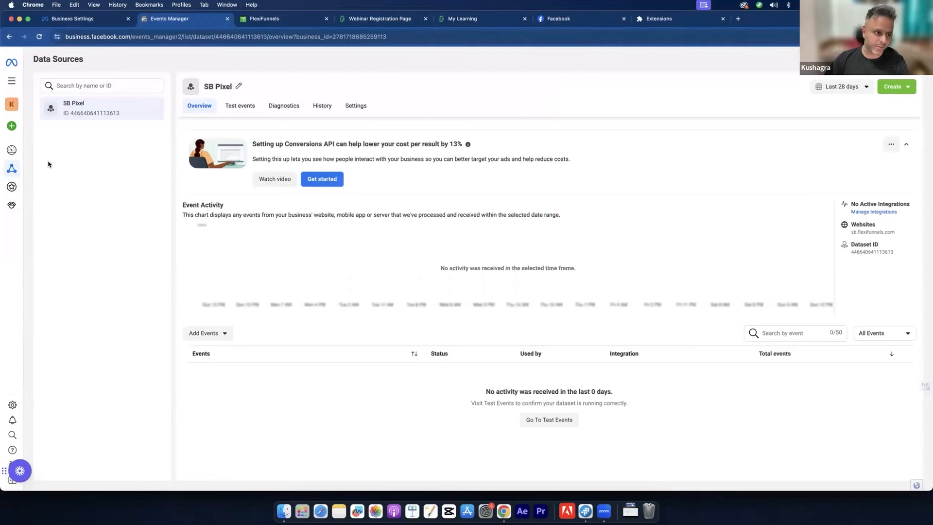
Step: Go to the Audiences page in Ads Manager via All tools
mouse_move(14, 155)
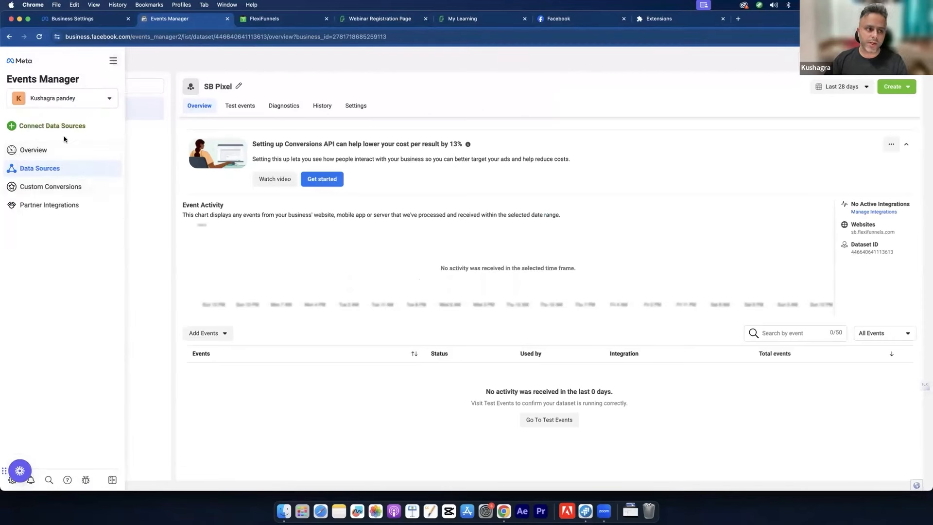
click(113, 60)
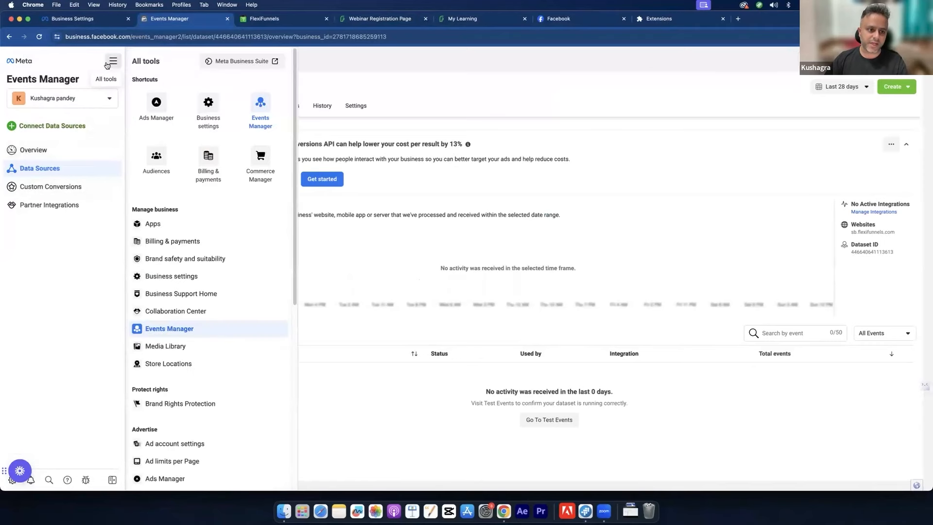
click(155, 155)
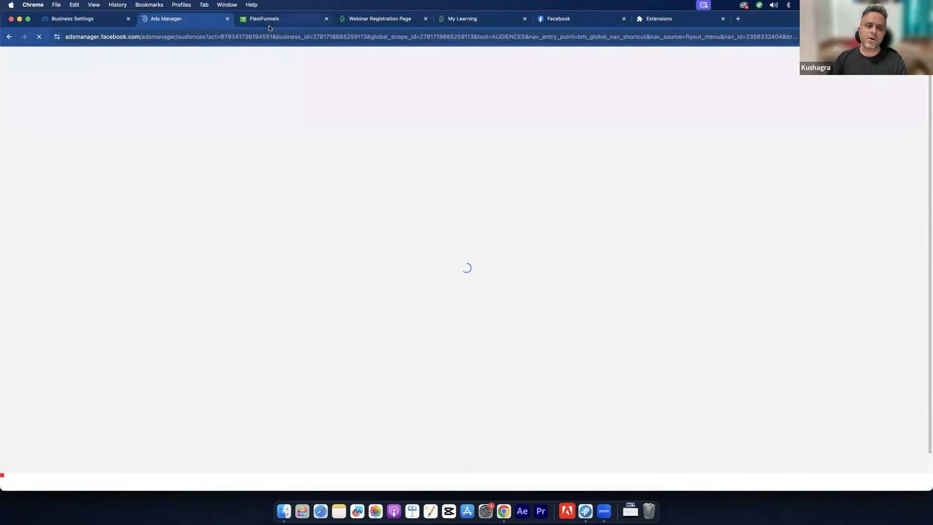
Step: Open the registration page's live URL in a new tab and close the duplicate tab
click(269, 22)
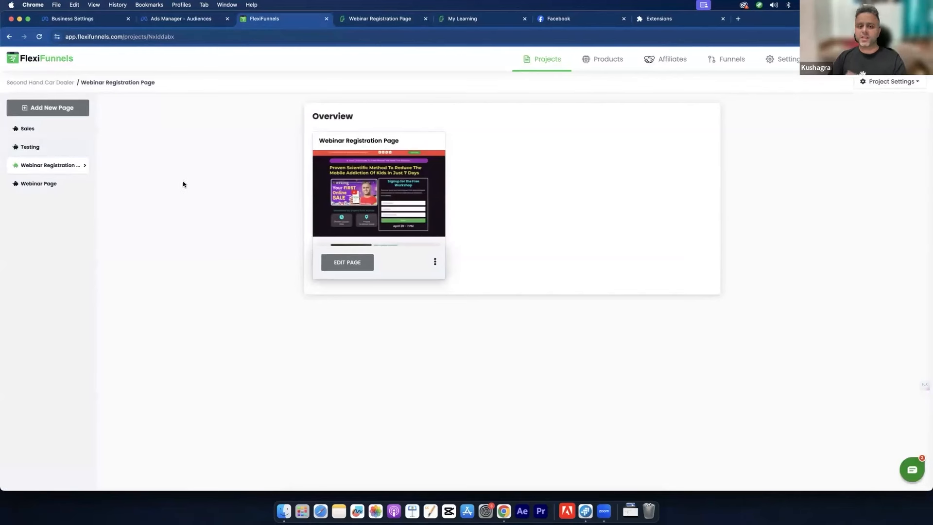
click(434, 260)
click(467, 344)
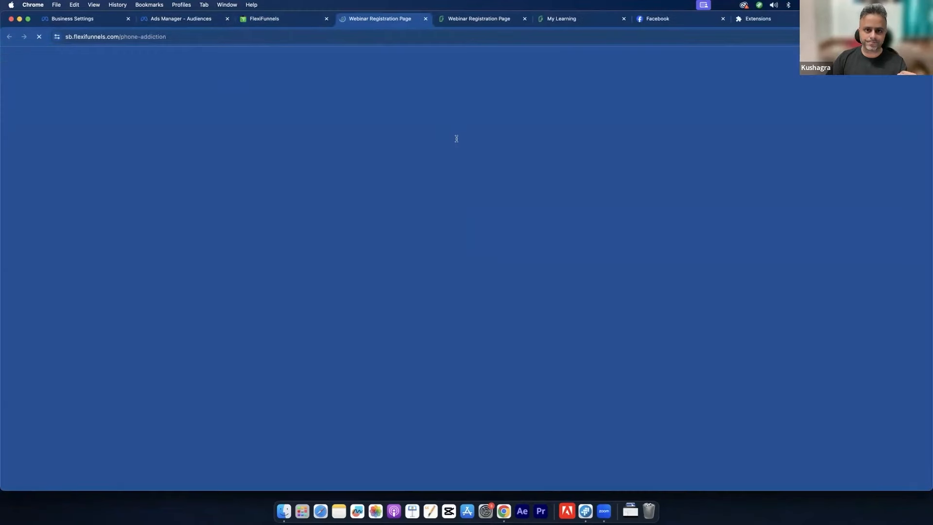
click(468, 22)
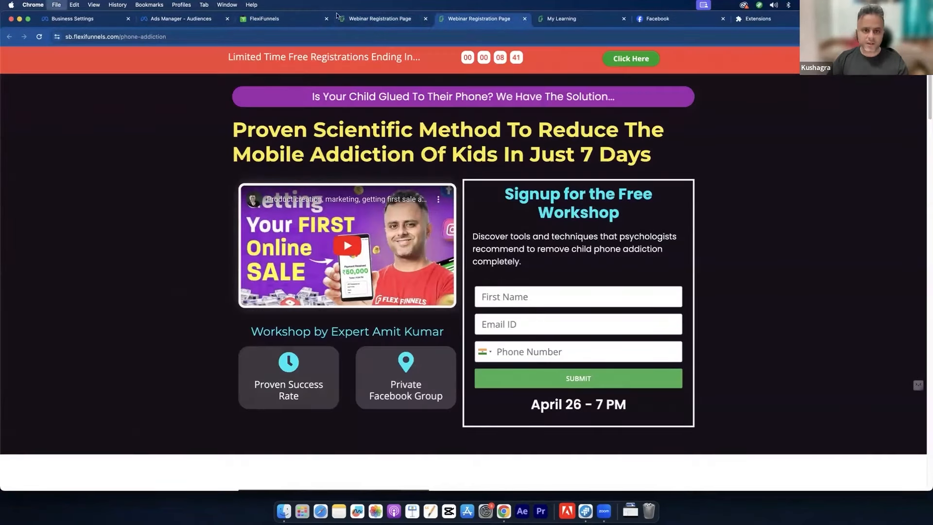
key(super+w)
click(306, 22)
Step: Open the live Webinar Page in its own tab and reorder the tabs after the registration page
click(38, 184)
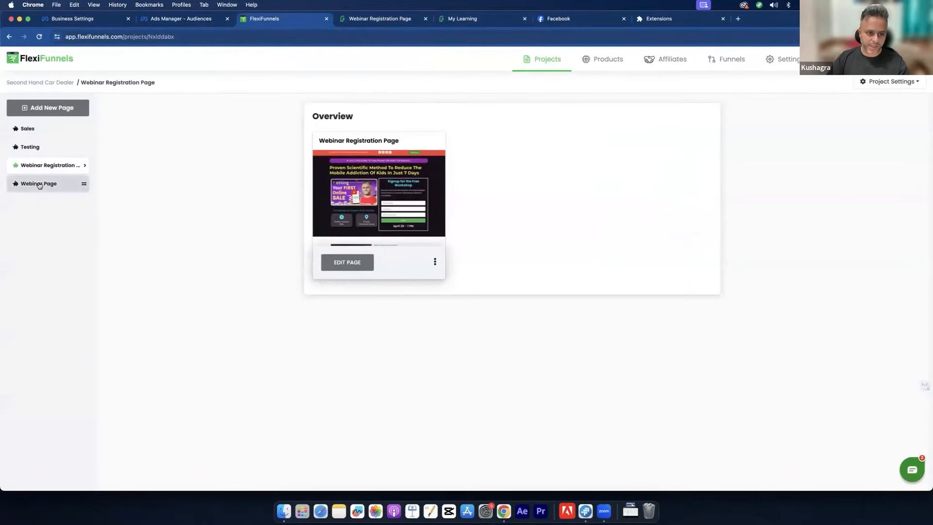
click(435, 263)
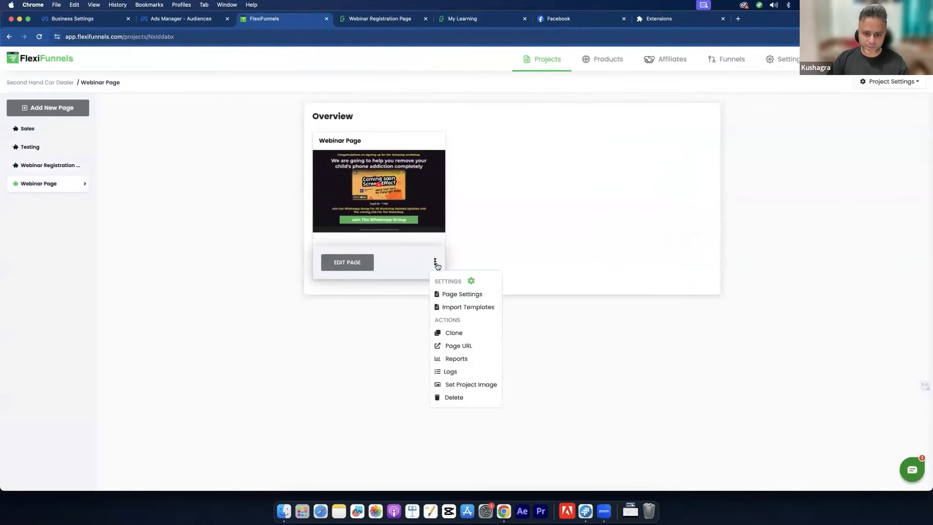
click(457, 346)
drag(469, 19, 413, 13)
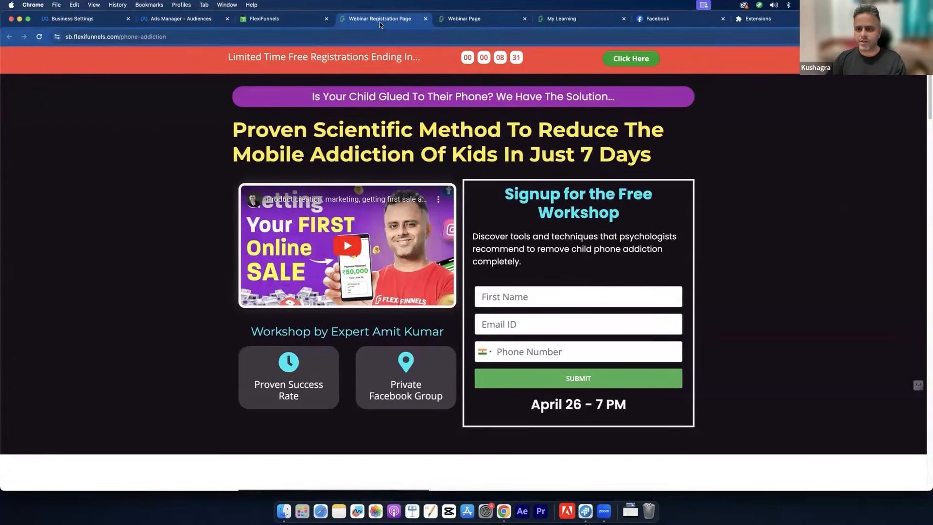
click(461, 18)
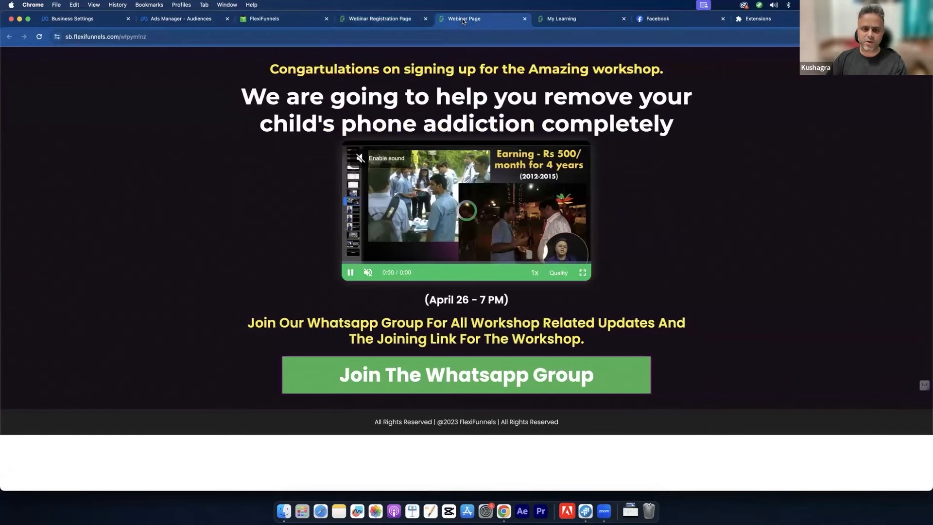
click(280, 18)
click(209, 21)
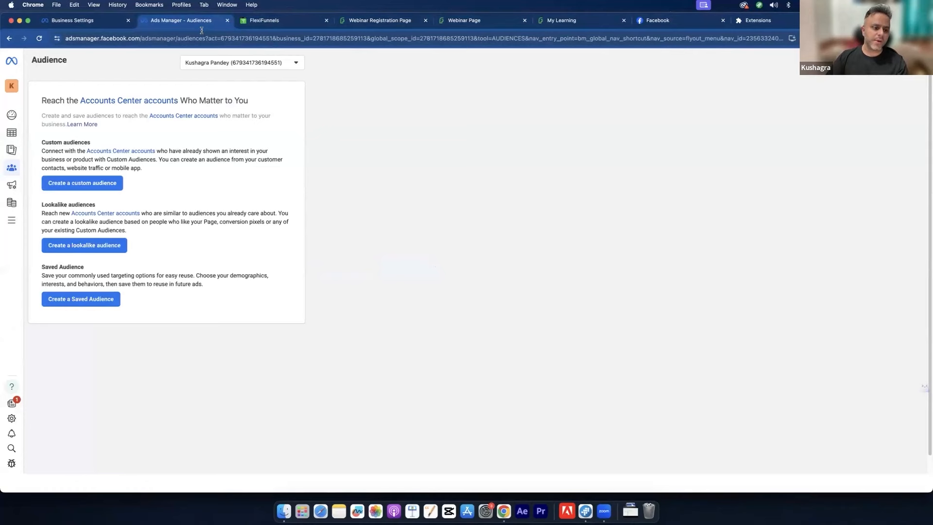
Step: Start a Website custom audience, inspect the default pixel name, then close the pixel dialog
click(85, 181)
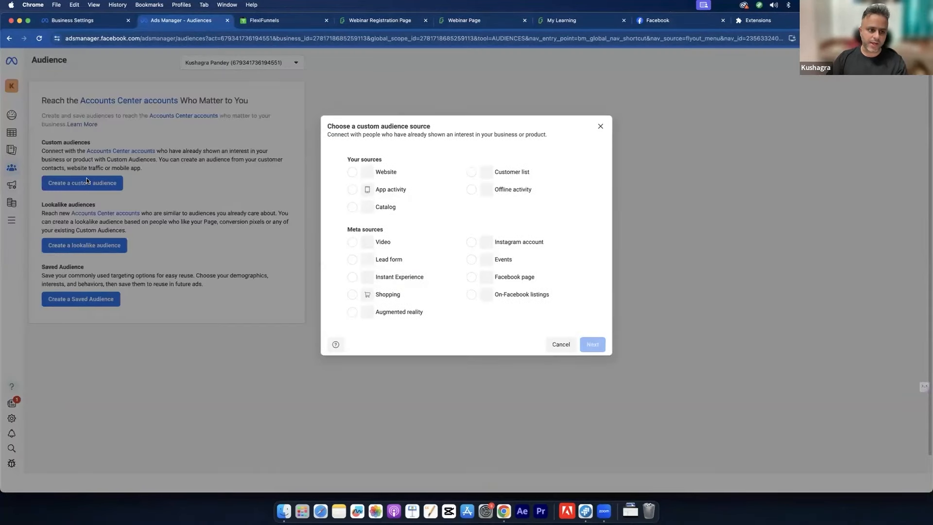
click(377, 171)
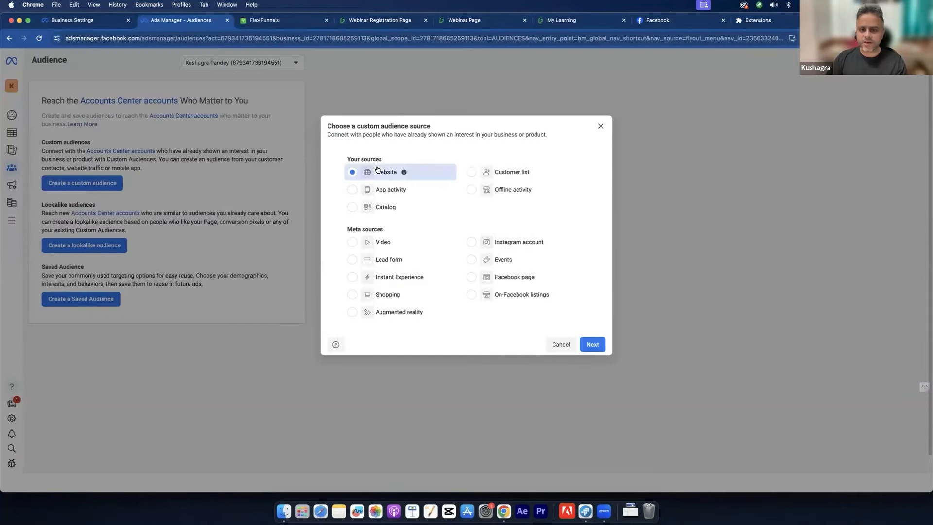
click(583, 343)
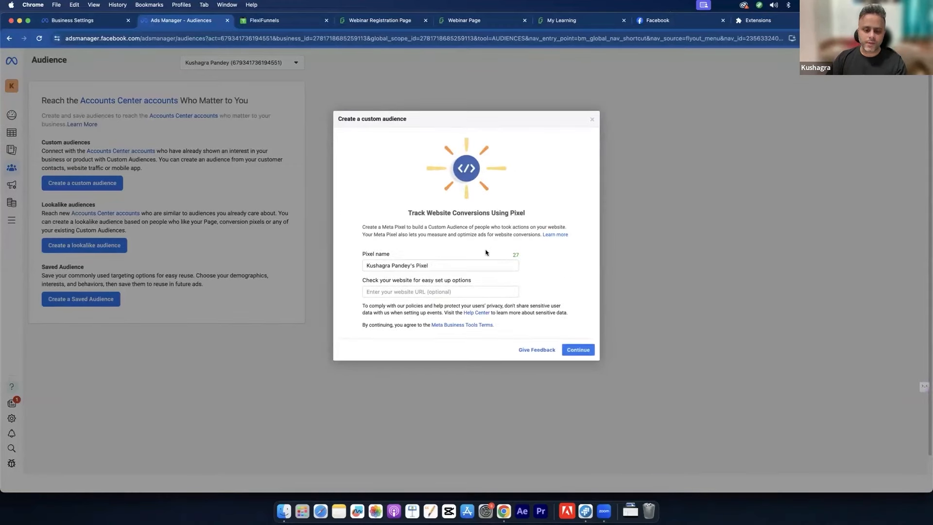
click(429, 265)
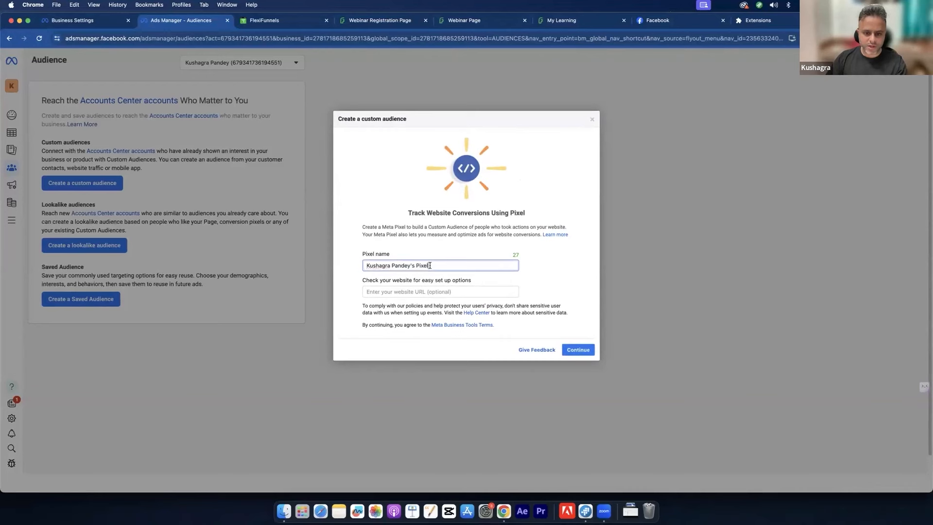
drag(429, 265, 364, 265)
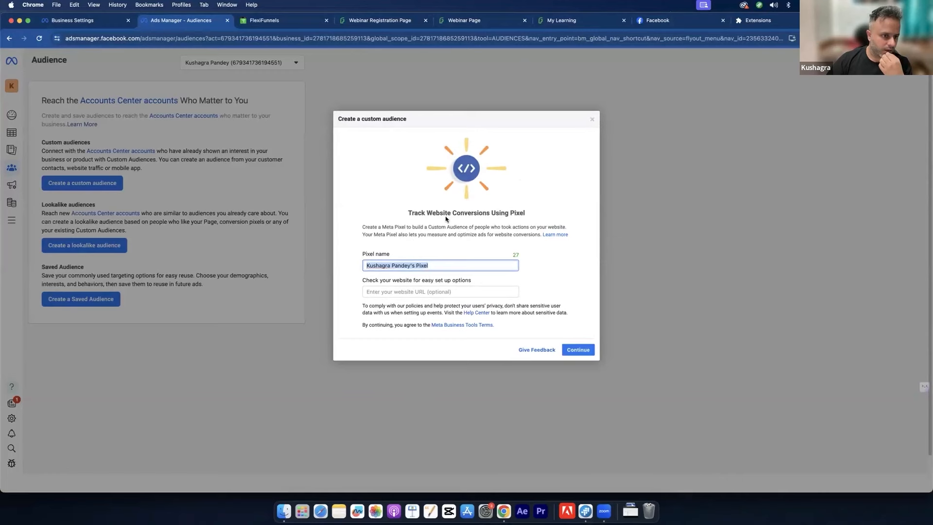
click(592, 119)
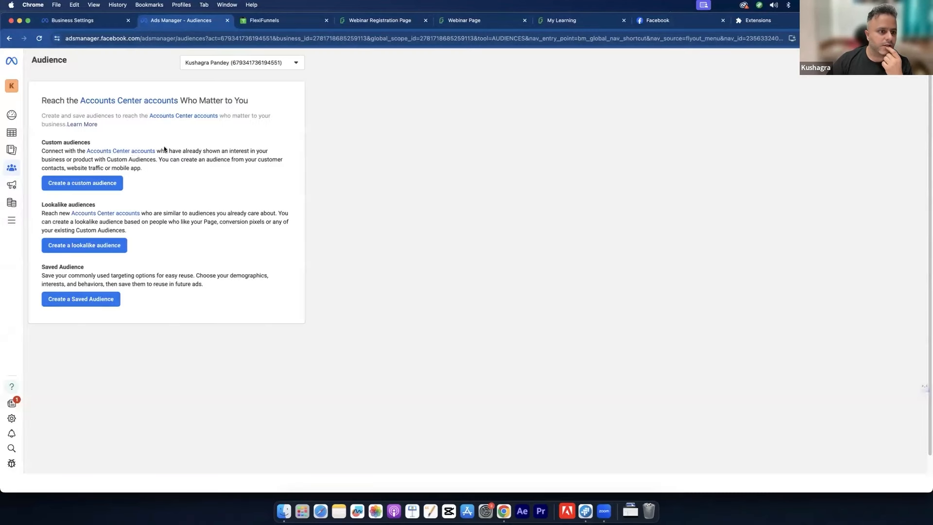
Step: Read the Accounts Center help, then restart the Website custom audience up to pixel setup
click(133, 152)
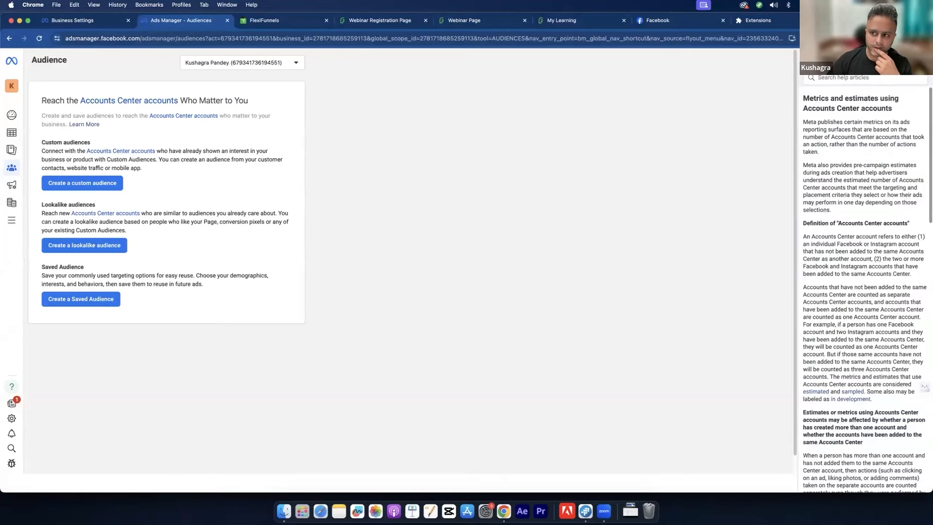
click(922, 59)
click(101, 183)
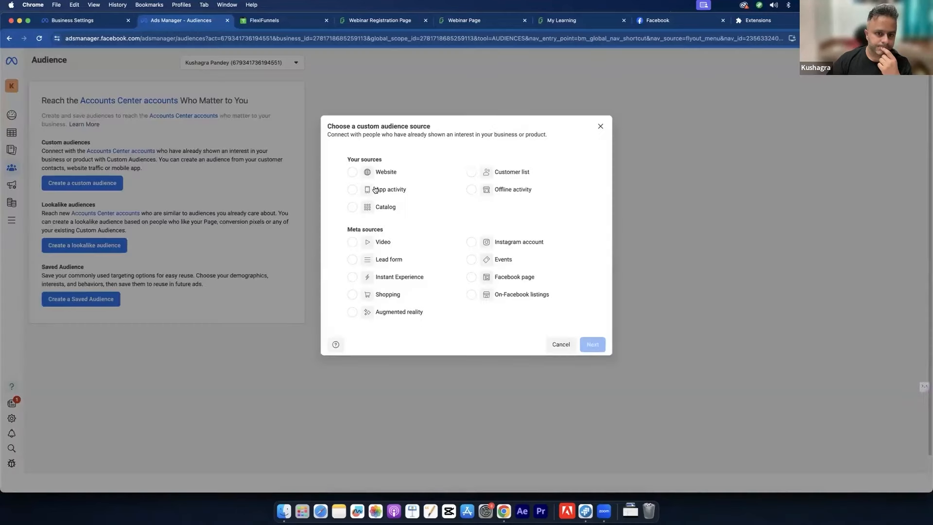
click(386, 171)
click(588, 344)
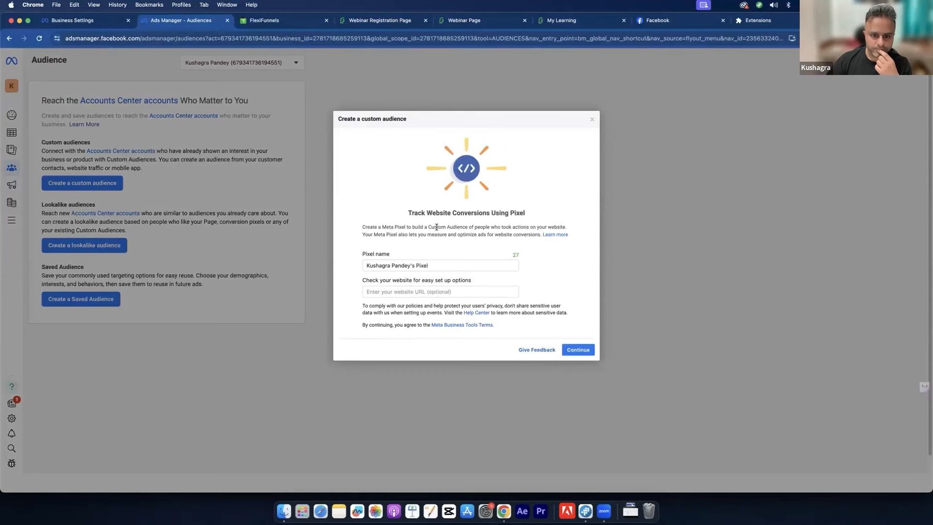
drag(437, 227, 458, 235)
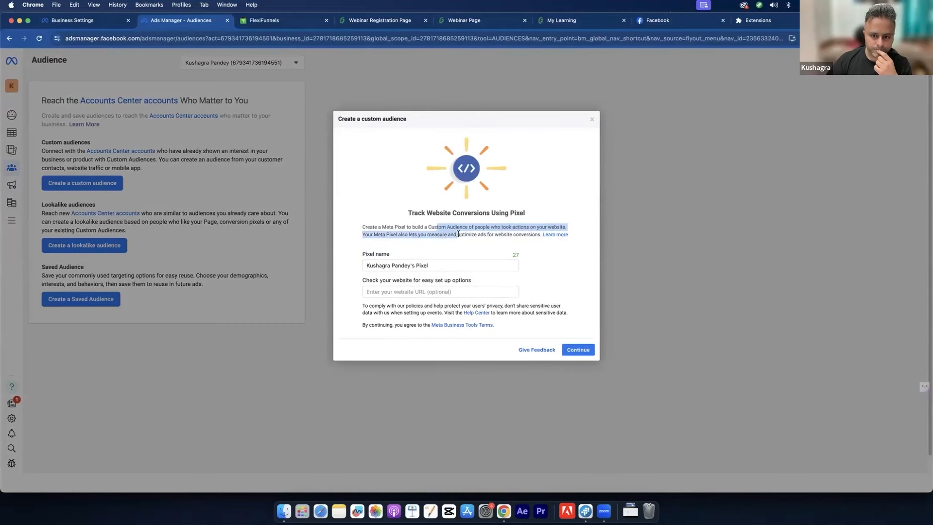
Step: Name the pixel 'SB Pixel' and continue
triple_click(431, 264)
text(SB)
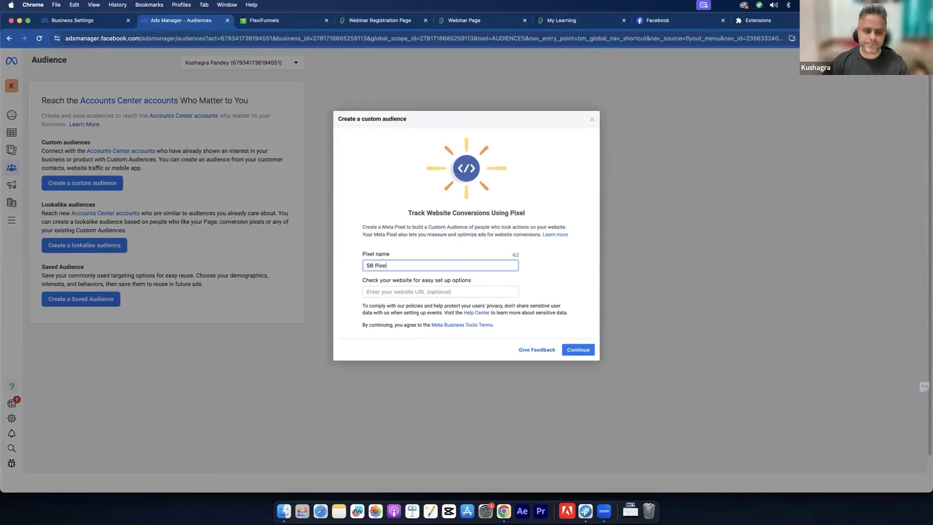
click(579, 349)
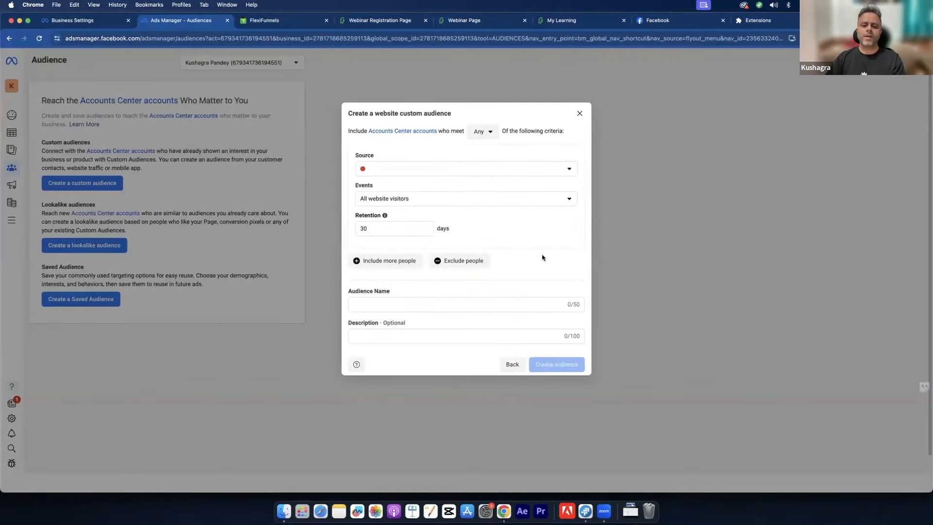
Step: Check the audience's pixel, close the website audience setup, and go to the SB Pixel dataset
click(542, 177)
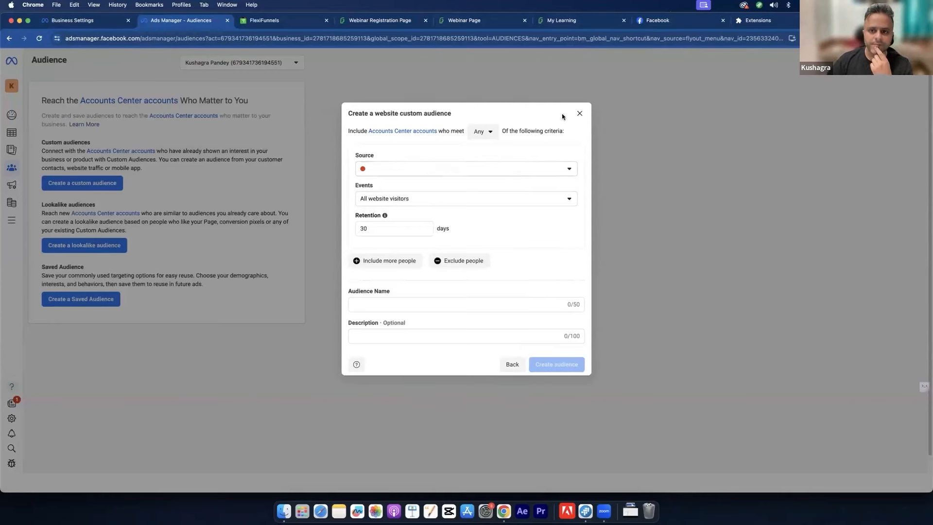
click(580, 113)
click(80, 21)
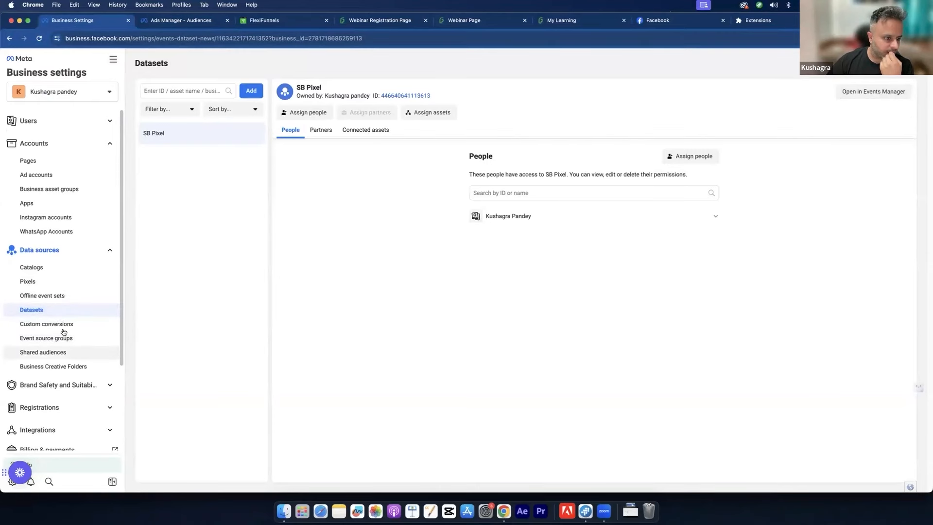
Step: Browse the Catalogs, Pixels, Offline event sets and Datasets pages, cancelling Add Assets for SB Pixel
click(49, 268)
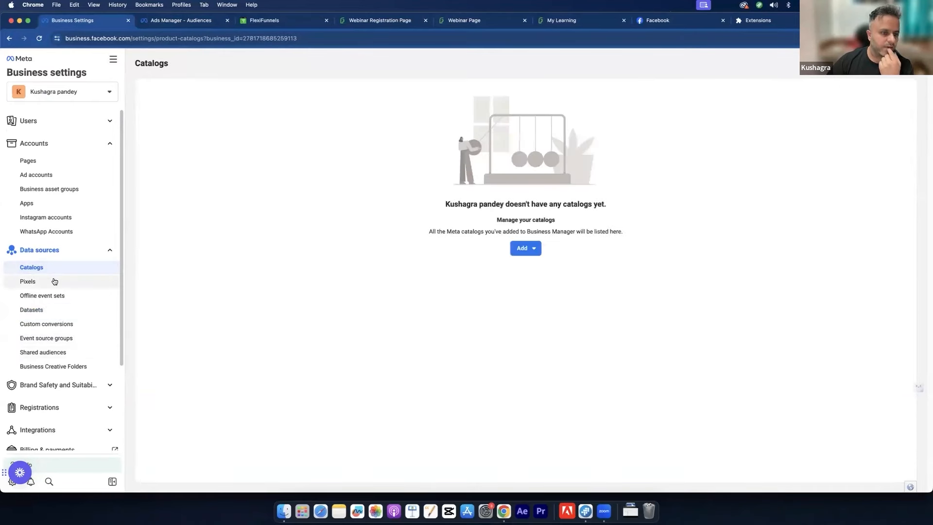
click(52, 281)
click(60, 300)
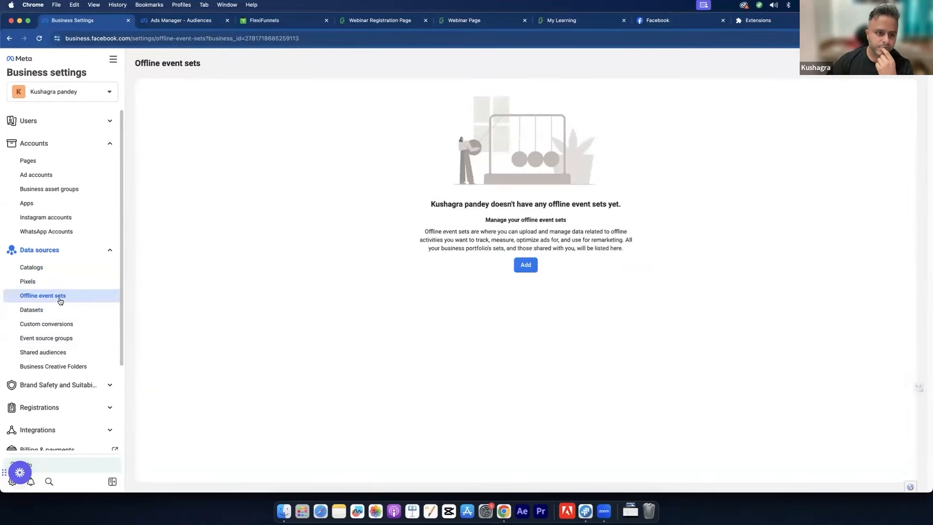
click(60, 309)
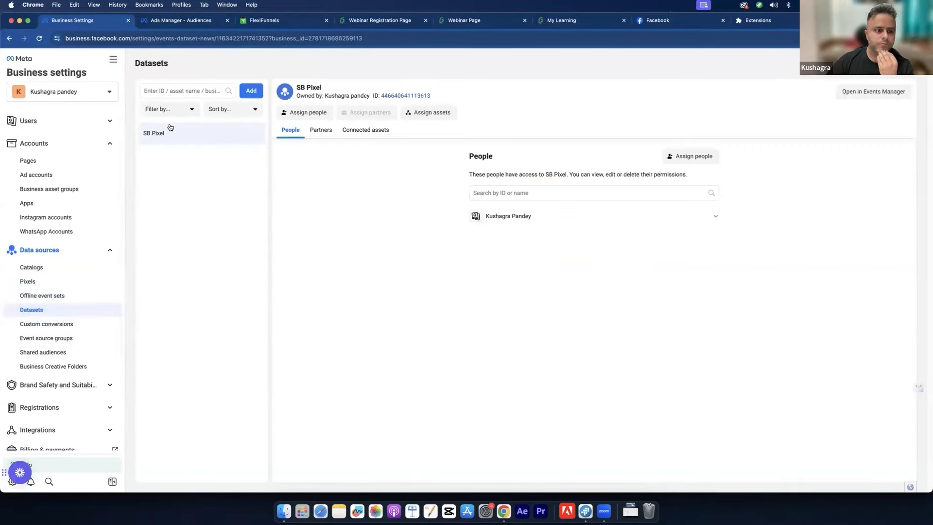
click(251, 91)
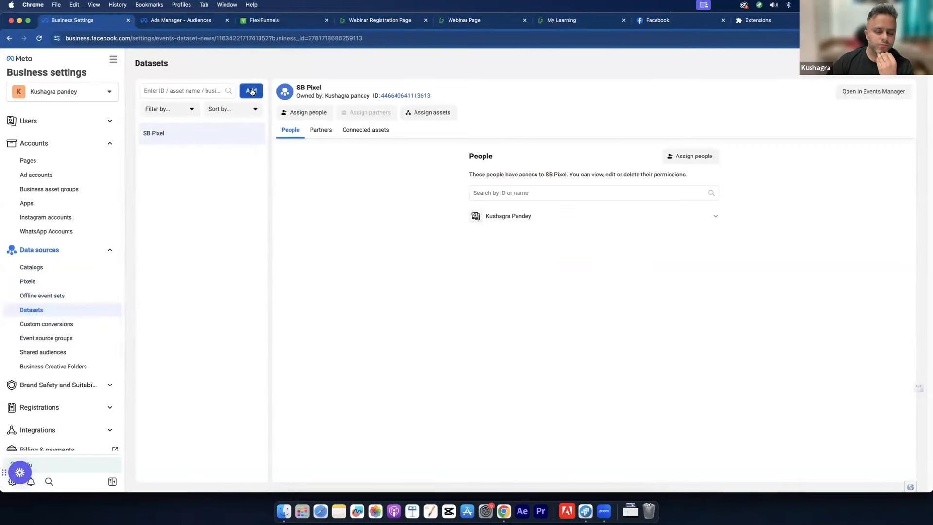
click(423, 115)
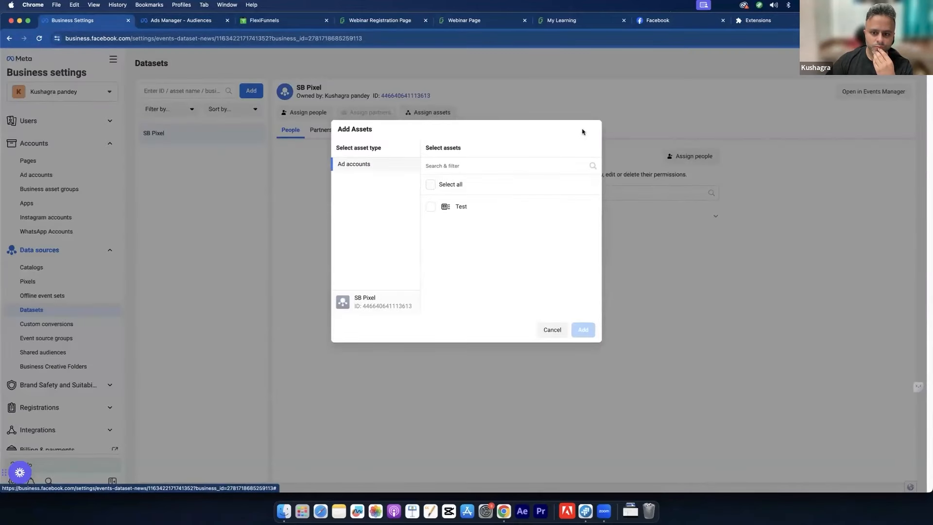
click(552, 329)
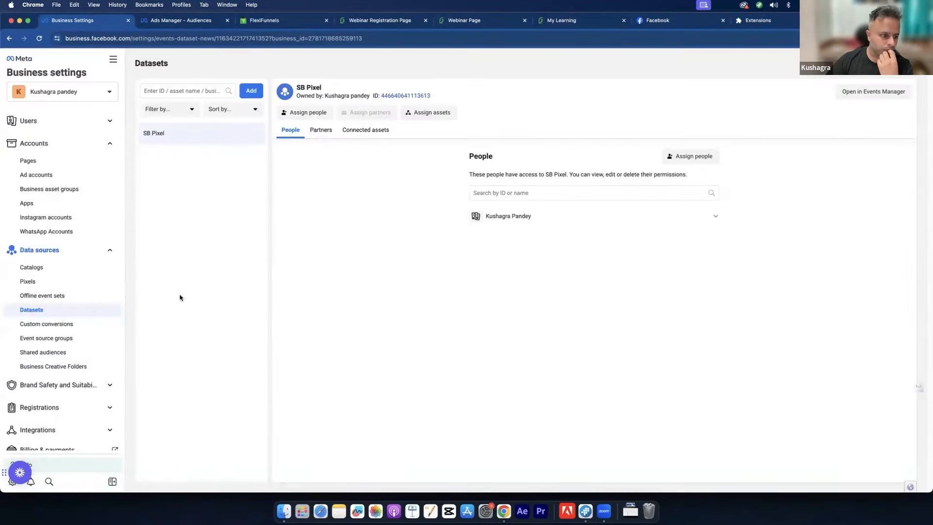
Step: Check the portfolio's custom conversions and shared audiences, which list none
click(71, 325)
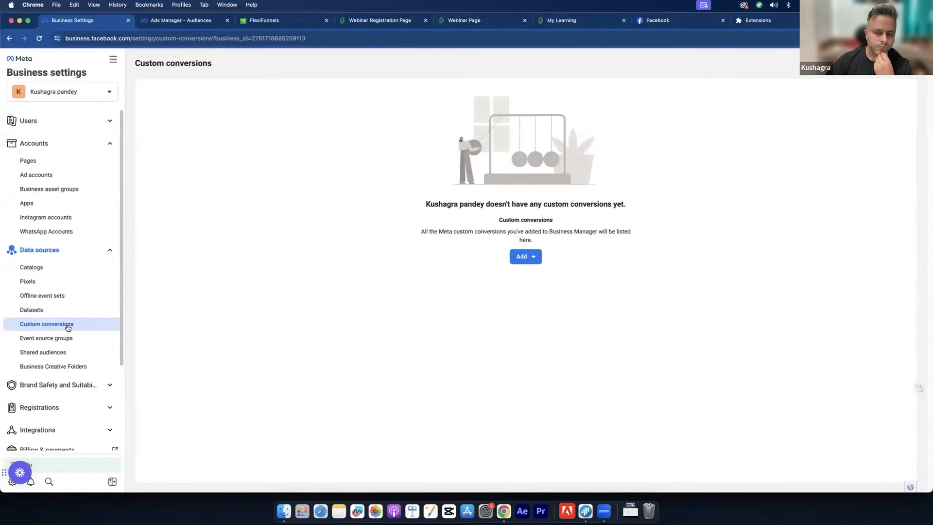
scroll(67, 333, down, 1)
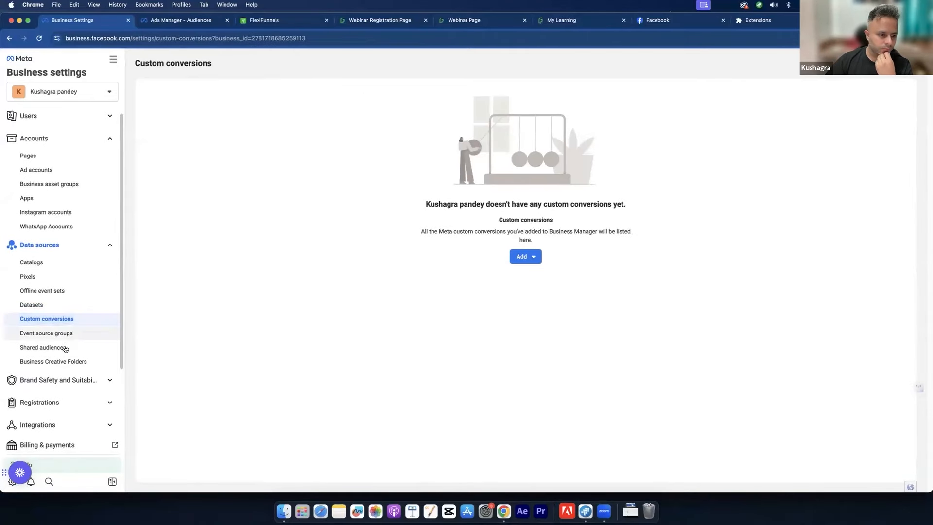
click(65, 348)
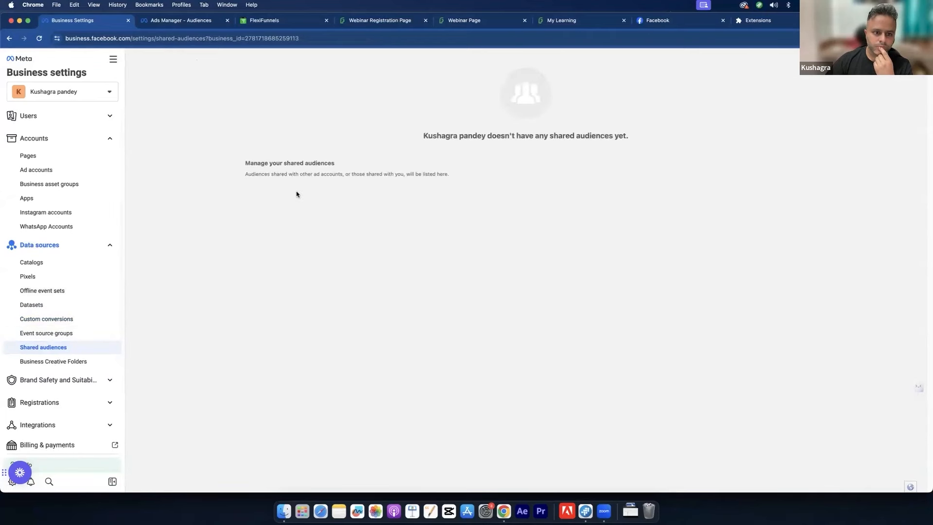
scroll(65, 343, down, 5)
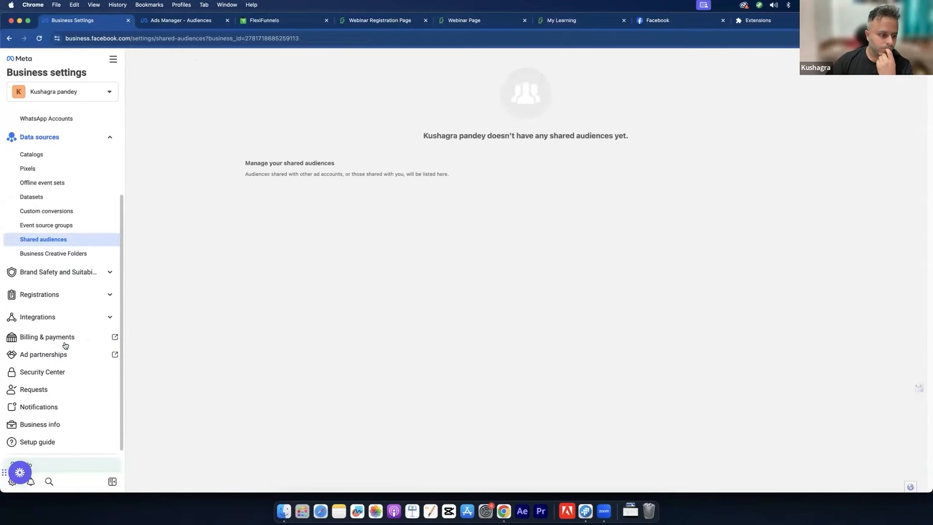
scroll(65, 346, up, 5)
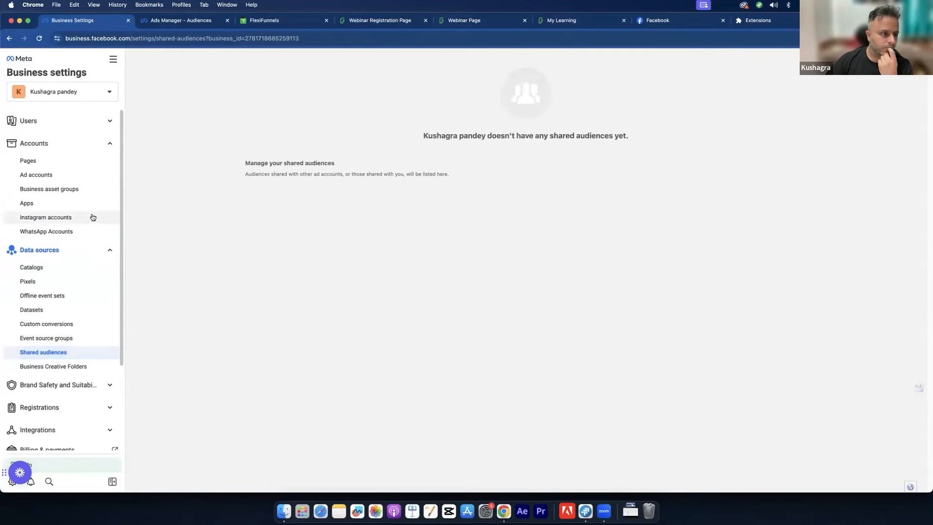
Step: Expand the user settings, brand safety, registrations and integrations sections, and close the Billing page
click(81, 120)
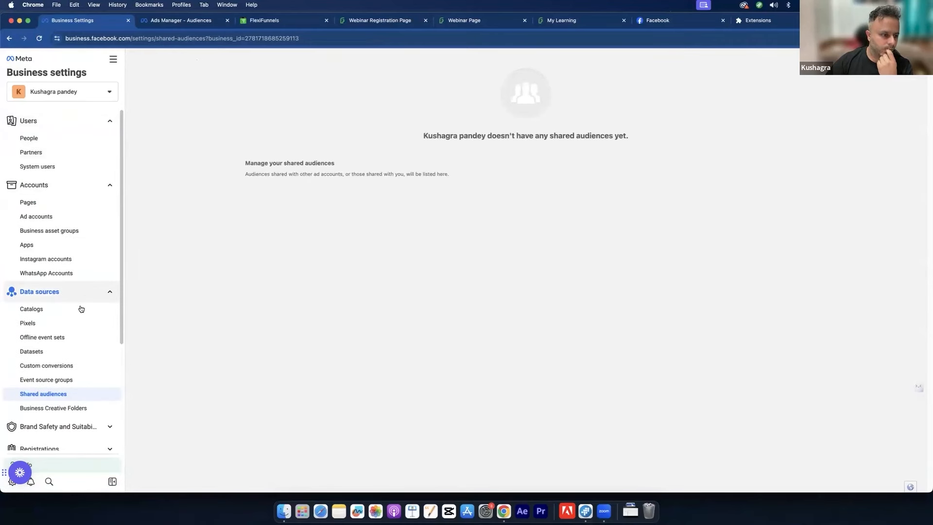
scroll(79, 316, down, 5)
click(75, 276)
click(68, 320)
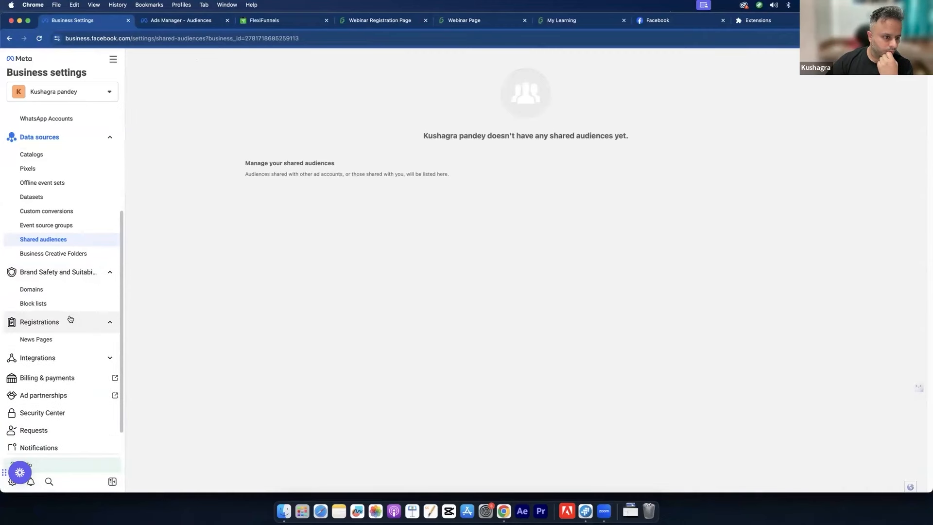
click(65, 357)
scroll(65, 348, down, 2)
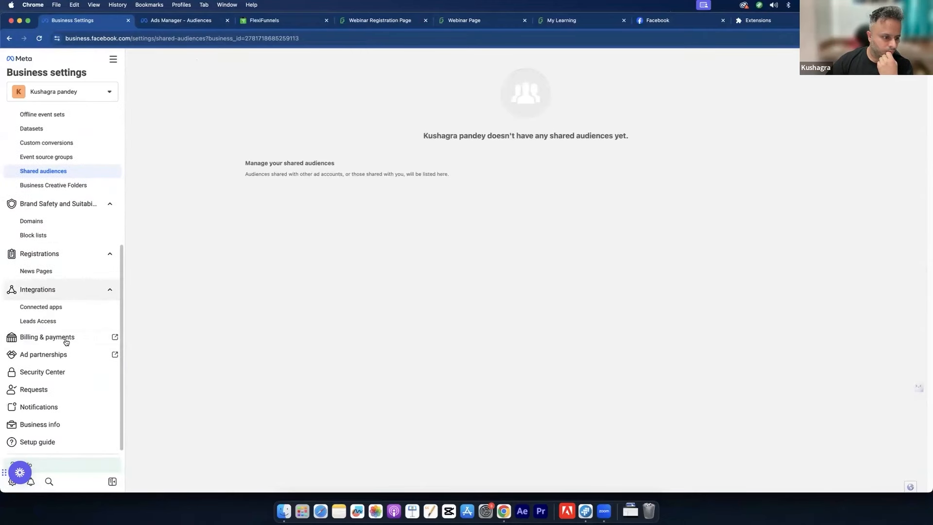
click(65, 341)
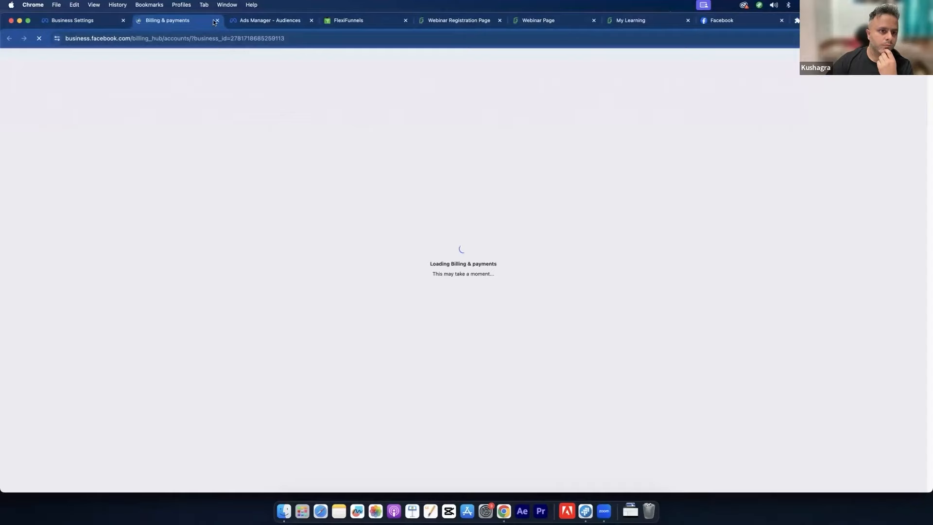
click(215, 21)
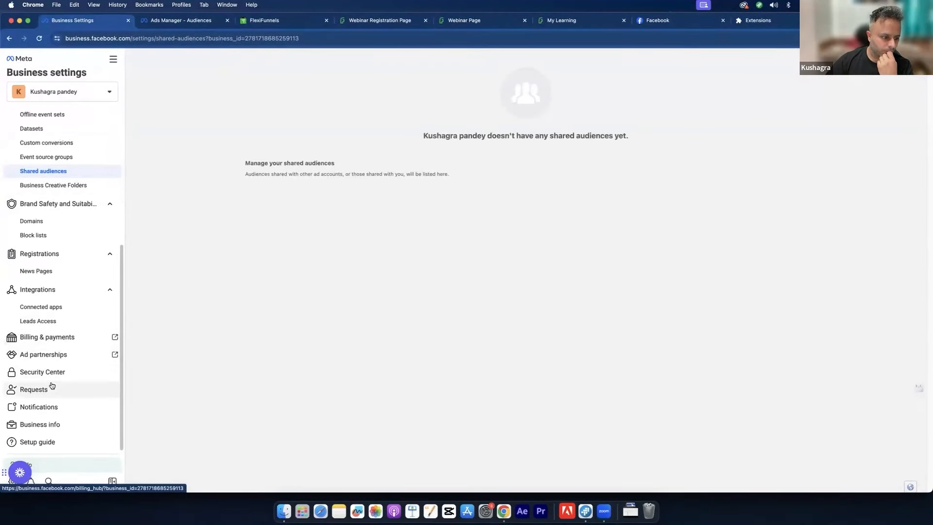
click(178, 26)
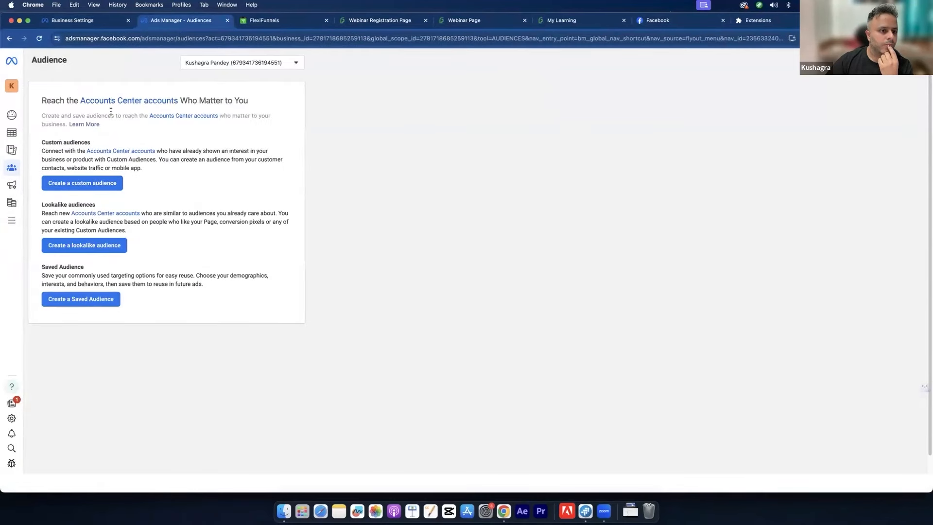
Step: Read and close the Accounts Center help article
click(155, 107)
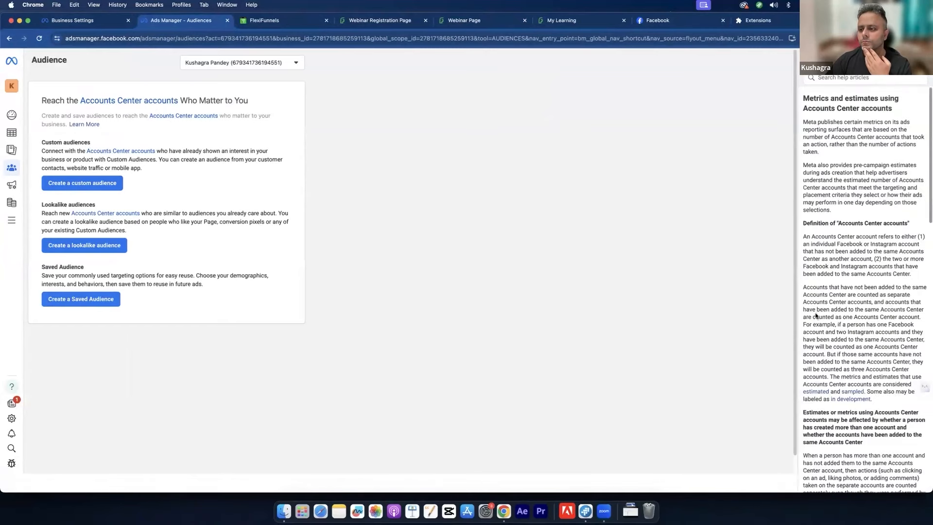
scroll(883, 257, down, 15)
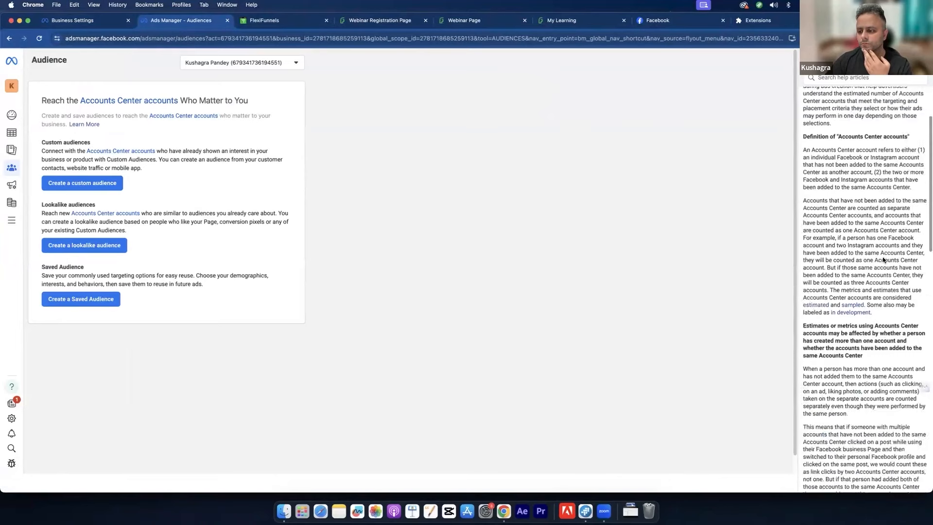
scroll(882, 257, up, 5)
scroll(883, 257, up, 10)
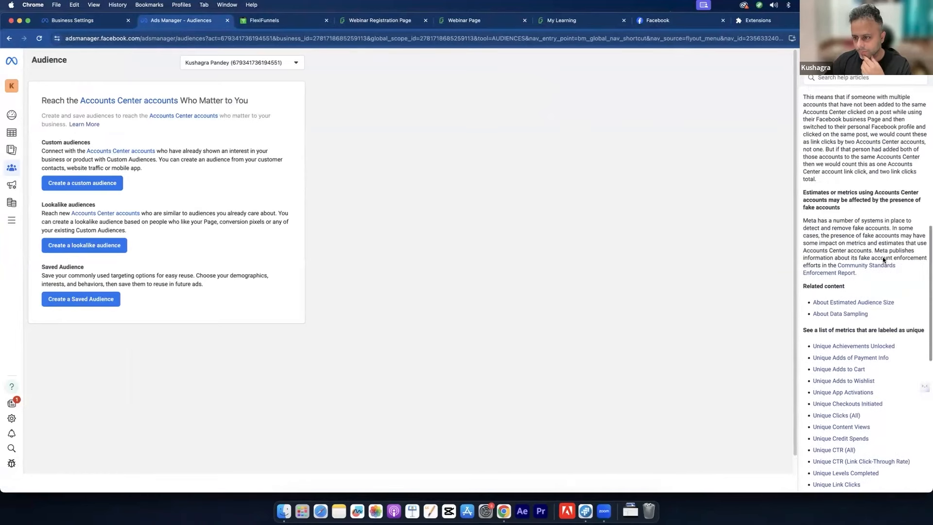
scroll(856, 208, up, 3)
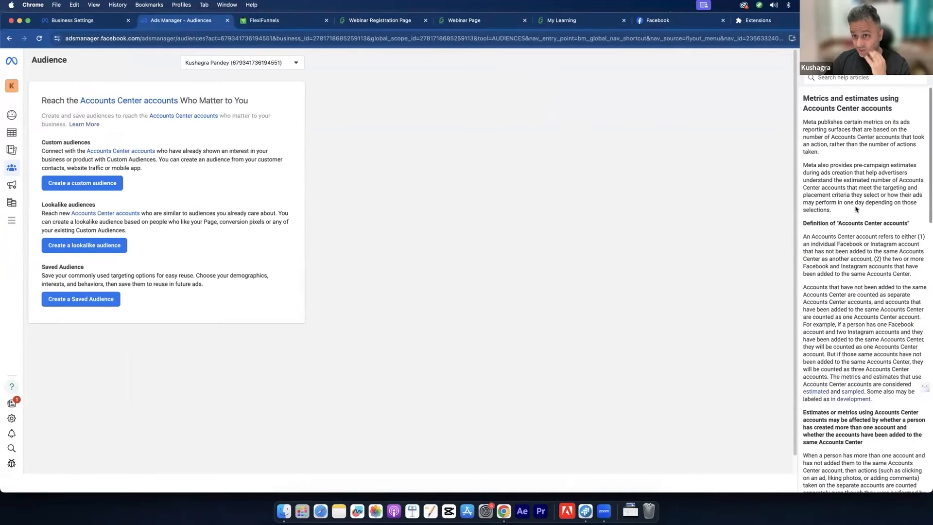
click(921, 60)
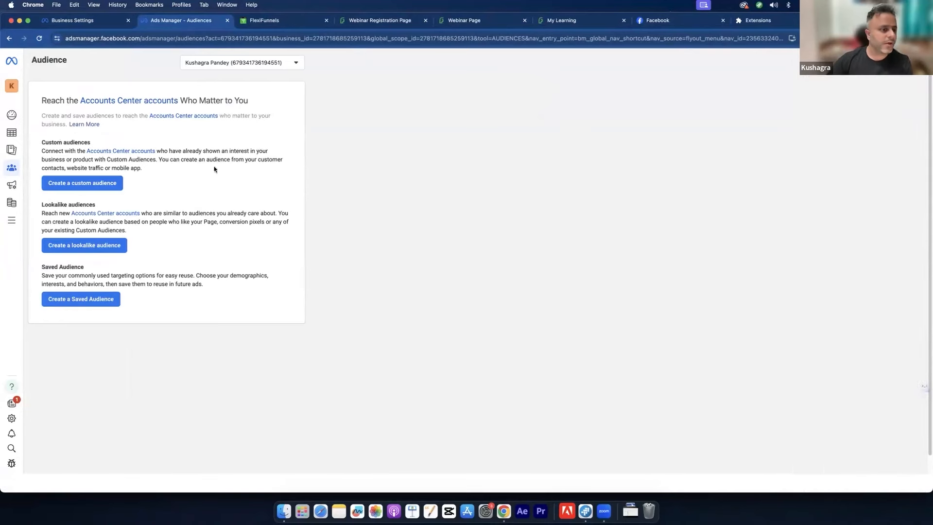
Step: Start a Website custom audience targeting people who visited specific web pages
click(88, 188)
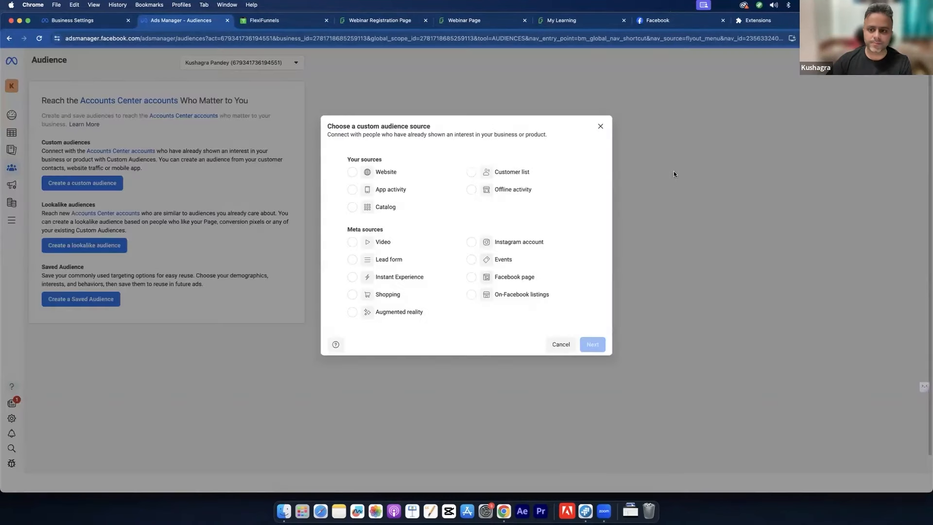
click(395, 171)
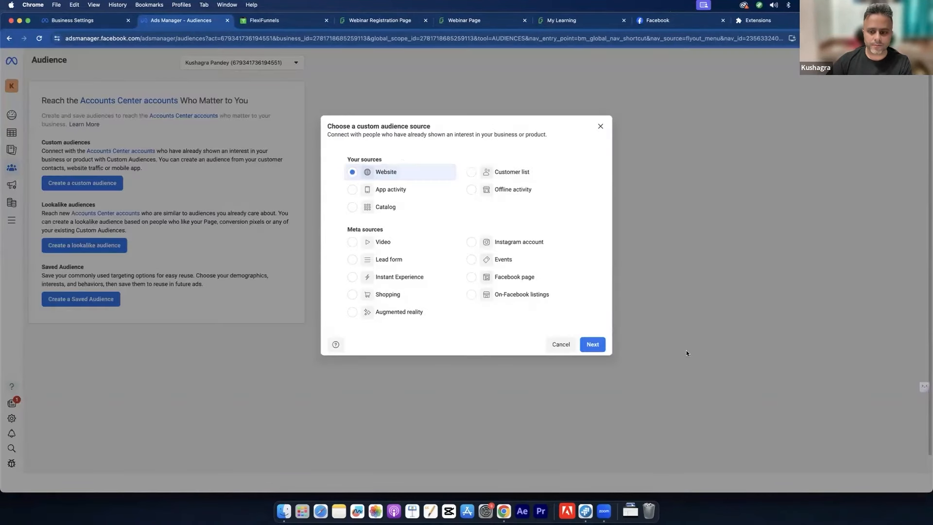
click(599, 341)
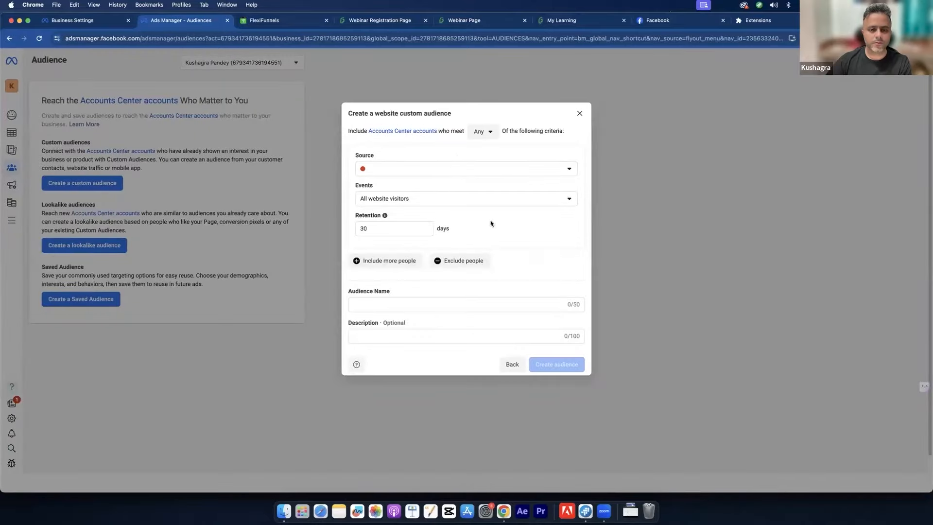
click(452, 171)
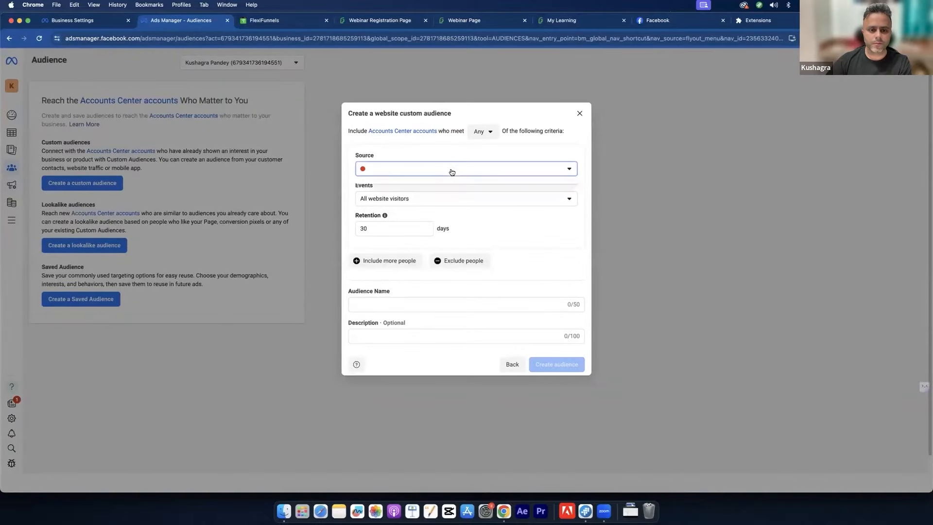
click(452, 173)
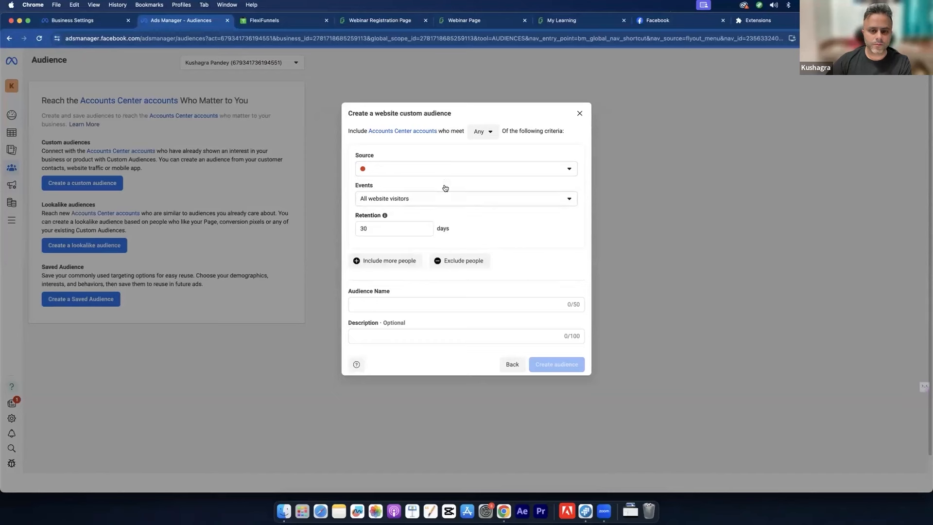
click(445, 193)
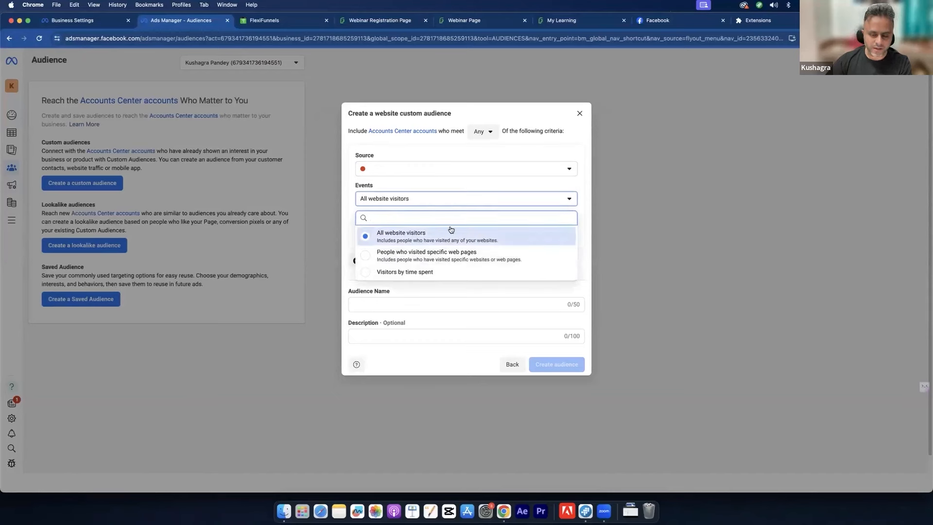
click(463, 257)
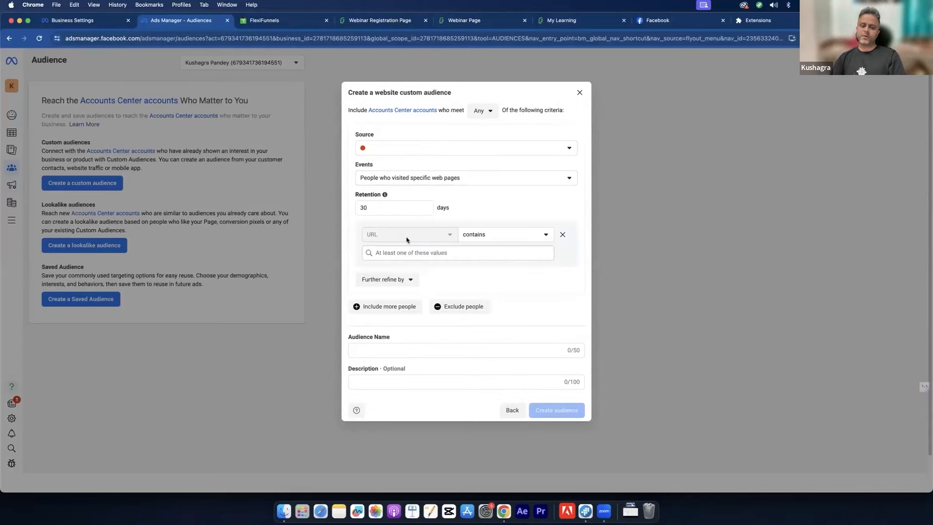
Step: Set URL contains to the copied registration page URL with a 30-day retention
click(394, 22)
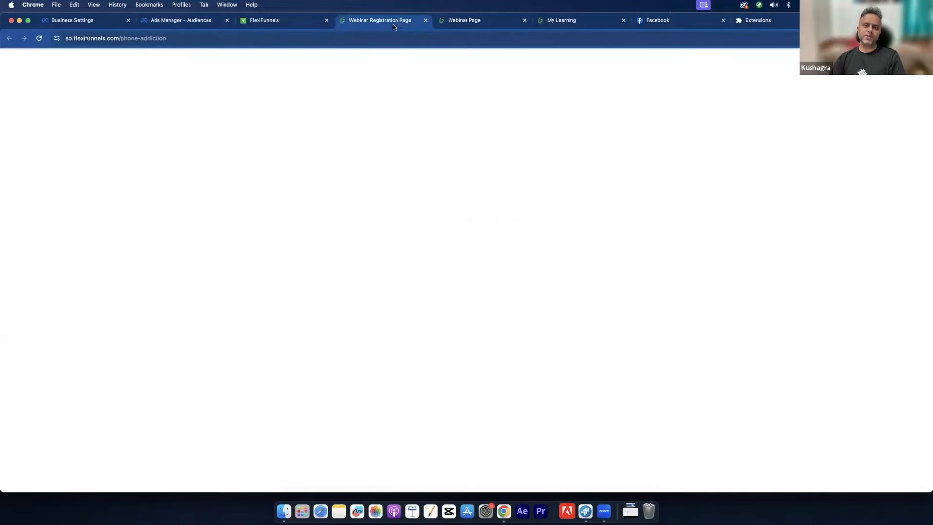
click(241, 36)
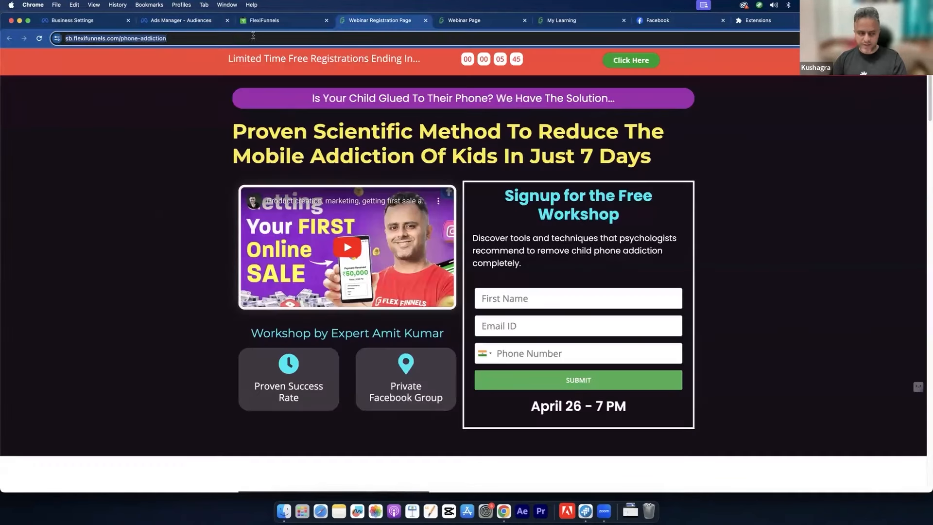
key(super+c)
click(187, 20)
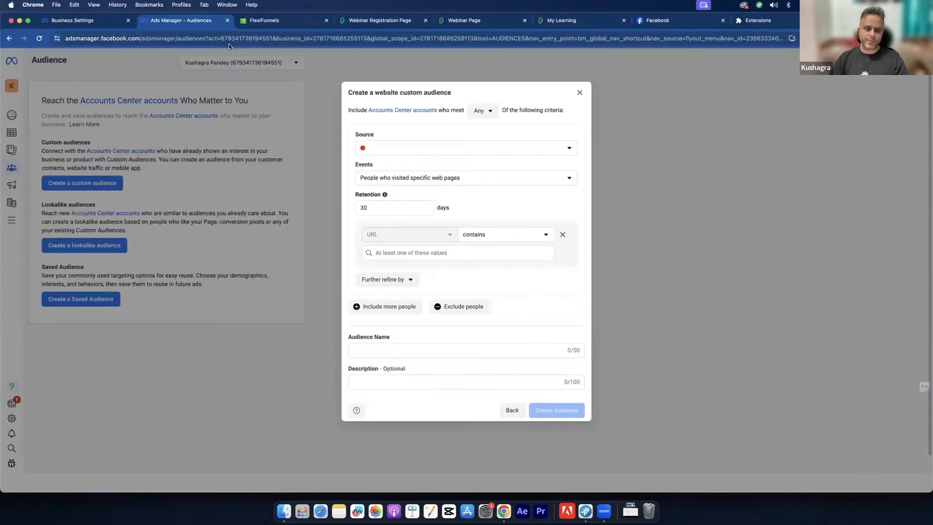
click(429, 255)
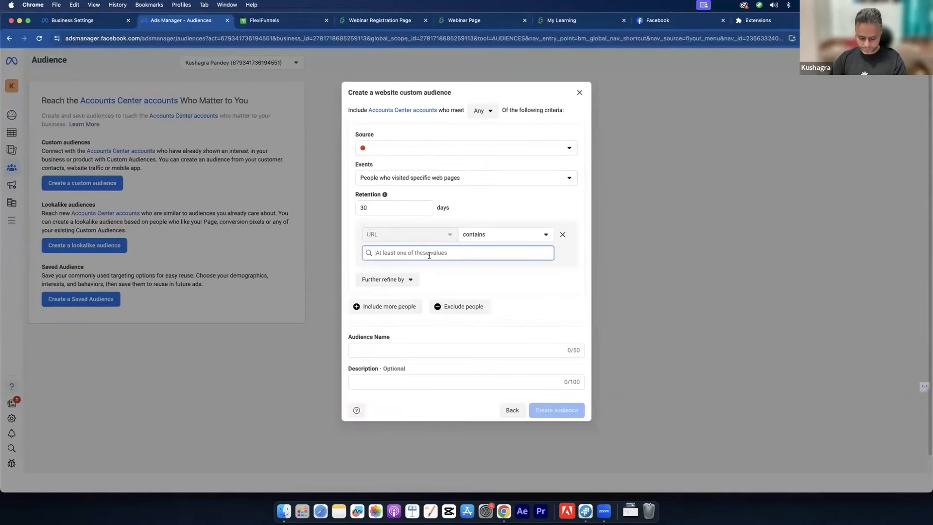
key(super+v)
click(476, 273)
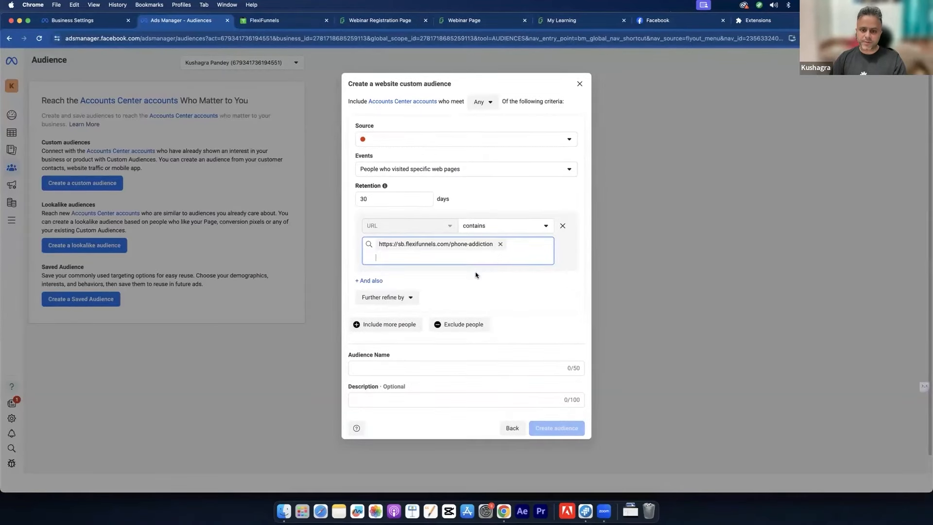
click(388, 201)
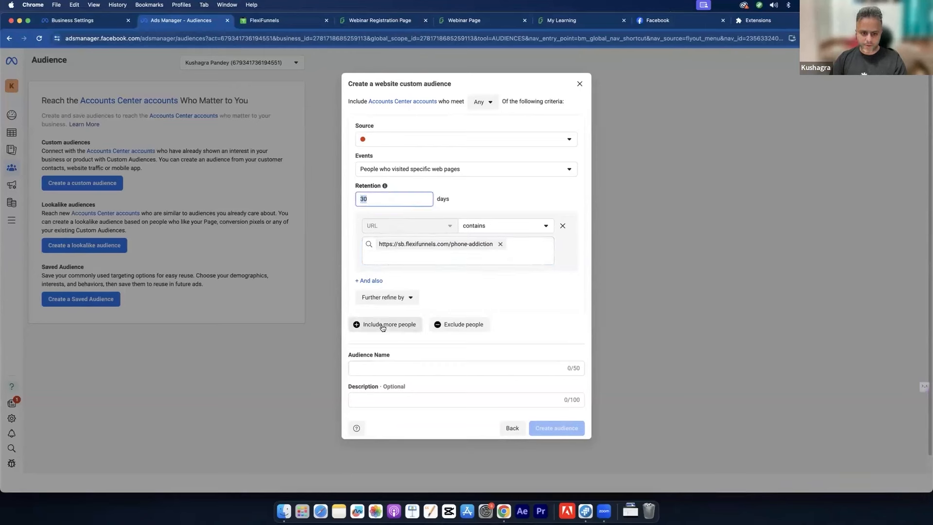
Step: Name the audience 'Phone addiction Webinar registration' and create it
click(377, 369)
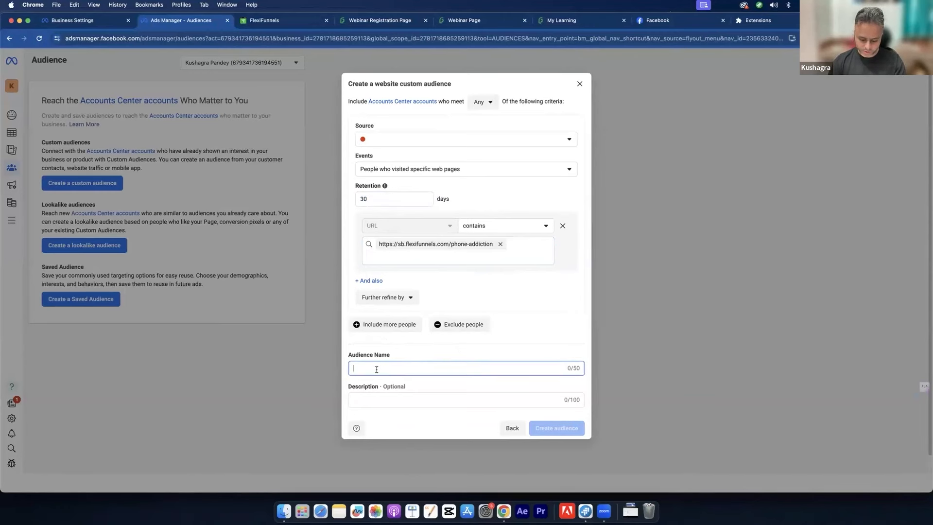
text(P)
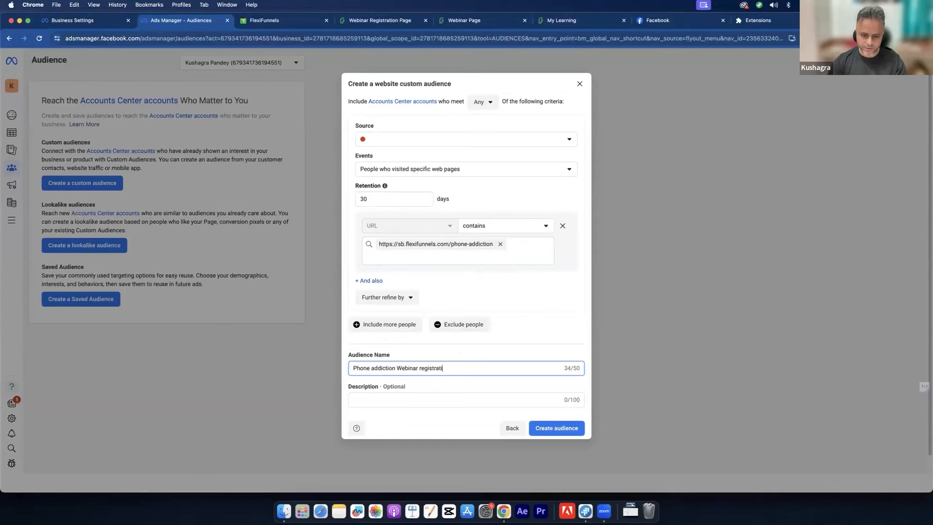
click(536, 428)
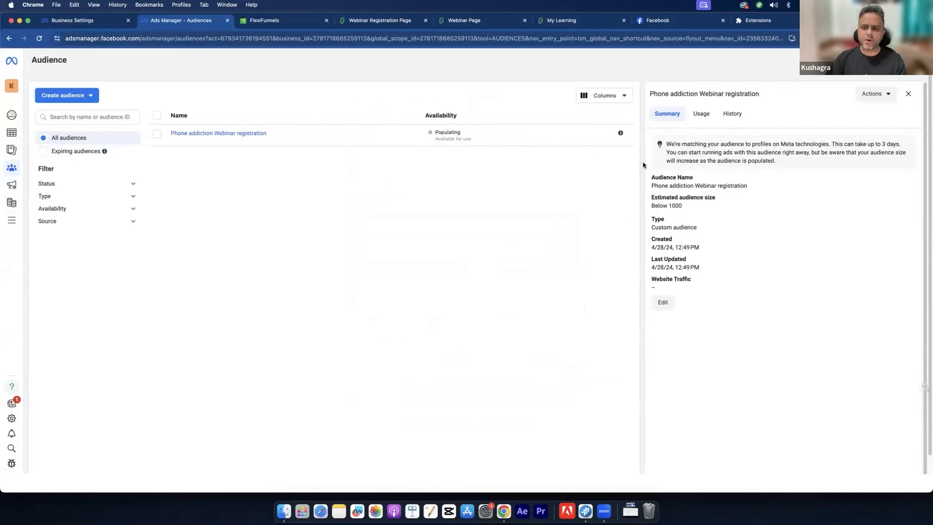
Step: Open View Pixel for the 'Phone addiction Webinar registration' audience
click(908, 94)
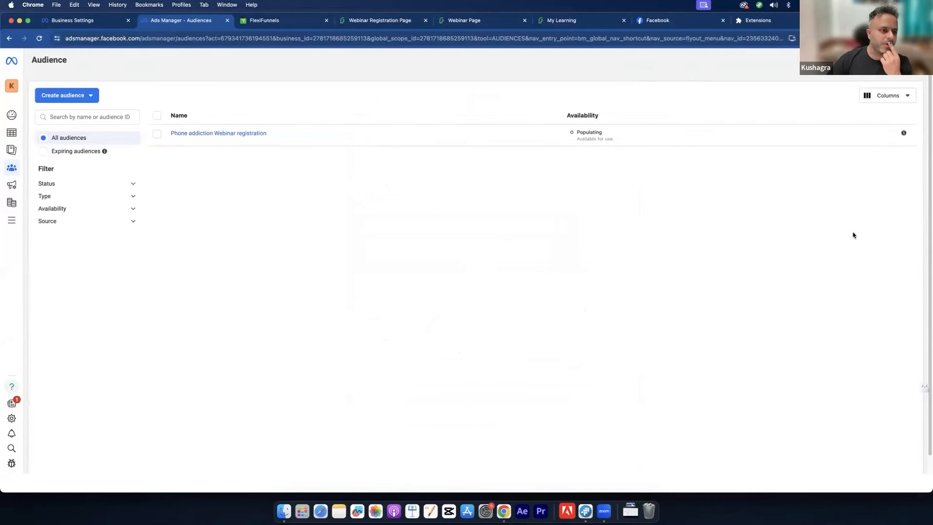
click(157, 134)
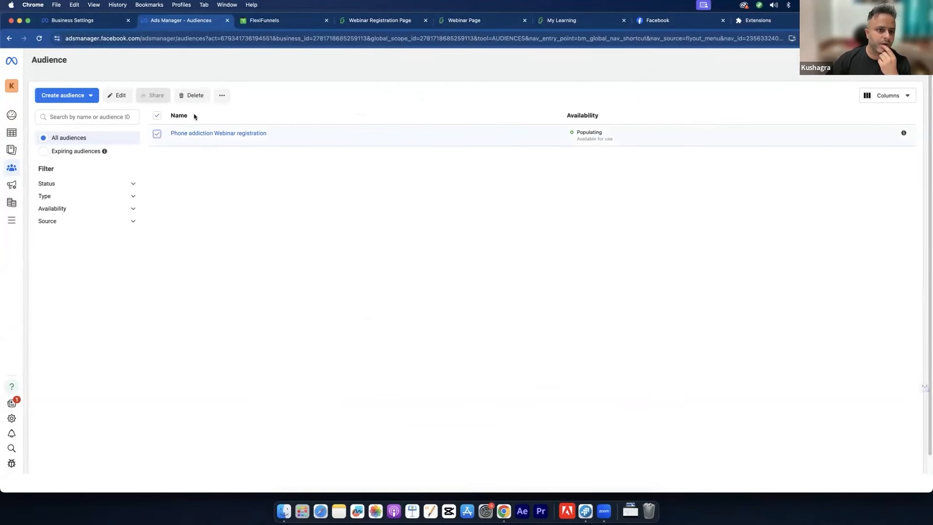
click(223, 95)
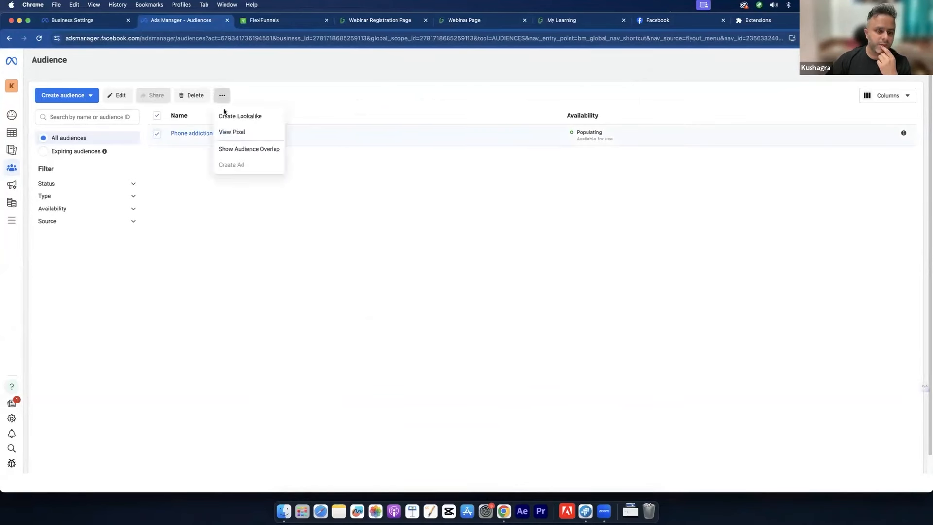
click(233, 133)
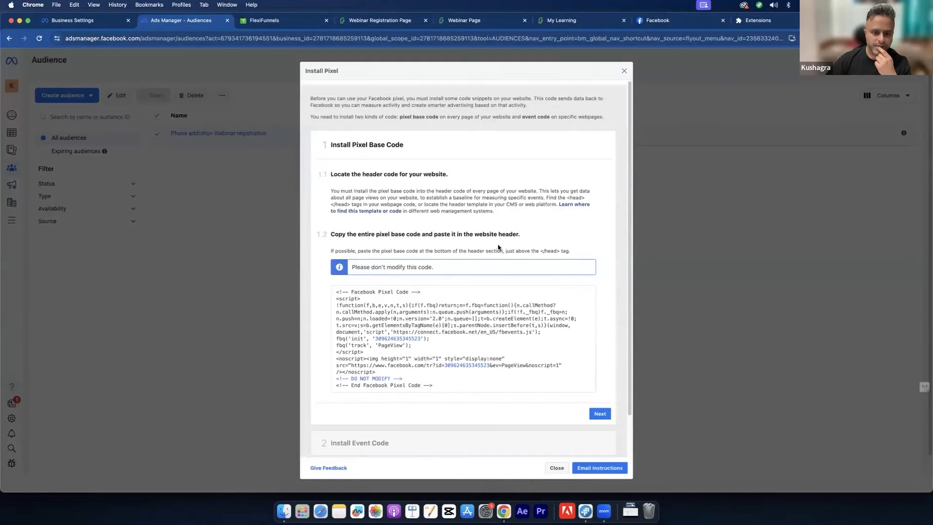
Step: Copy the pixel base code and close the installation instructions
mouse_move(485, 294)
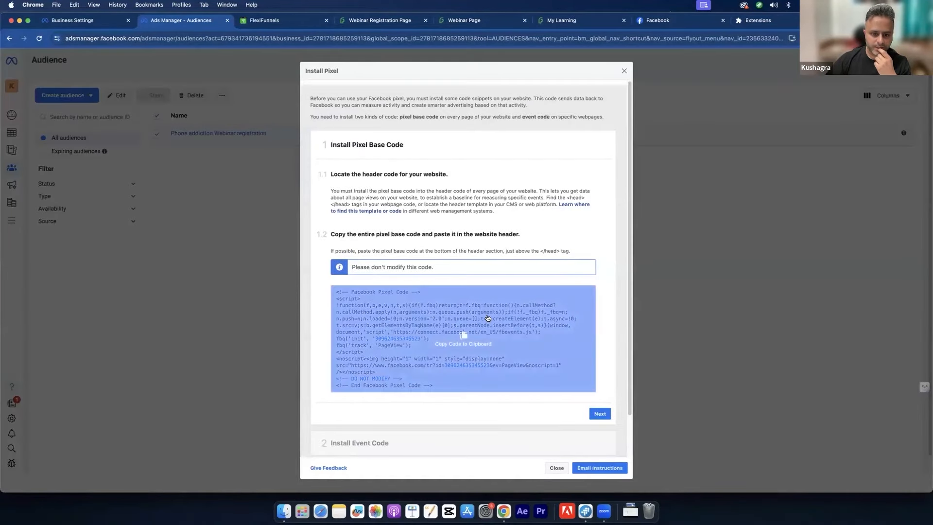
click(487, 319)
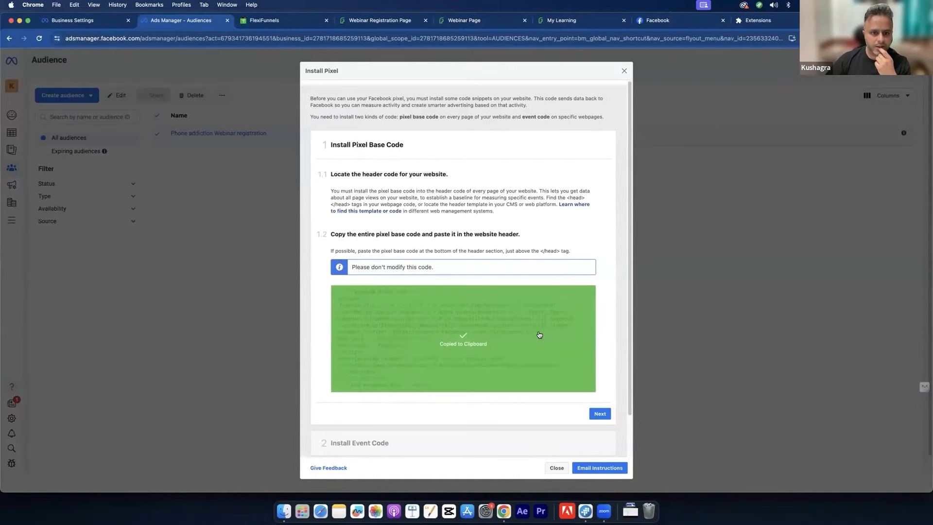
scroll(518, 231, down, 1)
scroll(517, 231, down, 2)
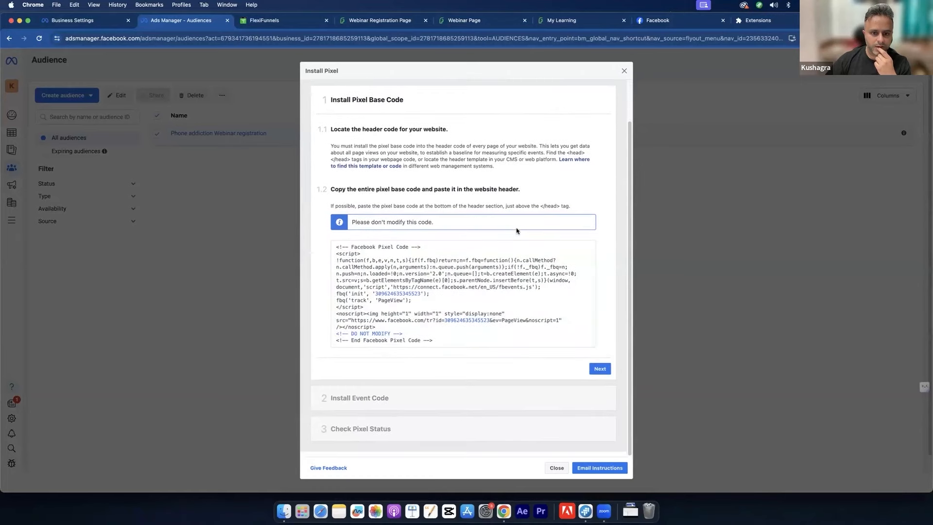
mouse_move(504, 315)
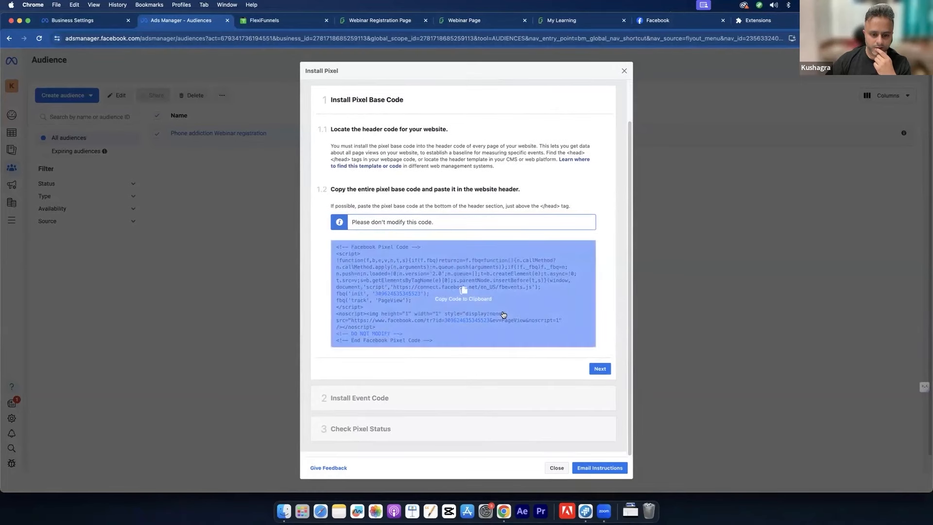
click(554, 467)
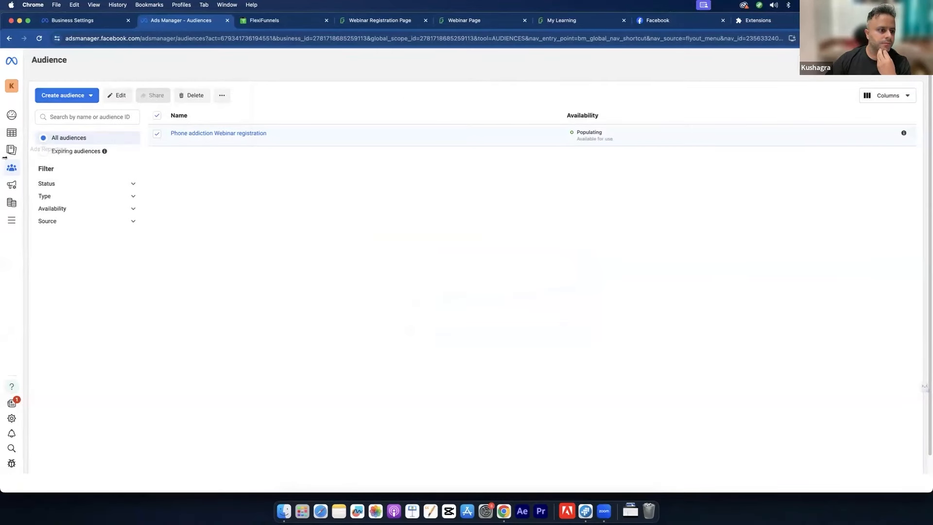
Step: Open Business settings in a background tab and reach it via the portfolio switcher's gear
mouse_move(4, 157)
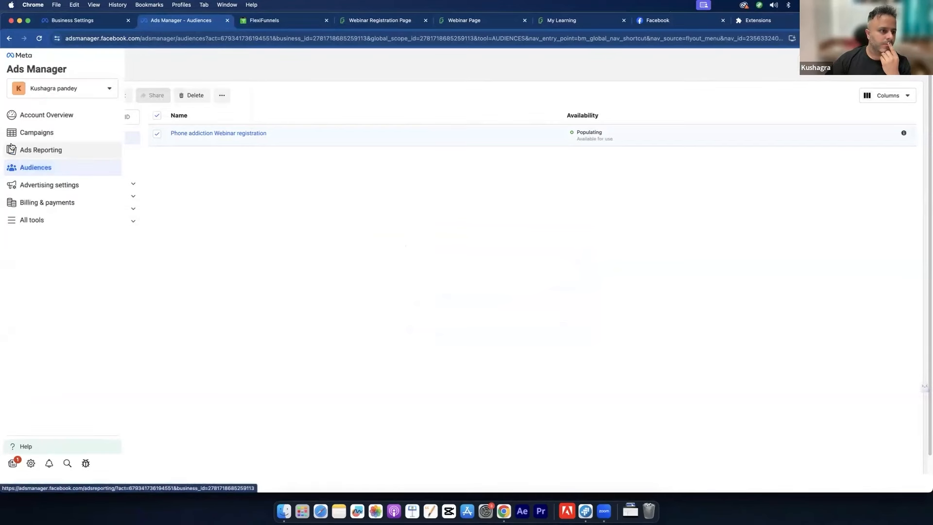
click(36, 220)
right_click(193, 119)
click(233, 121)
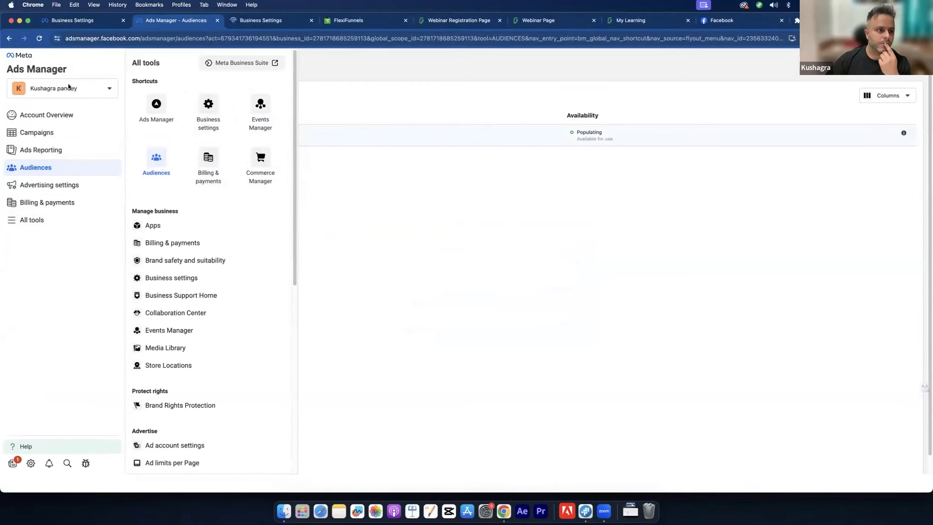
click(12, 86)
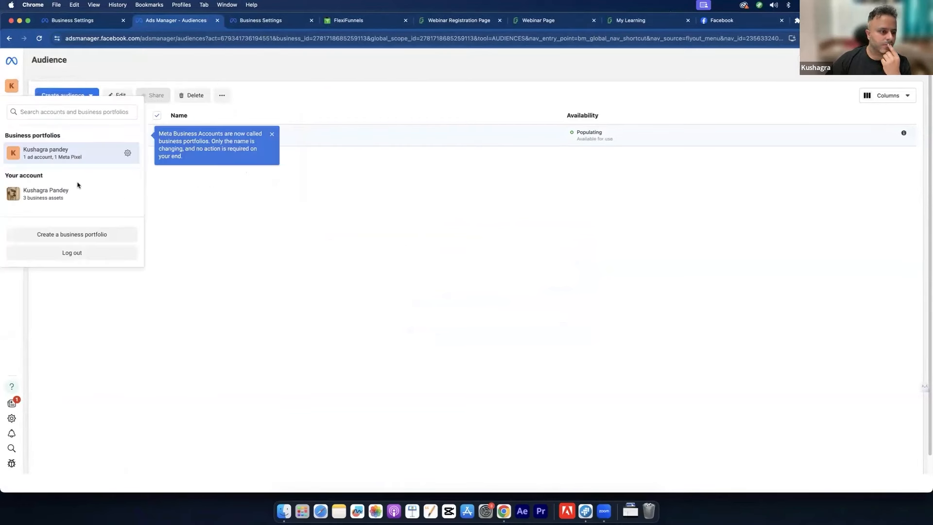
click(129, 154)
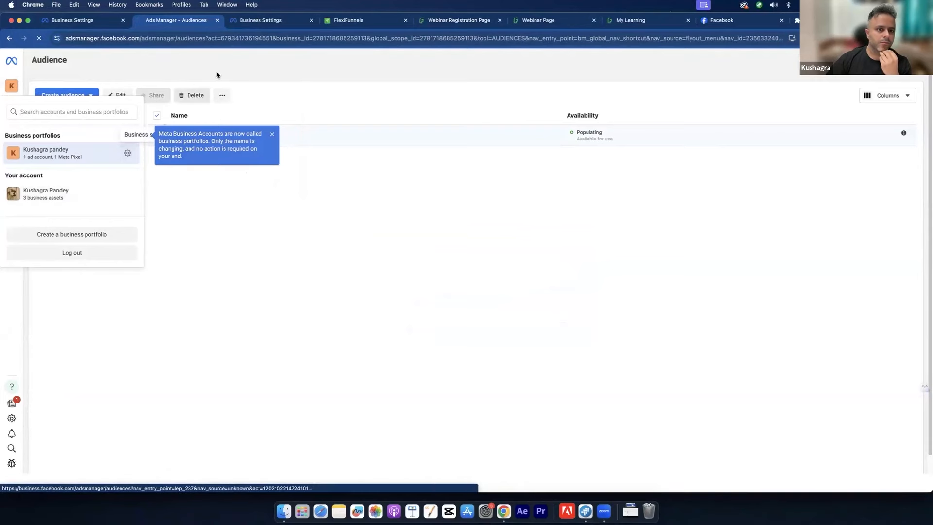
click(266, 21)
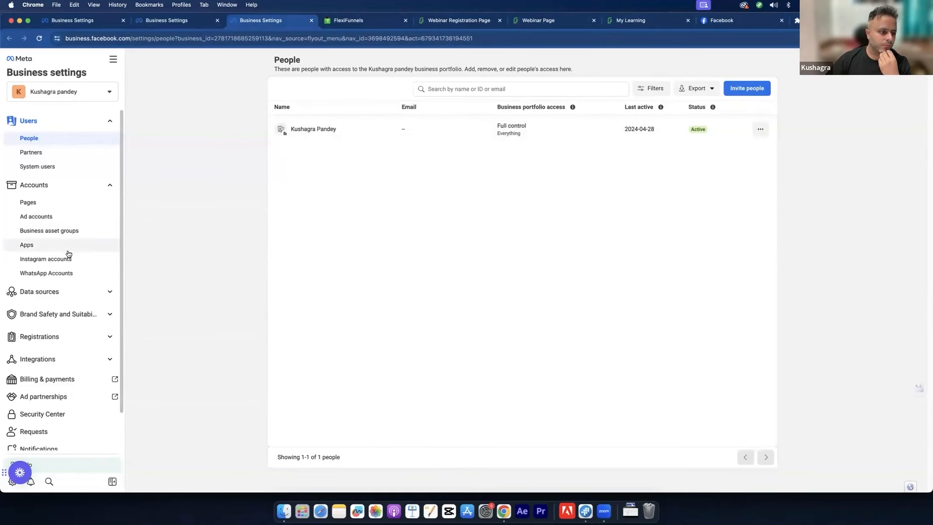
Step: Open Data sources > Datasets, starting and then cancelling a new dataset
click(62, 291)
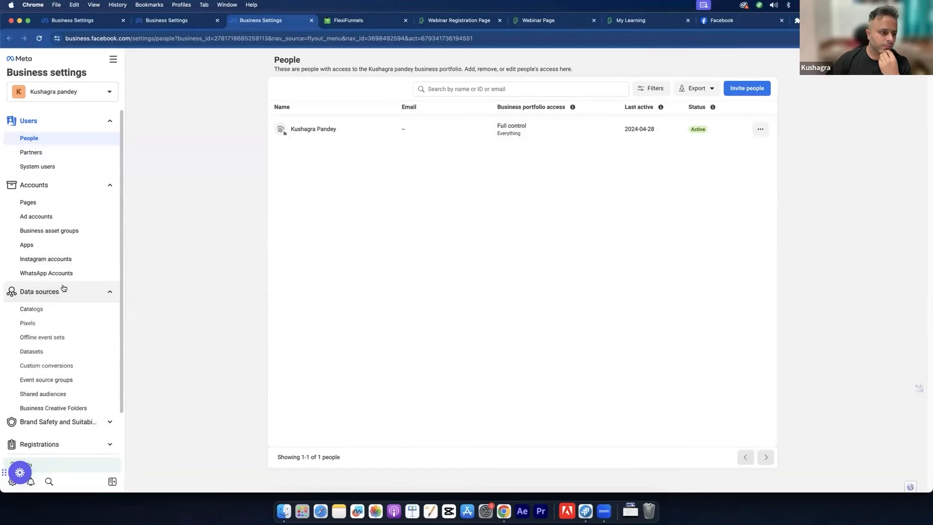
click(50, 352)
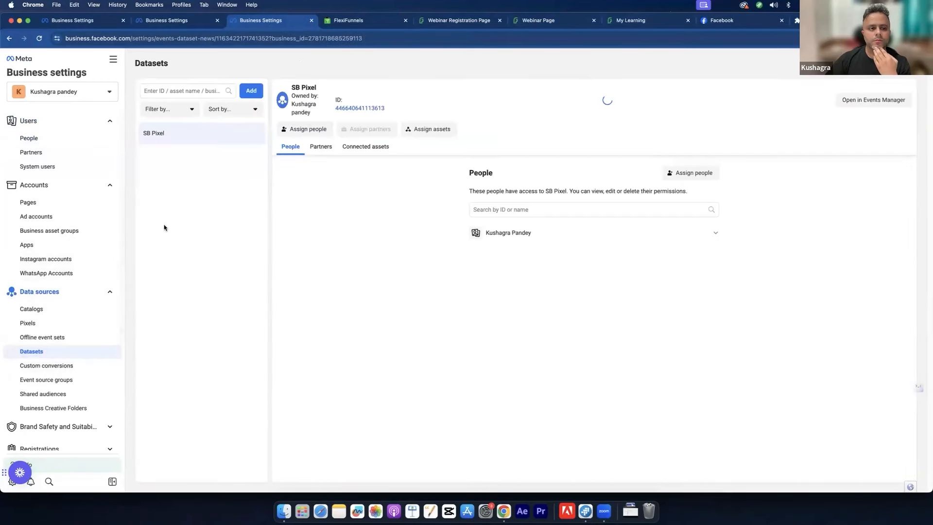
click(250, 91)
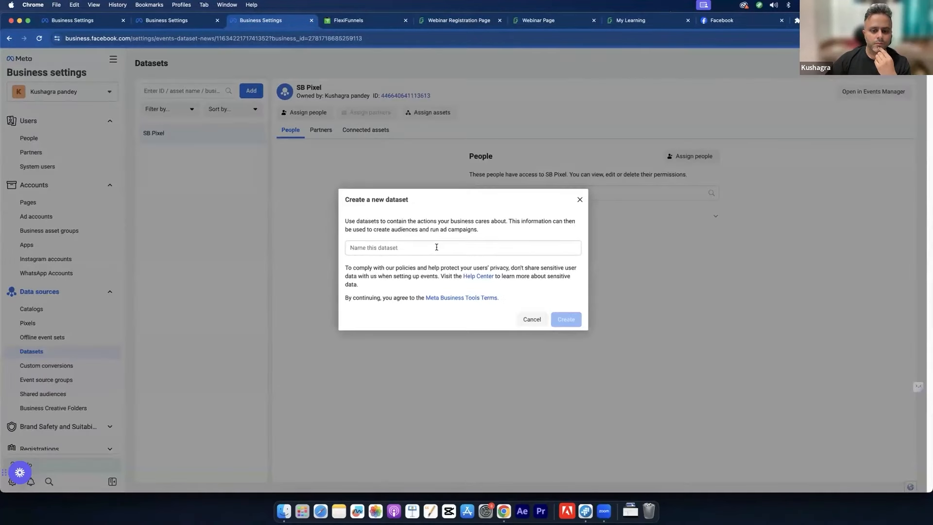
click(580, 199)
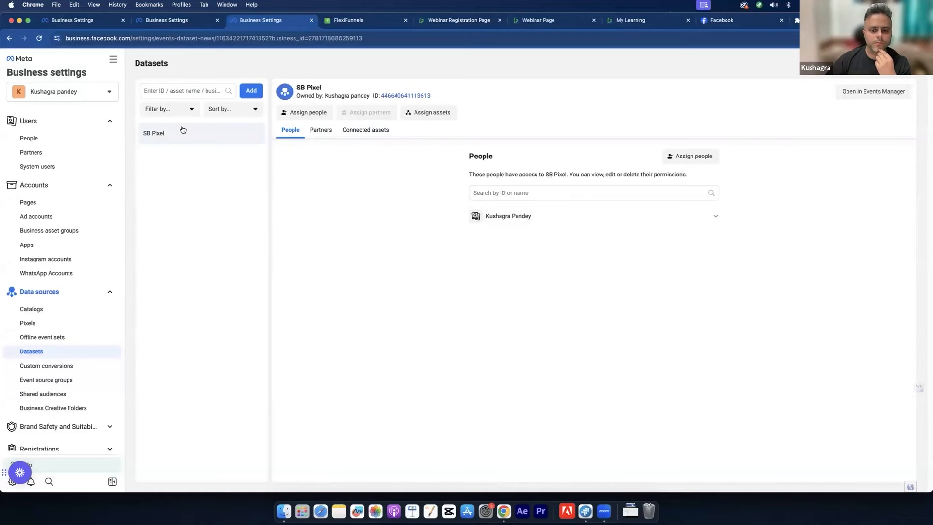
Step: Confirm SB Pixel is connected to the Test ad account, review its people, and open the portfolio selector
click(364, 130)
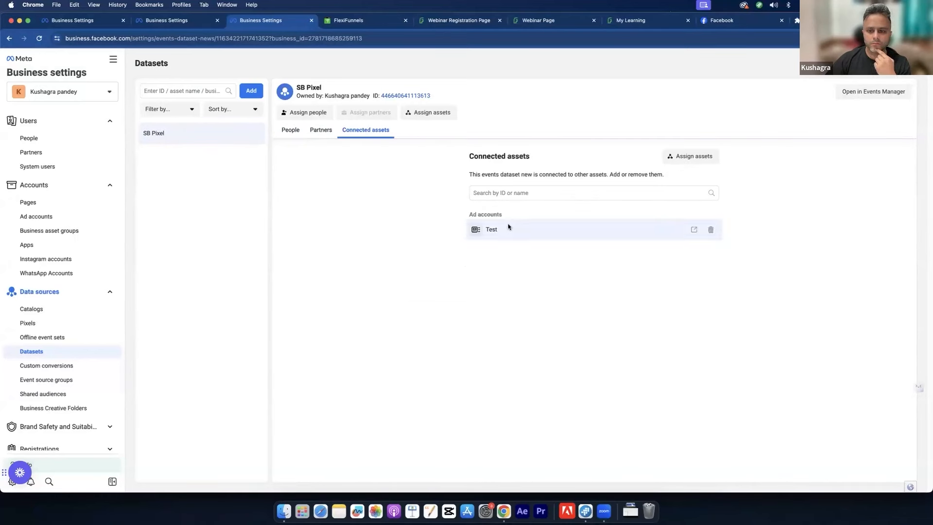
click(290, 130)
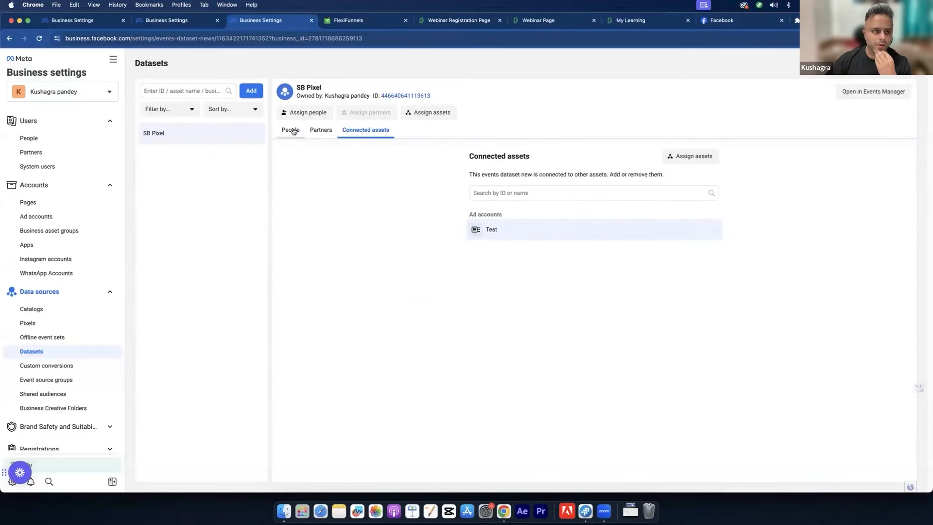
click(114, 60)
click(113, 59)
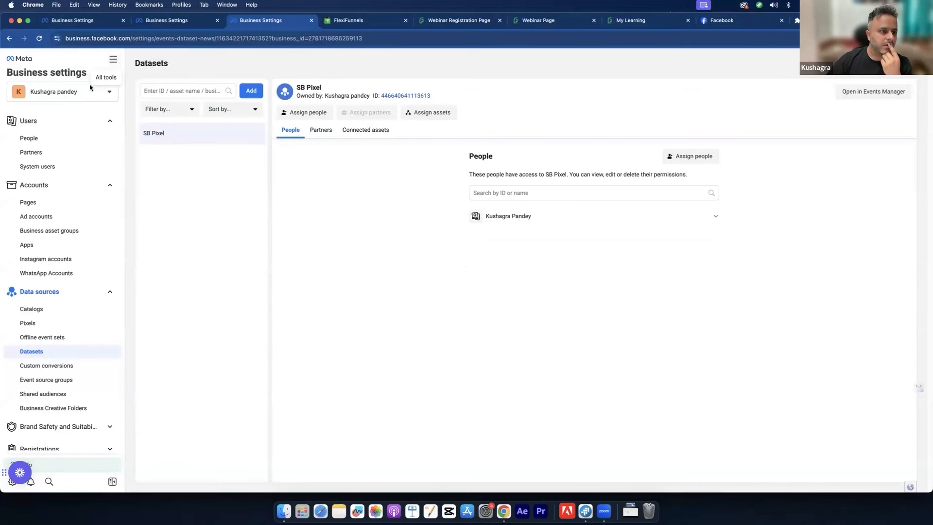
click(90, 88)
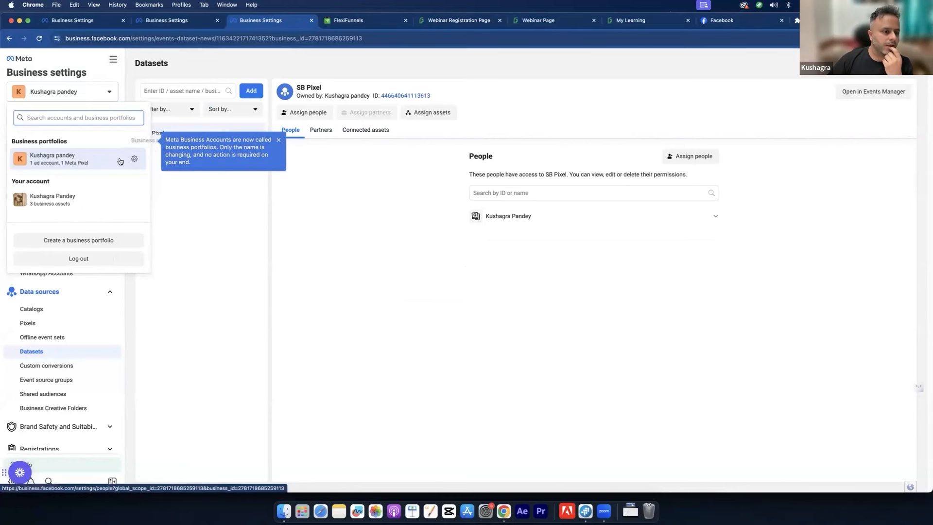
Step: Load Ads Manager on your account, open Audiences in a new tab, and select 'Phone addiction Webinar registration'
click(92, 197)
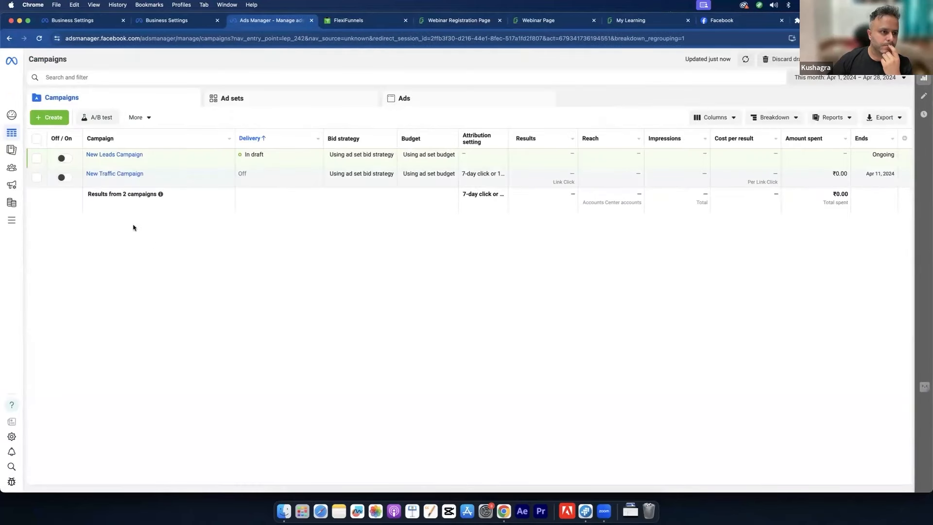
mouse_move(7, 116)
click(67, 86)
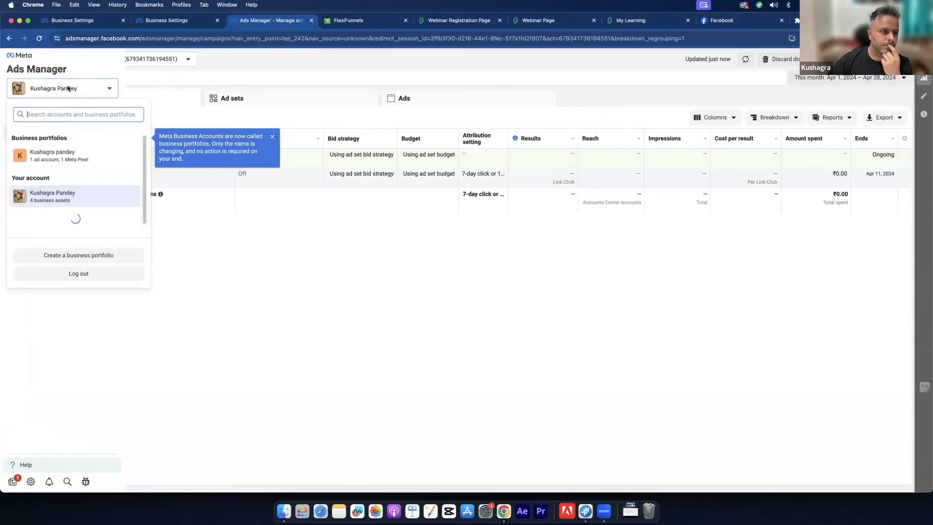
click(68, 88)
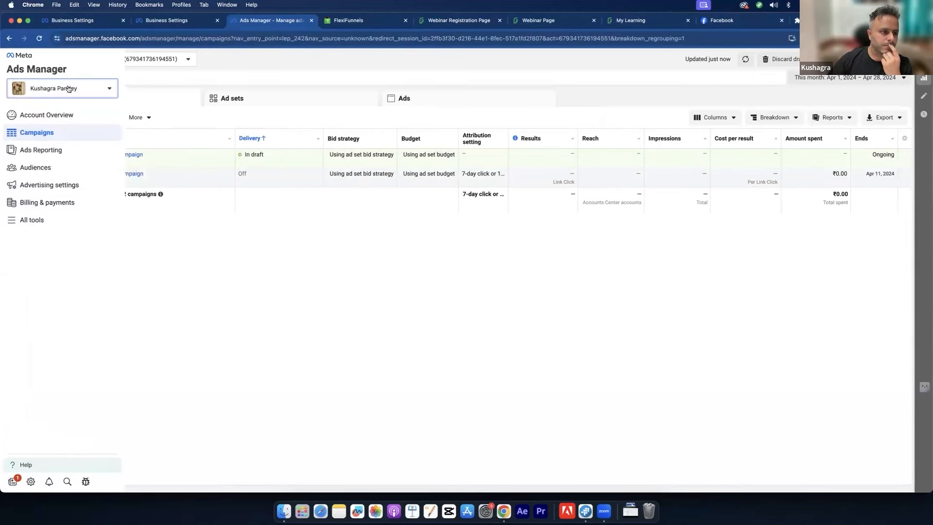
click(31, 221)
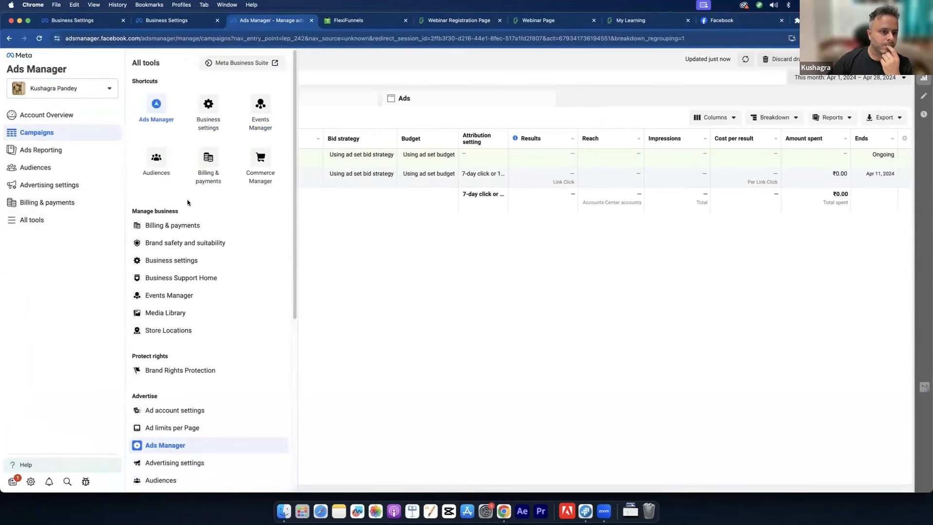
right_click(161, 155)
click(177, 159)
click(337, 19)
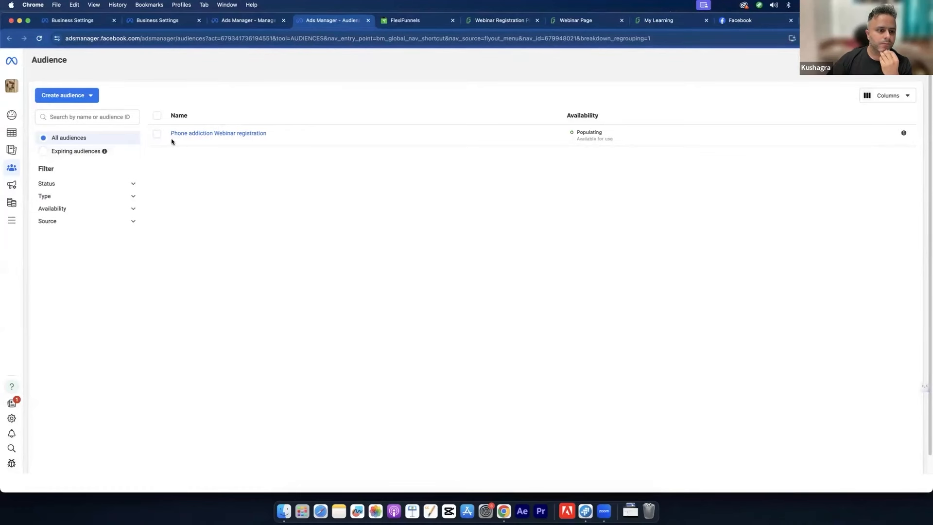
click(158, 135)
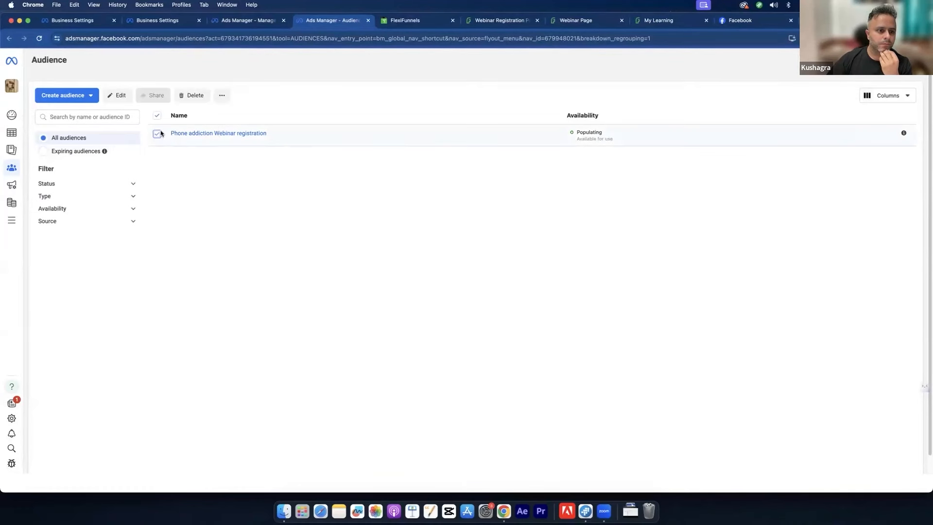
Step: Copy the pixel base code from the audience's View Pixel window to the clipboard
click(221, 96)
click(243, 132)
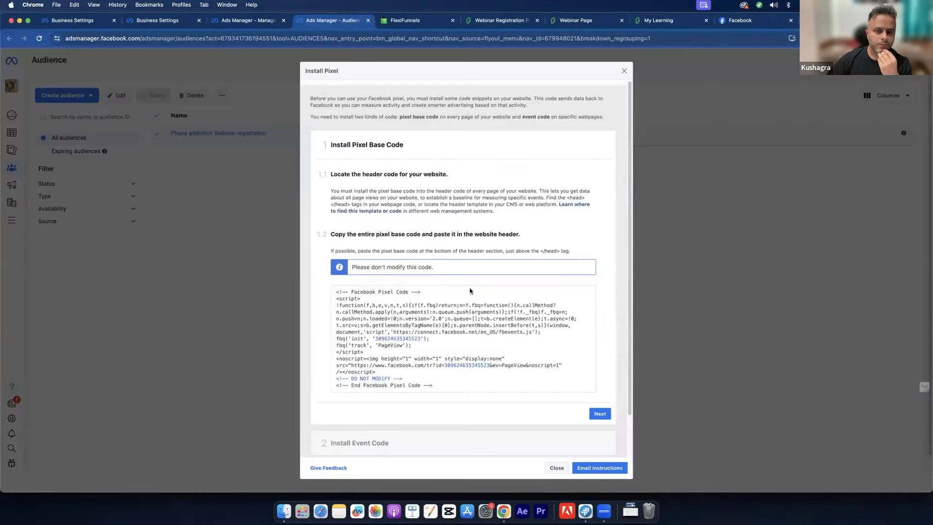
click(471, 314)
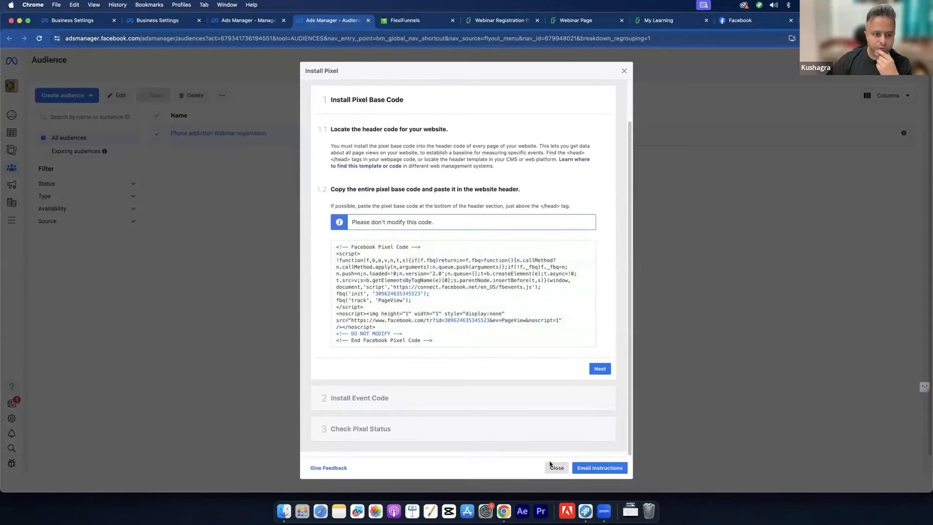
click(557, 467)
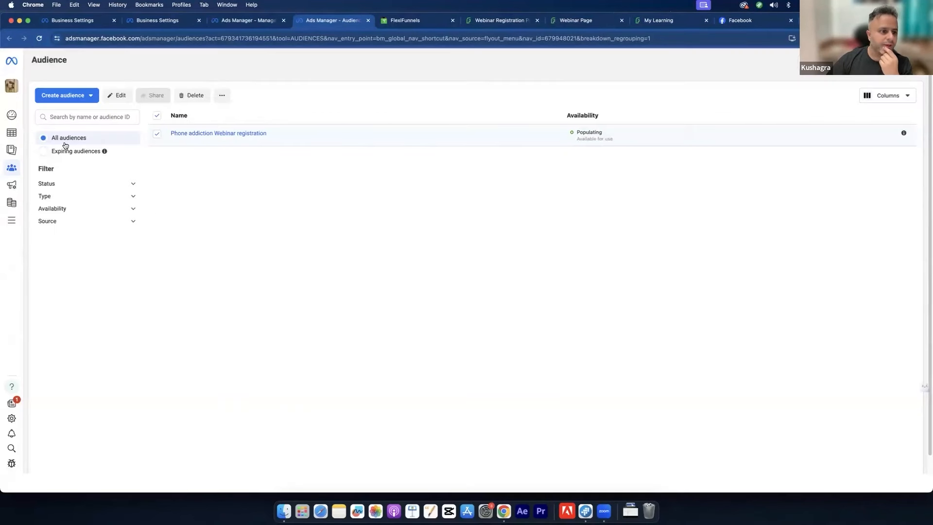
Step: Draft a website custom audience using SB Pixel as source with Any matching, then discard it
click(77, 96)
click(75, 117)
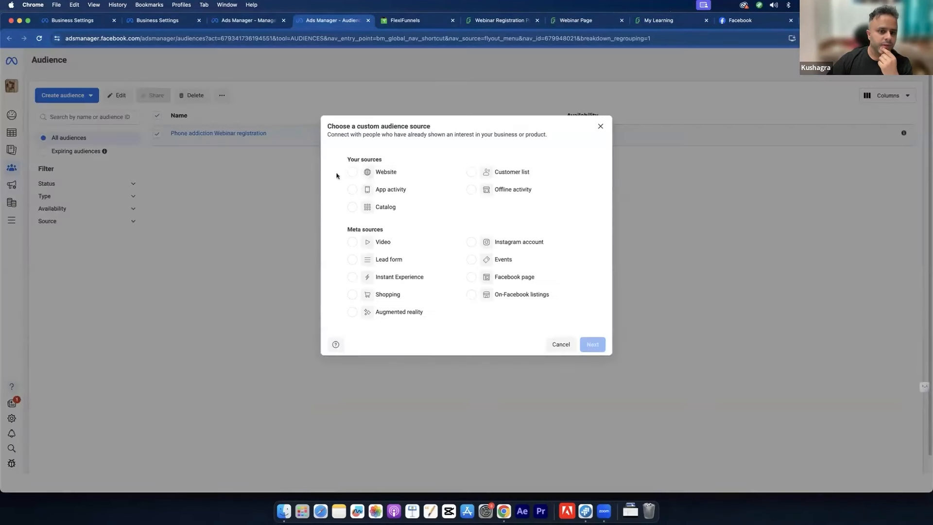
click(371, 176)
click(593, 344)
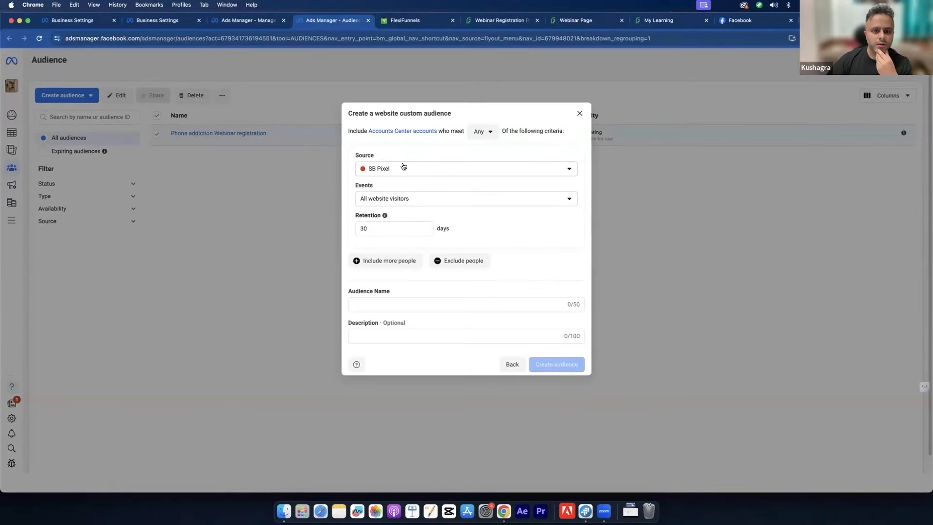
click(403, 167)
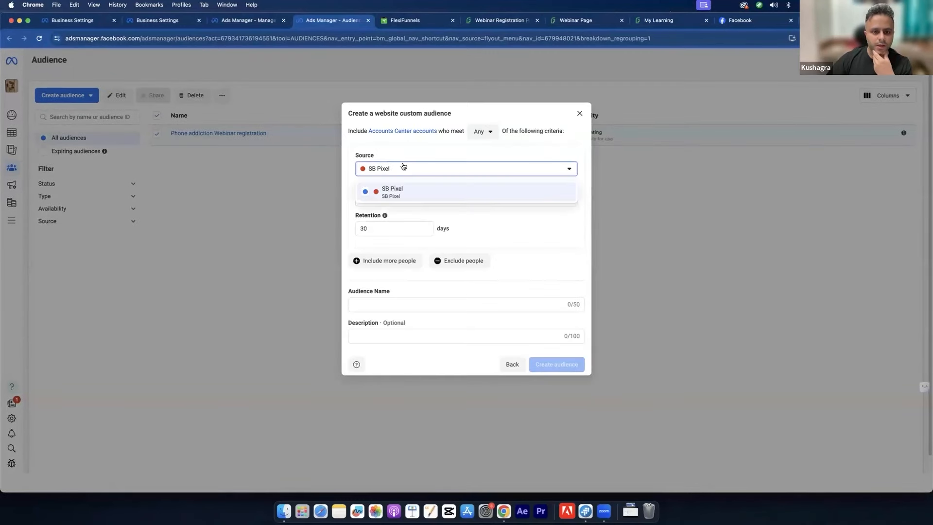
click(422, 189)
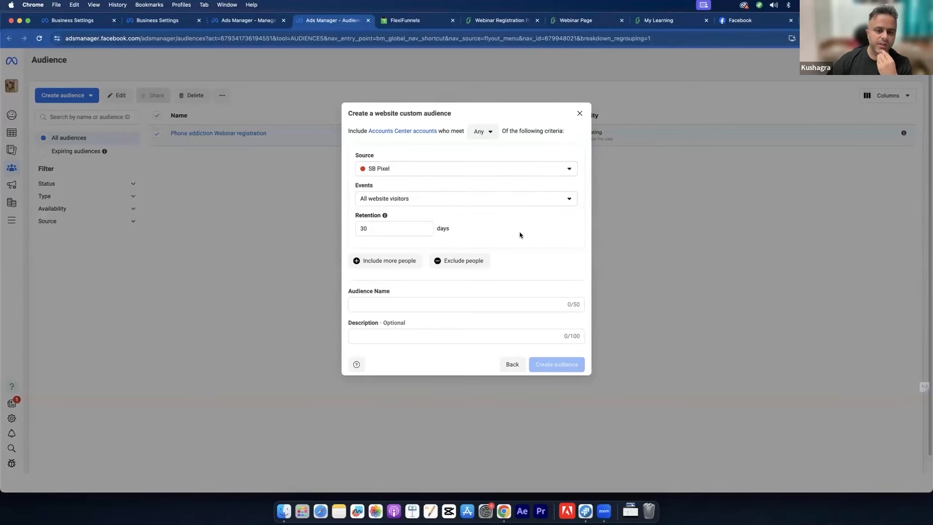
click(490, 131)
click(492, 131)
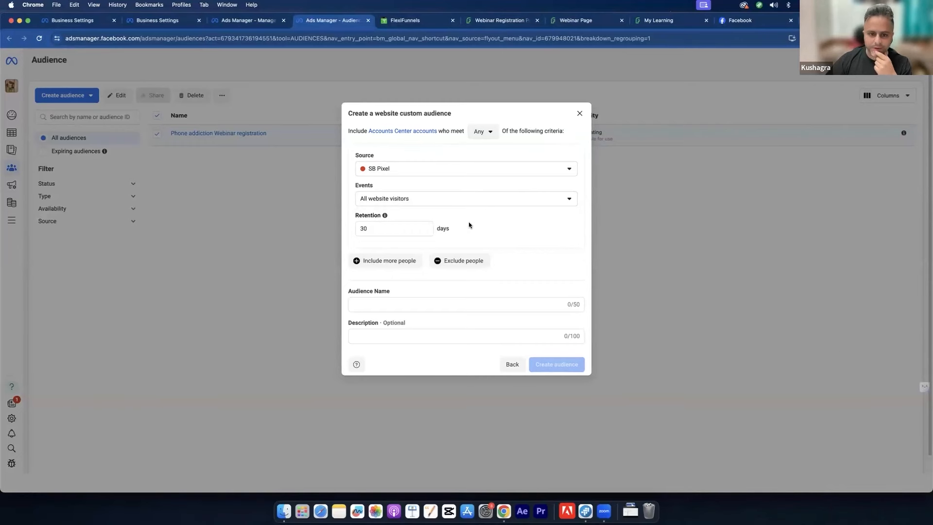
click(579, 115)
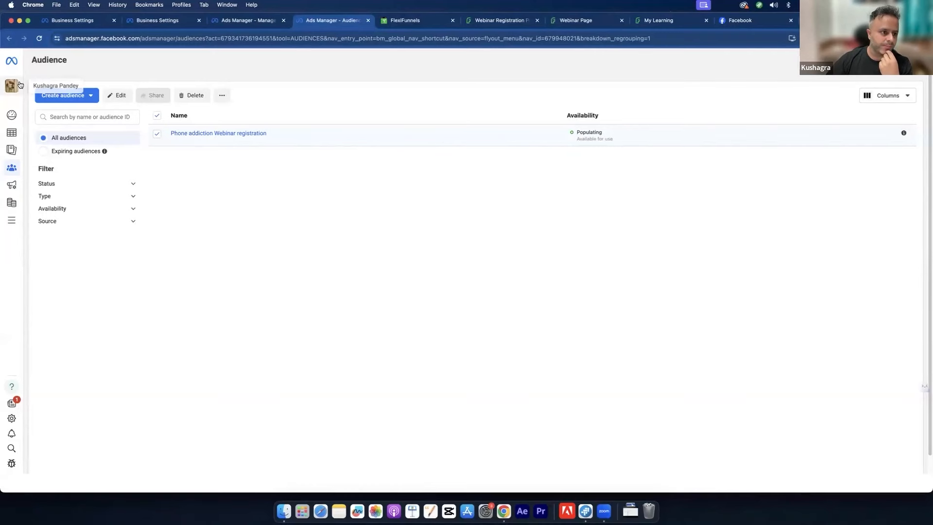
Step: Switch Ads Manager to the new business portfolio and open its Audiences
click(235, 18)
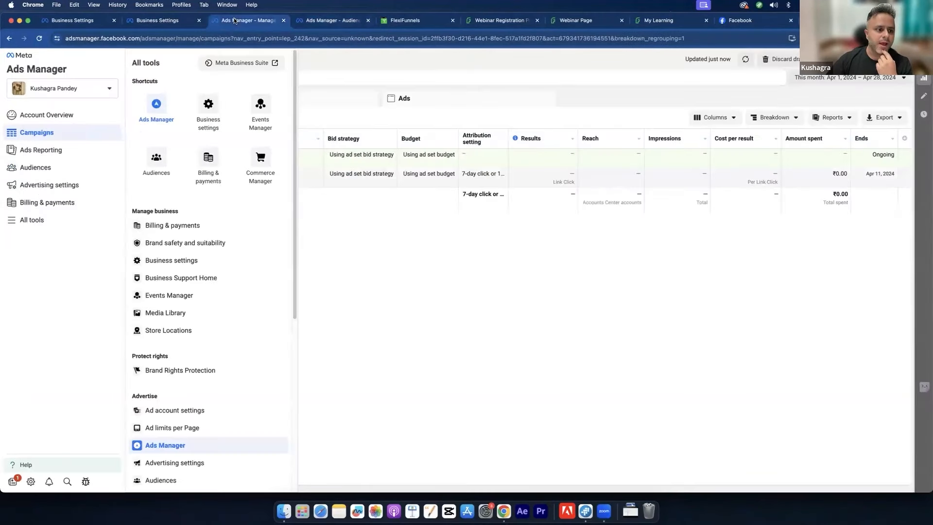
click(99, 92)
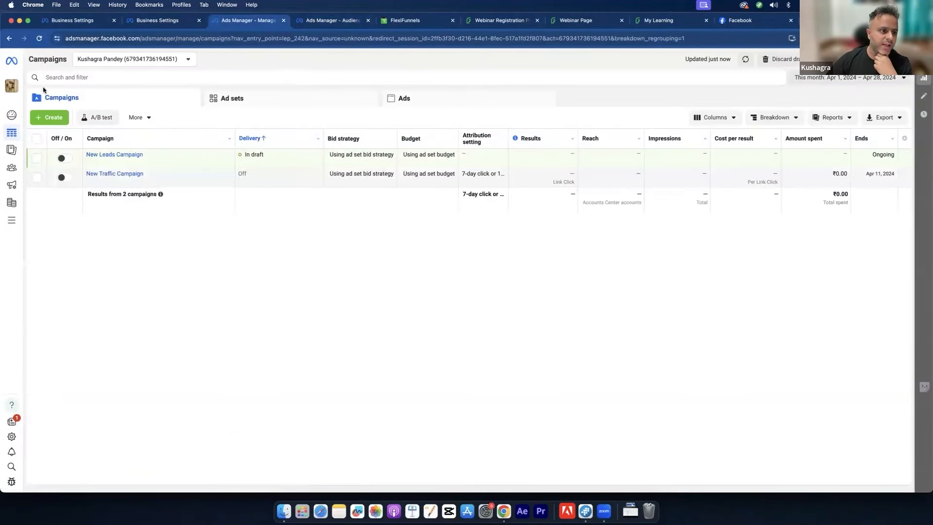
click(8, 85)
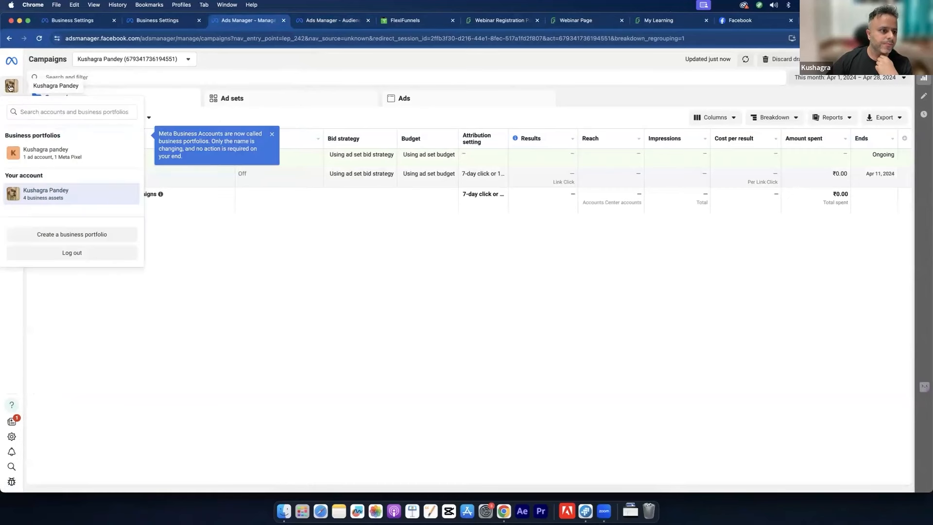
click(65, 159)
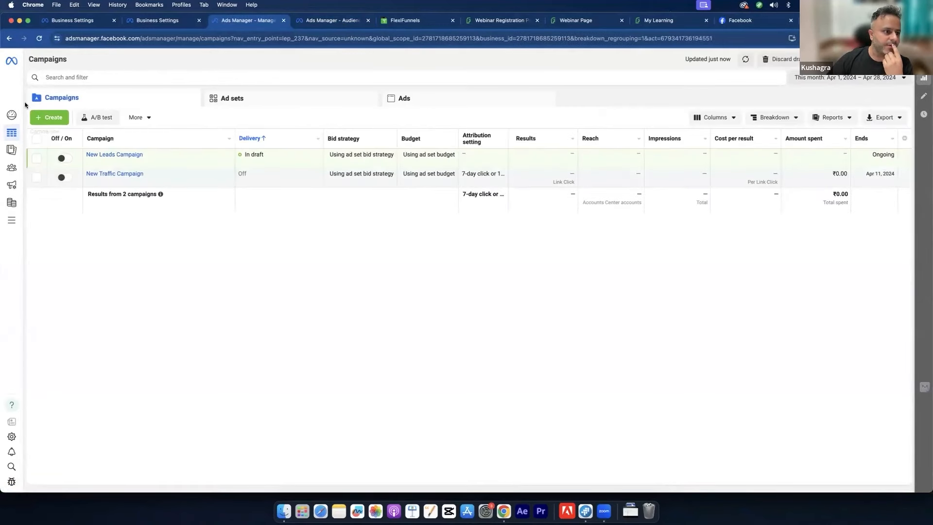
click(12, 219)
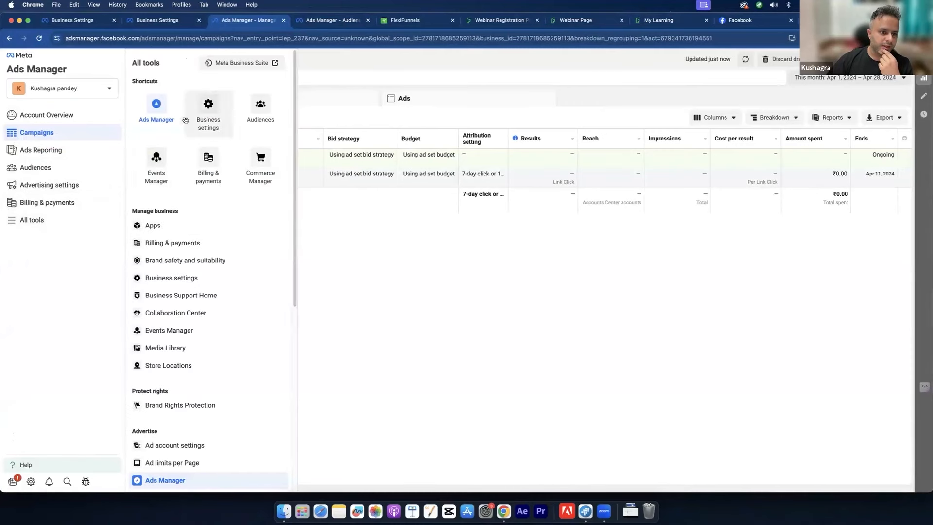
click(250, 111)
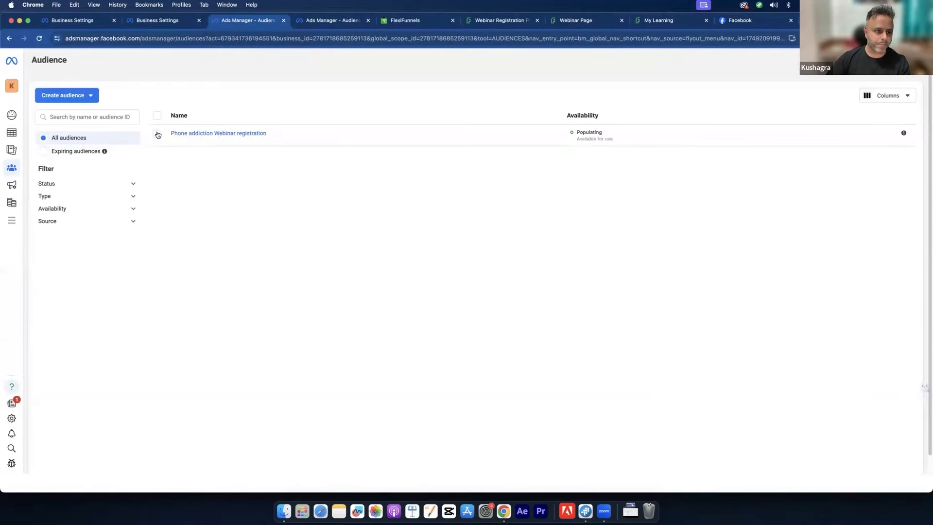
Step: Copy the portfolio's pixel base code via the 'Phone addiction Webinar registration' audience, then advance to Install Event Code
click(156, 134)
click(220, 95)
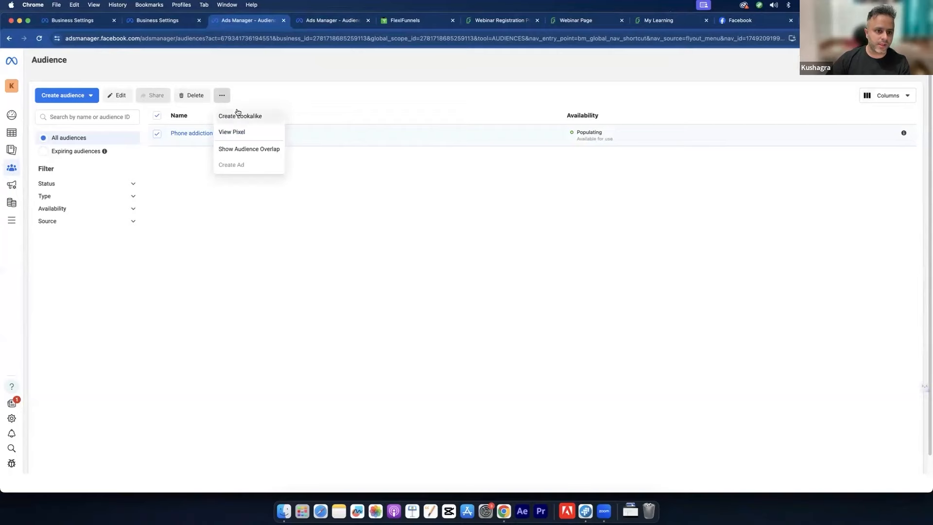
click(240, 128)
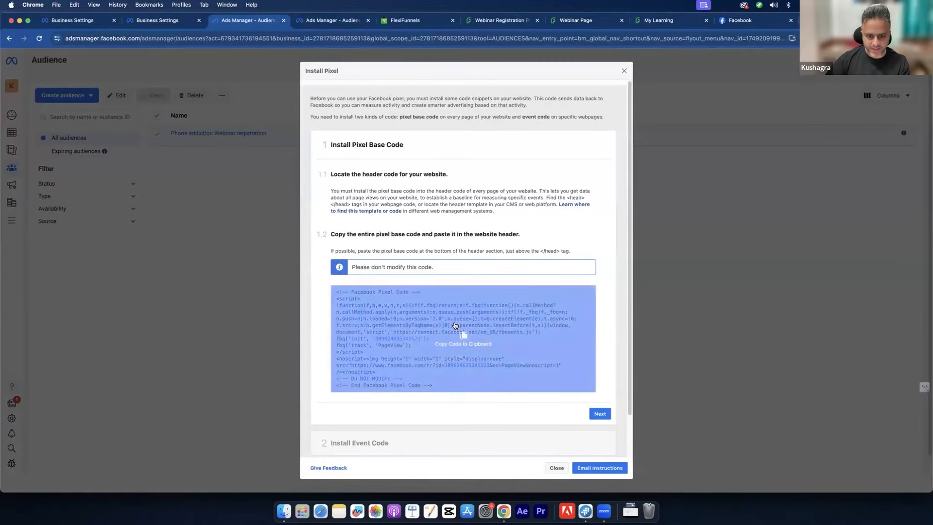
click(455, 325)
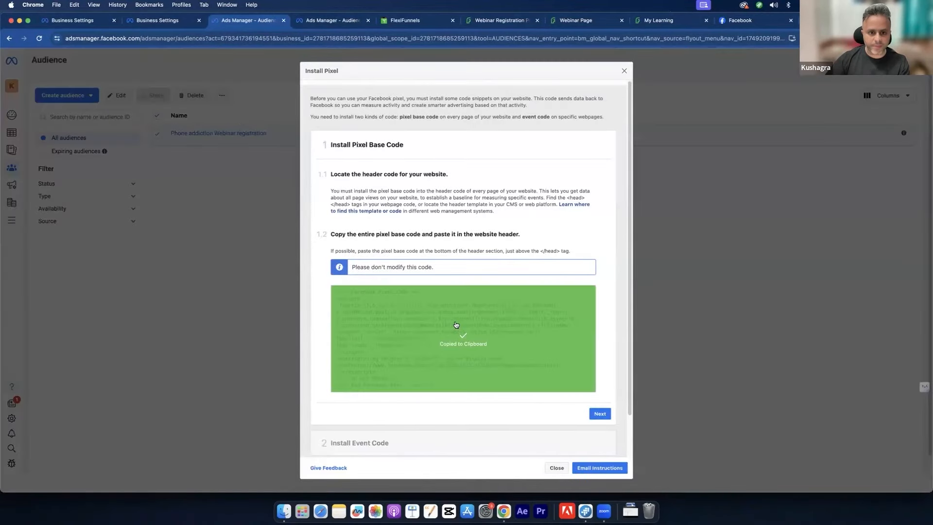
scroll(539, 221, down, 2)
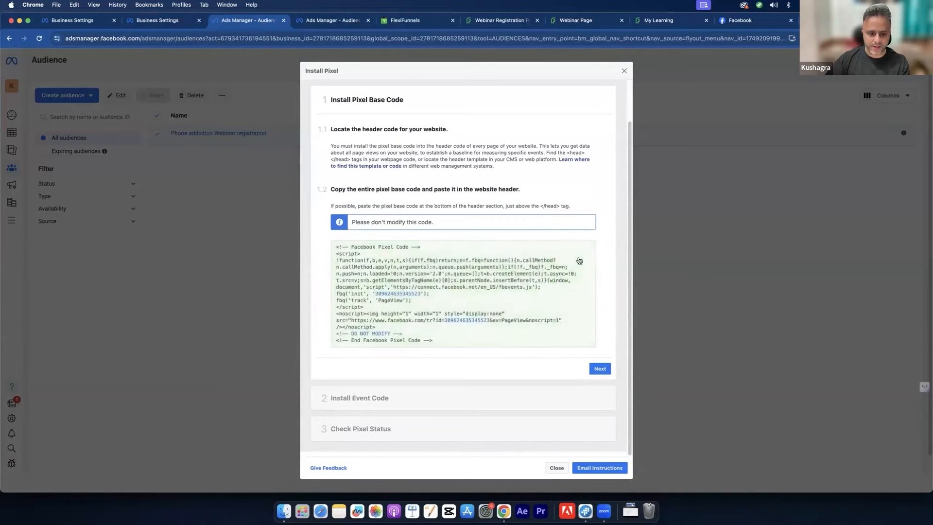
click(601, 369)
scroll(551, 252, down, 5)
scroll(552, 252, up, 10)
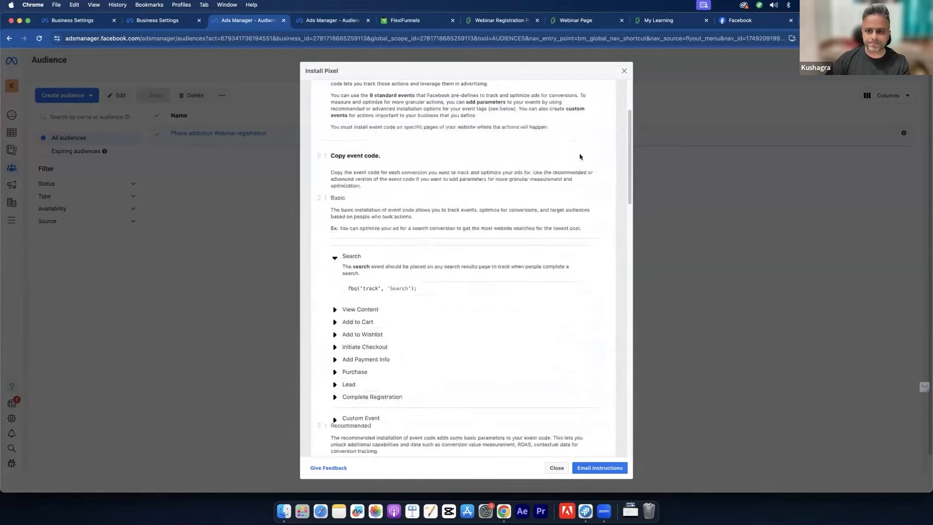
Step: Open the FlexiFunnels project's General Code settings
click(625, 72)
click(414, 22)
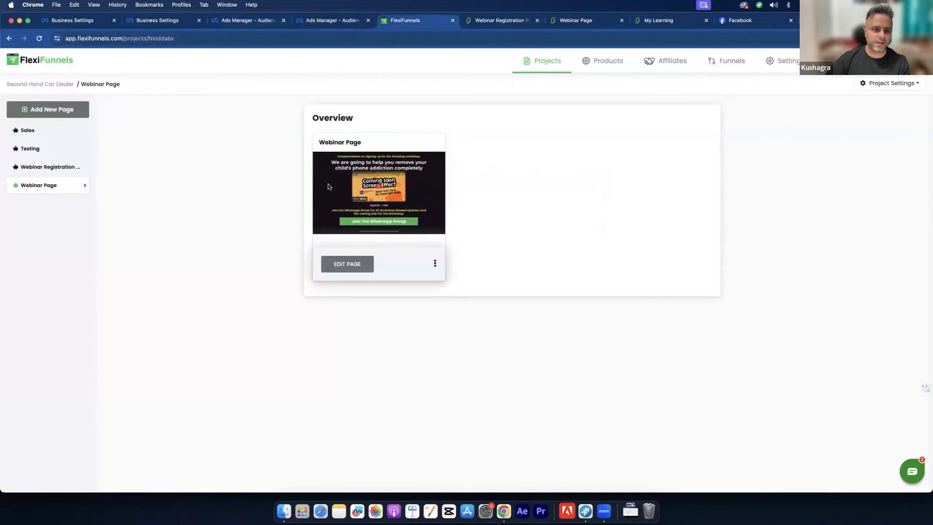
click(884, 83)
click(881, 119)
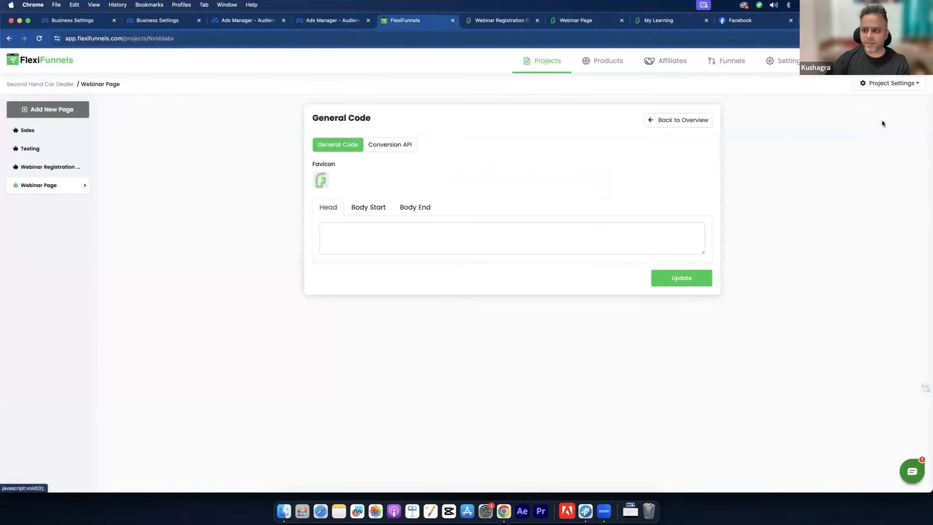
Step: Paste the Meta pixel code into the Head field, update it, and return to the overview
click(351, 235)
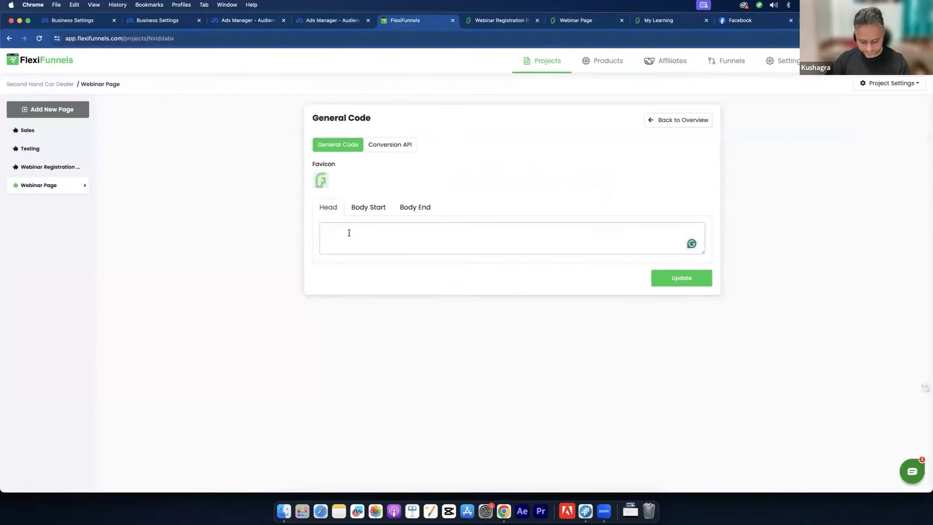
key(super+v)
click(669, 275)
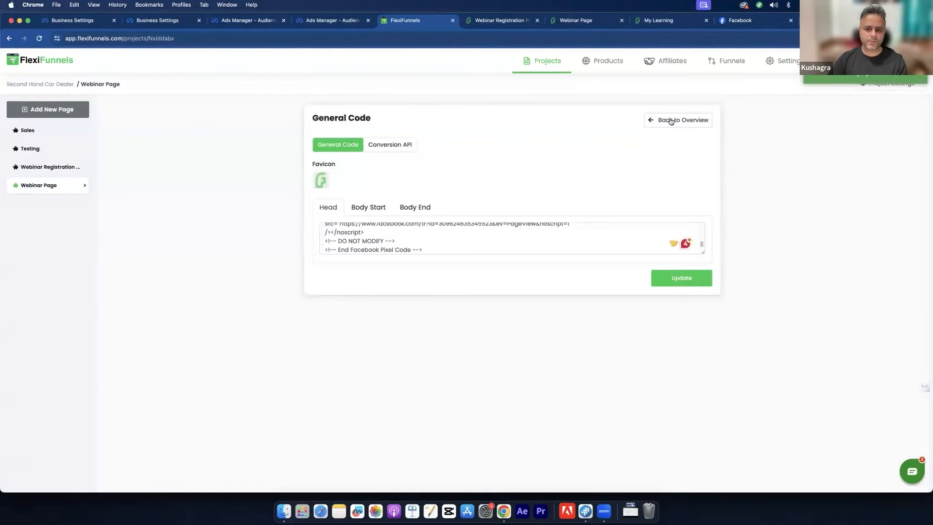
click(671, 121)
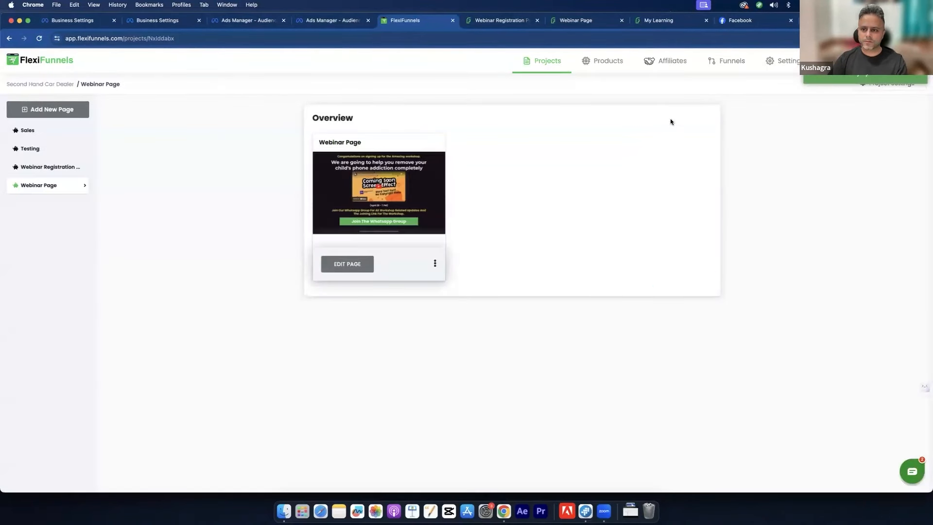
click(435, 264)
Step: Open the live Webinar Page, check Meta Pixel Helper shows PageView firing, then return to Business Settings
click(470, 347)
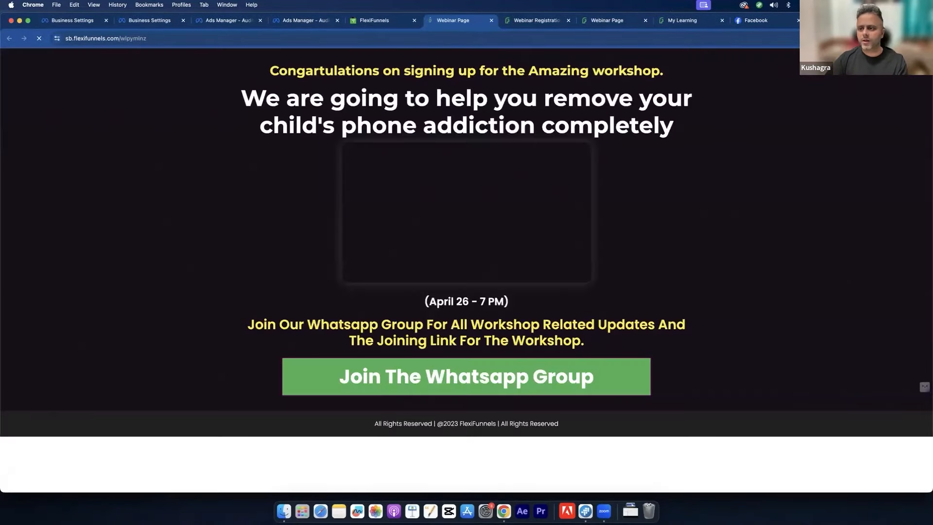
click(870, 38)
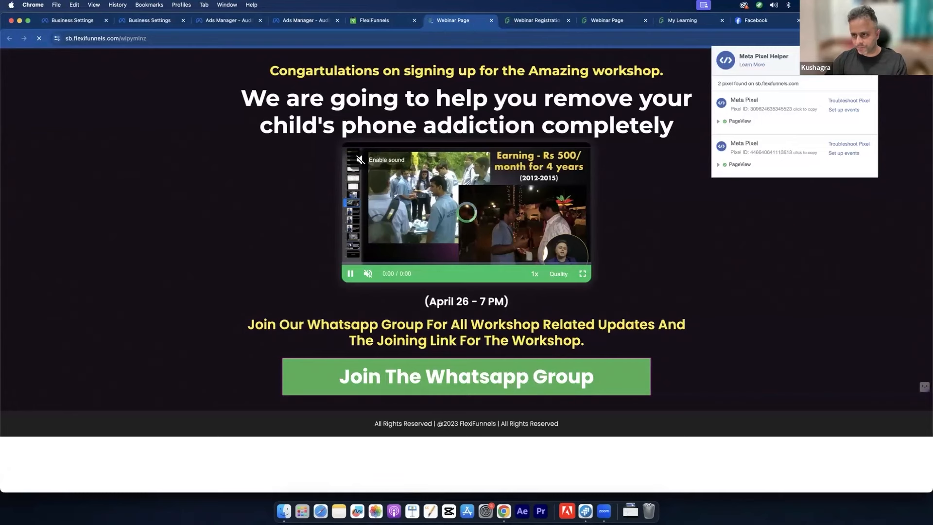
click(870, 38)
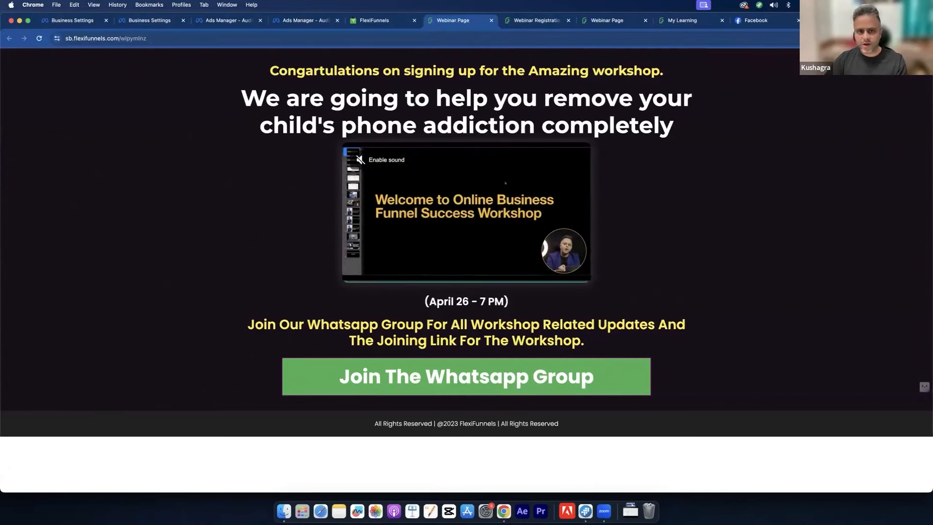
click(399, 18)
click(152, 22)
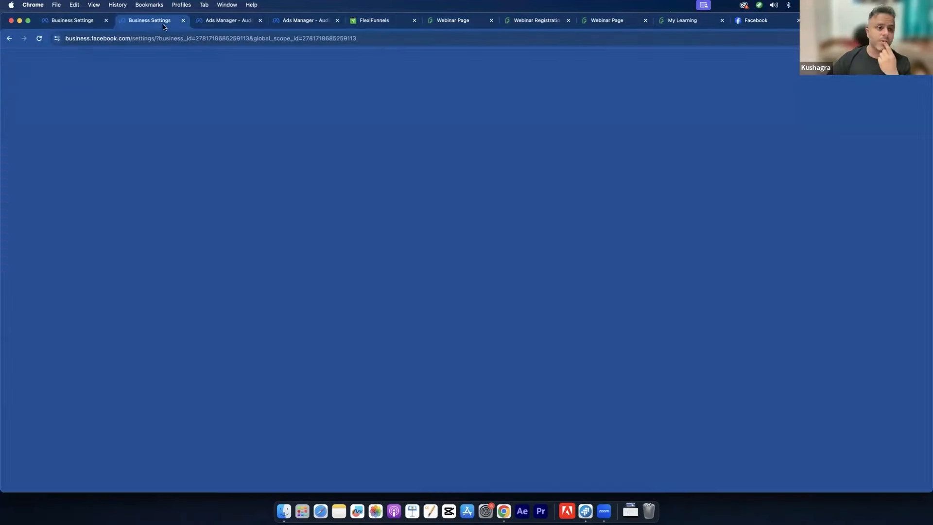
Step: Start a website custom audience and select SB Pixel as its source
click(234, 24)
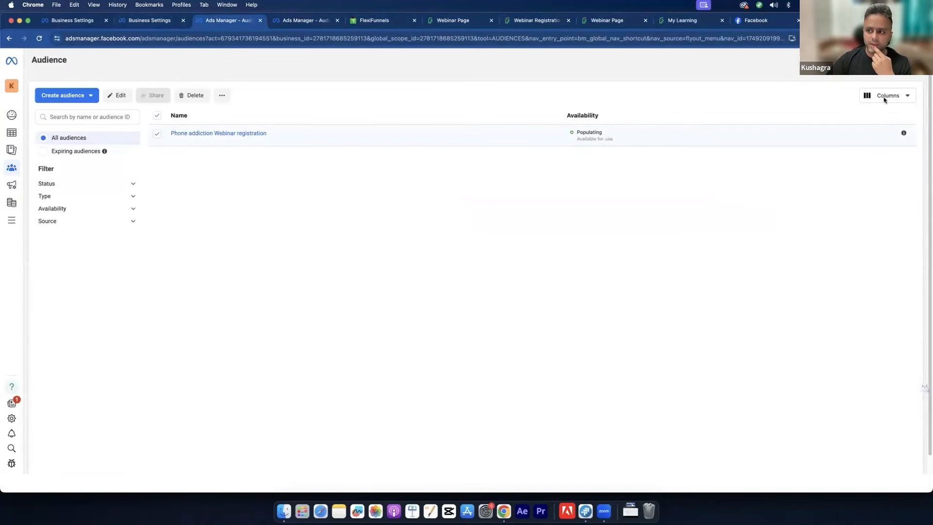
click(71, 99)
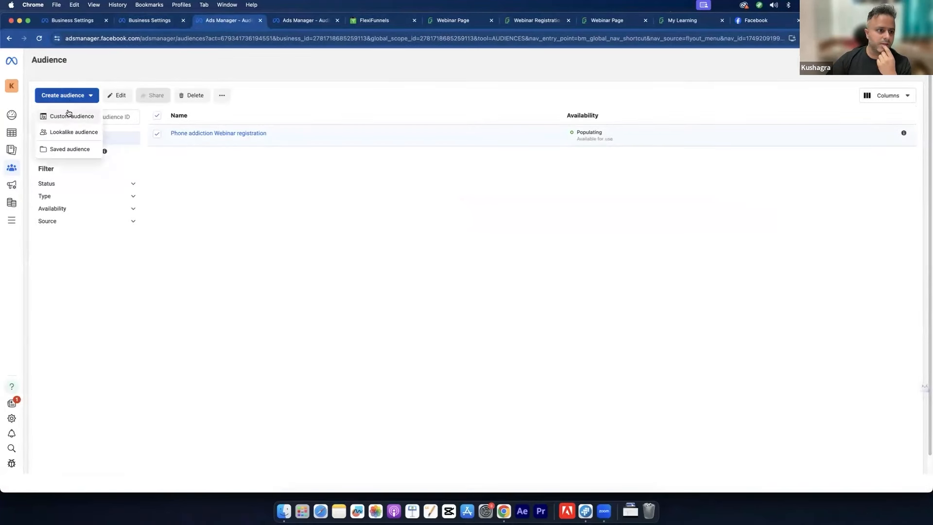
click(68, 116)
click(352, 172)
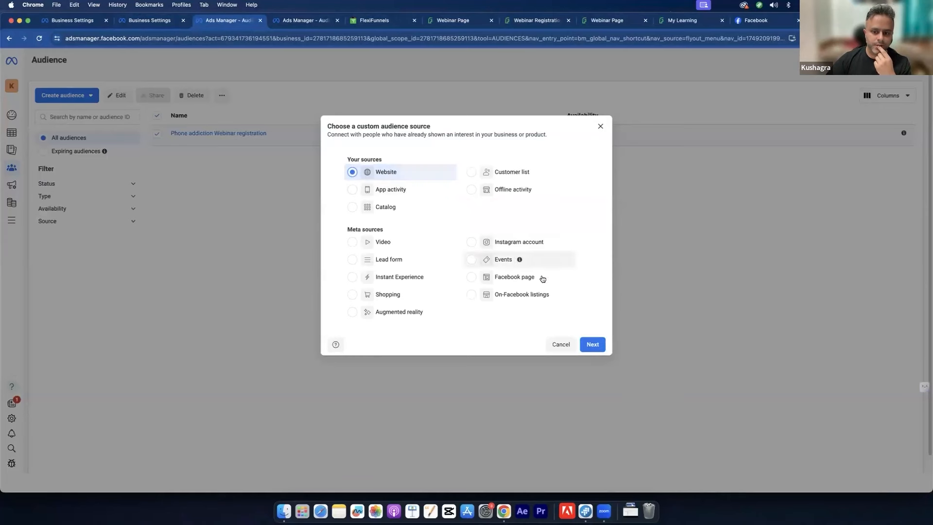
click(592, 344)
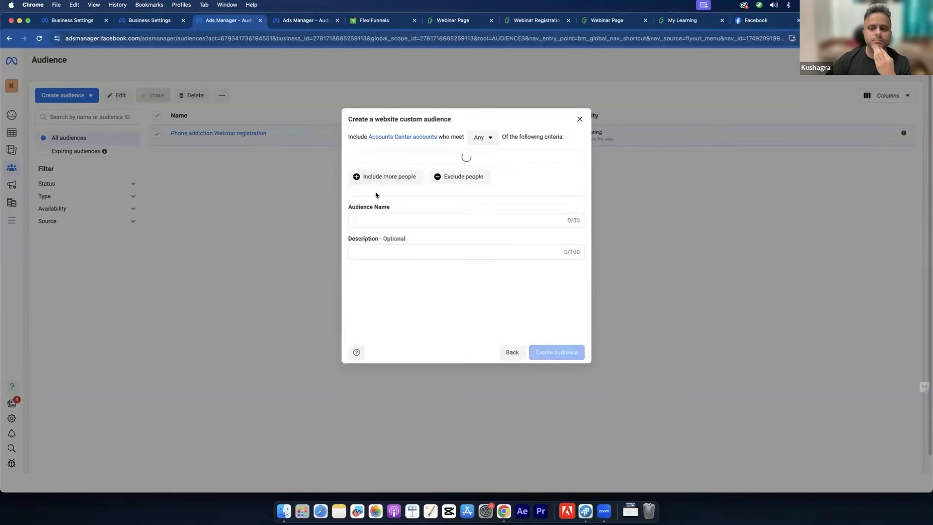
click(437, 175)
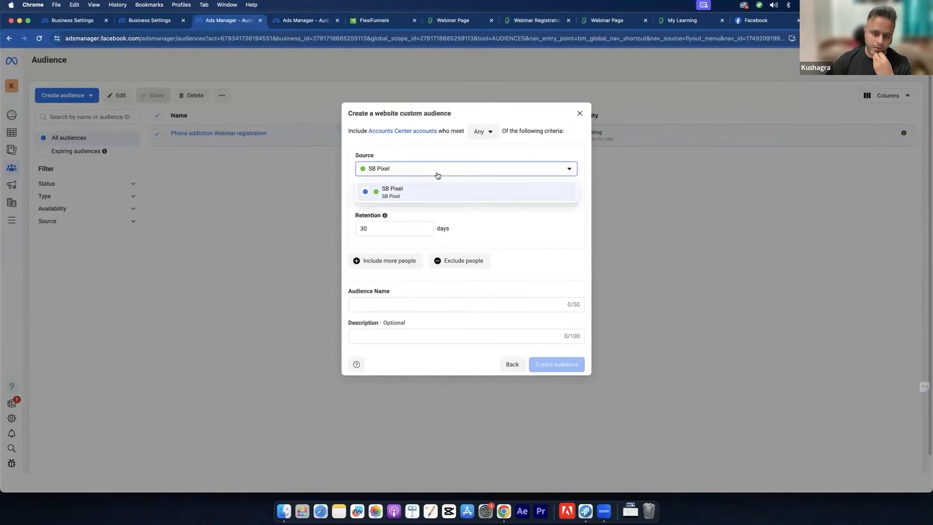
click(504, 228)
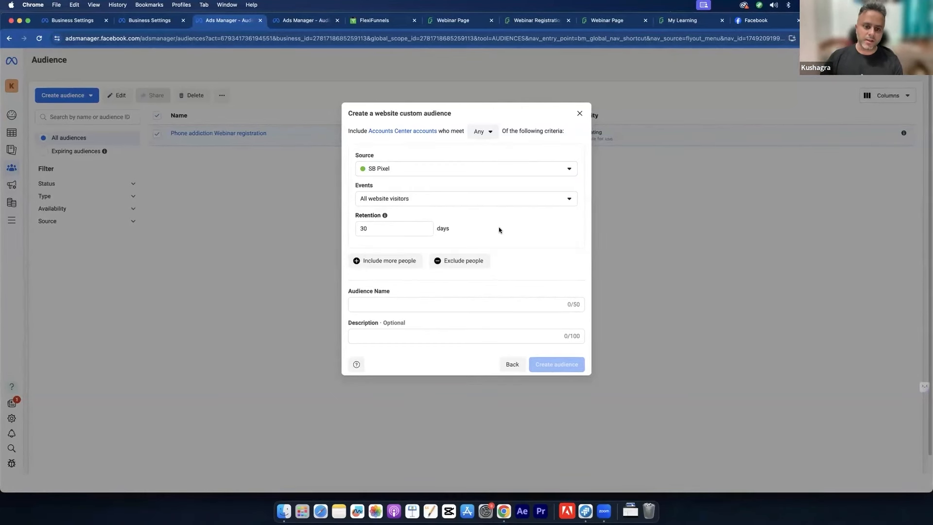
Step: Discard the audience draft and reload the Audiences page in the other Ads Manager tab
click(580, 113)
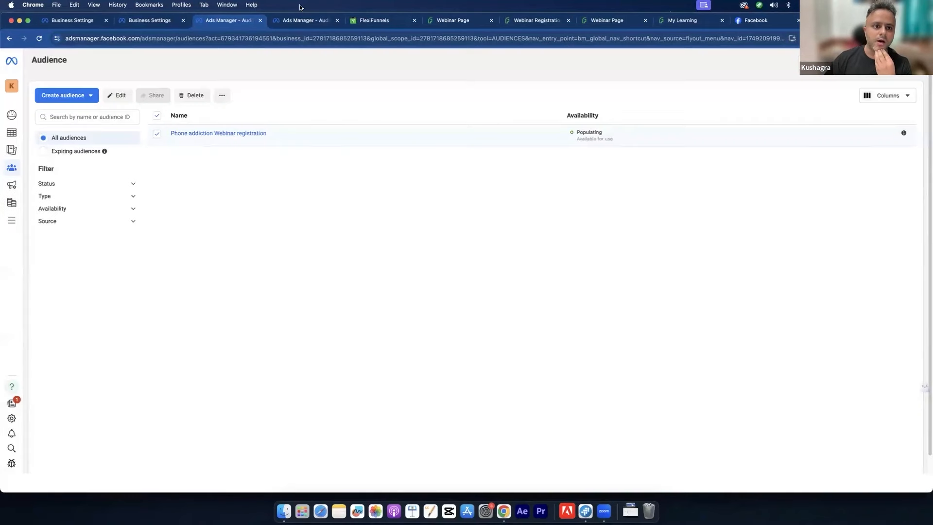
click(300, 19)
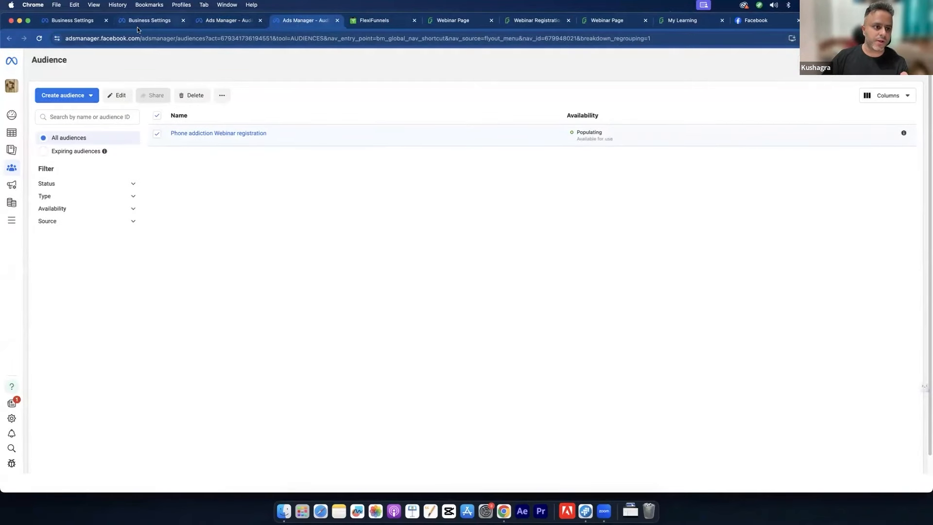
click(39, 38)
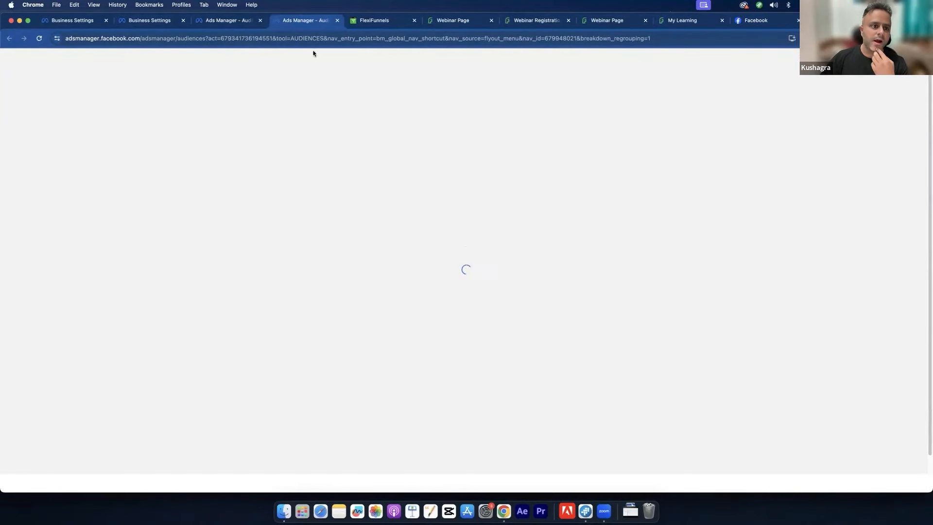
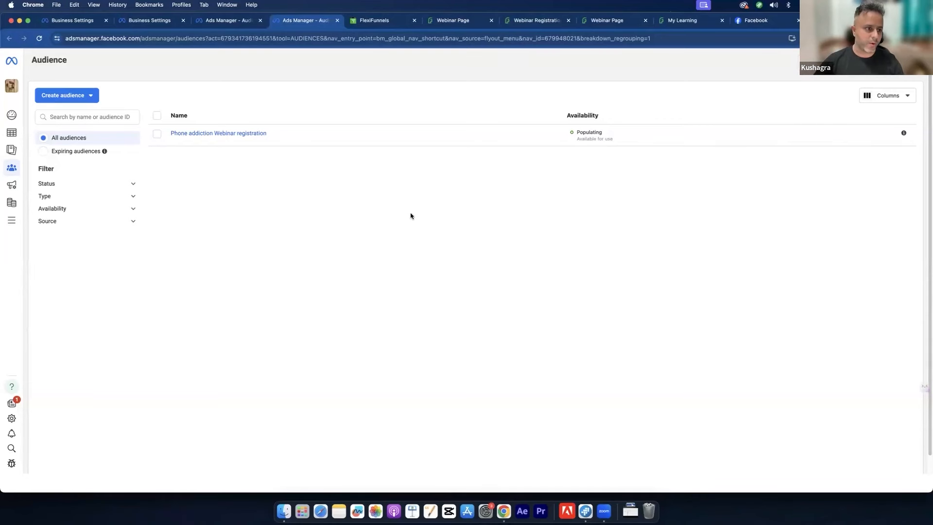
Step: Start another website custom audience, check the pixel sources, then cancel the form
click(68, 96)
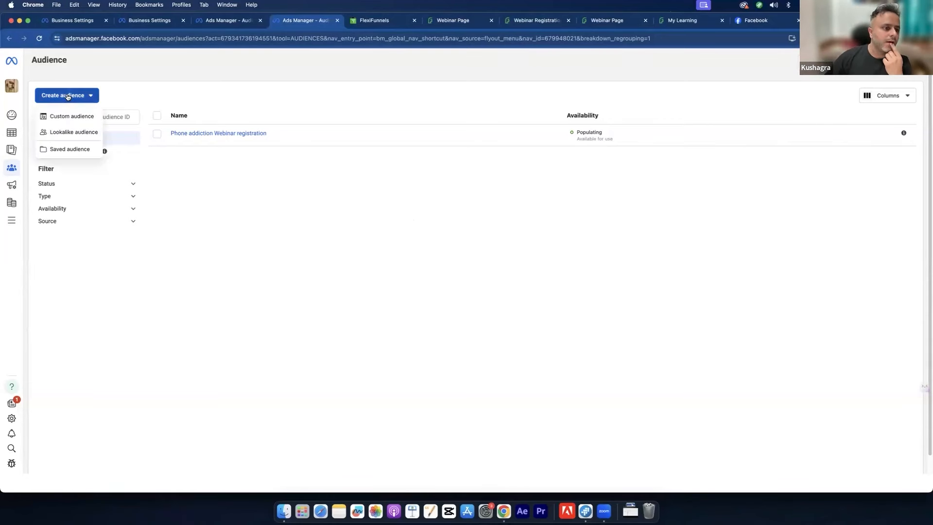
click(74, 116)
click(389, 173)
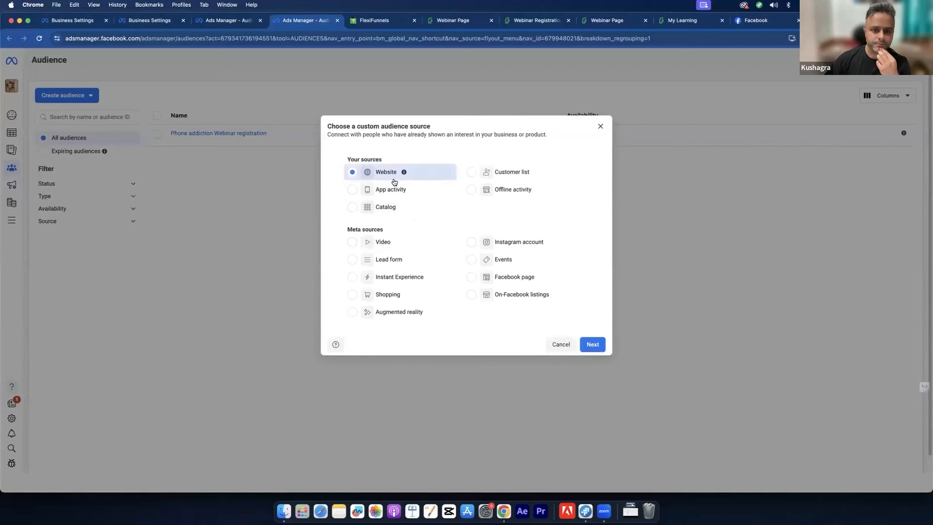
click(584, 342)
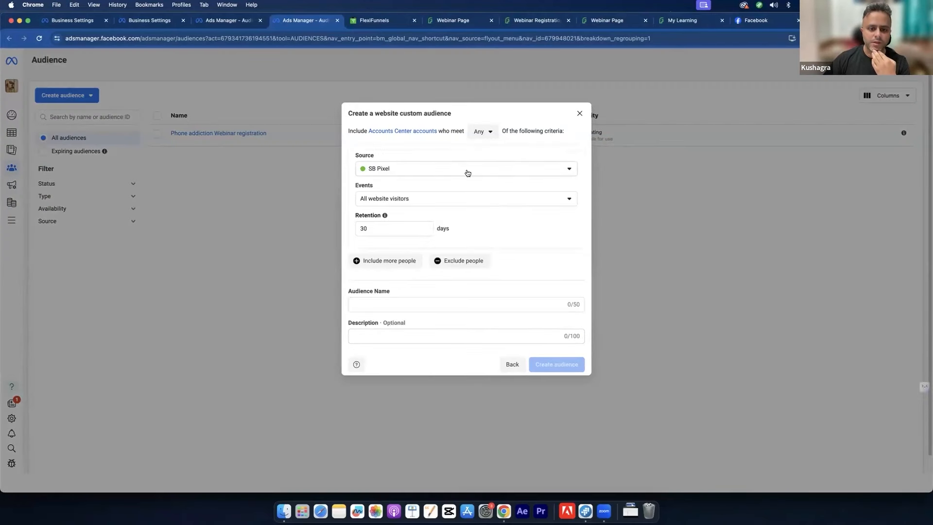
click(465, 170)
click(507, 221)
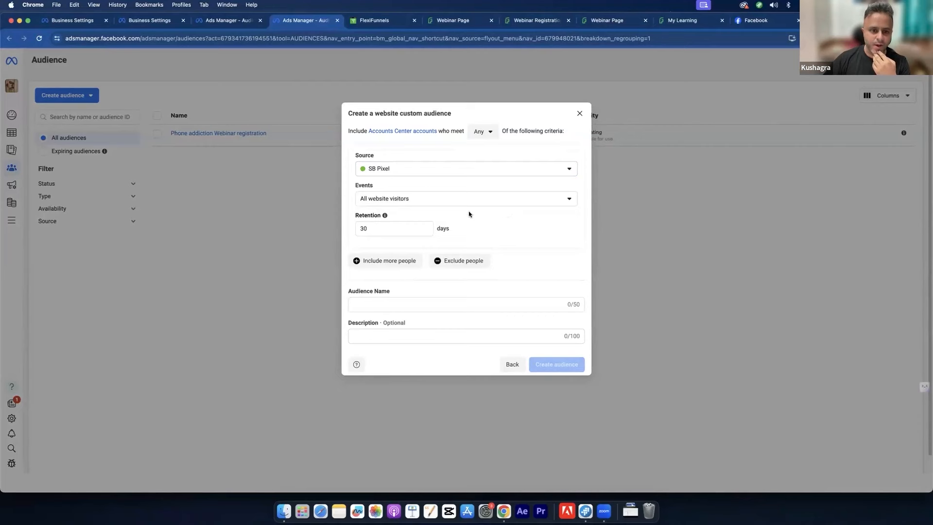
click(580, 113)
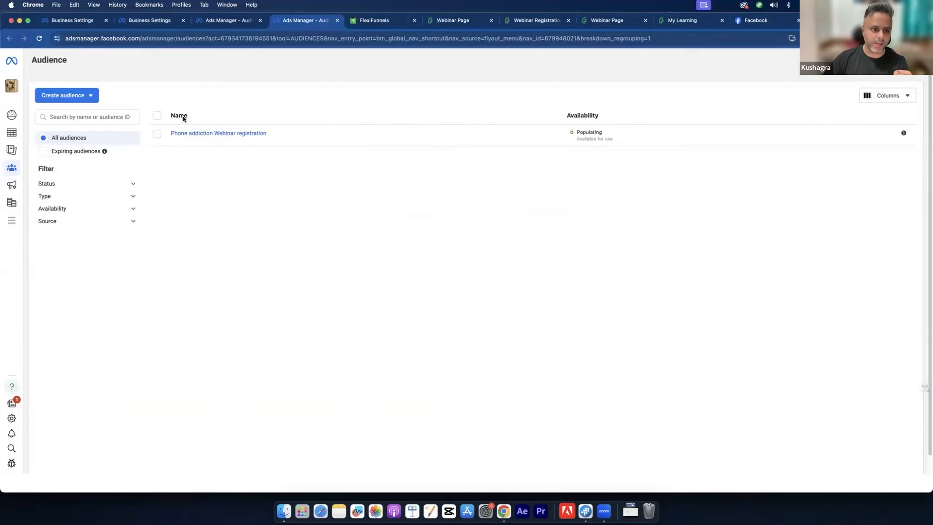
Step: Review the Phone addiction Webinar registration audience's settings, keeping SB Pixel, without saving changes
click(157, 133)
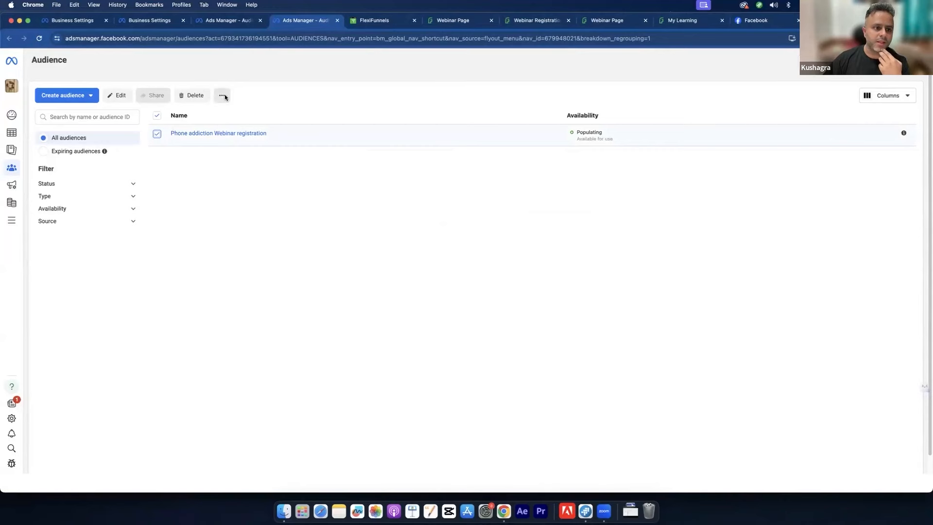
click(118, 95)
click(417, 143)
click(423, 168)
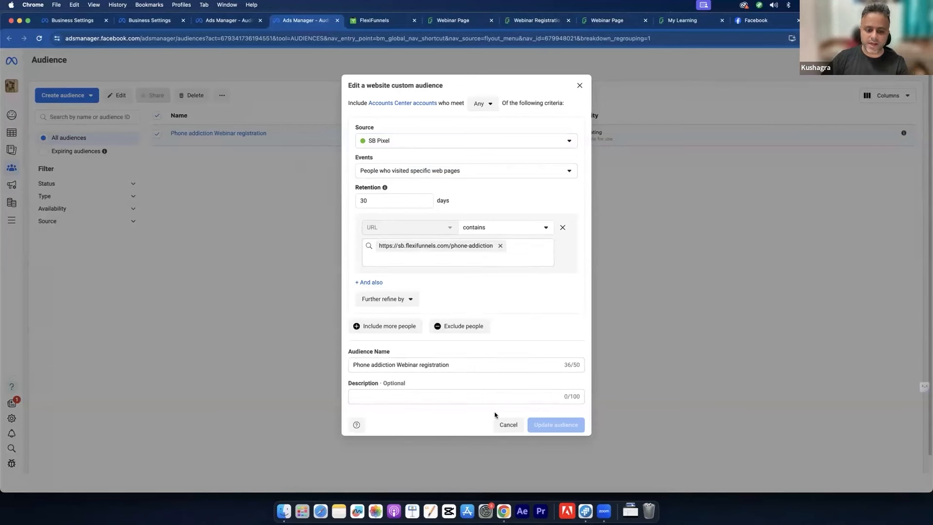
click(580, 85)
Step: Permanently delete the Phone addiction Webinar registration audience
click(157, 133)
click(157, 133)
click(192, 95)
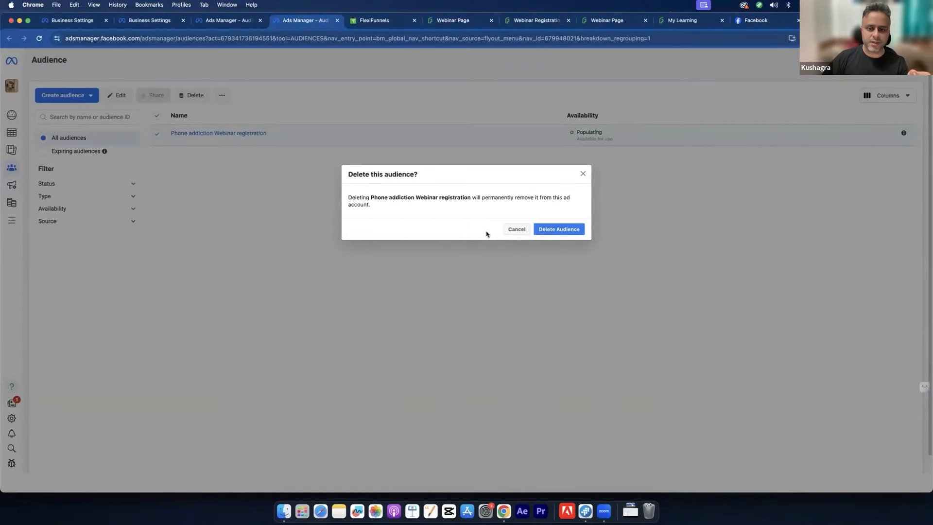
click(545, 228)
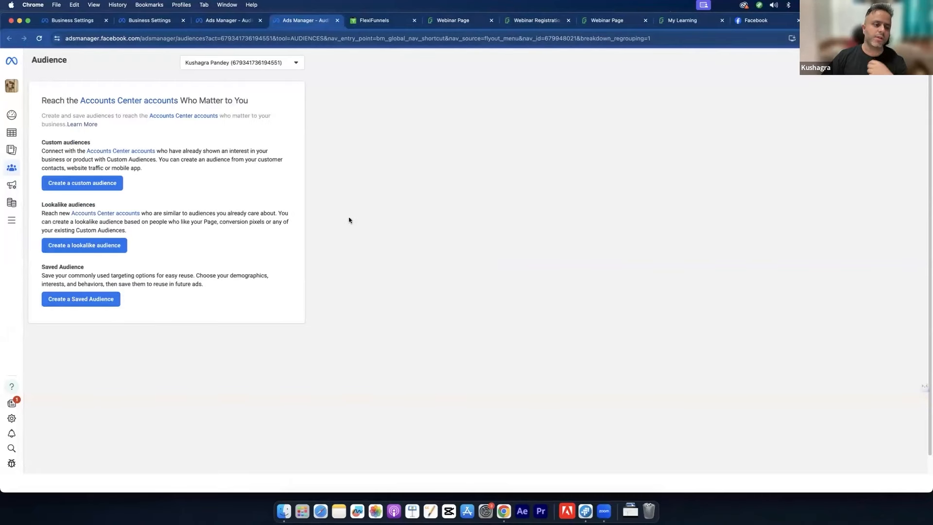
Step: Start a website custom audience of all visitors and set retention to 180 days
click(96, 184)
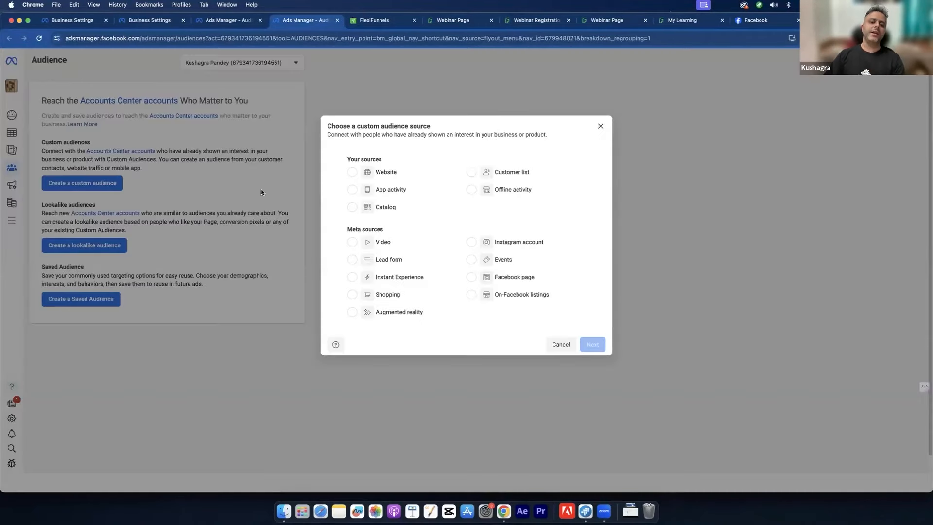
click(369, 172)
click(598, 347)
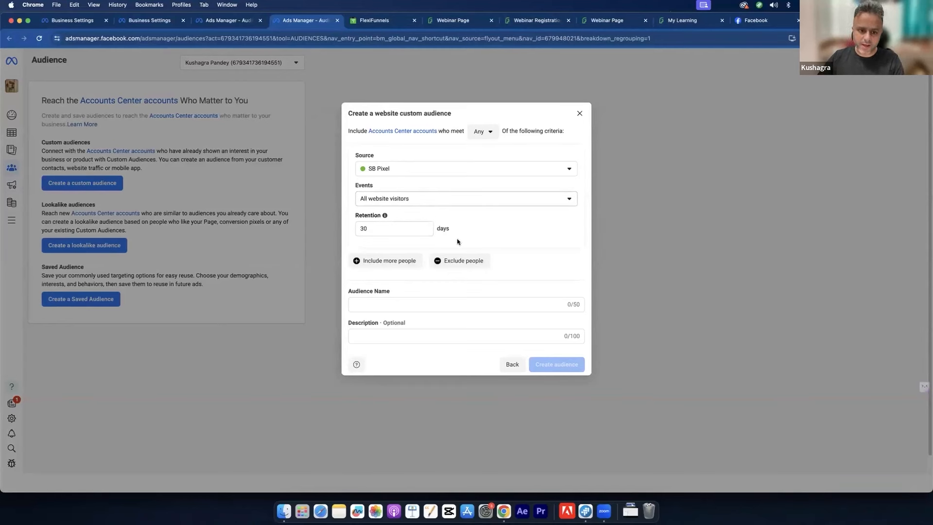
double_click(378, 231)
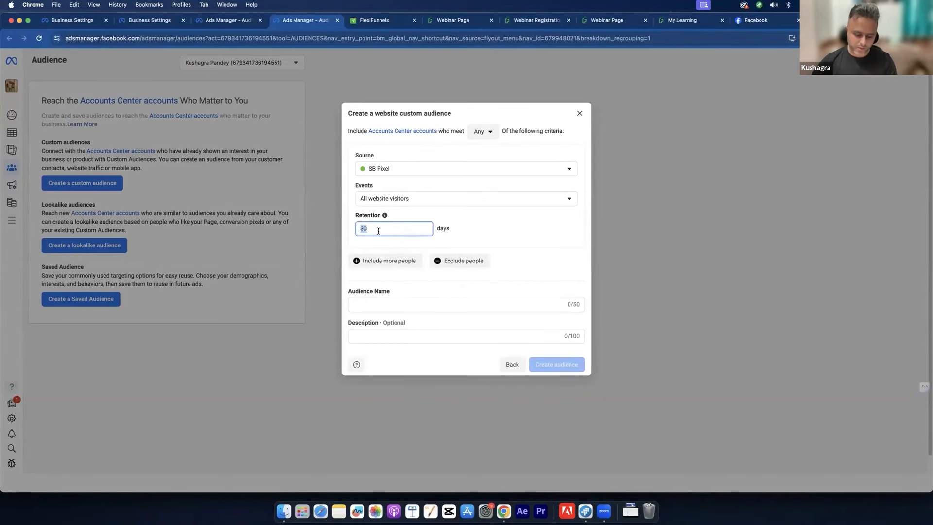
text(18)
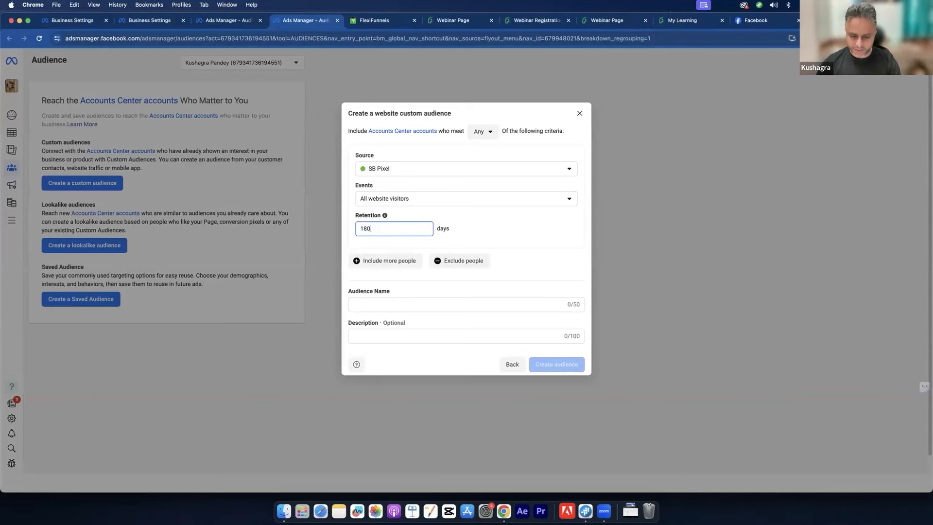
Step: Name the audience 'All website audience' and create it
click(357, 304)
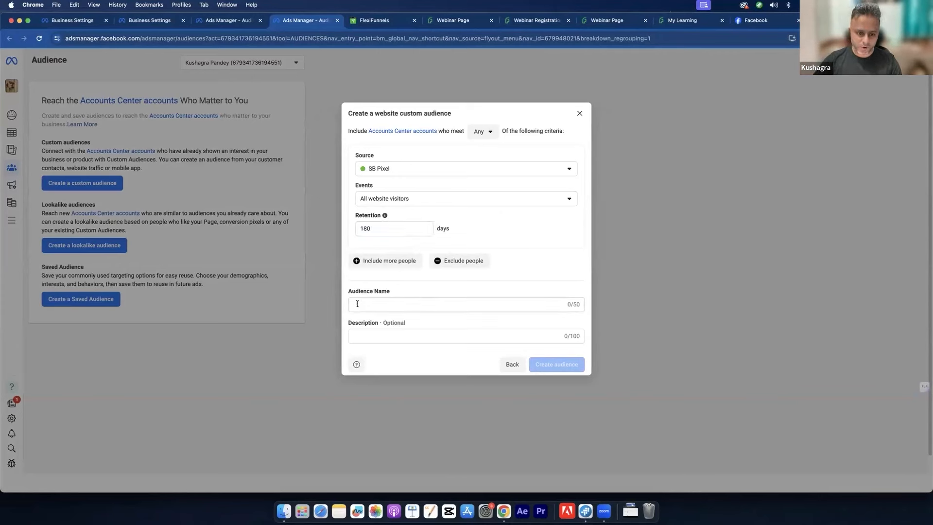
key(Caps_Lock)
text(All)
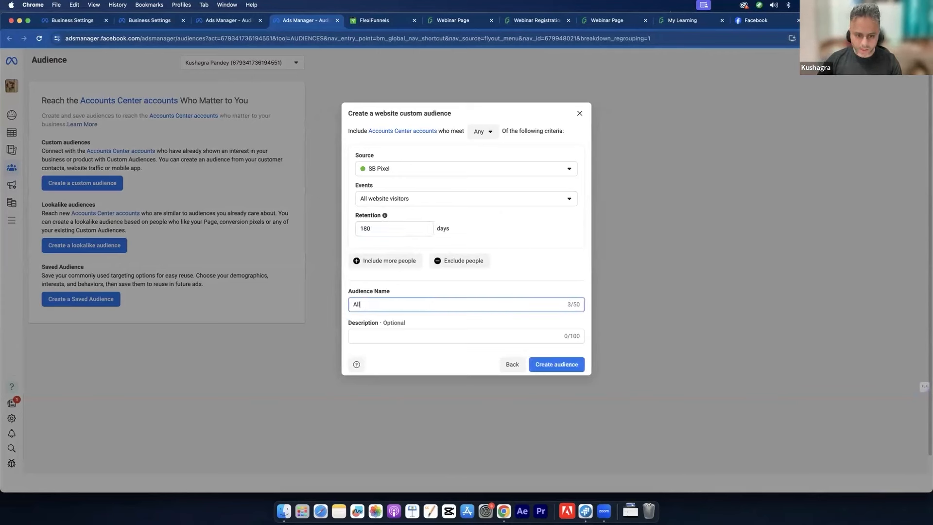
text( website audience)
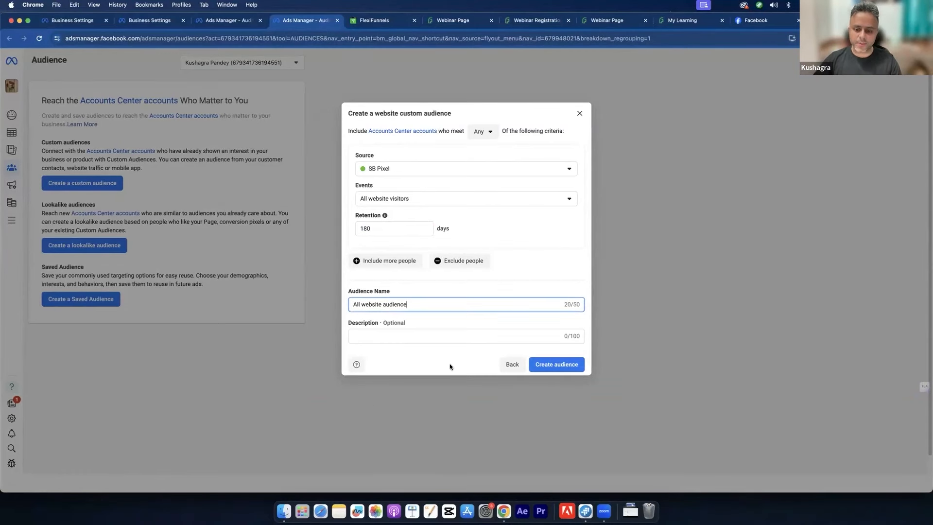
click(544, 362)
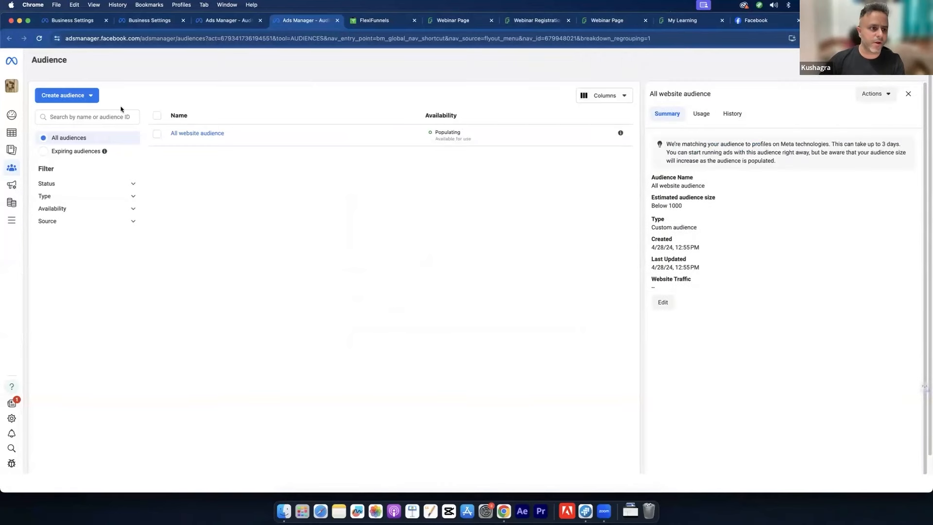
Step: Start another custom audience targeting people who visited specific web pages
click(84, 95)
click(374, 143)
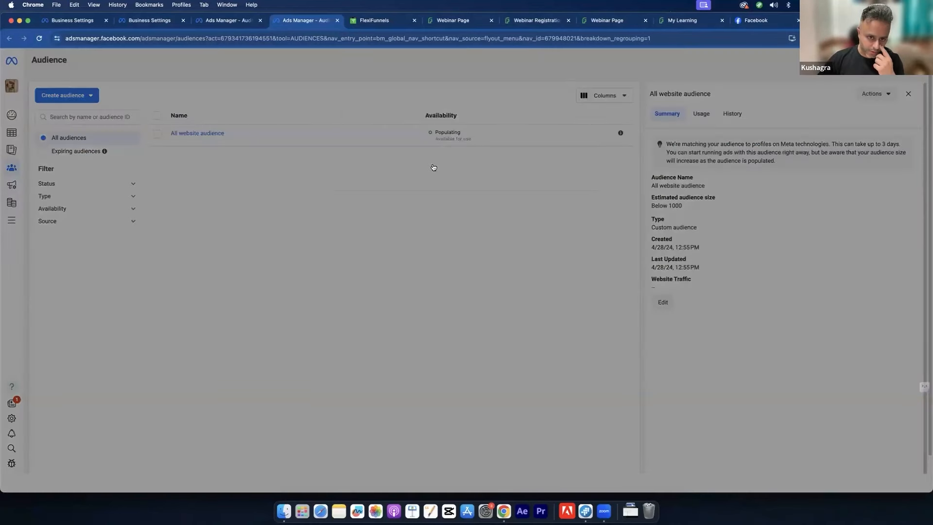
click(413, 199)
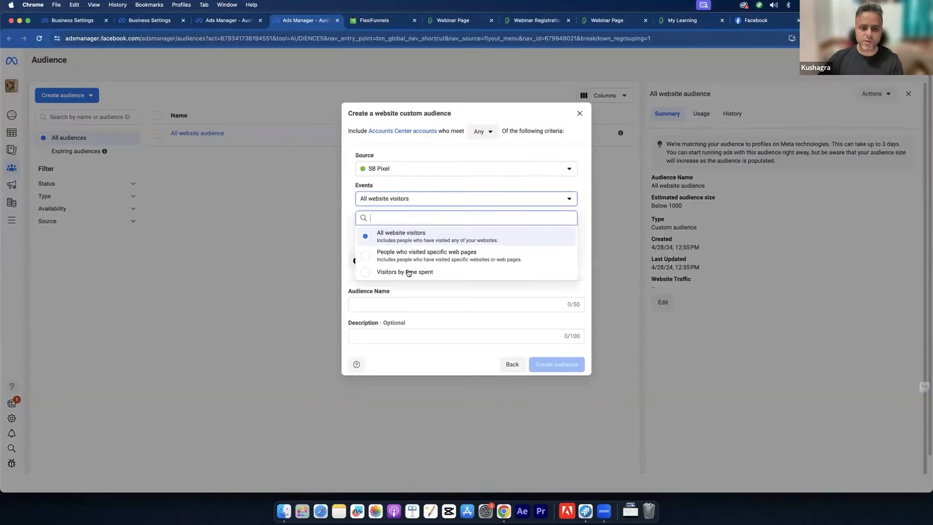
click(426, 257)
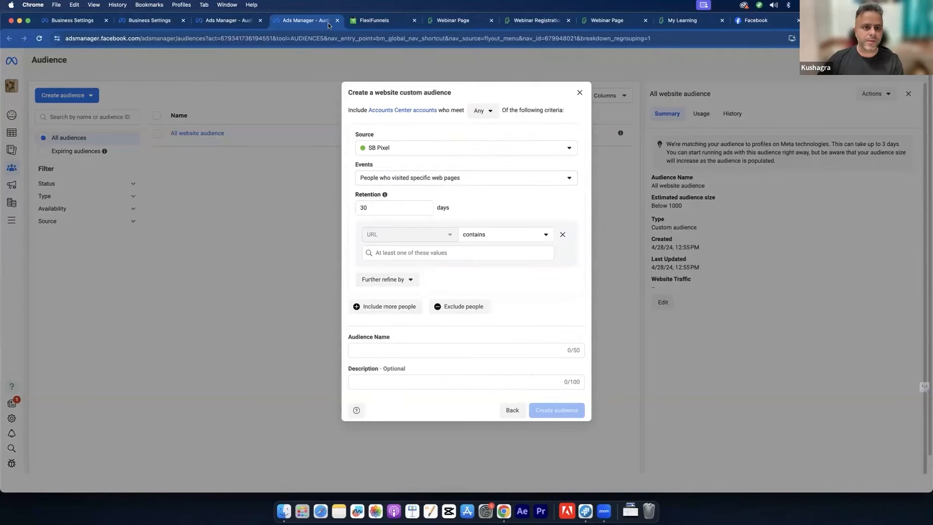
Step: Copy the registration page URL and add sb.flexifunnels.com/phone-addiction as the URL match value
click(468, 22)
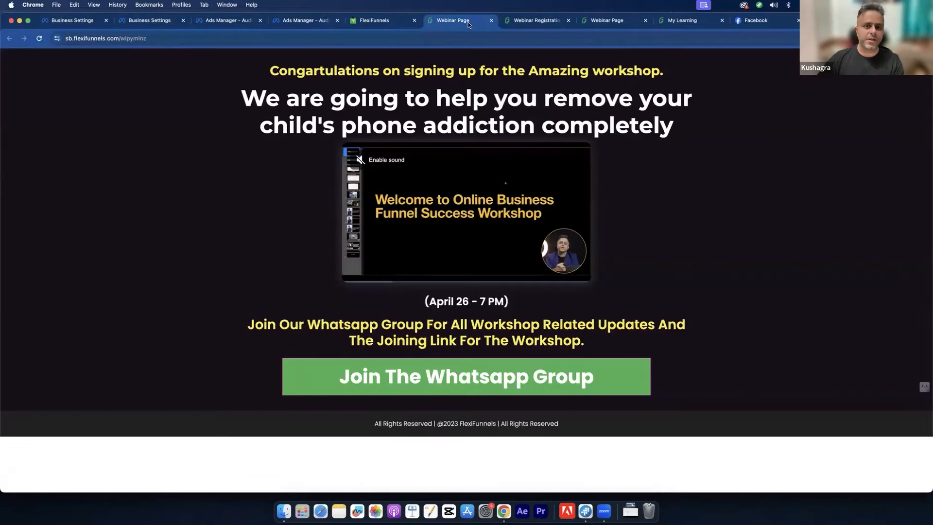
click(523, 23)
click(206, 39)
key(super+c)
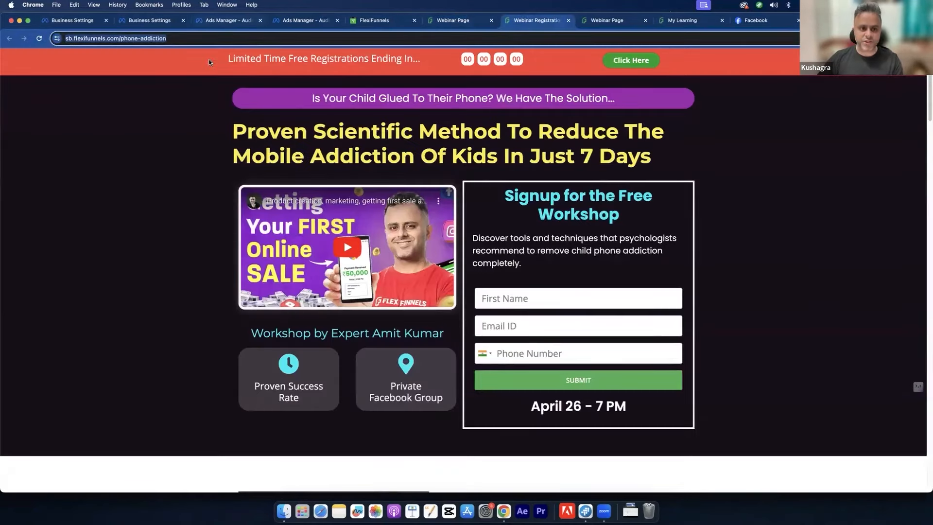
click(275, 22)
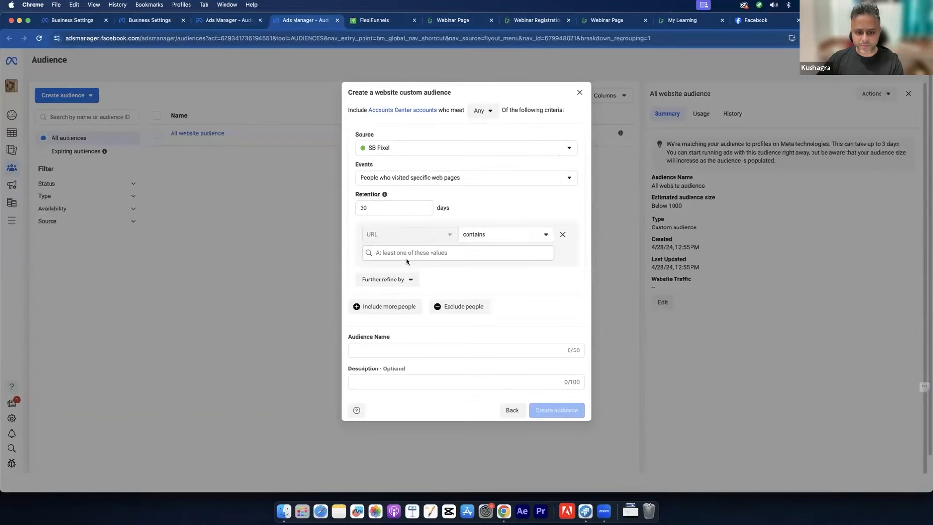
click(403, 258)
key(super+v)
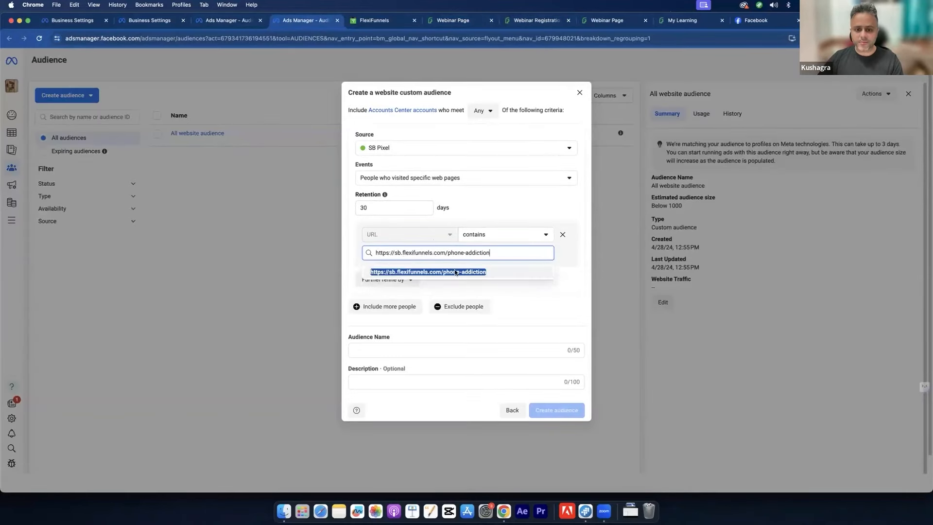
click(488, 273)
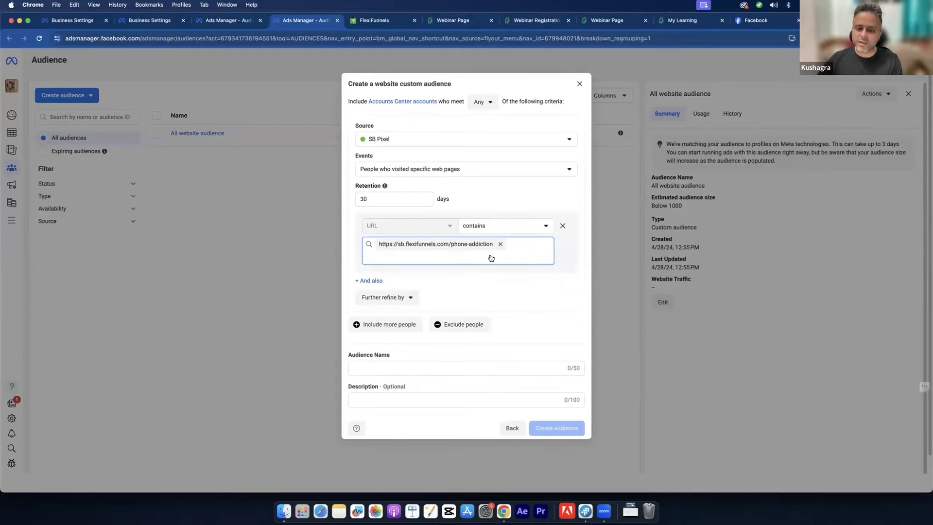
Step: Try 'equals' as the URL match rule, then set it back to 'contains'
click(484, 229)
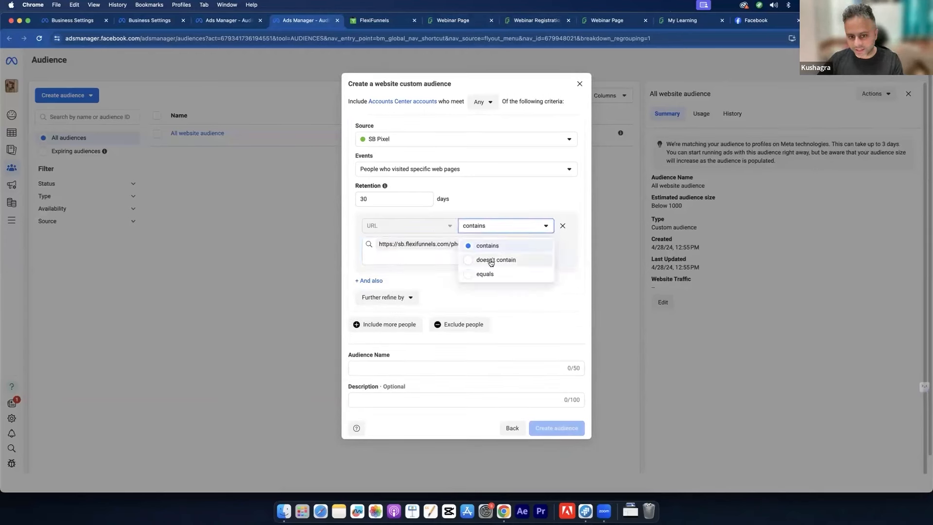
click(492, 226)
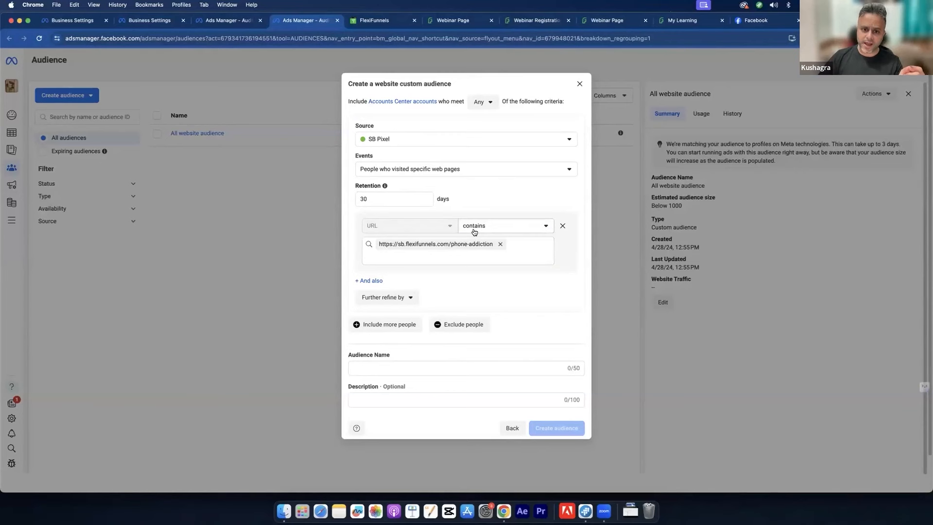
click(474, 232)
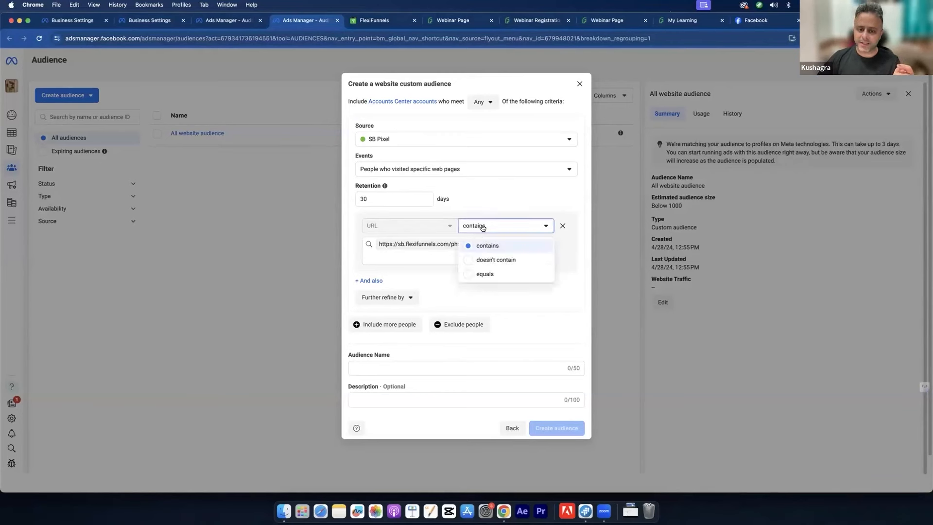
click(494, 273)
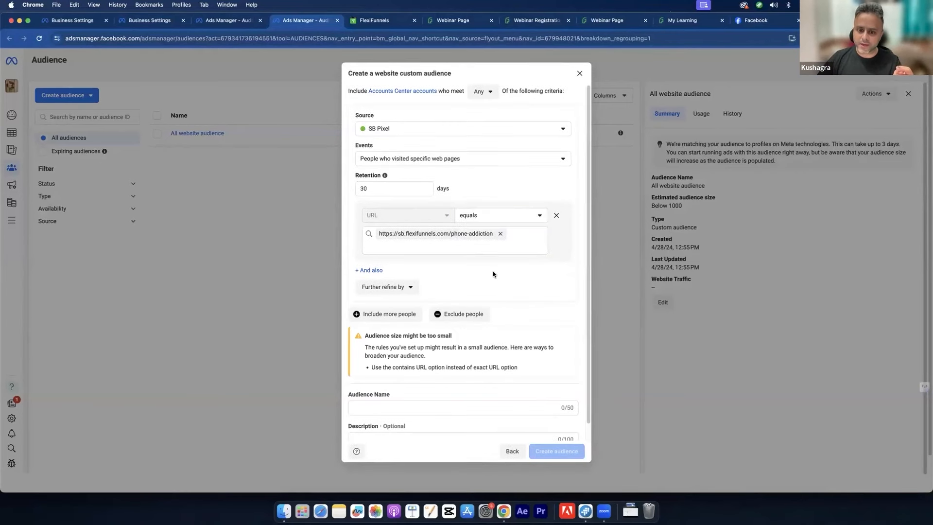
click(467, 215)
click(483, 236)
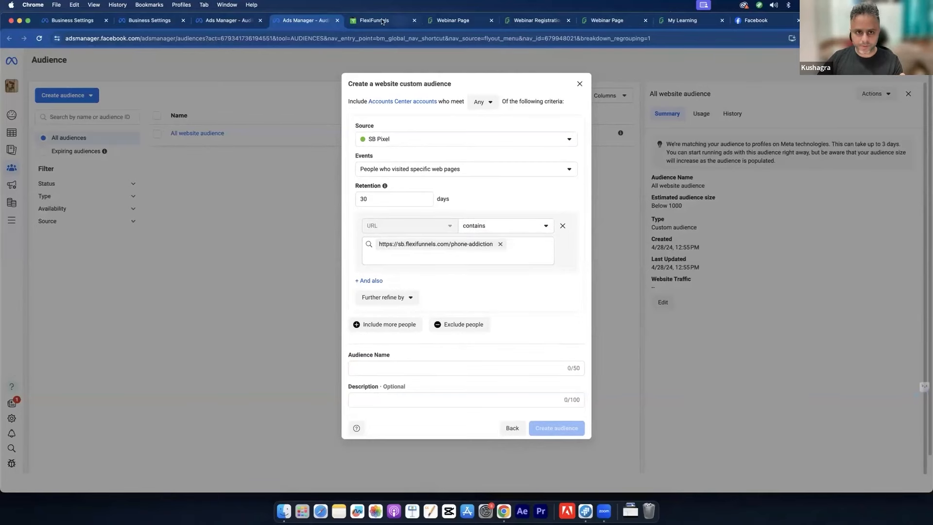
click(531, 20)
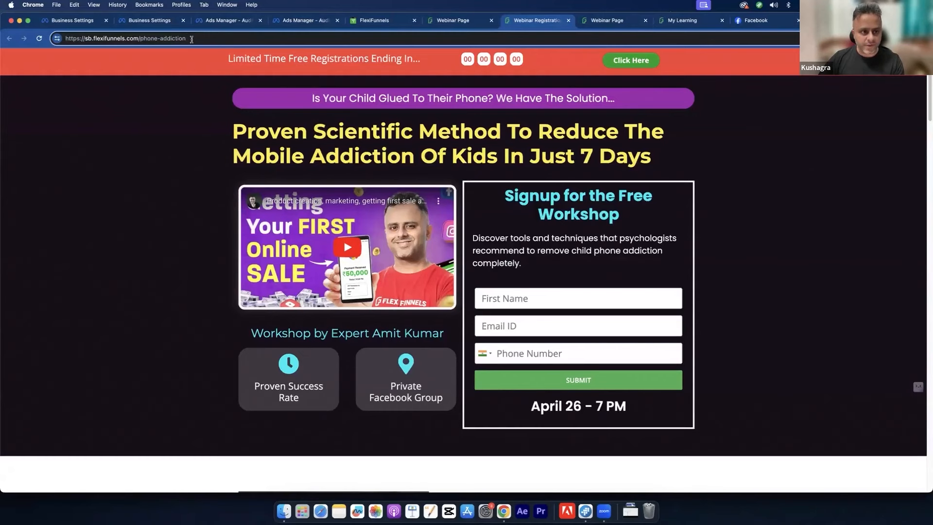
drag(190, 38, 85, 28)
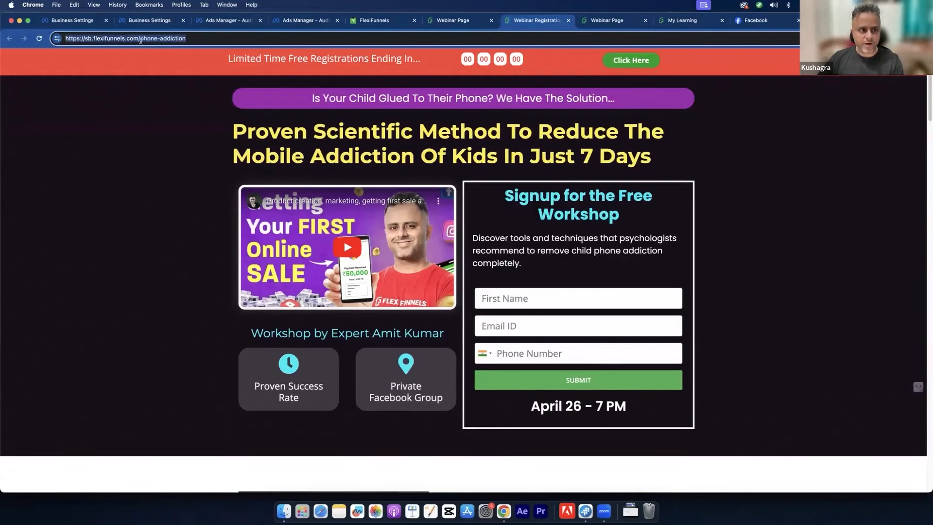
click(191, 41)
drag(192, 41, 73, 27)
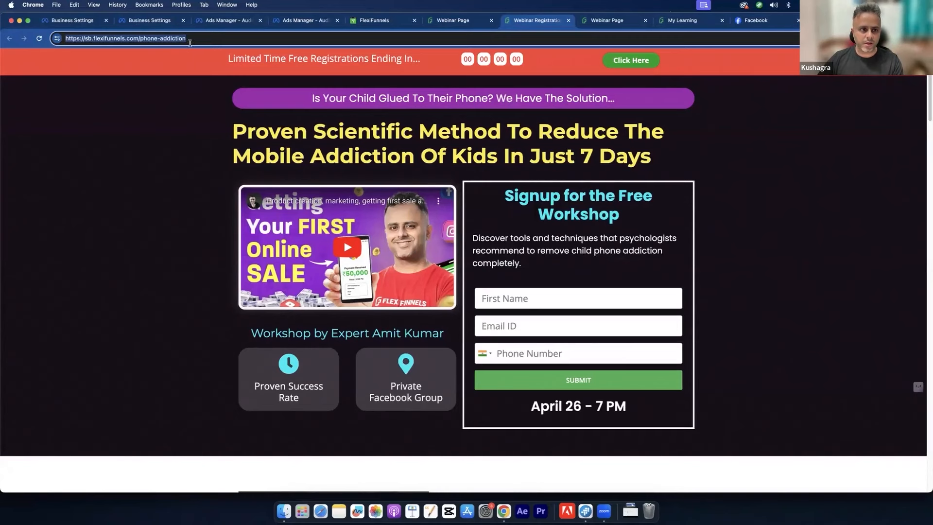
click(190, 42)
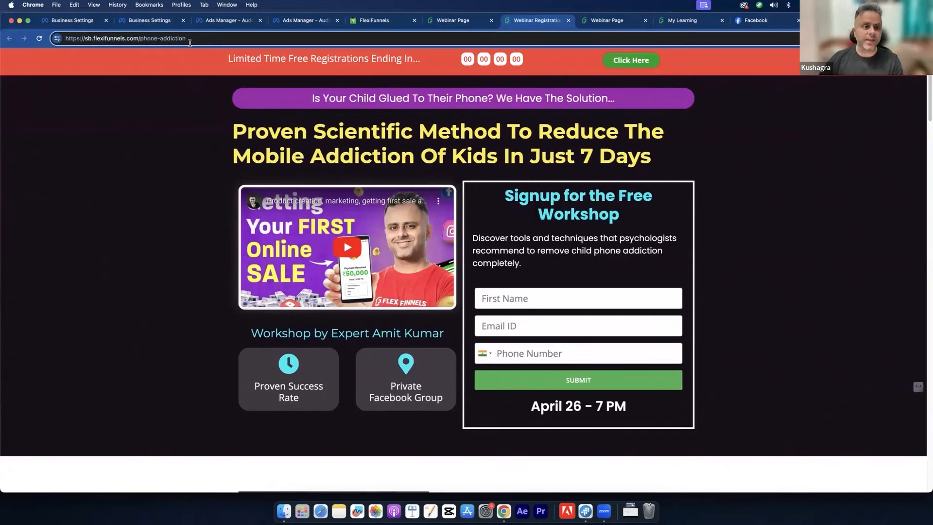
text(/)
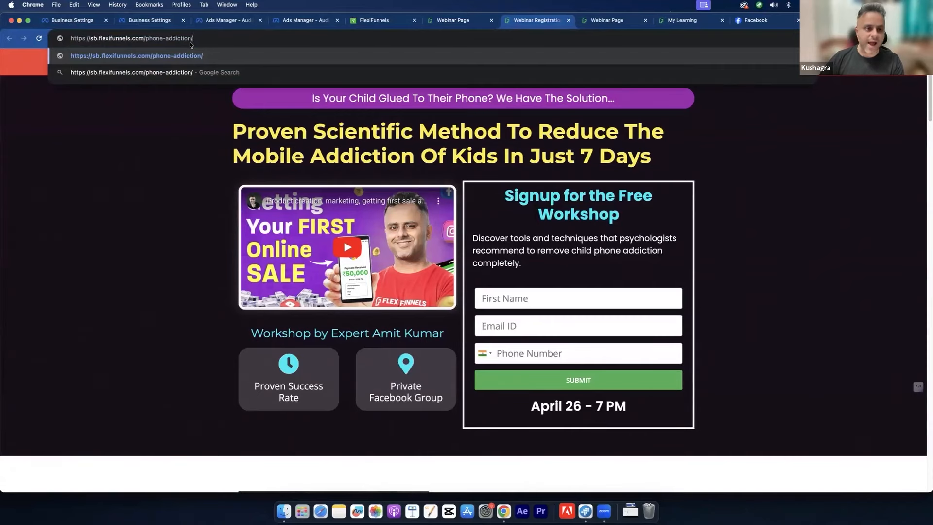
key(Return)
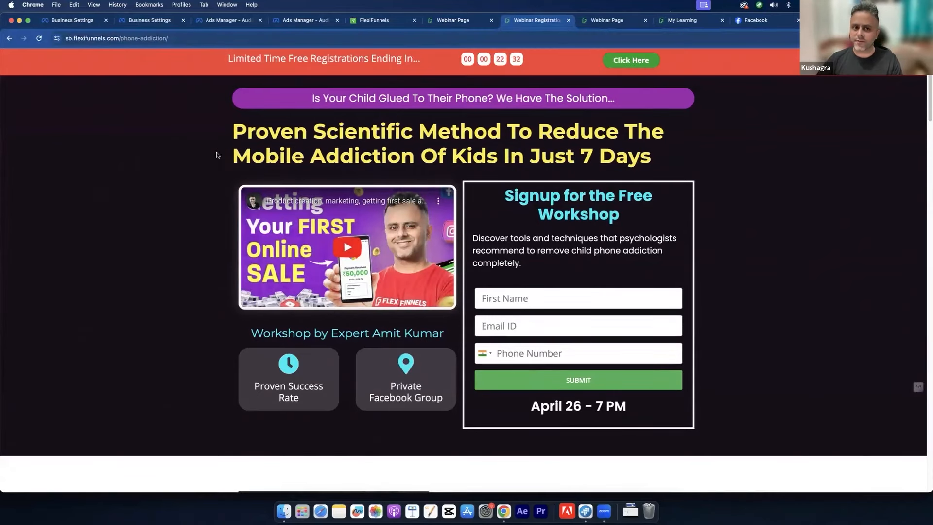
click(185, 35)
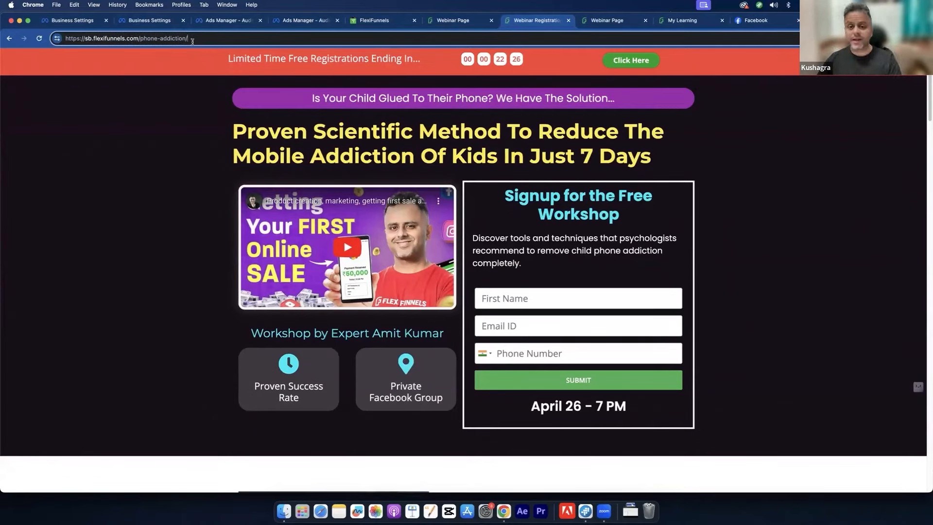
click(293, 20)
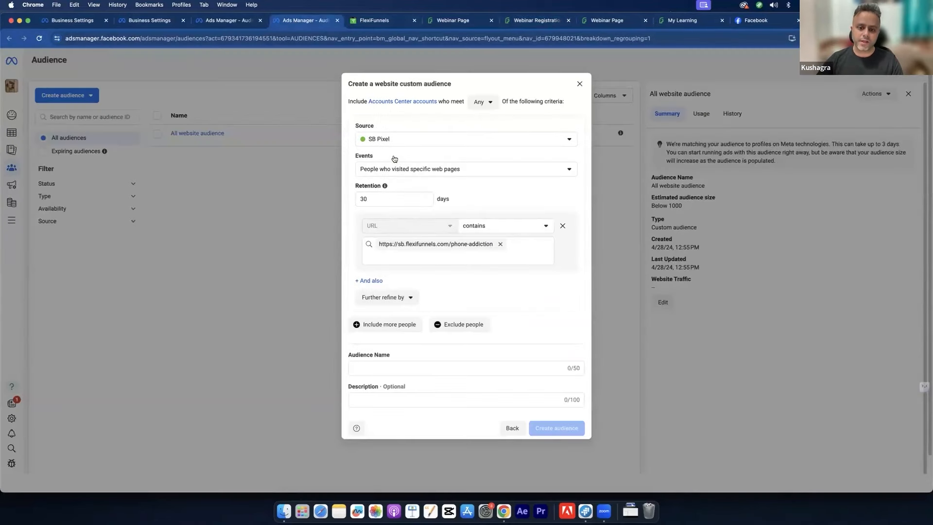
Step: Keep the URL rule on 'contains' and change retention from 30 to 5 days
click(485, 226)
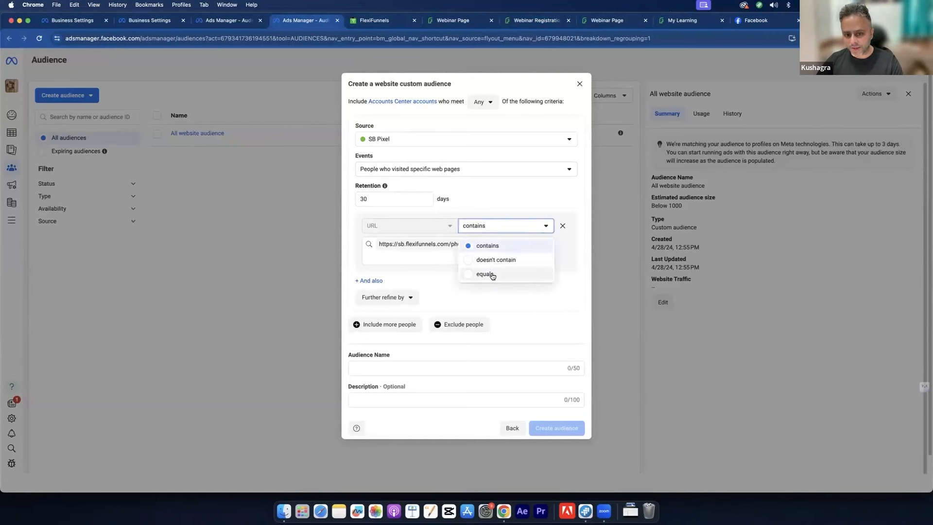
click(501, 201)
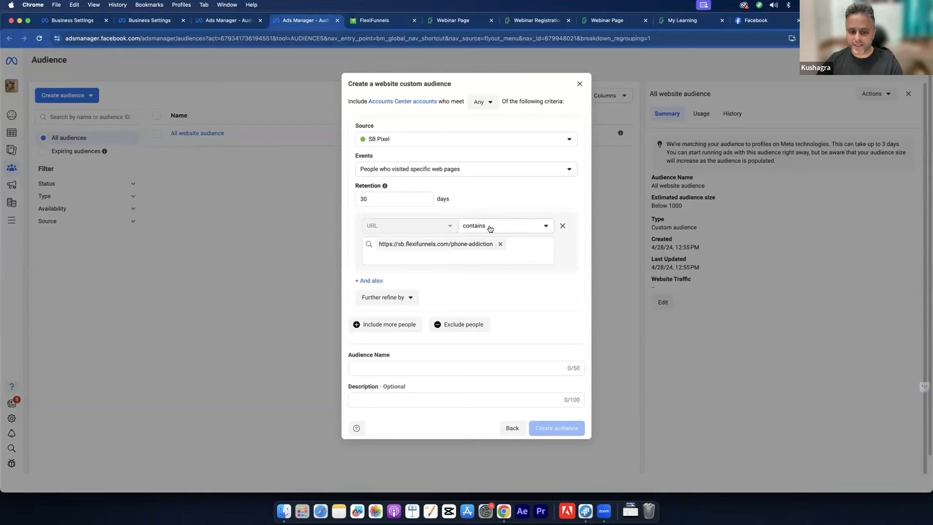
click(379, 199)
drag(379, 200, 347, 198)
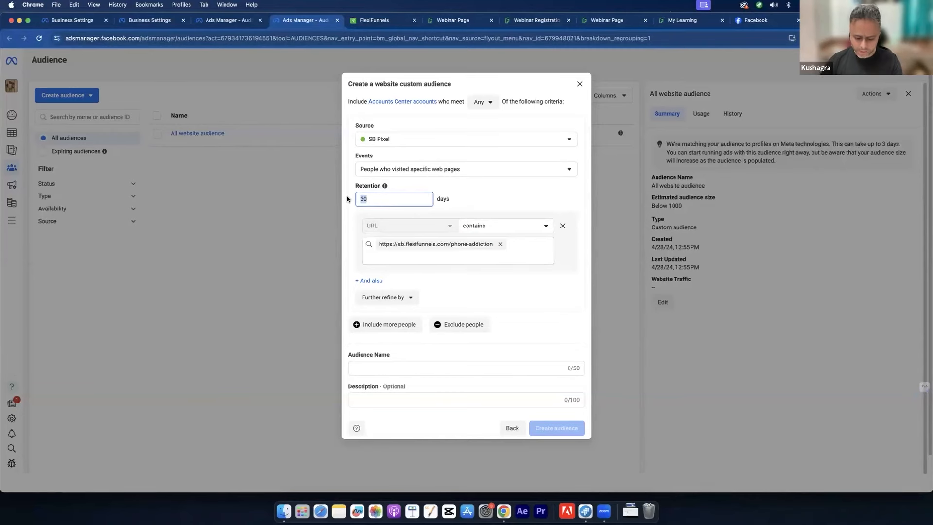
click(528, 22)
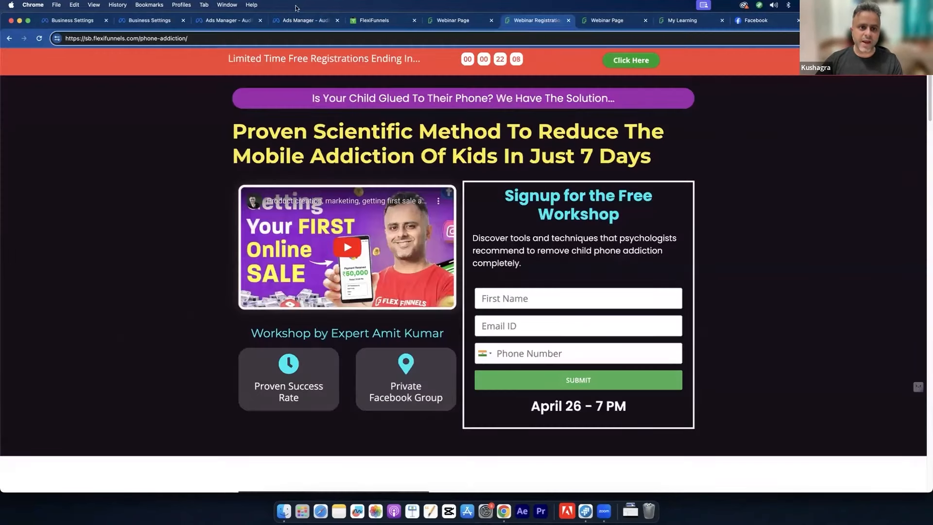
click(306, 20)
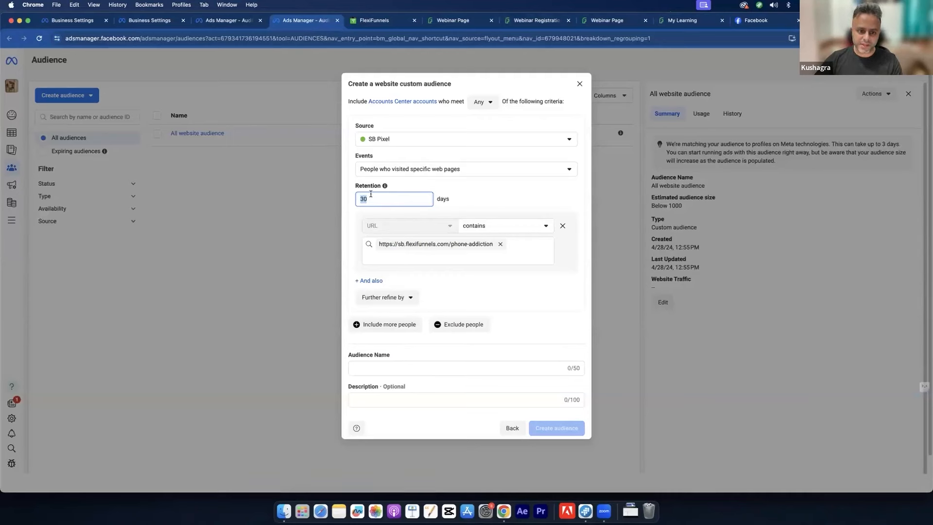
text(5)
Step: Name the audience 'Webinar Registration 5' and create it
click(381, 365)
text(Webinar Registar)
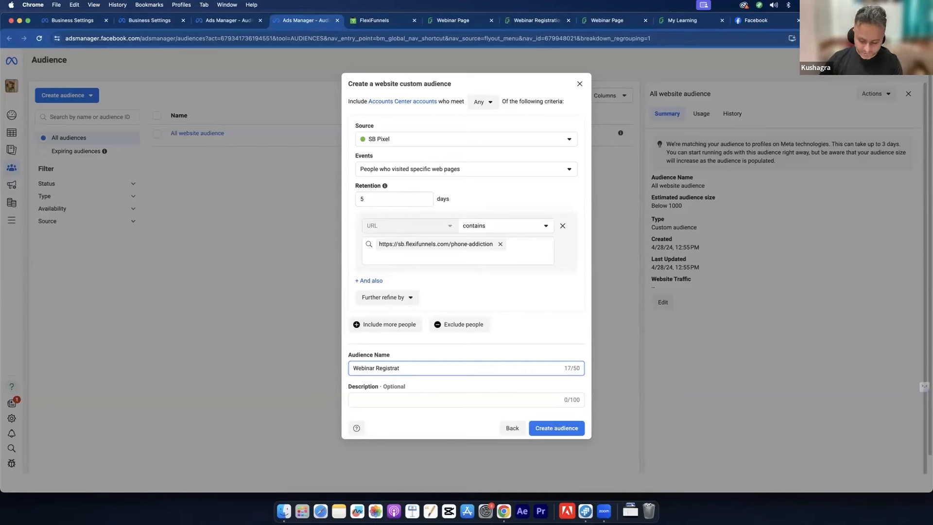
text(ion 5)
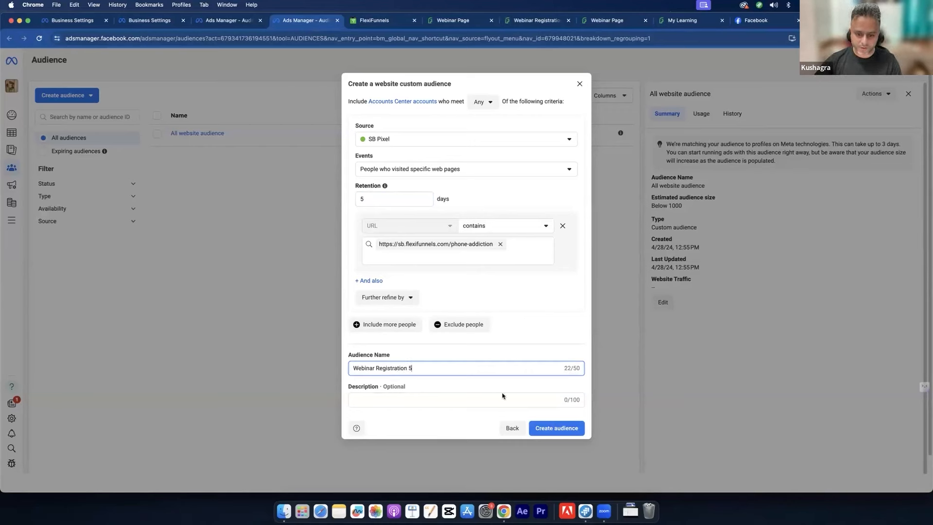
click(563, 430)
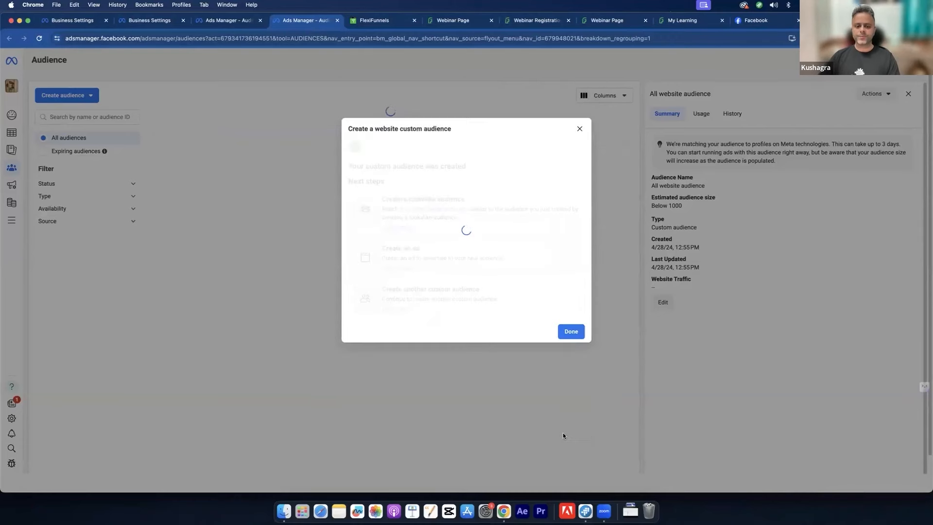
Step: Dismiss the creation confirmation and check the Webinar Registration 5 row in the audience list
click(571, 355)
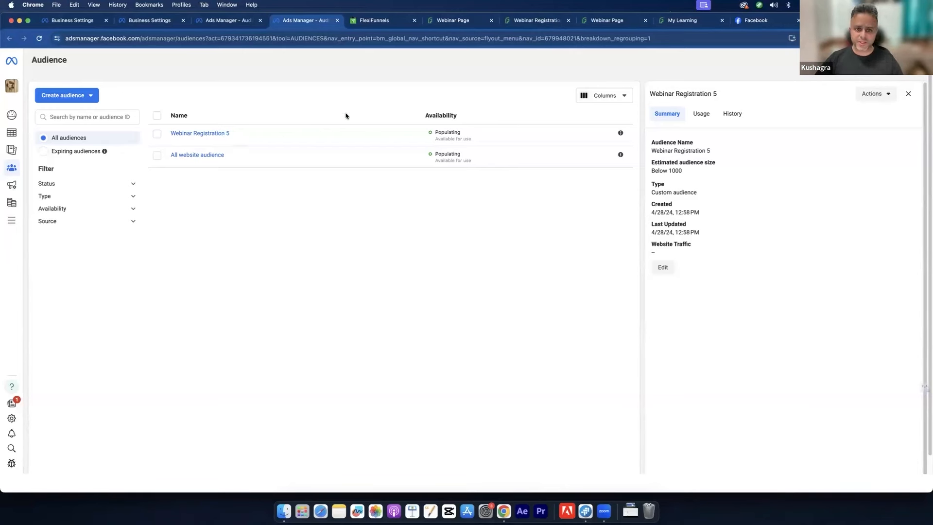
mouse_move(215, 138)
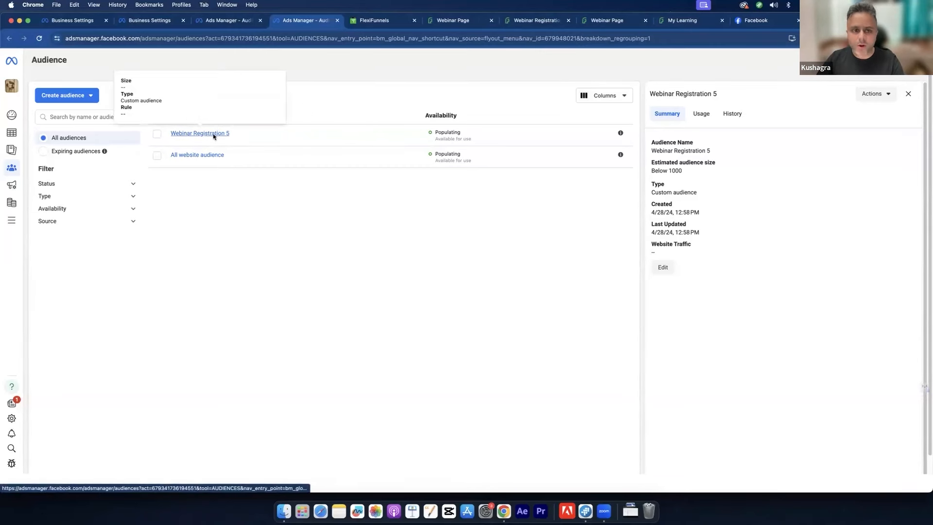
click(157, 134)
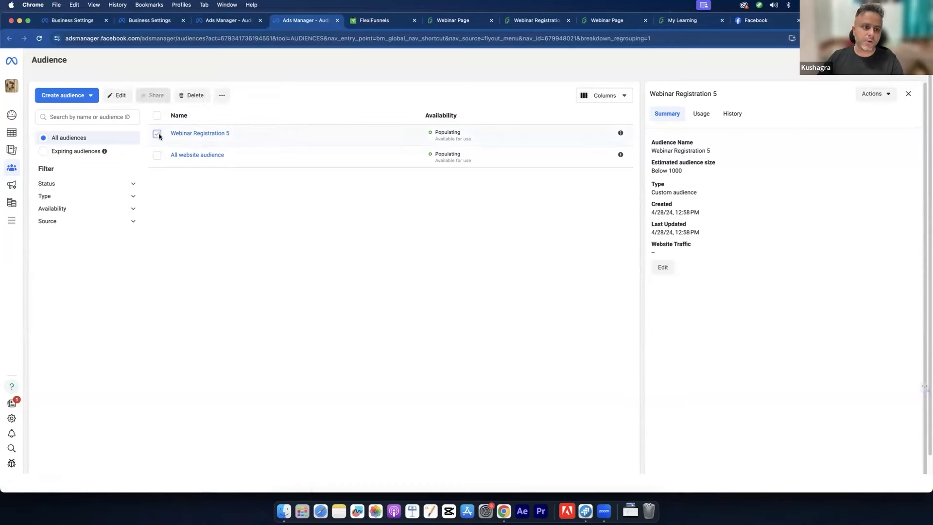
click(158, 134)
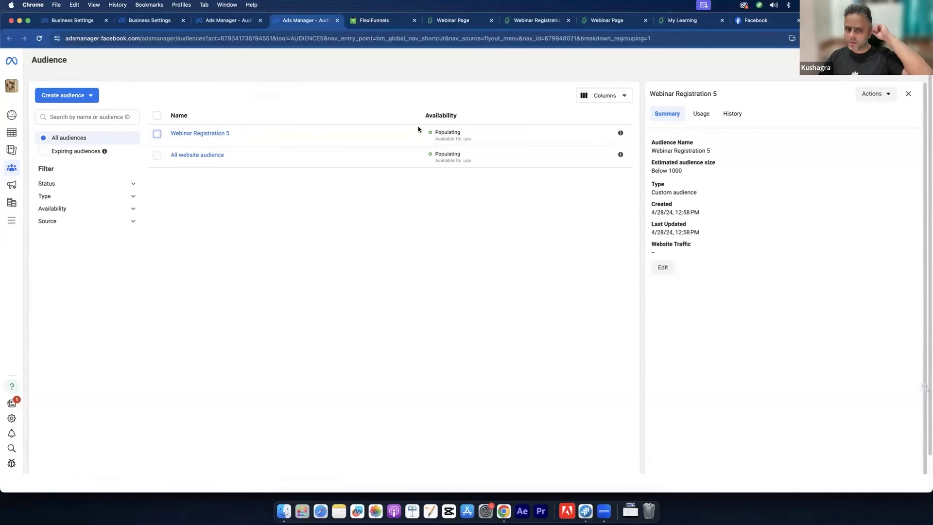
Step: Look up the webinar thank-you page address, then return to the audience list
click(509, 22)
click(452, 20)
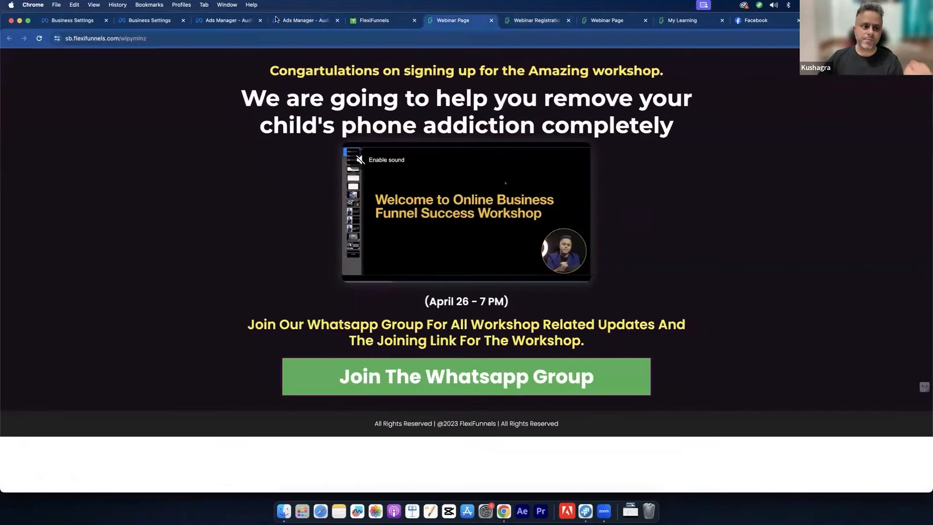
click(245, 39)
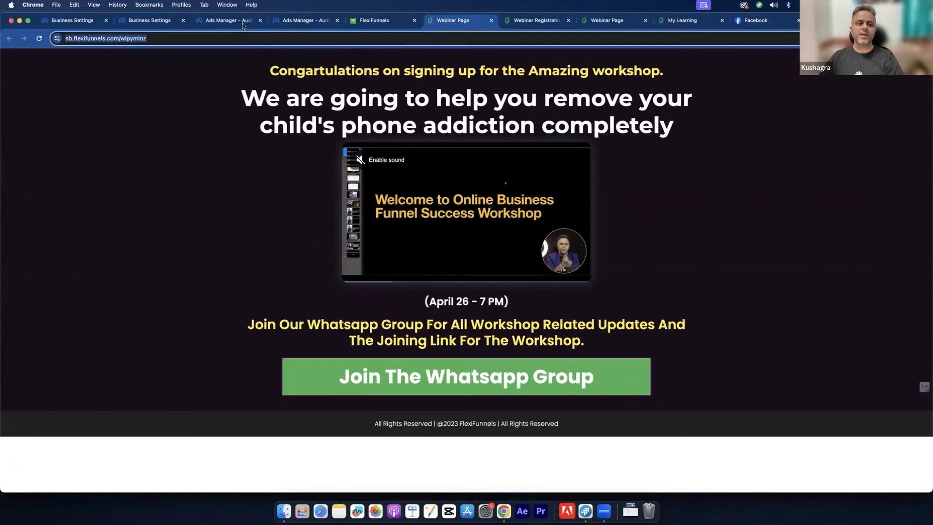
click(282, 25)
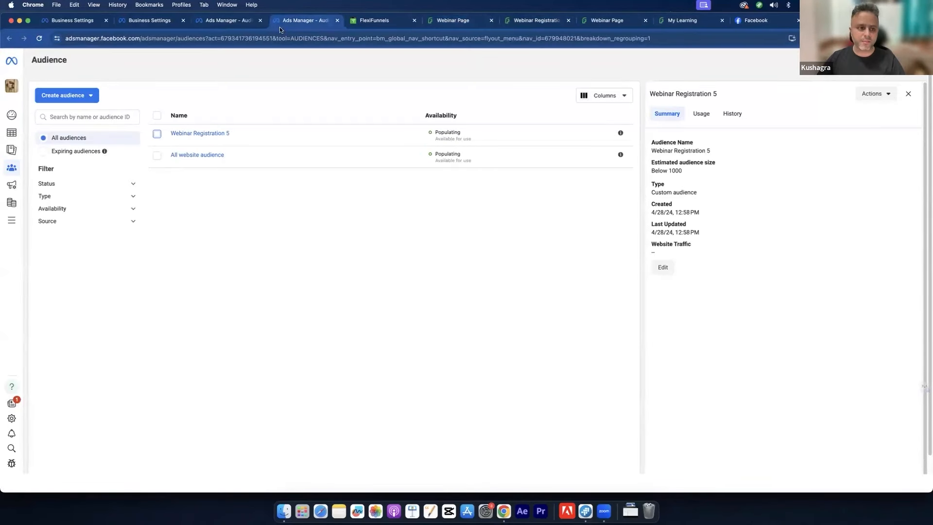
Step: Start a new SB Pixel website custom audience
click(85, 96)
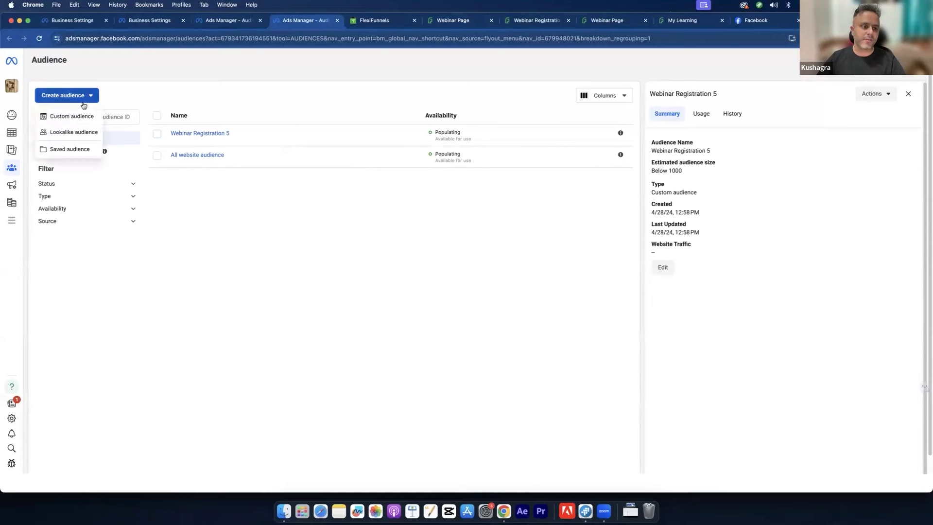
click(71, 116)
click(372, 173)
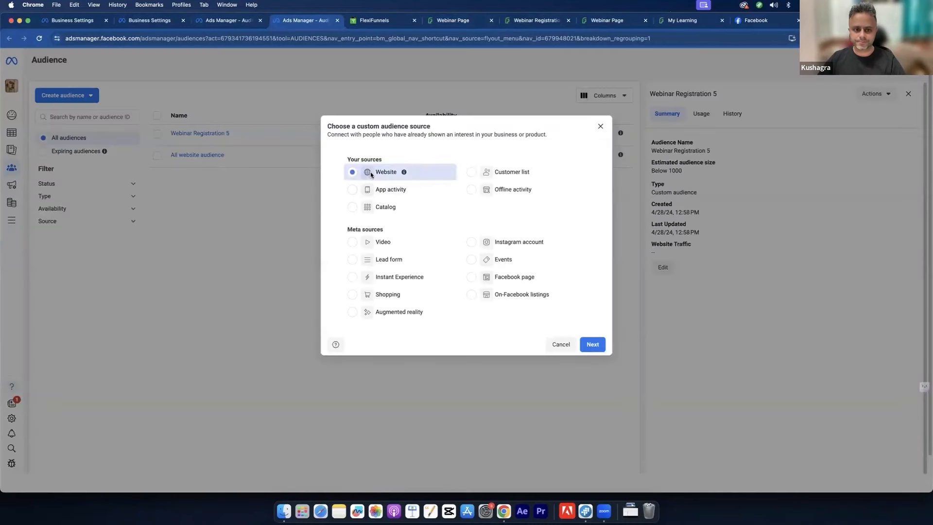
click(592, 344)
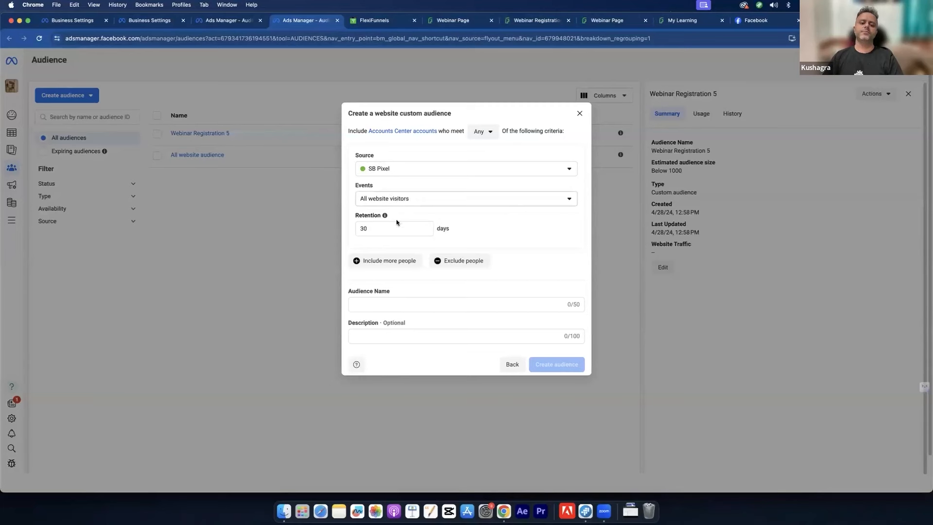
click(397, 200)
click(397, 252)
click(397, 252)
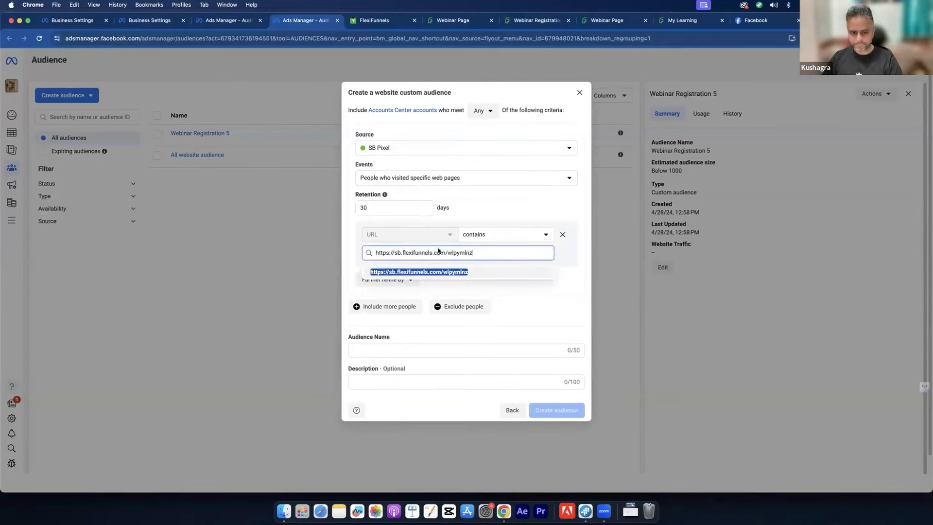
click(445, 271)
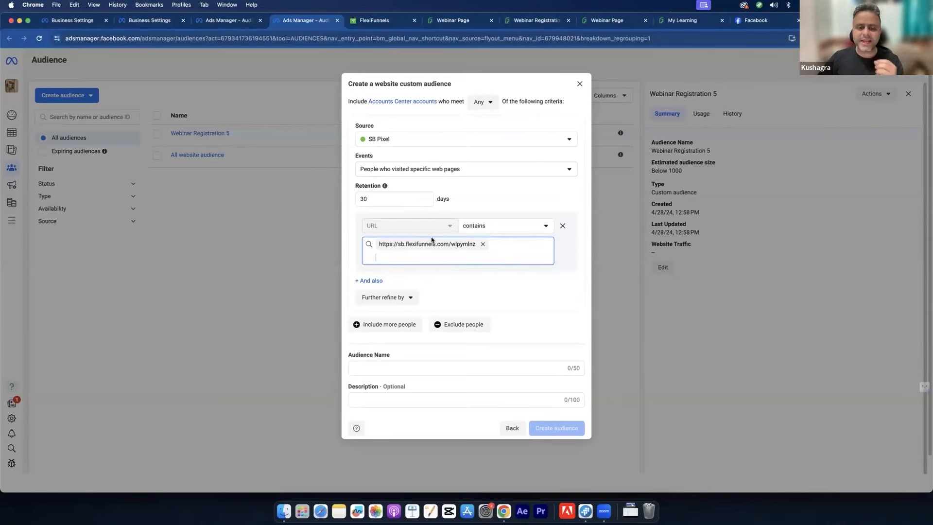
click(362, 200)
double_click(361, 200)
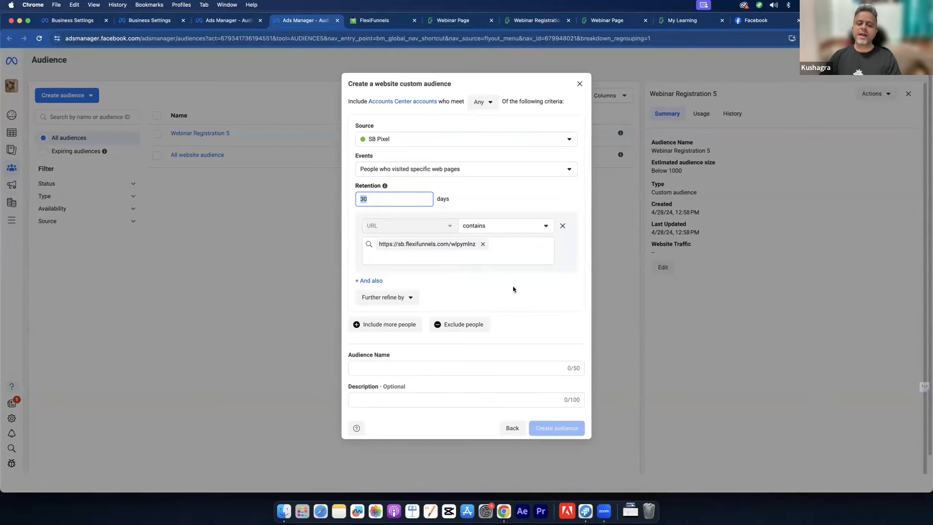
click(516, 271)
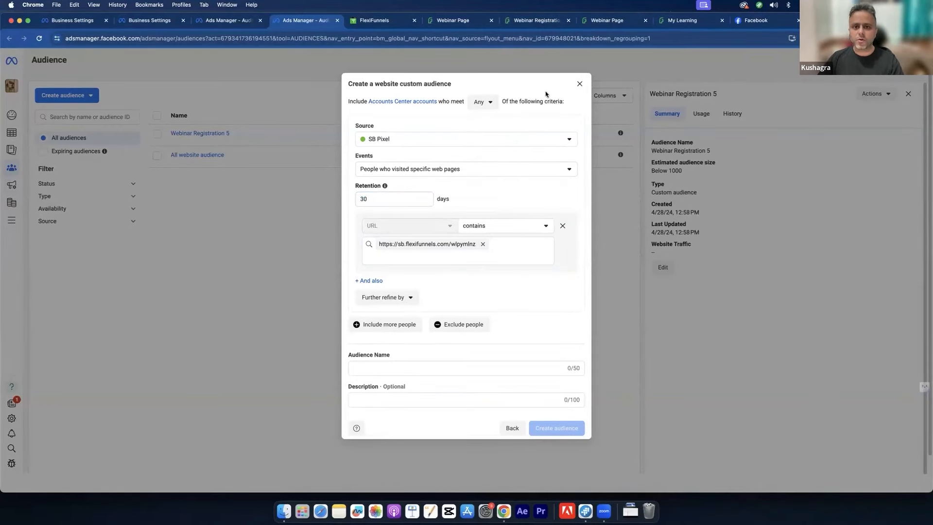
click(532, 19)
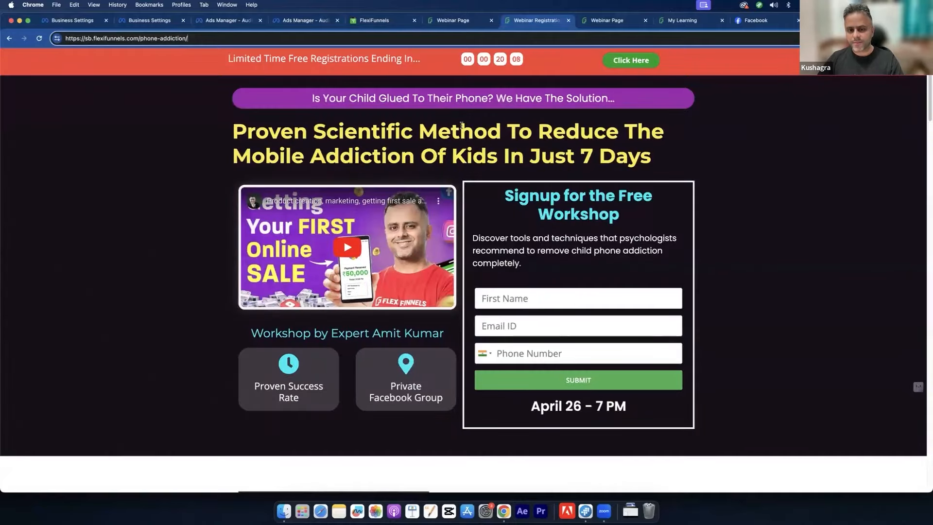
drag(460, 133, 480, 164)
click(480, 163)
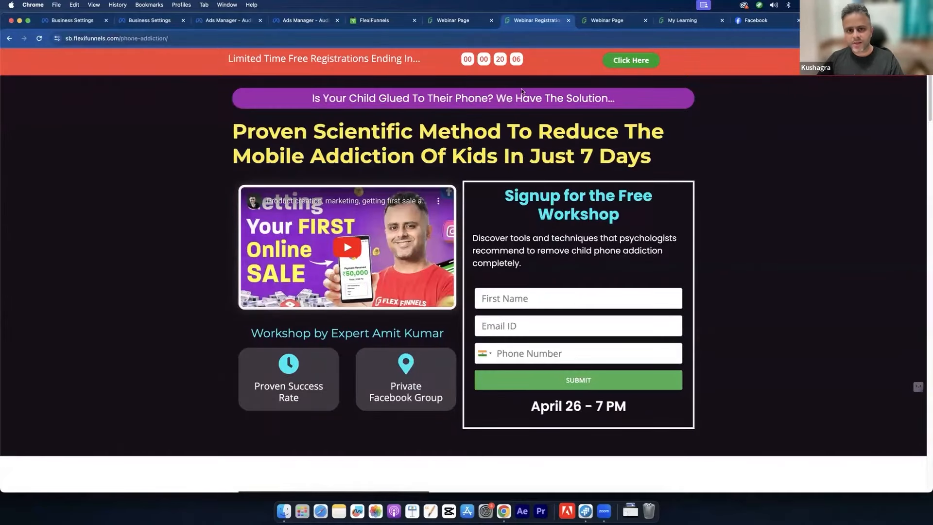
click(452, 22)
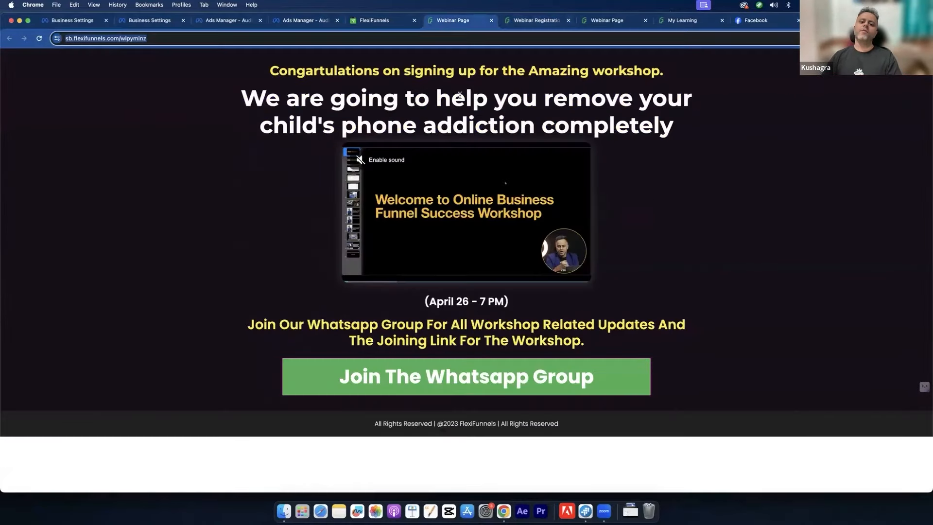
click(471, 115)
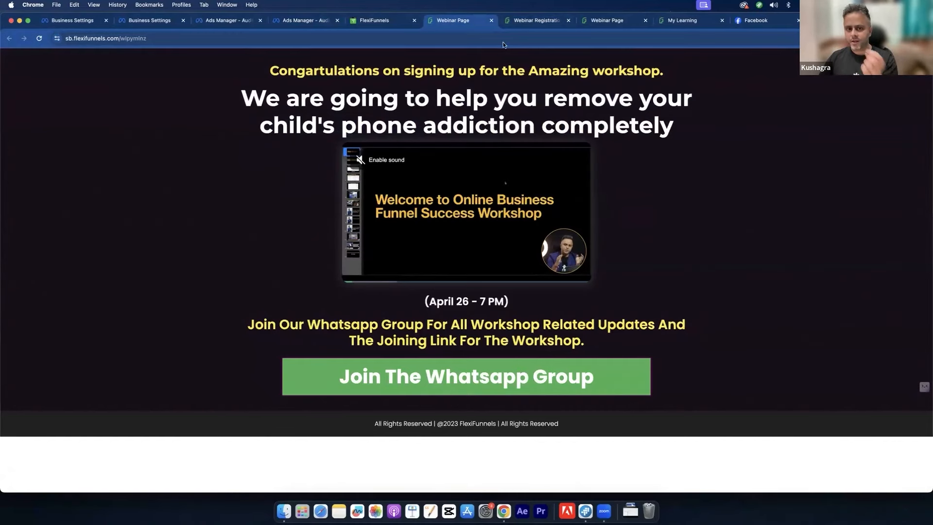
click(544, 21)
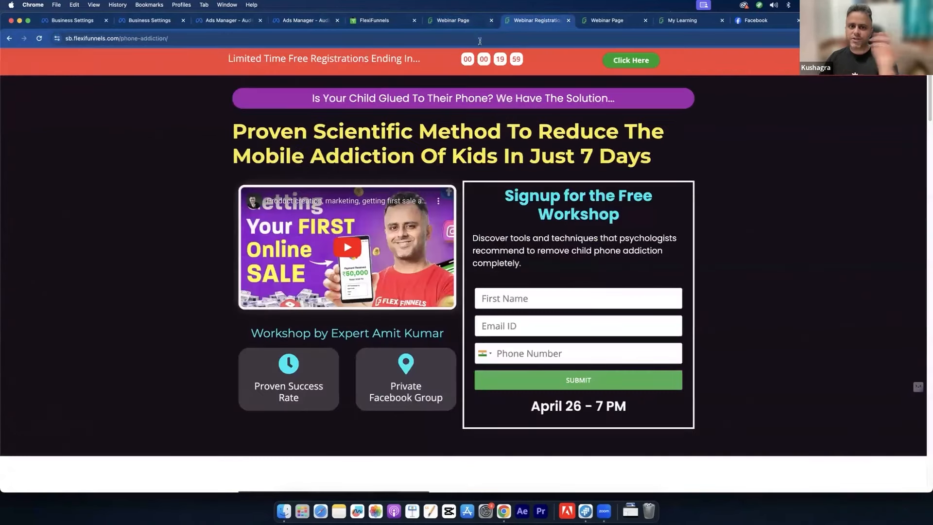
click(465, 25)
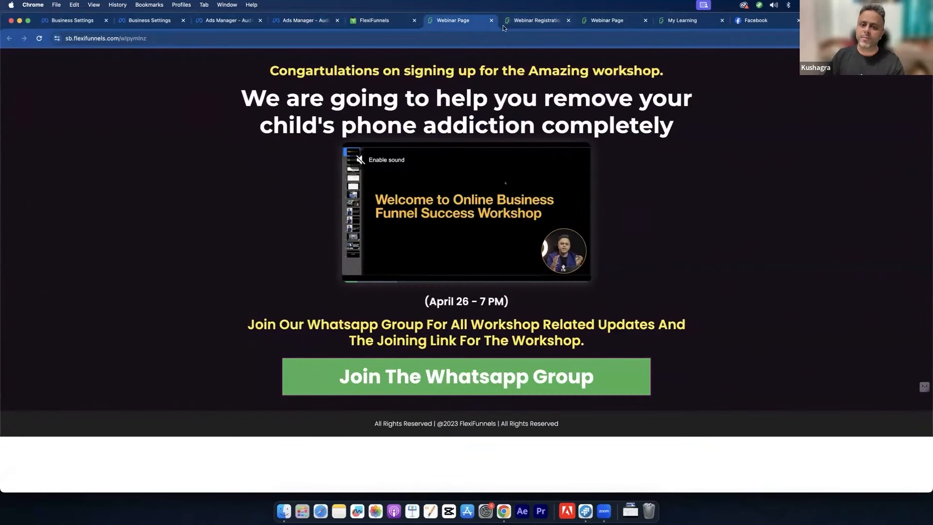
click(521, 20)
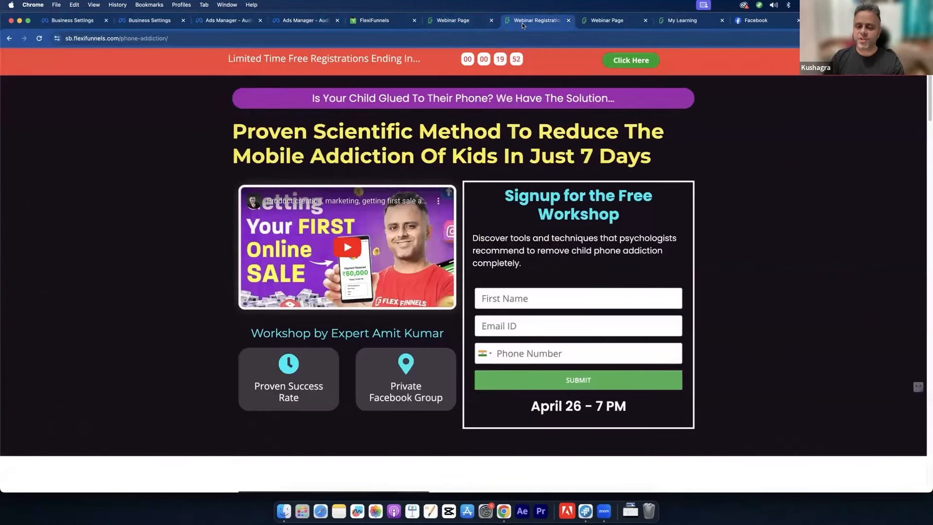
click(481, 23)
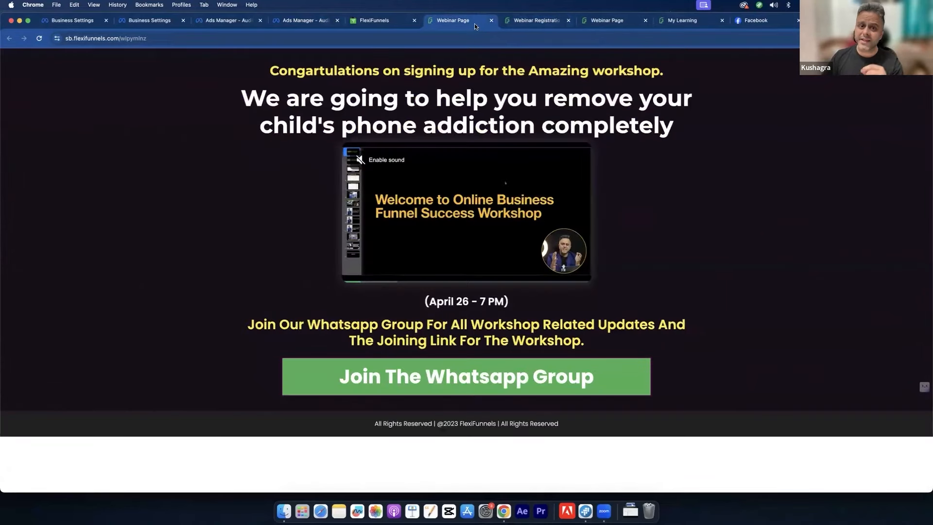
click(516, 20)
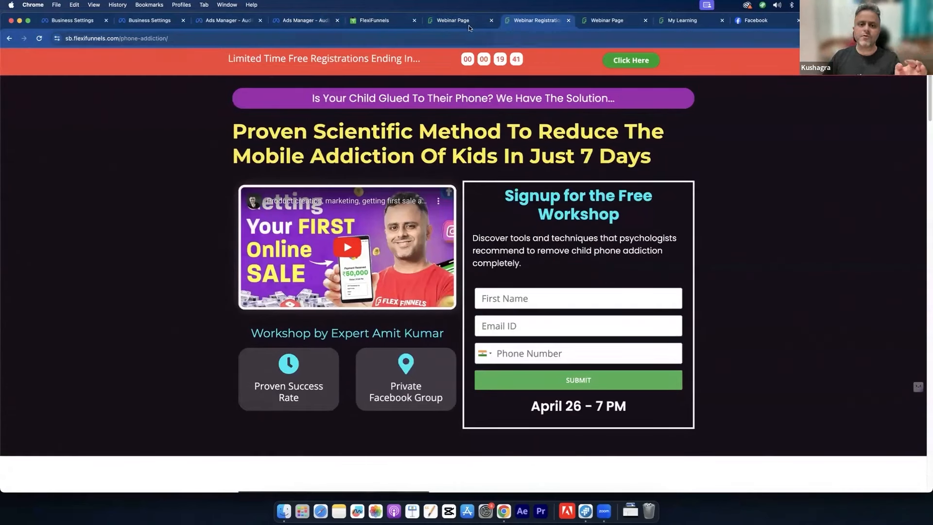
key(ctrl+shift+Tab)
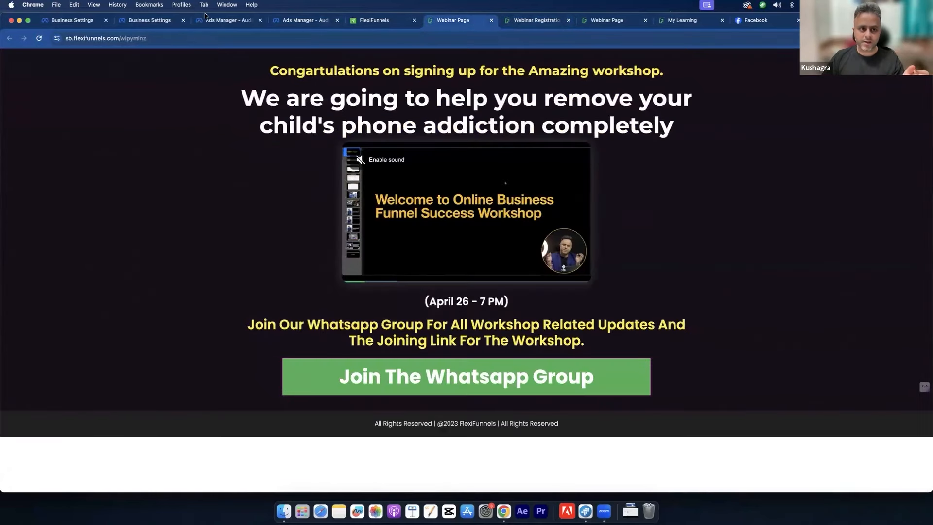
click(208, 20)
click(292, 21)
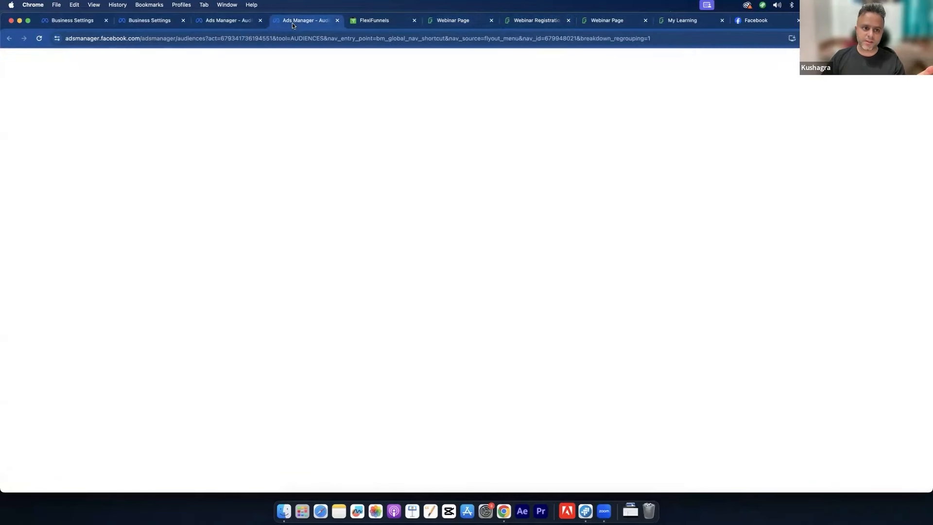
Step: Close the duplicate Ads Manager tab and set retention to 180 days
click(261, 19)
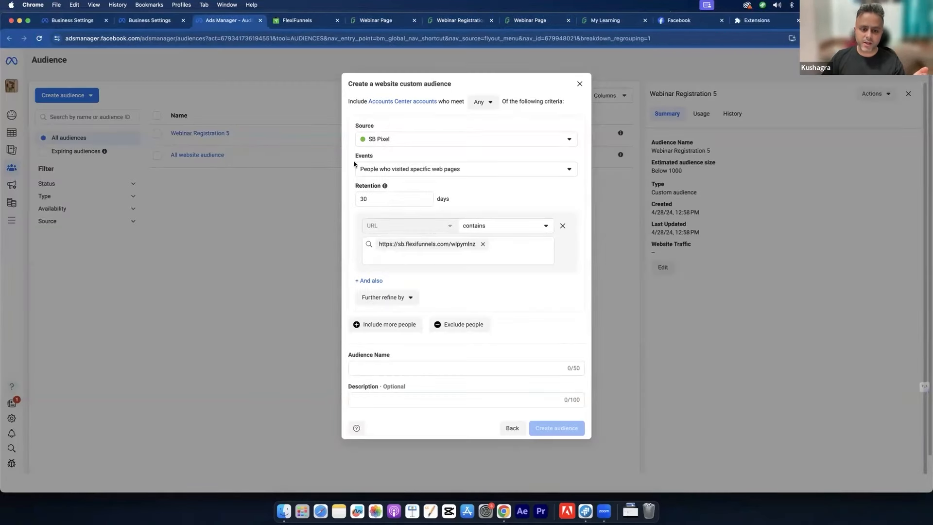
double_click(375, 196)
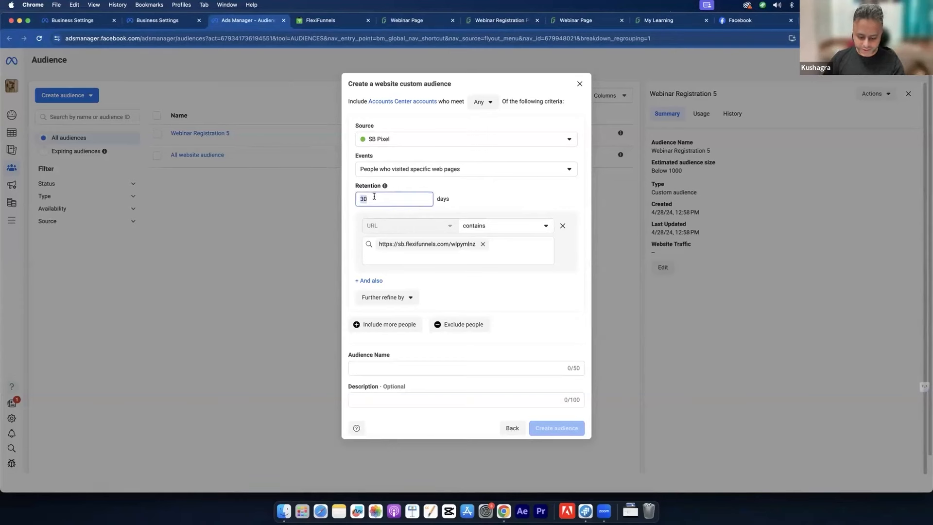
text(180)
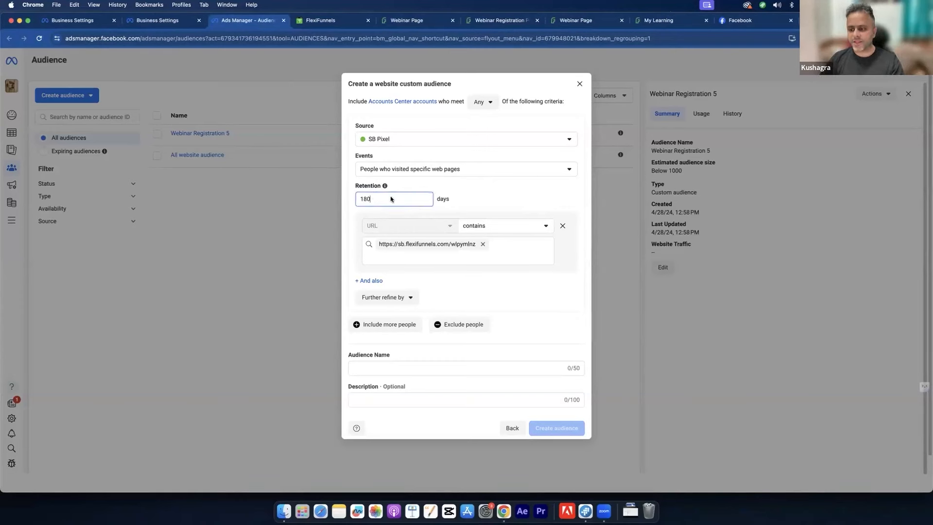
click(488, 195)
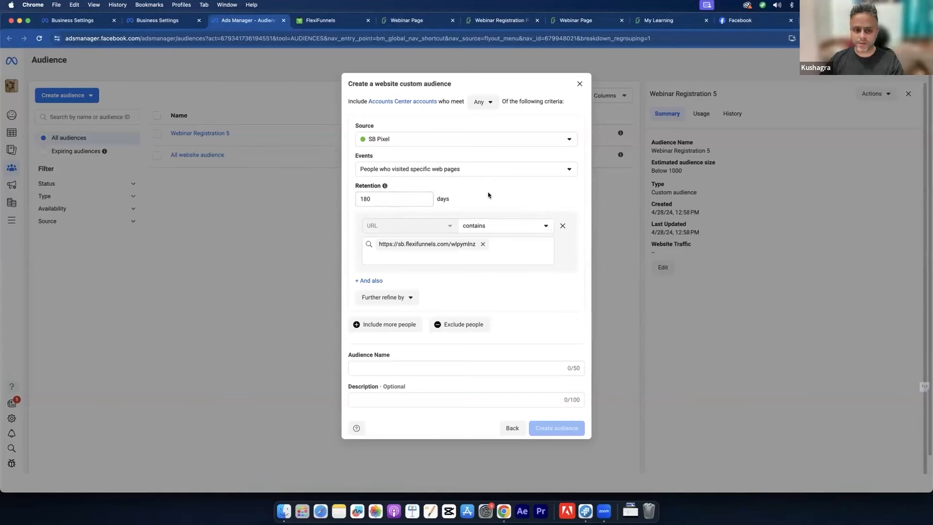
Step: Name the audience 'Webinar Registration 180' and create it
click(368, 365)
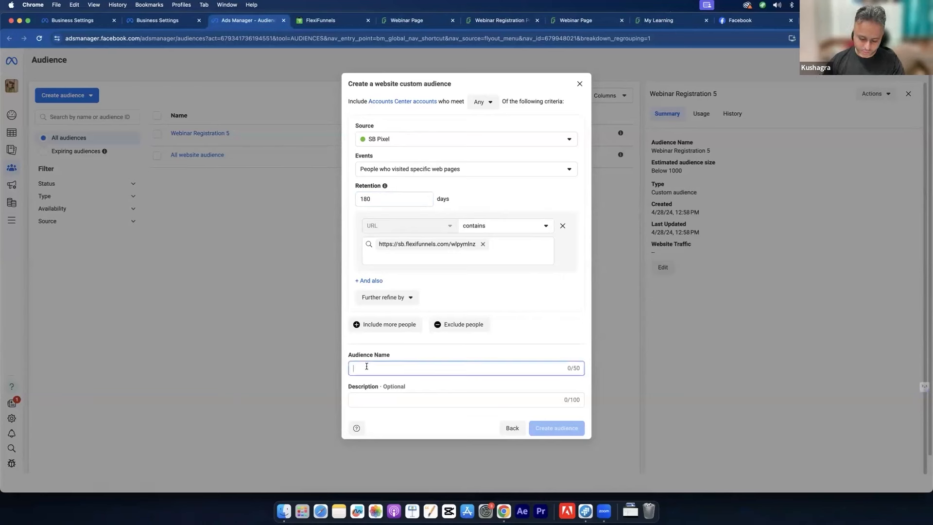
text(Webinar )
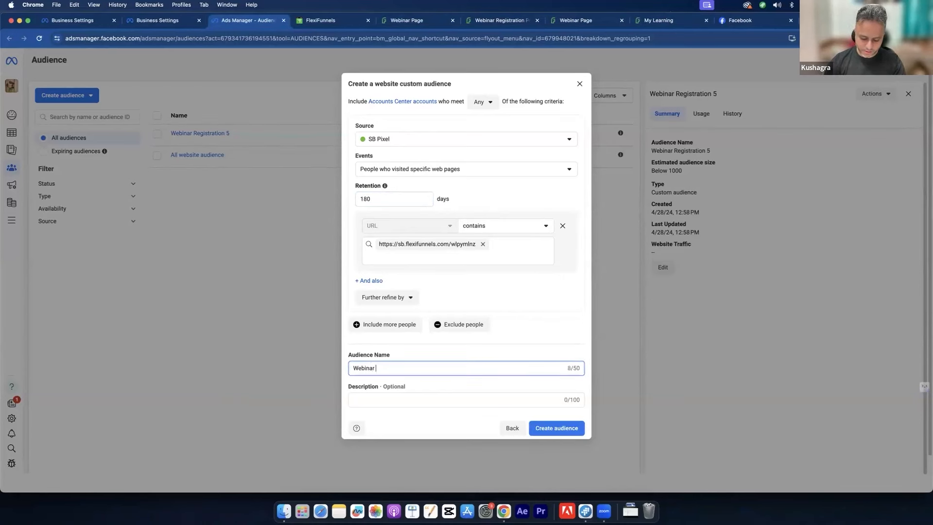
text(Registration)
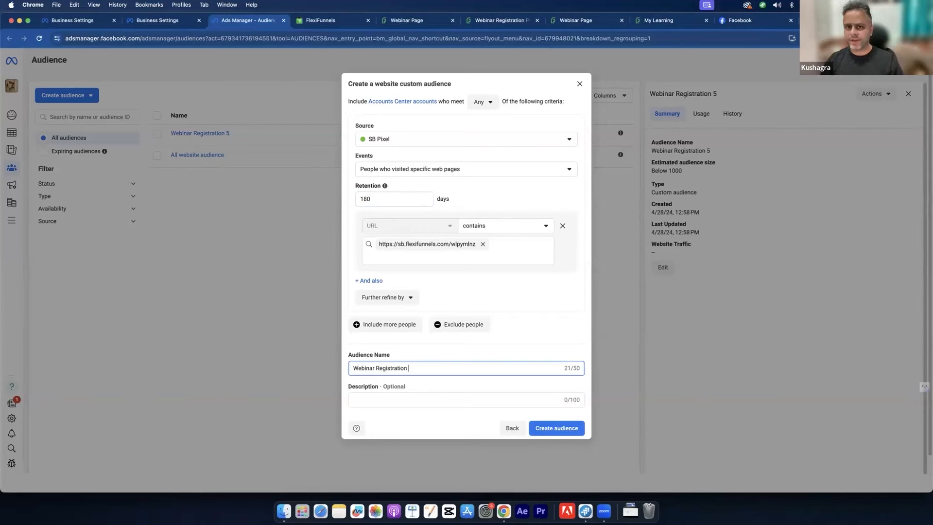
text(180)
click(476, 293)
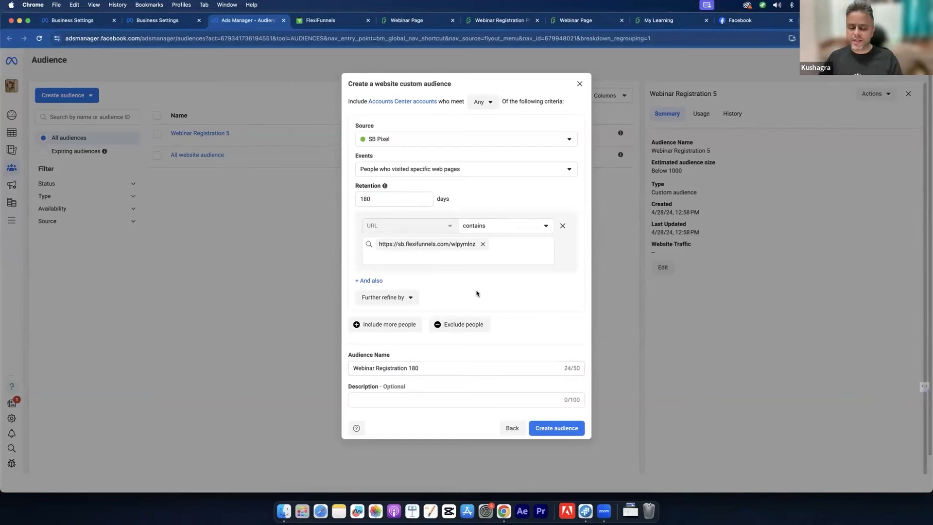
click(543, 428)
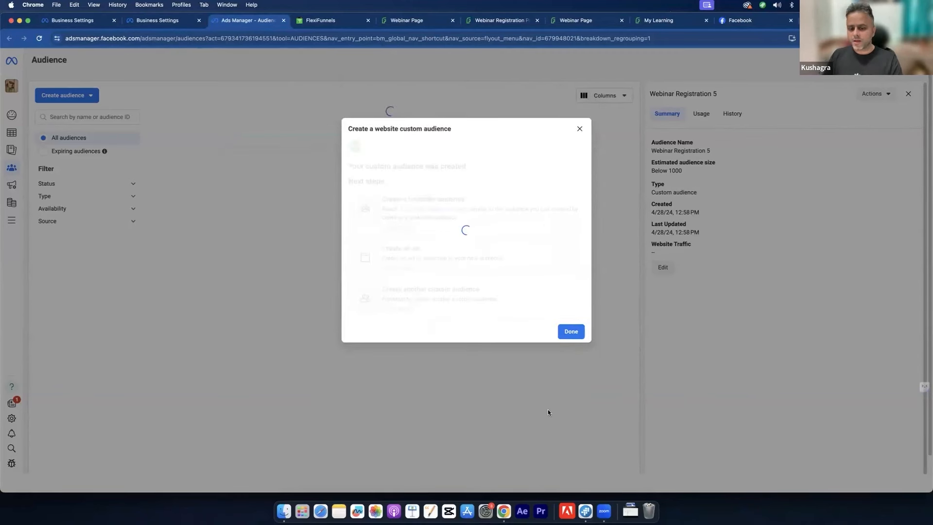
Step: Dismiss the confirmation and inspect Webinar Registration 180's 'Populating' availability
click(566, 353)
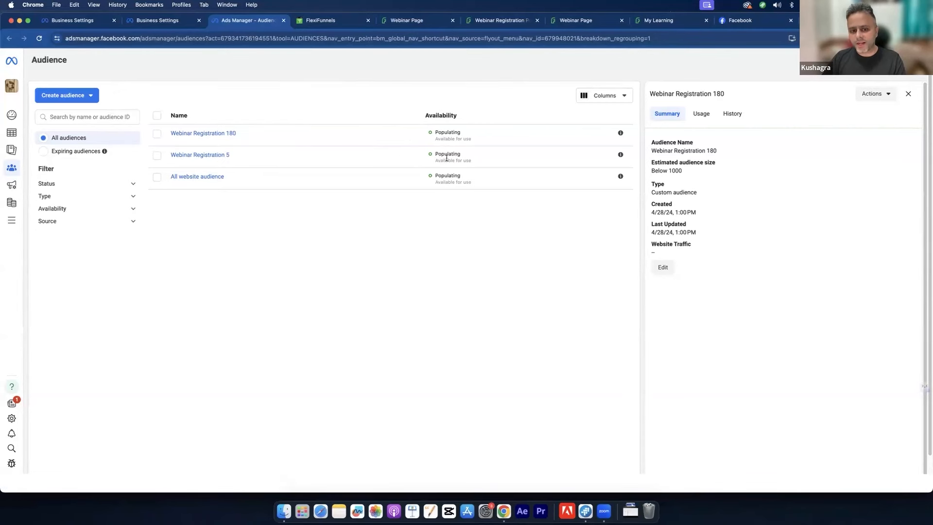
drag(442, 132, 450, 132)
double_click(450, 133)
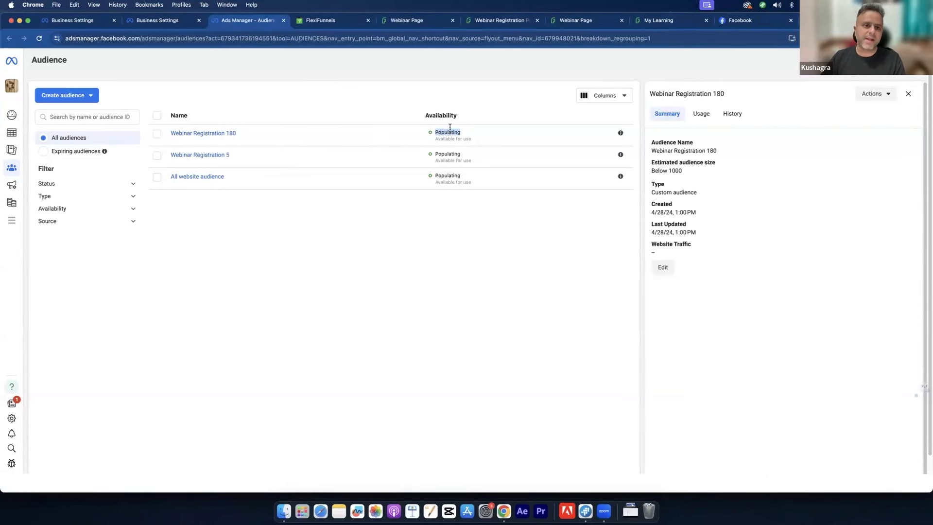
Step: Close the Webinar Registration 180 details panel and open the account and portfolio switcher
click(435, 21)
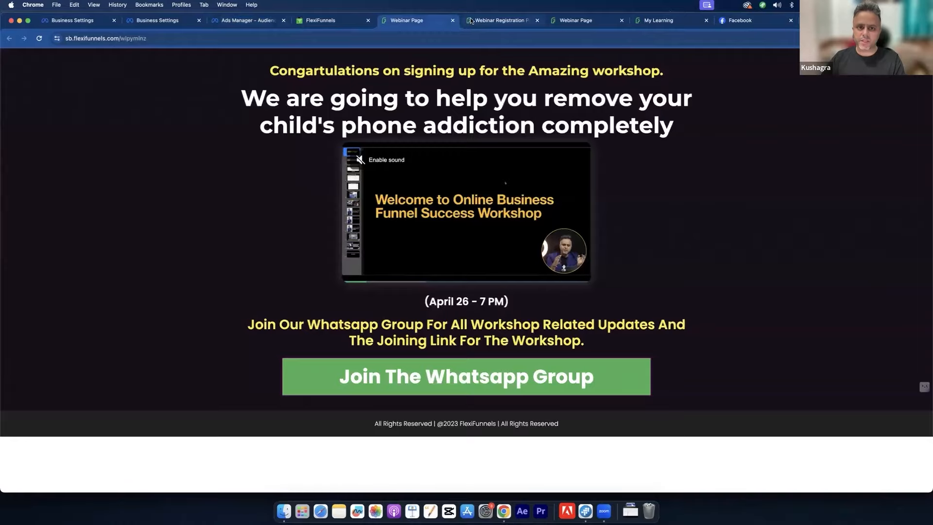
click(466, 20)
click(245, 20)
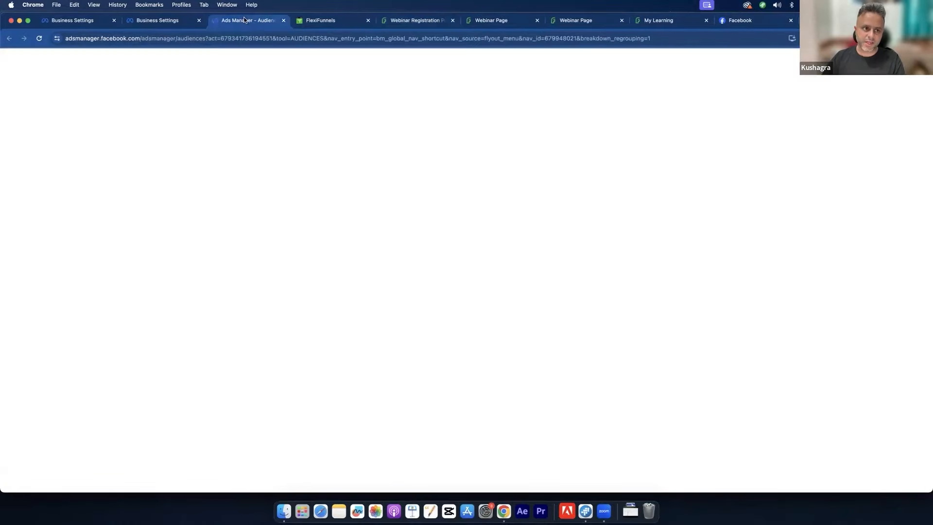
click(174, 18)
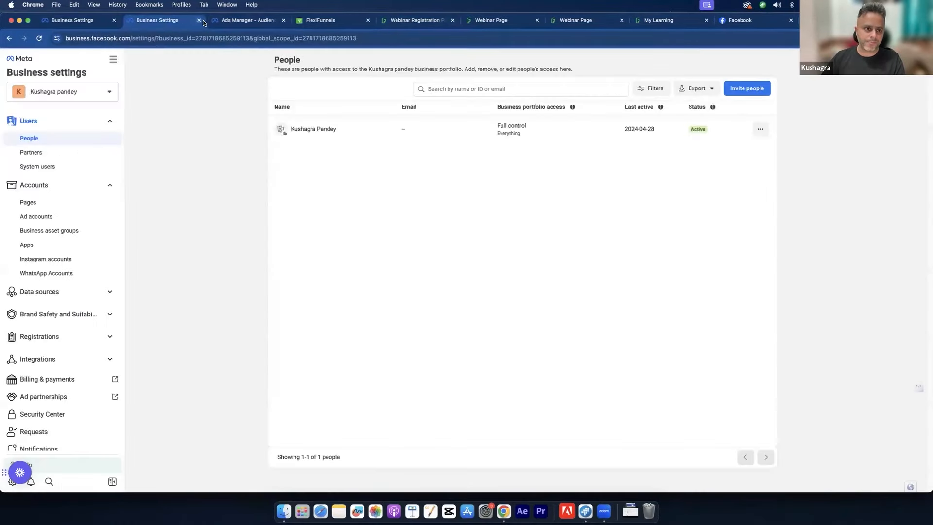
click(199, 20)
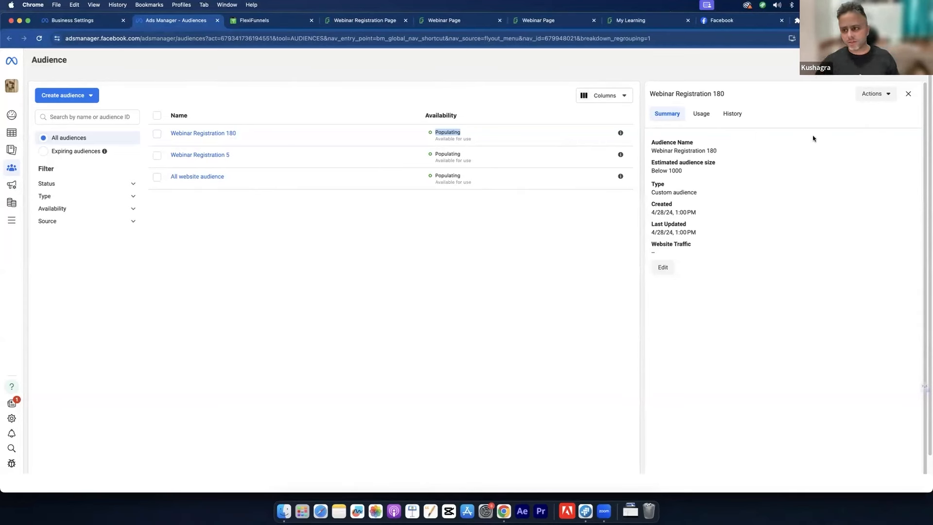
click(907, 94)
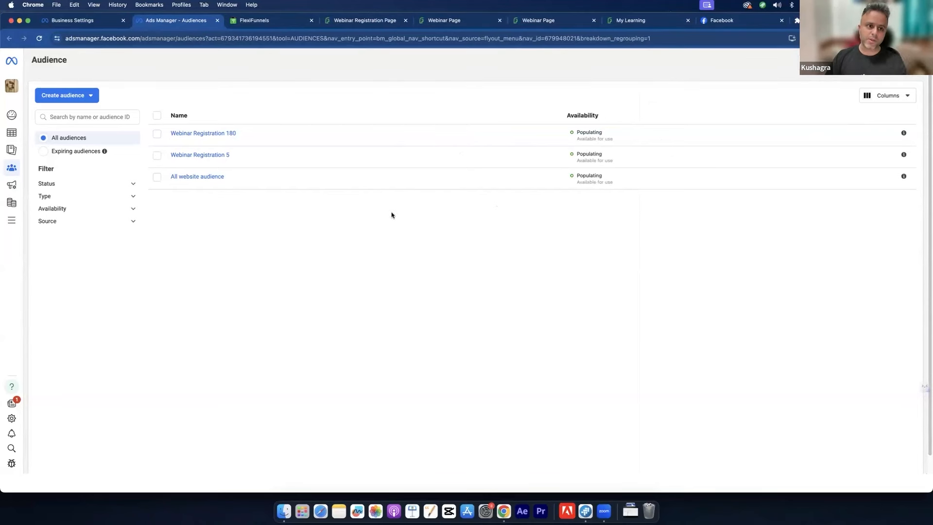
click(10, 85)
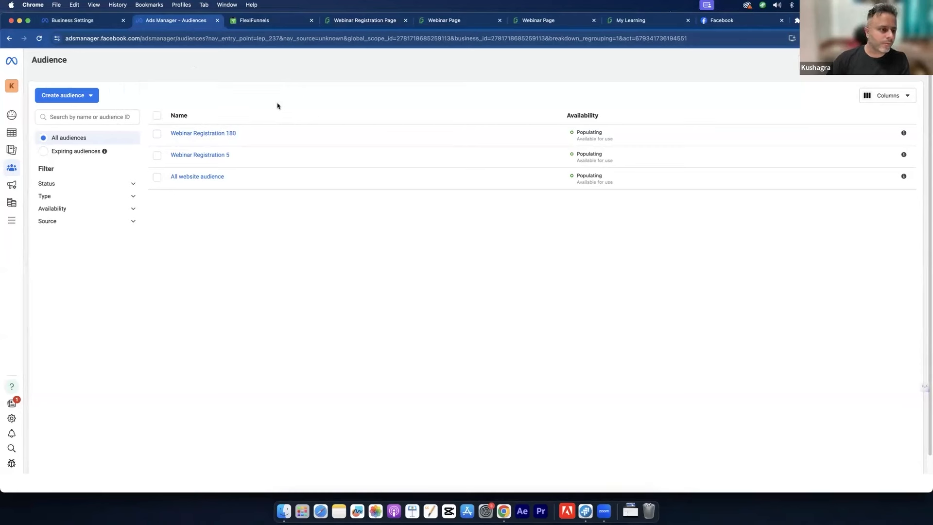
Step: Open Business settings in a new tab and check the business portfolio selector
click(24, 220)
right_click(201, 106)
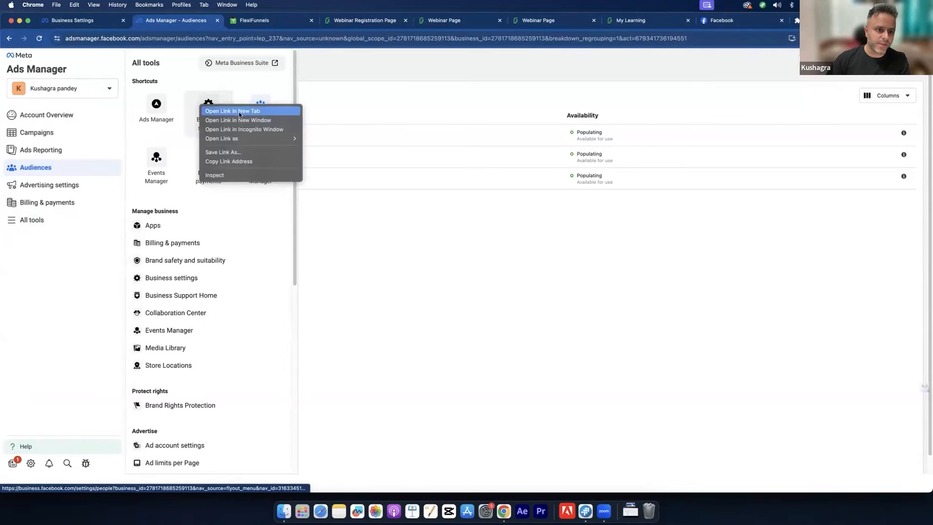
click(238, 111)
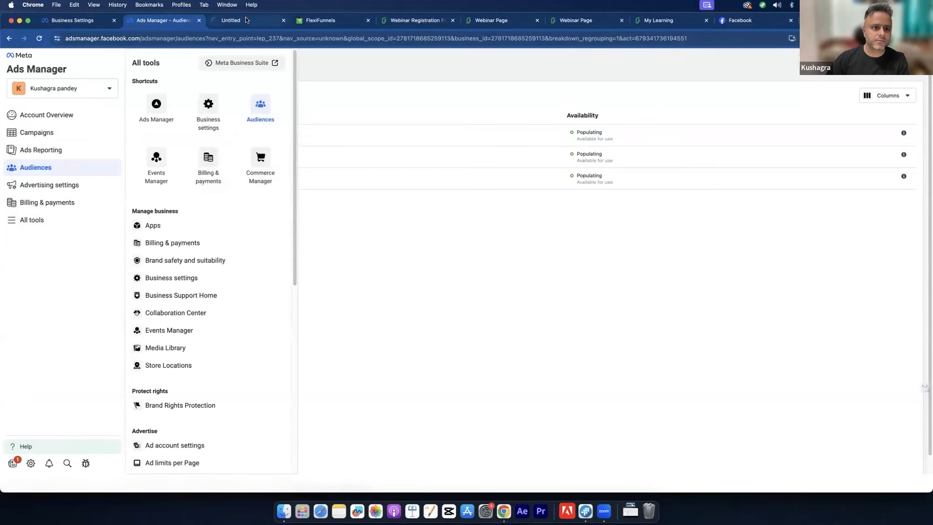
click(246, 19)
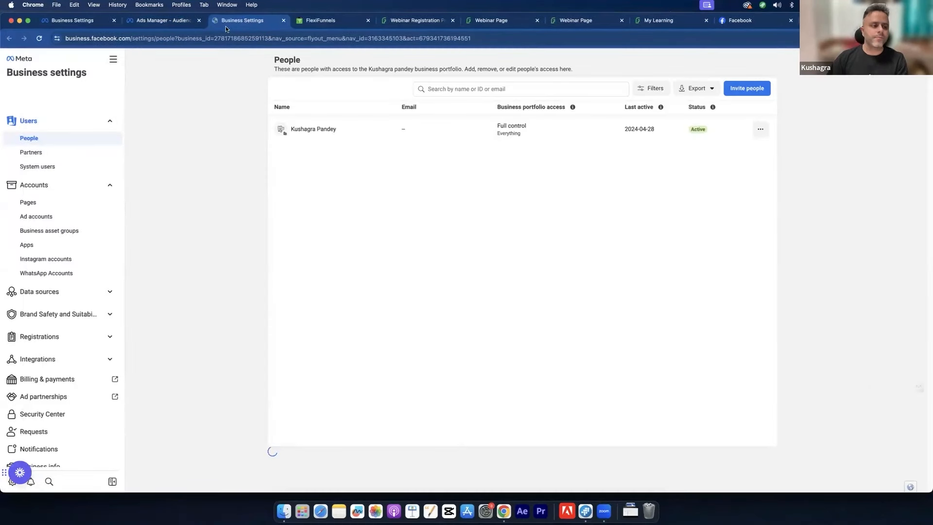
click(107, 95)
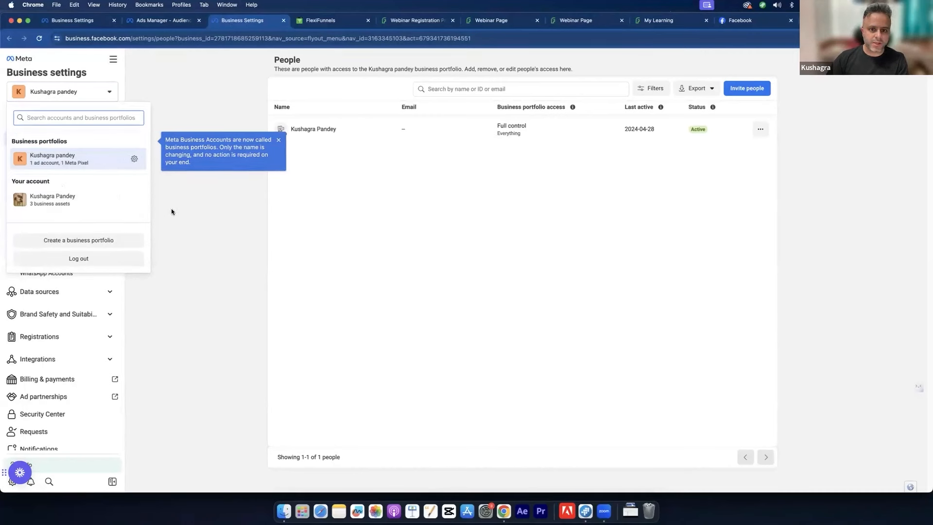
click(83, 86)
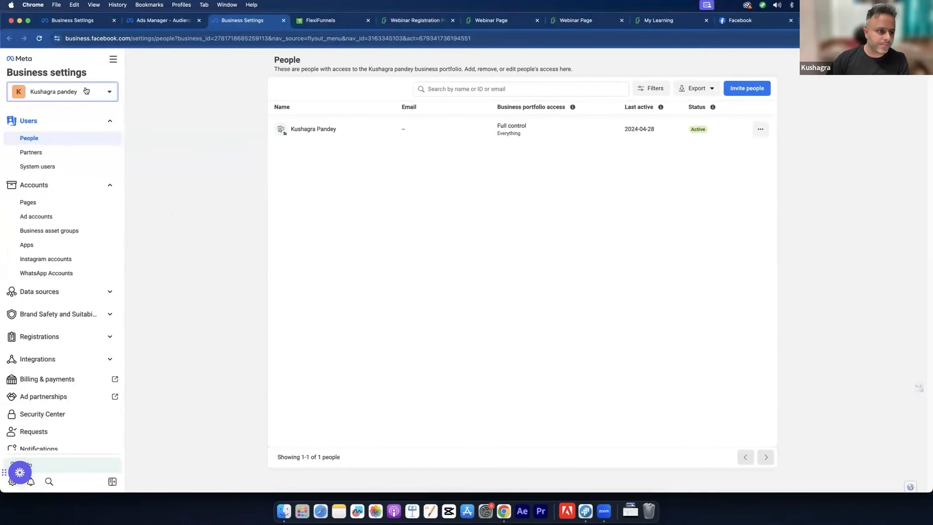
Step: Review the portfolio's Pages, ad accounts and datasets, opening SB Pixel in Events Manager
click(96, 202)
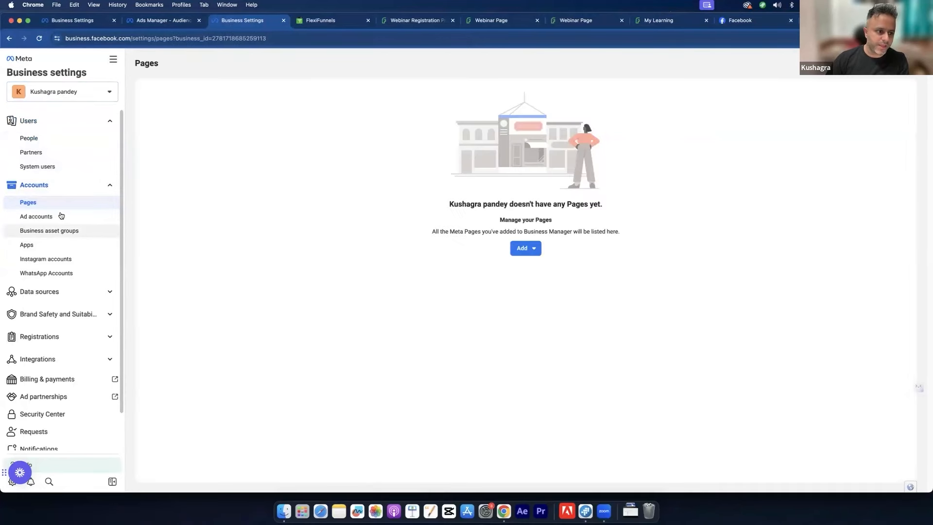
click(60, 217)
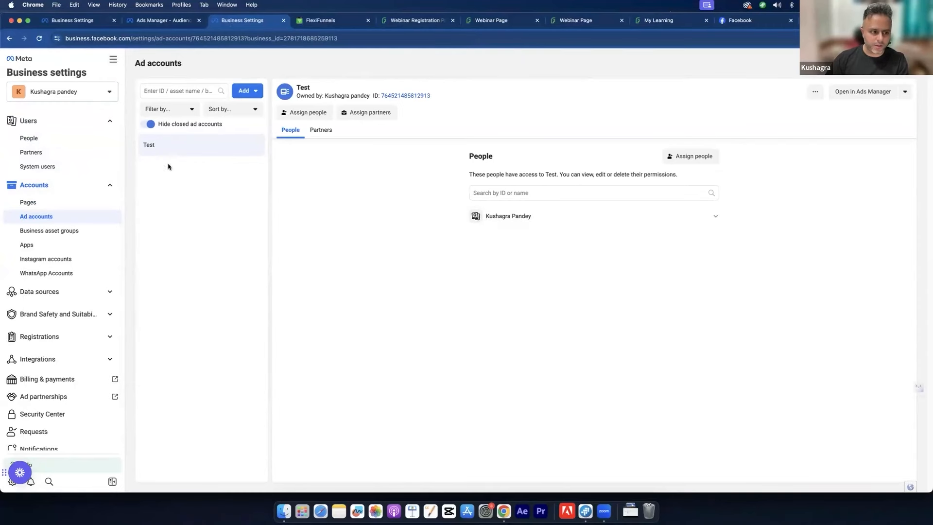
click(39, 292)
click(47, 353)
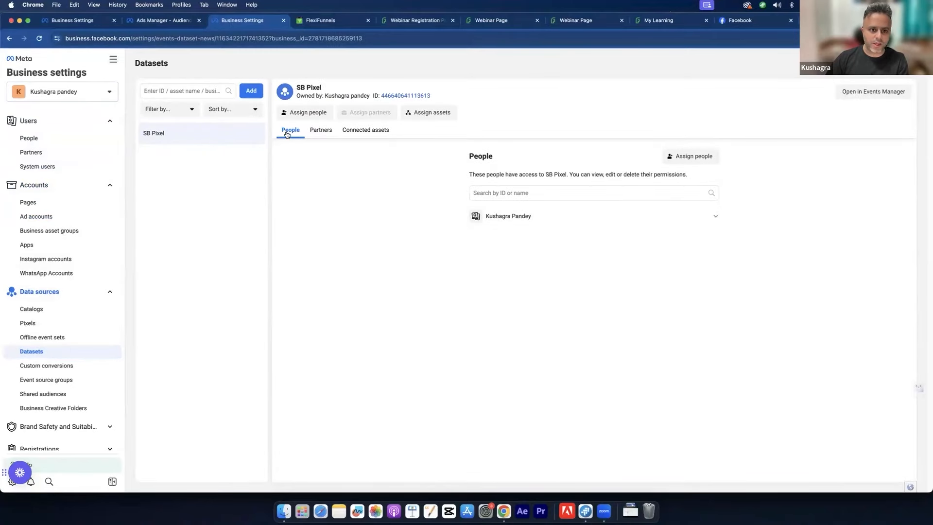
right_click(866, 95)
click(880, 93)
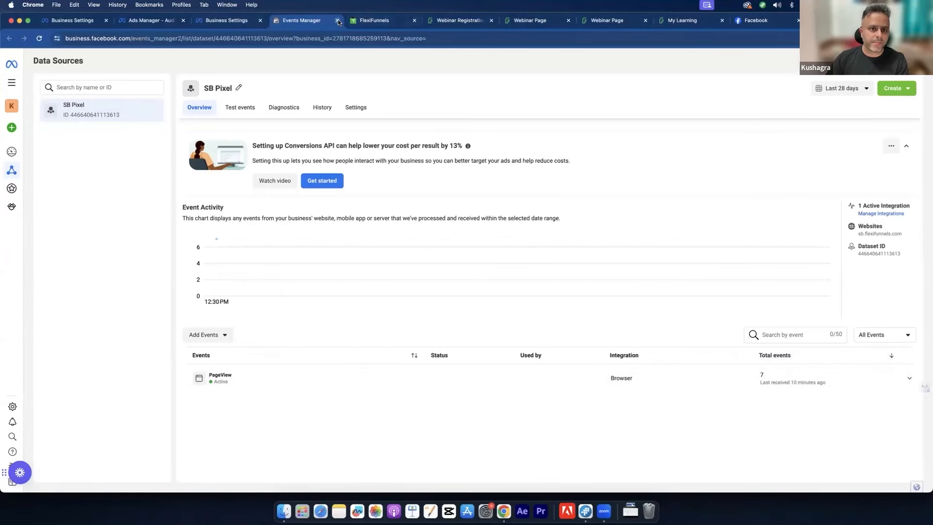
Step: Close the Events Manager tab and use the portfolio selector to head back
key(super+w)
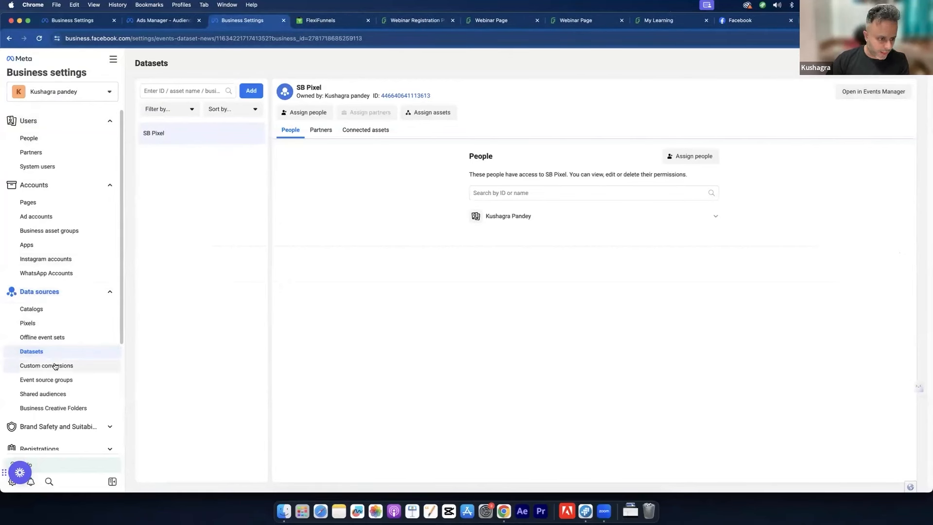
scroll(56, 374, down, 5)
scroll(58, 340, up, 5)
click(73, 92)
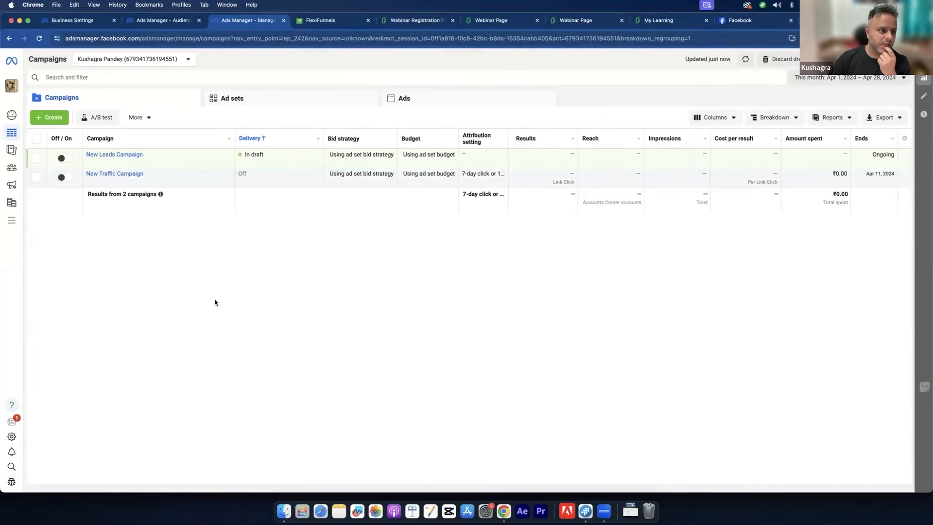
Step: Open Business settings and switch the portfolio selector to the personal account's assets
click(8, 224)
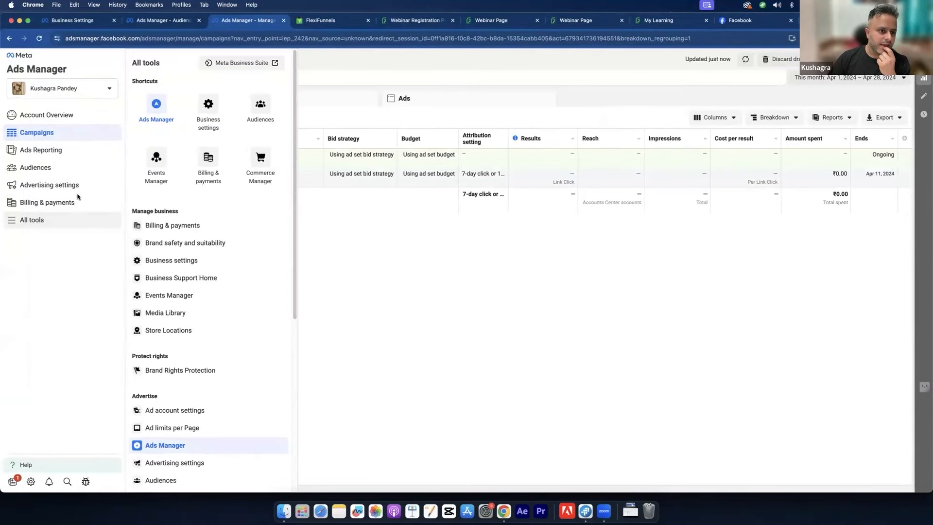
click(193, 117)
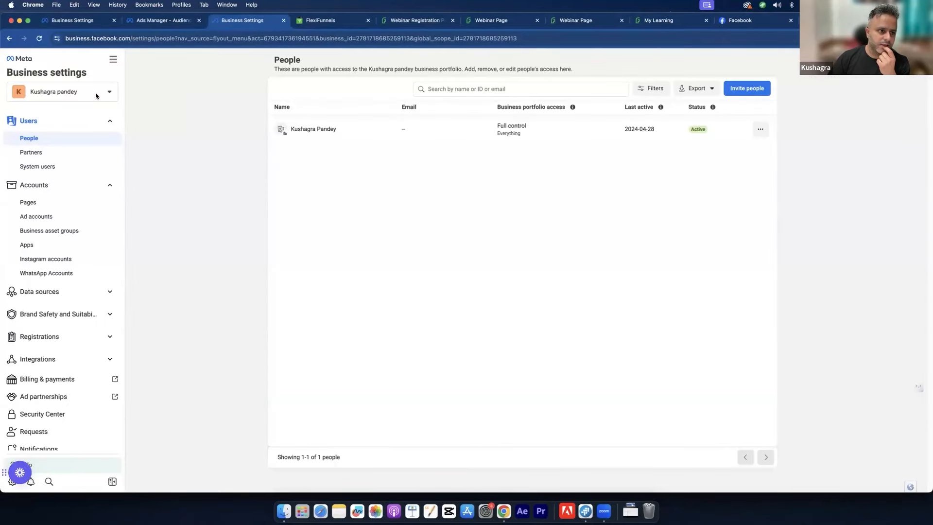
click(95, 94)
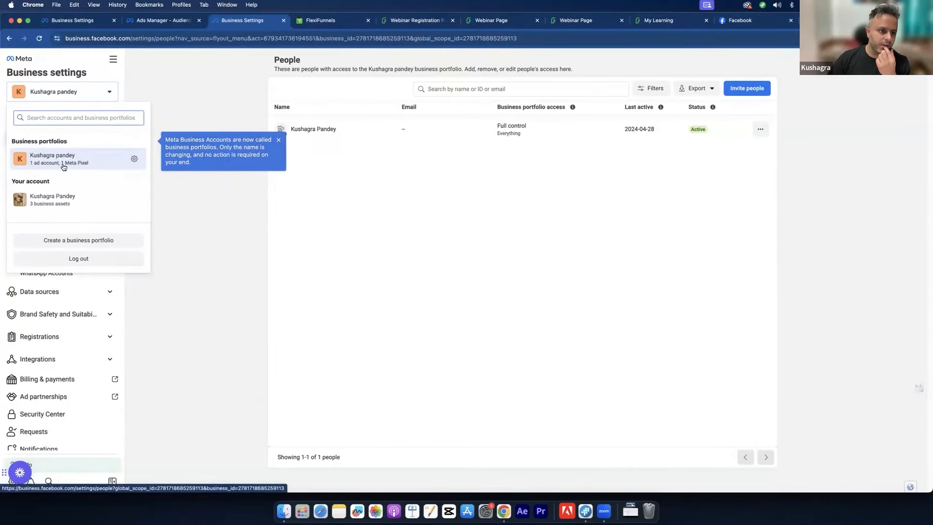
click(81, 201)
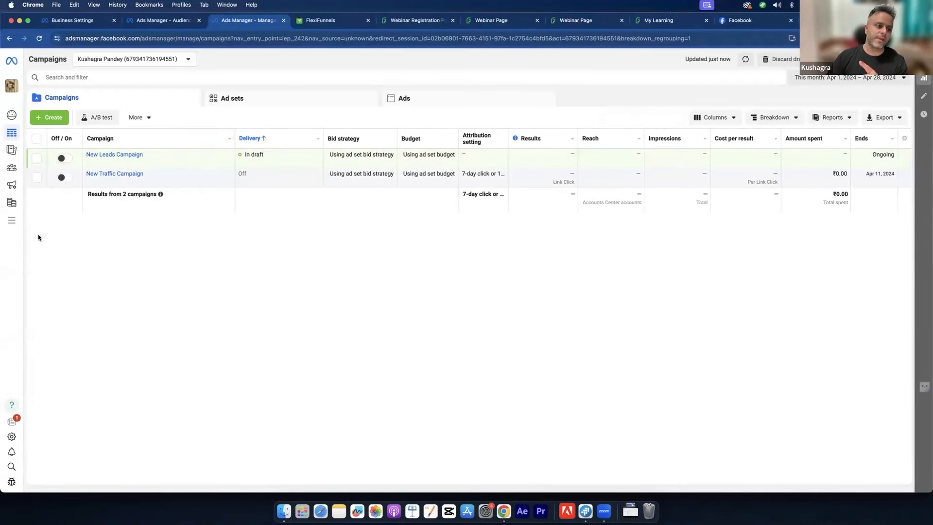
Step: Open Events Manager from All tools in a new tab to view the SB Pixel overview
click(11, 222)
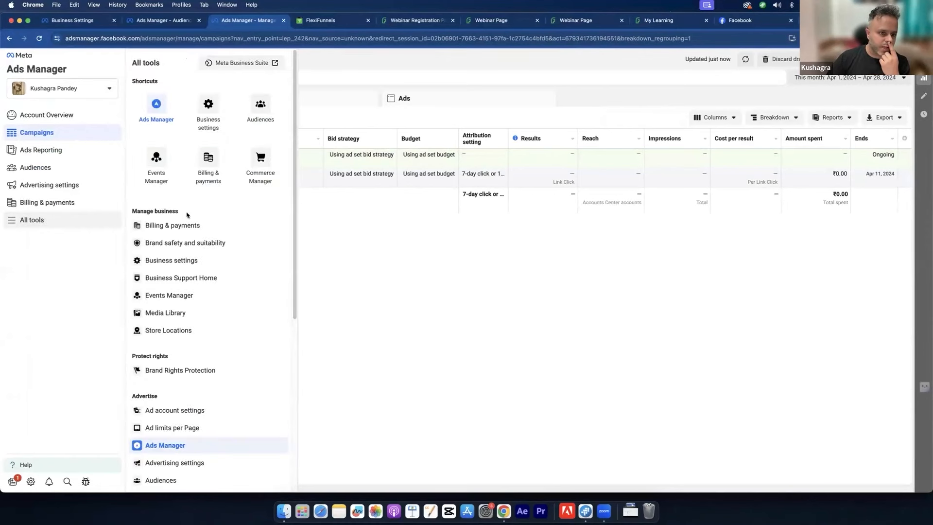
right_click(159, 171)
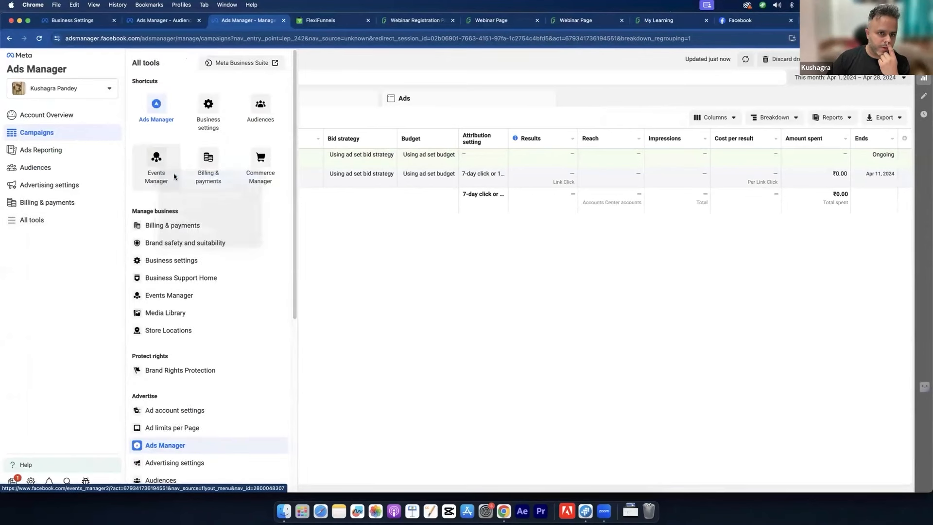
click(174, 177)
click(293, 18)
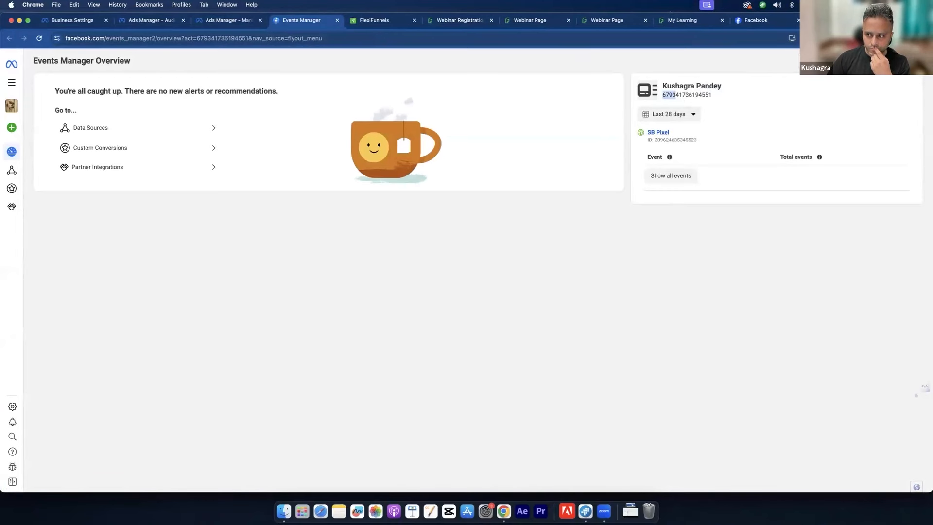
Step: Switch the Events Manager ad account to Test and check its account name
click(705, 91)
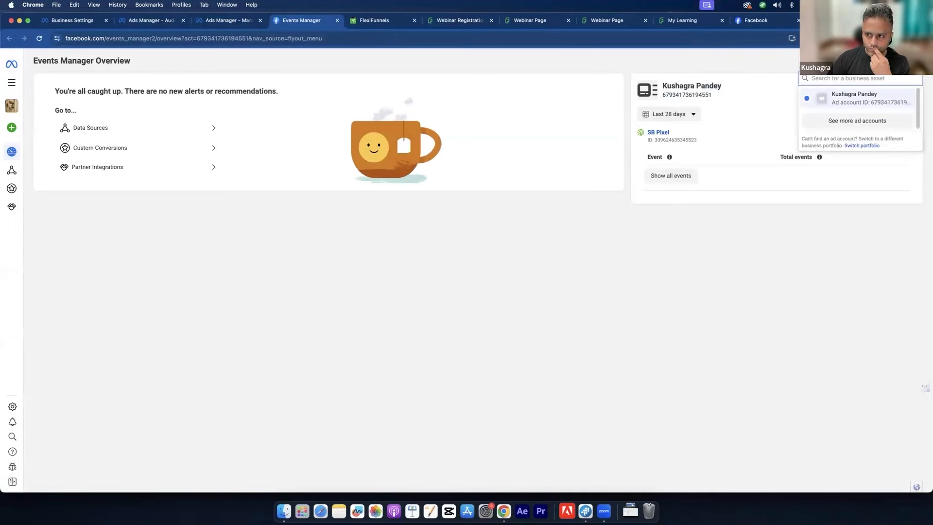
click(859, 121)
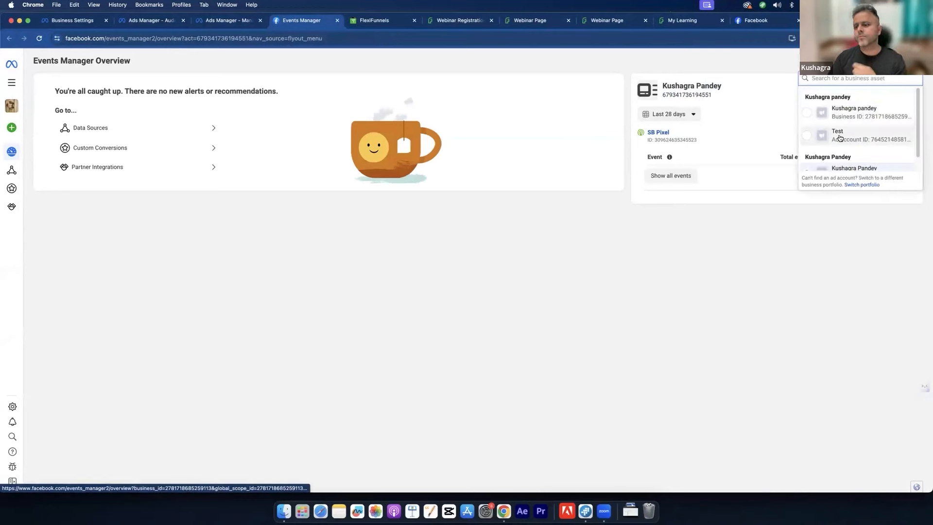
scroll(839, 138, down, 1)
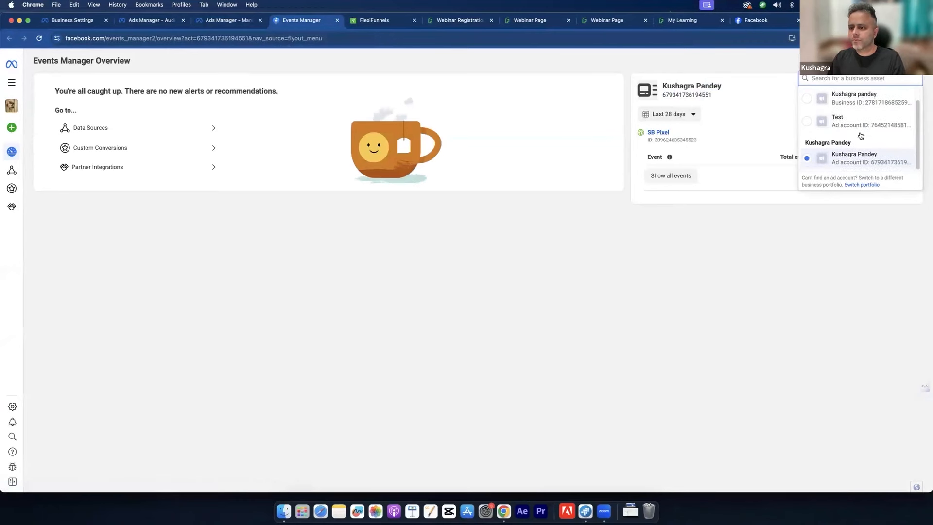
scroll(856, 108, up, 1)
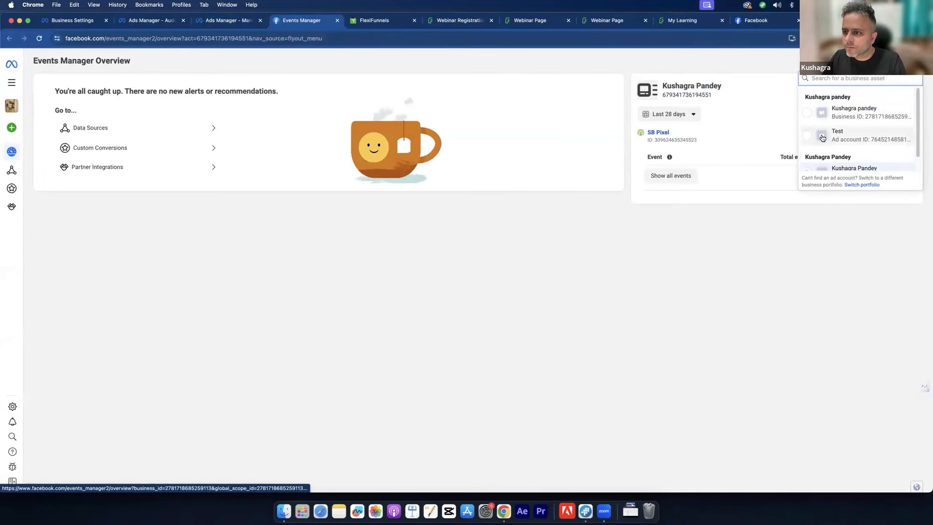
click(846, 139)
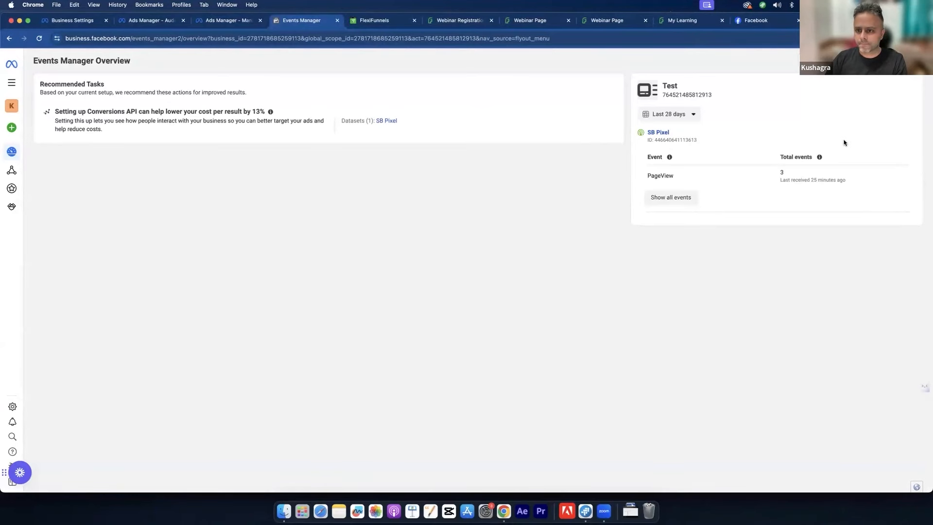
drag(661, 84, 678, 85)
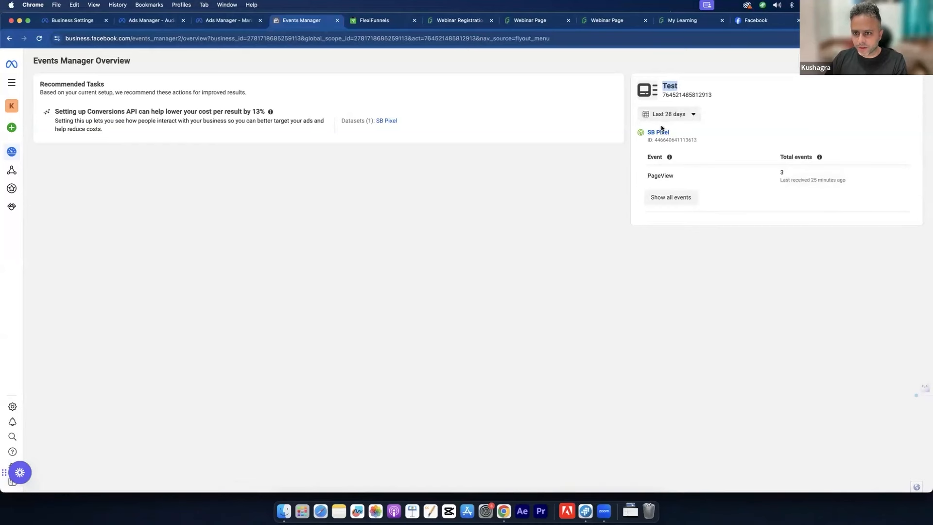
Step: Look at the business portfolio and then the other ad account through the asset switcher
click(870, 61)
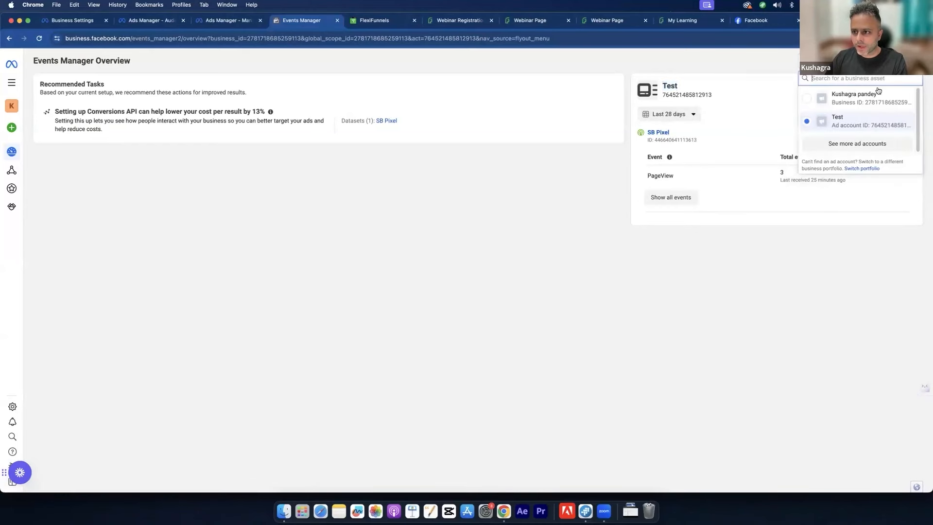
click(840, 103)
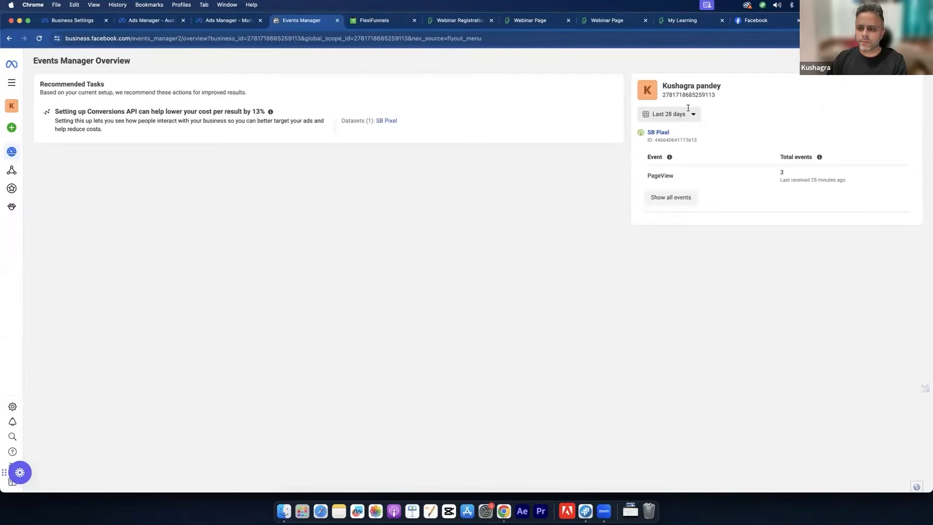
click(686, 112)
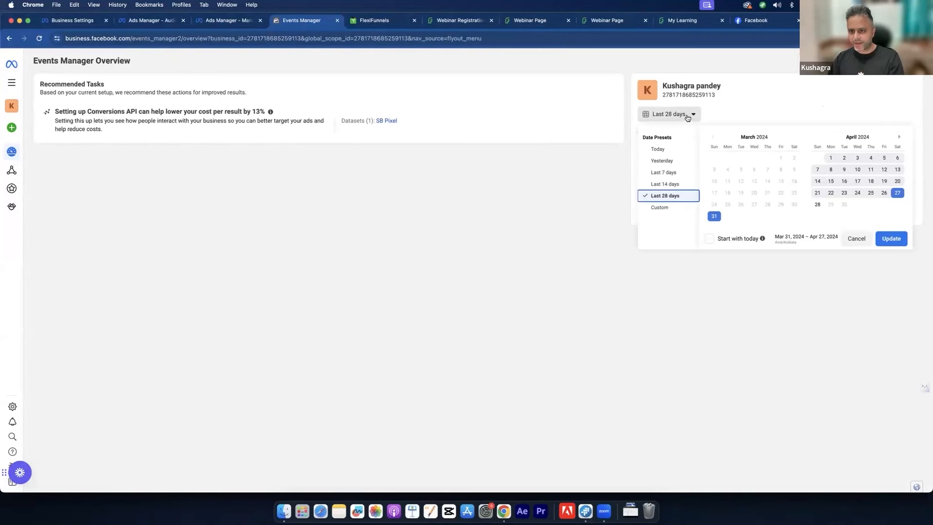
click(848, 62)
click(848, 62)
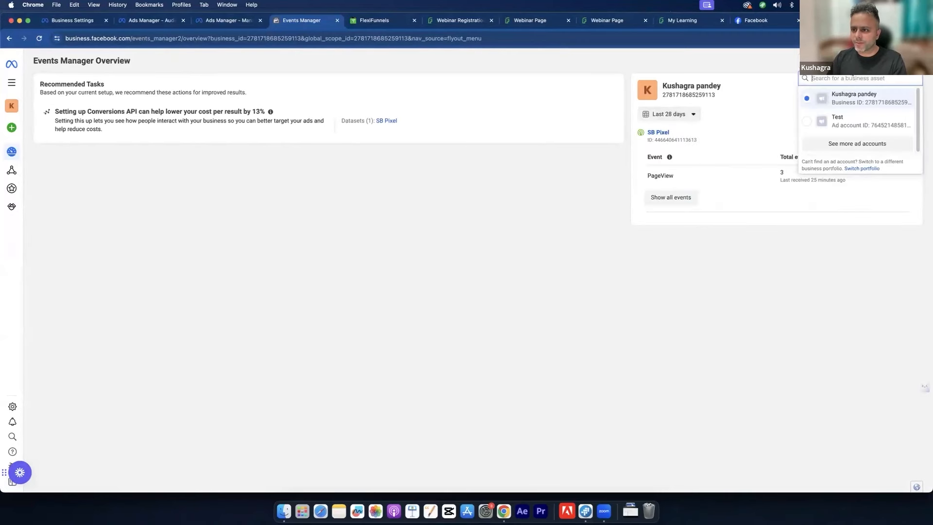
click(853, 143)
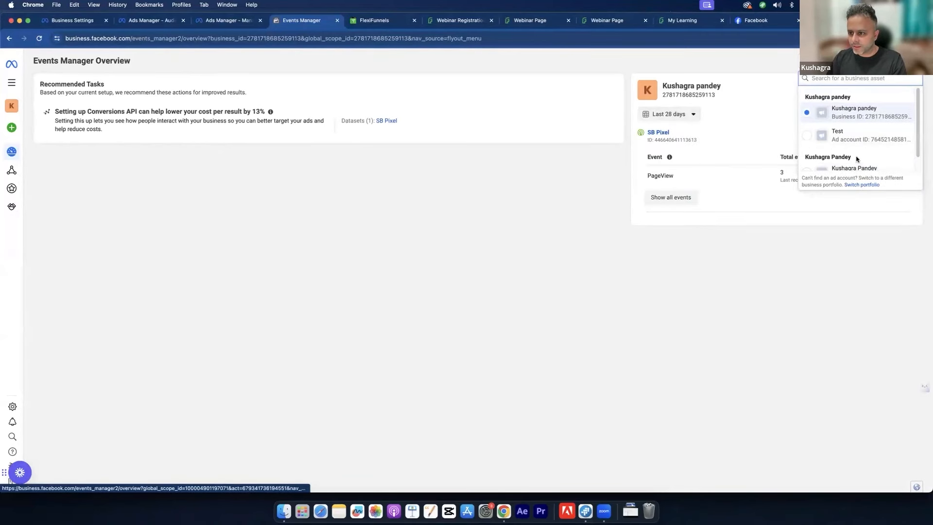
click(857, 155)
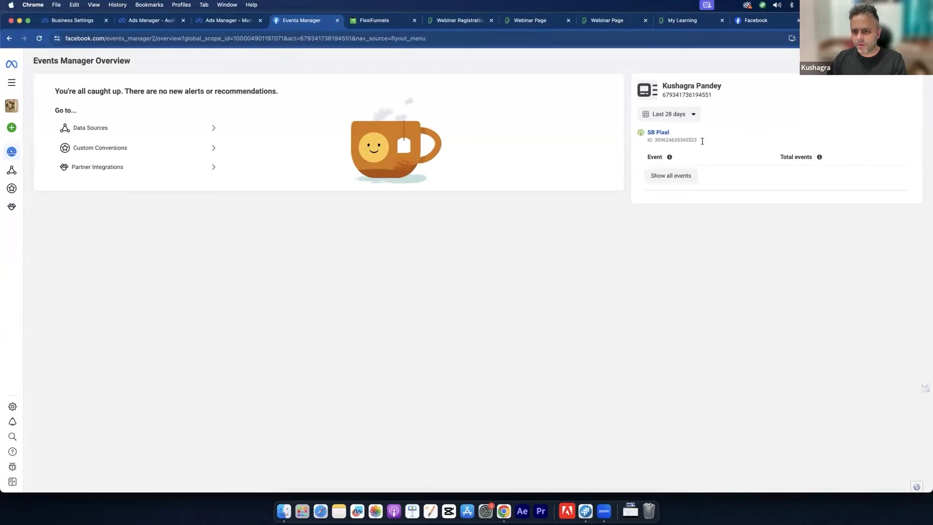
Step: Return to the Test account, check the SB Pixel ID, then go to the webinar registration page
click(860, 61)
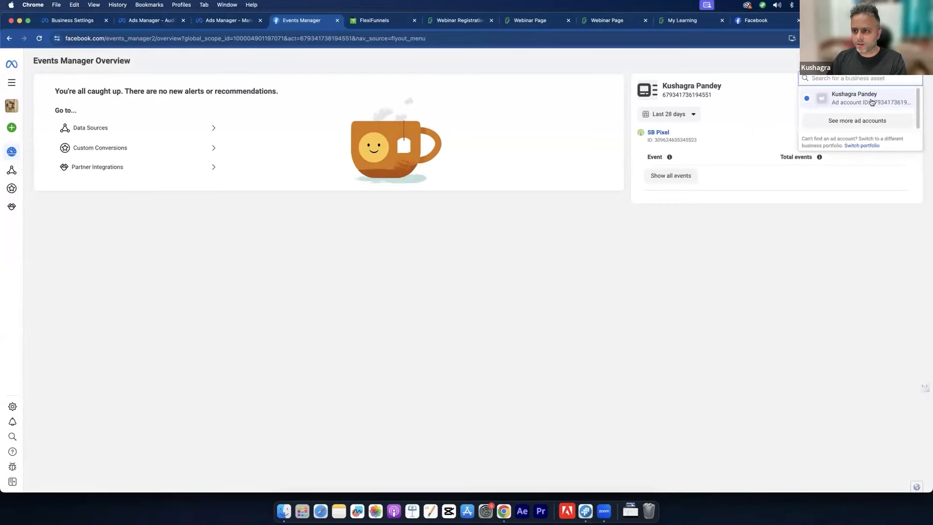
click(857, 121)
click(839, 130)
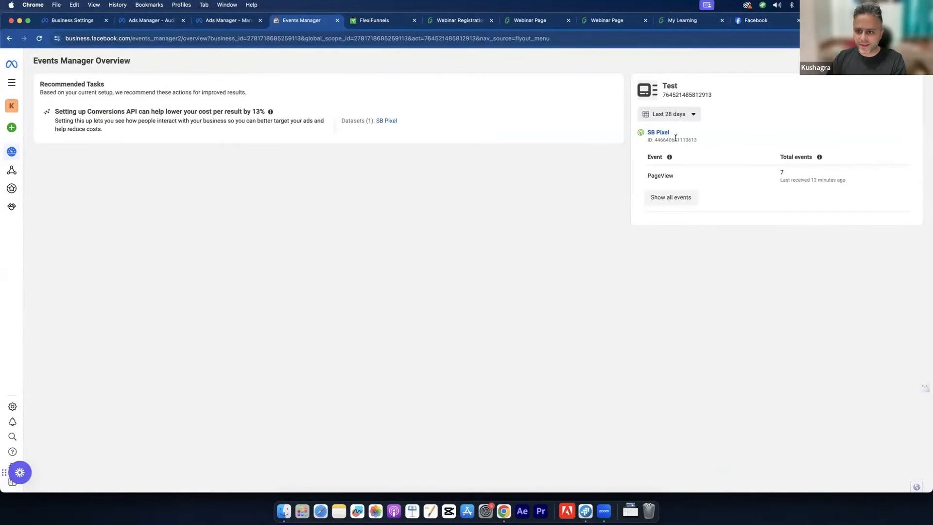
mouse_move(664, 138)
mouse_down()
mouse_move(728, 145)
mouse_move(679, 141)
mouse_up()
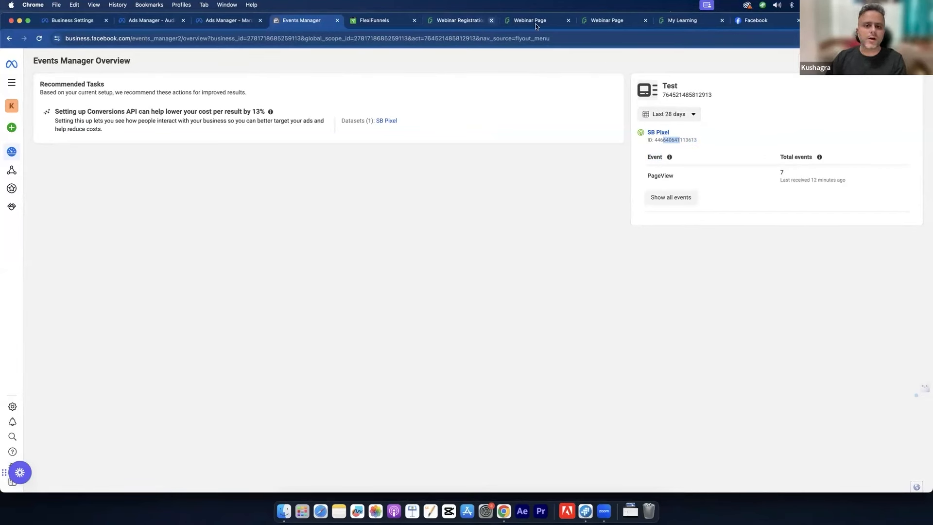
click(447, 20)
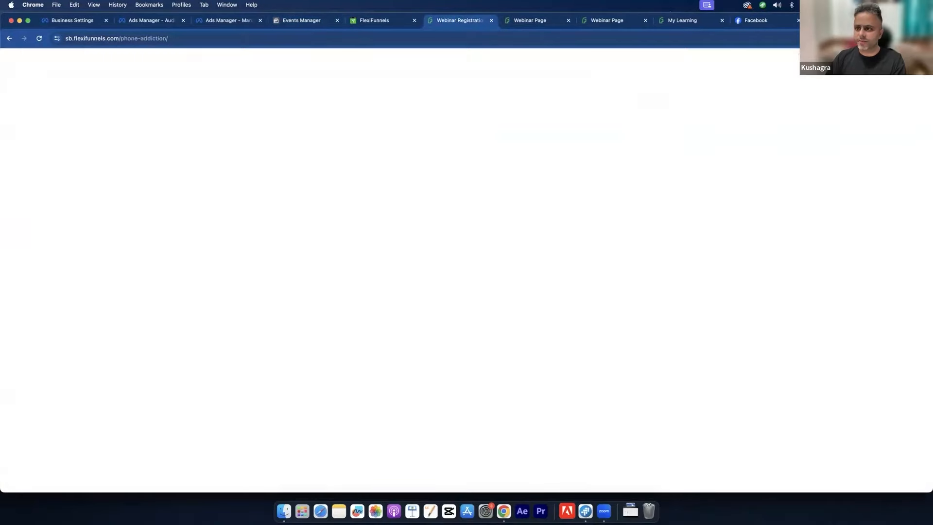
Step: Confirm with Meta Pixel Helper that two pixels fire PageView on the registration page
click(871, 38)
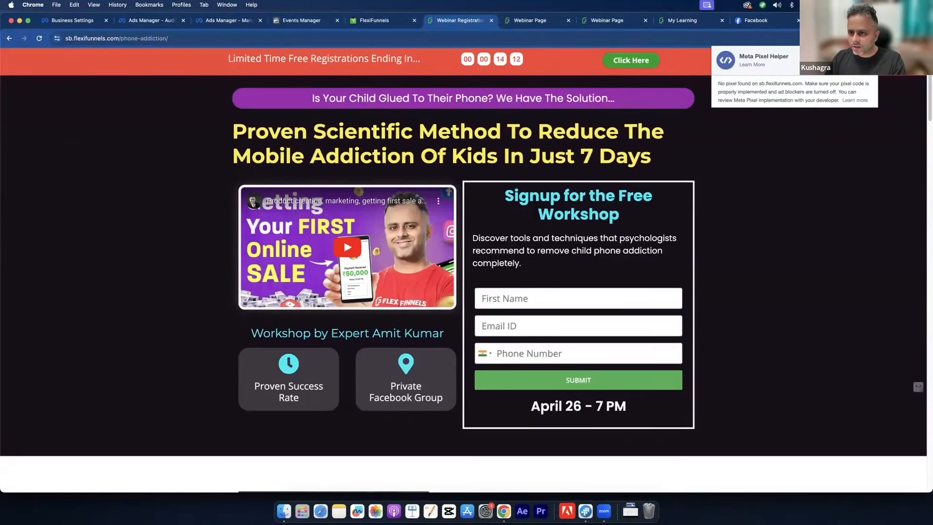
click(451, 23)
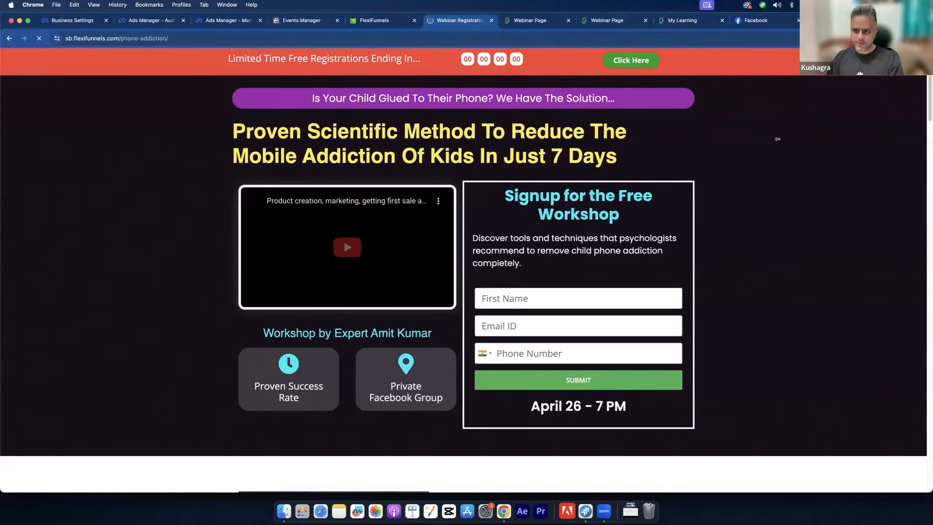
click(871, 38)
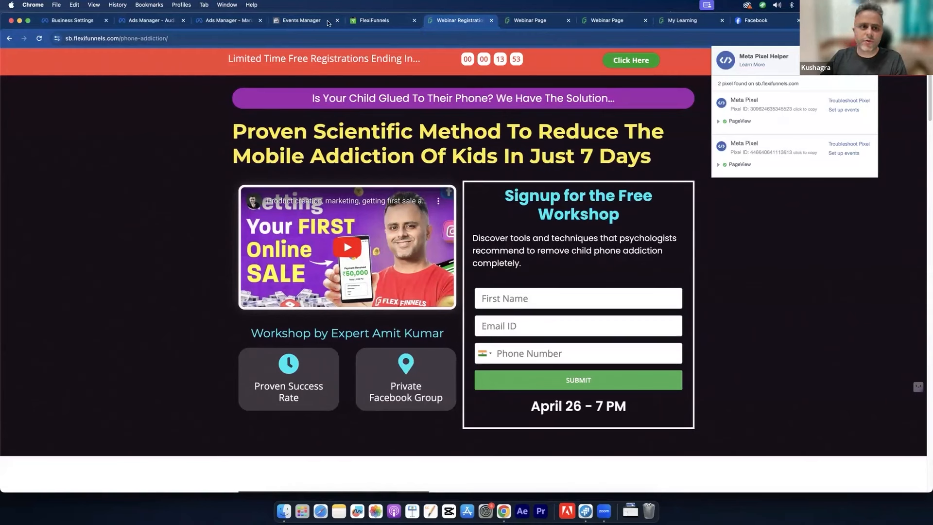
click(303, 21)
Step: Check the end of the SB Pixel ID and switch to the business portfolio
click(746, 134)
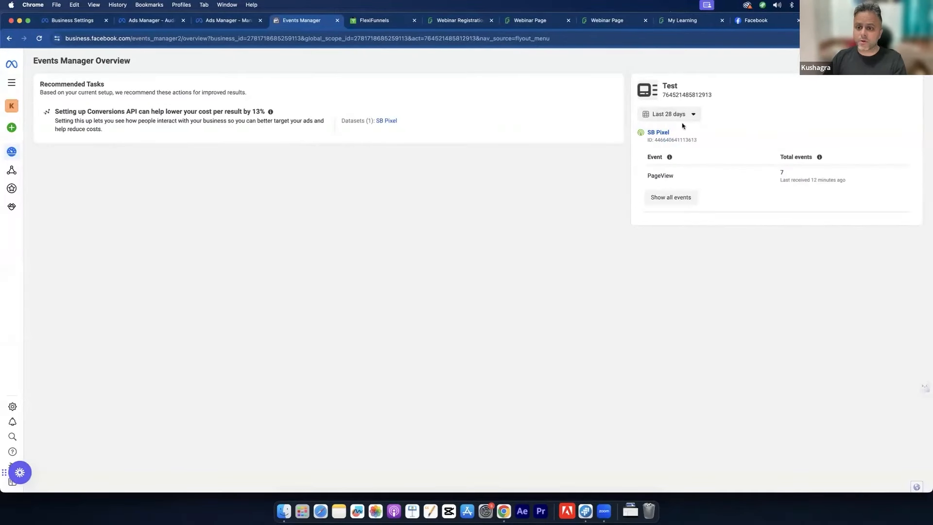
drag(682, 143, 698, 140)
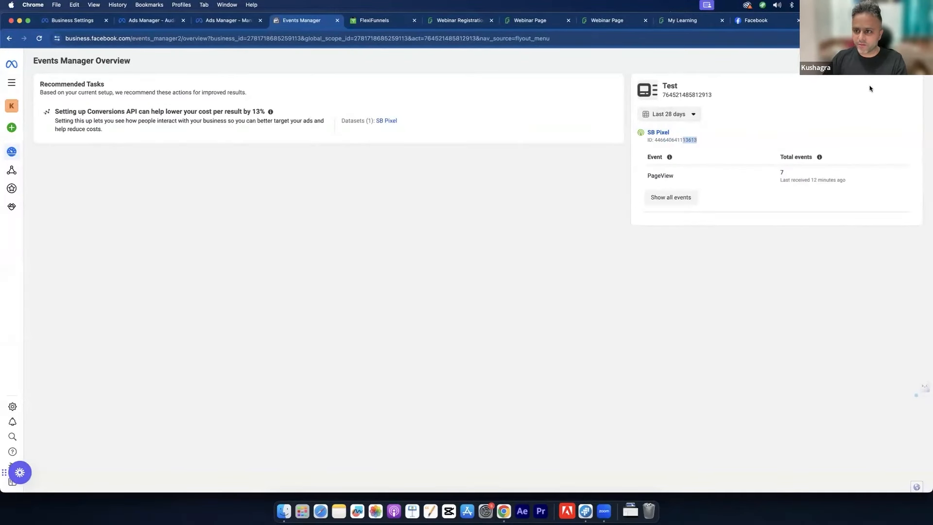
click(847, 62)
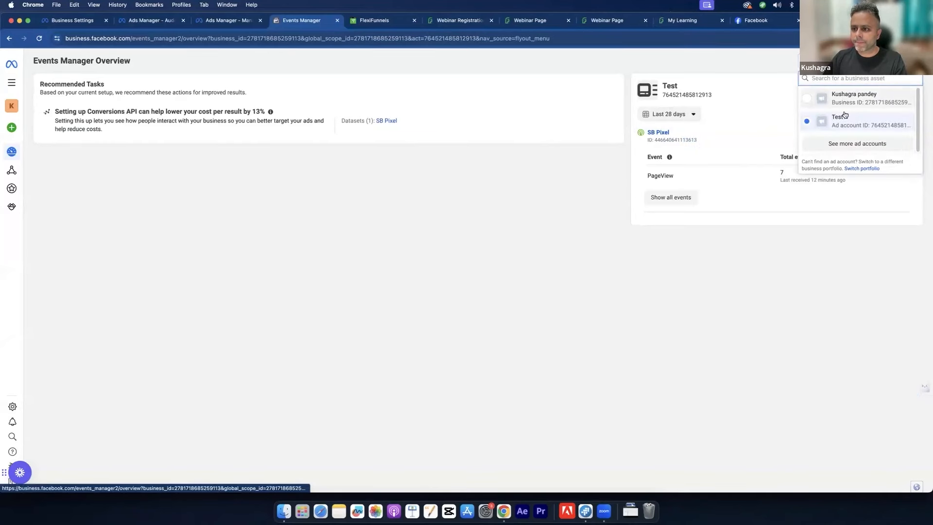
click(849, 107)
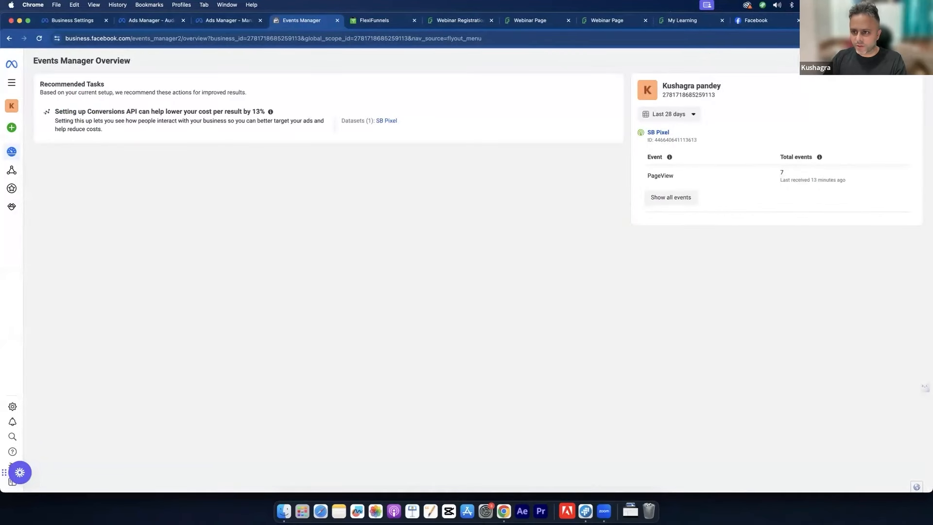
Step: Switch to the other ad account and compare its SB Pixel ID digits
click(860, 61)
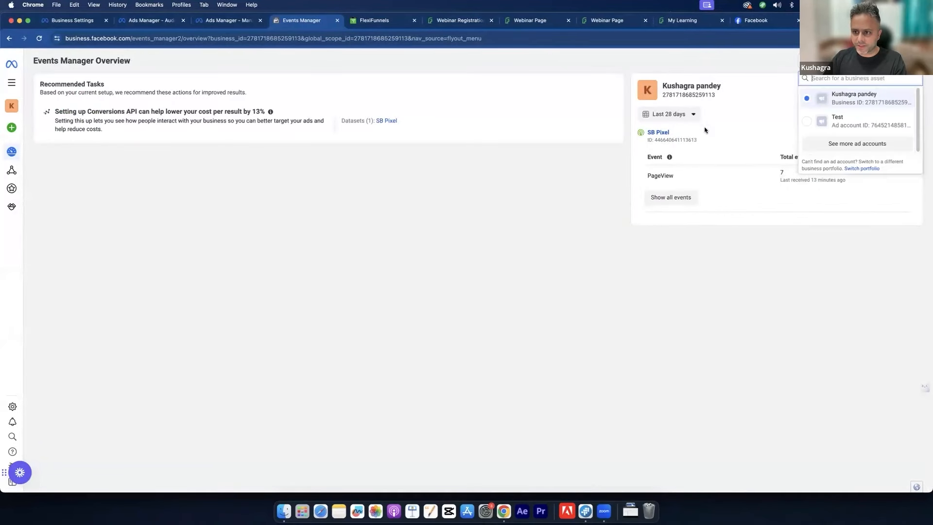
click(855, 142)
scroll(867, 161, down, 1)
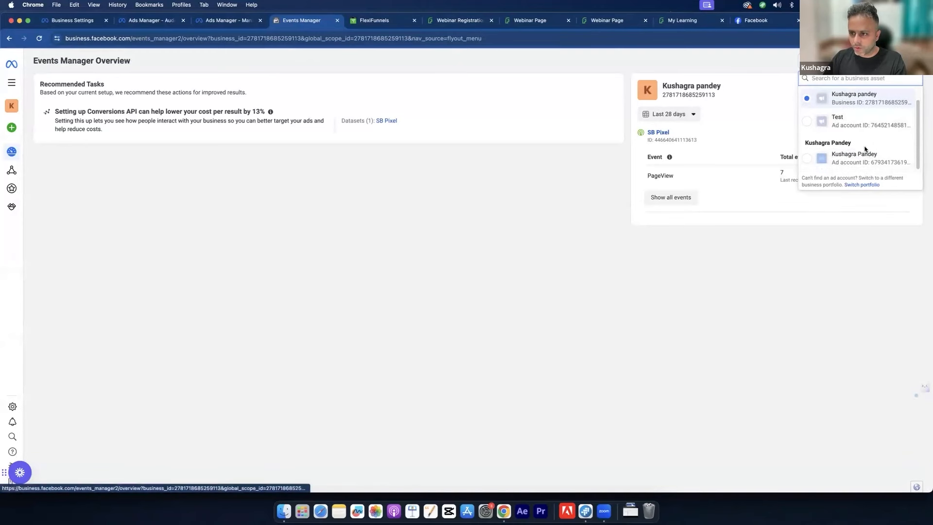
click(866, 154)
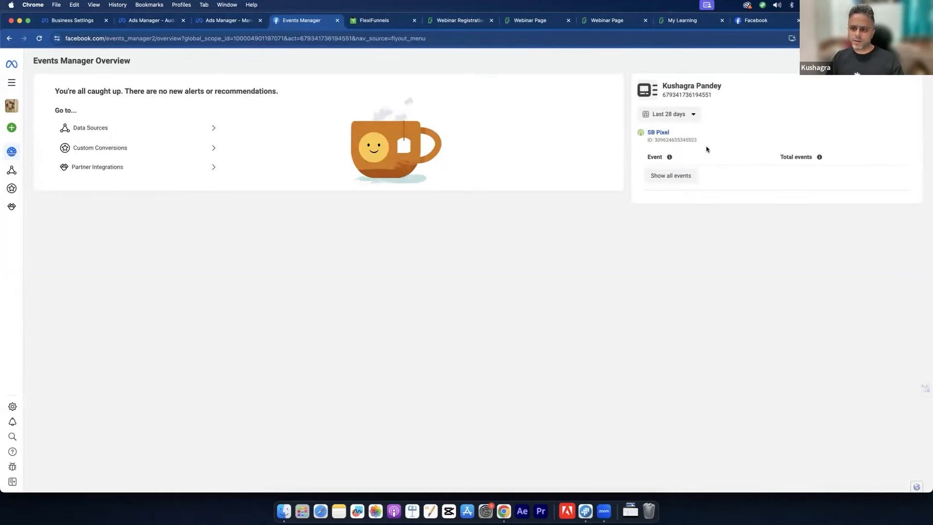
drag(688, 140, 701, 143)
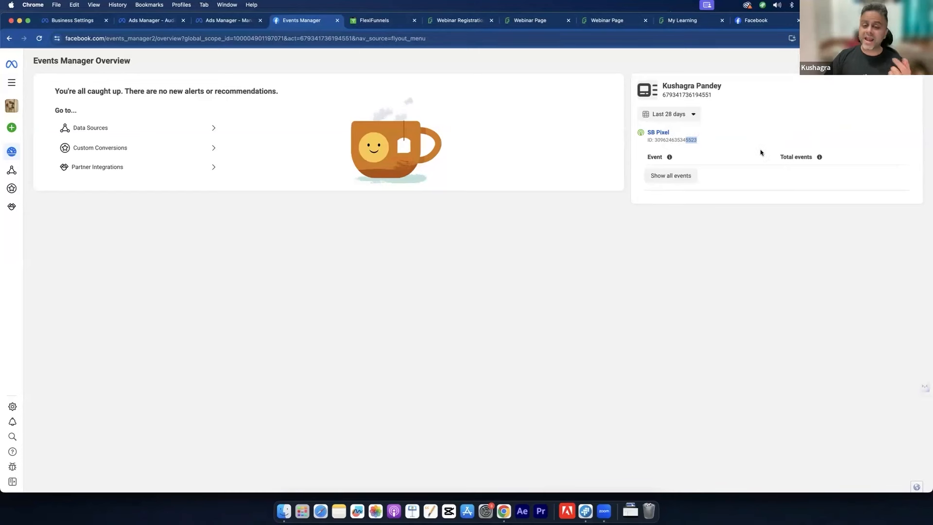
Step: Switch to the business portfolio's events overview, then open Audiences from the All tools menu
click(12, 106)
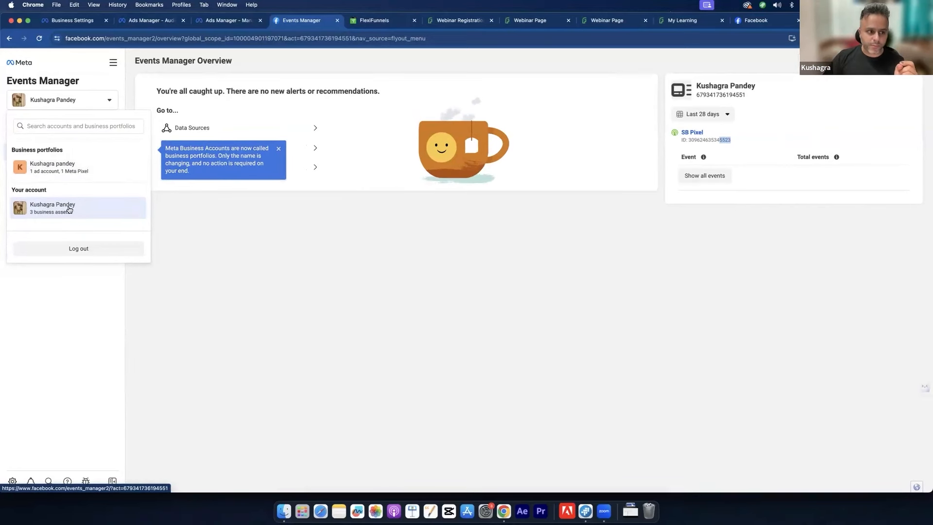
click(63, 99)
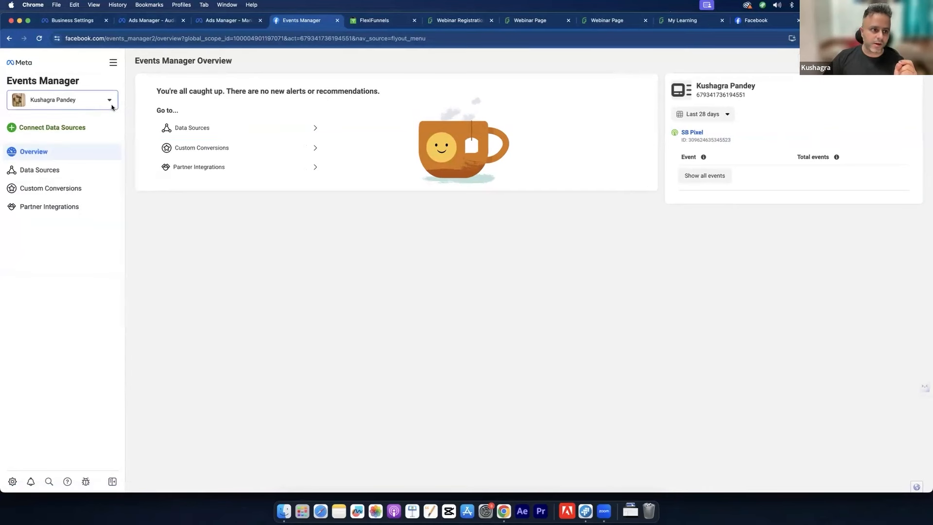
click(109, 100)
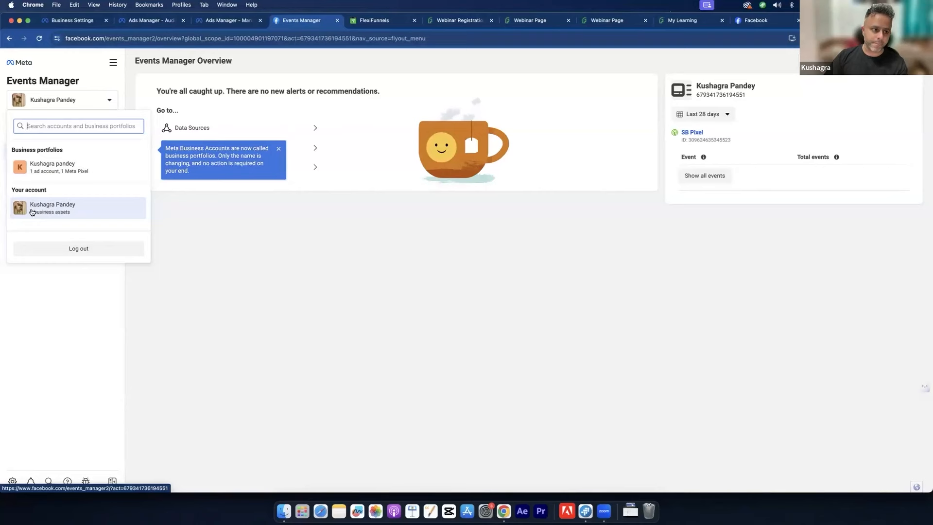
click(56, 174)
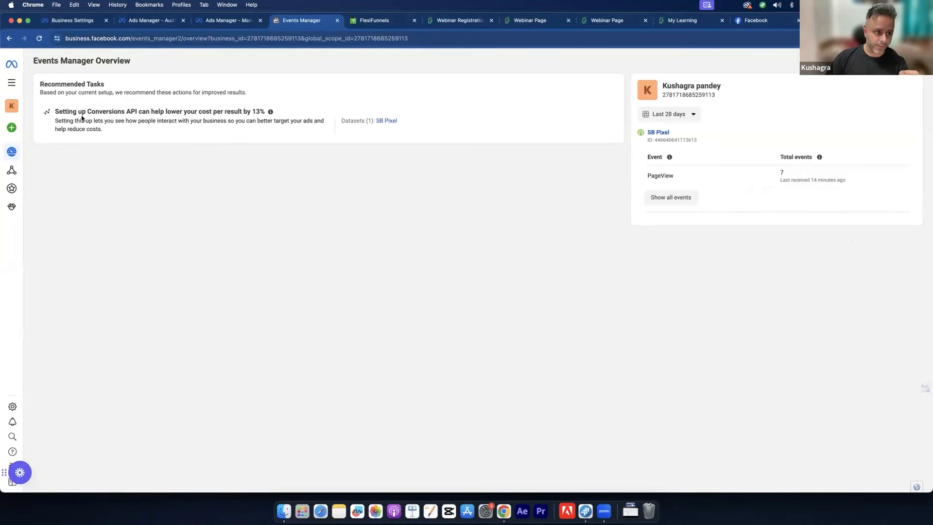
click(9, 82)
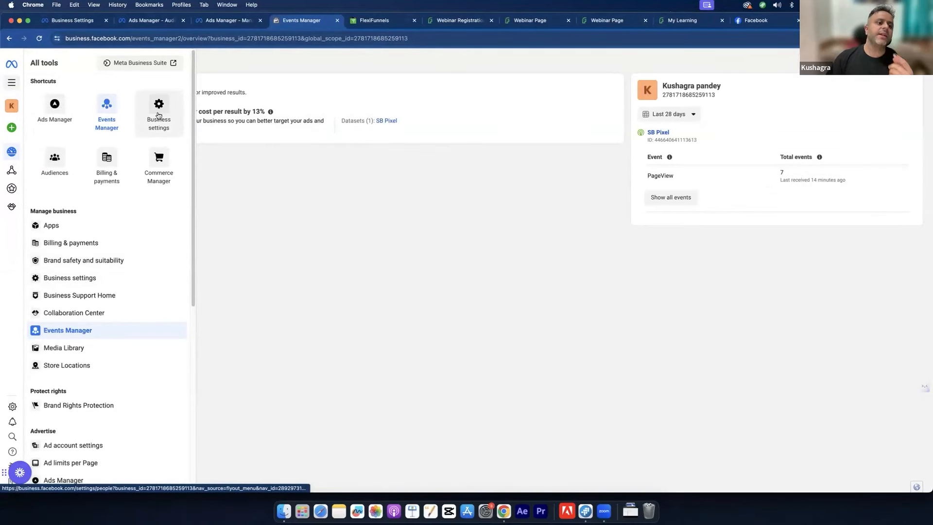
click(65, 165)
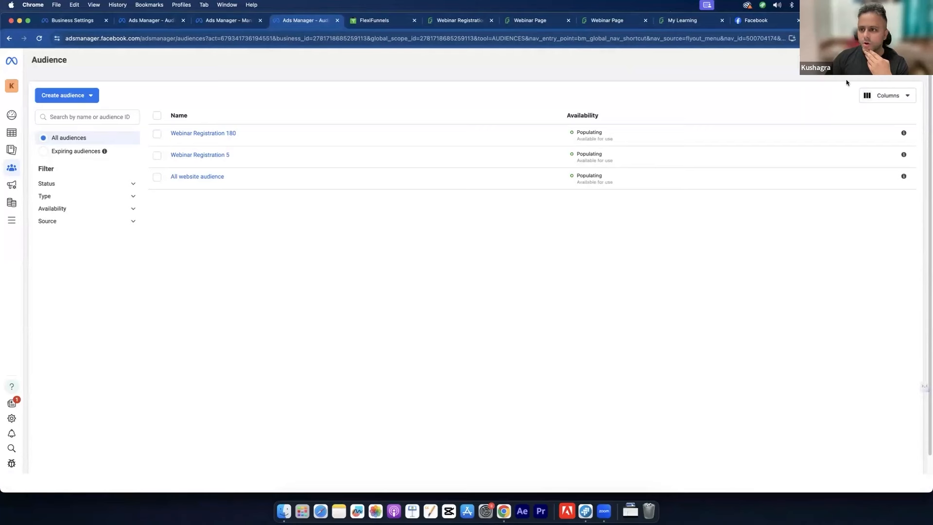
Step: Select the Test ad account on the Audiences page and dismiss the Ad account updates panel
click(851, 63)
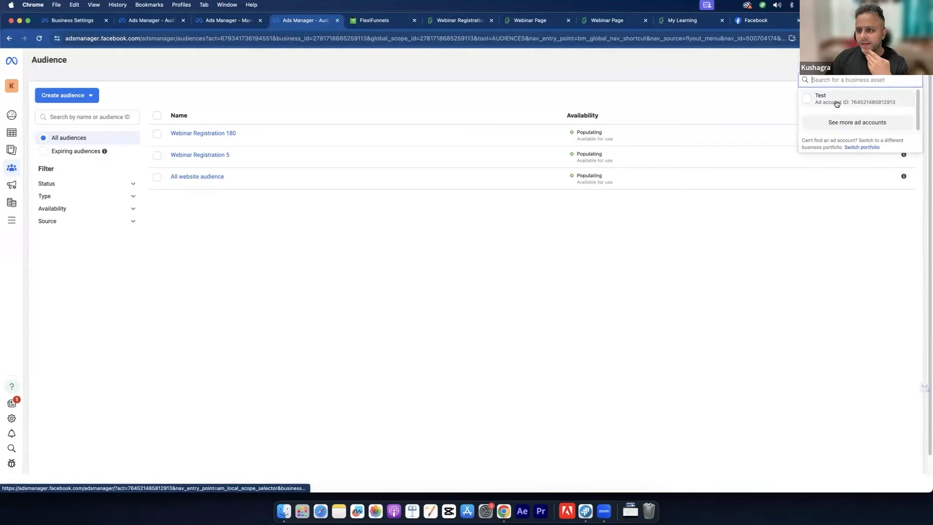
click(842, 103)
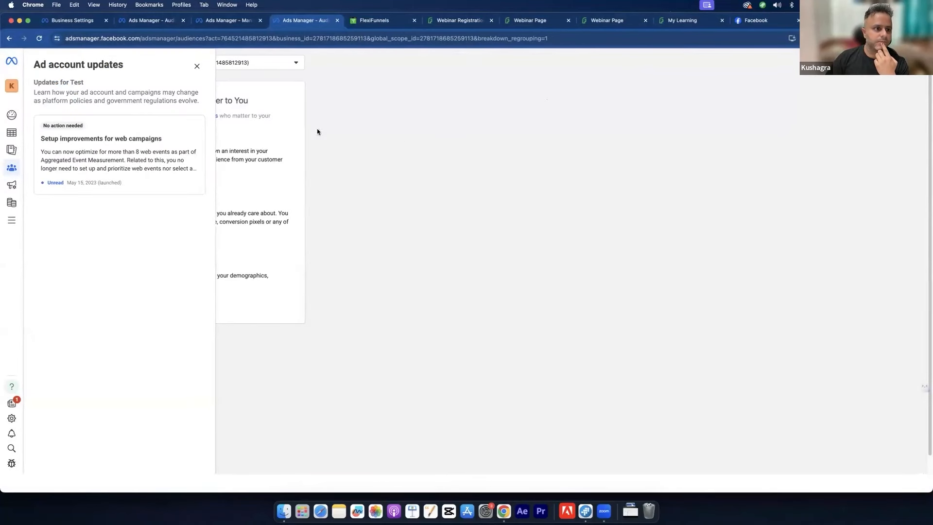
click(197, 66)
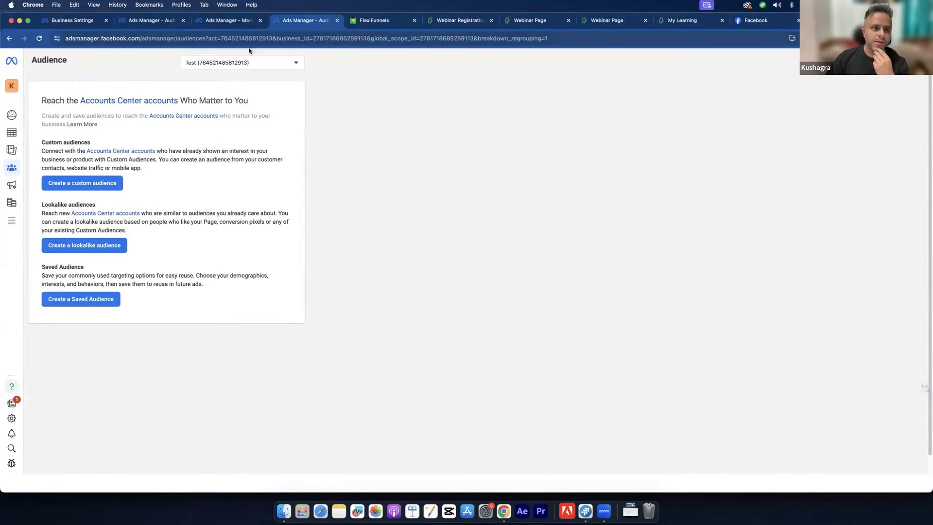
Step: Review the other available ad accounts in the ad account list
click(246, 63)
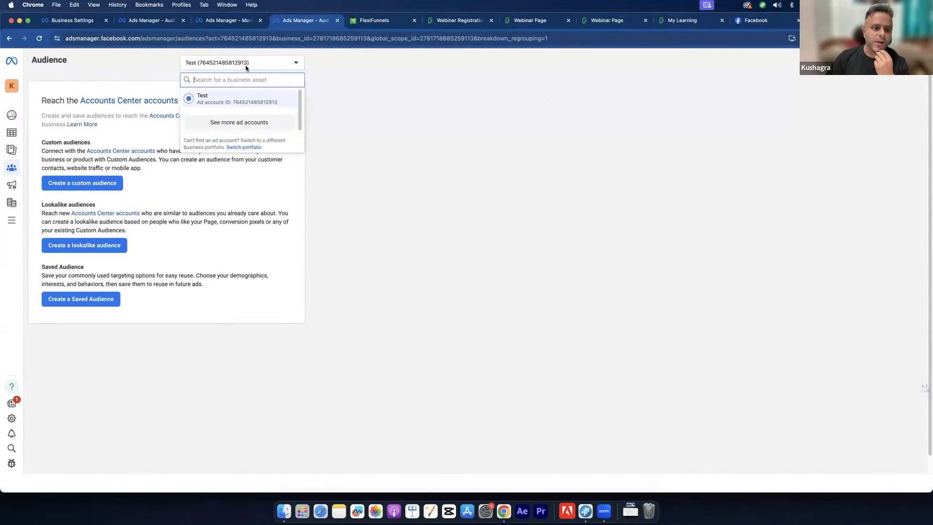
click(241, 124)
scroll(240, 123, down, 1)
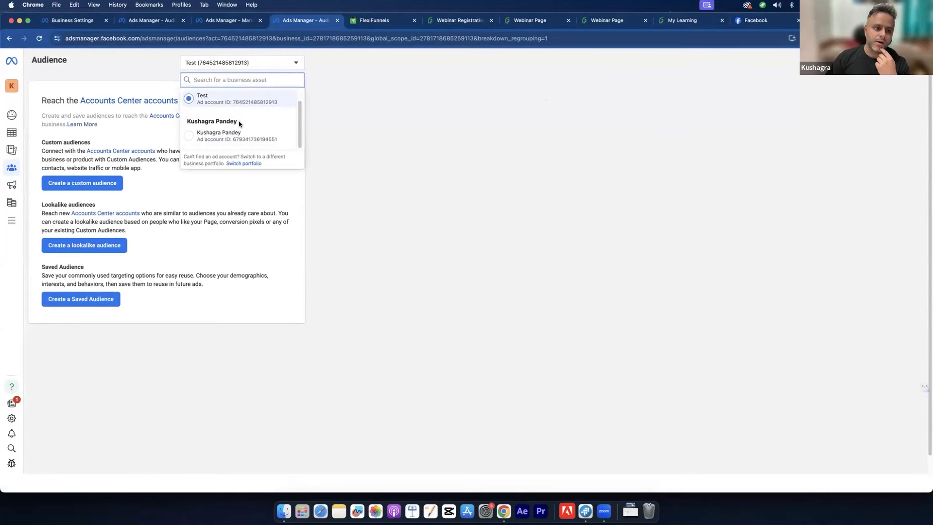
scroll(238, 119, up, 1)
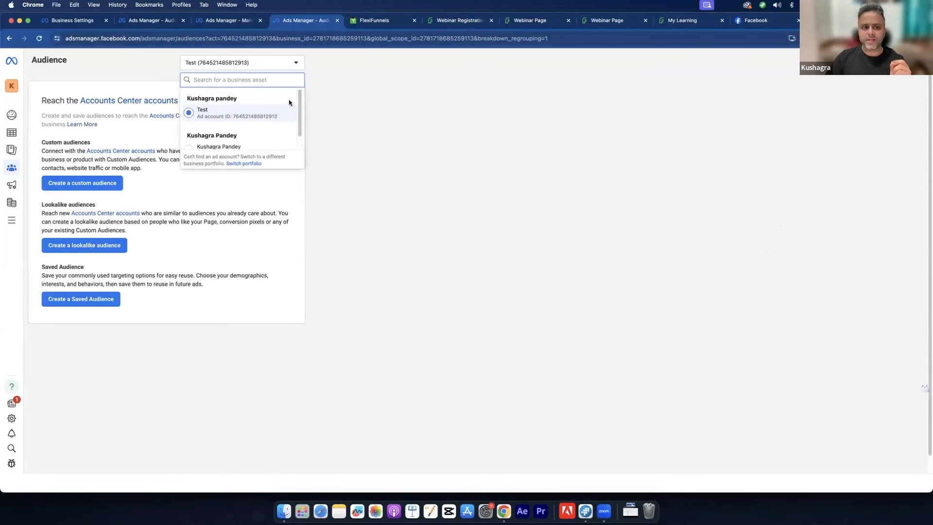
click(276, 64)
click(276, 64)
click(275, 64)
click(275, 65)
click(275, 65)
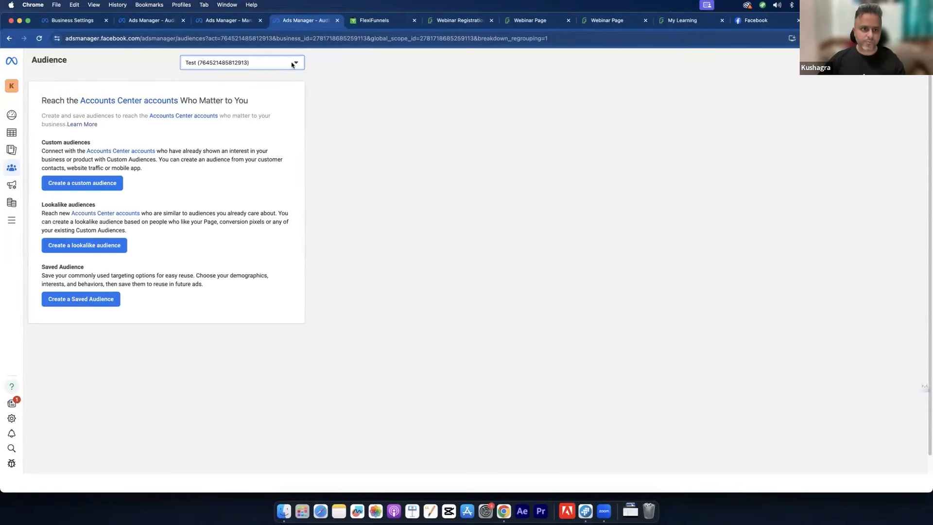
Step: Copy the webinar landing page URL and start a Website custom audience in Ads Manager
click(437, 21)
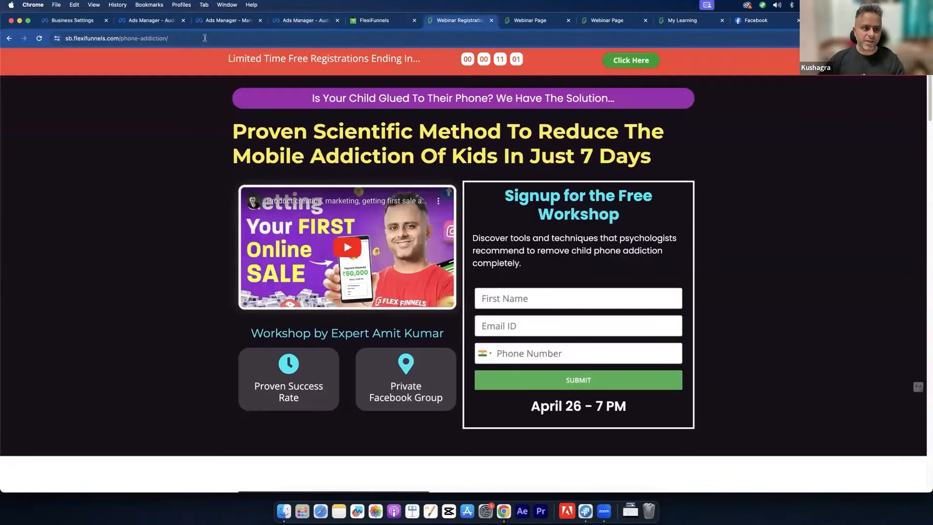
click(204, 38)
key(super+c)
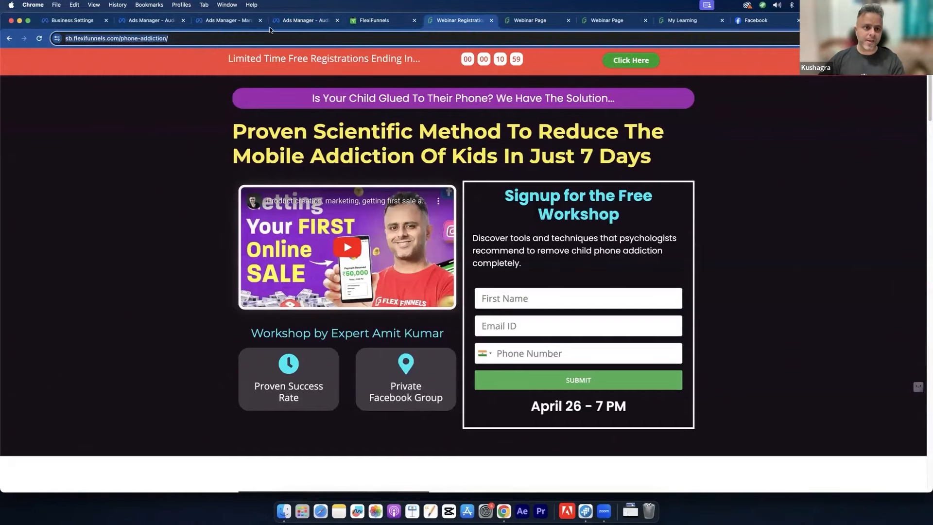
click(225, 21)
click(290, 22)
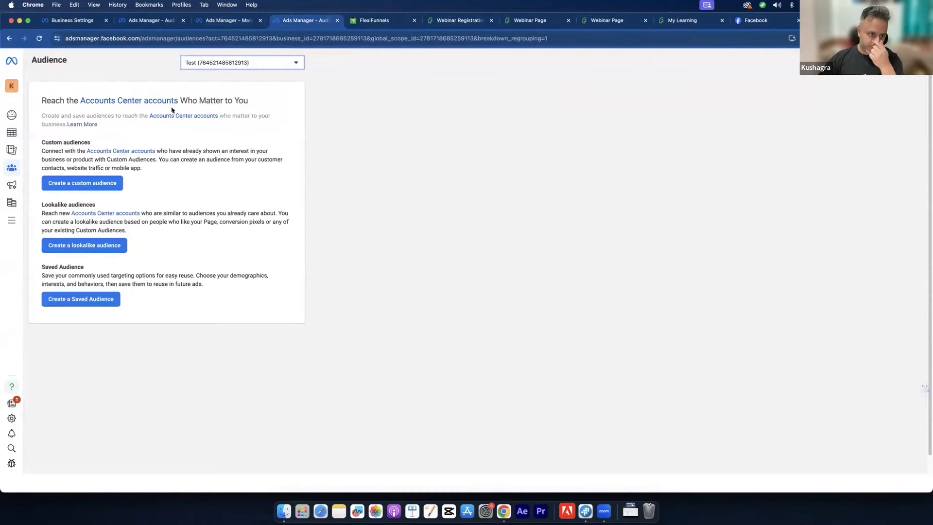
click(80, 184)
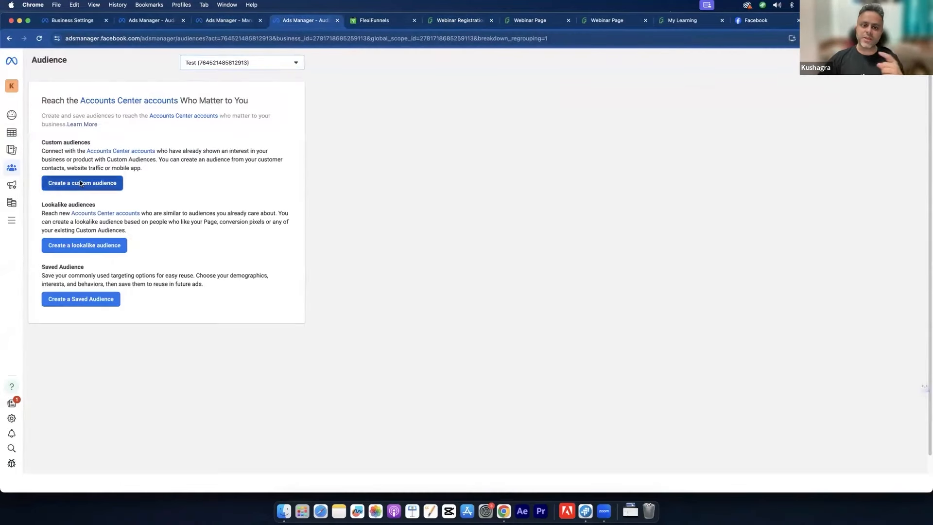
click(376, 169)
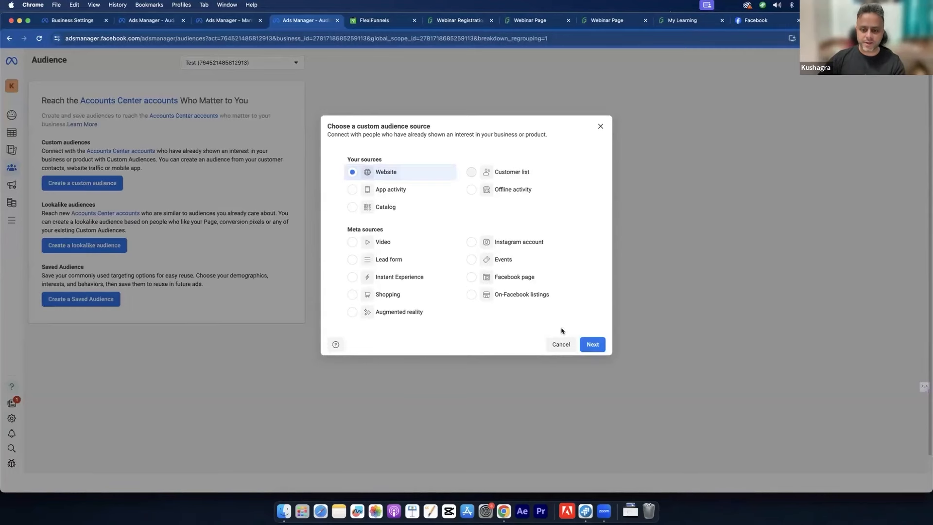
click(591, 350)
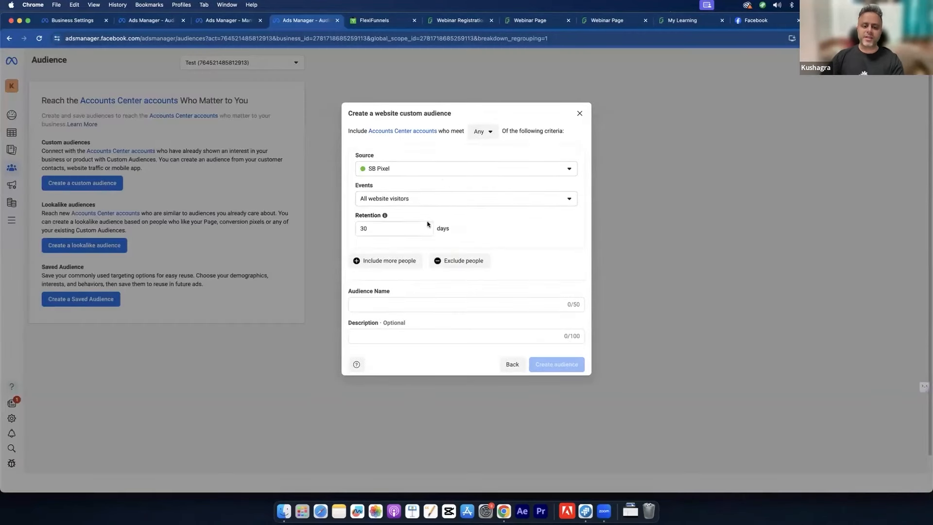
Step: Target visitors of the landing page URL for 5 days and create 'Webinar Registration 5 Days'
click(419, 198)
click(423, 262)
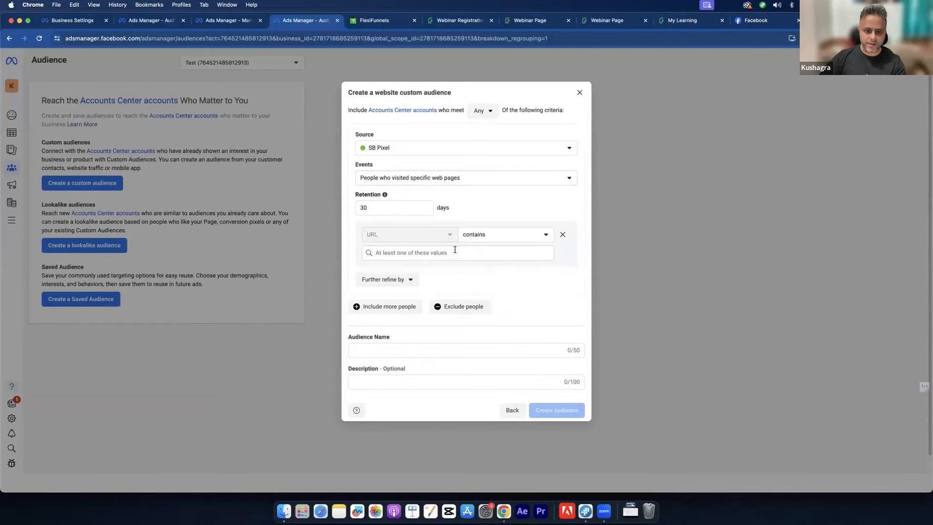
click(460, 250)
key(super+v)
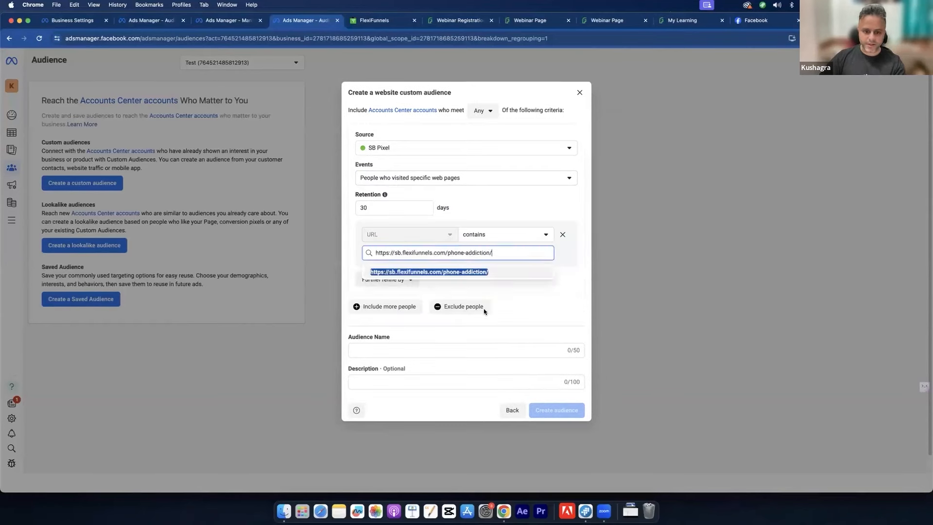
click(481, 271)
click(374, 370)
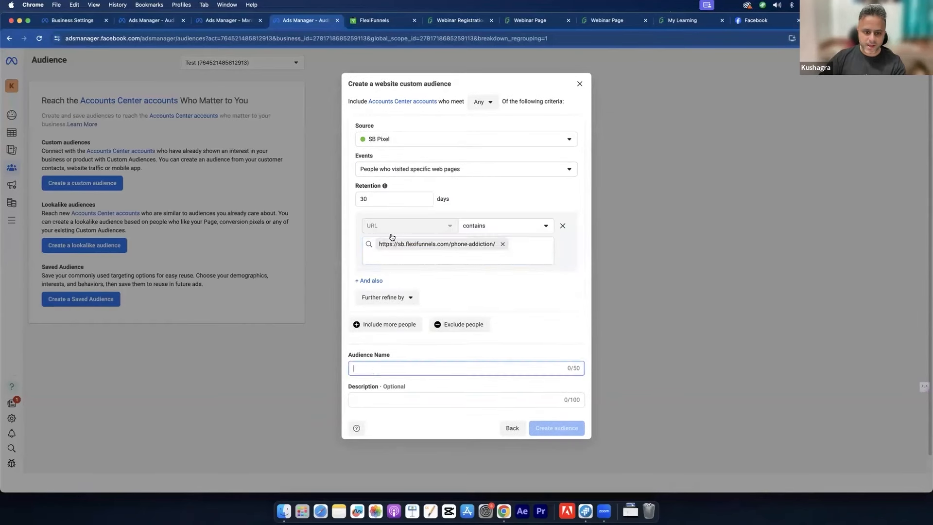
text(5)
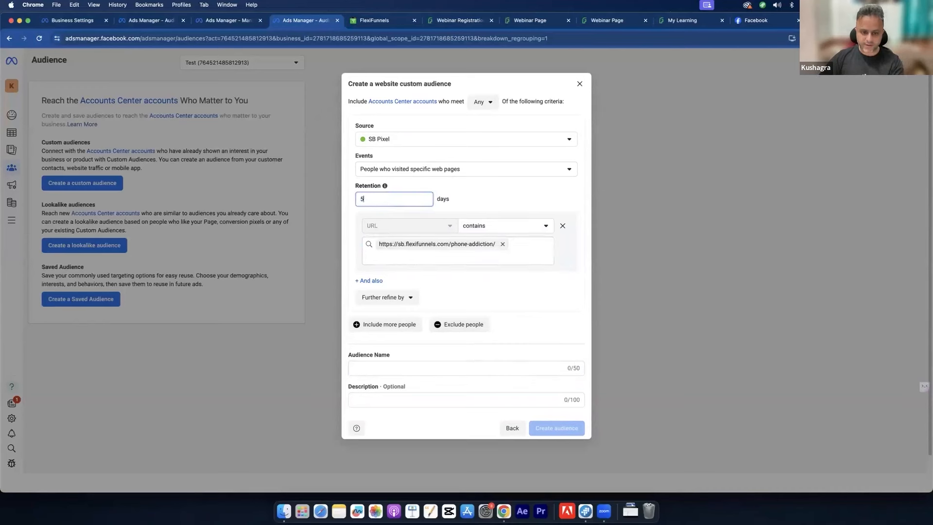
click(370, 363)
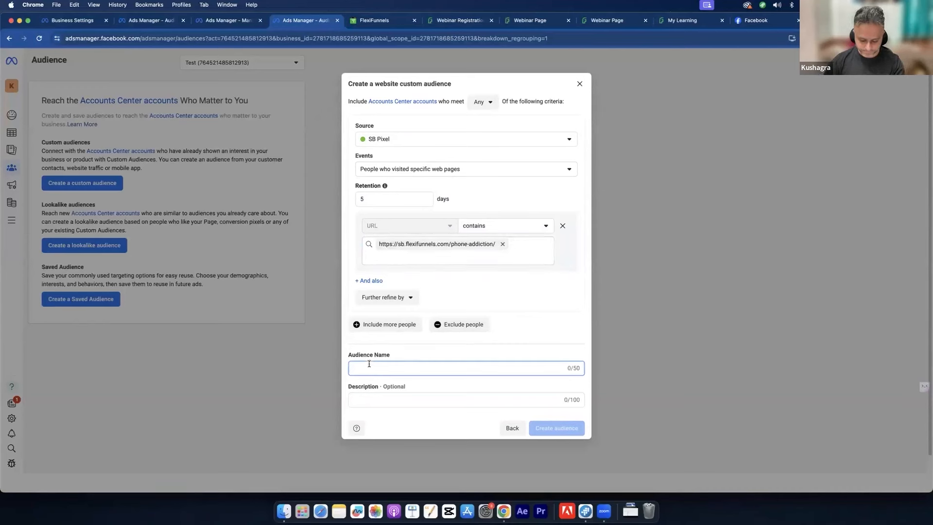
text(Webinar Registration )
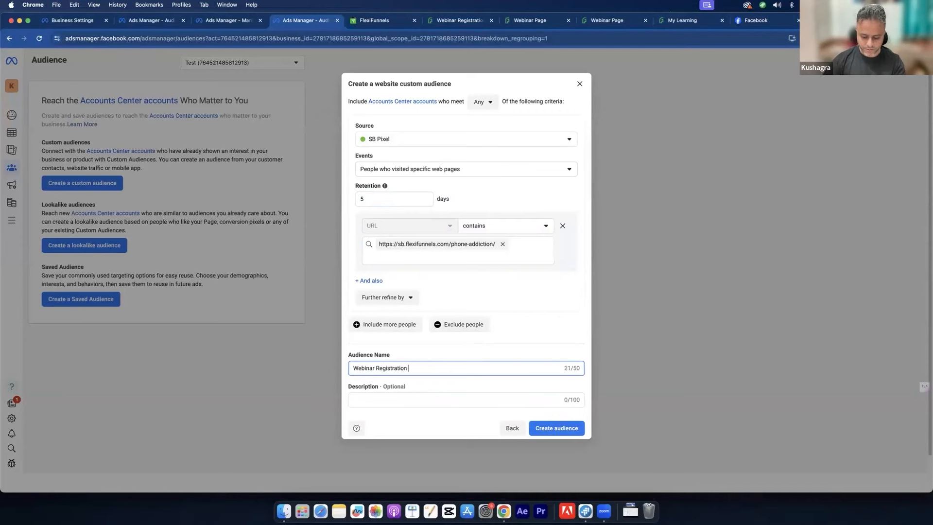
text(5 Days)
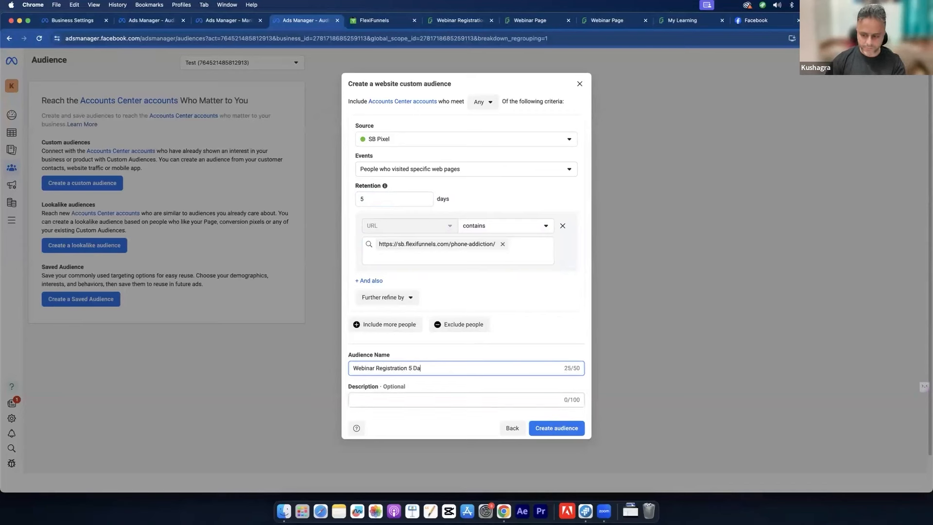
click(559, 434)
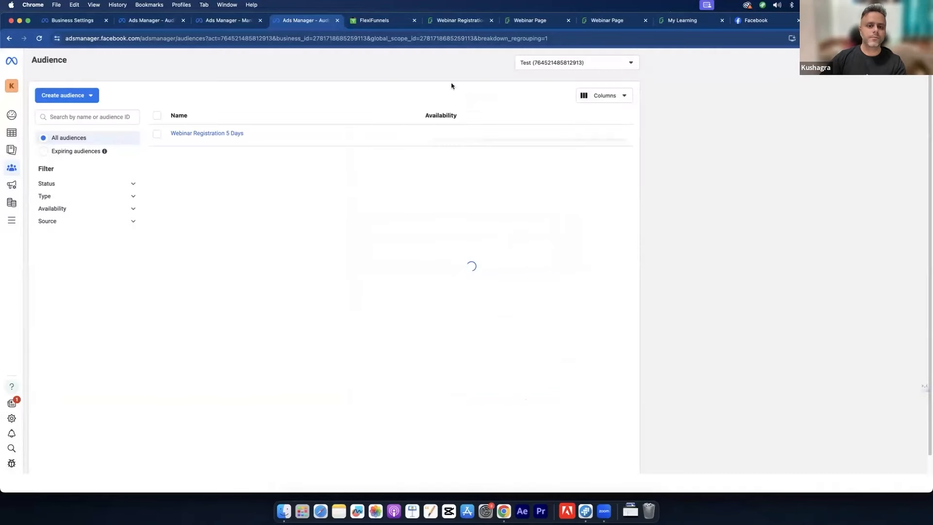
click(513, 22)
click(264, 39)
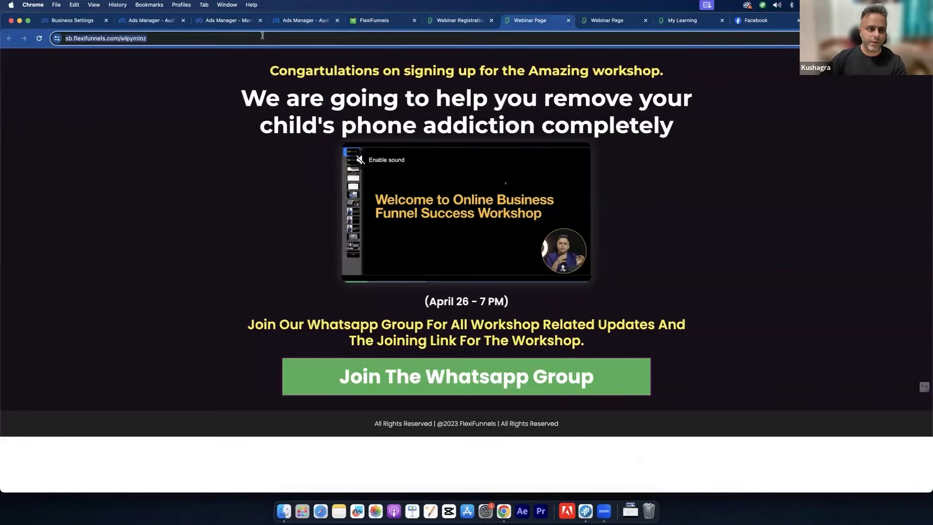
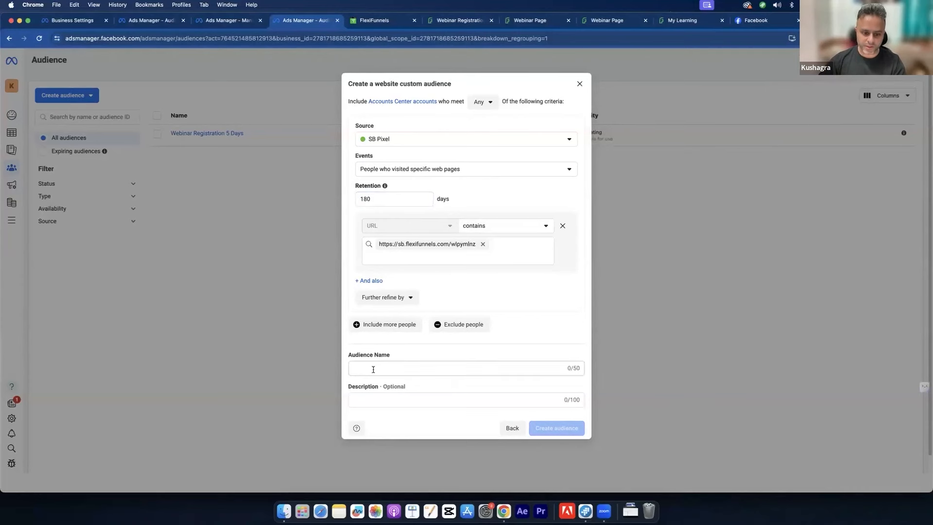
Step: Name the audience 'Webinar Registration TY 180', create it and close the confirmation
text(Webinar Registration TY 180)
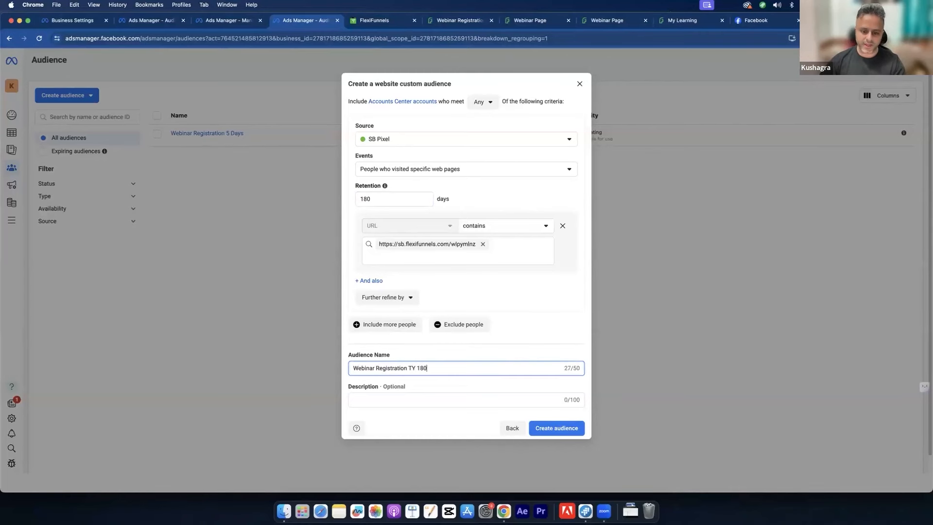
click(541, 432)
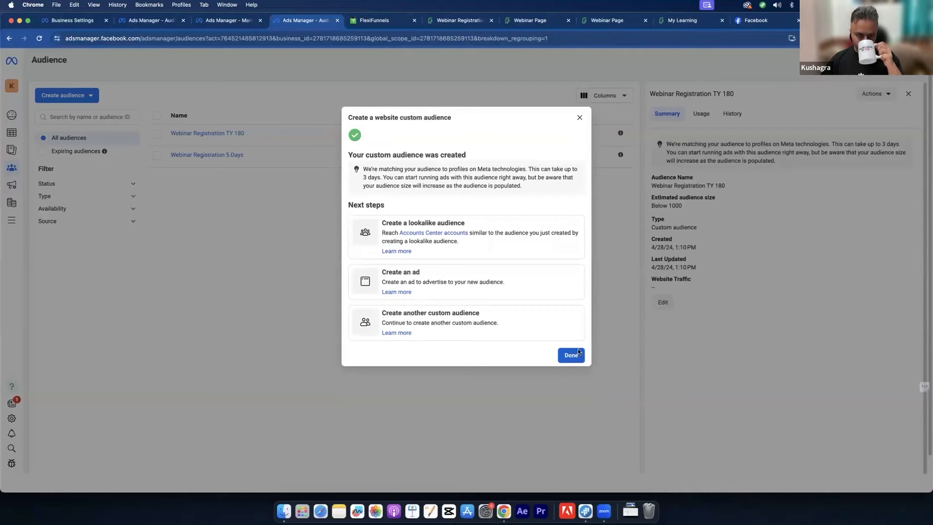
click(569, 354)
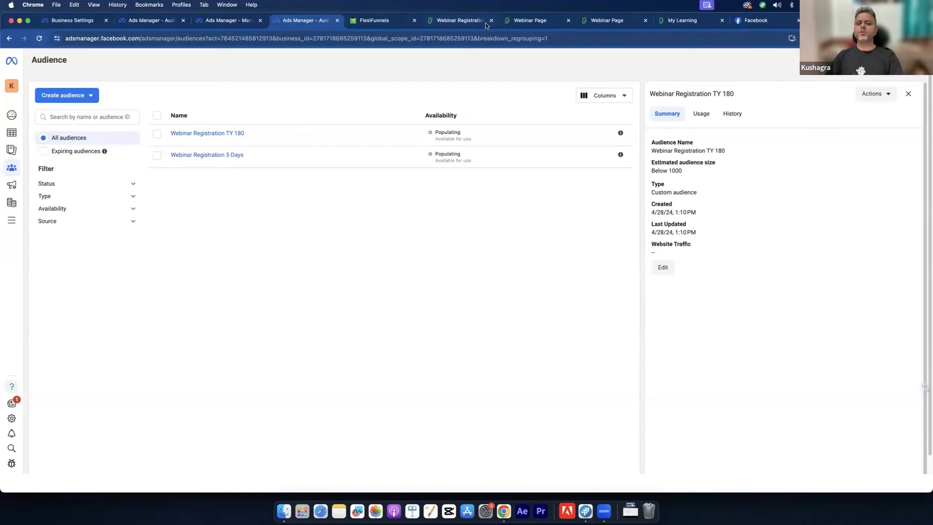
Step: Check the webinar signup and thank-you pages, move the thank-you tab left, then return to Ads Manager's All tools
click(460, 20)
click(530, 21)
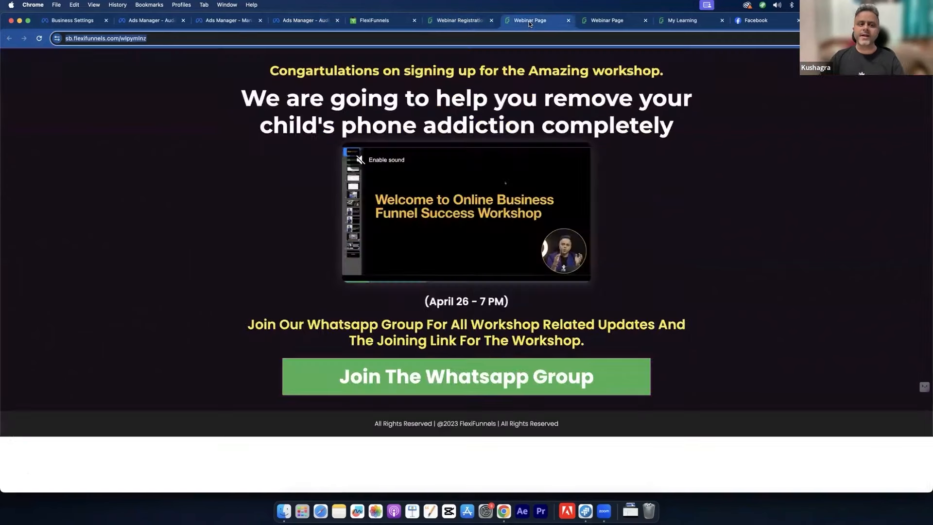
drag(530, 22, 452, 22)
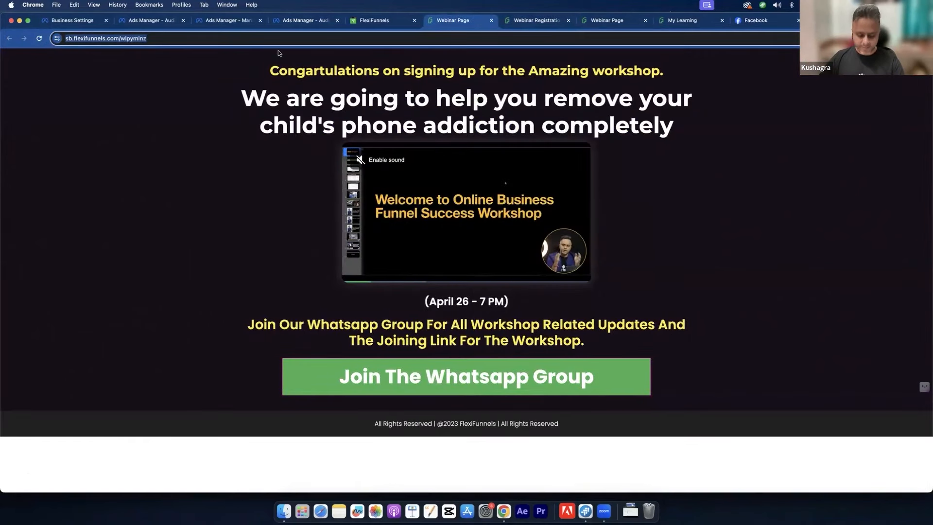
click(302, 23)
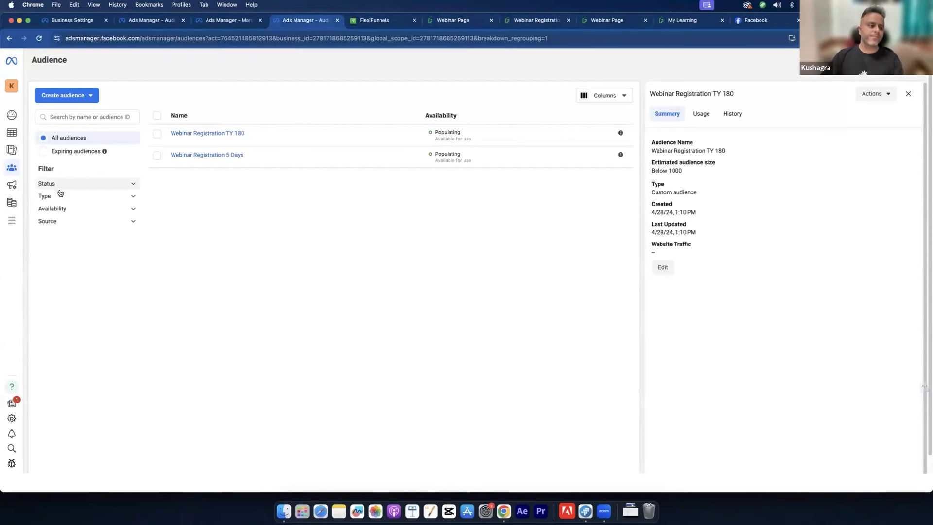
click(12, 220)
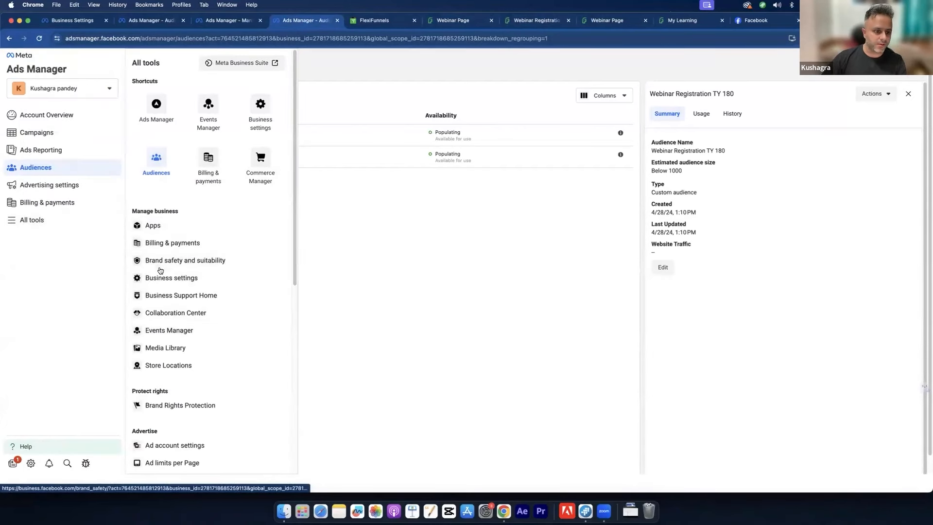
Step: Go to Events Manager and open its Custom Conversions page
click(220, 112)
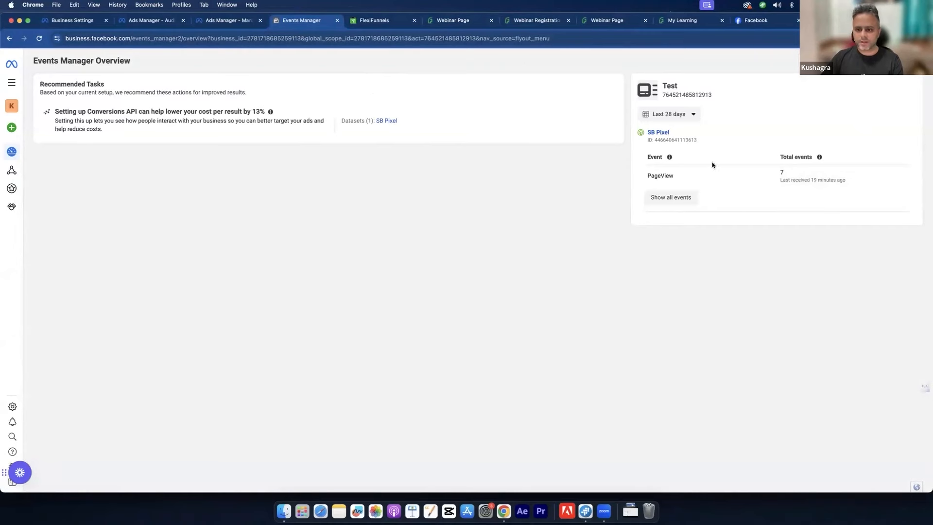
mouse_move(10, 210)
click(43, 188)
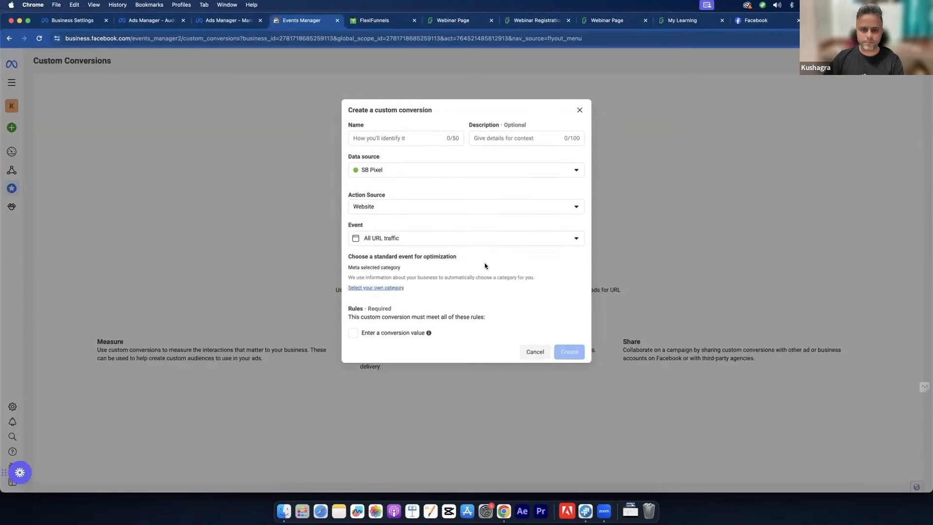
Step: Choose SB Pixel as the data source and name the conversion 'Webinar Registration Thanks'
click(414, 160)
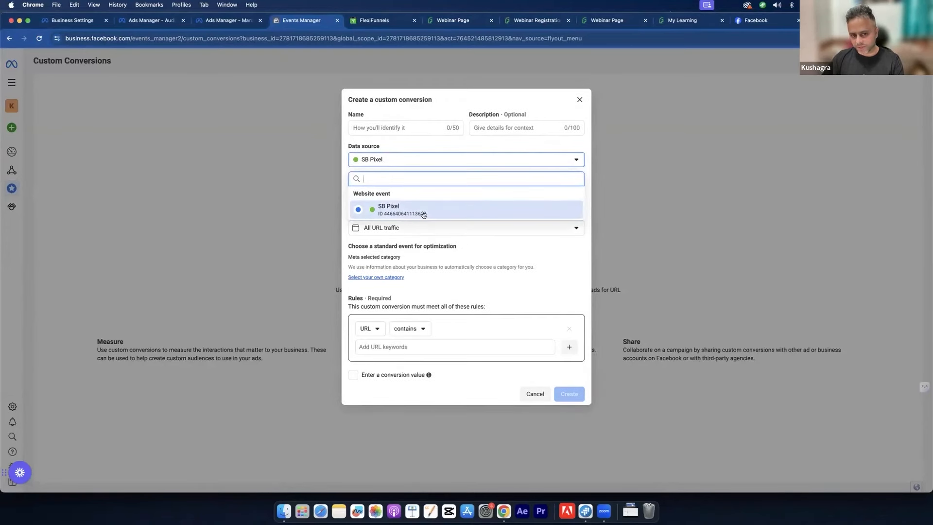
click(439, 160)
click(415, 125)
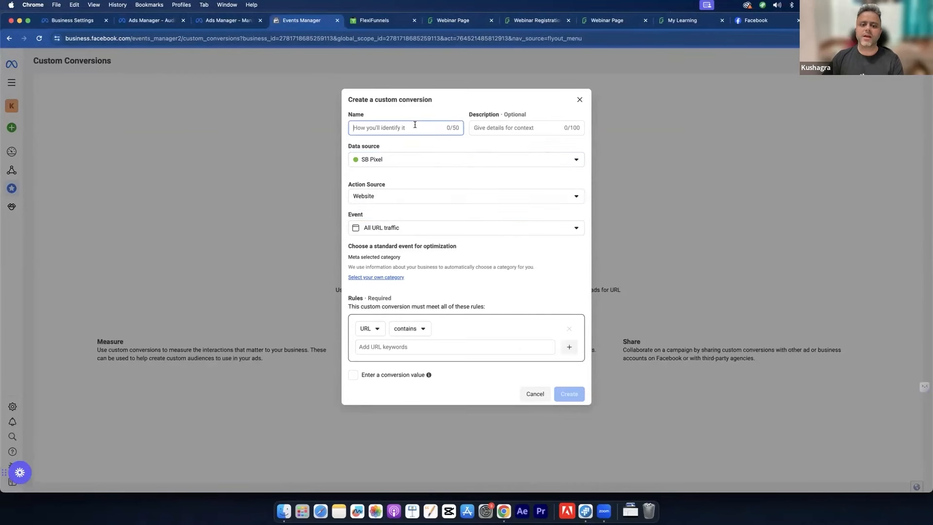
text(Webi)
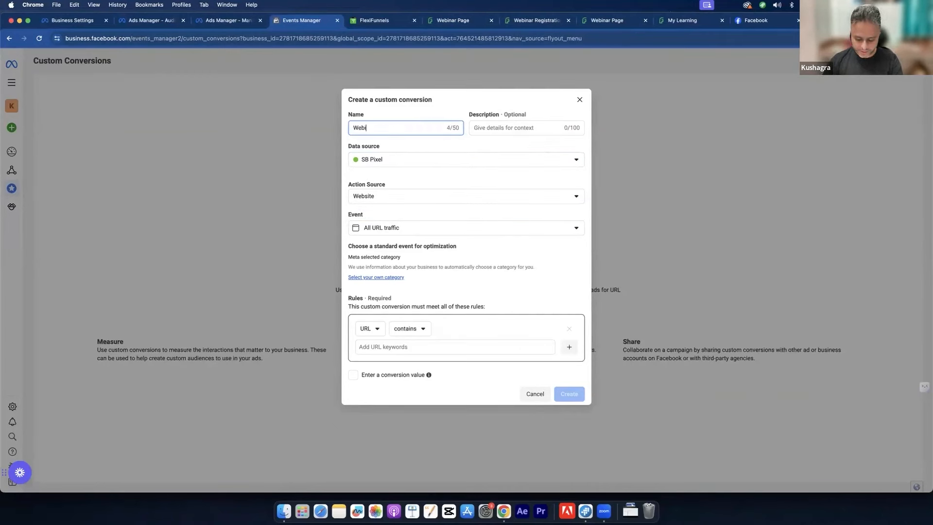
text(nar Reg)
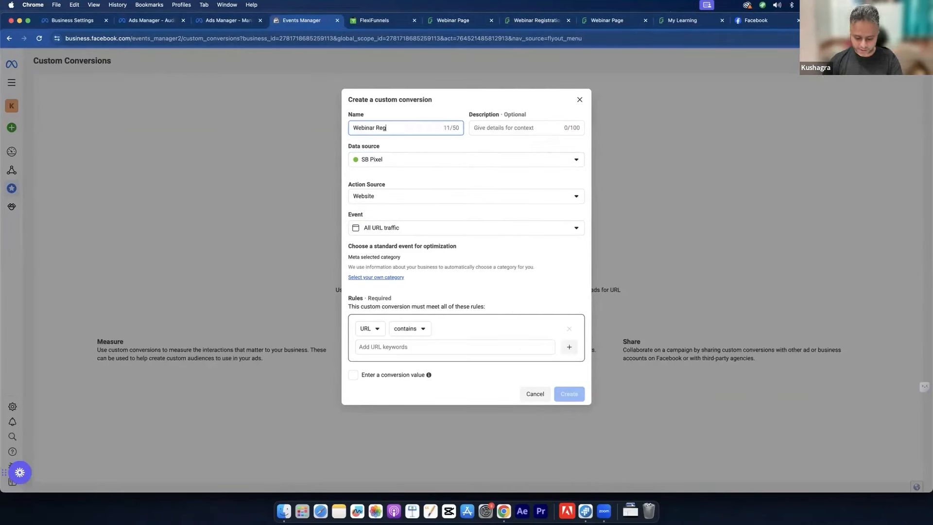
text(istration )
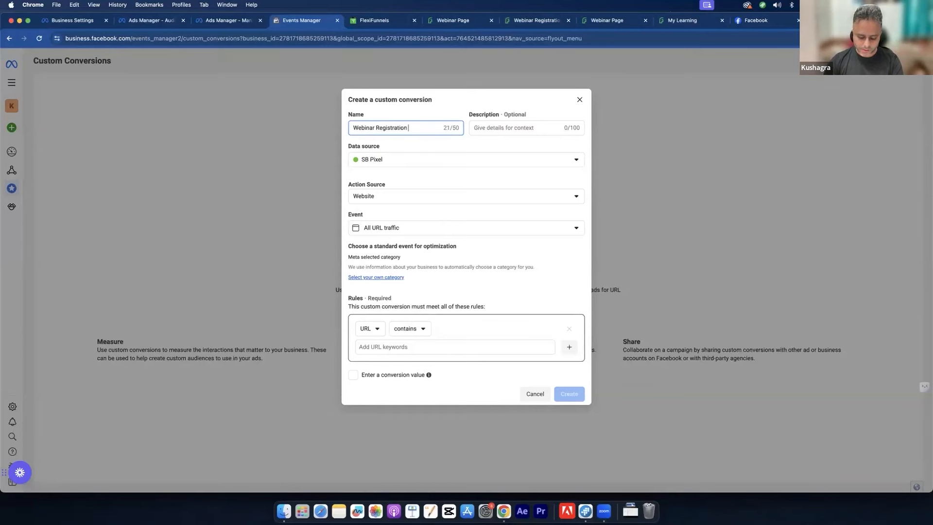
text(Thanks)
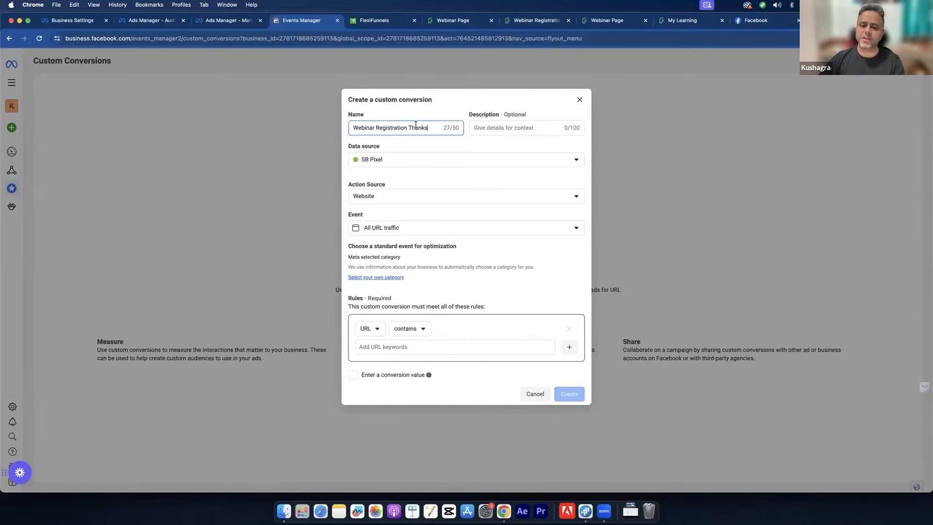
click(476, 147)
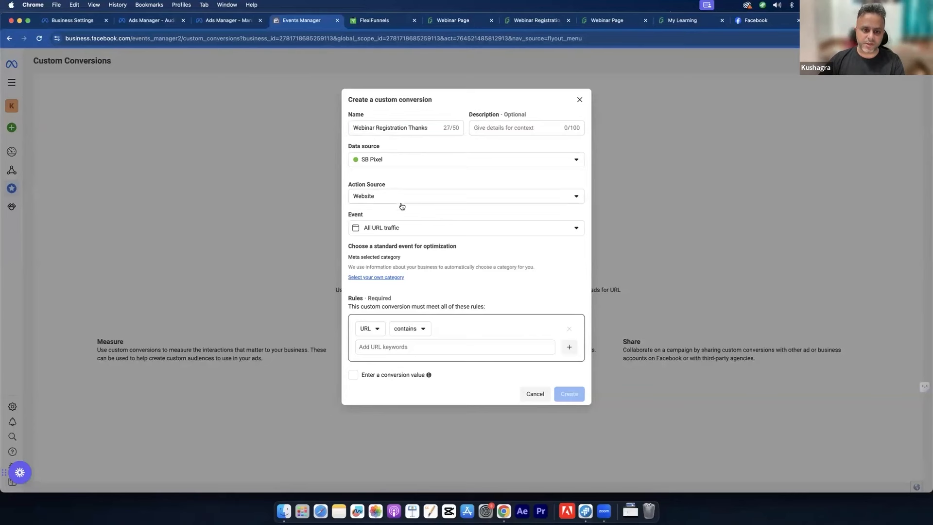
Step: Keep All URL traffic as the event and bring up the webinar thank-you page
click(402, 228)
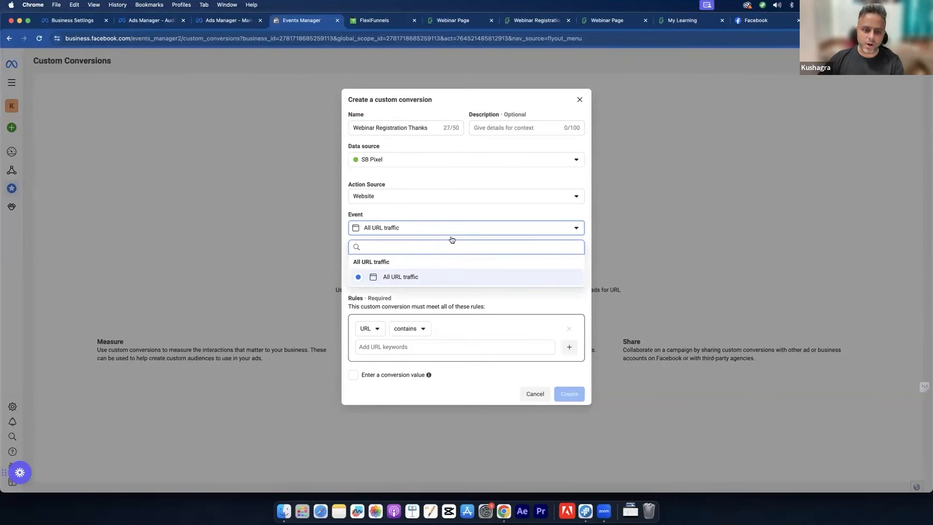
click(443, 219)
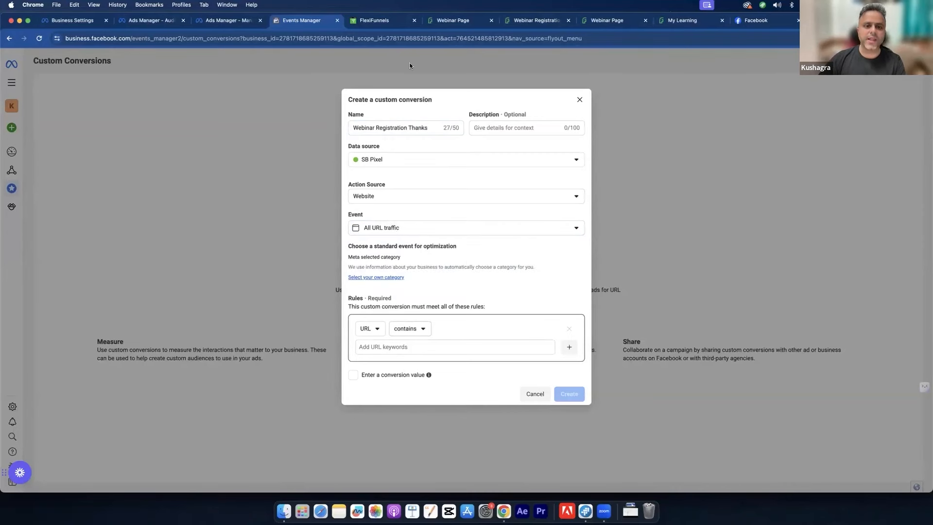
click(461, 20)
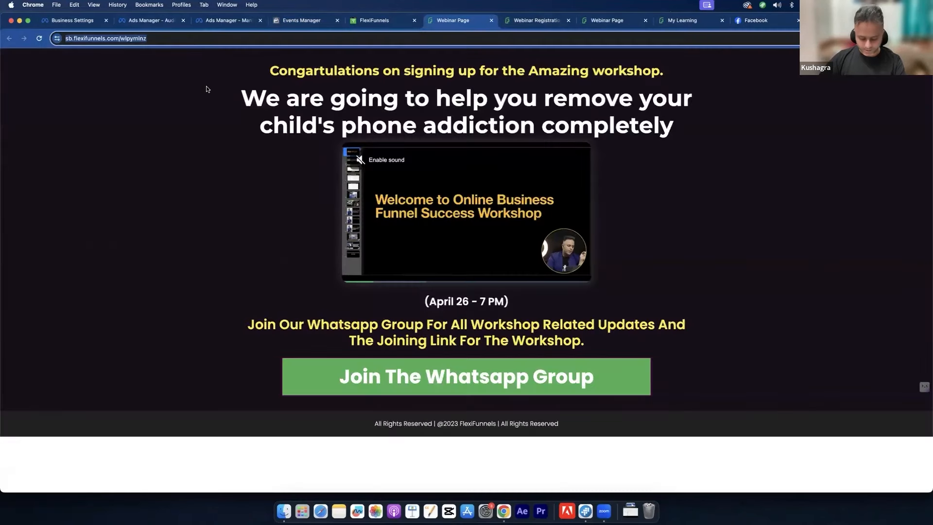
click(286, 20)
click(395, 346)
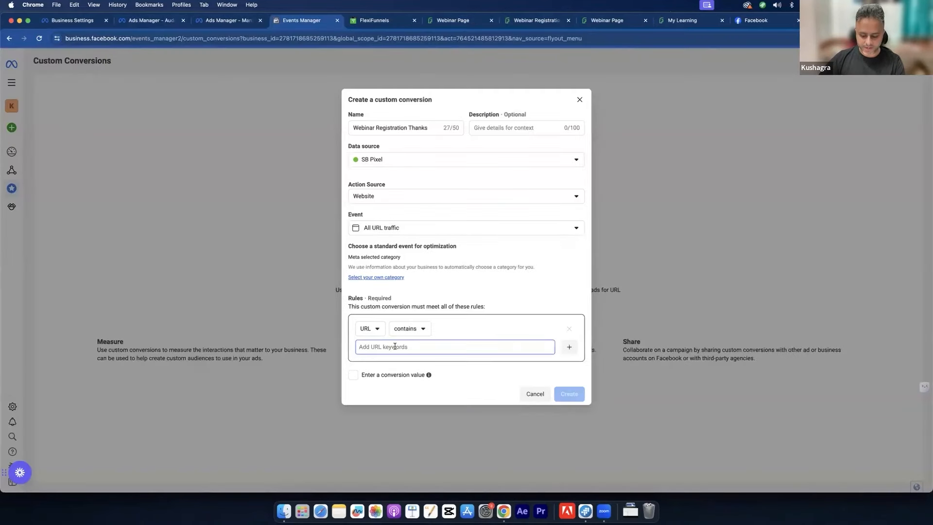
text(https://sb.flexifunnels.com/wlpymlnz)
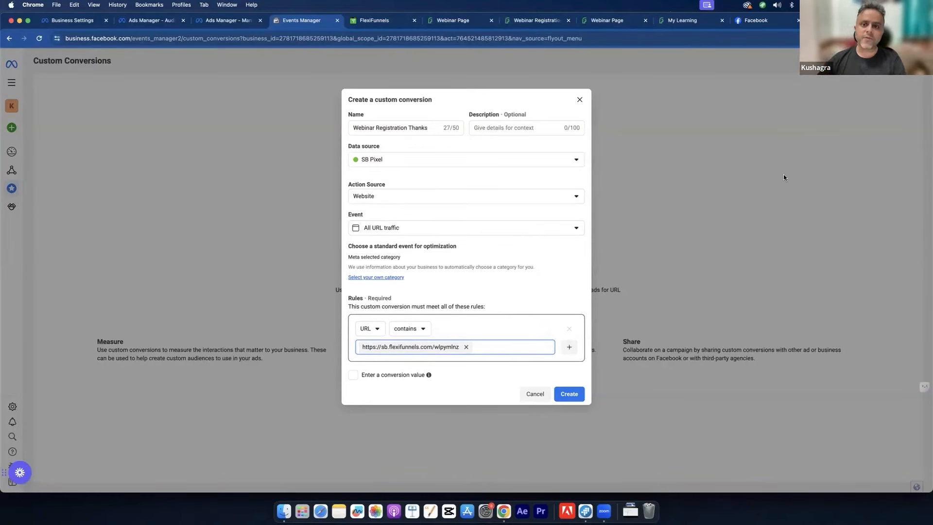
click(457, 23)
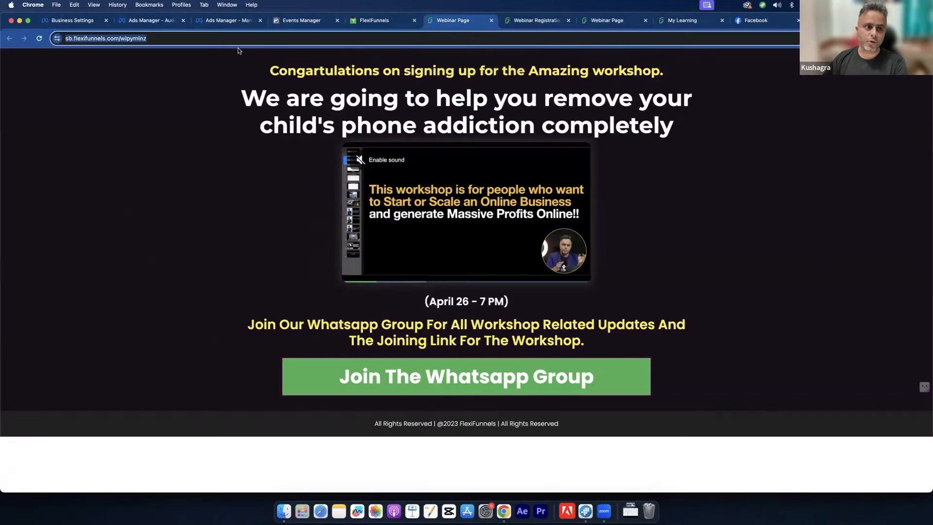
drag(460, 115, 449, 72)
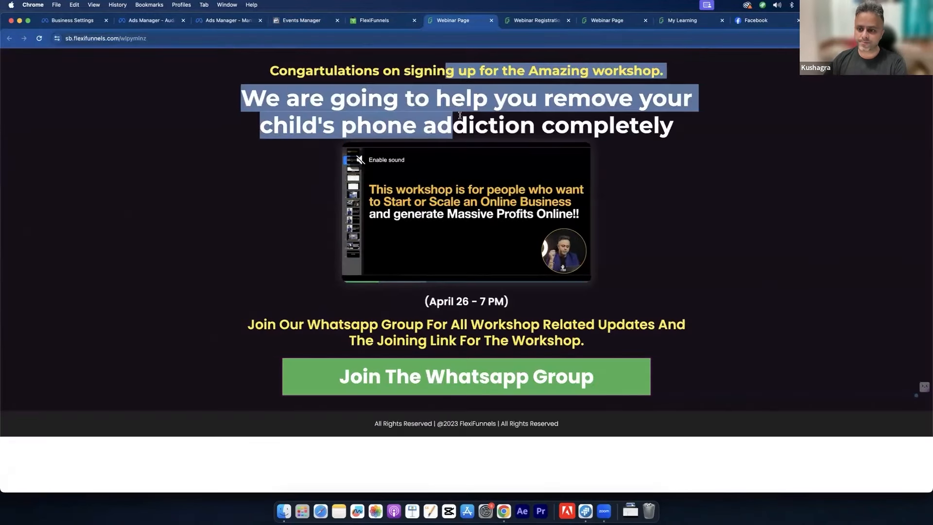
mouse_move(461, 110)
mouse_down()
mouse_move(450, 65)
mouse_move(464, 116)
mouse_up()
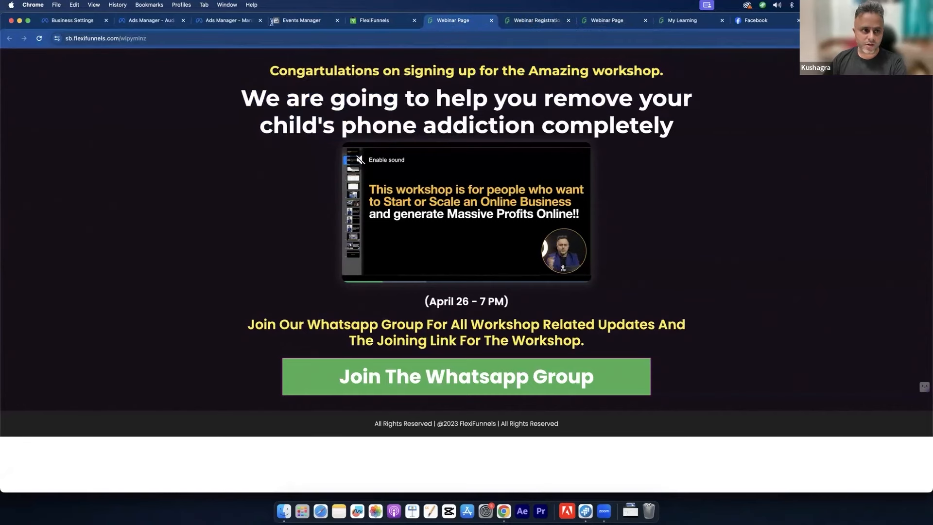
double_click(242, 40)
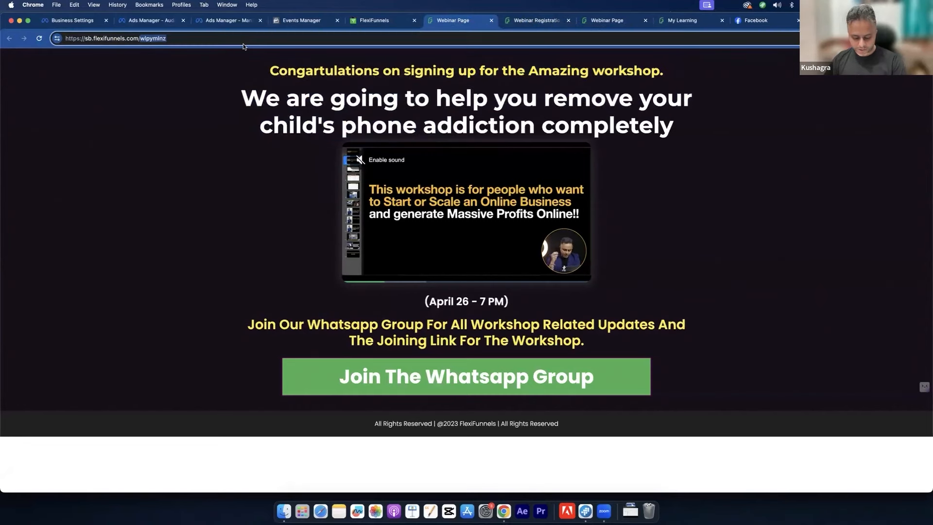
key(super+a)
click(282, 18)
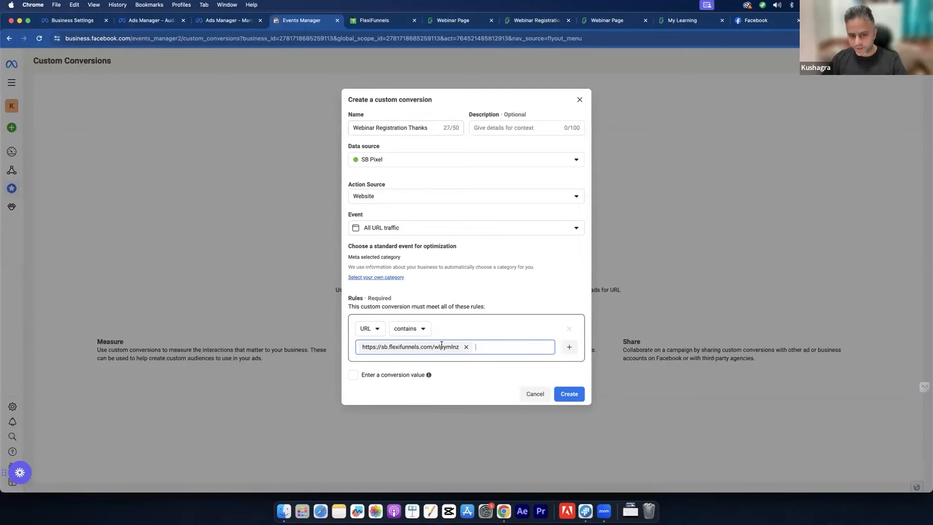
Step: Confirm creation of the custom conversion and dismiss the Success dialog
click(570, 393)
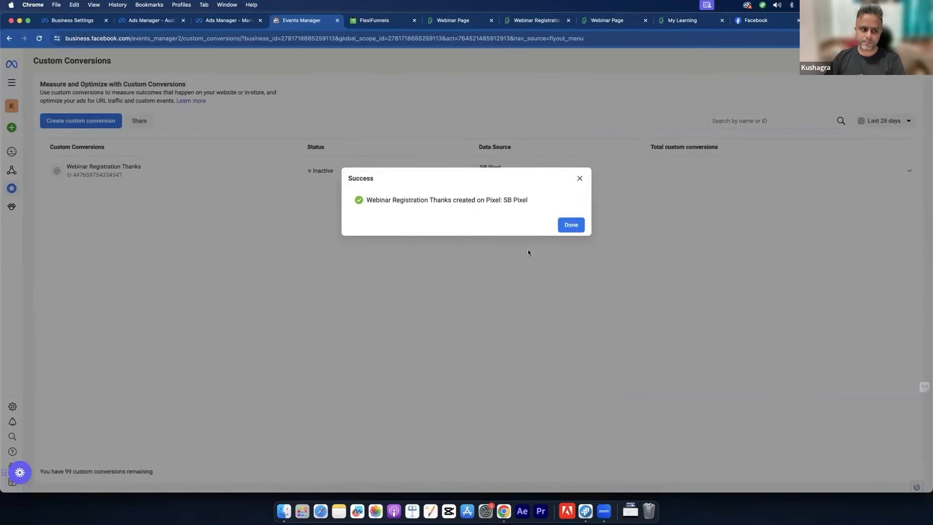
click(571, 224)
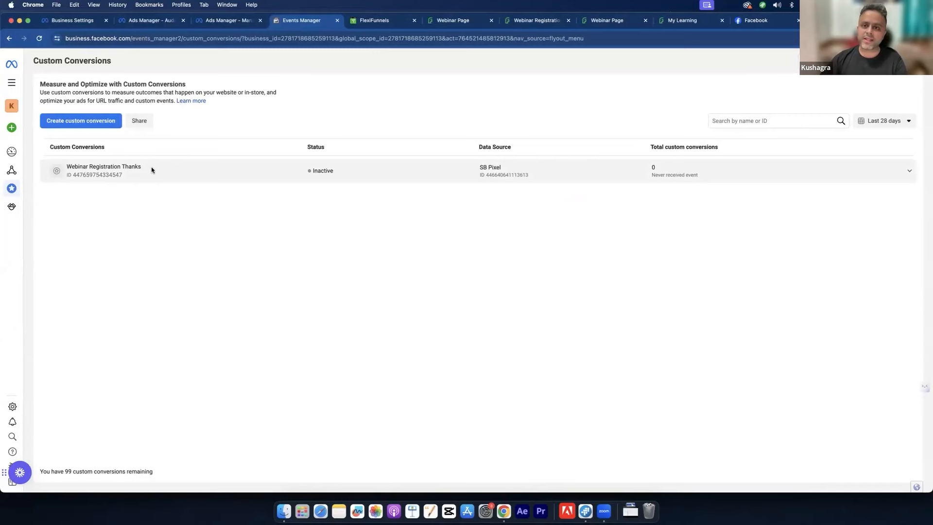
Step: Switch between the webinar registration and thank-you pages and the custom conversions list
click(467, 19)
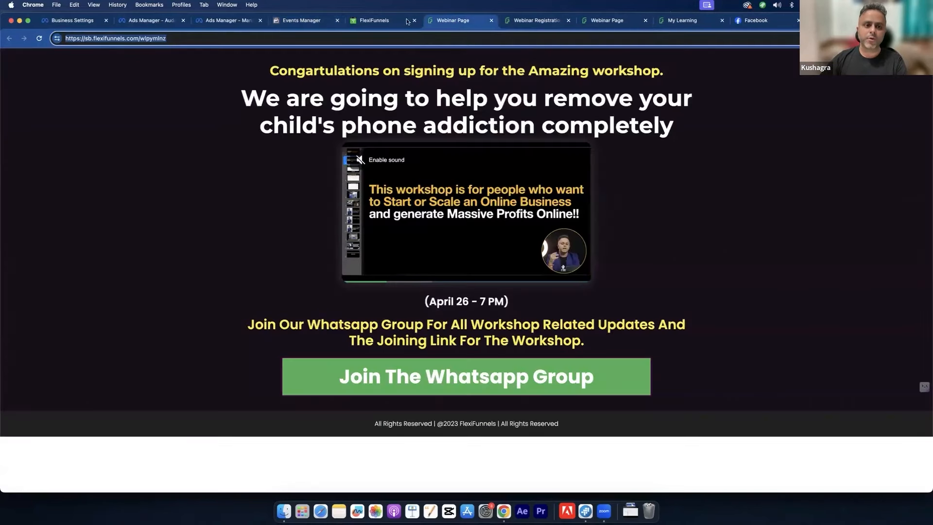
click(307, 21)
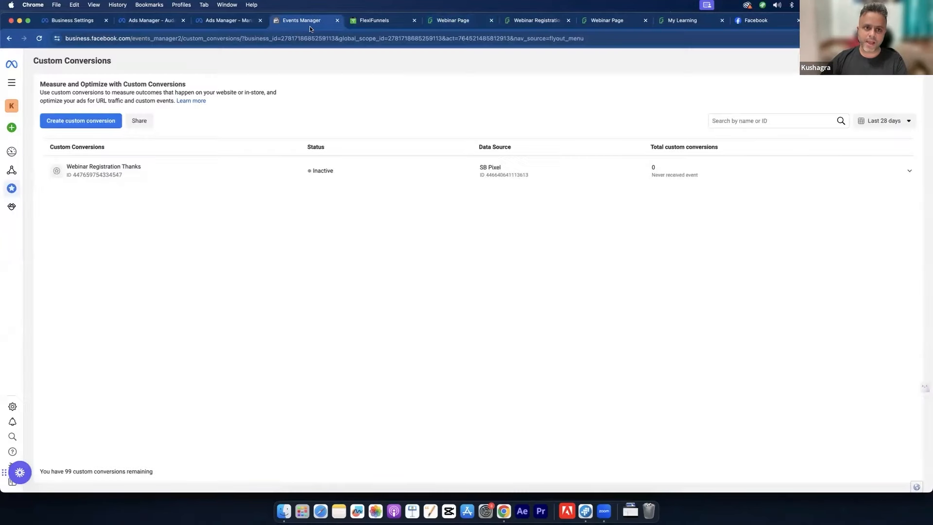
click(466, 20)
click(520, 21)
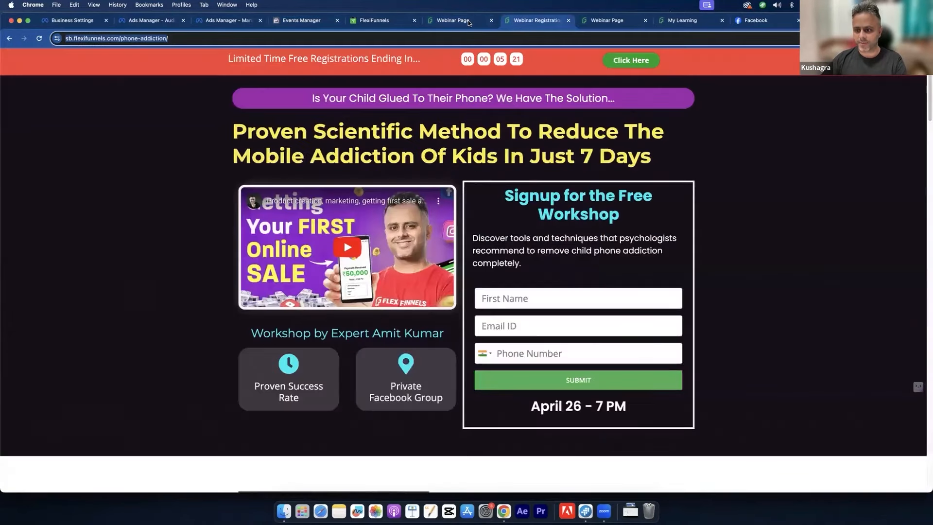
click(468, 22)
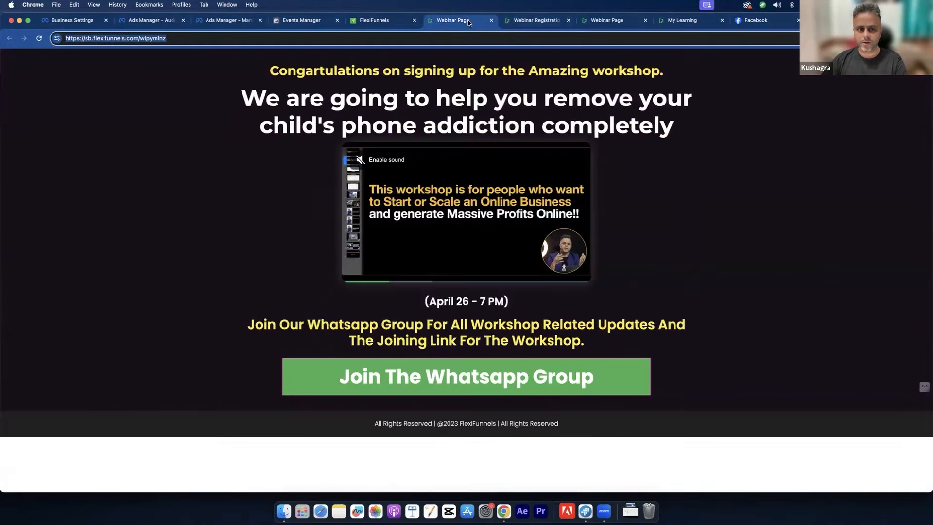
click(292, 16)
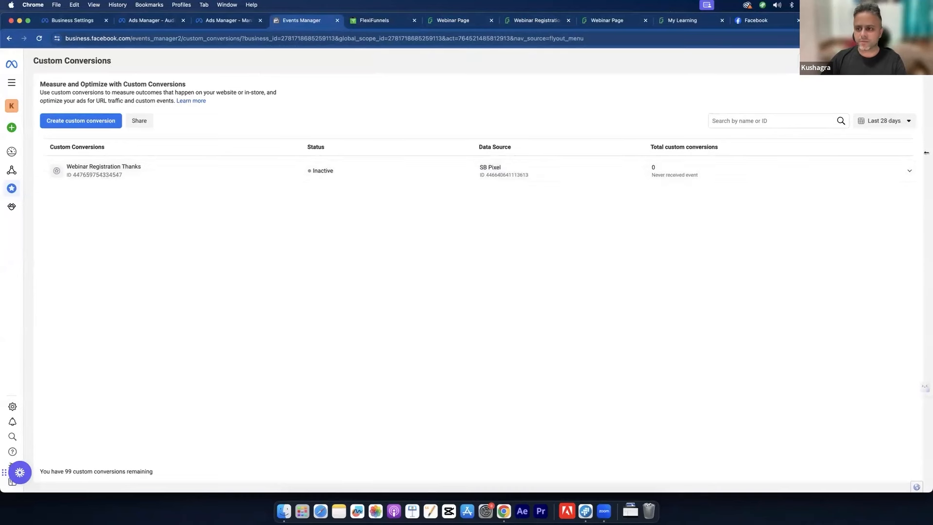
Step: Check the conversion's URL rule, then reload the thank-you page to record a visit
click(898, 177)
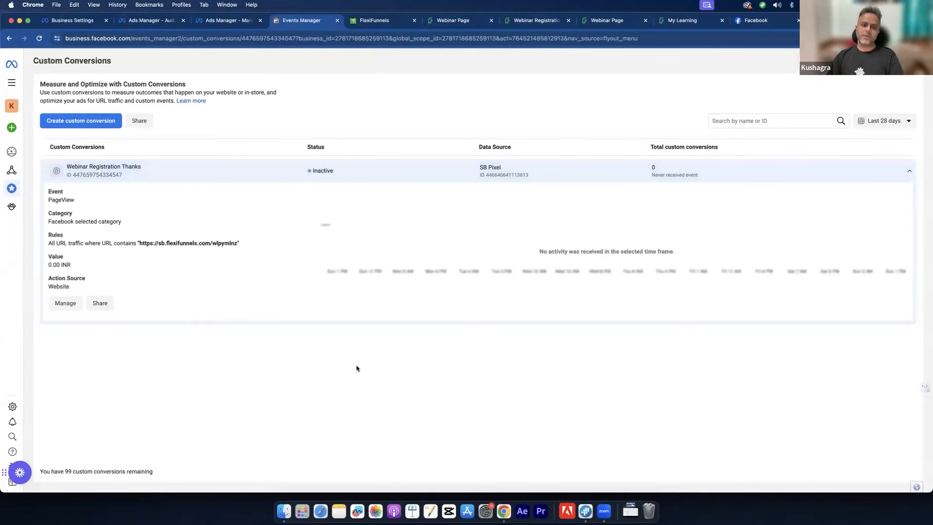
click(903, 174)
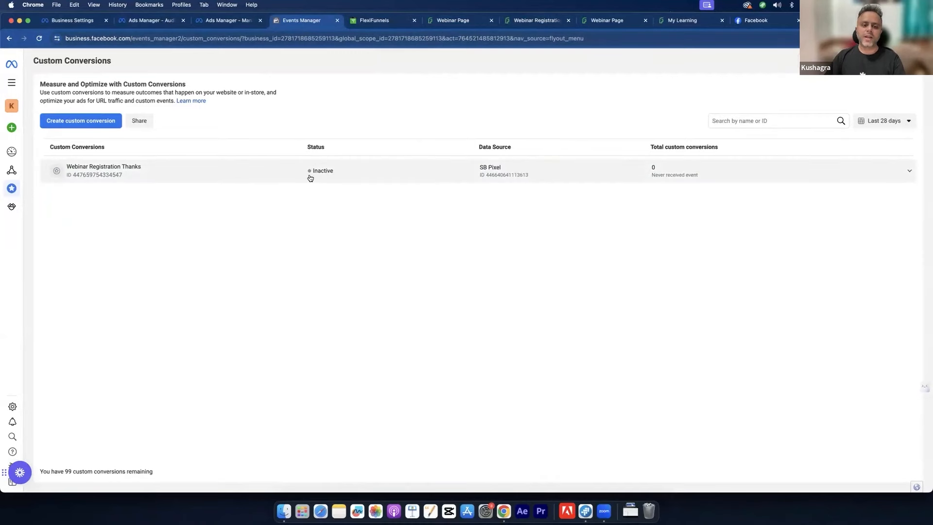
click(457, 21)
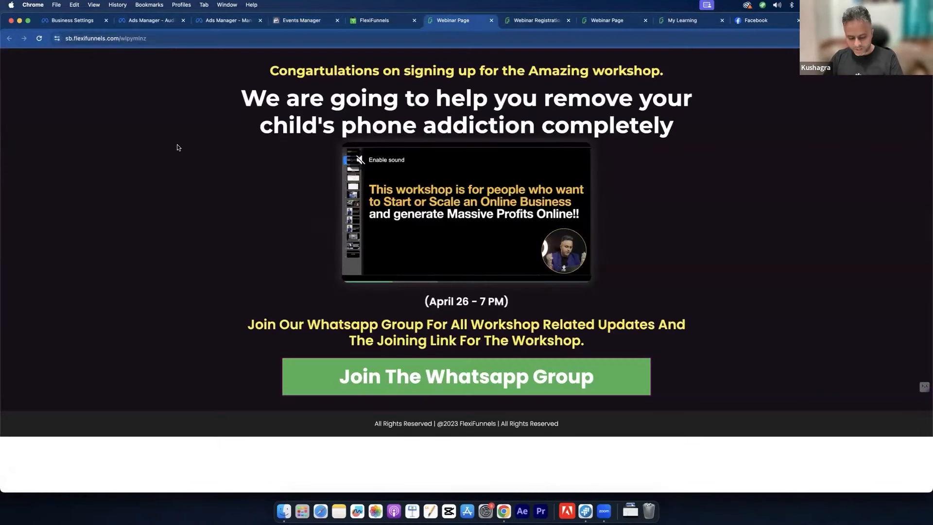
key(super+r)
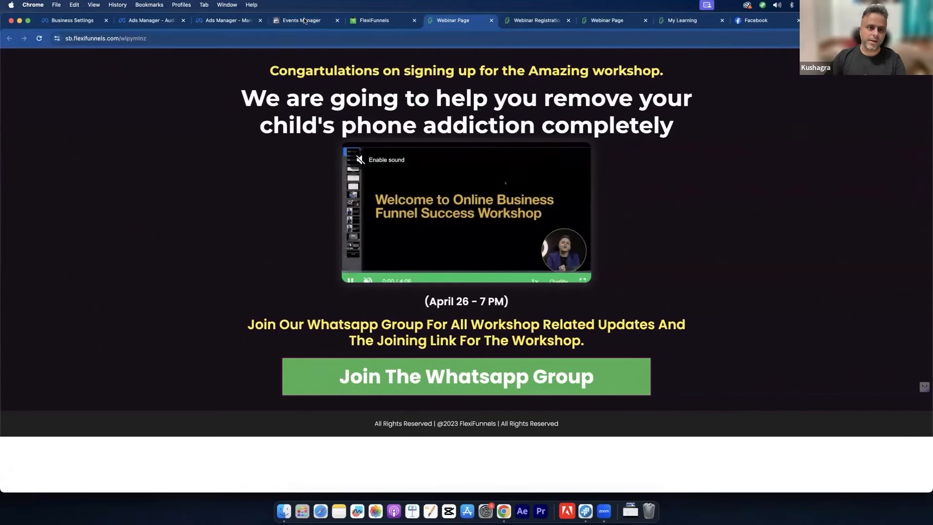
click(304, 19)
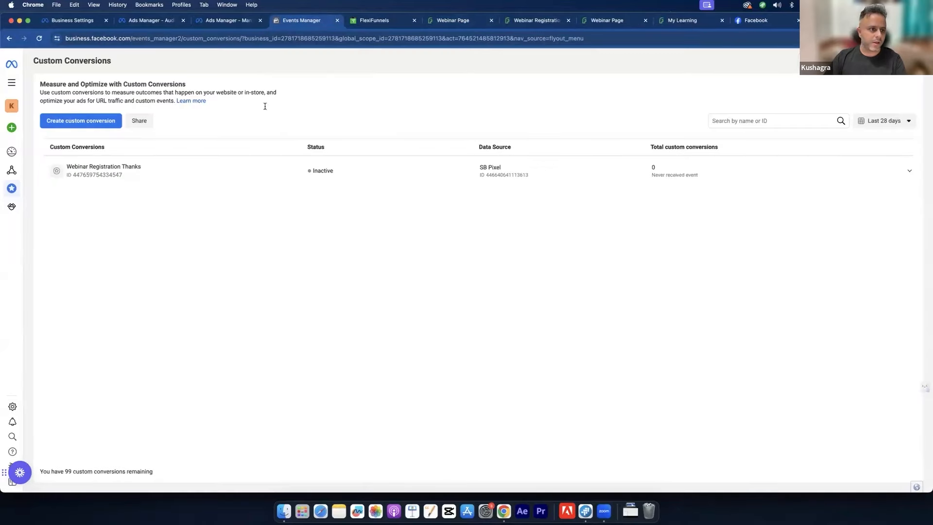
Step: Reload the Custom Conversions list until 'Webinar Registration Thanks' shows as Active
click(33, 35)
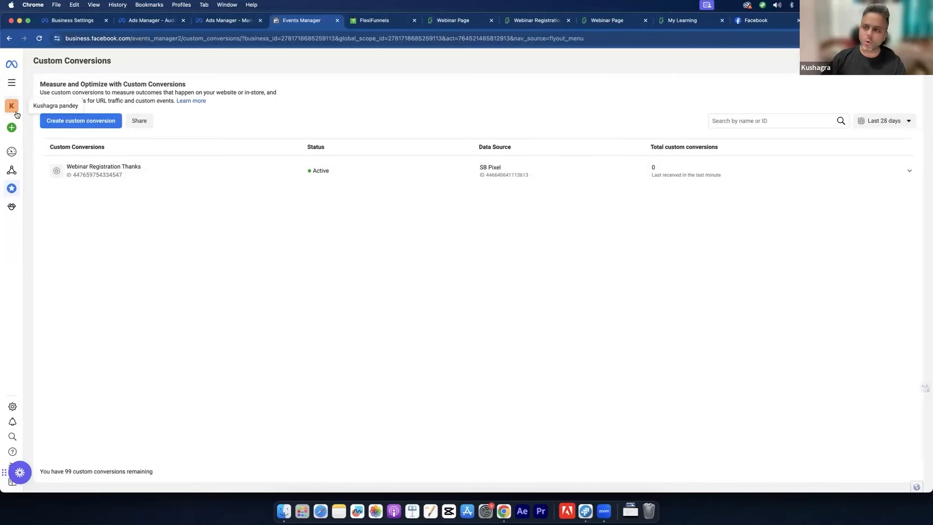
mouse_move(8, 146)
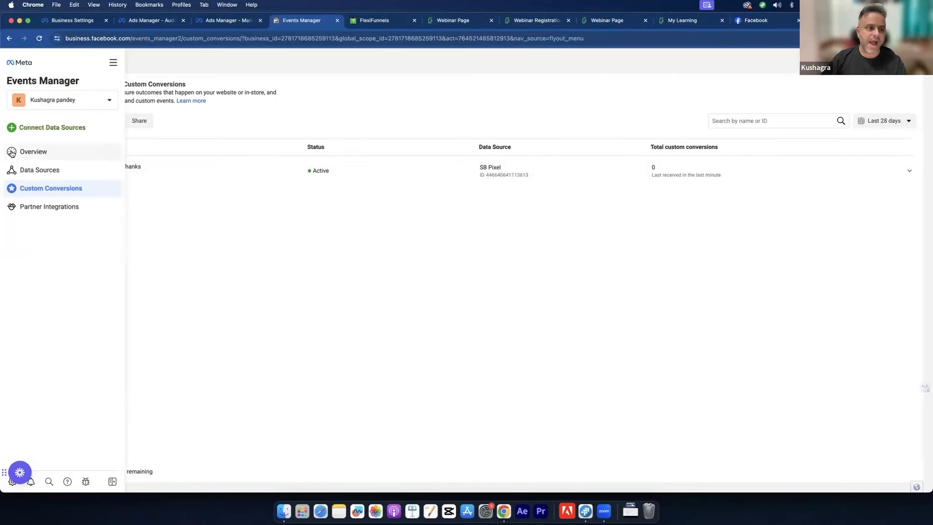
Step: Go to Ads Manager, answer No to the political-issues question, and dismiss the payment-method notice
click(110, 61)
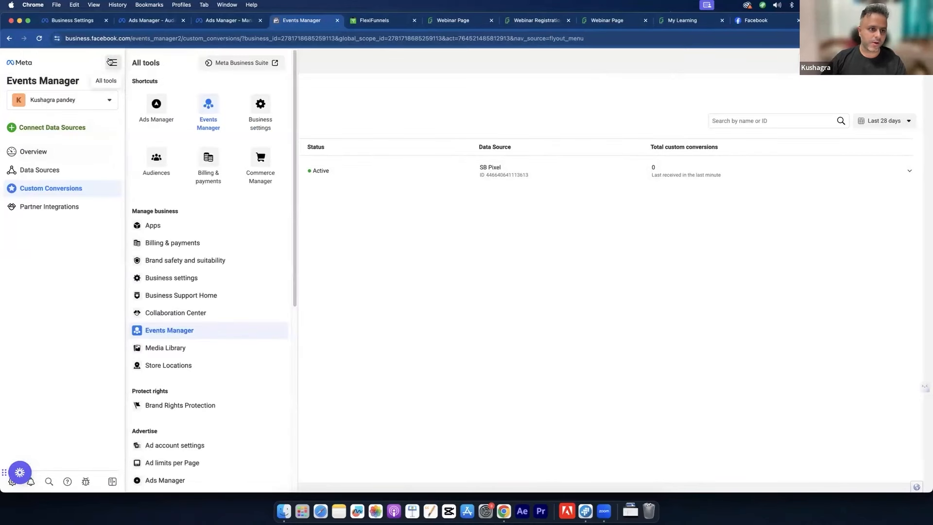
click(148, 106)
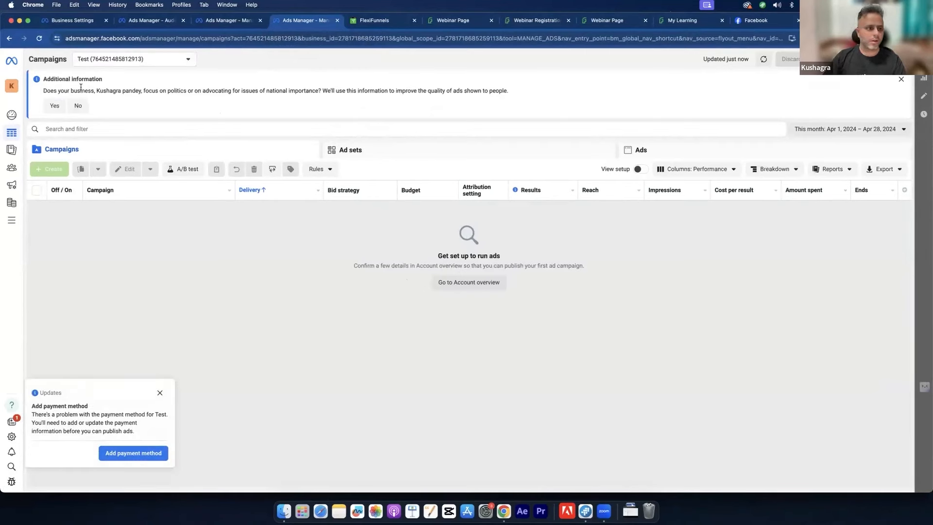
drag(154, 93, 267, 97)
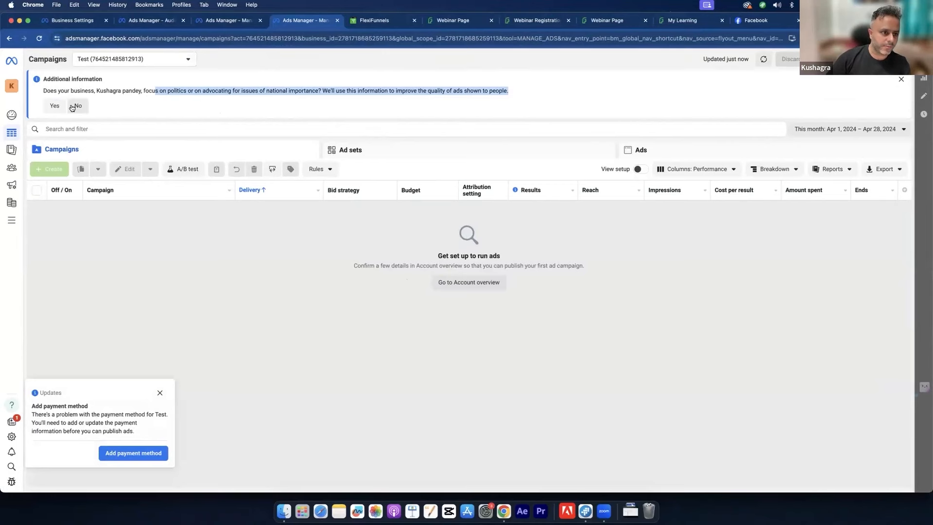
click(73, 106)
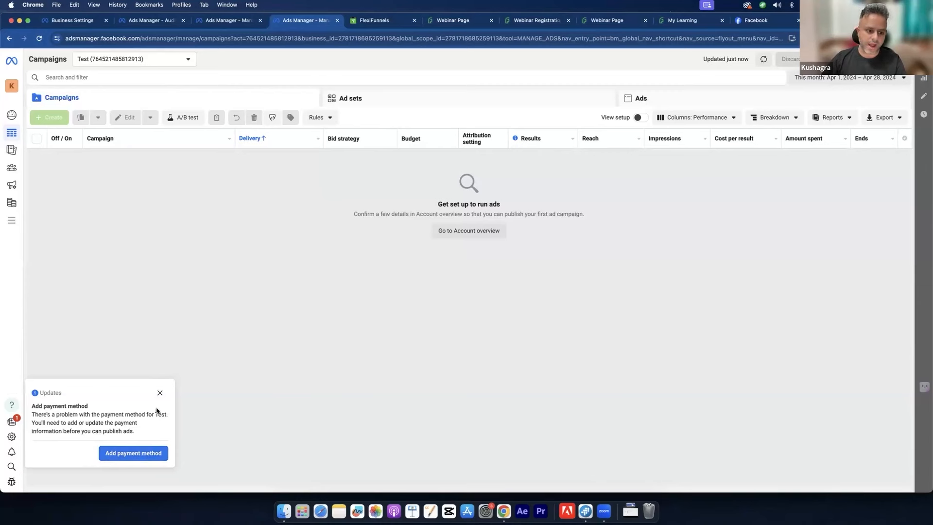
click(160, 392)
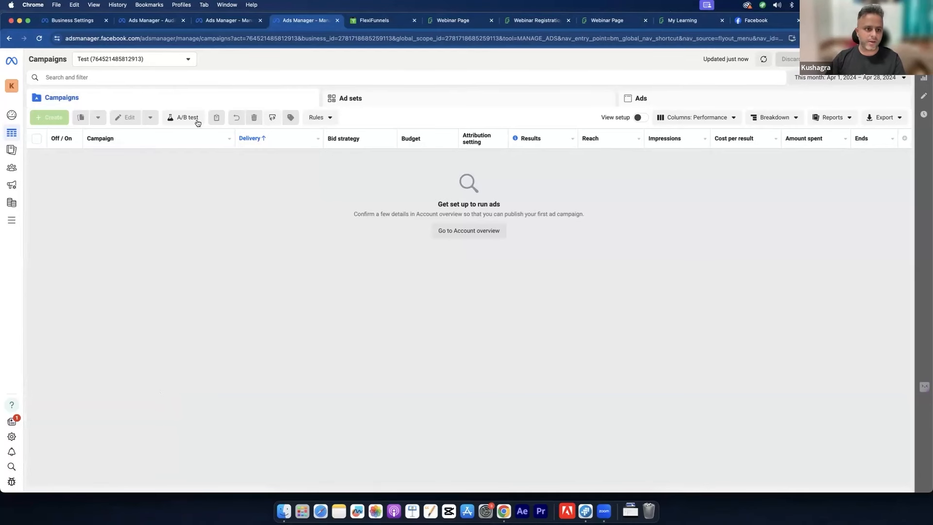
Step: Look through the Ad sets and Ads tables, ending back on Campaigns
click(341, 99)
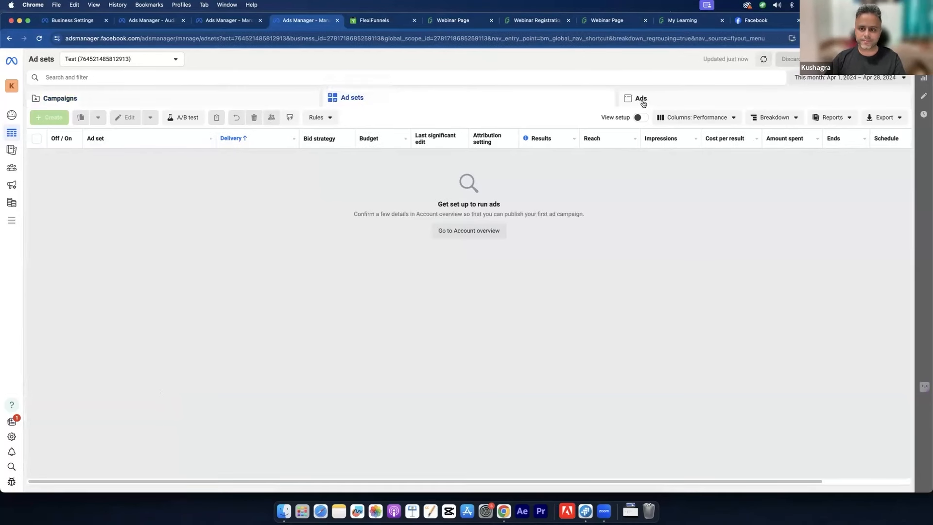
click(639, 98)
click(224, 97)
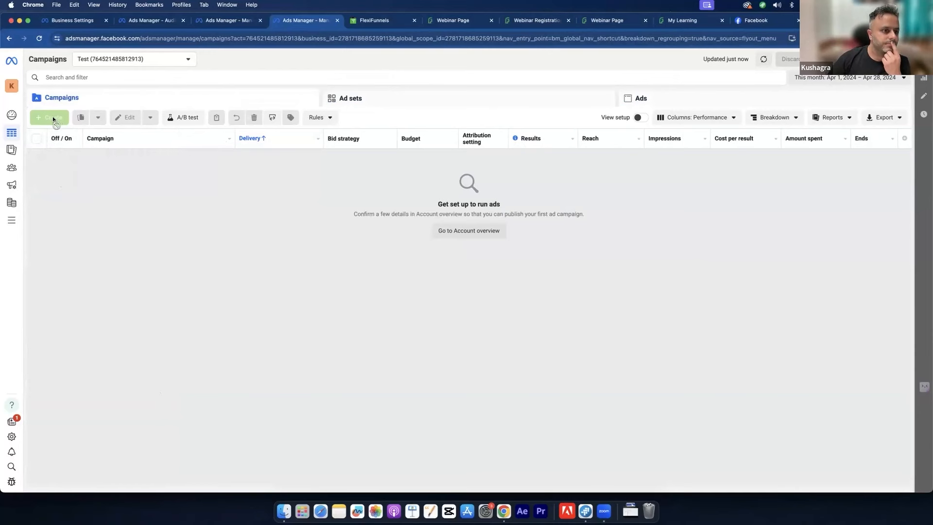
Step: From the Create button's popover, choose Add email to bring up the business email form
mouse_move(53, 119)
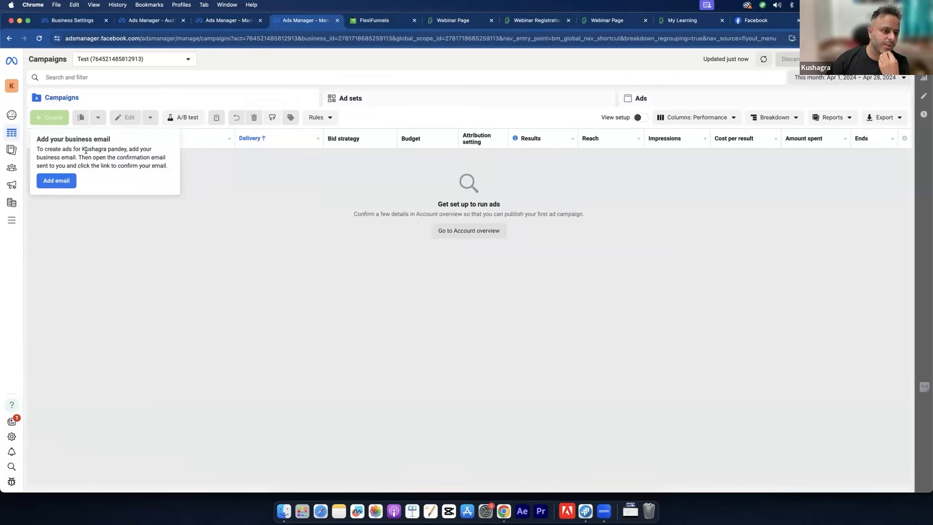
drag(82, 149, 97, 166)
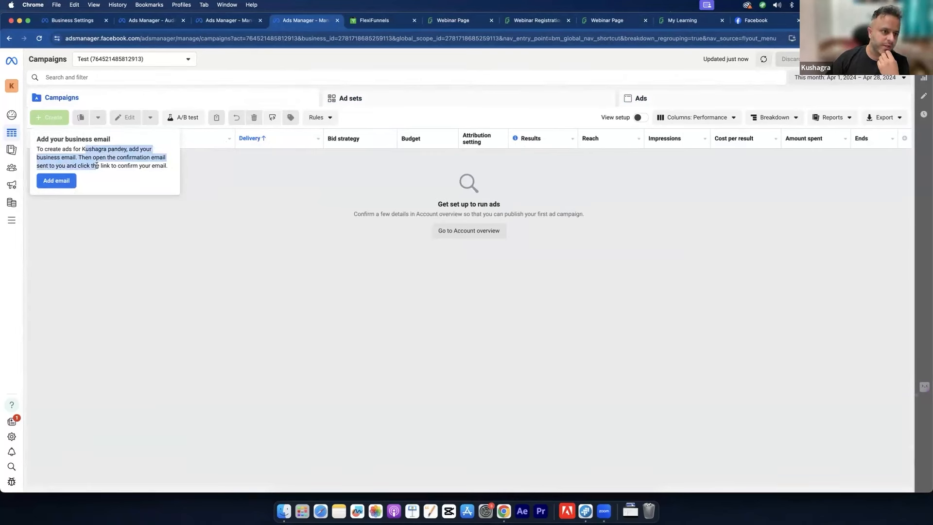
click(63, 181)
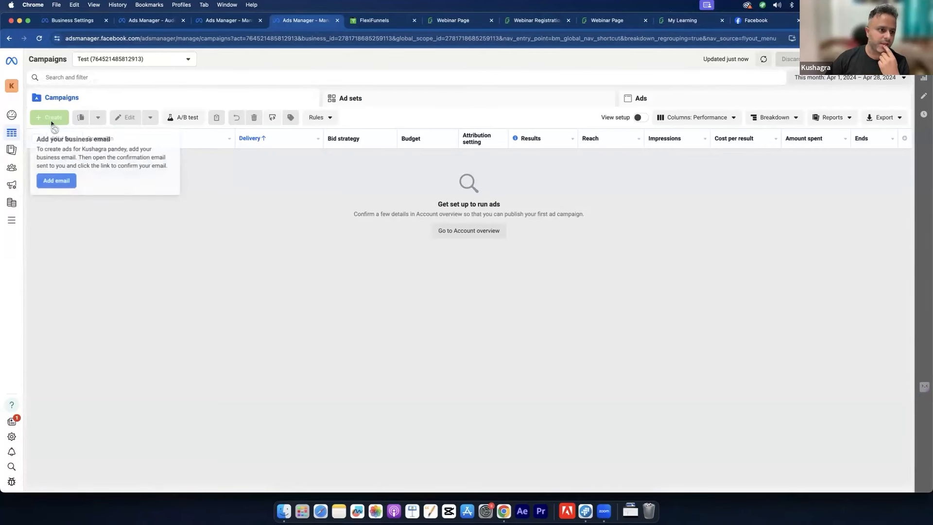
click(55, 179)
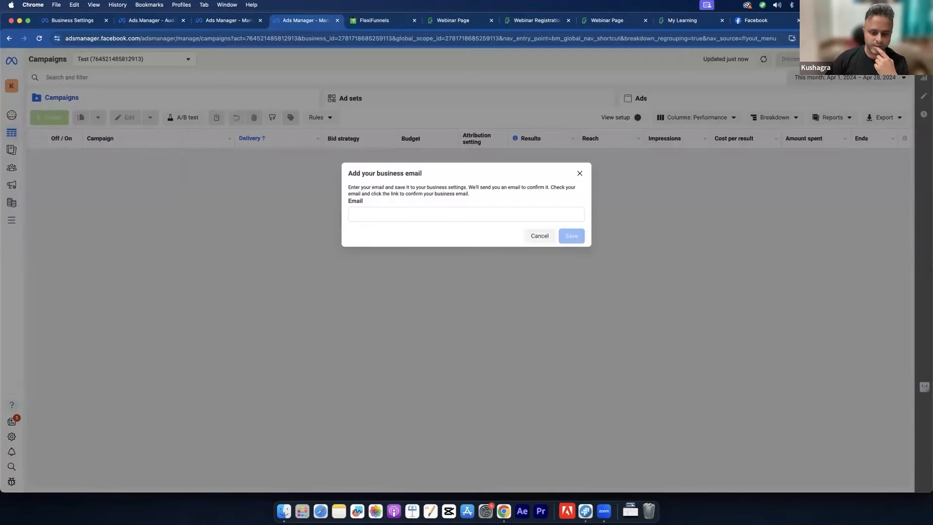
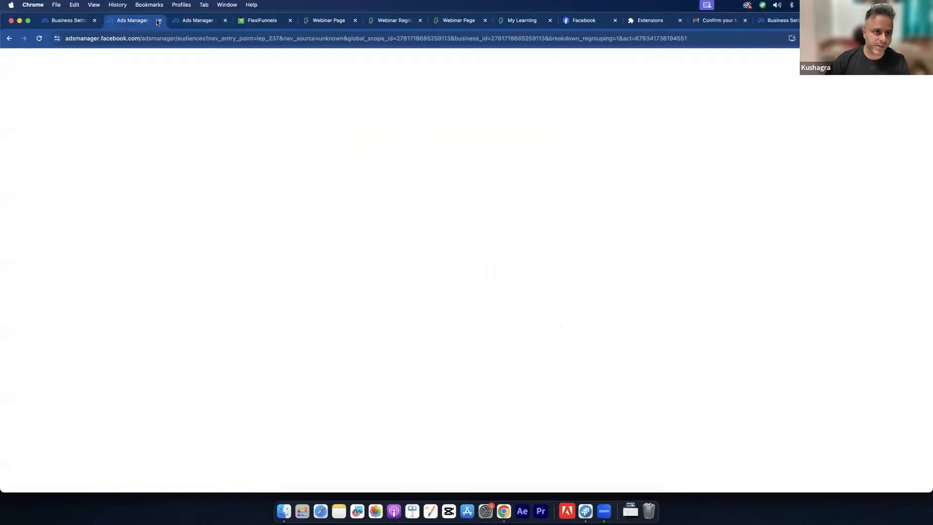
Step: Close the extra blank, duplicate and Business Settings browser tabs
click(159, 20)
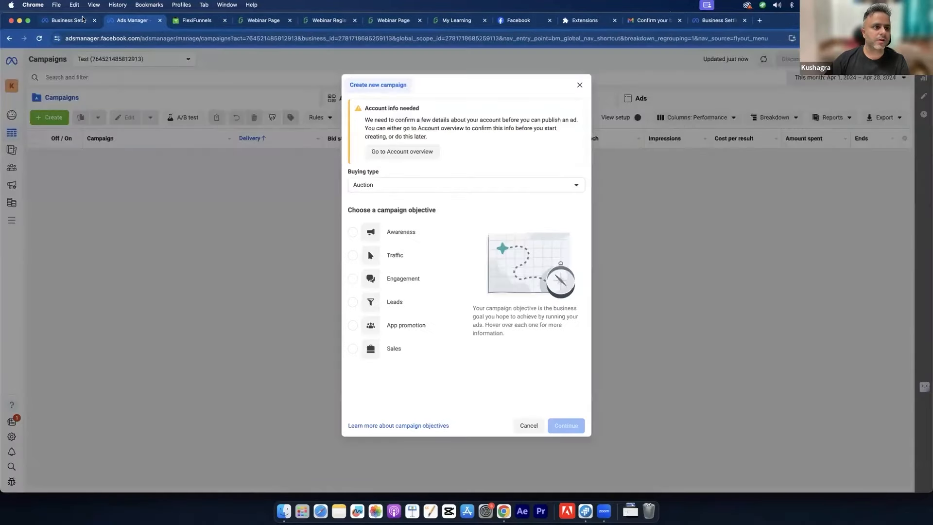
click(92, 19)
click(94, 21)
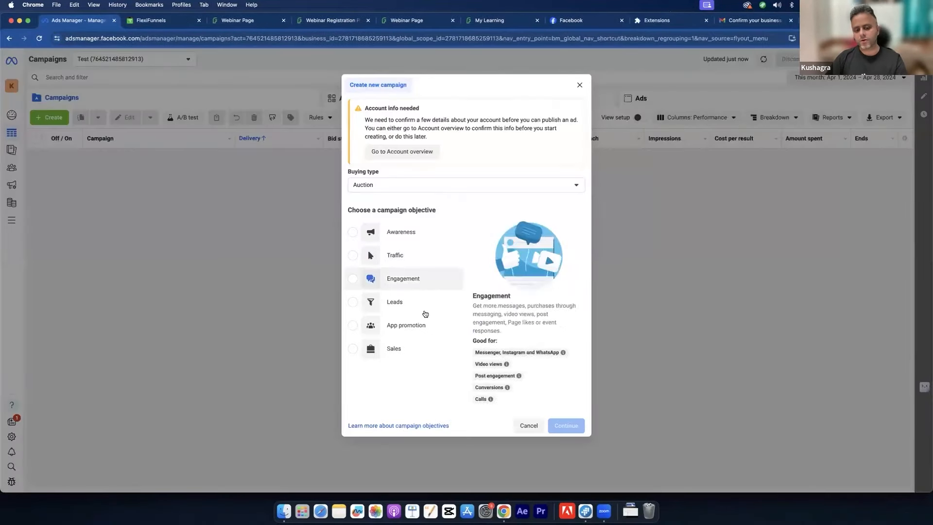
Step: Create a Leads-objective campaign with manual leads campaign setup
click(391, 299)
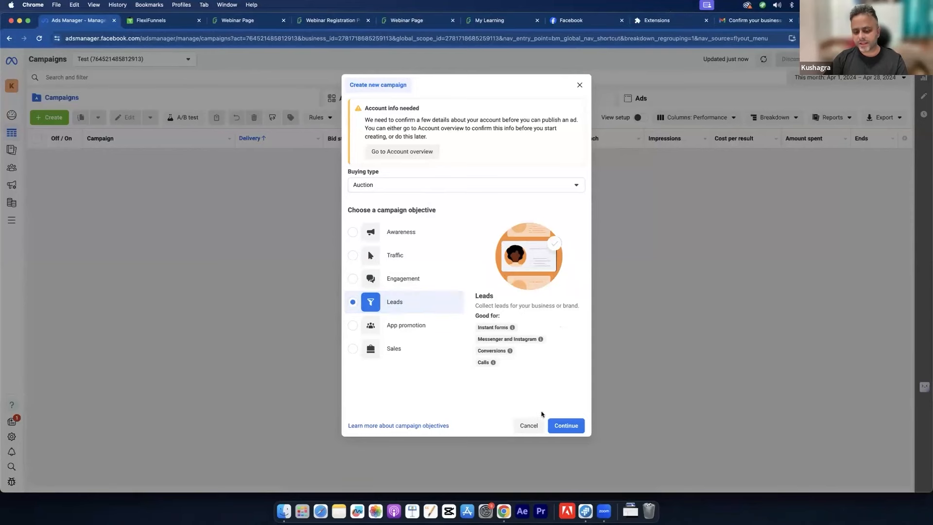
click(563, 426)
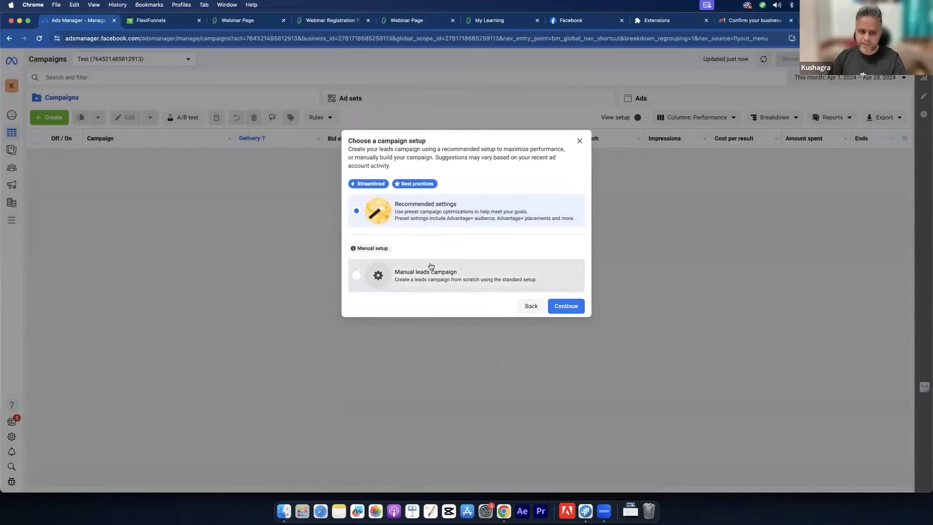
click(431, 267)
click(553, 306)
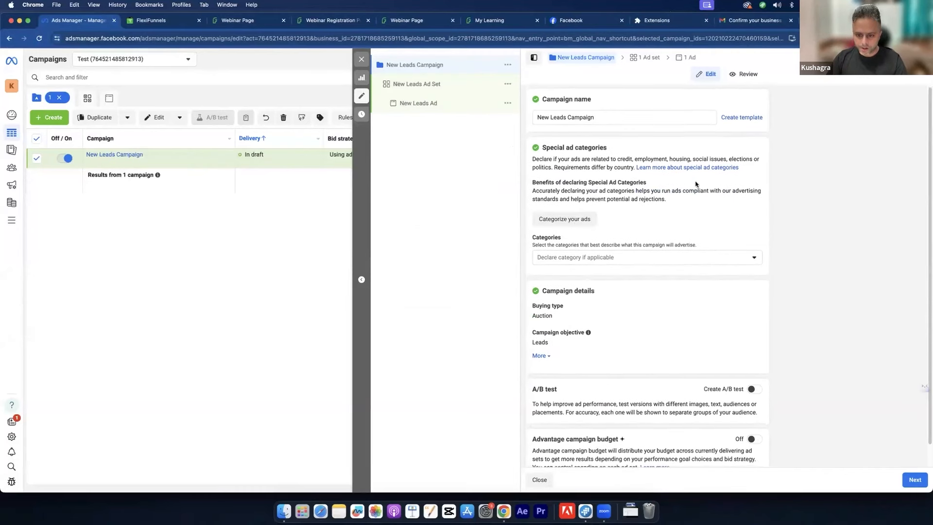
Step: Rename the campaign 'Phone Addiction Webinar Registration' and continue to the ad set
scroll(697, 180, down, 1)
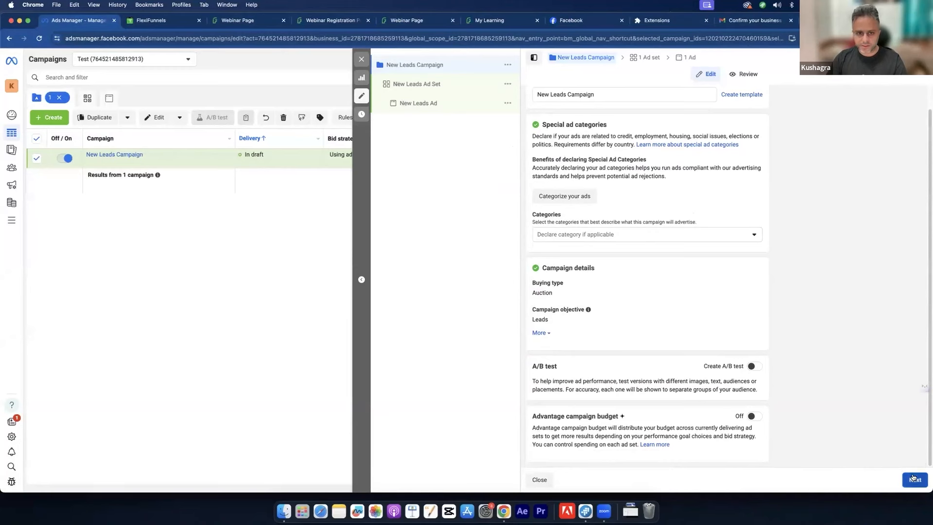
triple_click(609, 95)
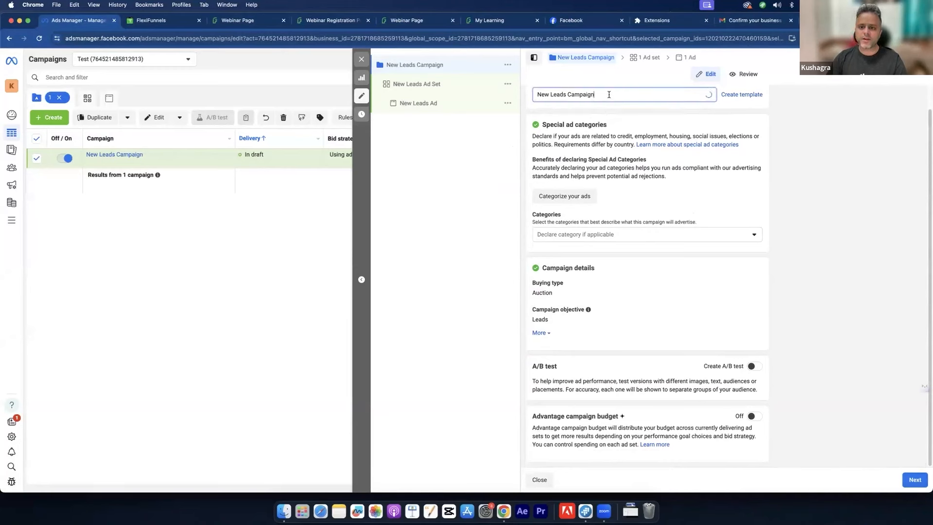
text(Phone Adfdi)
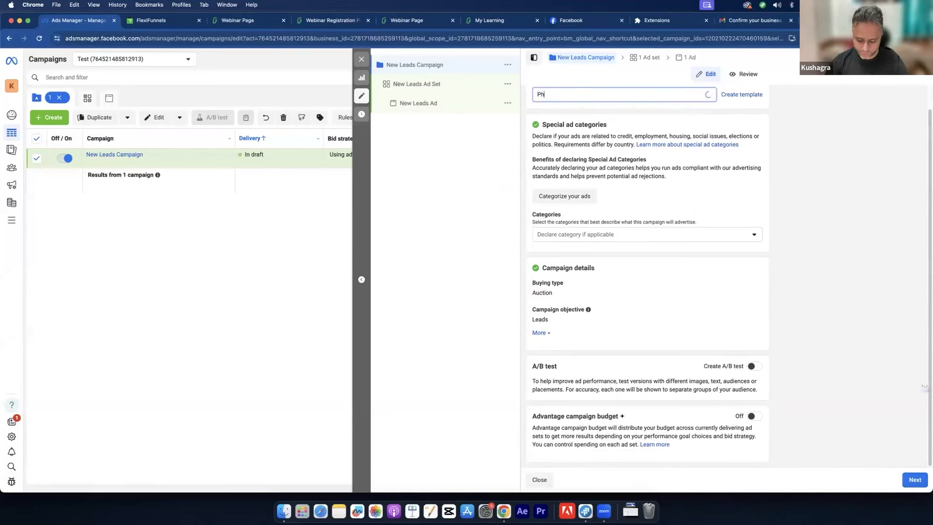
key(BackSpace)
key(BackSpace)
key(BackSpace)
text(dict)
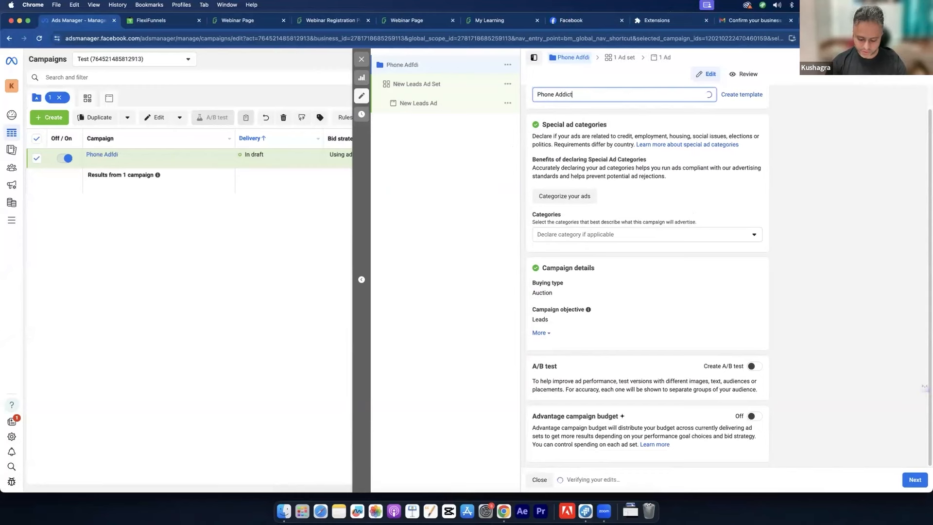
text(ion Webinar R)
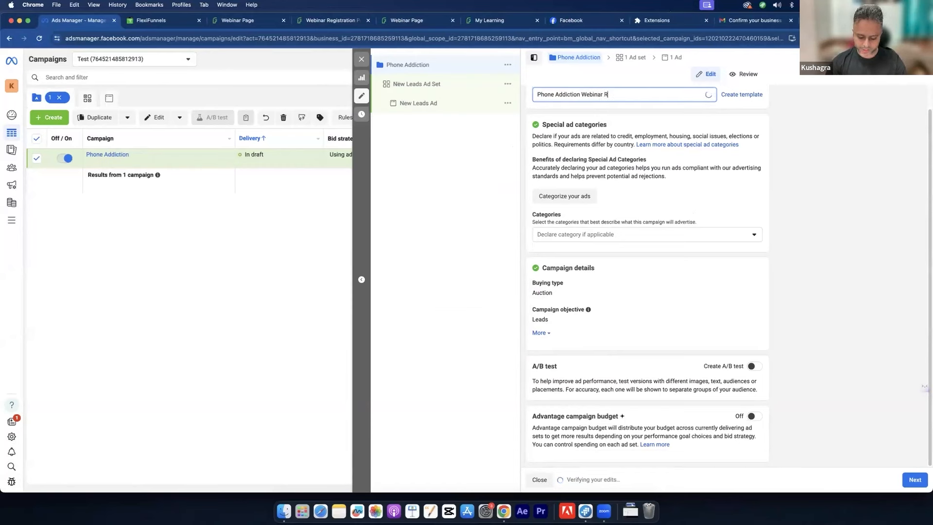
text(egistration)
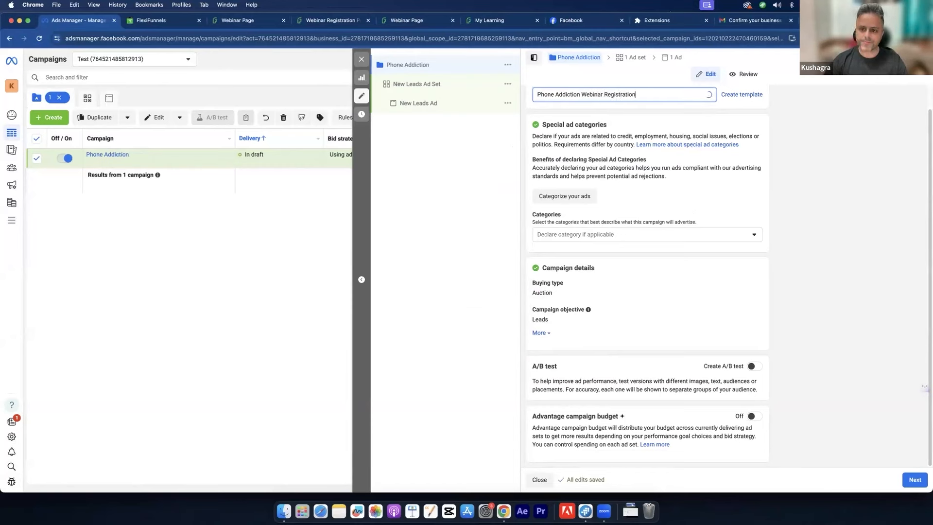
click(918, 484)
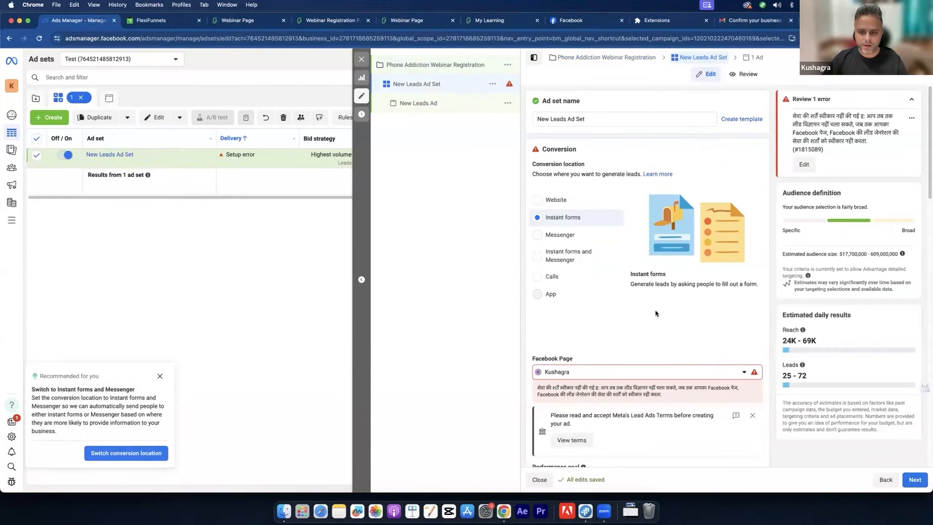
Step: Switch the ad set's conversion location to Website and select its name
click(571, 201)
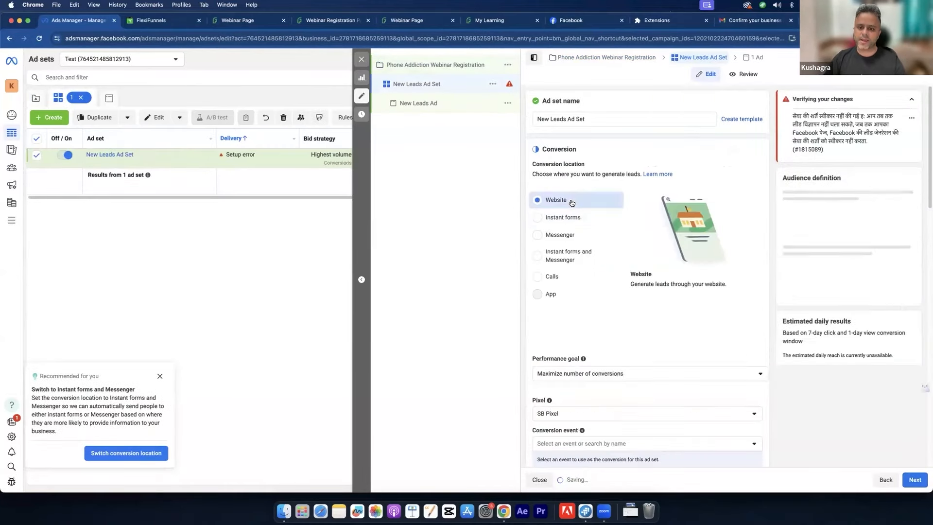
click(590, 119)
key(super+a)
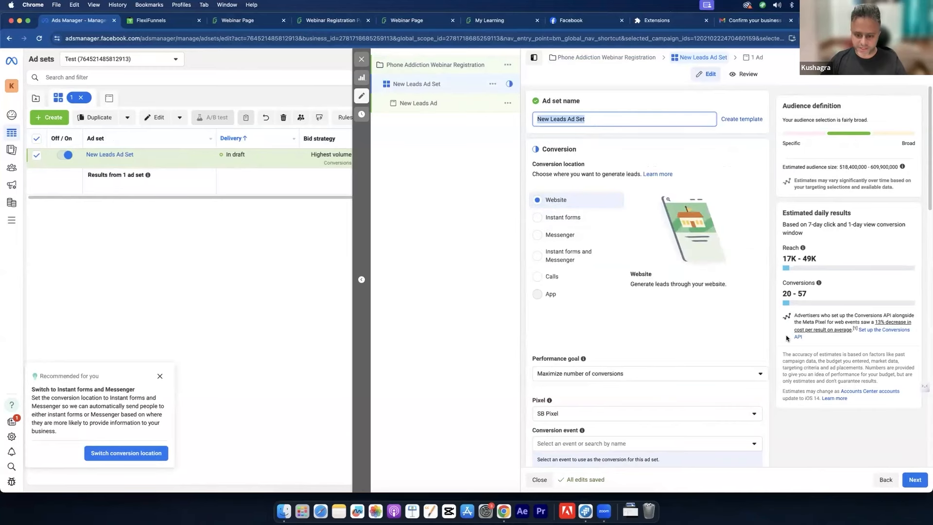
scroll(761, 314, down, 5)
scroll(761, 314, up, 5)
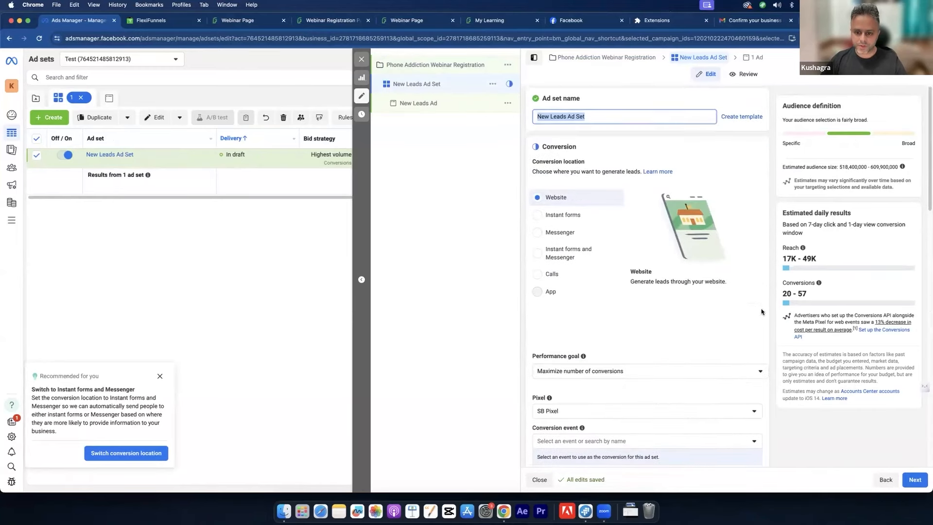
scroll(761, 312, down, 4)
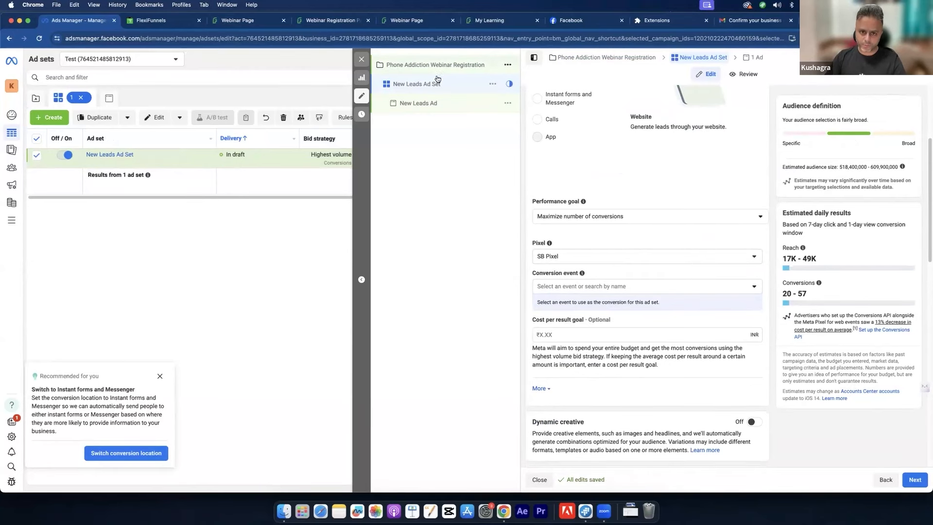
Step: Keep Maximize number of conversions as the performance goal and review the pixel list
click(655, 218)
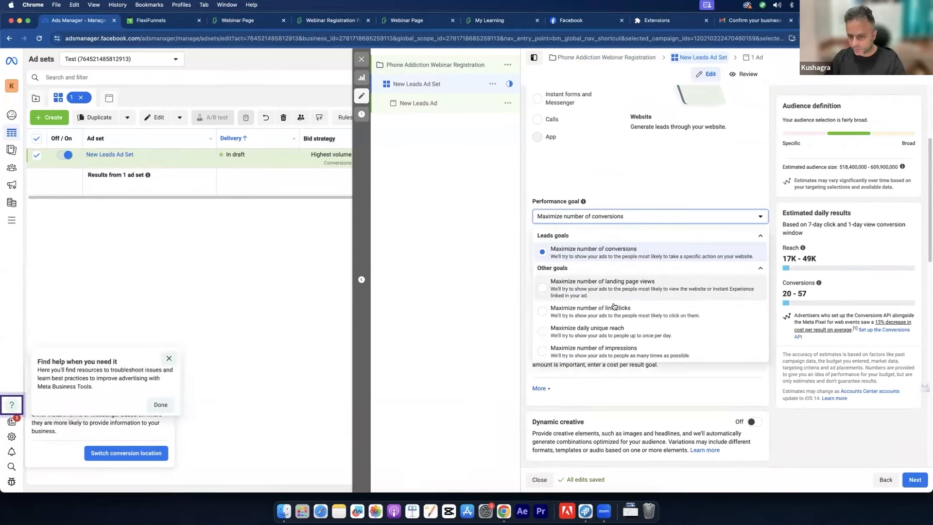
scroll(619, 334, down, 3)
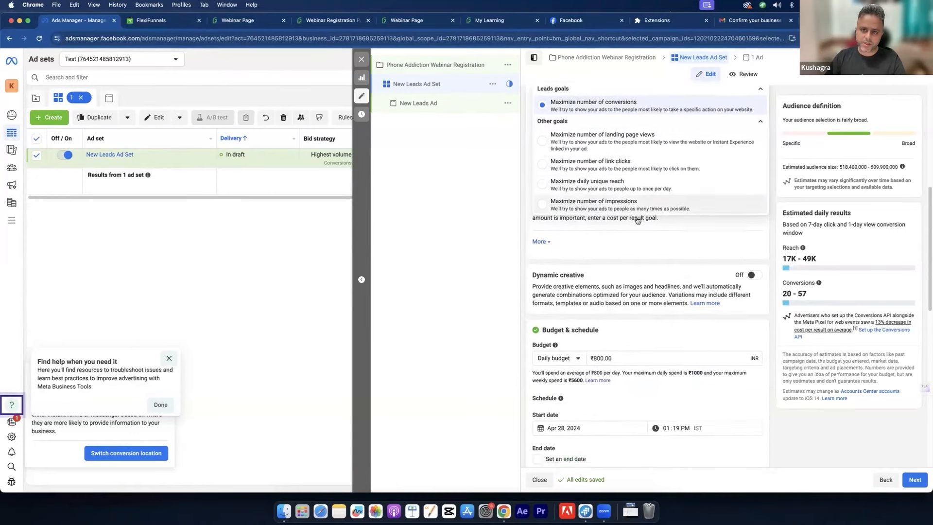
scroll(651, 194, up, 2)
click(667, 130)
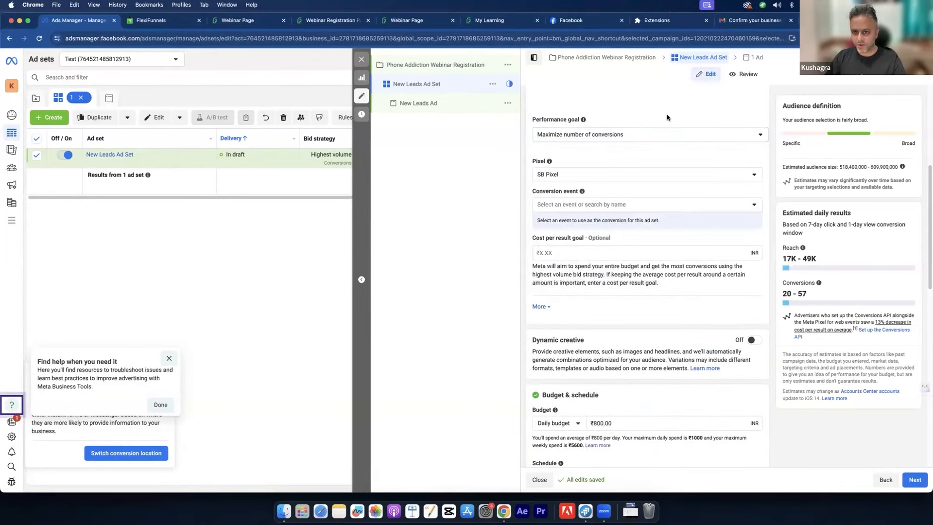
scroll(645, 132, down, 6)
scroll(645, 132, up, 8)
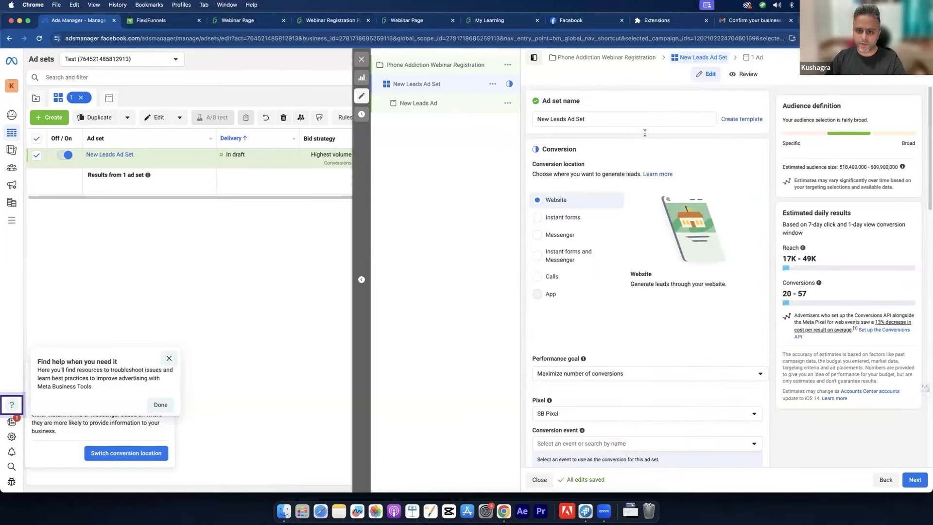
scroll(671, 321, down, 6)
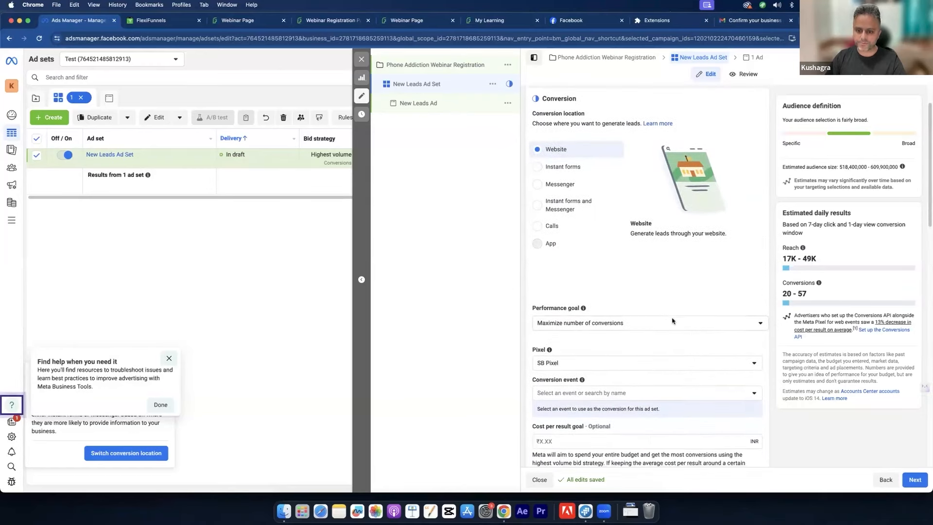
scroll(676, 313, up, 2)
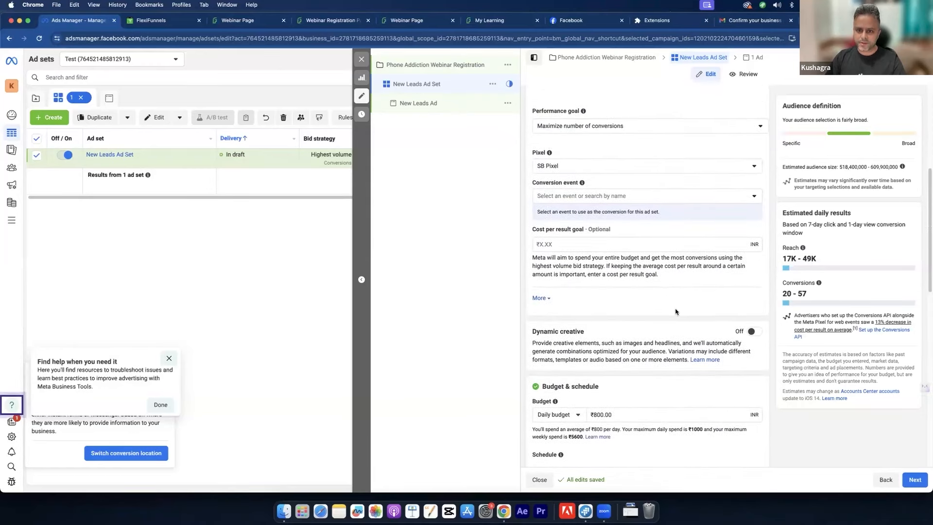
click(603, 165)
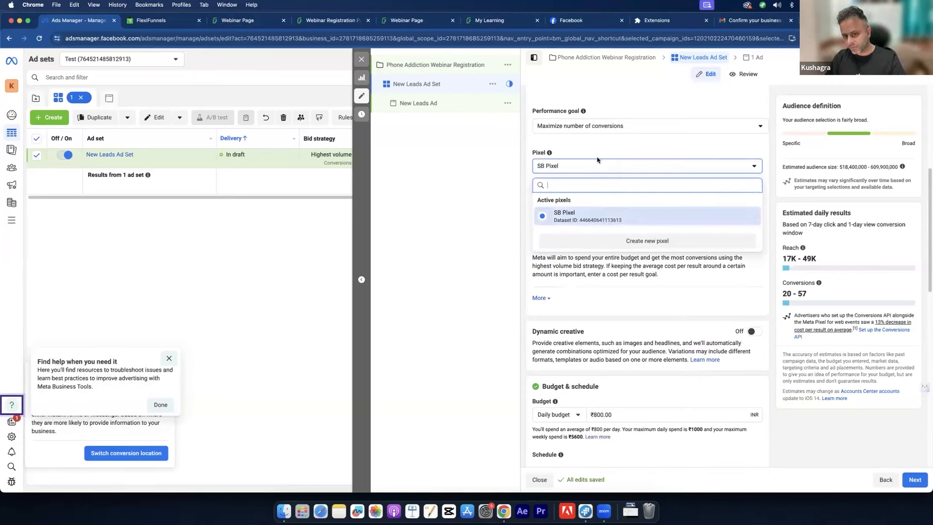
Step: Keep SB Pixel and set the conversion event to Webinar Registration Thanks
click(599, 170)
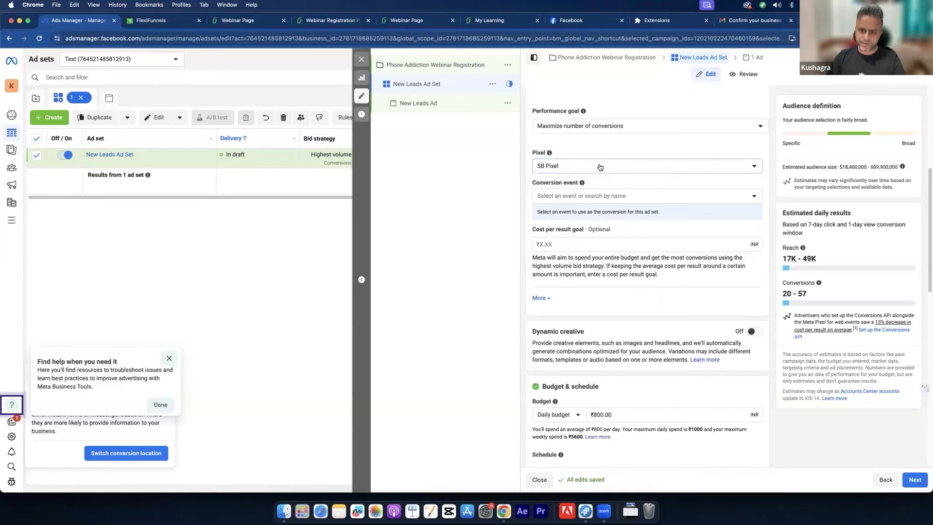
click(581, 198)
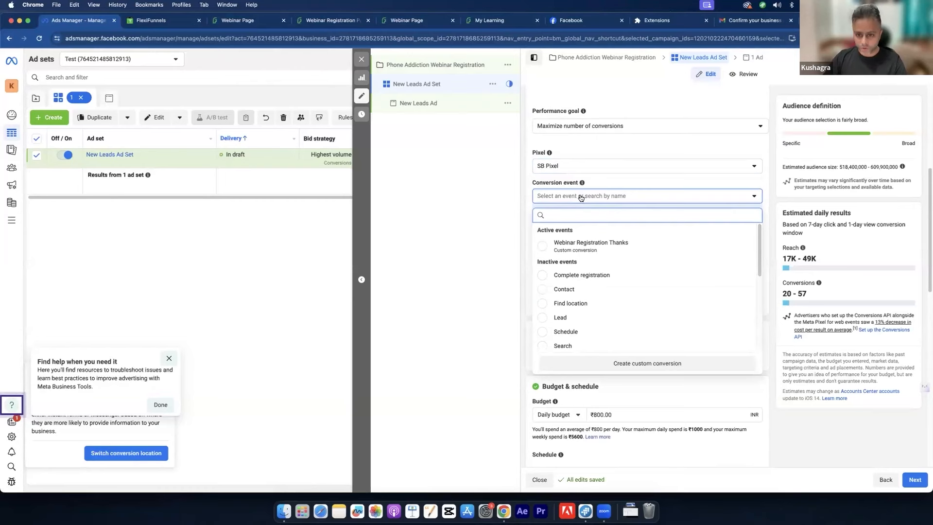
mouse_move(583, 249)
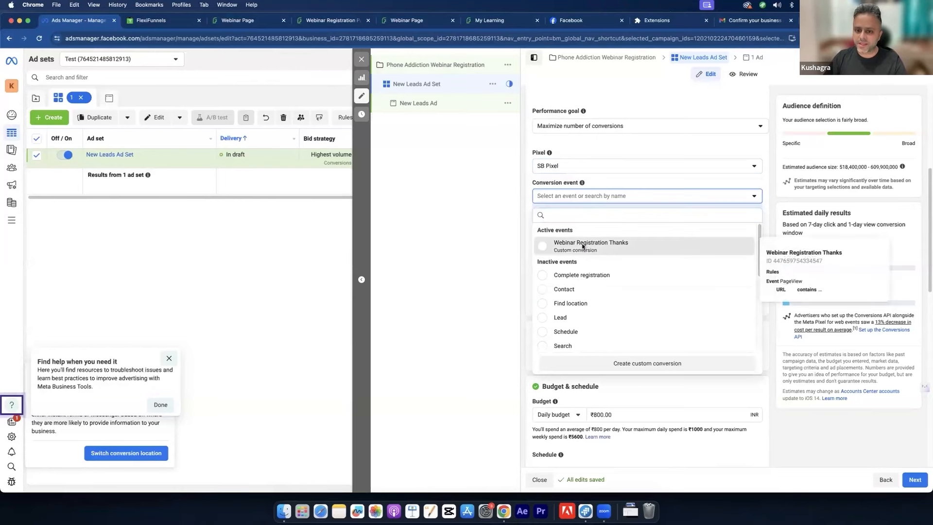
click(584, 246)
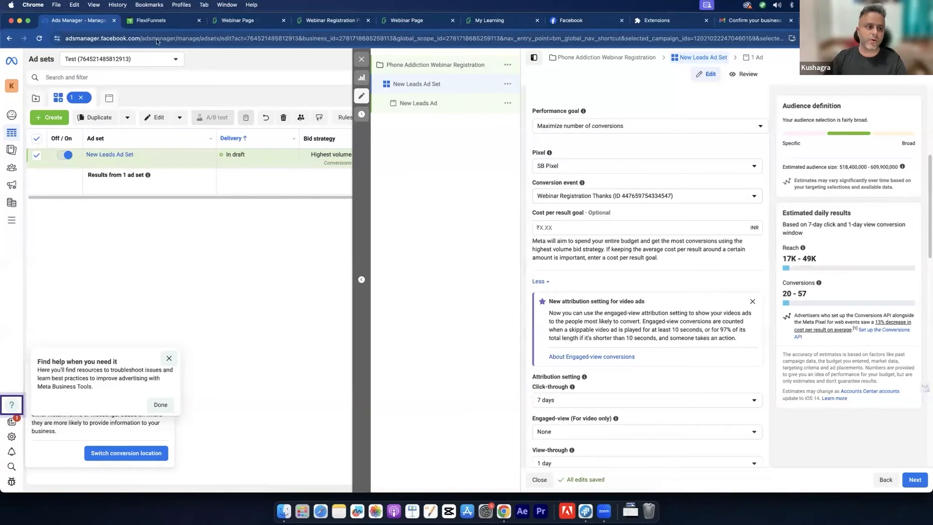
Step: Open Events Manager in a new tab from the All tools list
mouse_move(12, 226)
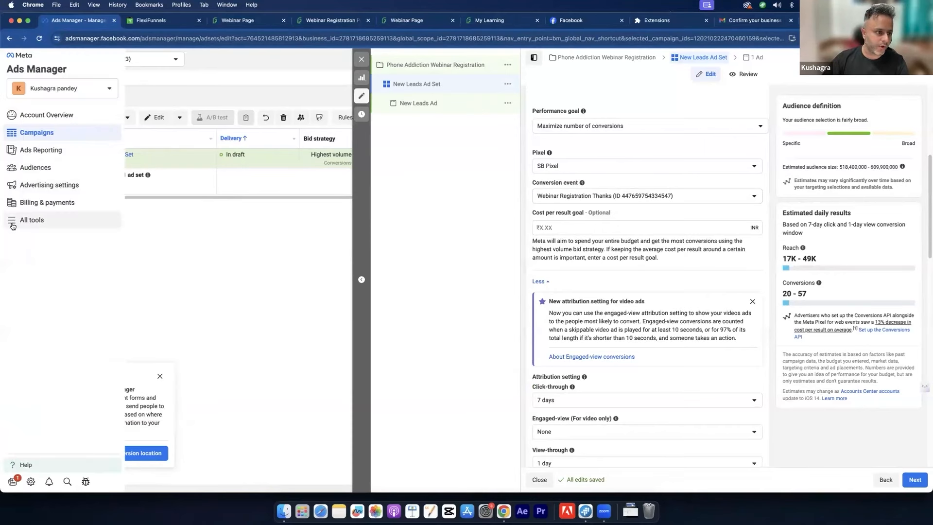
click(12, 224)
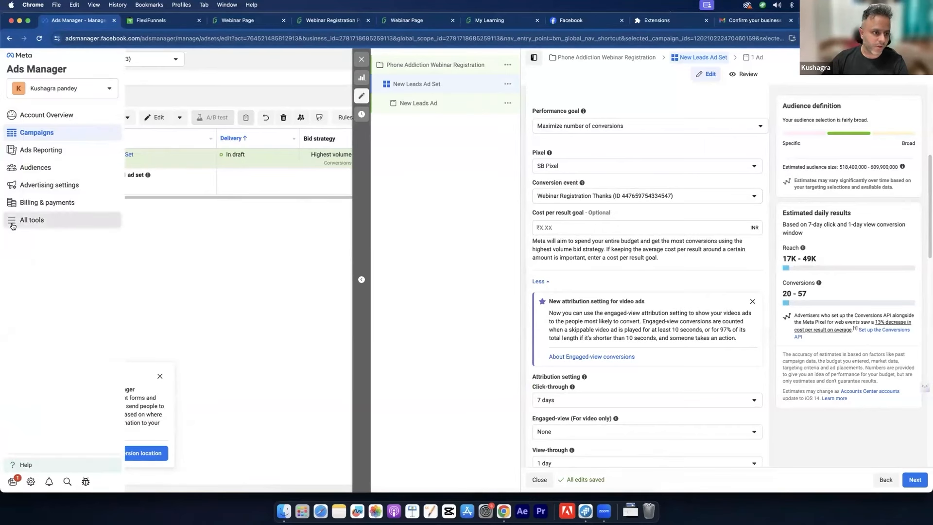
right_click(195, 107)
click(210, 111)
Step: Check the Webinar Registration Thanks custom conversion in Events Manager, then return to Ads Manager
click(152, 22)
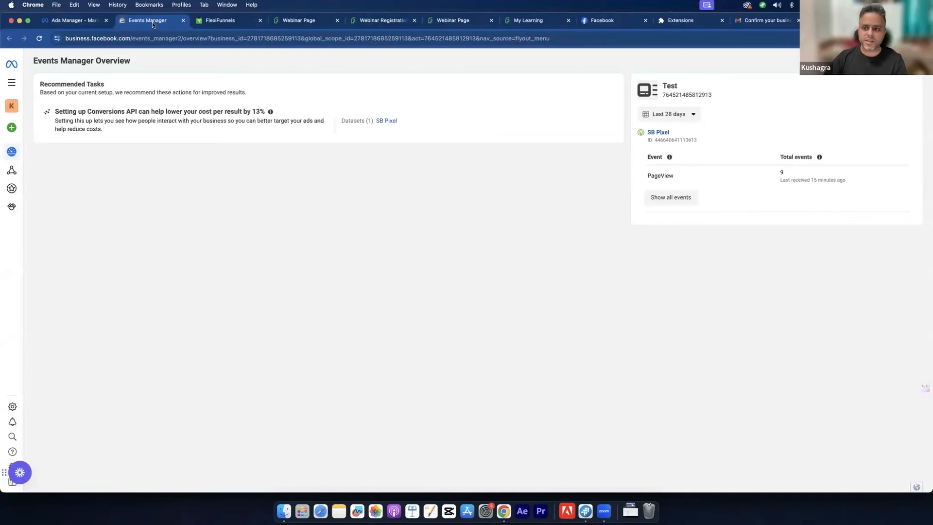
click(19, 189)
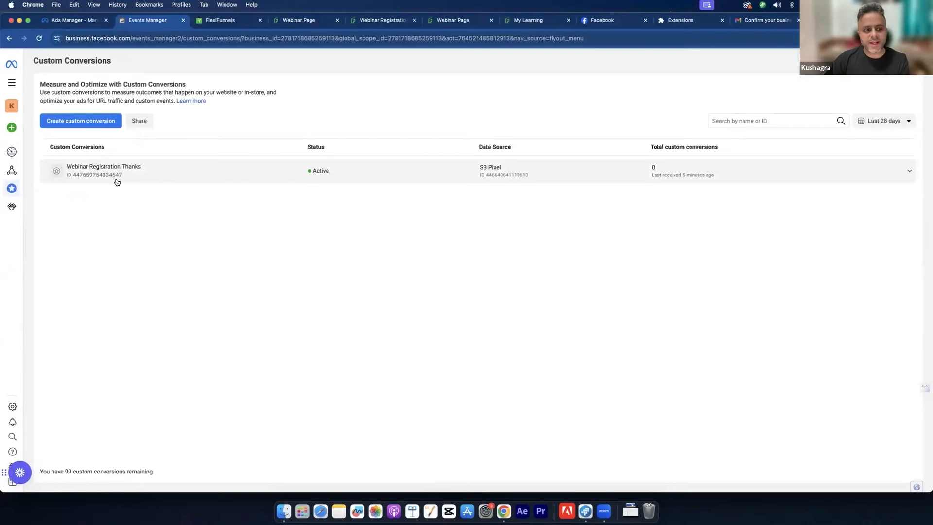
click(50, 27)
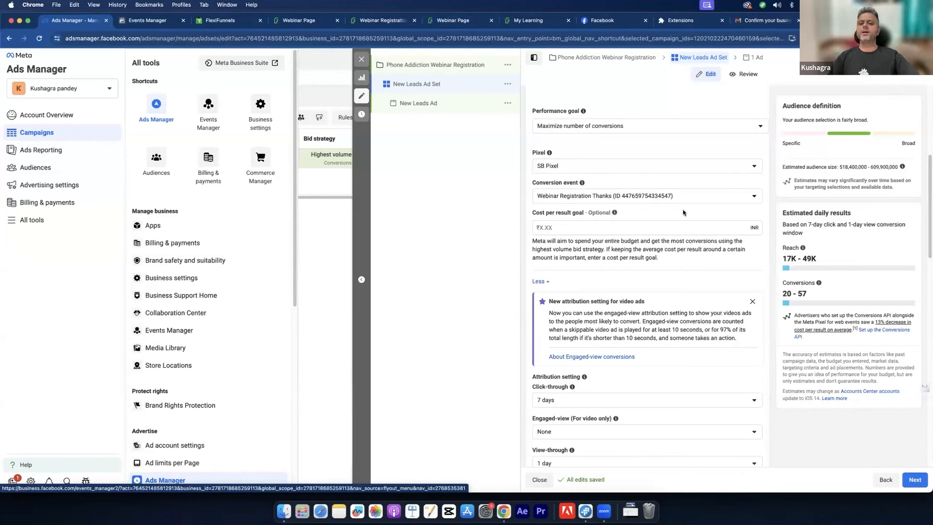
Step: Review the ad set settings down to Budget & schedule, closing the All tools flyout
scroll(705, 243, up, 5)
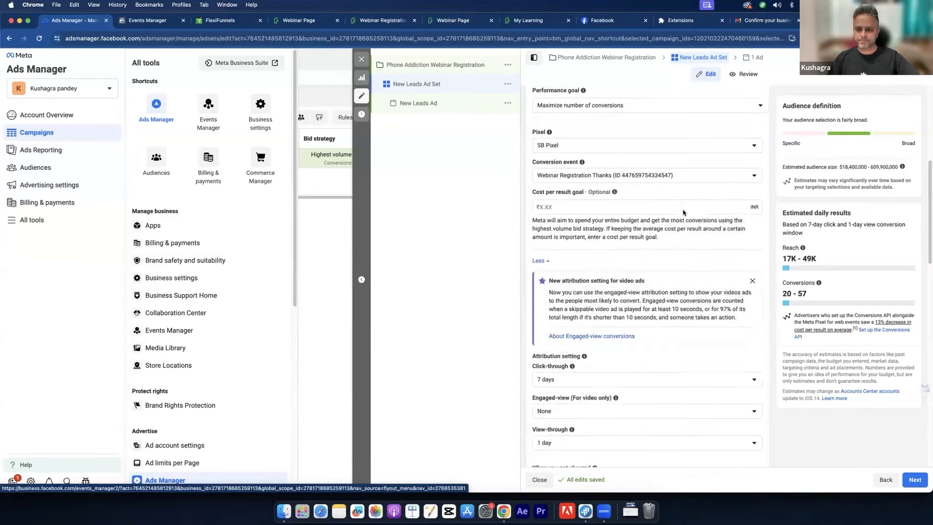
scroll(733, 282, down, 5)
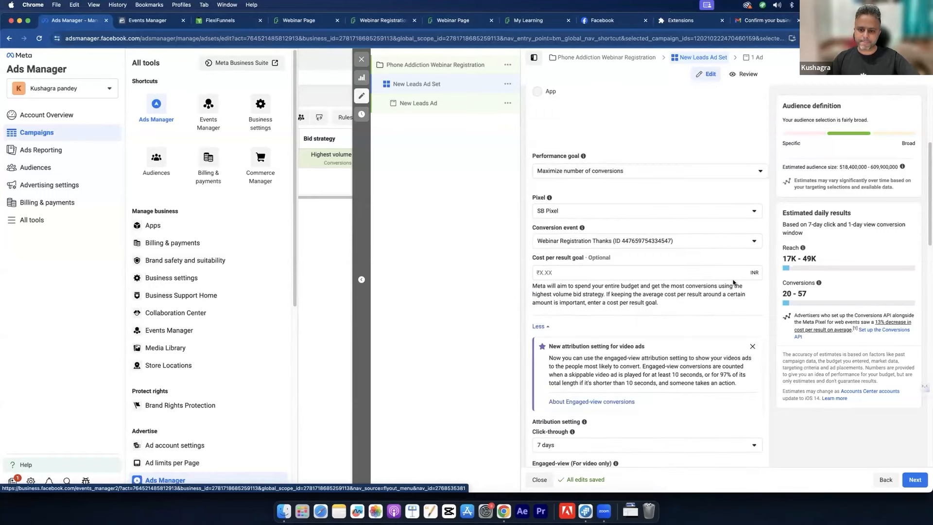
scroll(732, 282, down, 2)
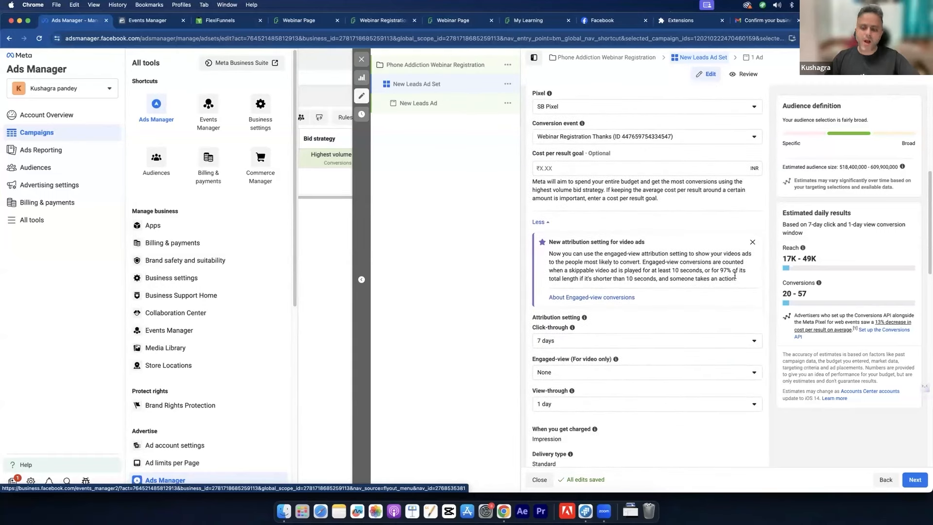
scroll(718, 281, down, 3)
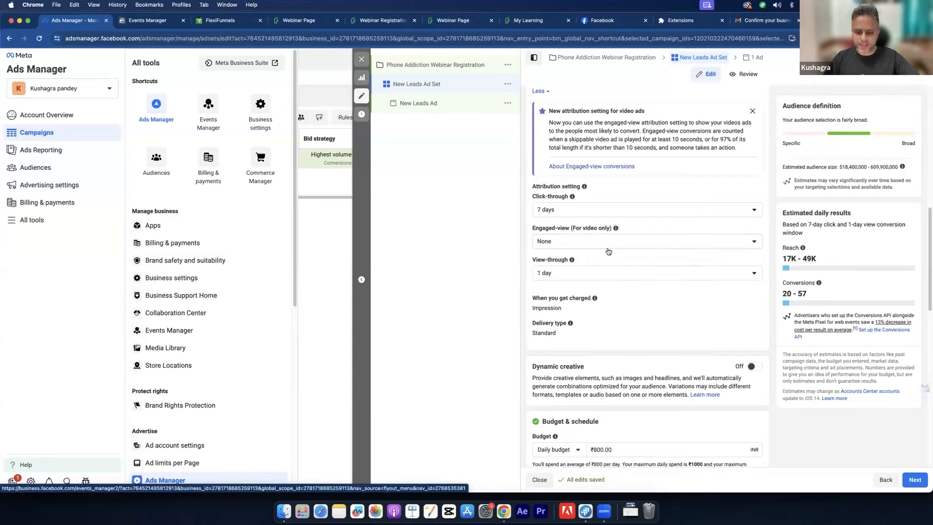
scroll(608, 251, down, 8)
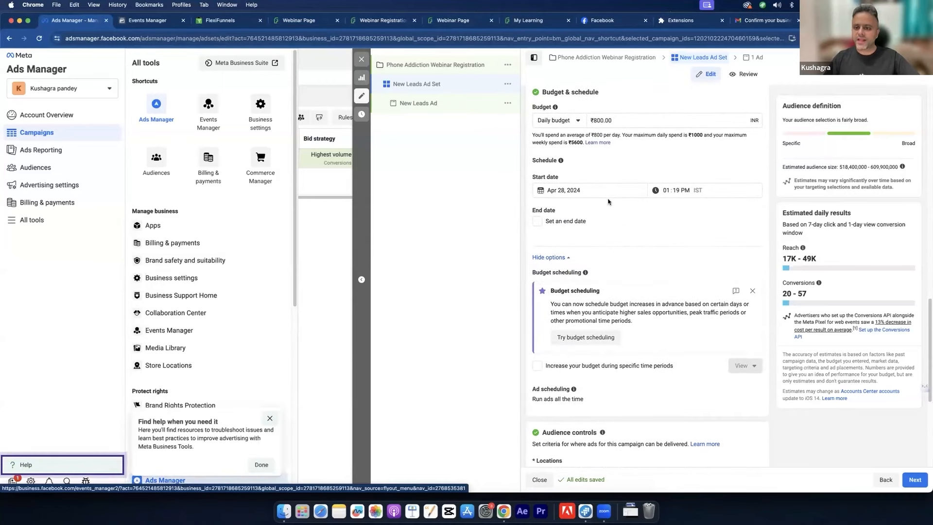
click(595, 121)
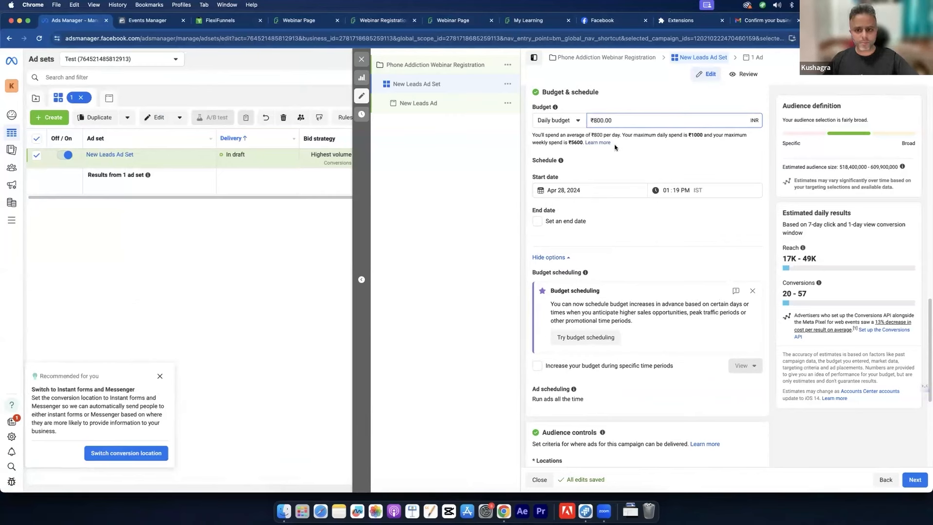
Step: Switch the ad set to a ₹1,000 lifetime budget
click(574, 126)
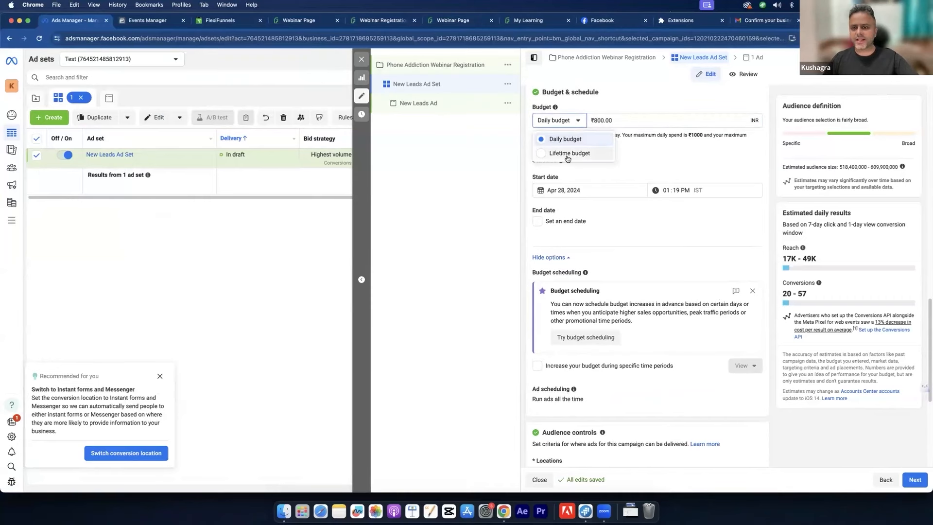
click(567, 154)
click(610, 119)
key(super+a)
text(1)
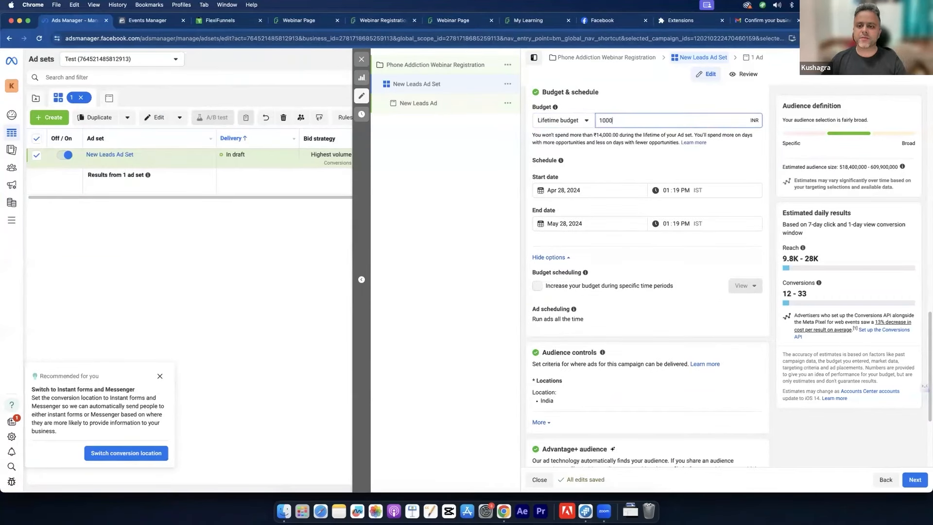
click(615, 170)
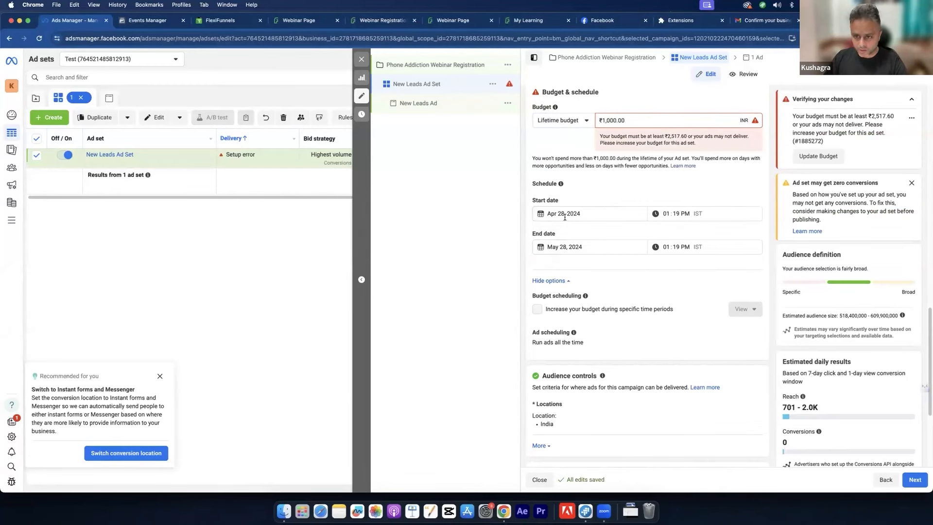
Step: Set the ad set end date to May 1, 2024 at 05:00 PM
click(571, 243)
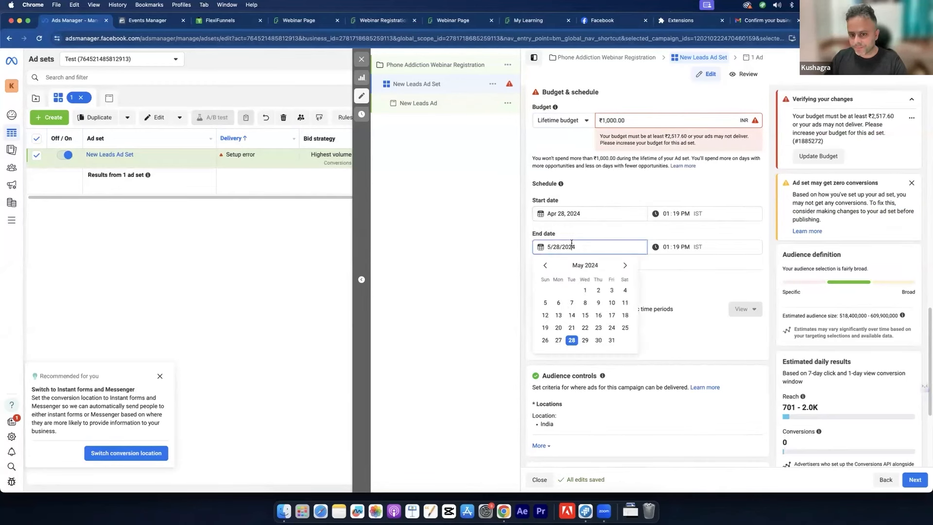
click(584, 290)
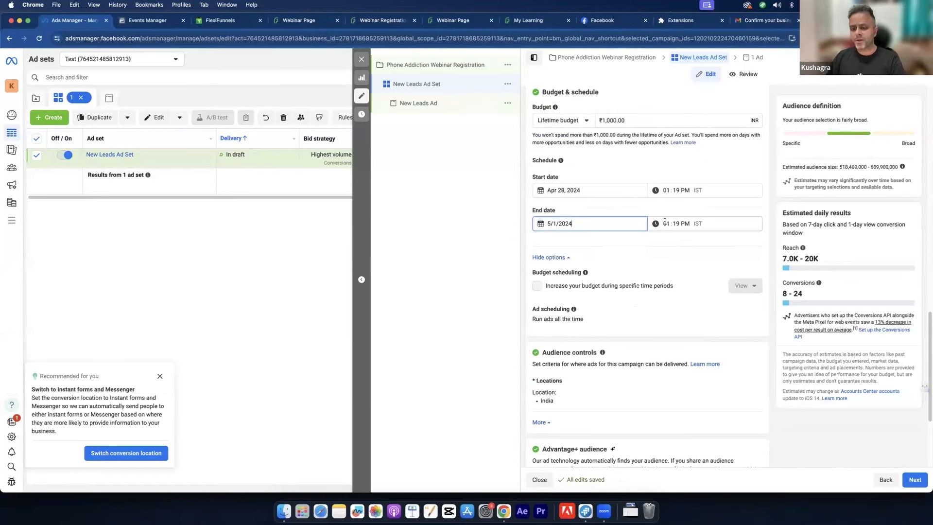
click(665, 221)
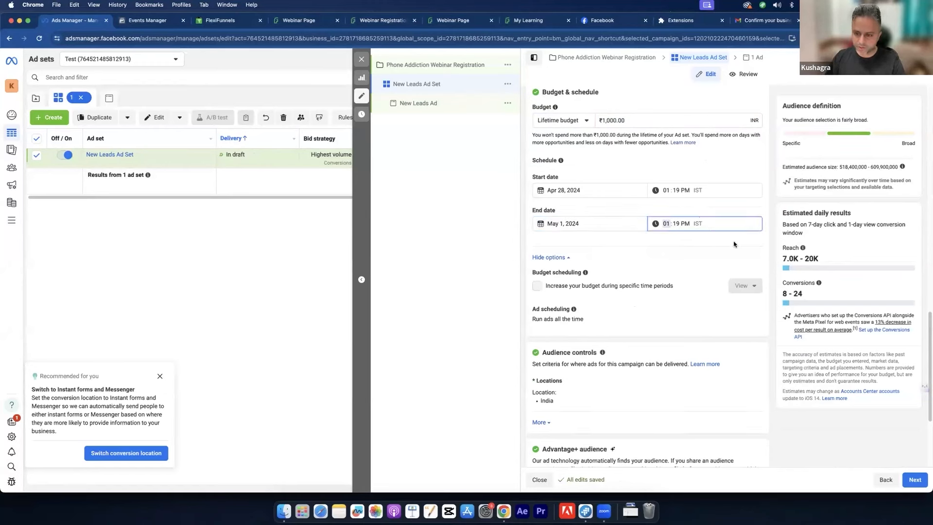
text(4)
click(676, 221)
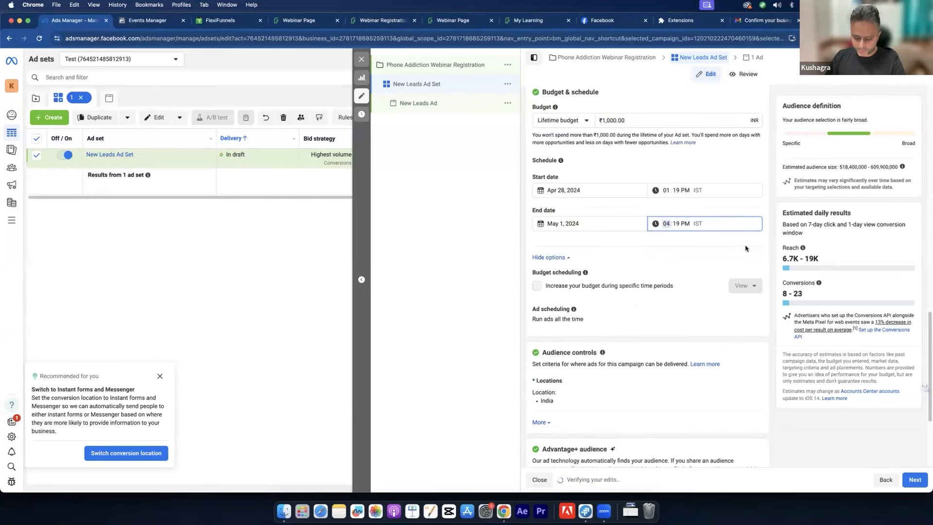
text(00)
click(712, 239)
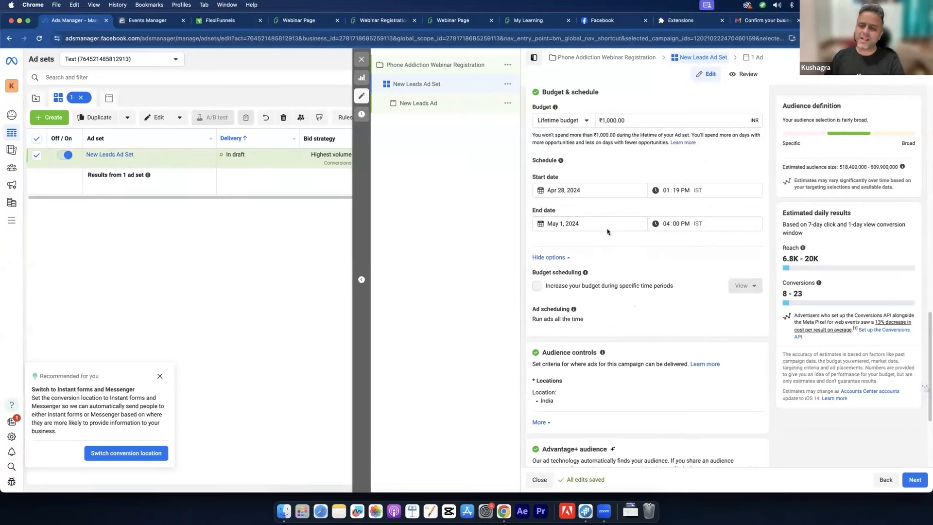
click(666, 224)
text(5)
click(668, 239)
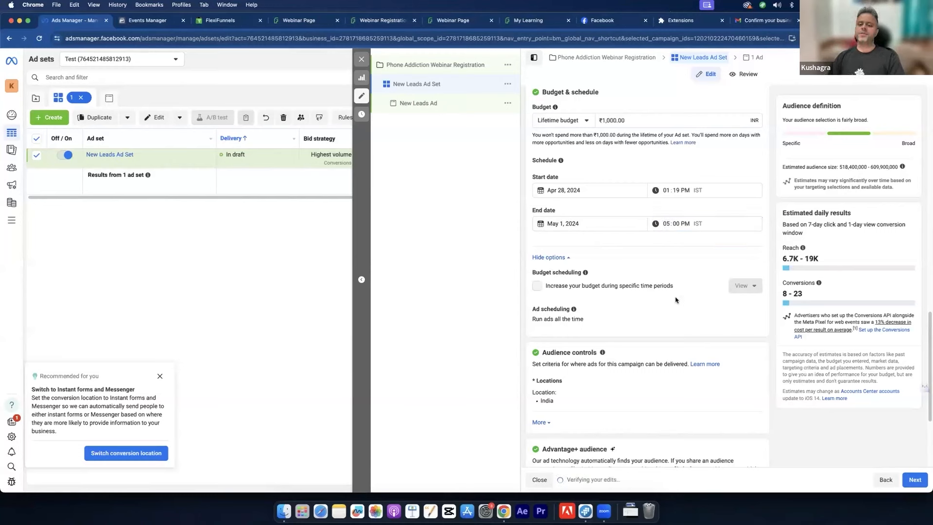
scroll(680, 287, down, 3)
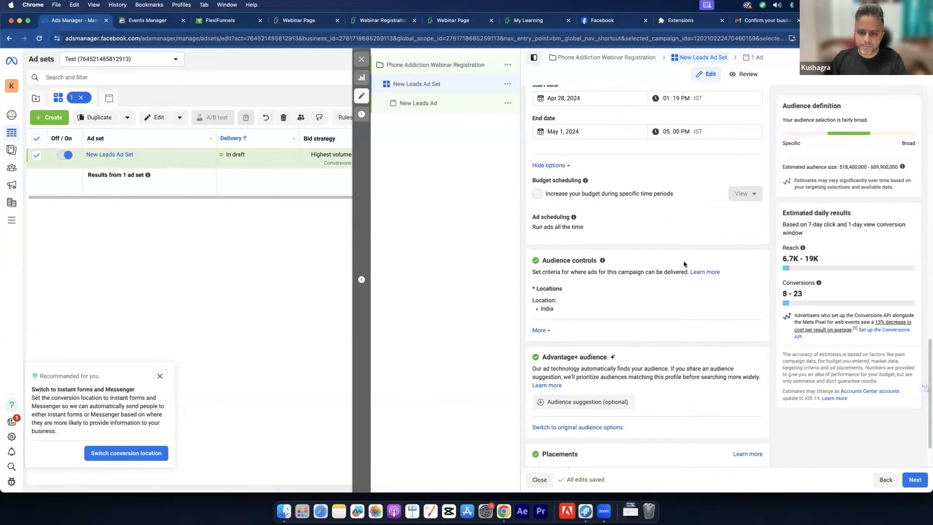
scroll(684, 263, down, 2)
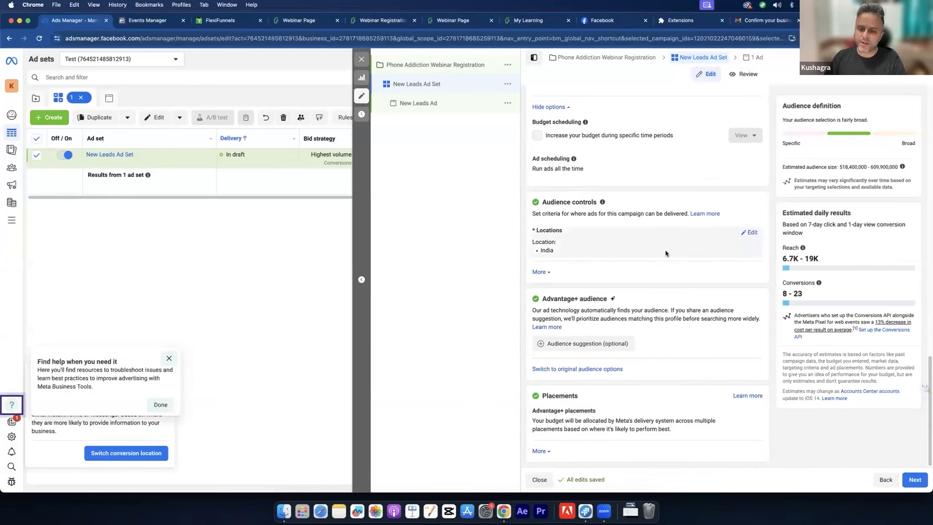
scroll(664, 266, up, 15)
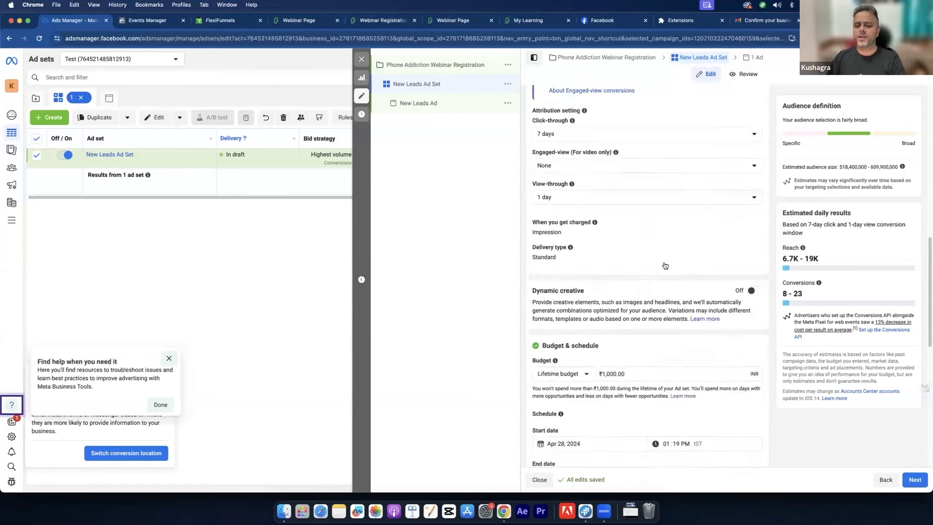
scroll(601, 229, up, 5)
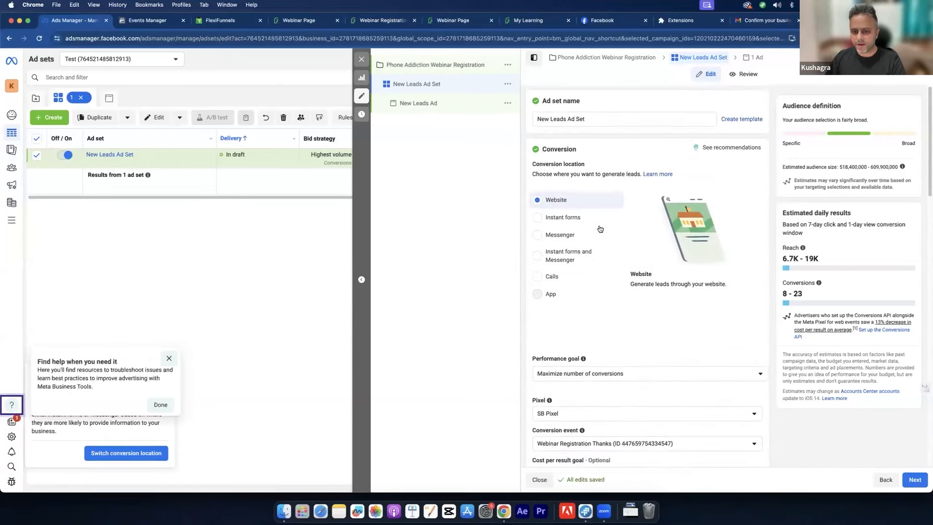
scroll(608, 226, down, 5)
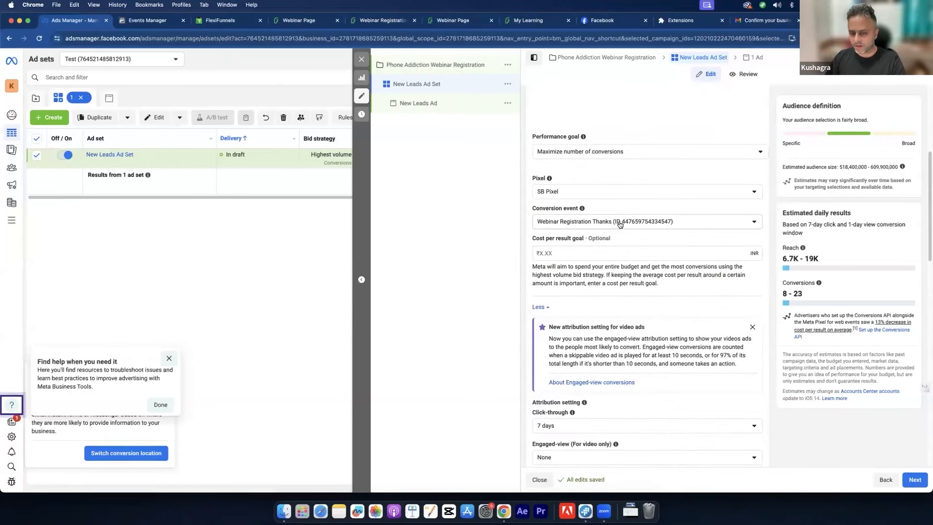
scroll(619, 224, up, 2)
scroll(619, 224, down, 10)
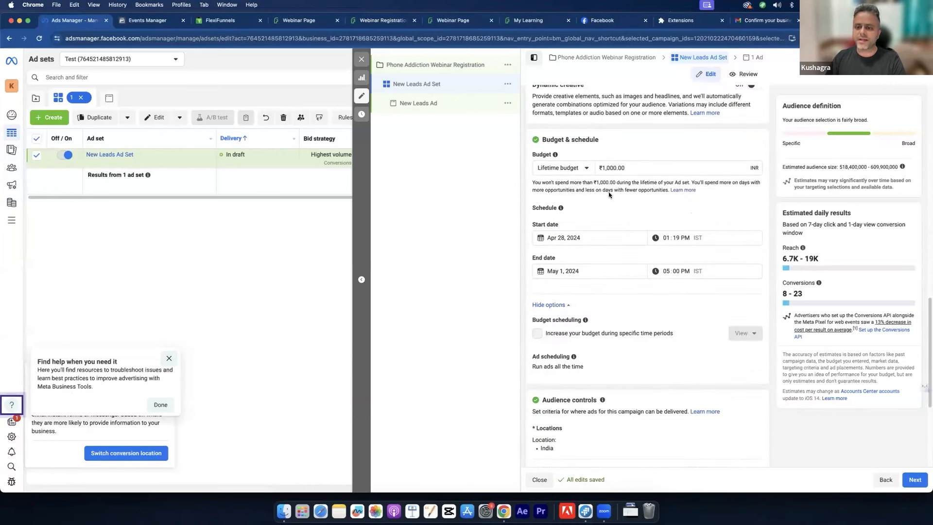
click(567, 170)
click(646, 189)
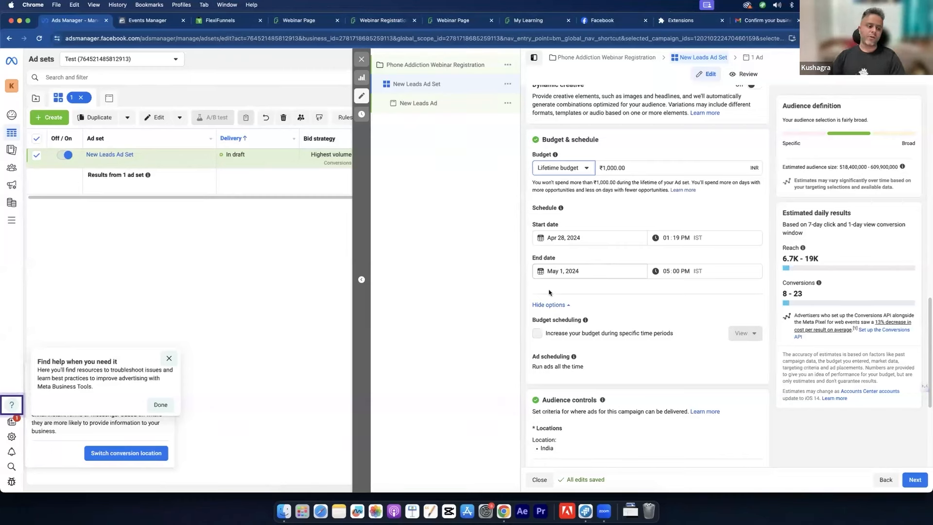
Step: Dismiss the tips and set the audience minimum age to 20 under Audience controls
click(169, 359)
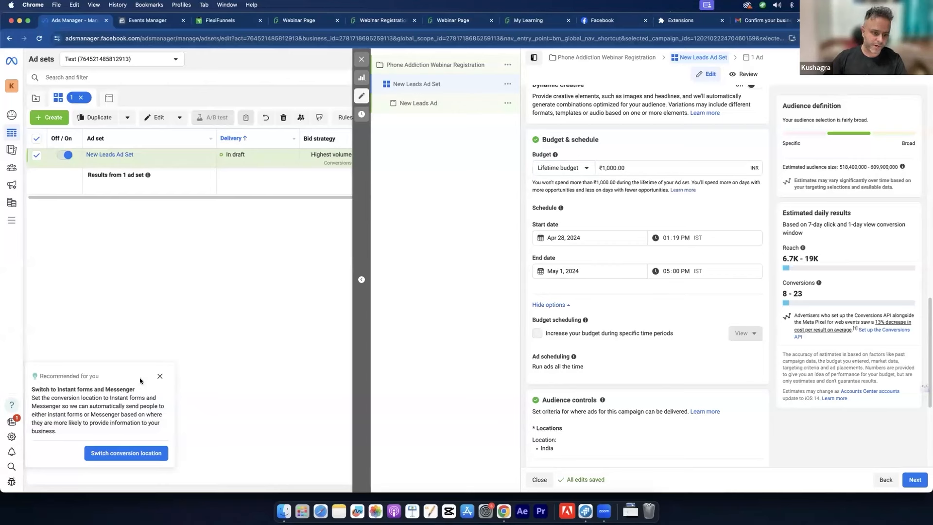
click(160, 377)
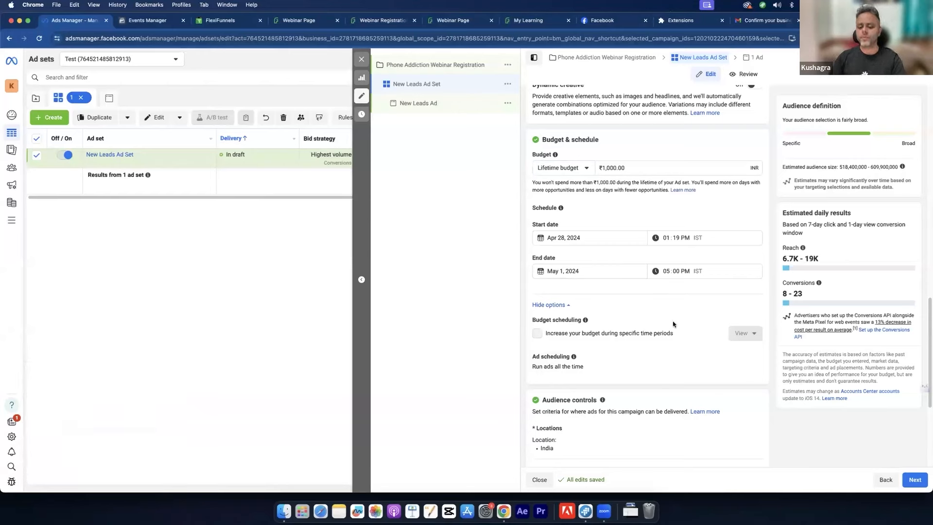
scroll(673, 324, down, 1)
scroll(674, 324, down, 5)
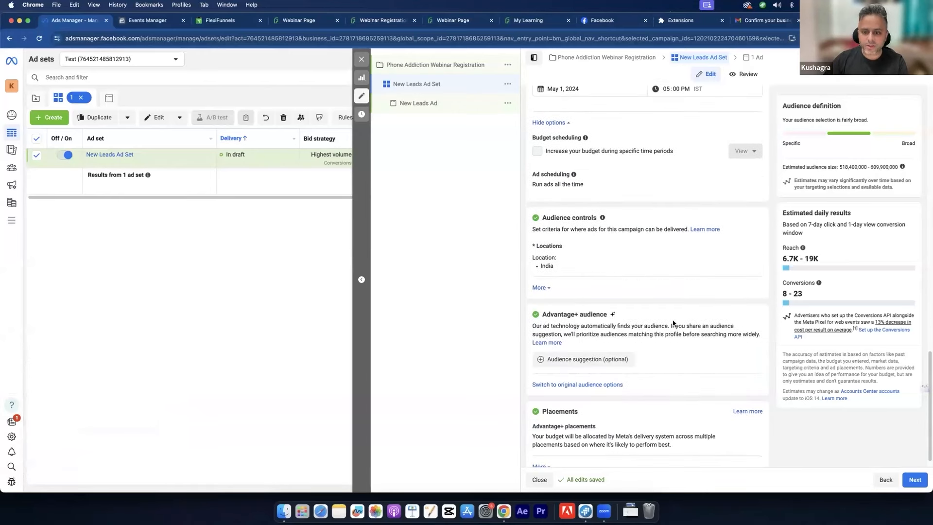
click(540, 288)
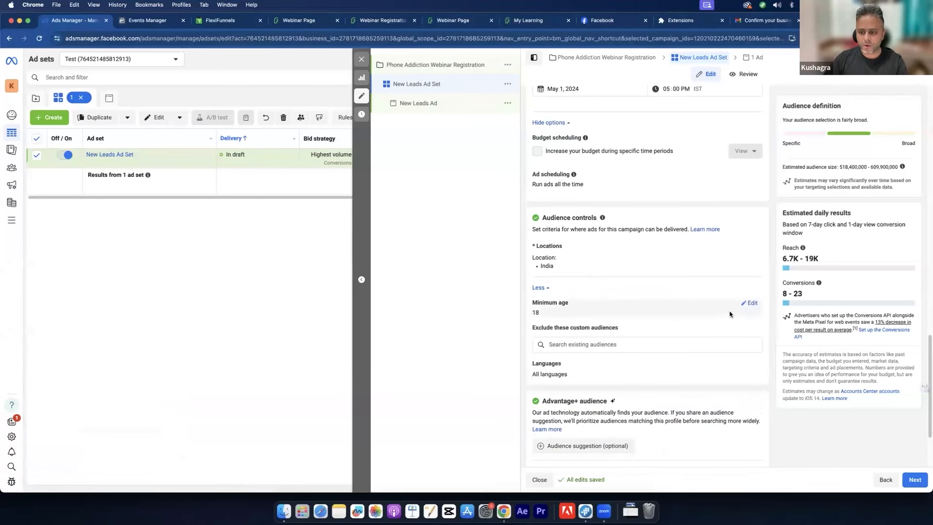
click(753, 304)
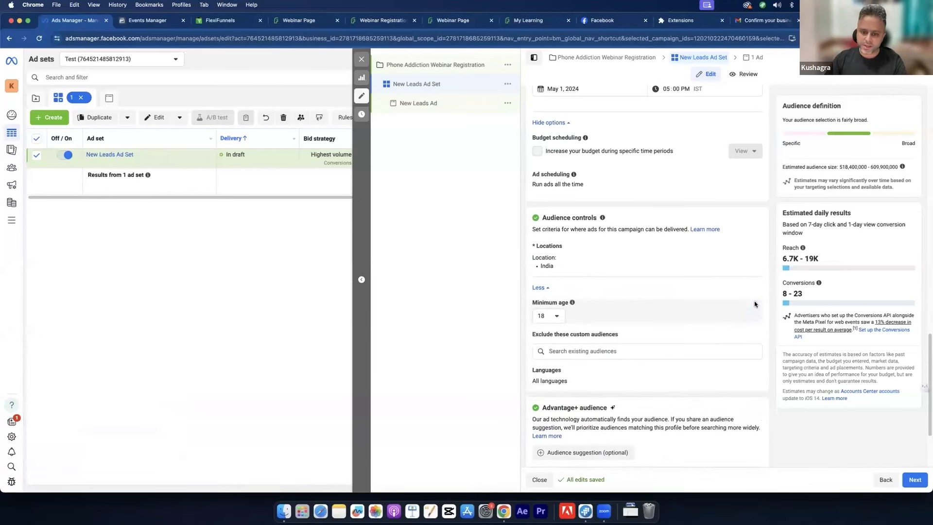
click(543, 317)
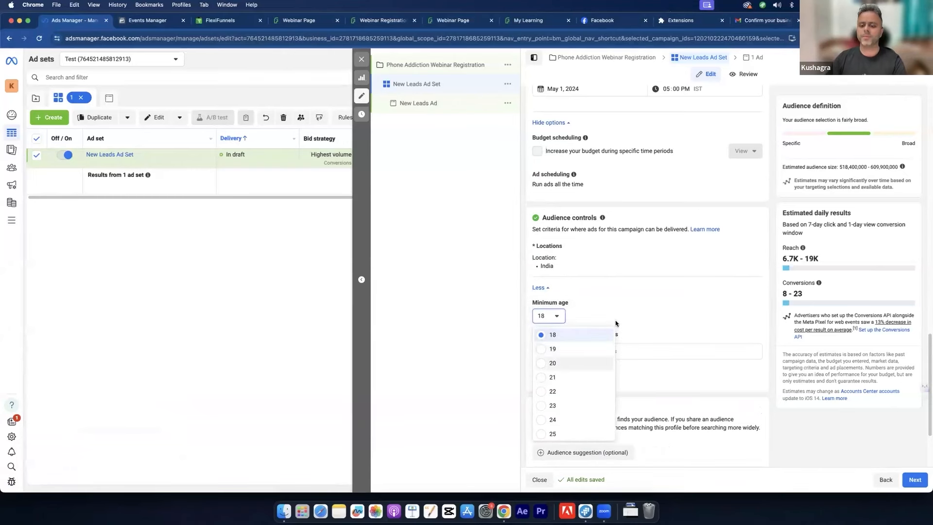
click(557, 362)
Step: Replace India with Dehra Dun, Uttarakhand, targeting the current city only
mouse_move(697, 289)
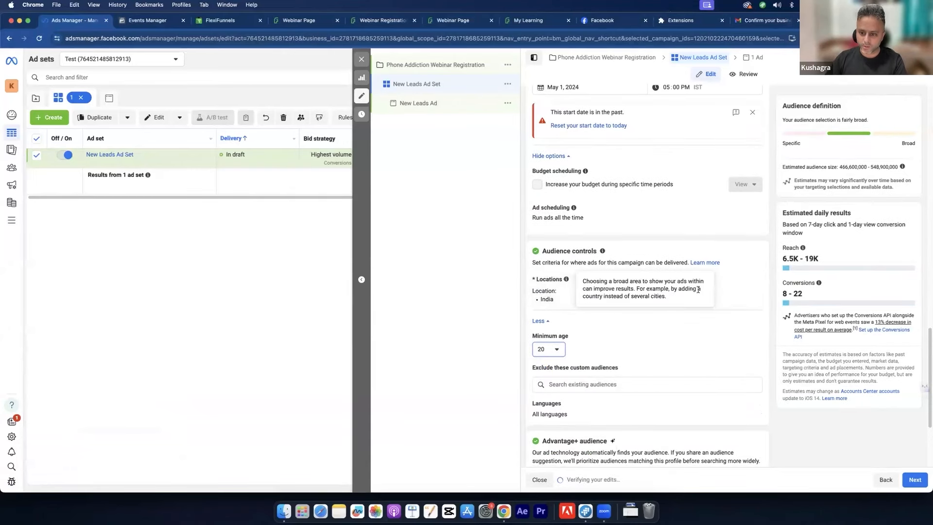
click(752, 281)
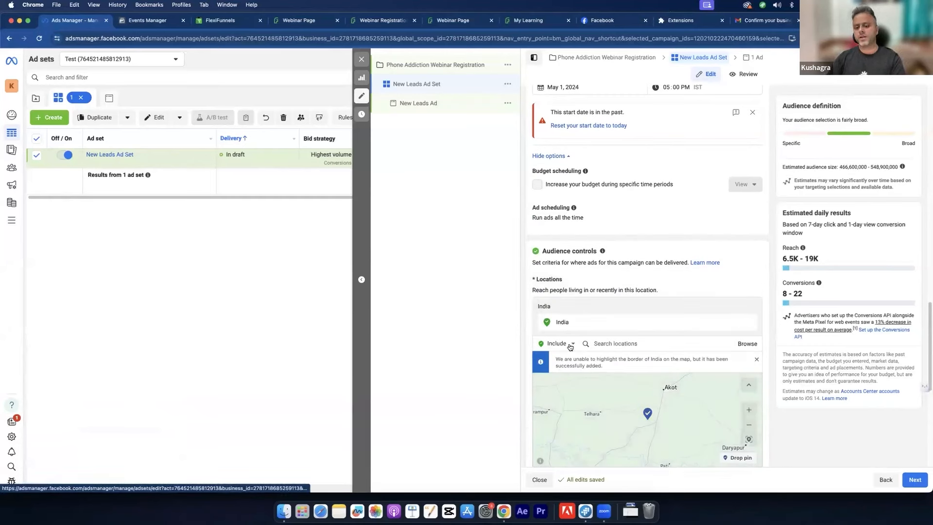
click(630, 344)
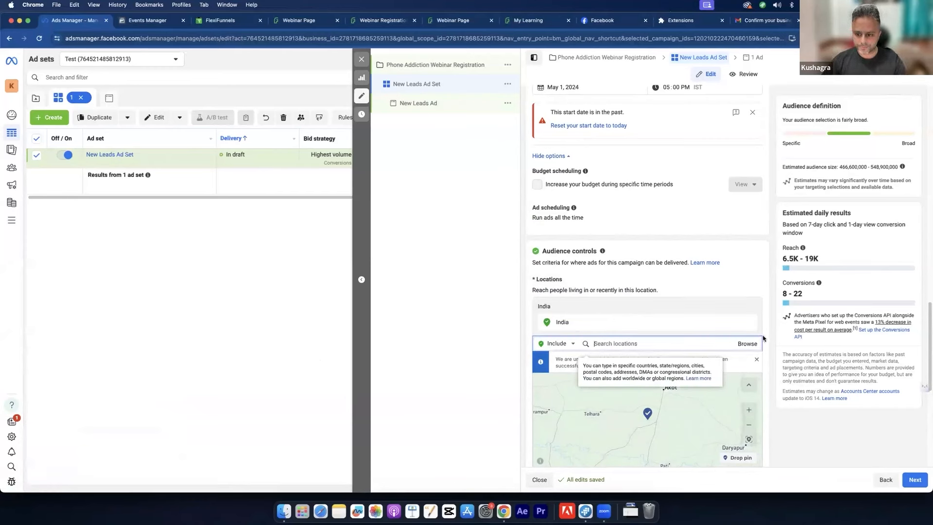
text(dehradun)
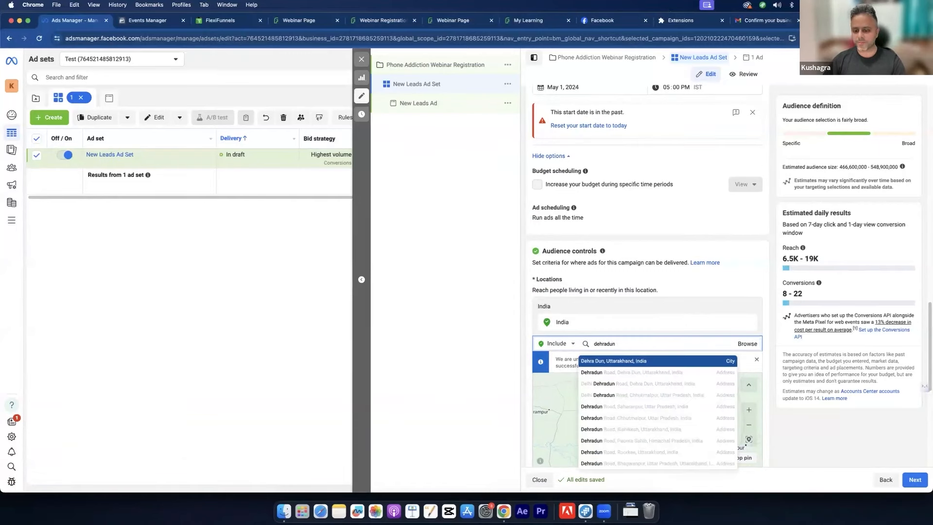
click(630, 360)
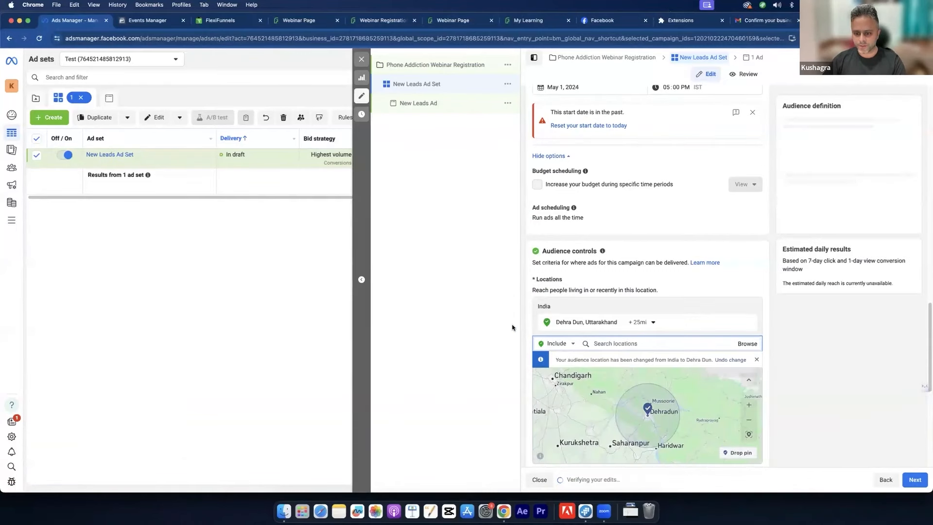
scroll(529, 317, down, 3)
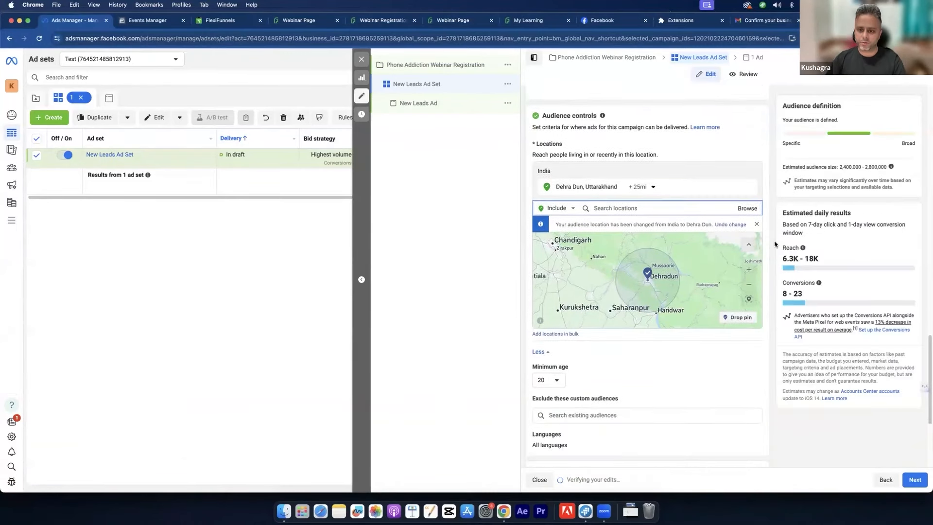
click(636, 187)
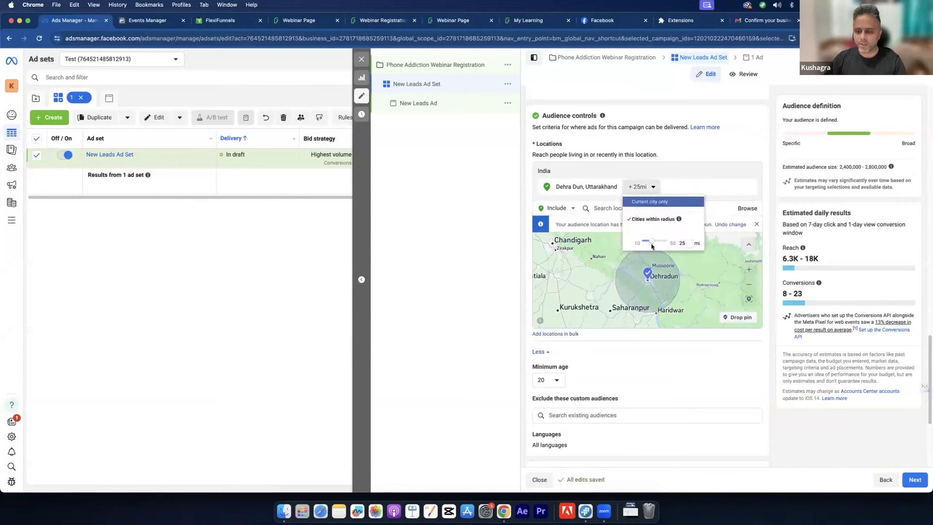
drag(651, 242, 629, 243)
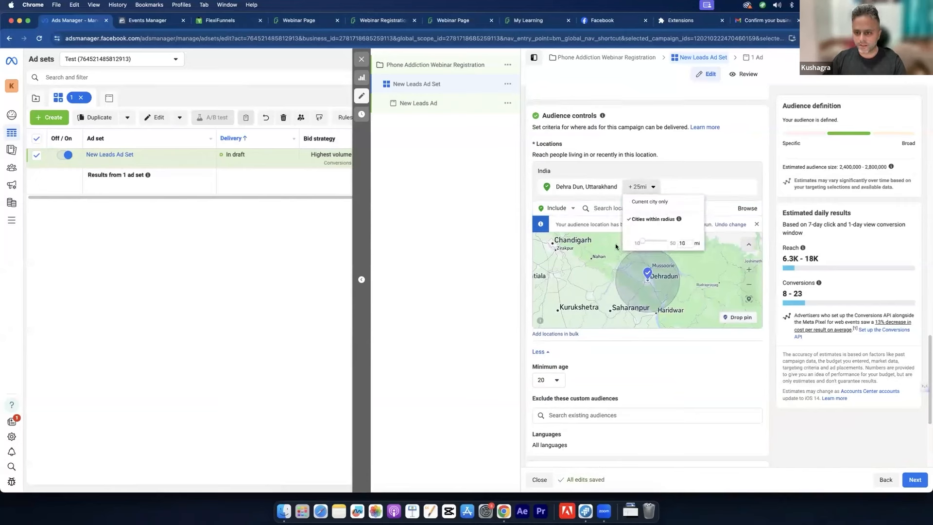
click(615, 243)
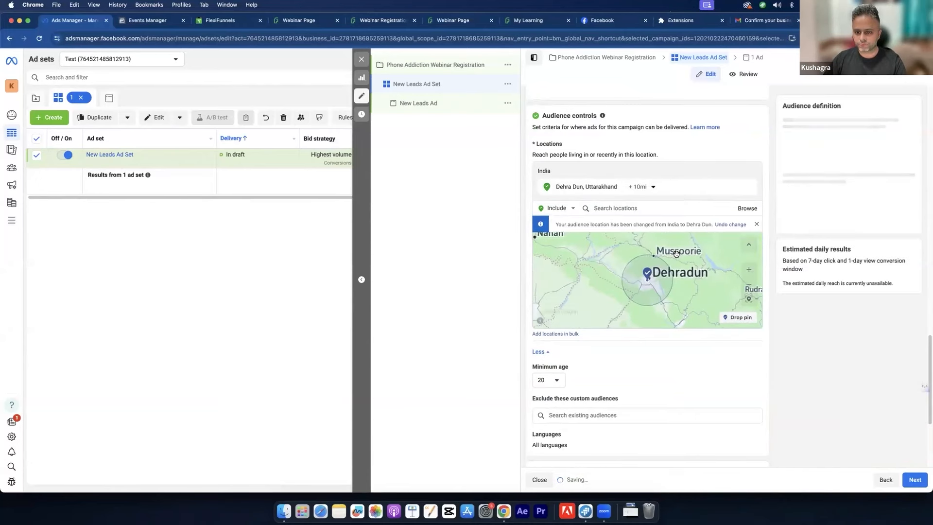
click(637, 189)
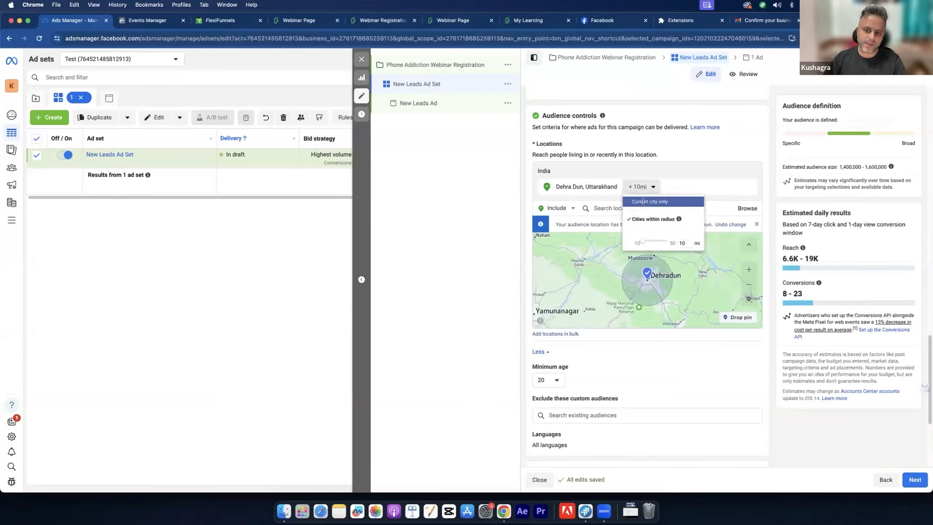
click(643, 201)
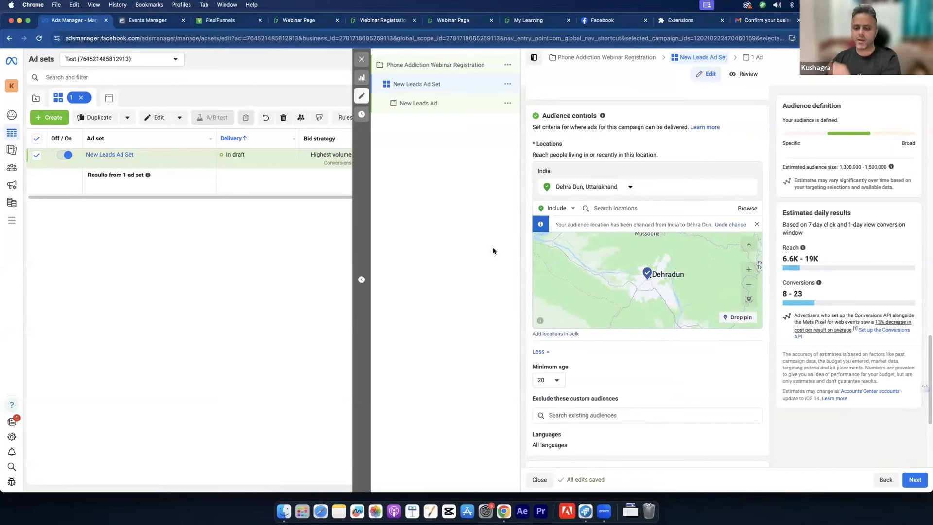
Step: Switch the ad set to the original audience options
scroll(525, 241, down, 3)
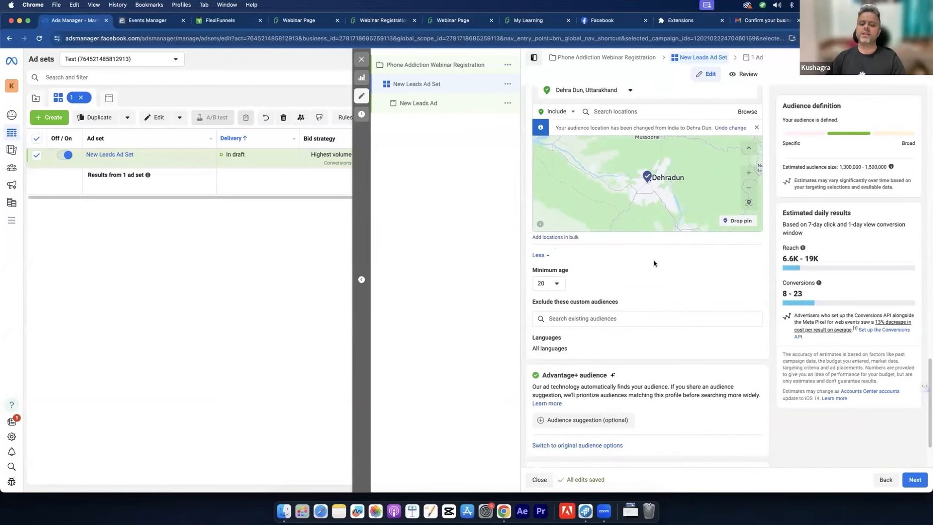
scroll(651, 262, down, 2)
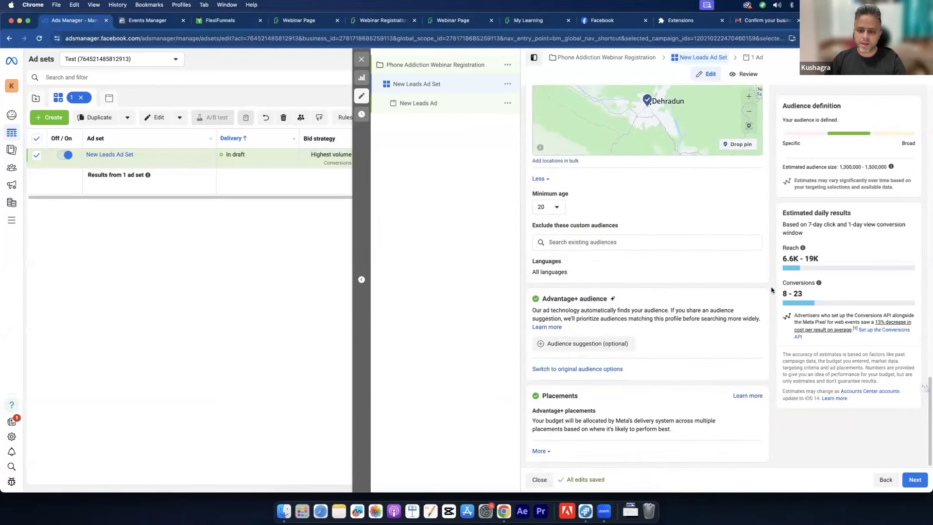
click(756, 265)
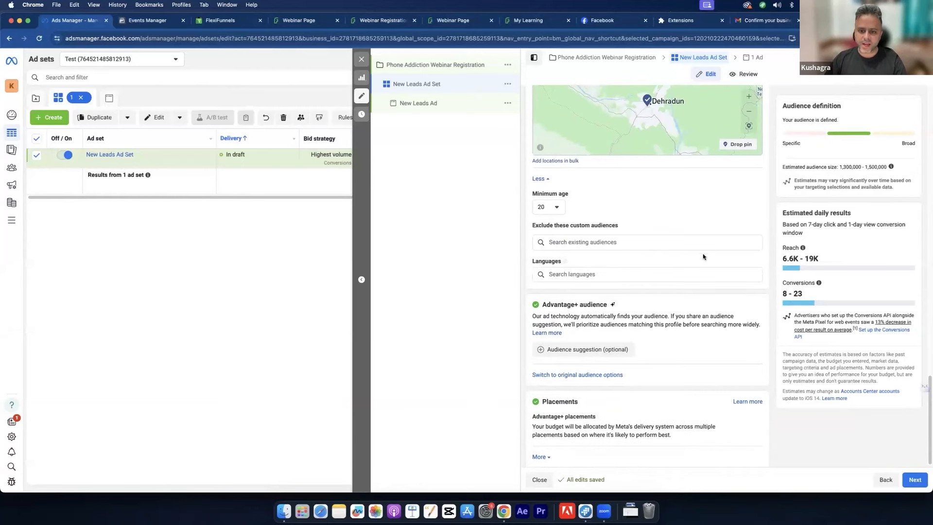
scroll(668, 258, down, 1)
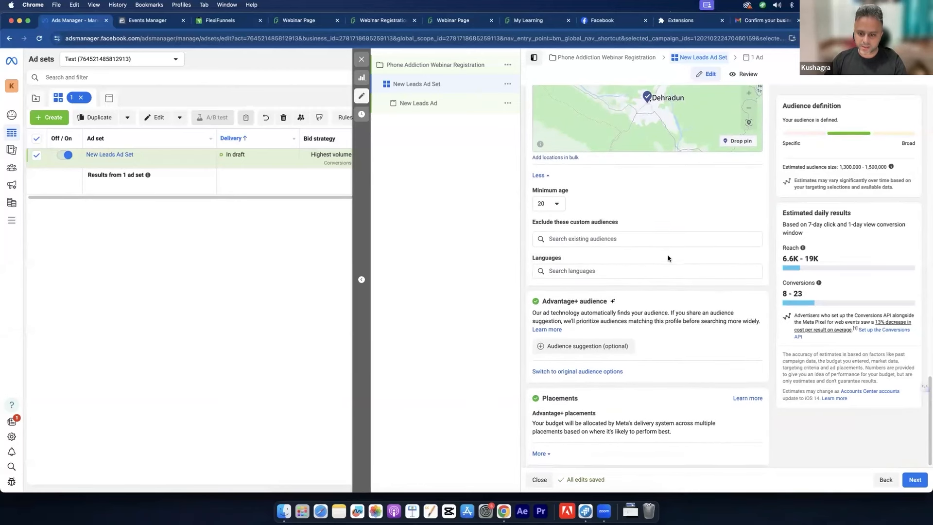
click(581, 369)
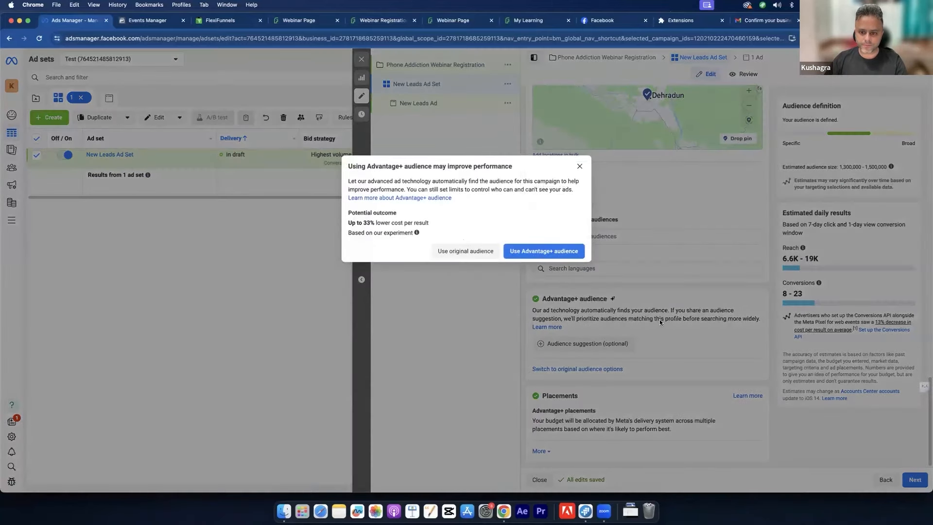
click(466, 251)
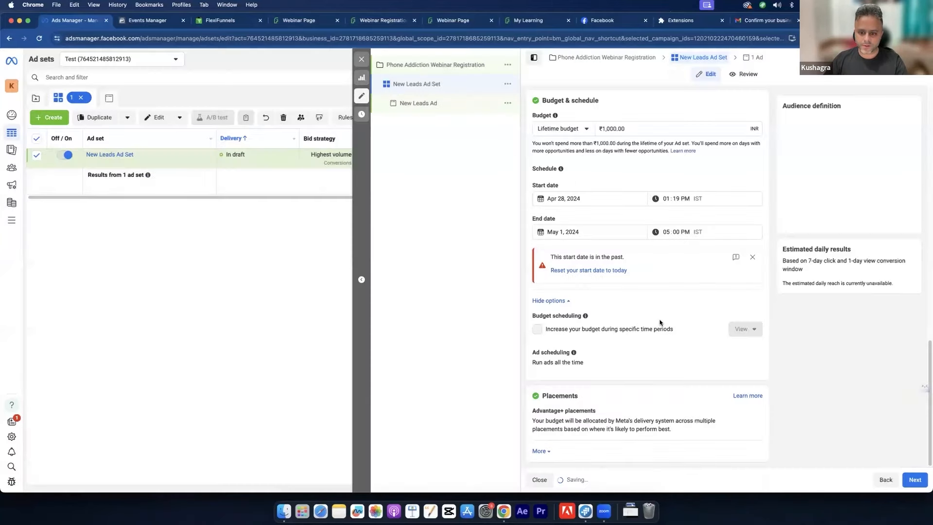
scroll(660, 320, down, 10)
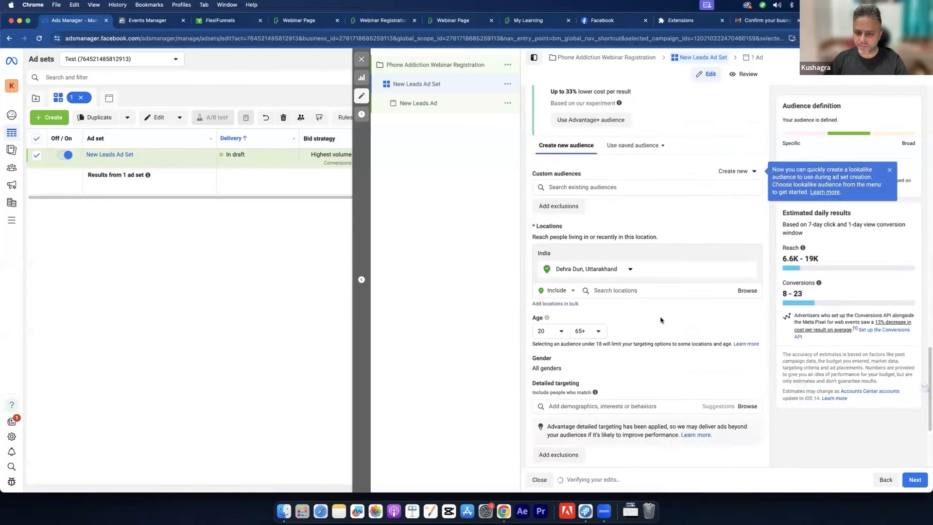
scroll(660, 320, up, 5)
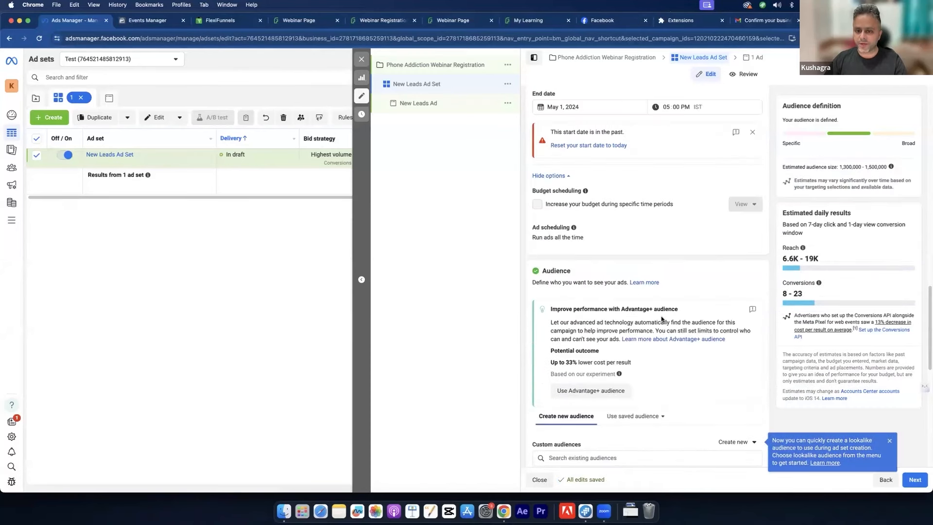
scroll(712, 316, up, 1)
scroll(708, 322, down, 1)
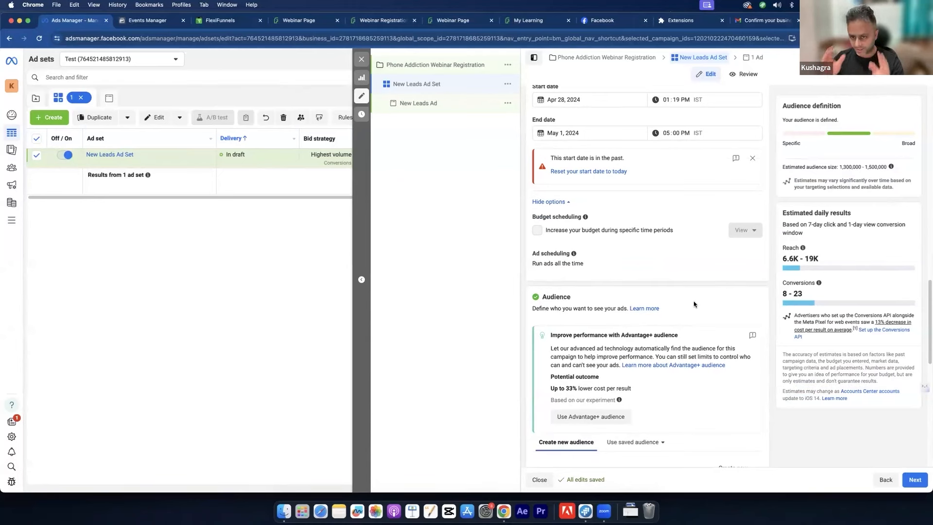
Step: Target women aged 20 to 40, then go to the course lesson page
scroll(693, 304, down, 1)
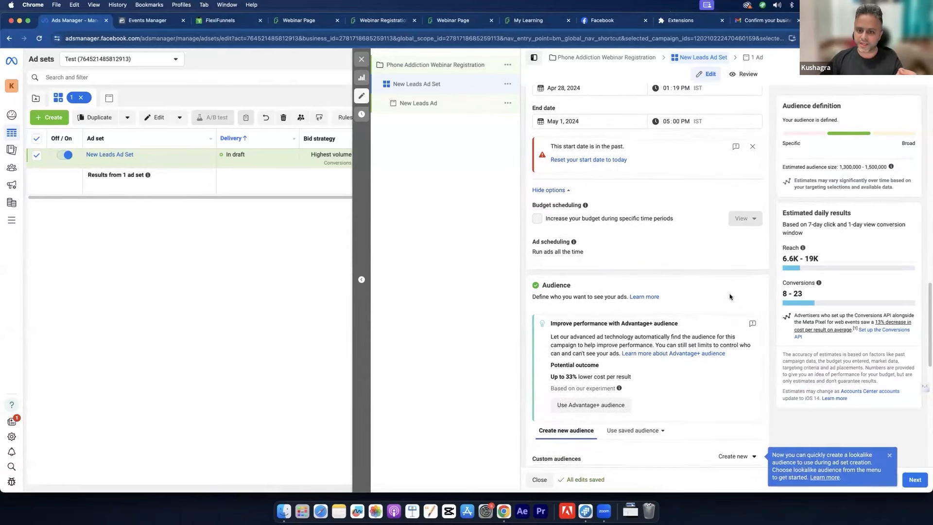
scroll(729, 297, down, 10)
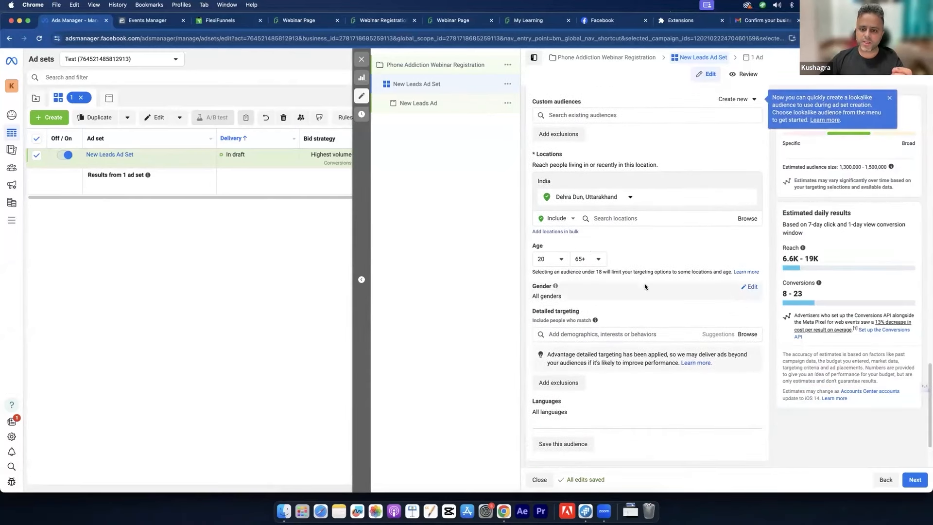
click(594, 257)
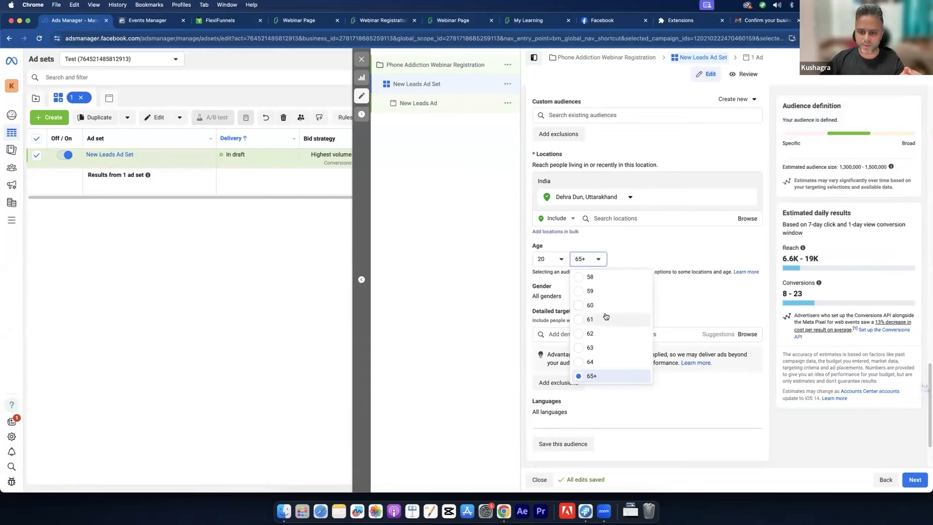
scroll(602, 316, up, 5)
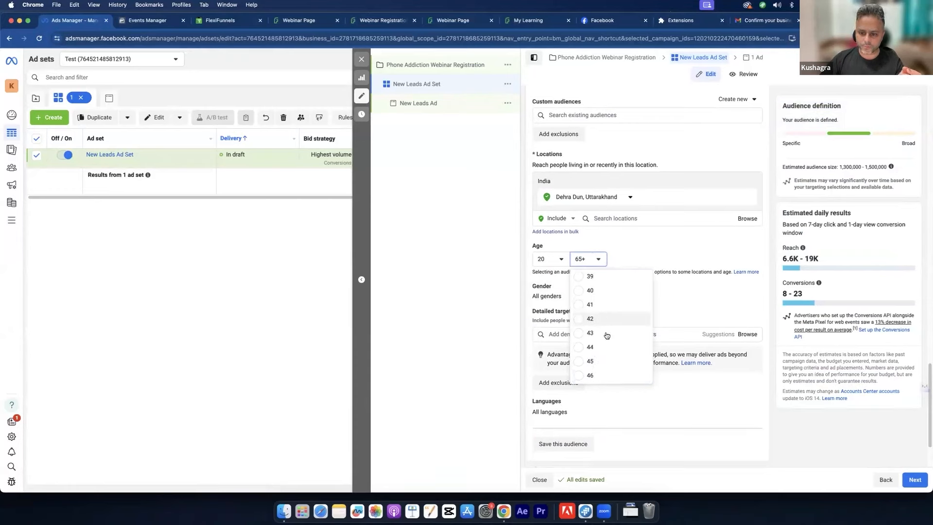
click(604, 292)
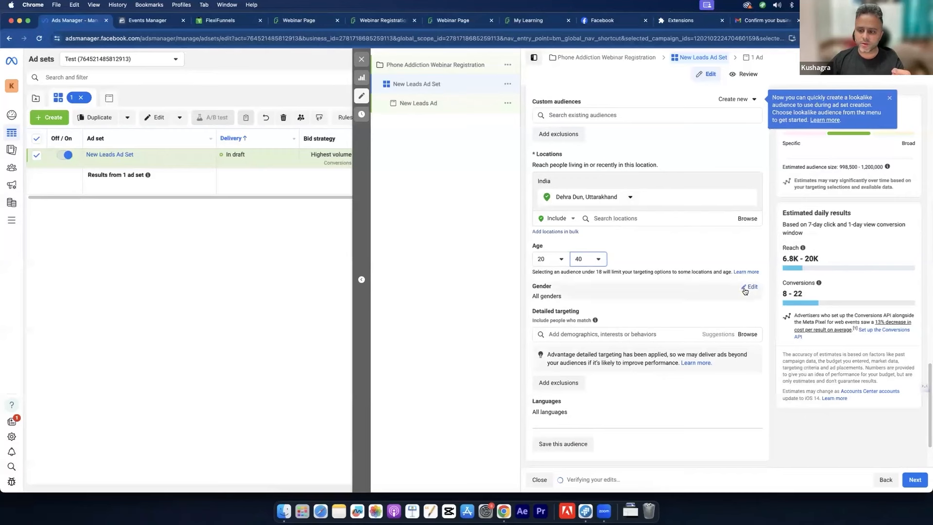
click(745, 291)
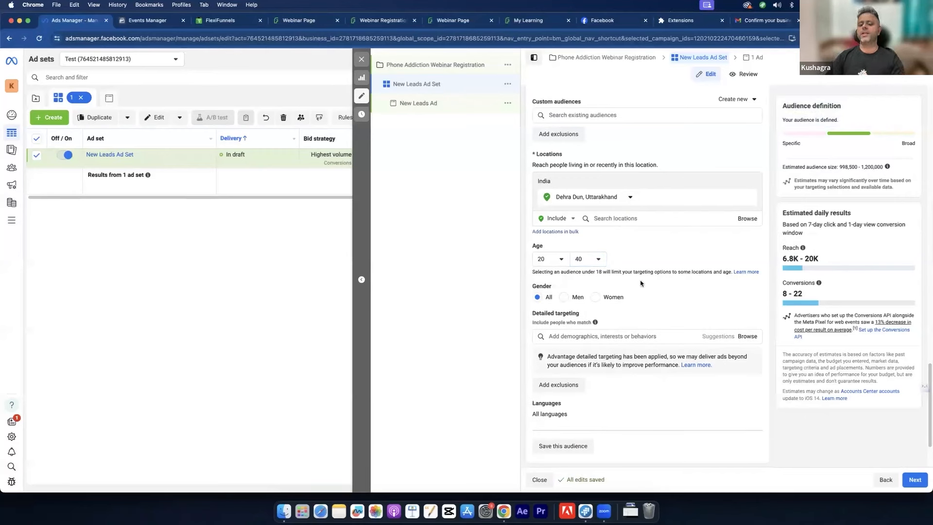
click(595, 297)
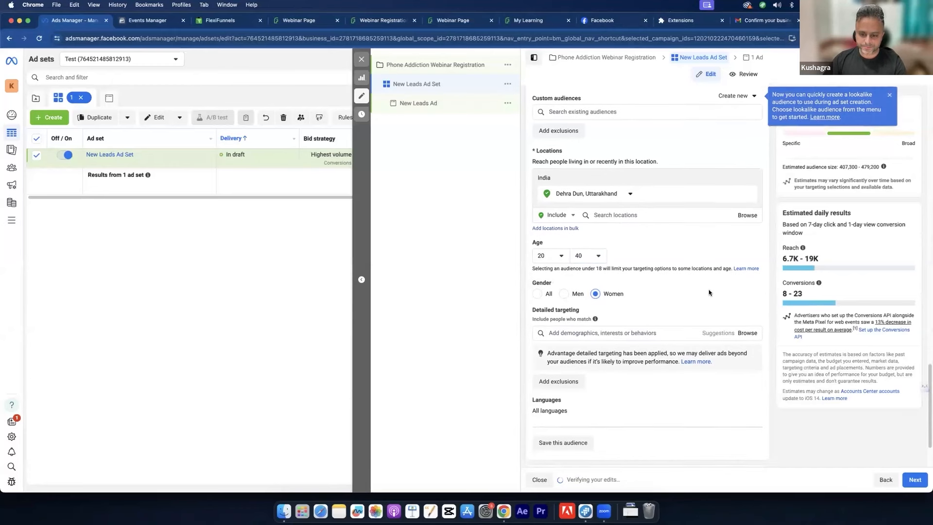
scroll(708, 293, down, 3)
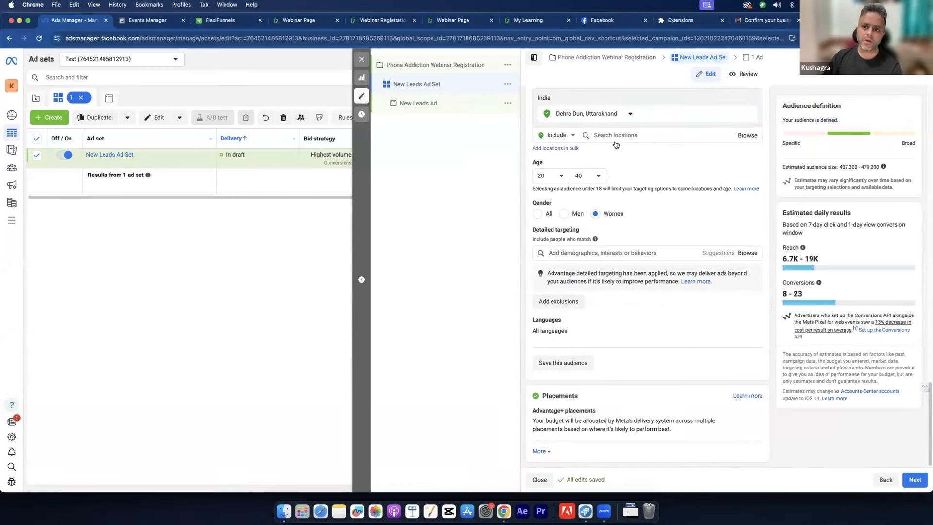
click(524, 19)
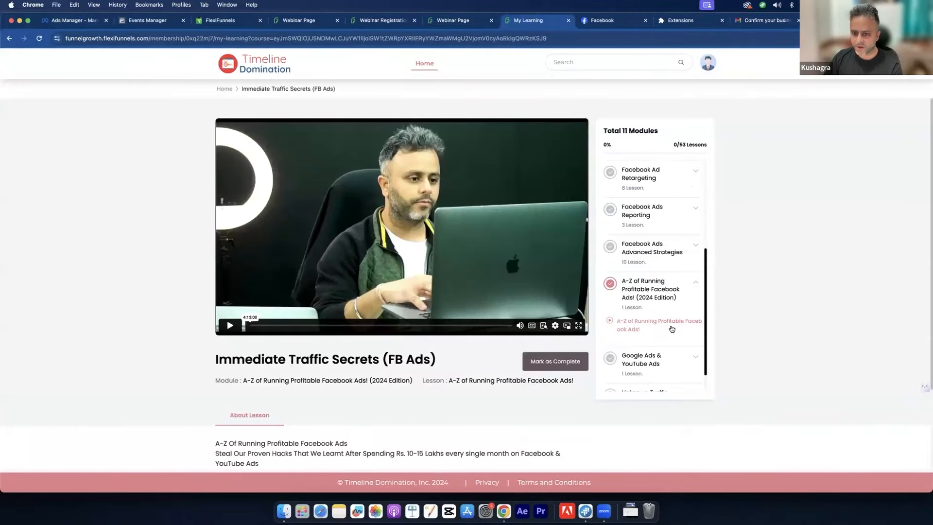
click(72, 22)
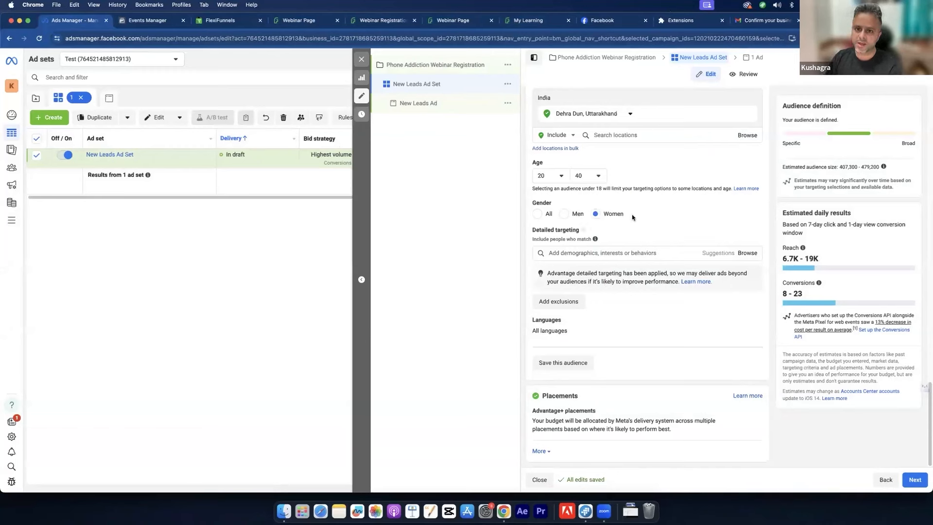
mouse_move(583, 229)
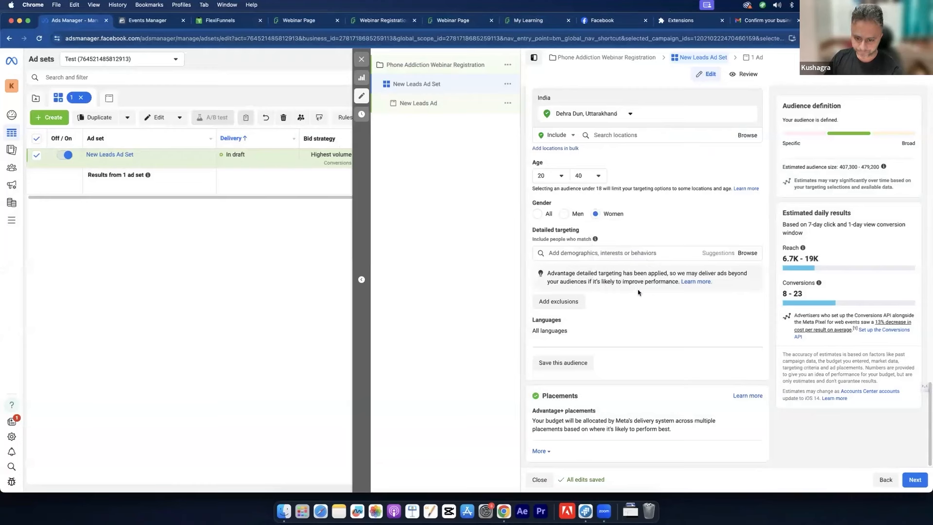
Step: After reviewing the Brand safety inventory filter, choose Manual placements for the ad set
click(541, 451)
scroll(627, 349, up, 4)
scroll(627, 349, down, 6)
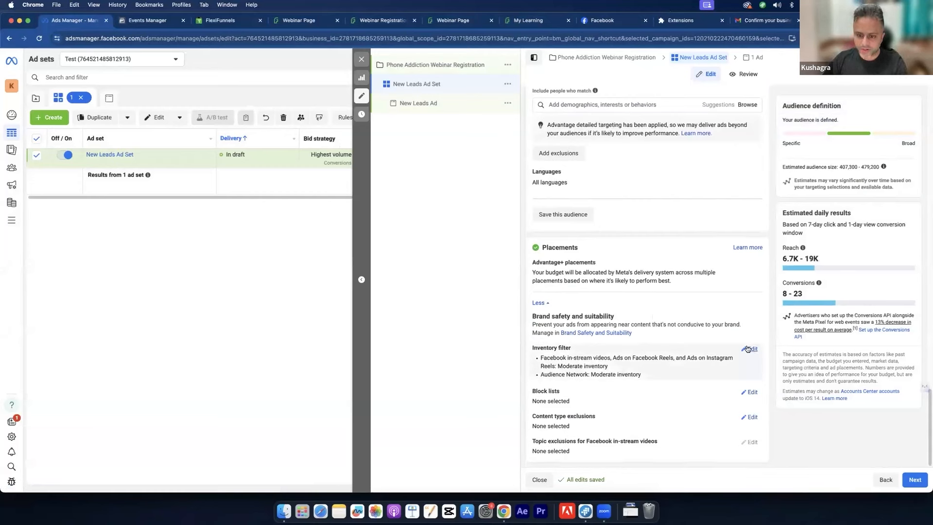
click(750, 348)
scroll(747, 345, down, 3)
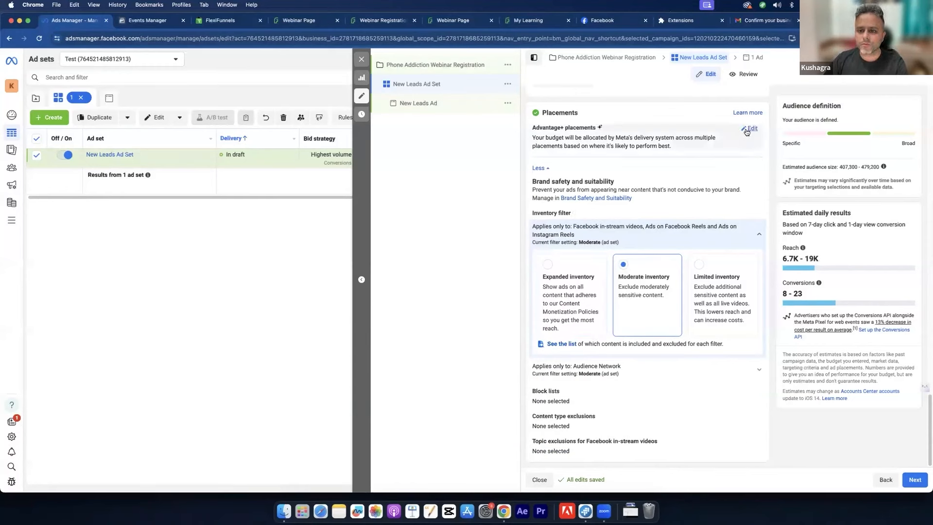
click(750, 128)
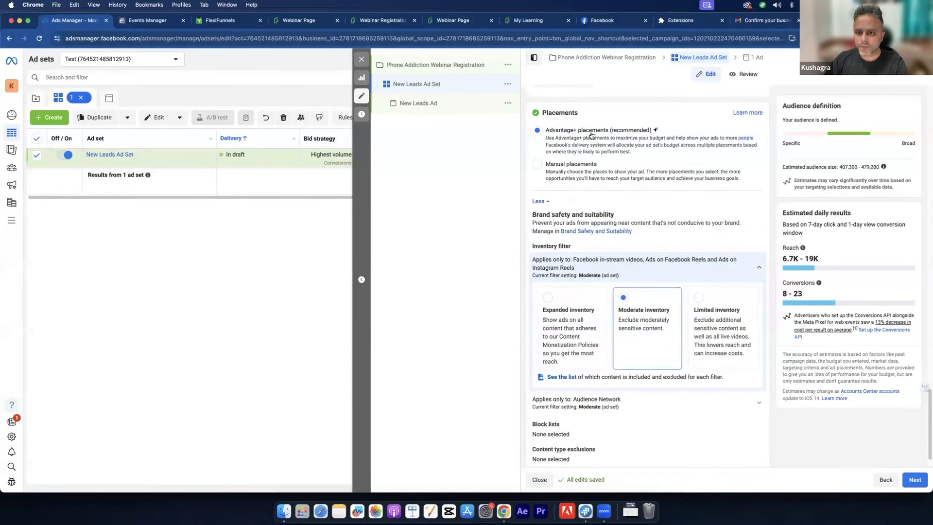
click(539, 201)
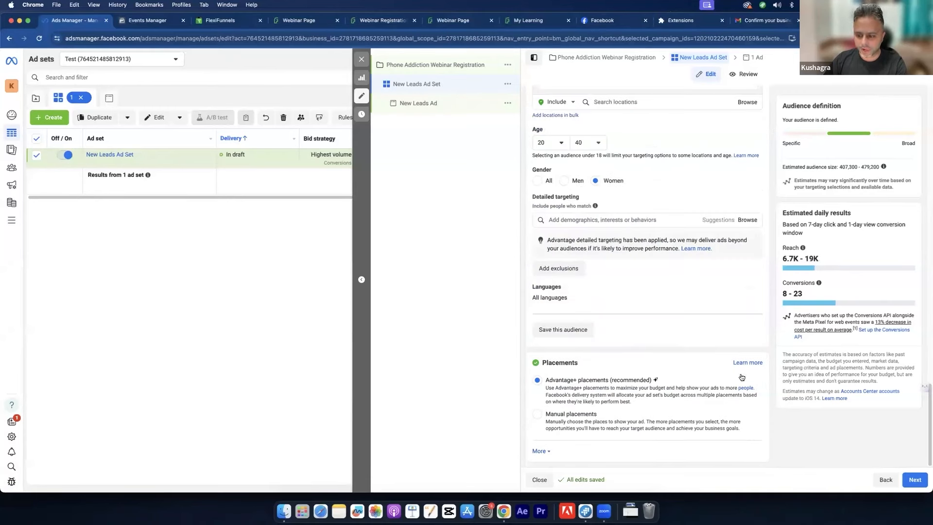
click(590, 414)
Step: Switch placements to Advantage+ and then back to Manual placements
scroll(633, 362, down, 6)
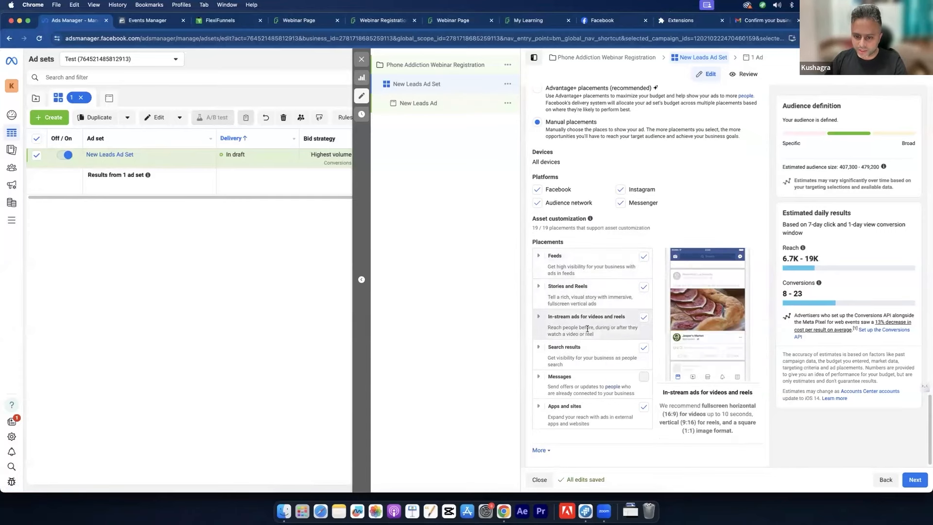
scroll(584, 387, down, 2)
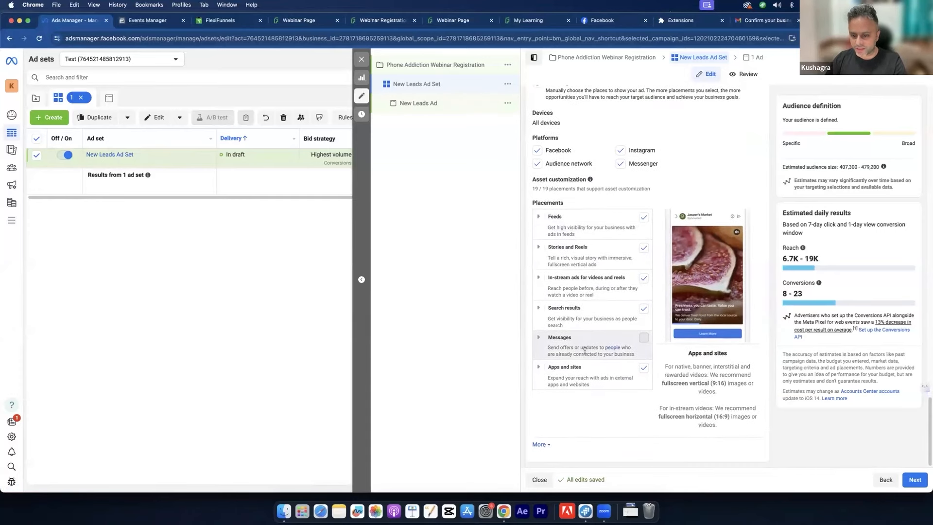
scroll(647, 272, up, 2)
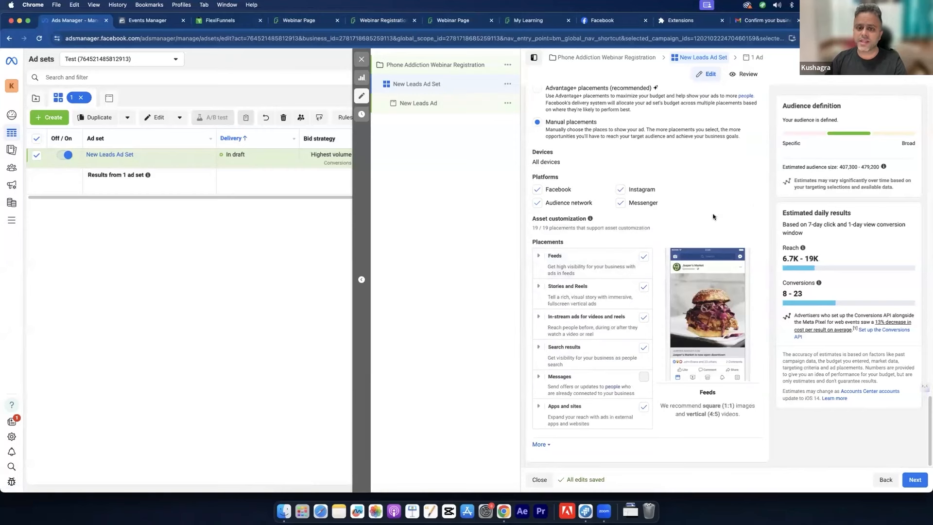
scroll(726, 229, up, 1)
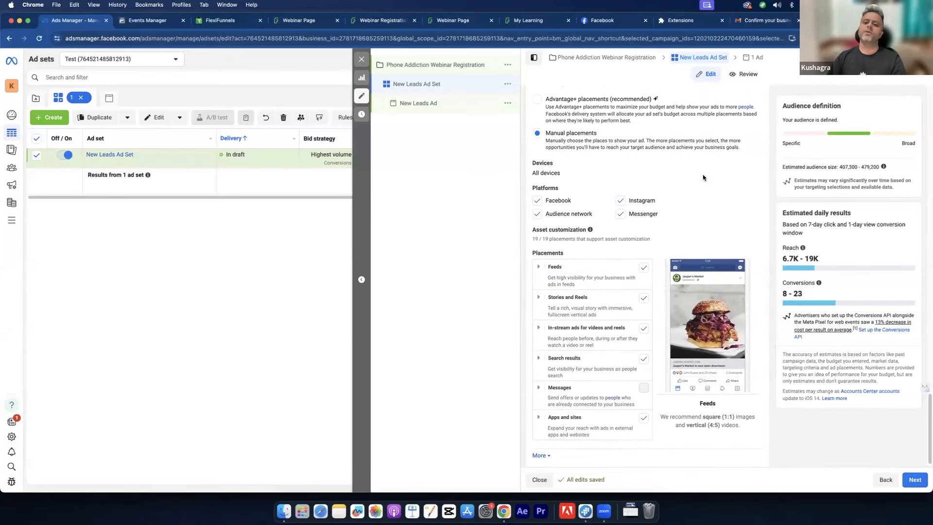
click(571, 111)
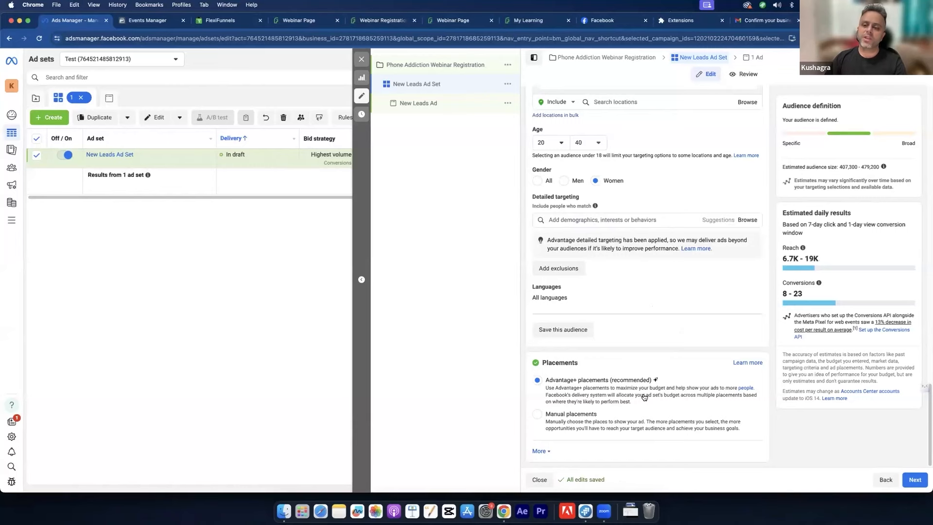
click(572, 416)
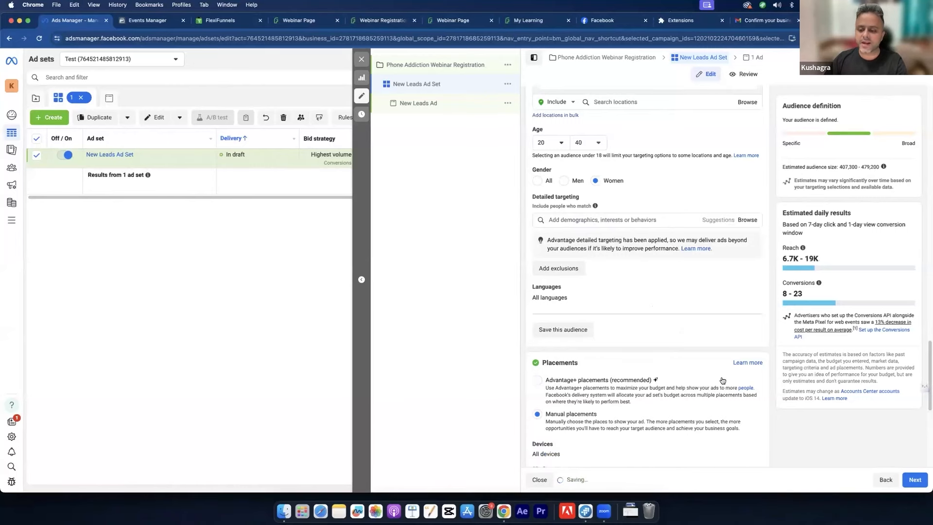
scroll(723, 381, down, 3)
scroll(722, 381, down, 3)
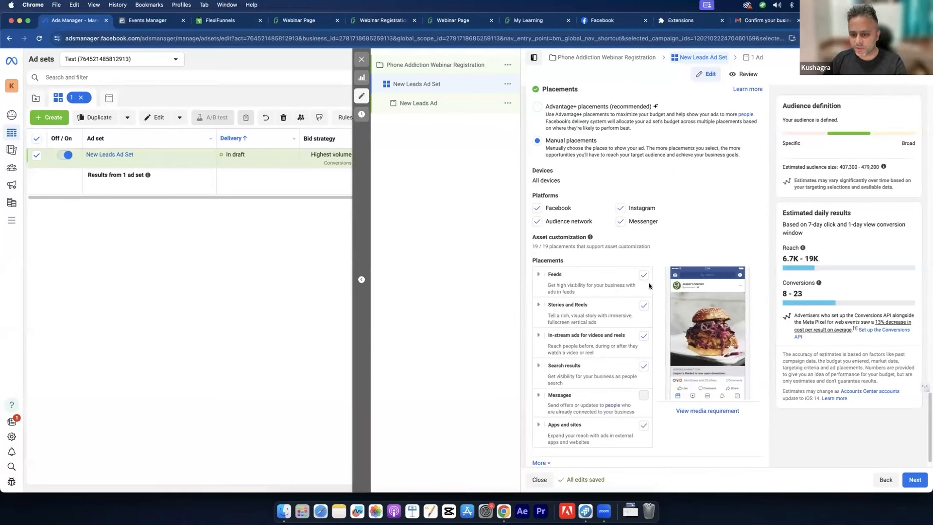
Step: Turn off Facebook, Messenger, Feeds and Search results, keeping only Instagram stories and reels
click(537, 209)
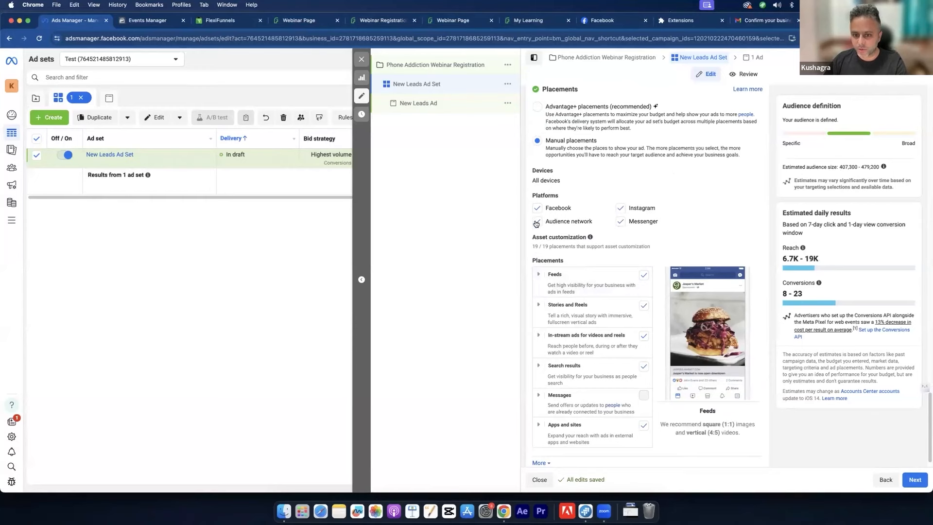
click(620, 222)
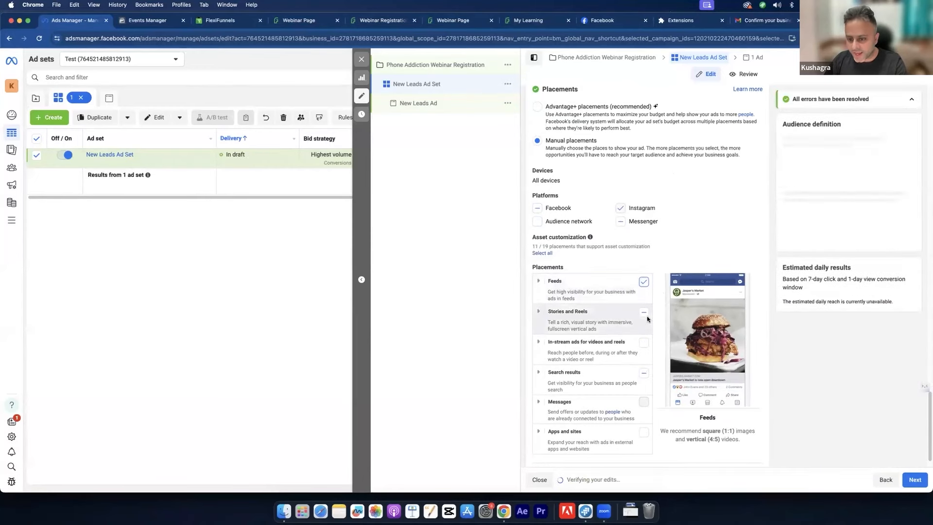
click(643, 373)
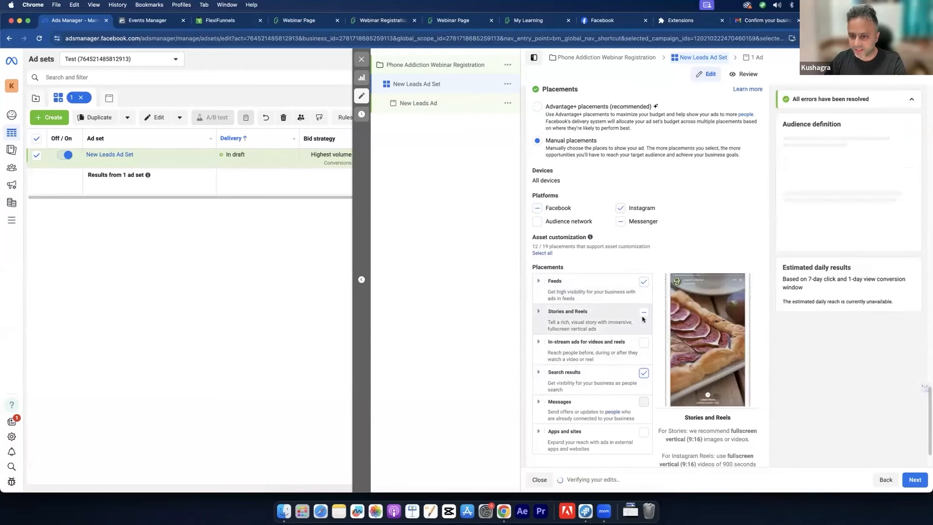
click(644, 282)
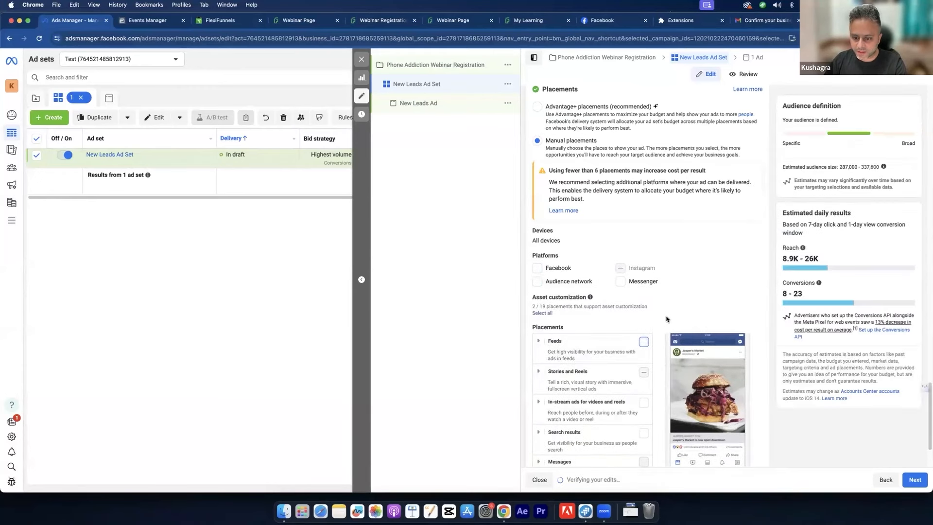
scroll(668, 315, down, 3)
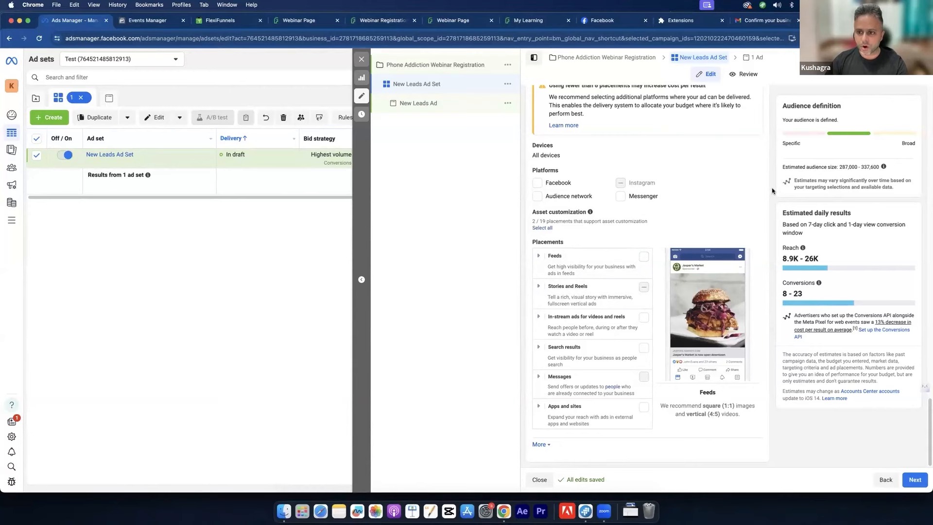
Step: Toggle the Facebook platform on and off, then select Advantage+ placements (recommended)
mouse_move(647, 137)
mouse_down()
mouse_move(649, 173)
mouse_move(659, 151)
mouse_up()
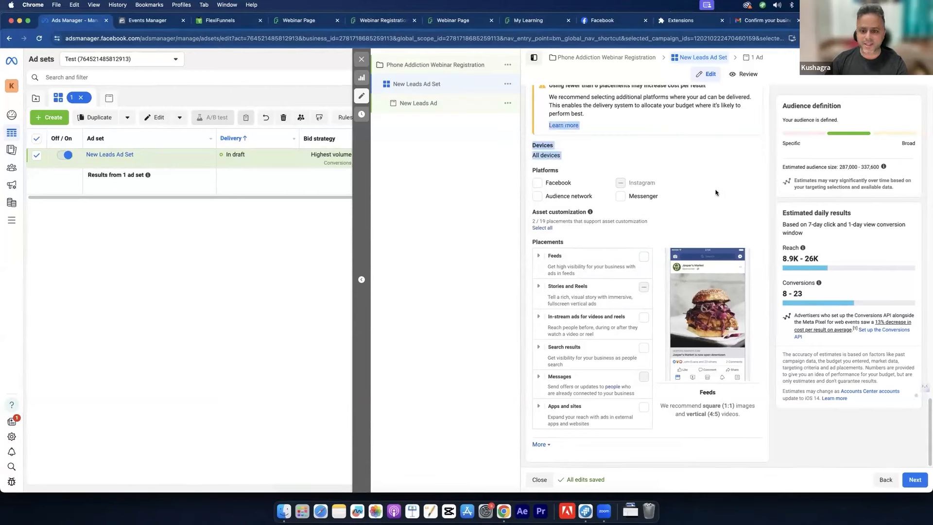
click(557, 183)
click(556, 188)
click(584, 98)
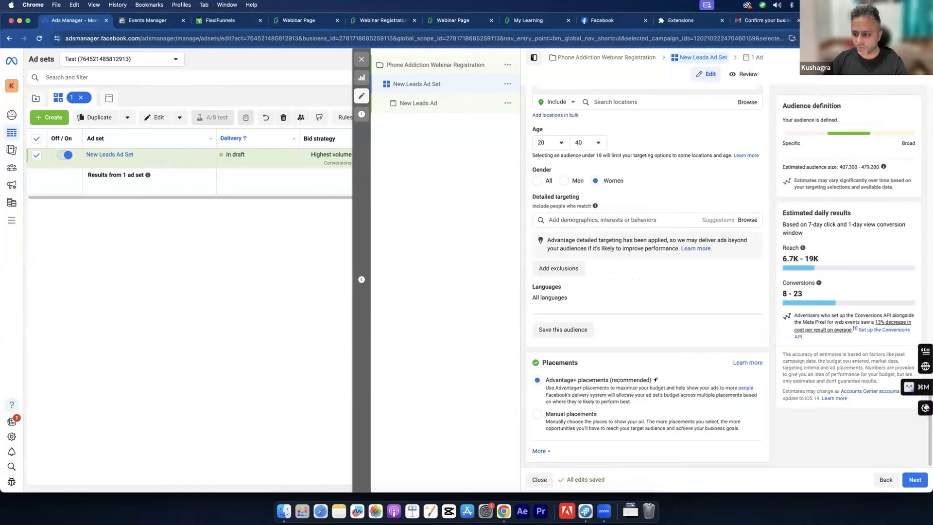
Step: In Budget & schedule, change the start time to 02:00 PM on Apr 28, 2024
drag(928, 434, 926, 194)
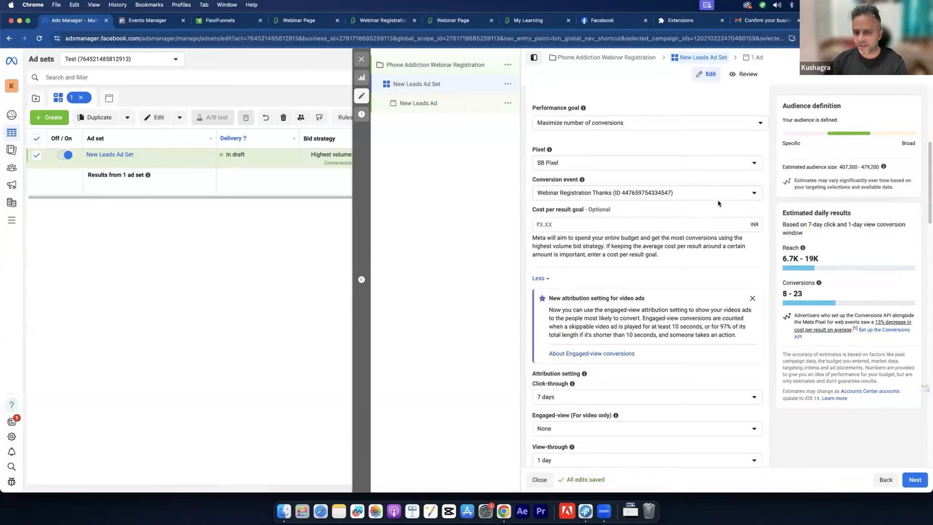
drag(928, 195, 927, 279)
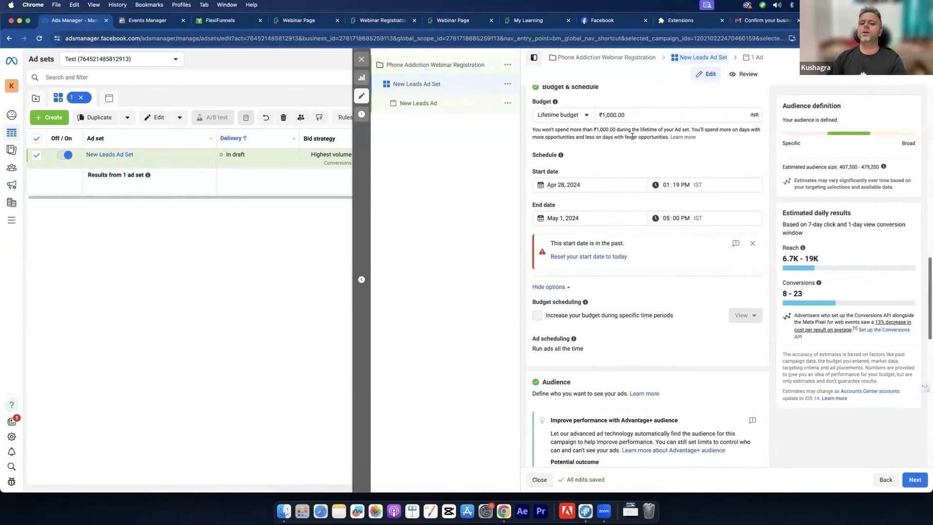
click(674, 185)
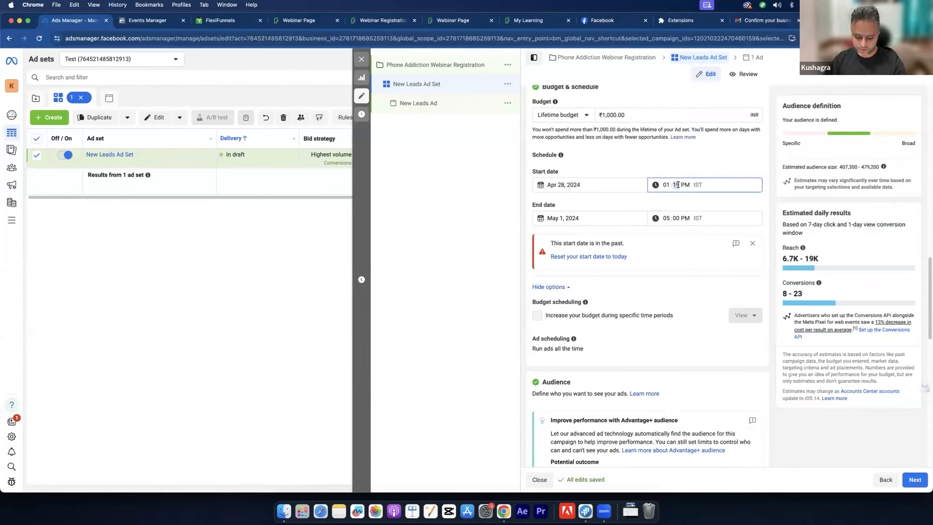
click(664, 185)
text(2)
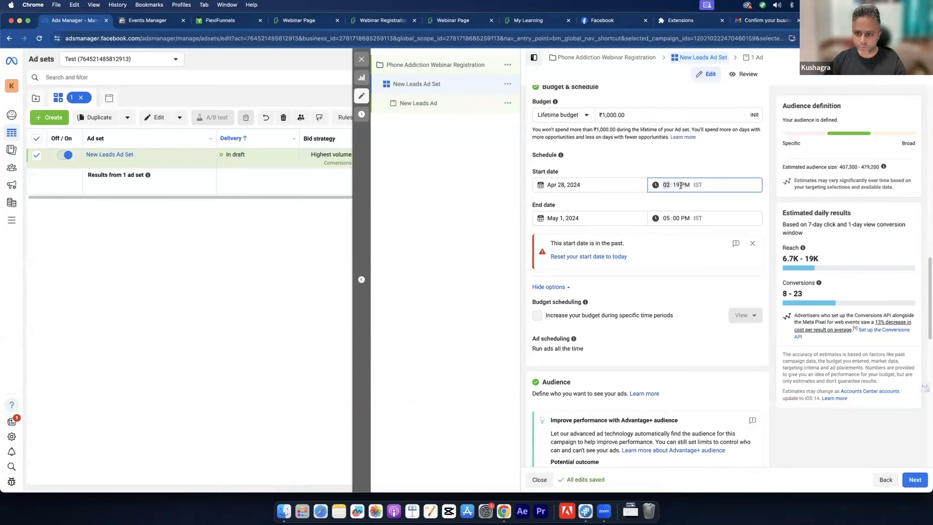
click(676, 185)
text(00)
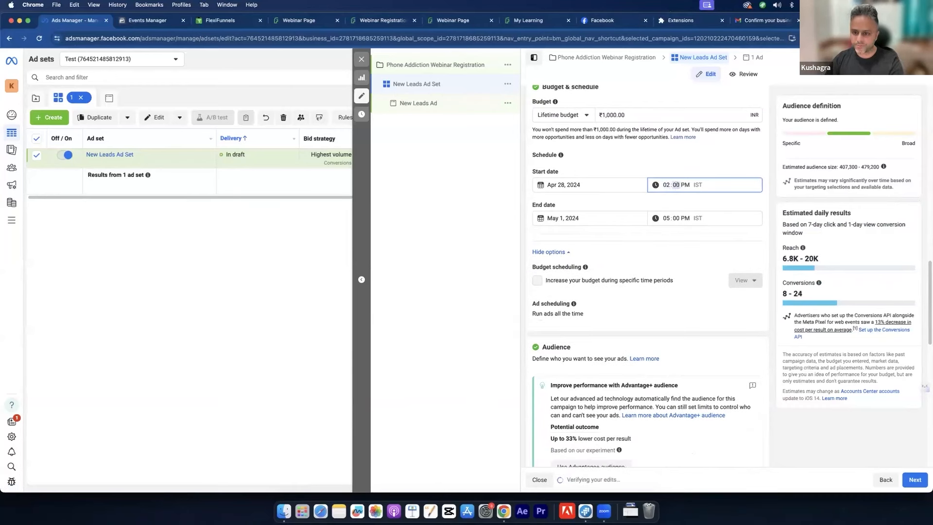
click(676, 175)
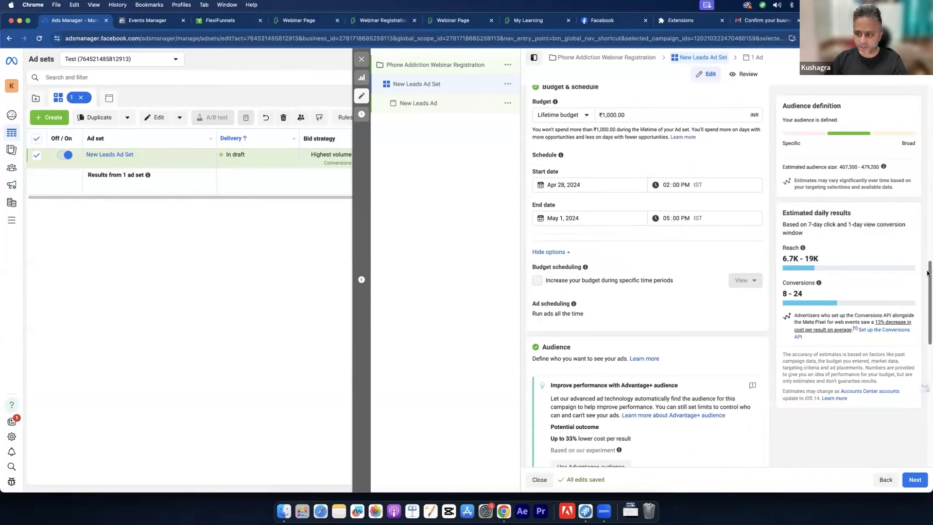
drag(927, 273, 927, 277)
drag(927, 278, 927, 334)
scroll(637, 160, up, 1)
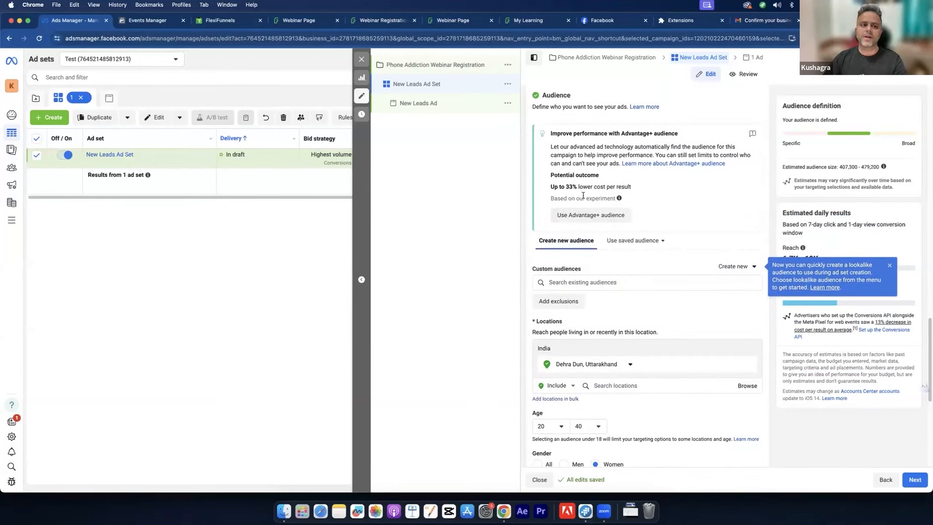
click(537, 22)
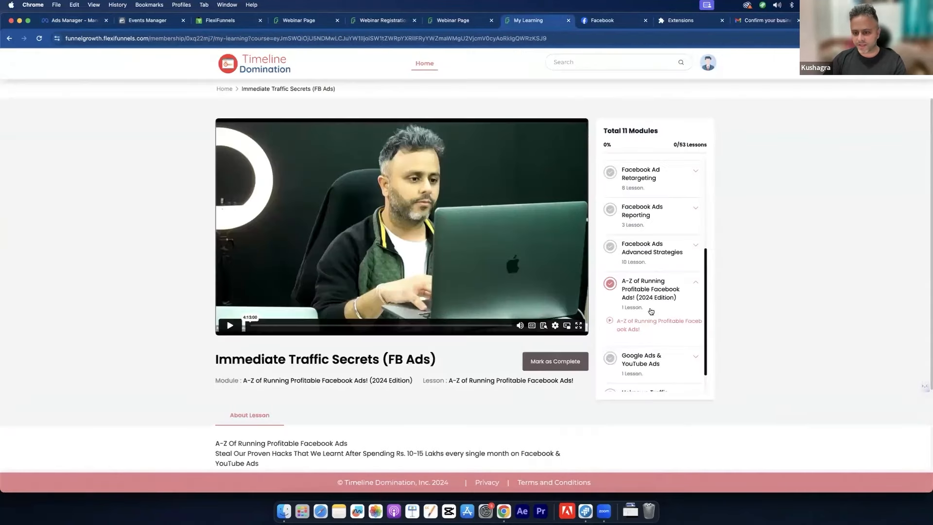
click(82, 22)
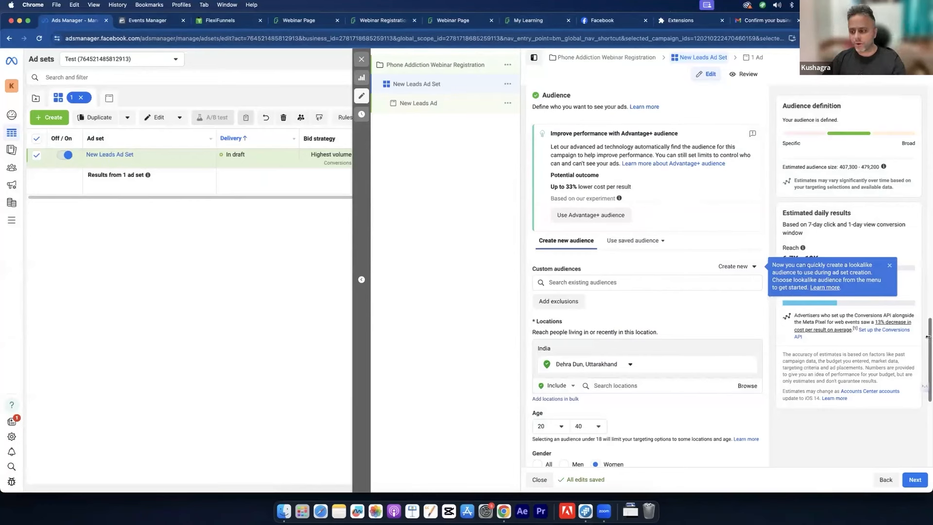
drag(927, 338, 926, 407)
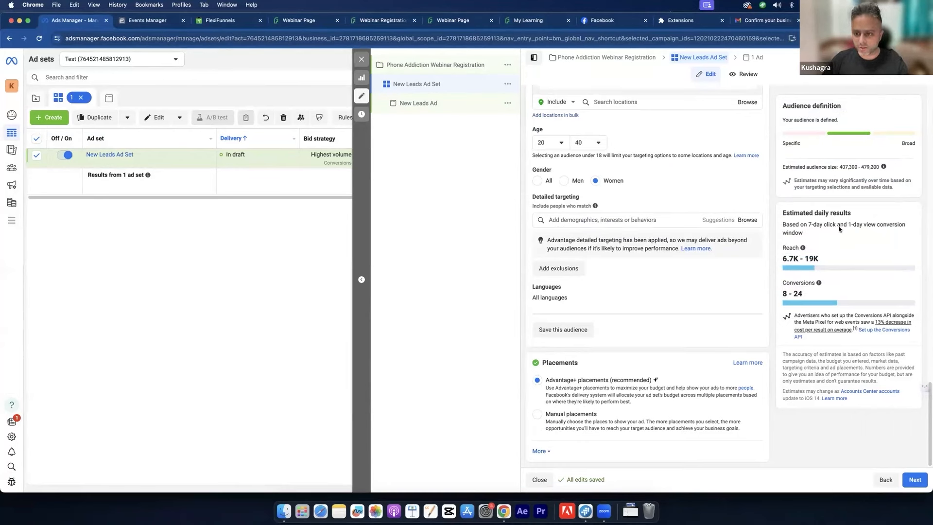
Step: Add Parents (up to 12 months) and Parents with toddlers (01-02 years) to detailed targeting
click(608, 219)
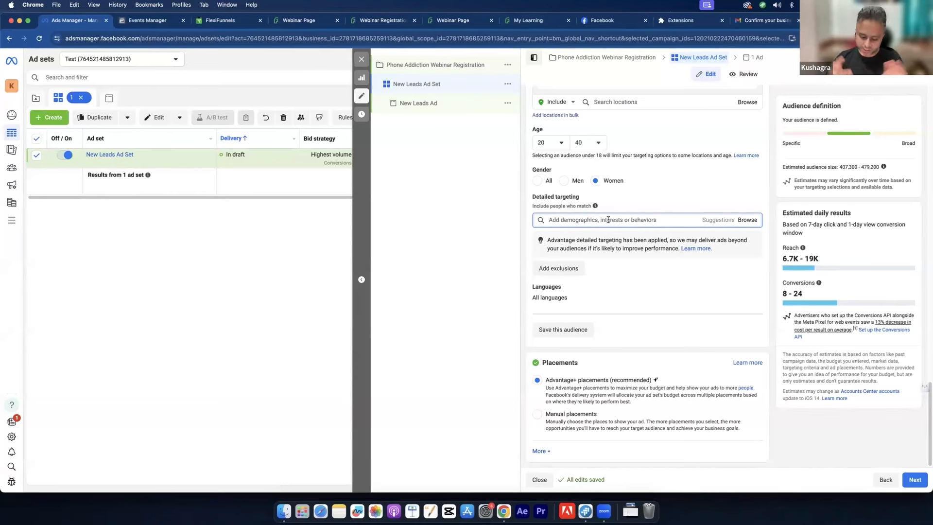
text(parents)
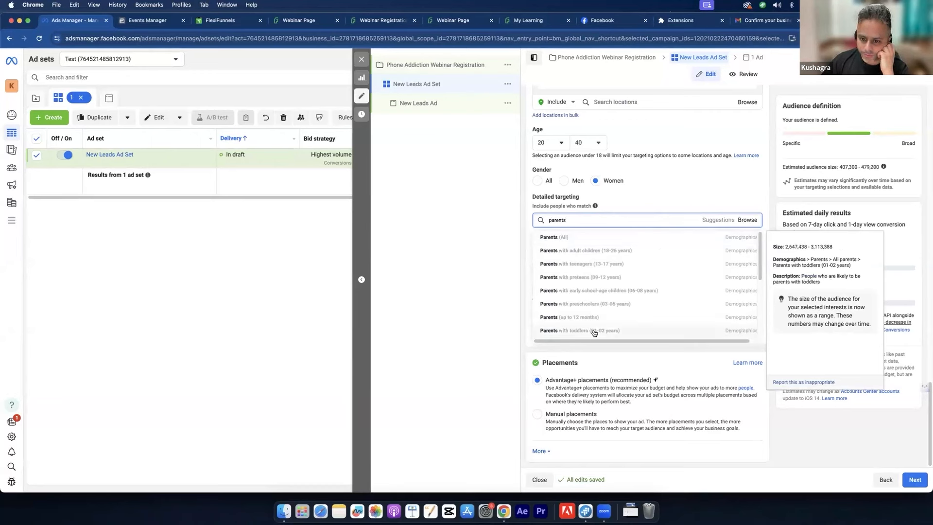
click(583, 316)
click(583, 255)
text(parent)
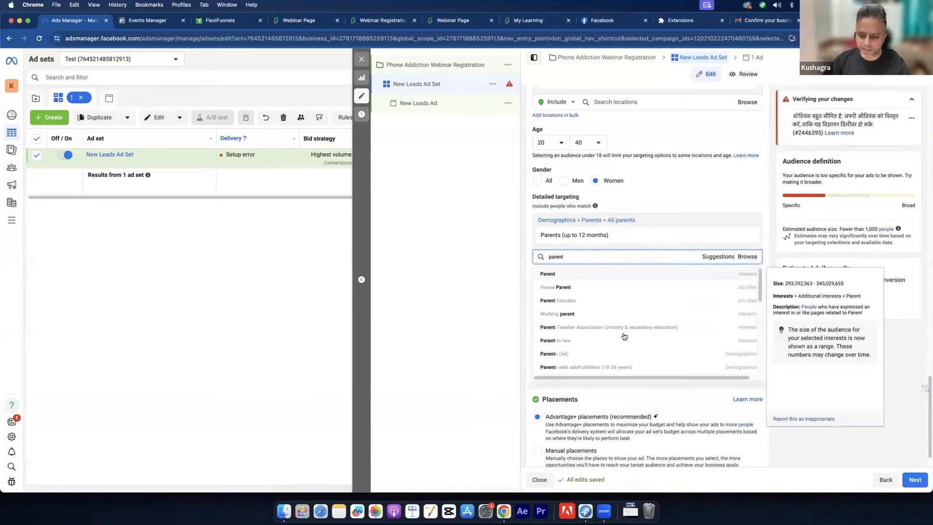
scroll(622, 335, down, 5)
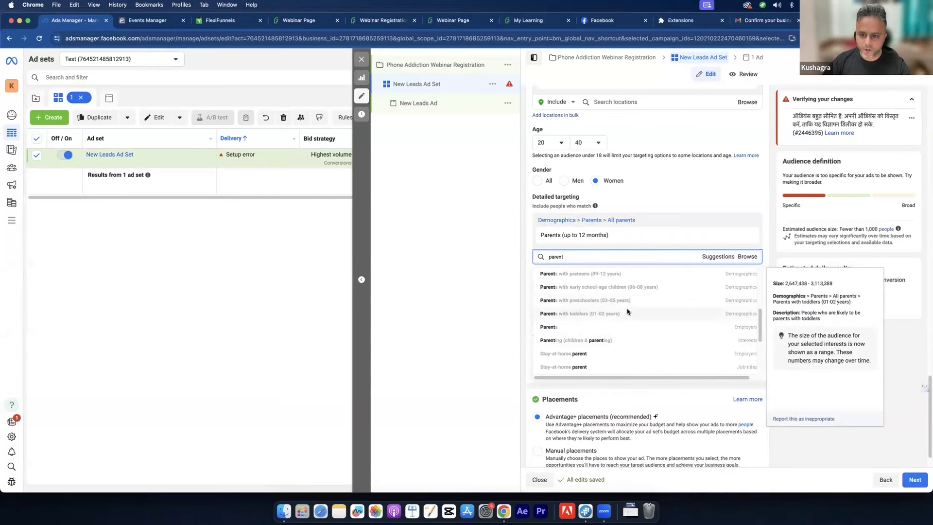
click(628, 312)
Step: Add Parents with preschoolers (03-05 years) and with early school-age children (06-08 years)
text(parent)
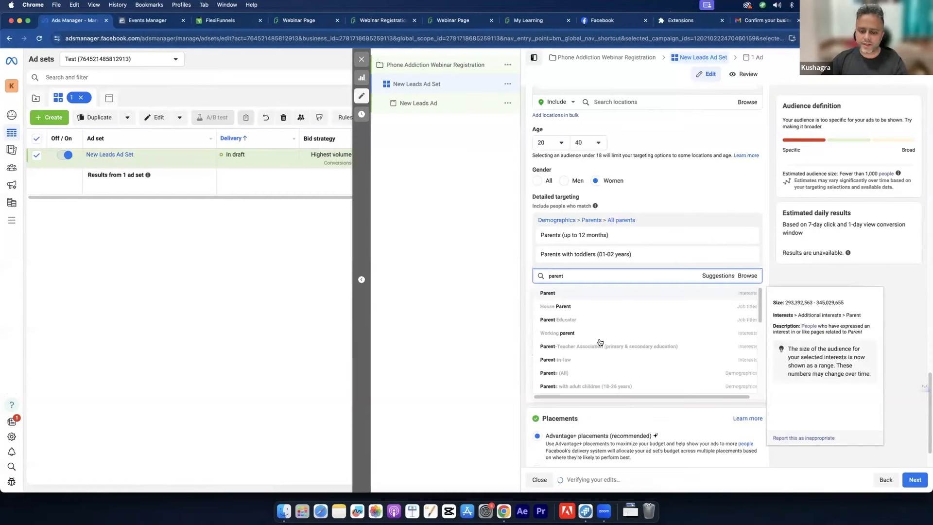
scroll(602, 342, down, 5)
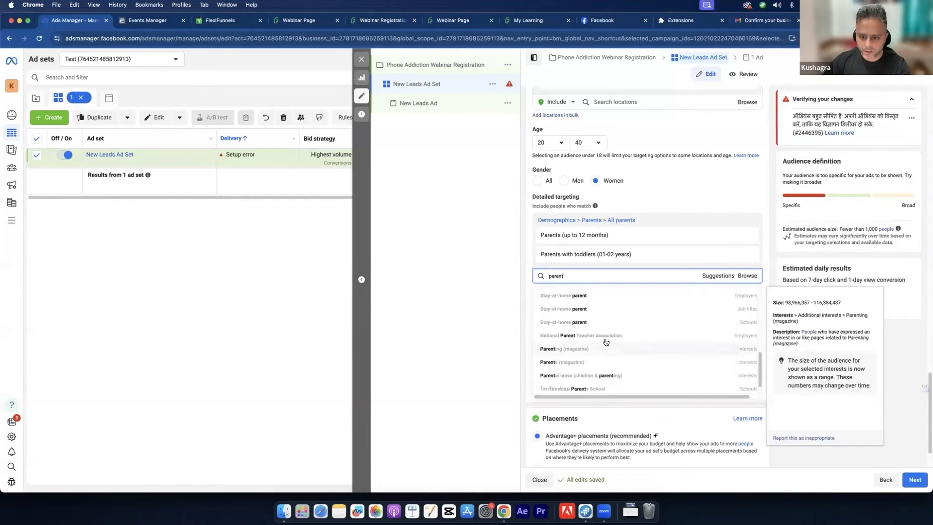
scroll(606, 342, up, 1)
scroll(607, 342, up, 3)
scroll(607, 342, down, 5)
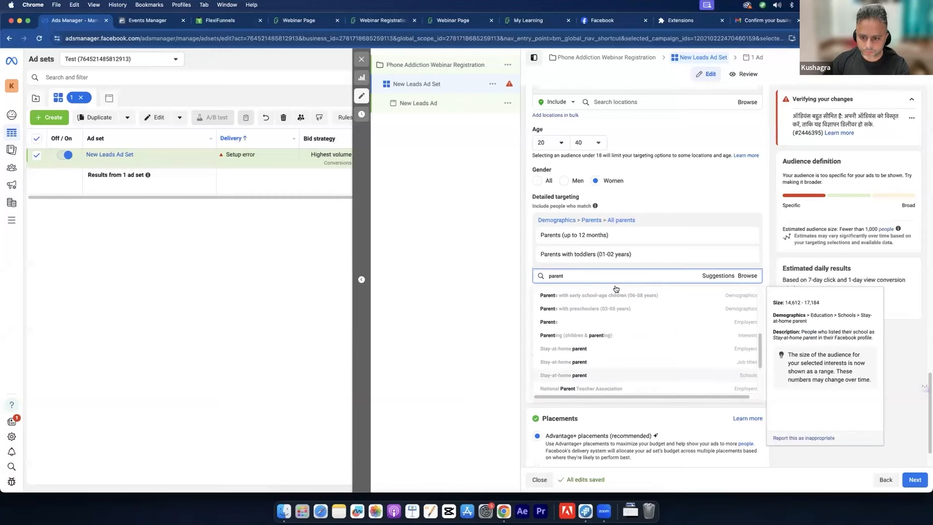
scroll(642, 340, up, 5)
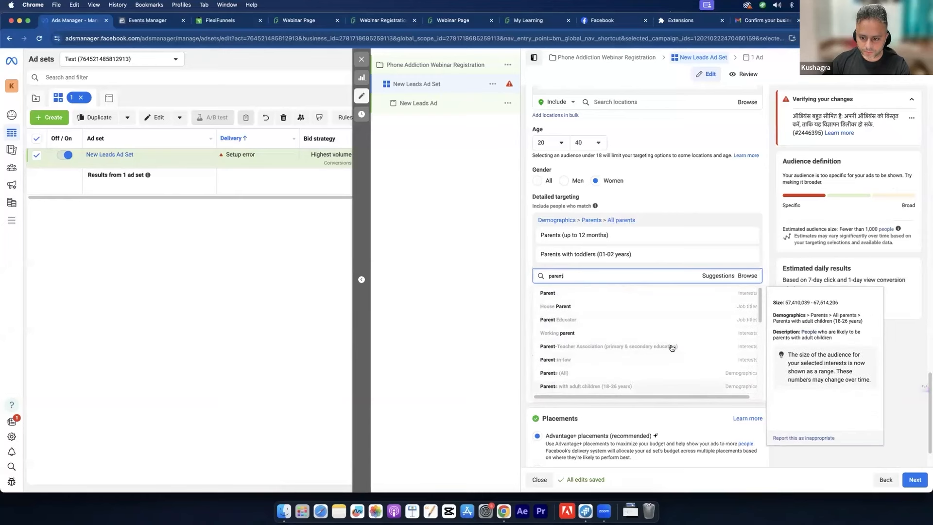
drag(761, 315, 763, 340)
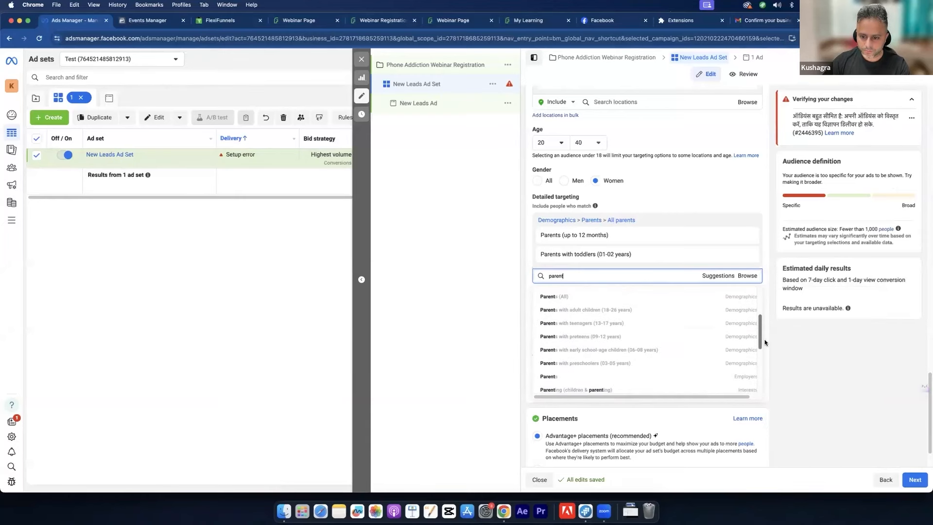
click(612, 362)
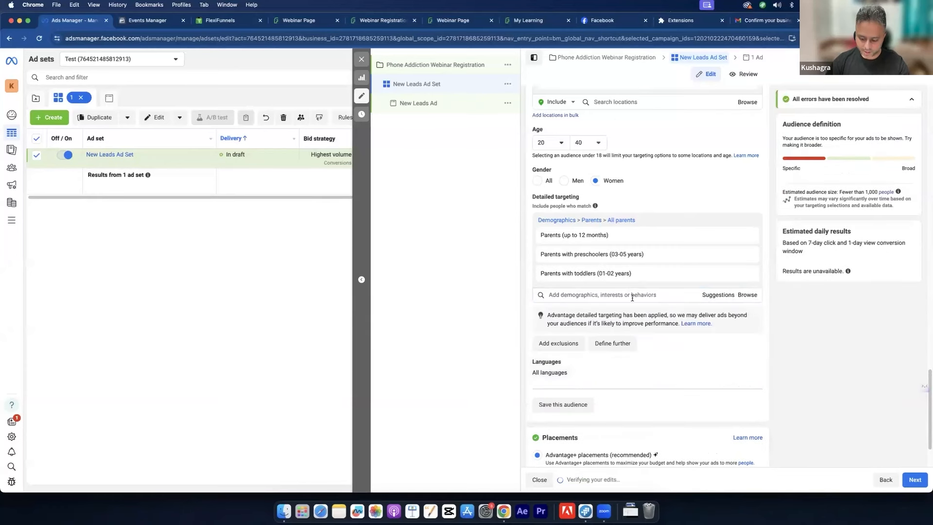
click(632, 295)
text(parent)
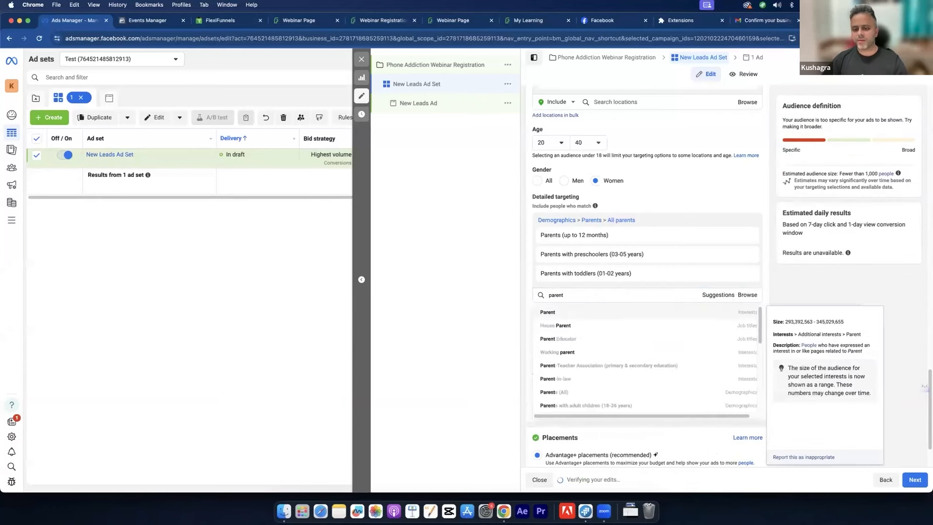
drag(761, 330, 767, 362)
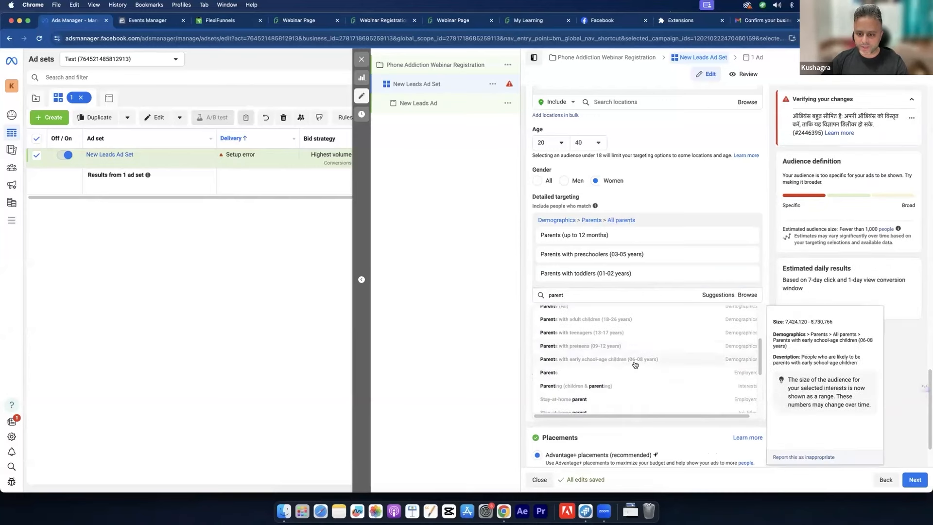
click(634, 364)
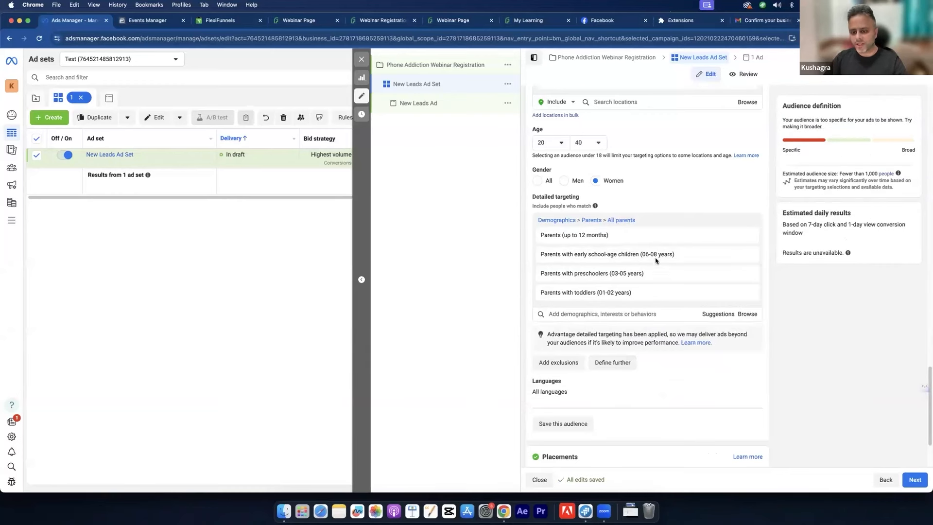
mouse_move(614, 249)
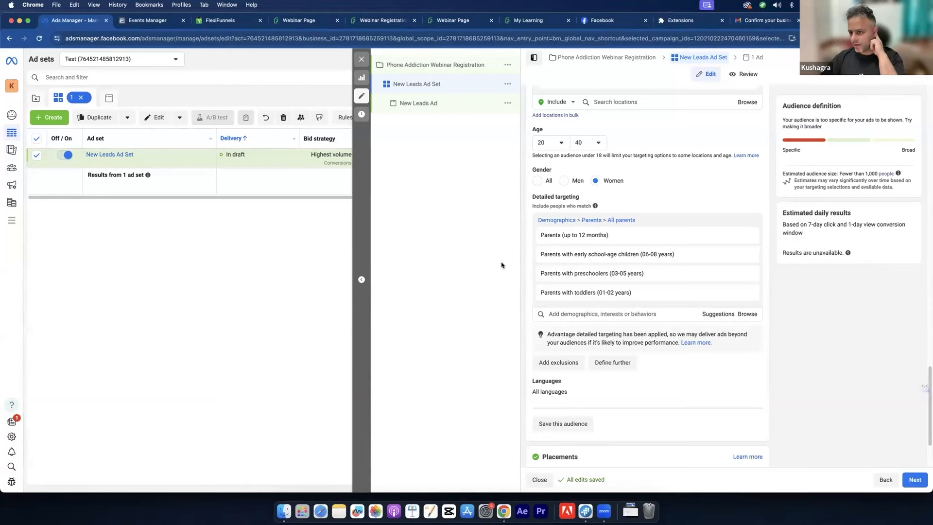
mouse_move(571, 242)
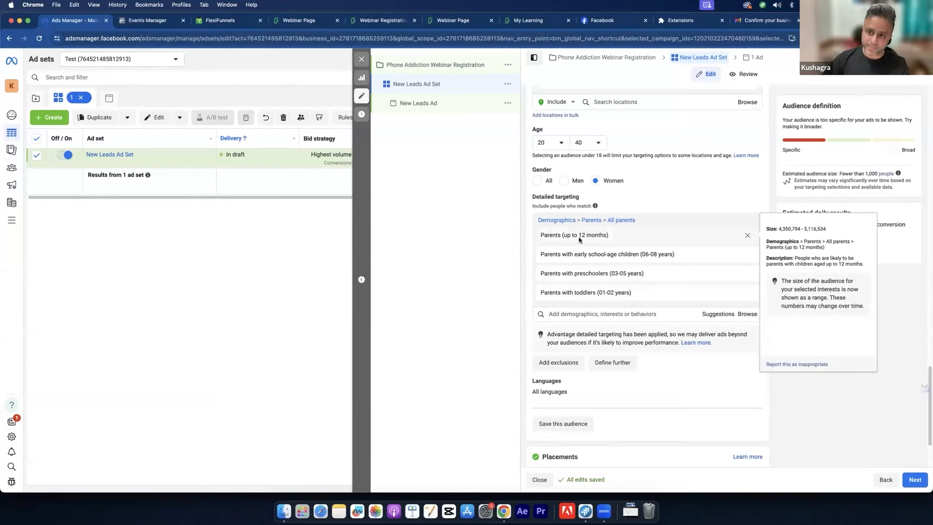
mouse_move(657, 257)
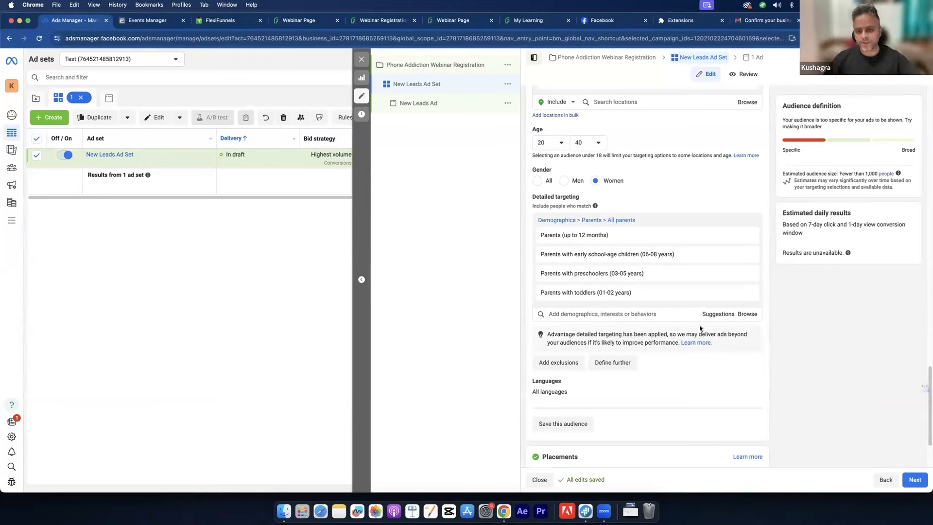
mouse_move(583, 232)
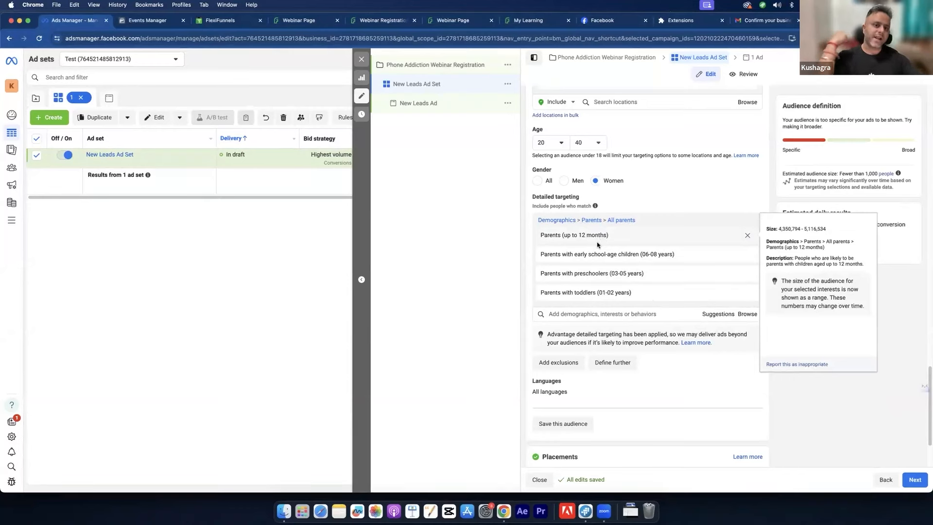
Step: Review the registration page's yellow headline and purple banner text, then return to the project overview
click(388, 19)
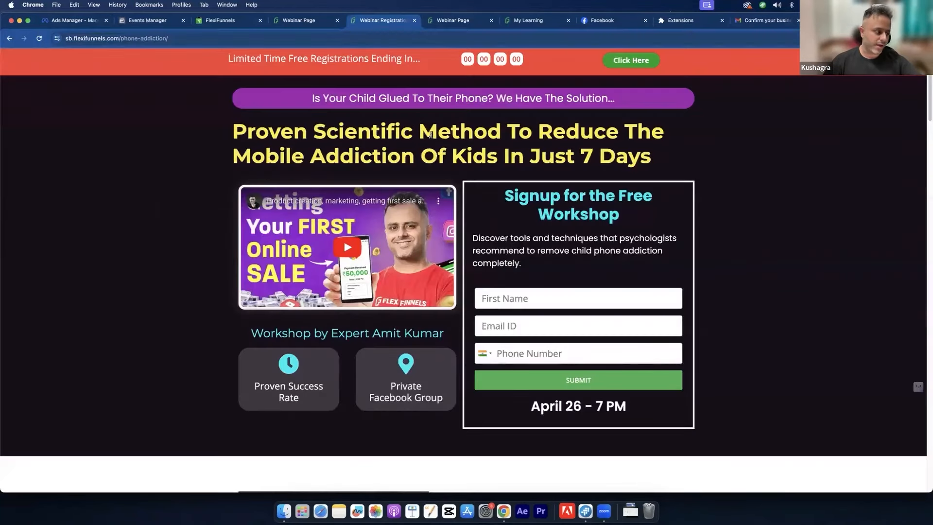
drag(437, 130, 457, 167)
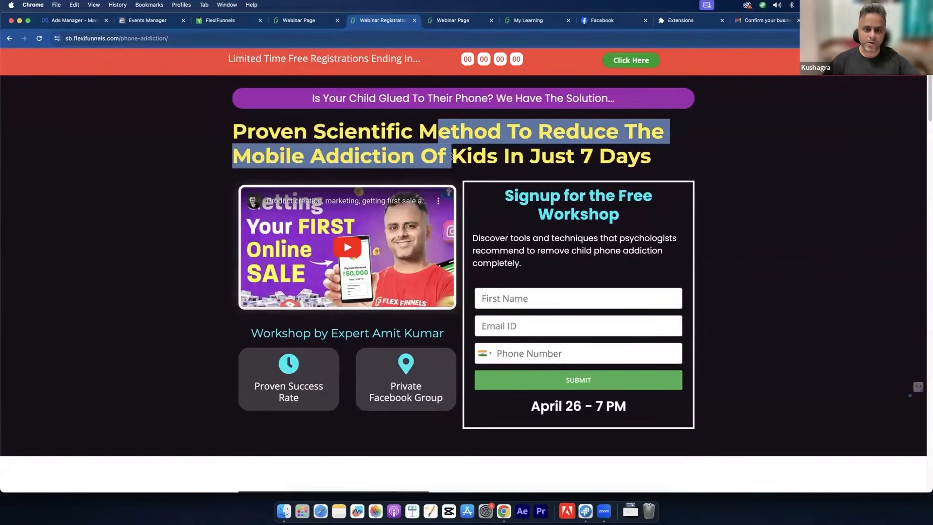
click(374, 83)
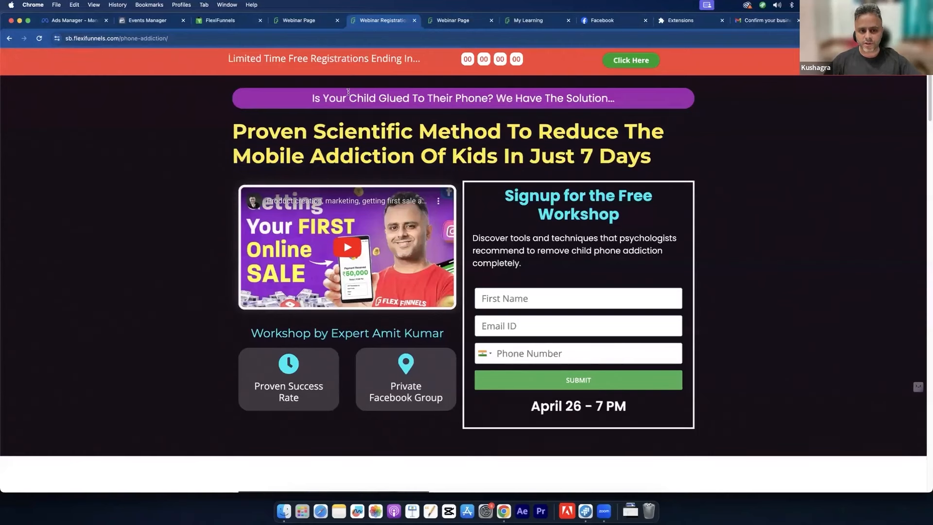
drag(348, 91, 369, 98)
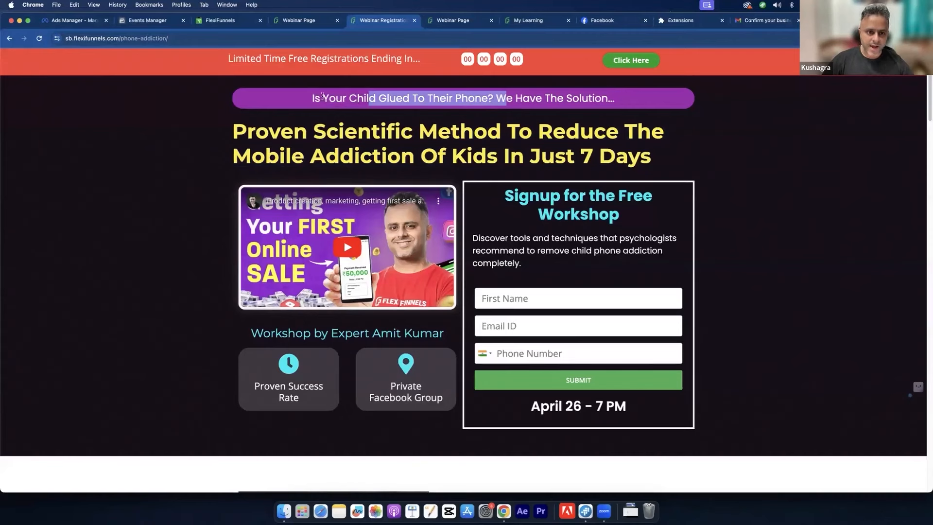
drag(322, 98, 422, 120)
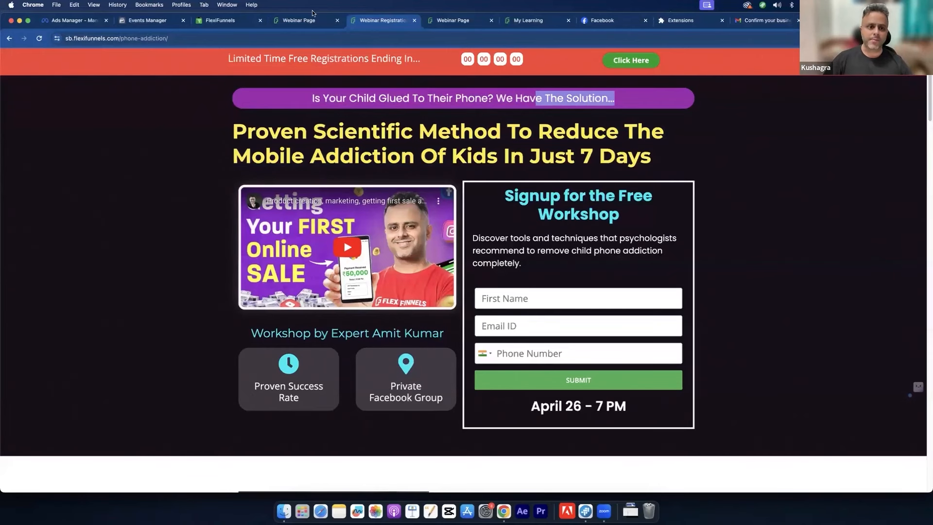
click(221, 21)
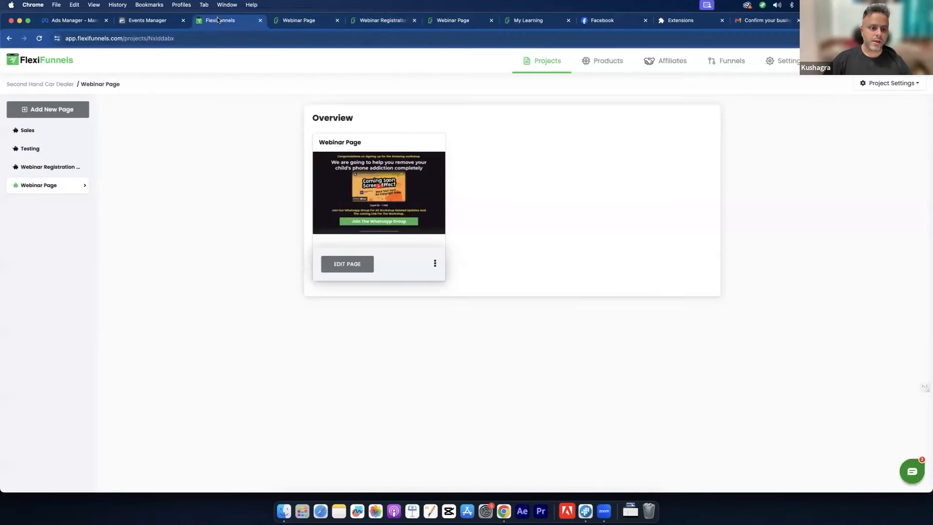
Step: Clone the Webinar Registration Page via its three-dot menu and open it with EDIT PAGE
click(51, 166)
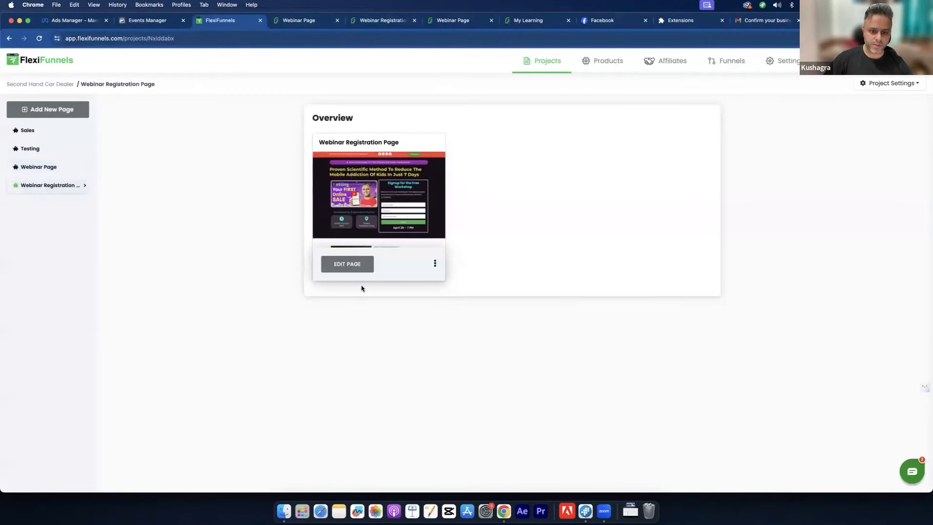
click(435, 264)
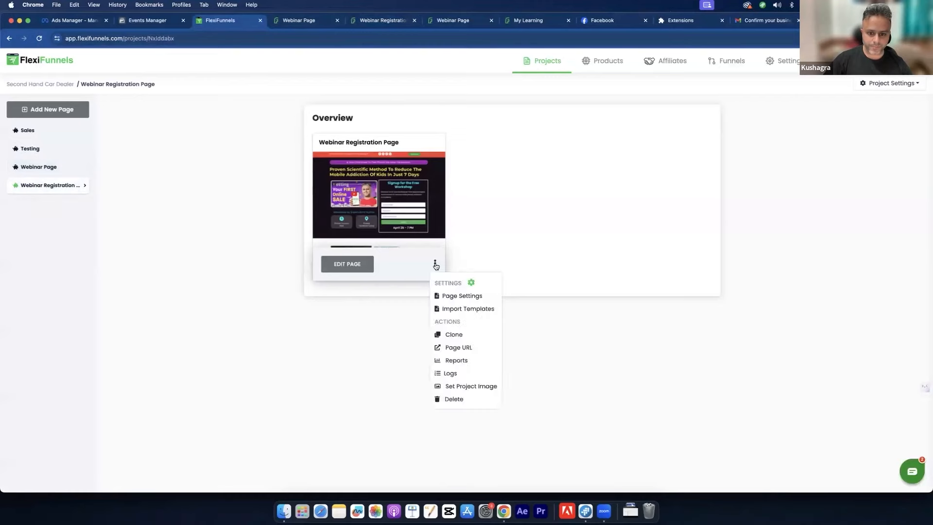
click(452, 335)
click(506, 302)
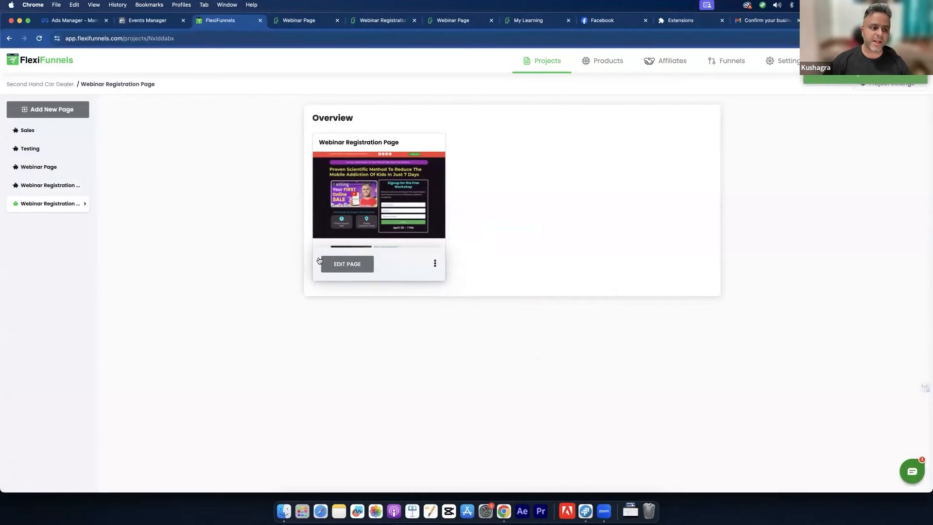
click(324, 262)
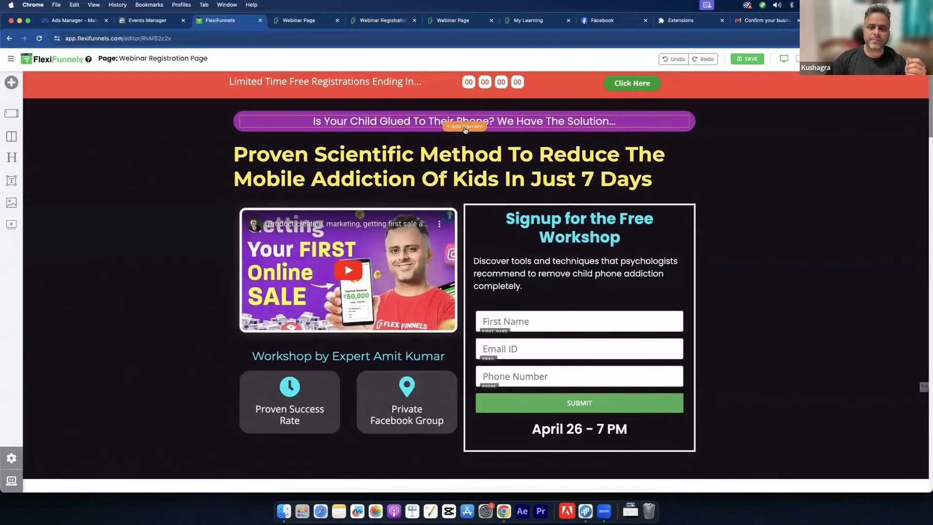
Step: Duplicate the purple banner's text line, undoing an accidental deletion first
click(464, 127)
click(657, 120)
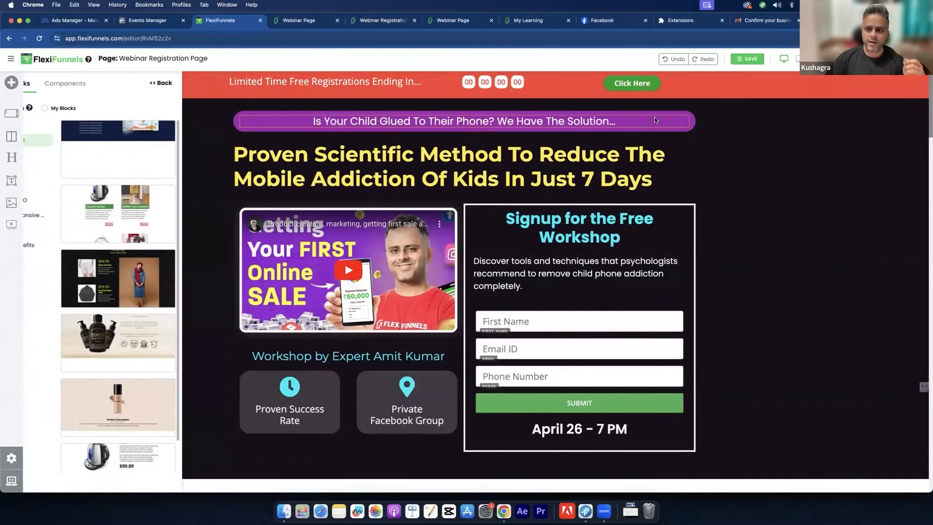
click(669, 115)
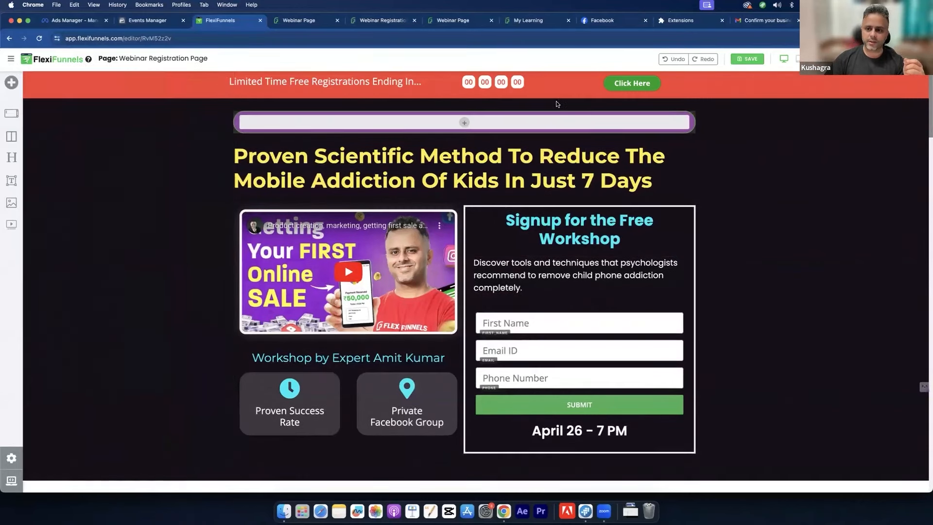
click(674, 59)
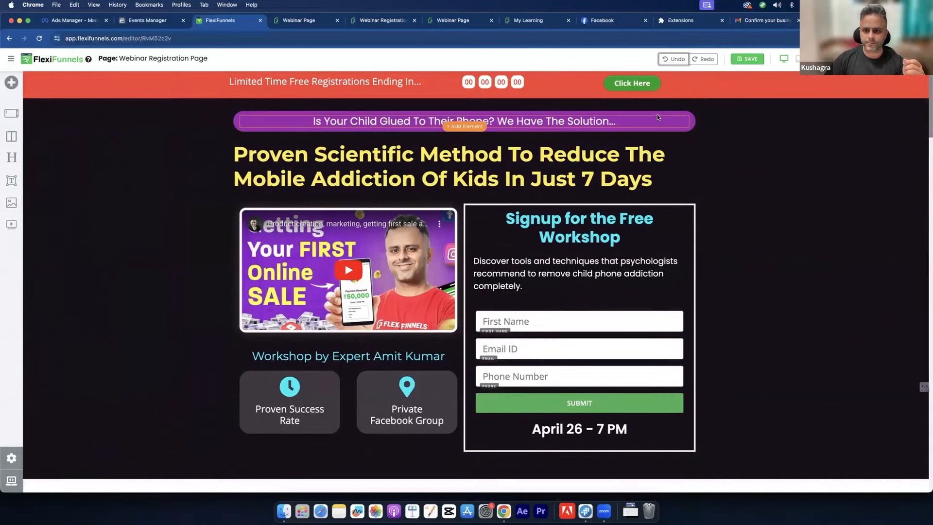
click(661, 112)
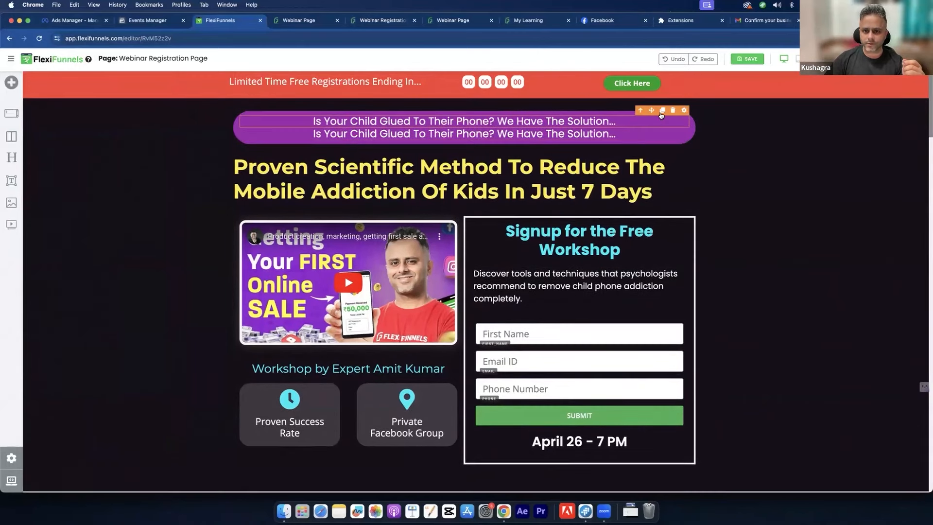
Step: Replace the first banner line with 'For Parents Whose Kid Is Under 12 Months Age...' and bold it
triple_click(605, 121)
text(F)
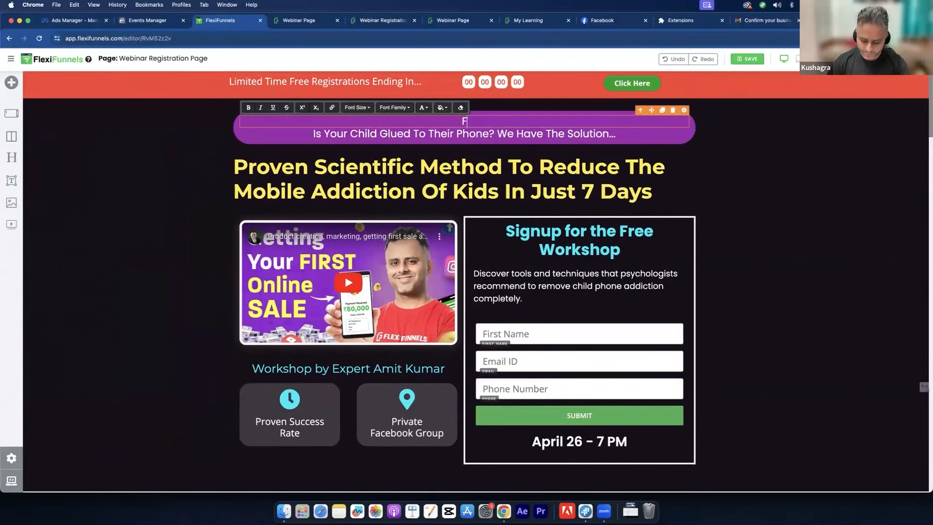
text(or Parents)
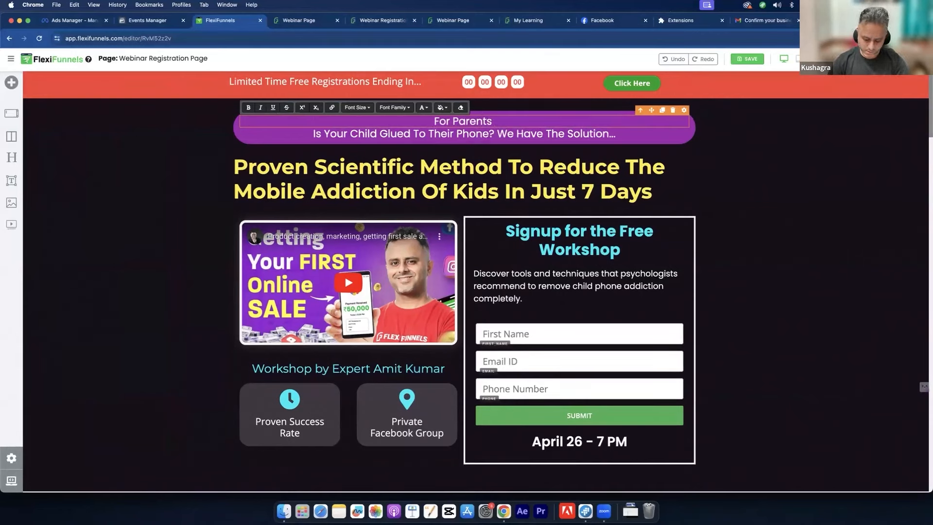
text( Whose)
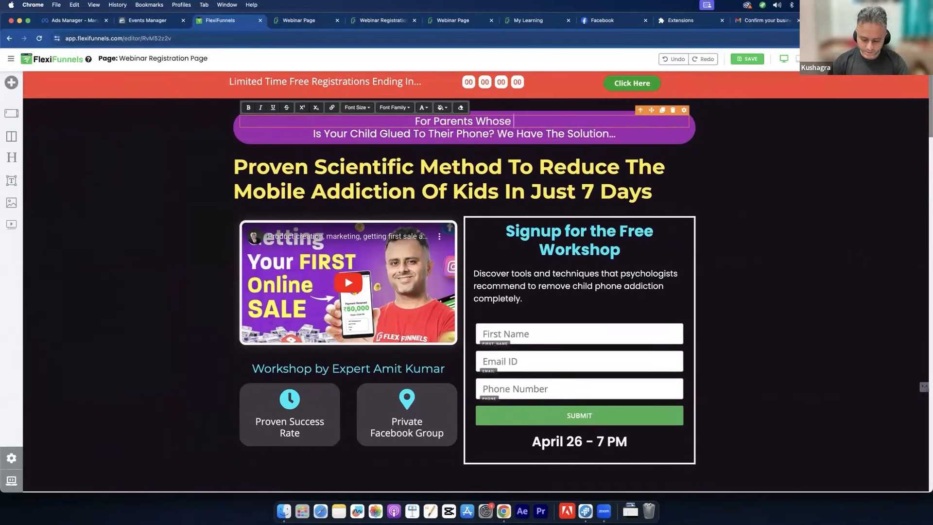
text( Kid Usin)
key(BackSpace)
key(BackSpace)
key(BackSpace)
key(BackSpace)
text(Is Under)
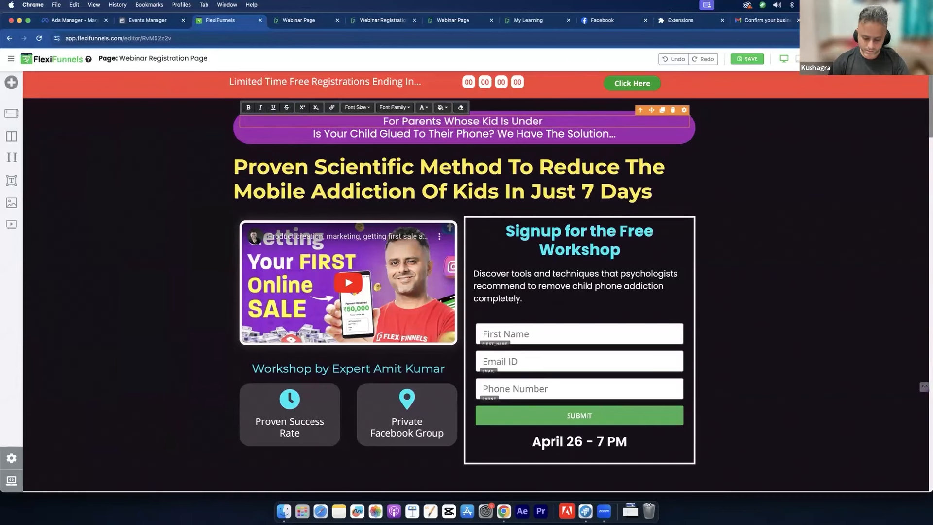
text( 12 Mo)
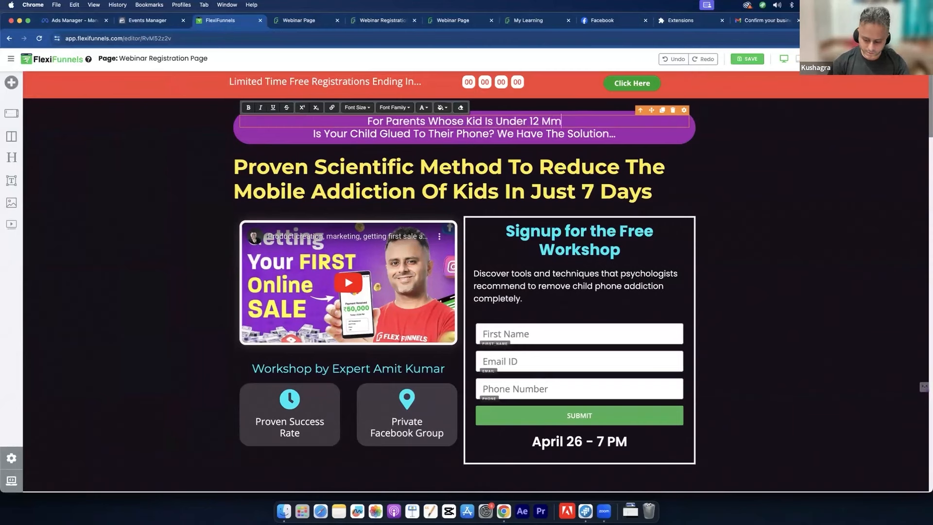
text(nths A)
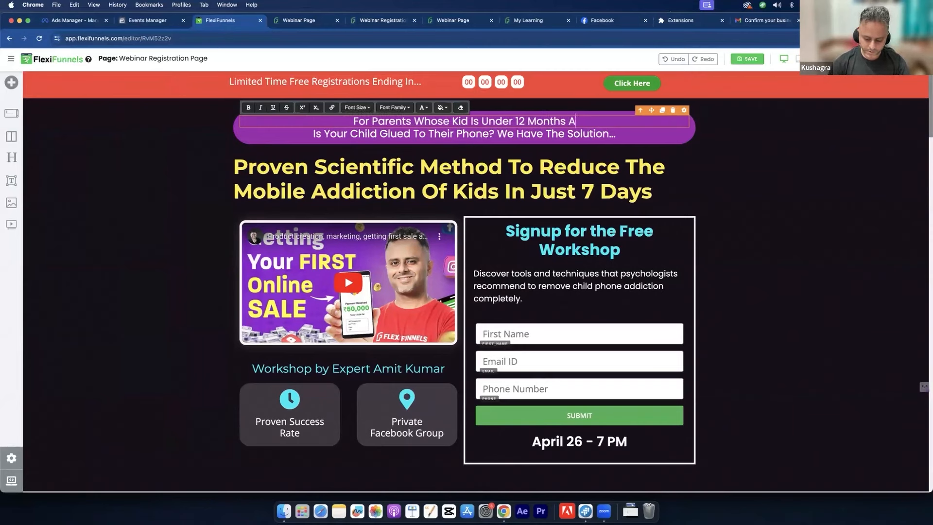
text(ge...)
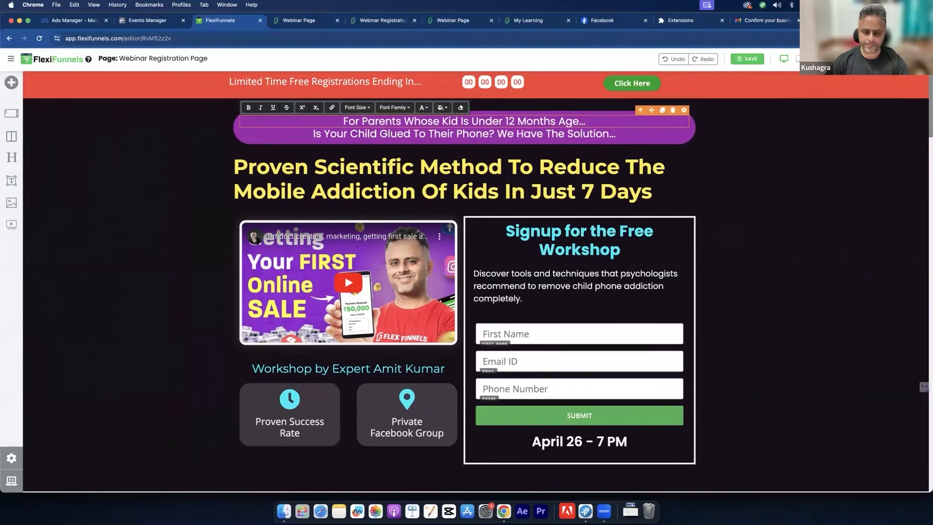
click(717, 150)
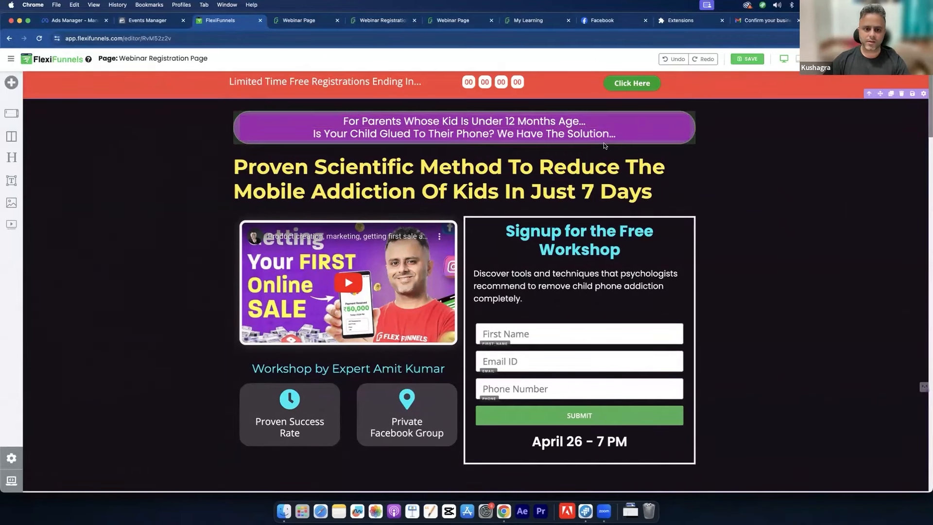
triple_click(585, 119)
key(super+b)
click(750, 202)
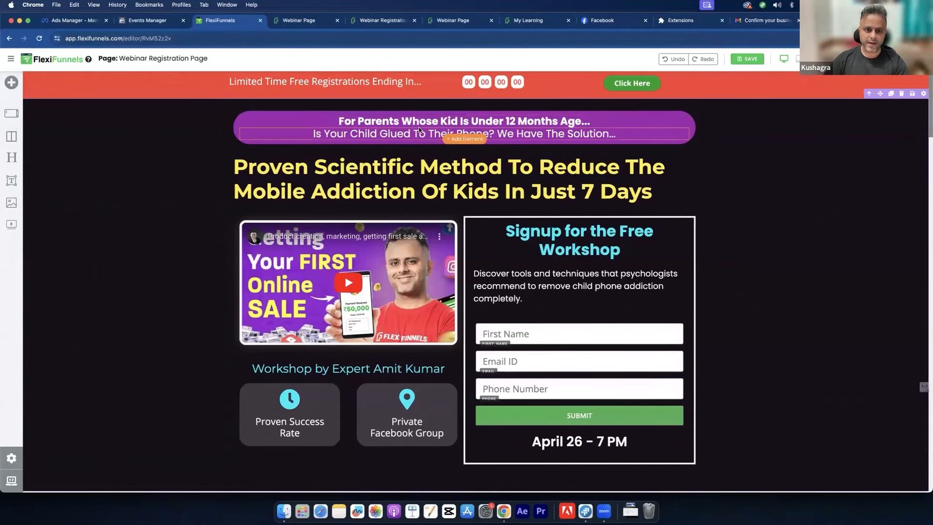
Step: Style the second banner line (Sub Headline) yellow at 28 px
triple_click(527, 135)
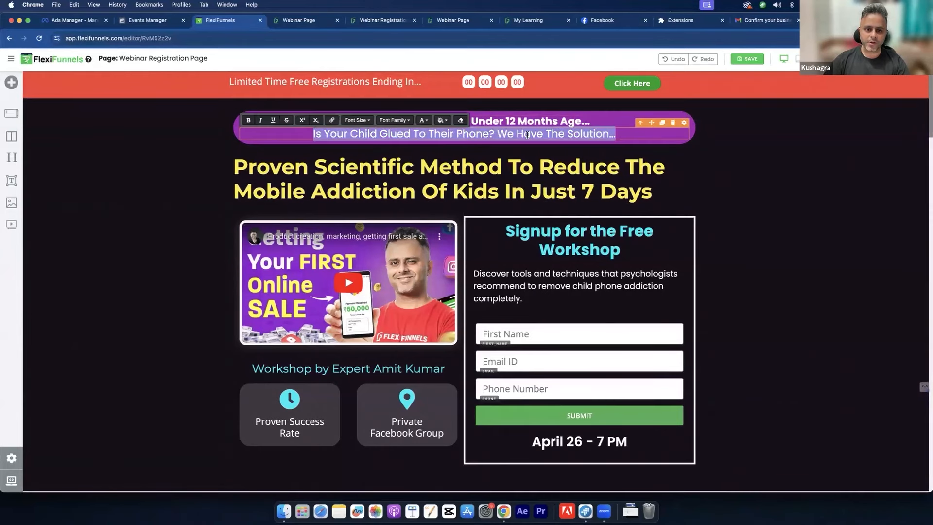
click(682, 124)
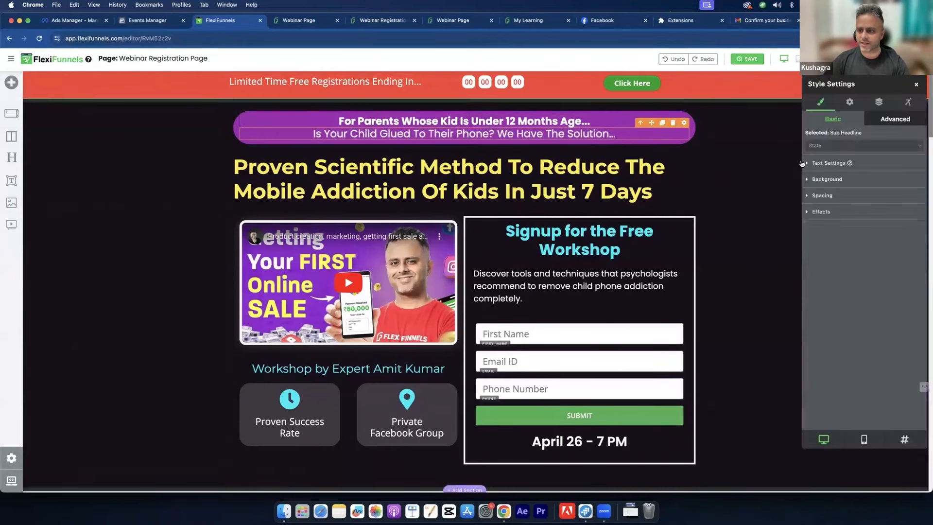
click(805, 163)
scroll(857, 254, down, 5)
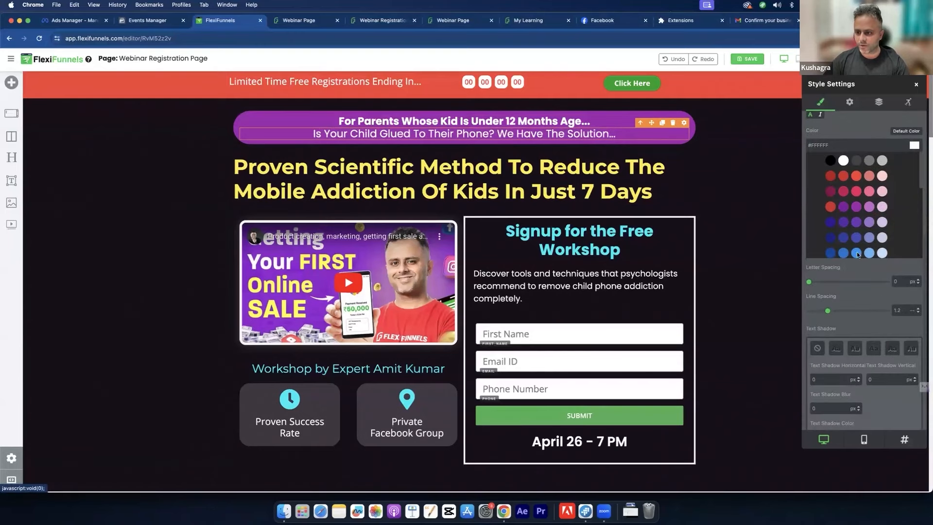
scroll(860, 197, down, 4)
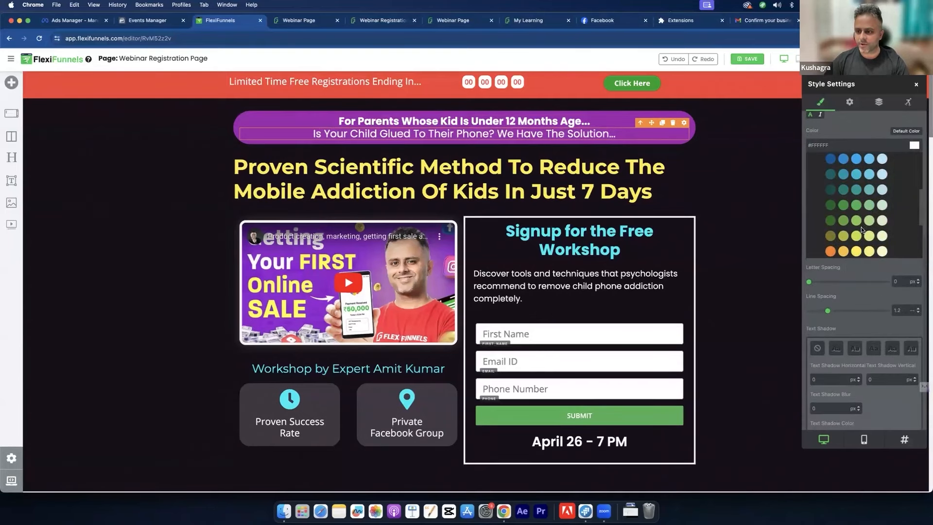
click(857, 252)
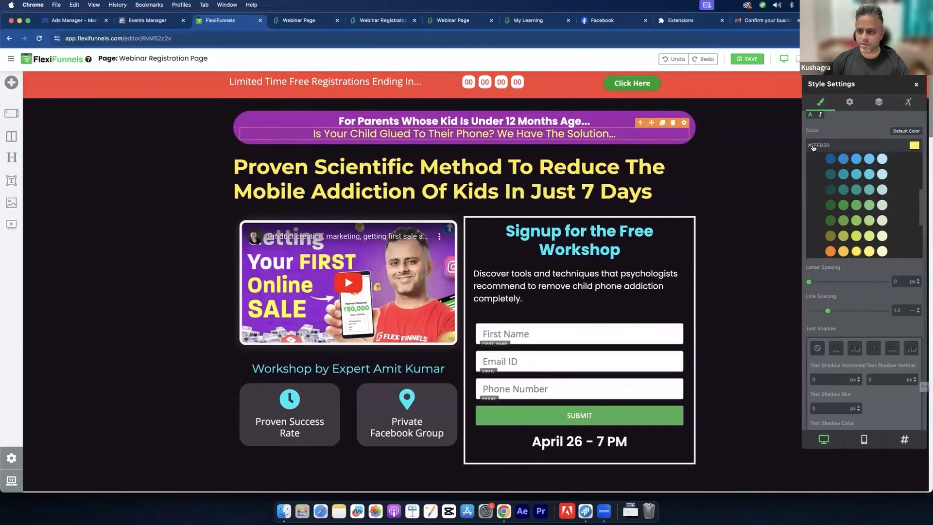
scroll(826, 243, up, 5)
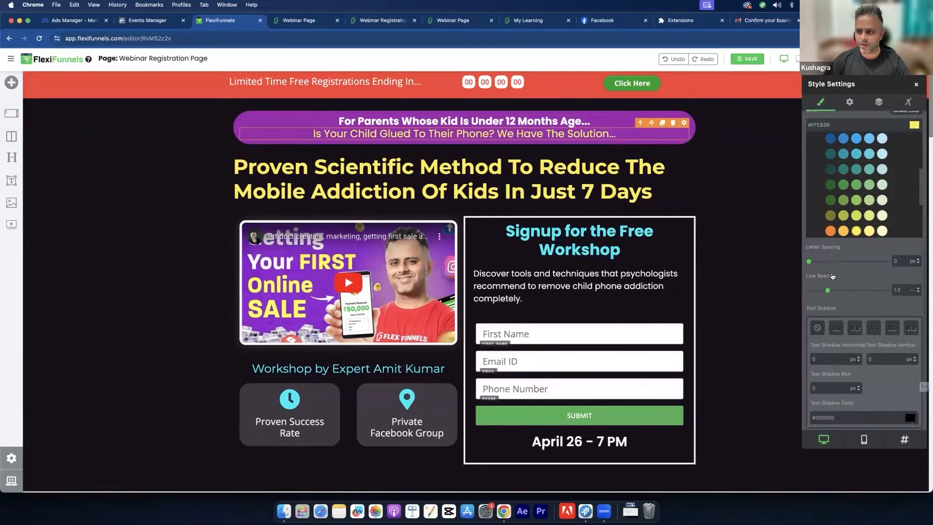
scroll(864, 204, up, 3)
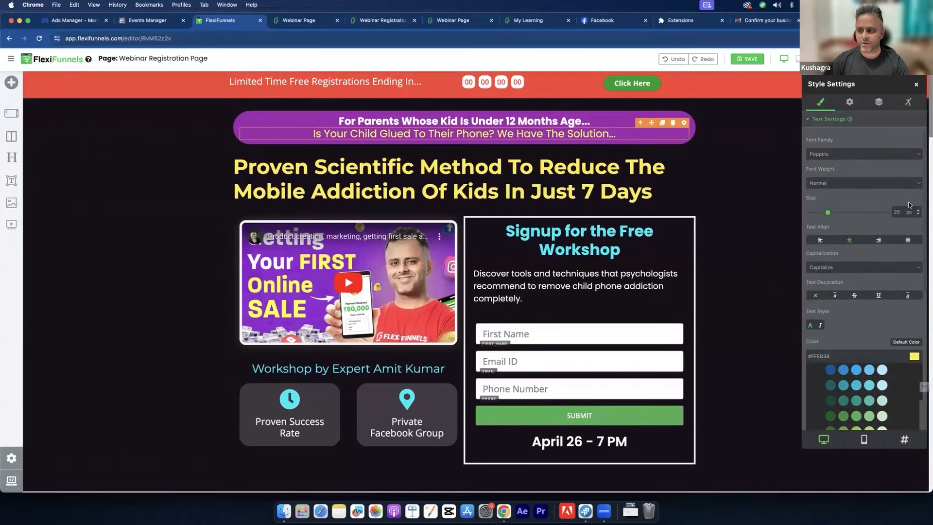
click(919, 212)
click(918, 212)
click(918, 211)
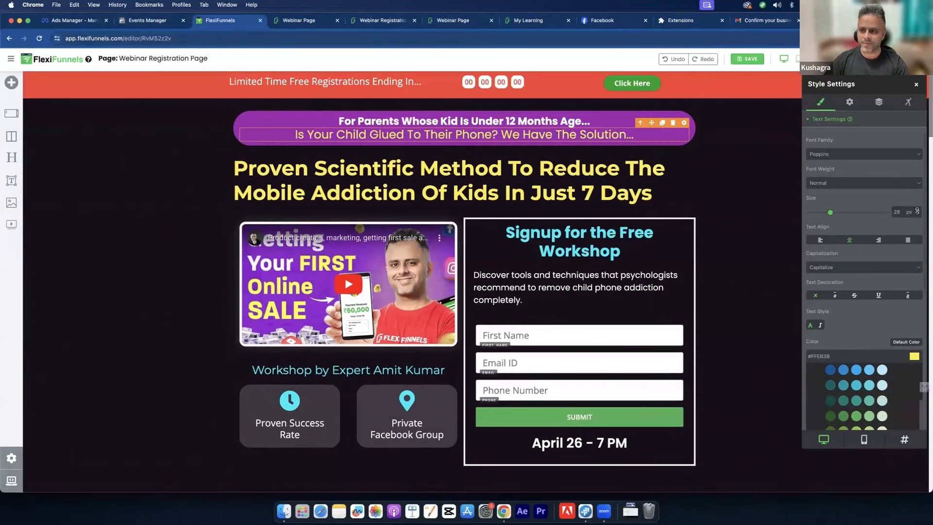
click(916, 84)
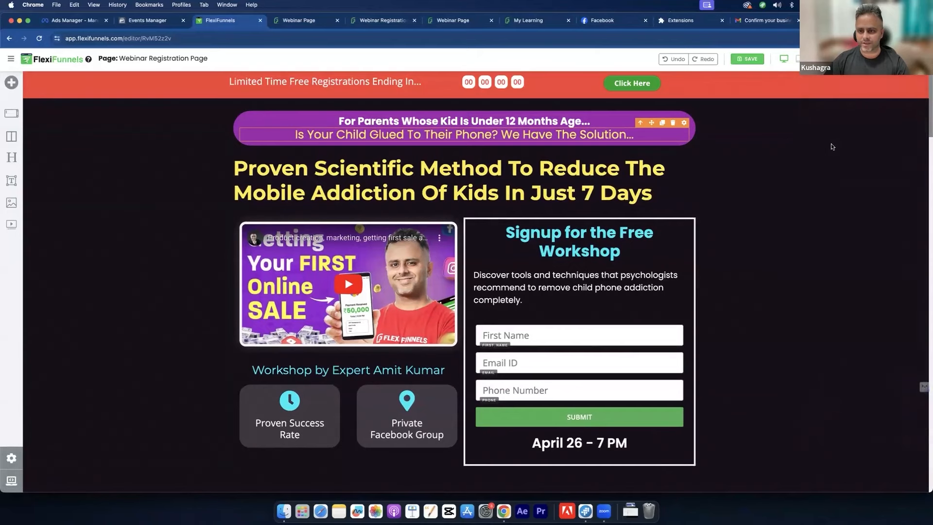
click(831, 147)
Step: Publish the updated registration page and open its live URL in a new tab
click(898, 59)
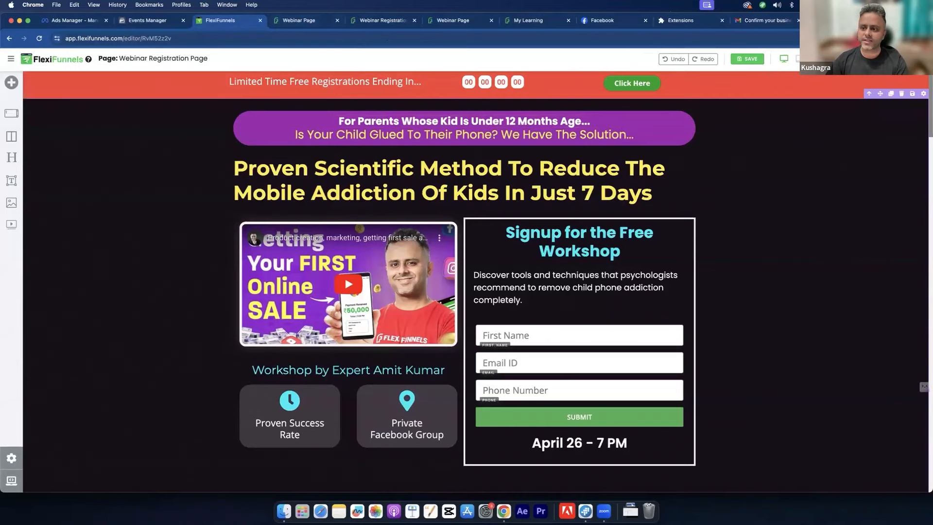
click(893, 58)
click(839, 58)
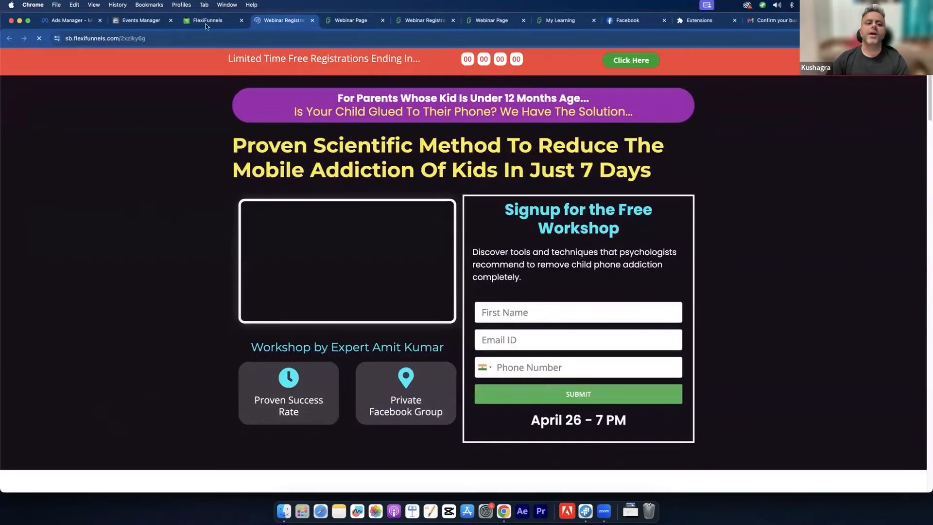
click(207, 23)
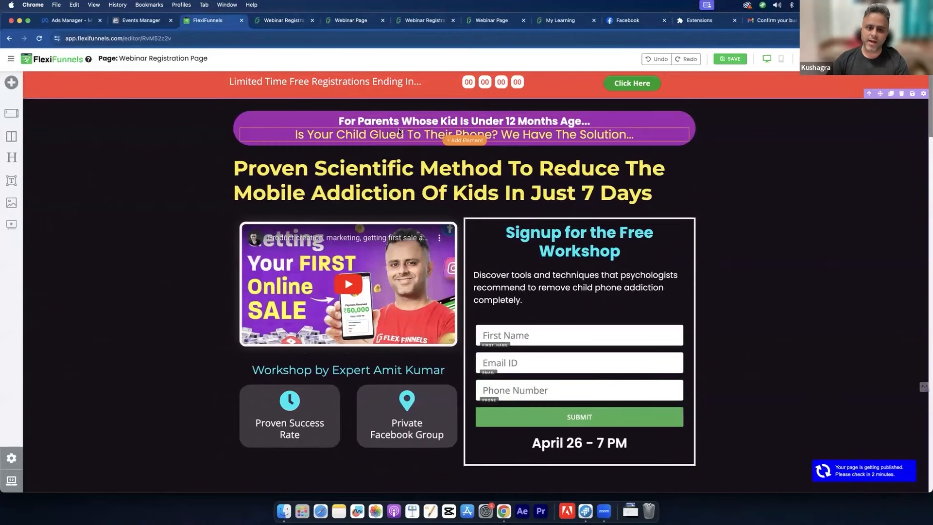
Step: Scroll through the live registration page, highlighting the Missing Family Bonds and Long-term Health Risks text
click(284, 22)
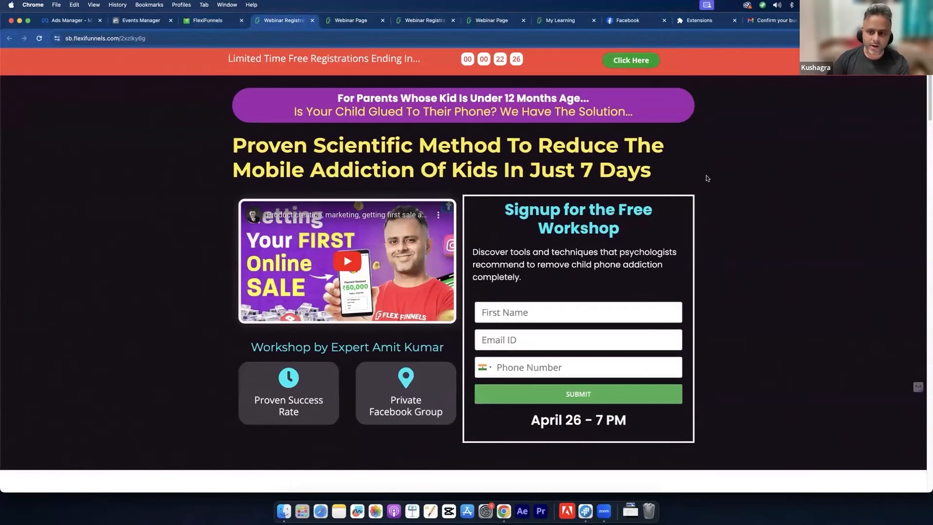
scroll(711, 181, down, 15)
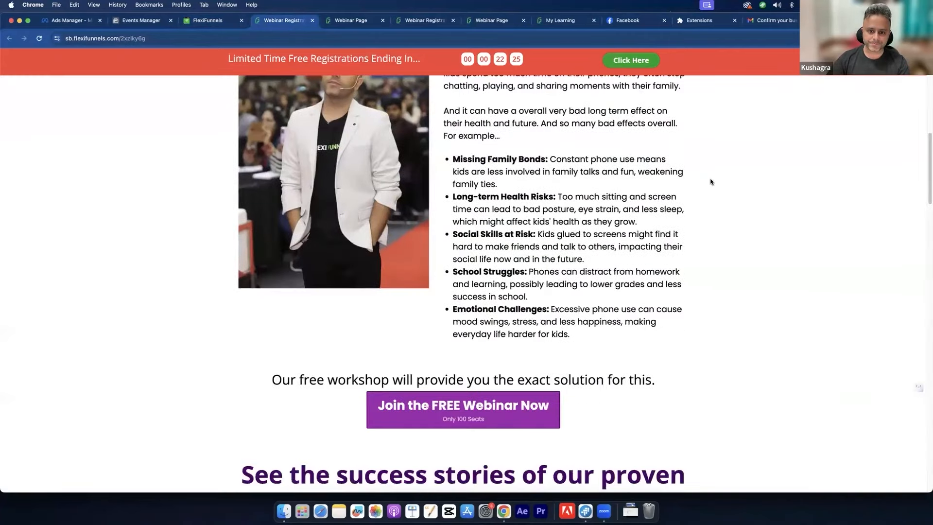
scroll(711, 182, up, 3)
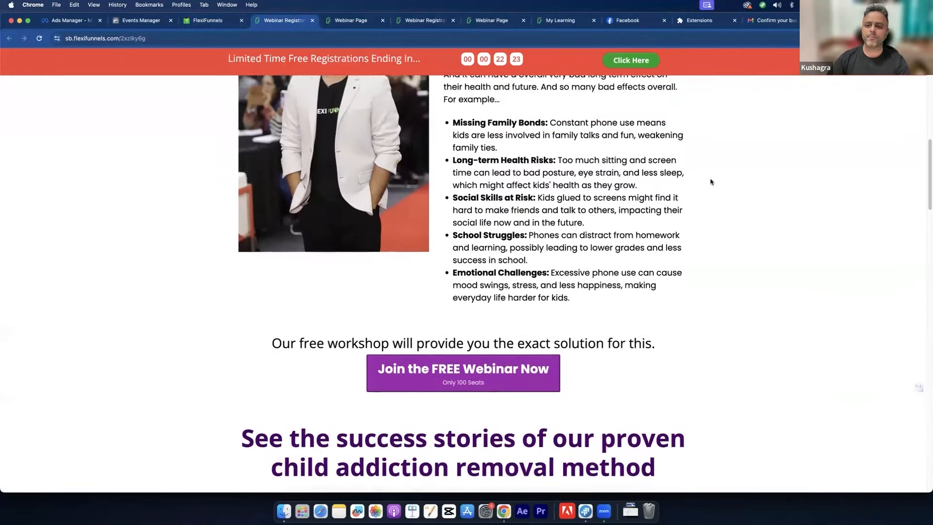
scroll(711, 181, up, 4)
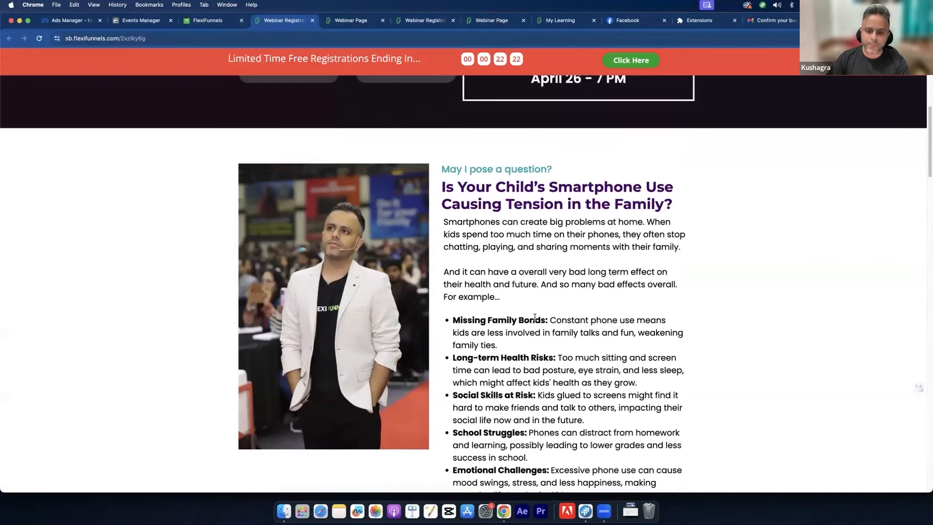
drag(537, 316, 525, 301)
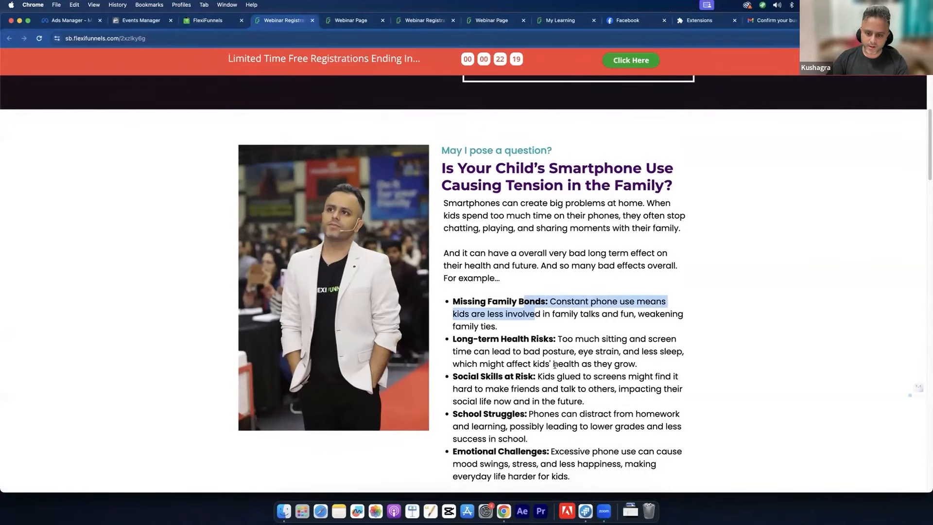
drag(555, 338, 555, 365)
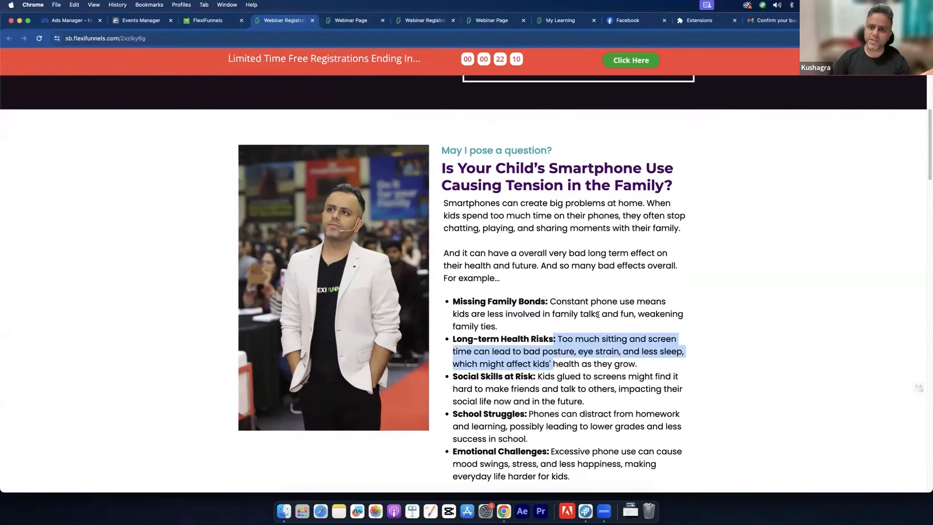
scroll(597, 315, down, 5)
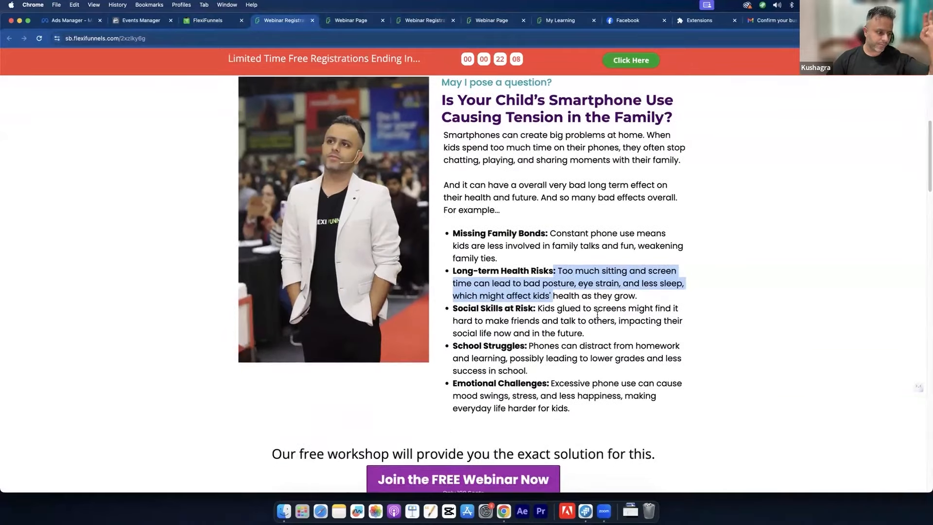
scroll(597, 314, up, 15)
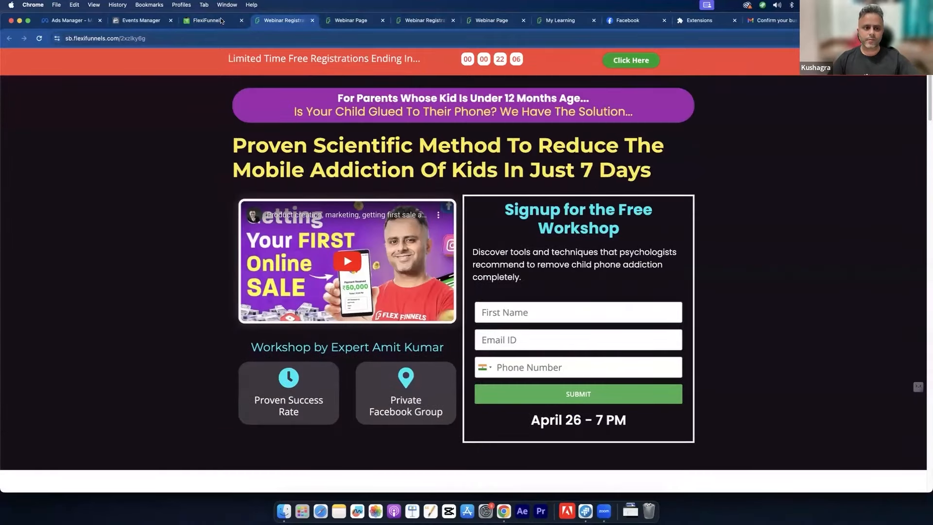
Step: Reload the FlexiFunnels webinar page editor and leave without saving, returning to the Ads Manager ad set
click(214, 20)
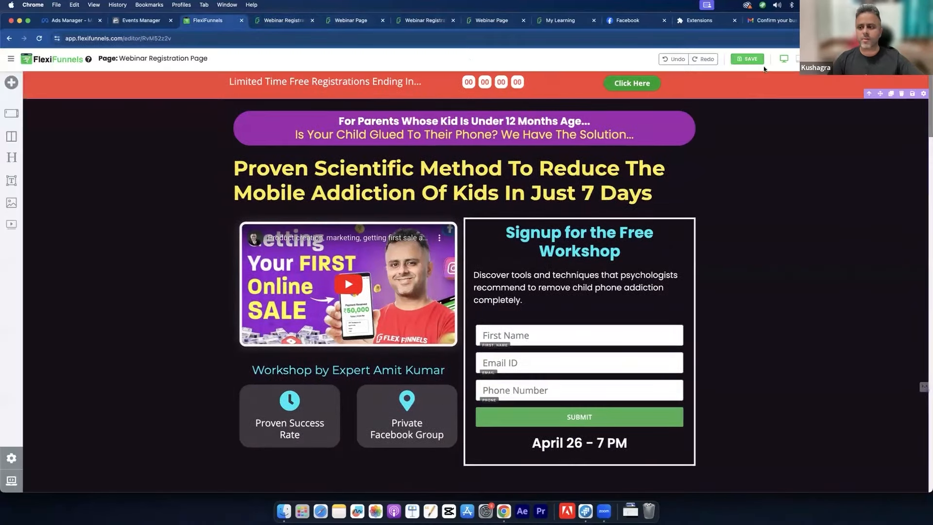
key(super+r)
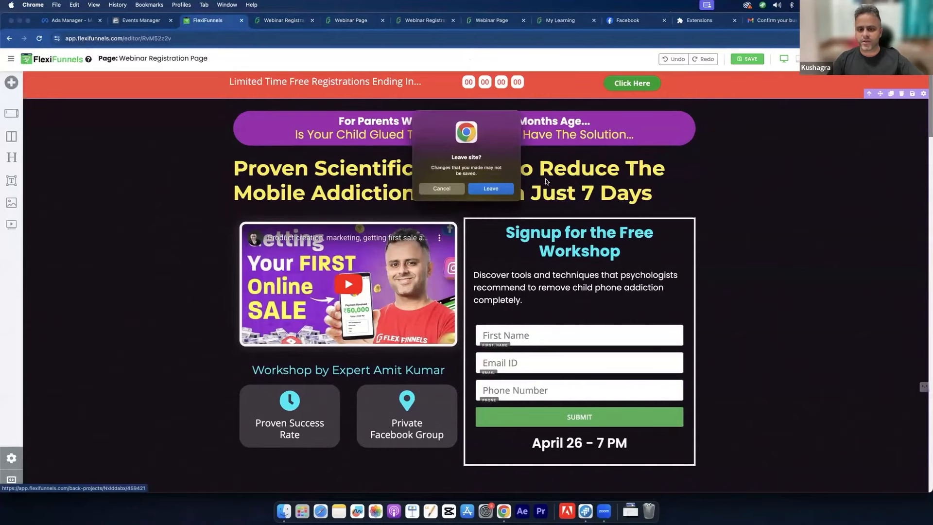
click(499, 186)
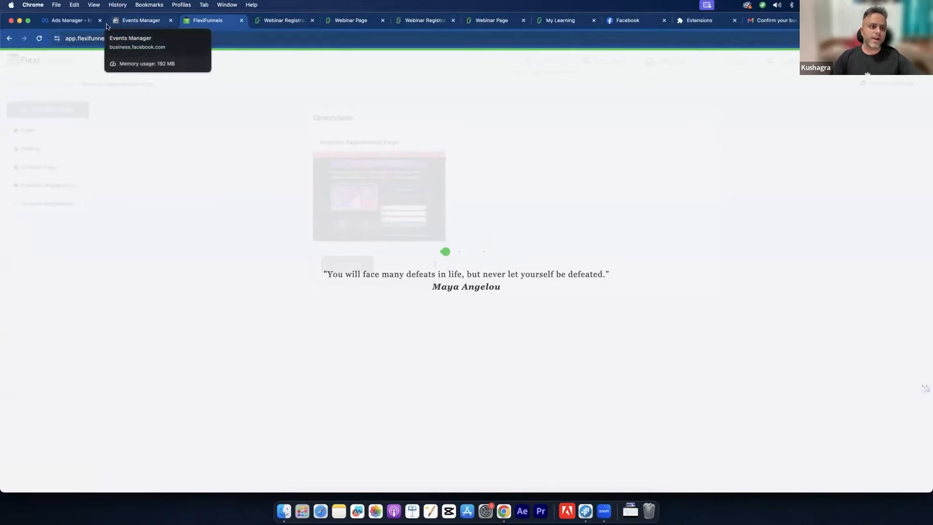
click(68, 20)
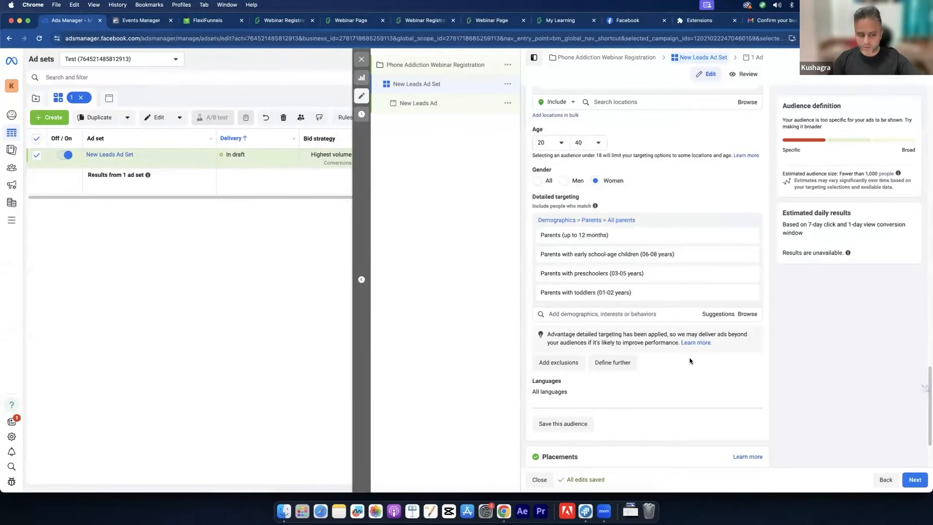
Step: Advance to the ad, keeping the current Facebook Page and Instagram account settings
scroll(690, 361, down, 3)
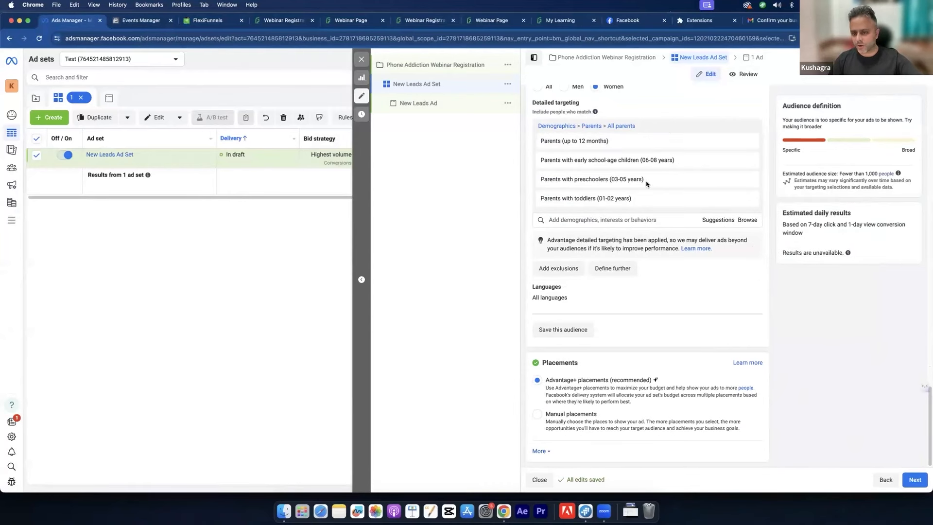
click(915, 479)
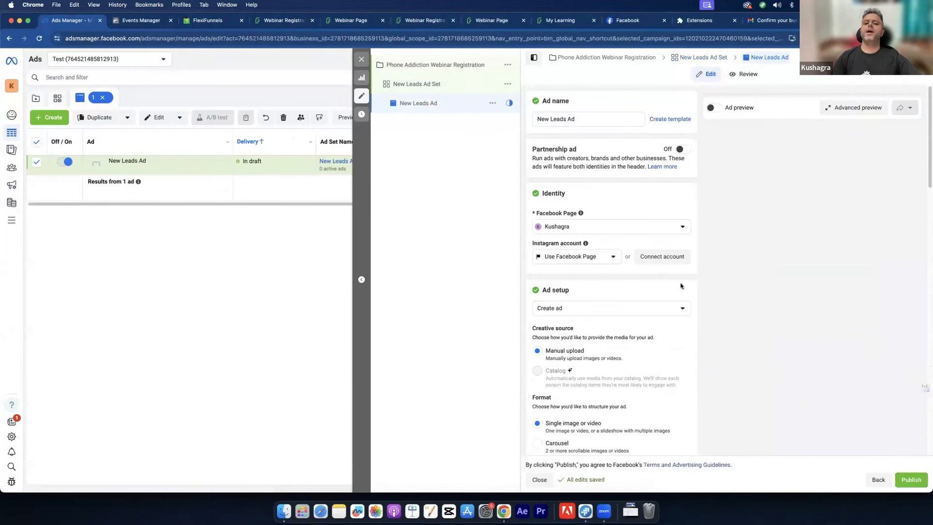
click(614, 229)
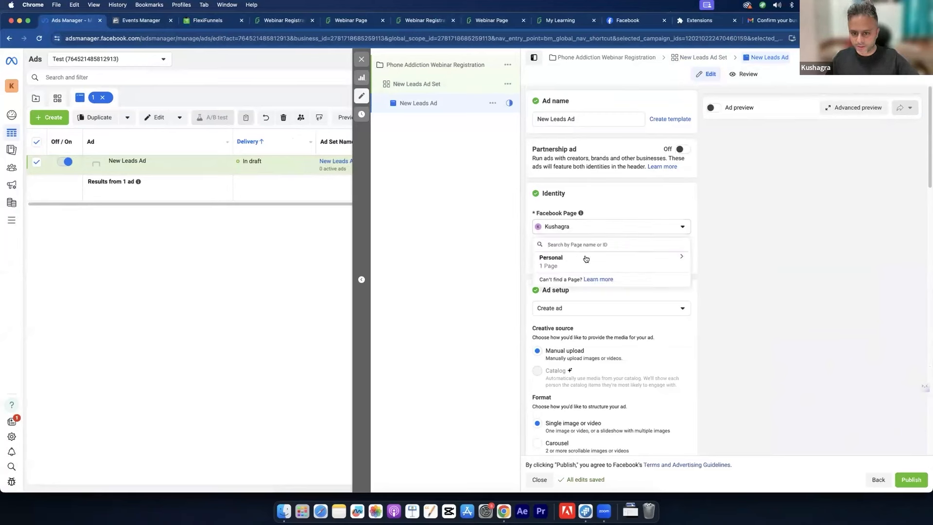
click(638, 226)
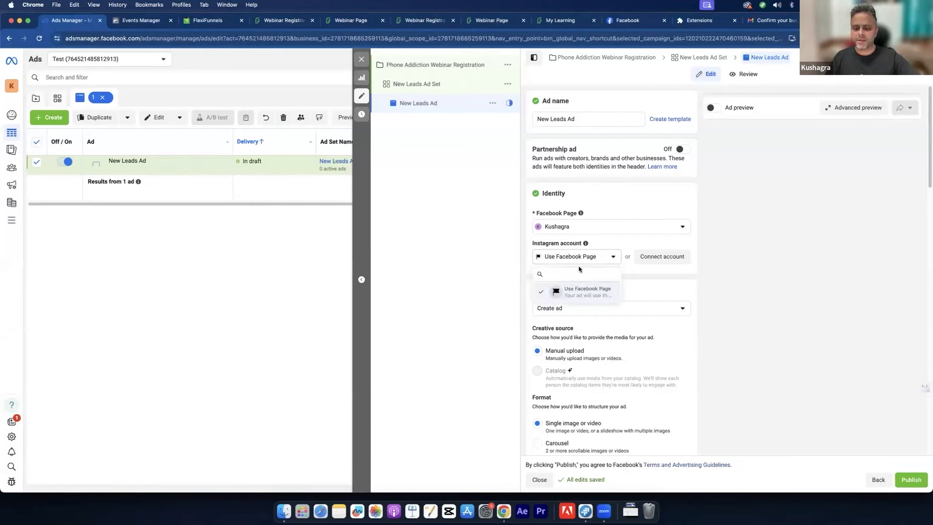
click(592, 260)
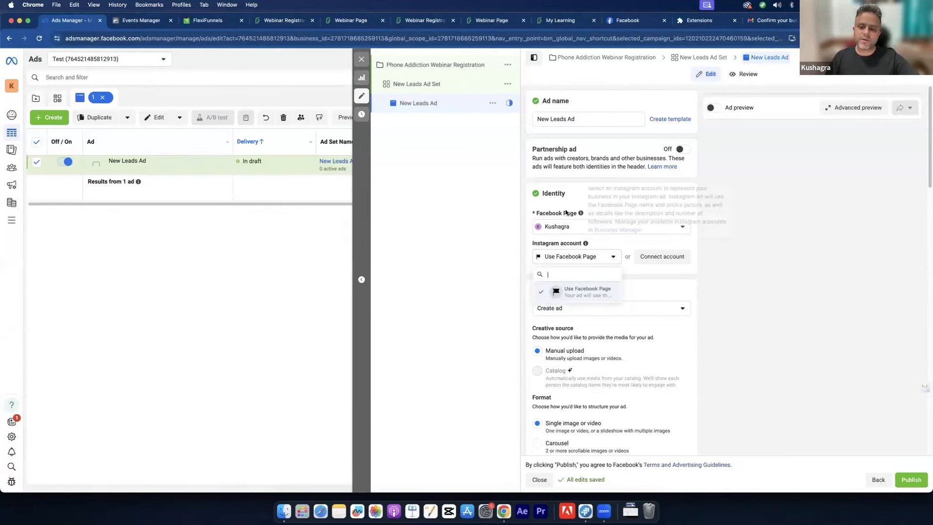
click(589, 257)
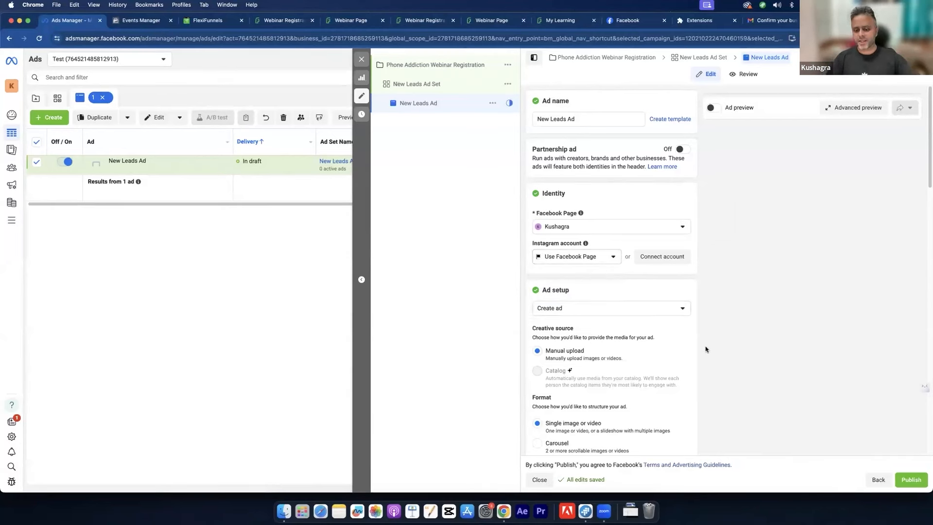
Step: Turn off Multi-advertiser ads and bring up the Add image media picker
scroll(708, 348, down, 1)
scroll(708, 348, down, 3)
scroll(718, 324, down, 5)
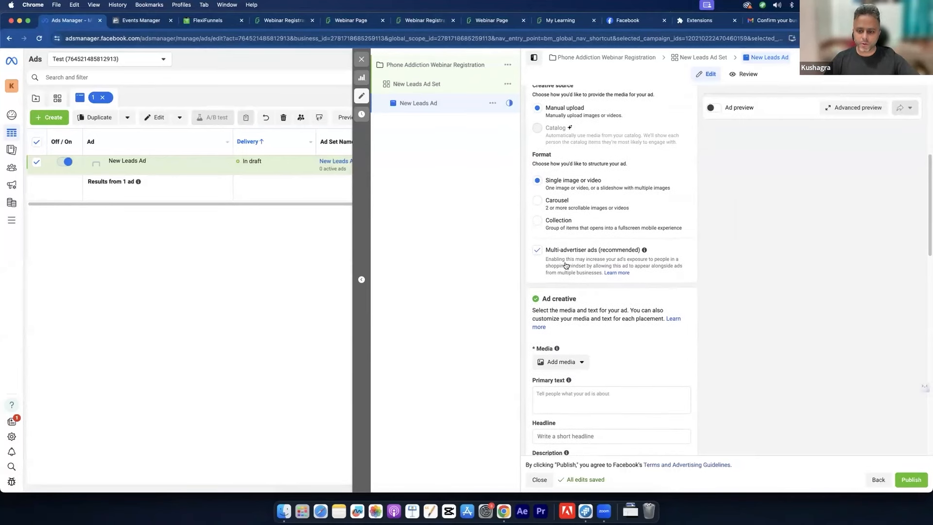
click(537, 250)
scroll(676, 276, down, 7)
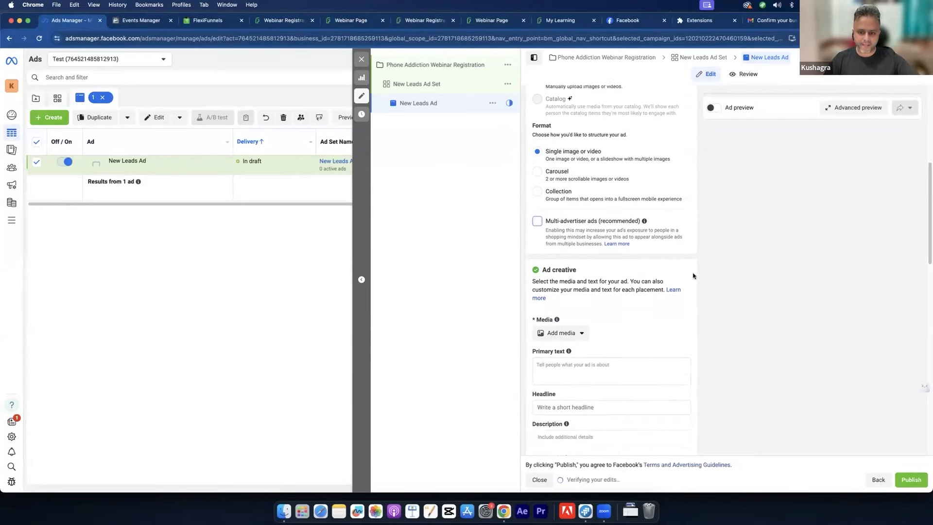
click(562, 170)
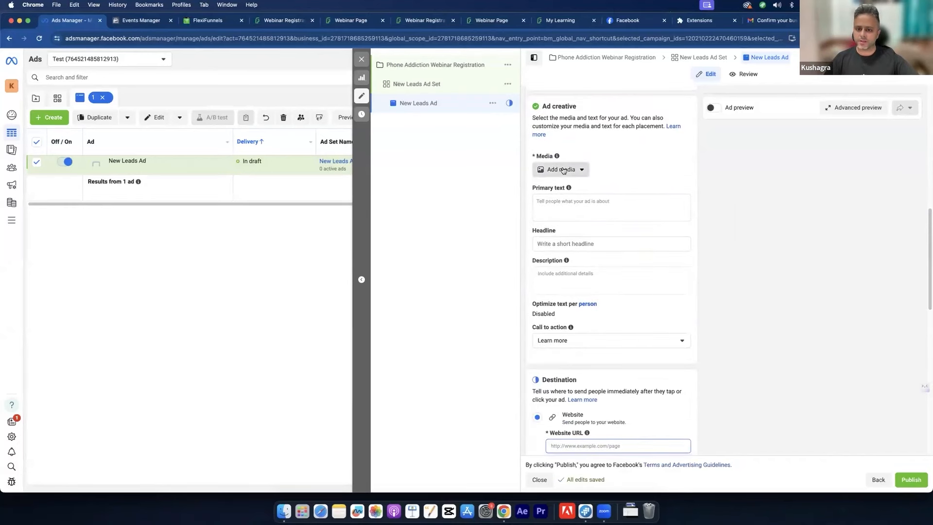
click(551, 203)
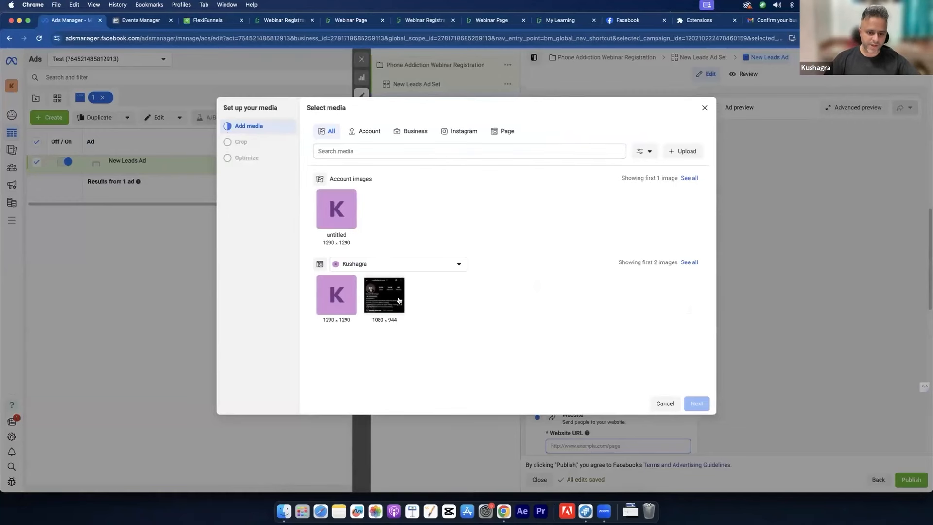
Step: Upload ARM07077.JPG from Downloads and accept the suggested crops, including 9:16 for Stories and Reels
click(681, 149)
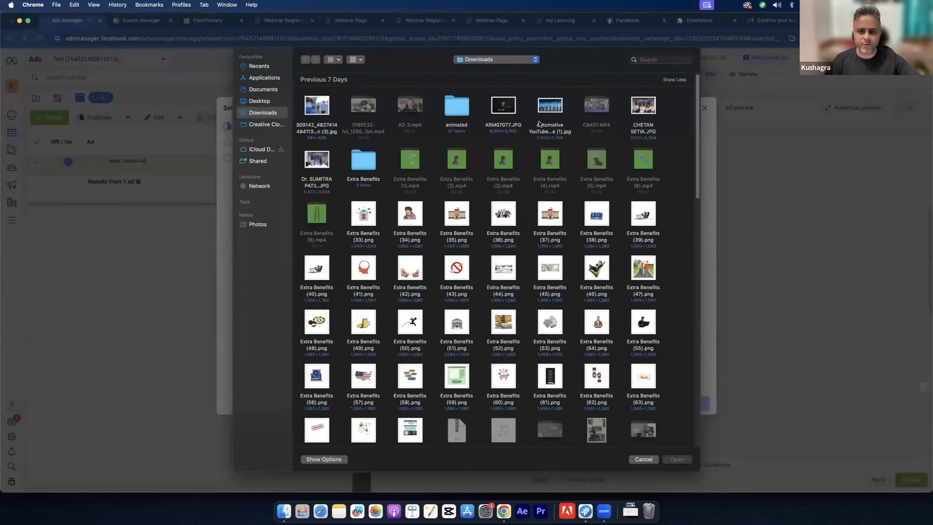
click(508, 103)
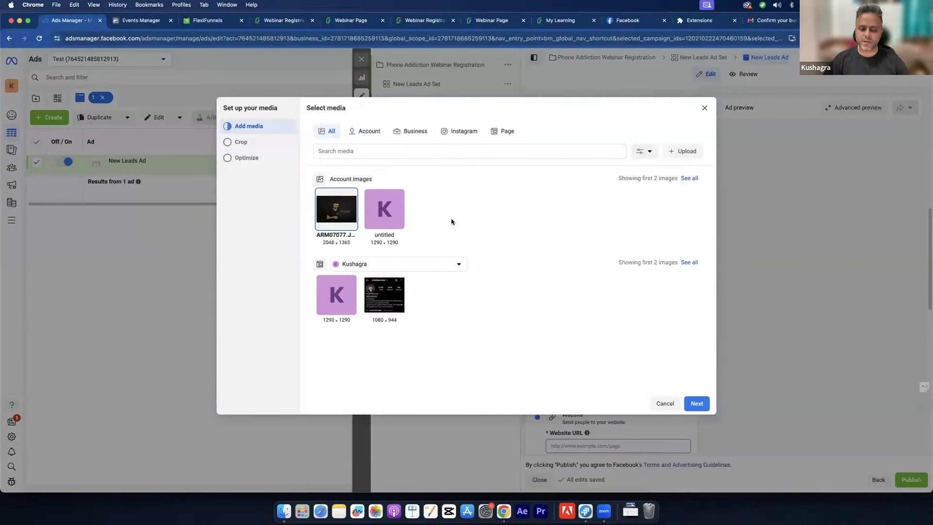
click(704, 402)
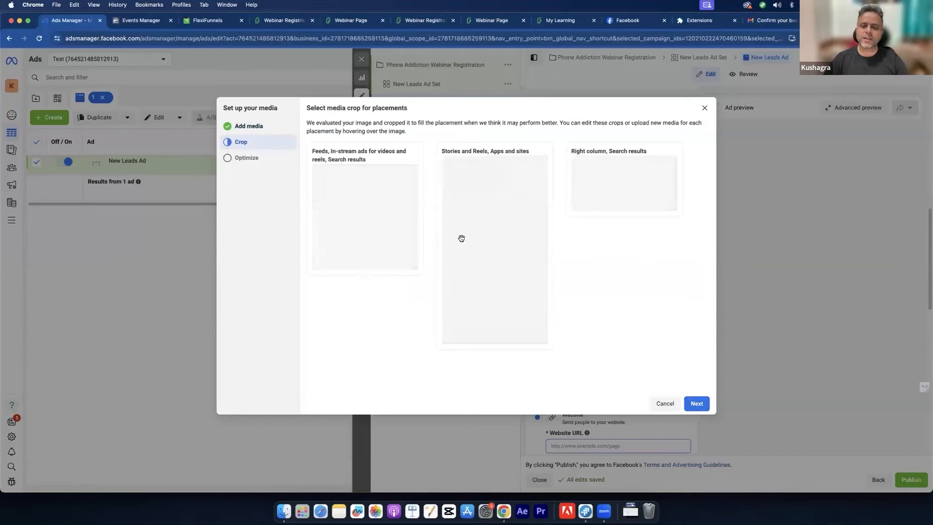
click(693, 401)
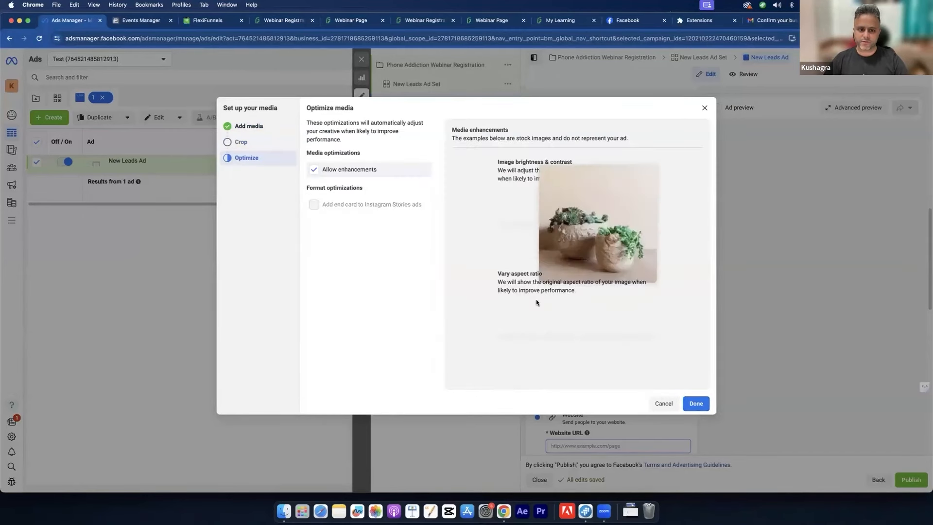
click(694, 403)
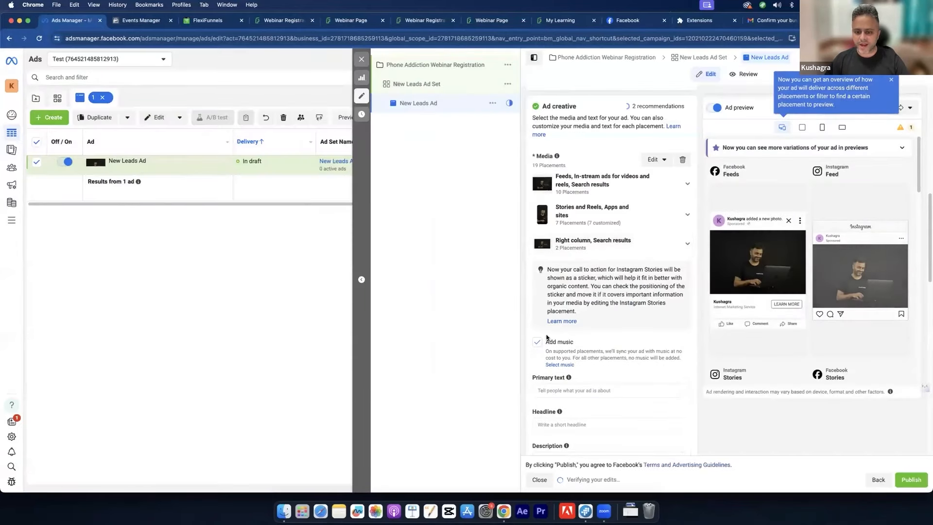
Step: Begin writing the ad Headline, then bring up the live Webinar Registration page
scroll(649, 352, down, 5)
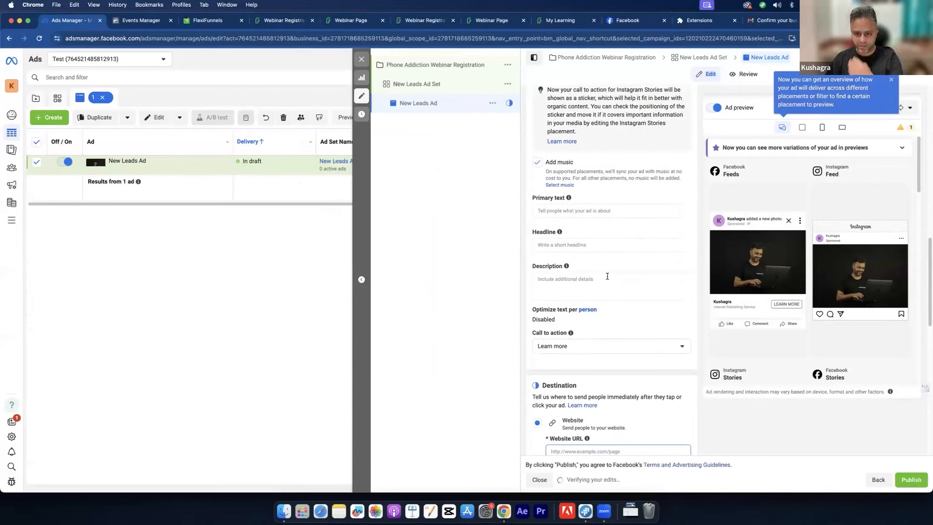
click(599, 245)
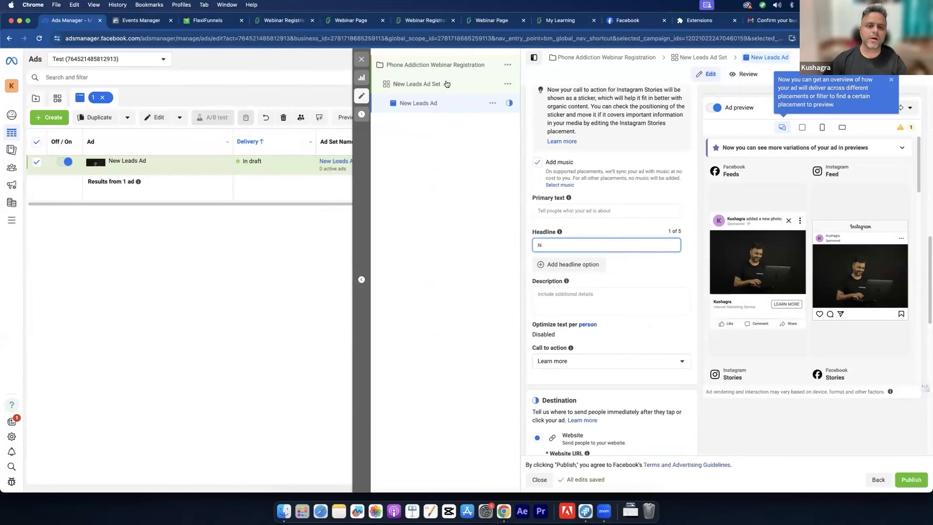
click(389, 21)
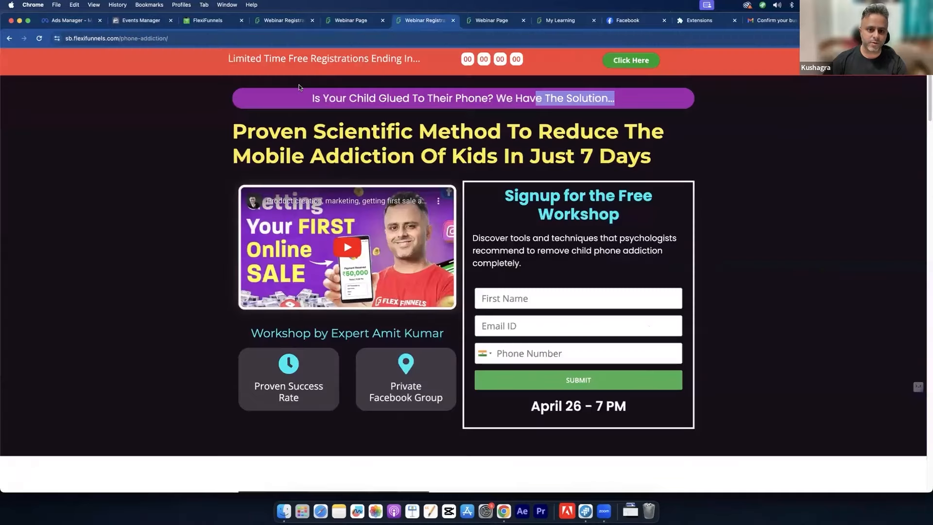
Step: Copy 'Is Your Child Glued To Their Phone? We Have The Solution...' and return to Ads Manager
triple_click(441, 105)
key(super+c)
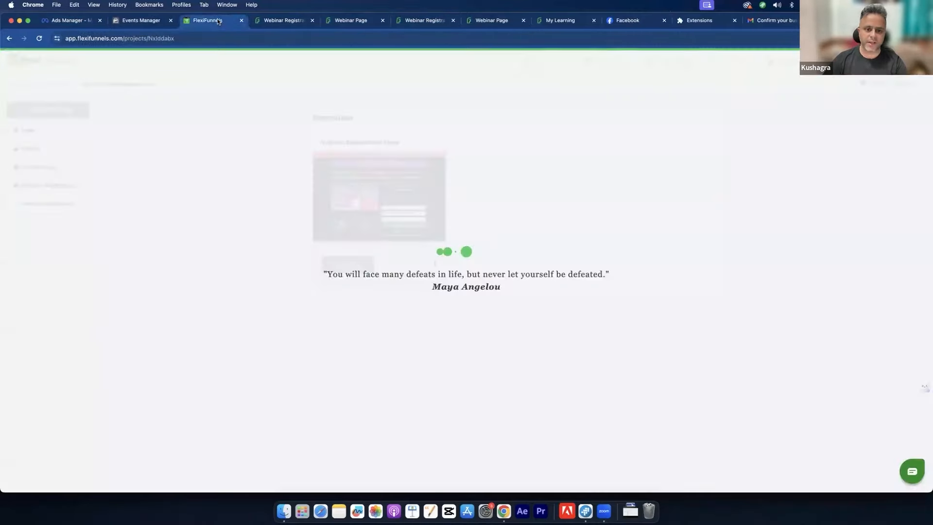
click(230, 22)
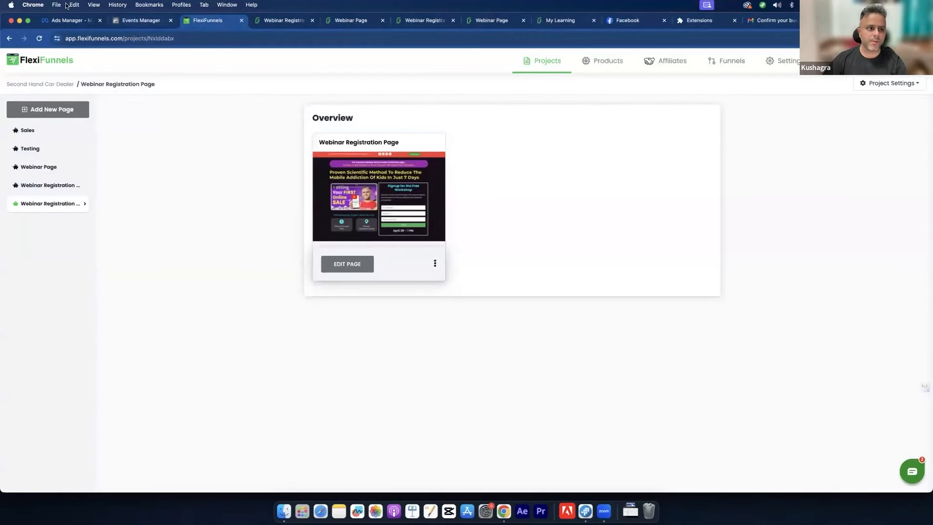
click(59, 23)
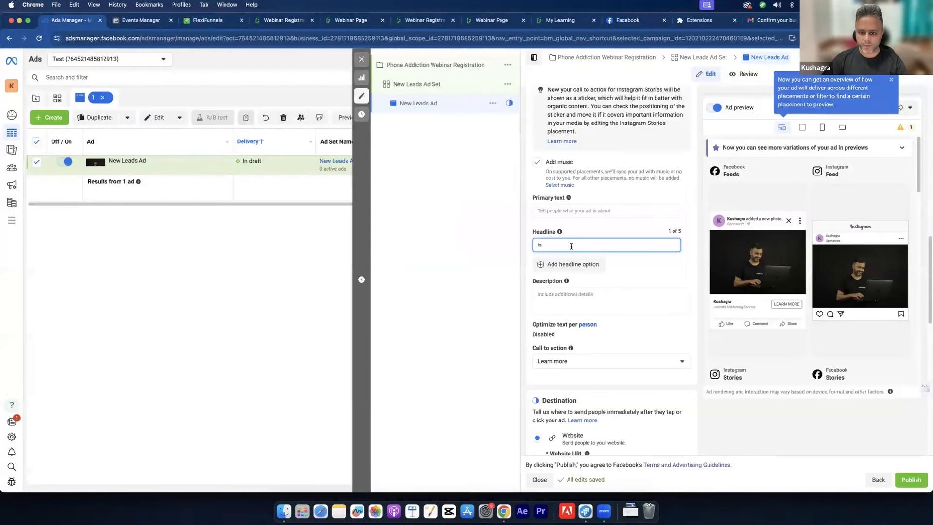
key(super+v)
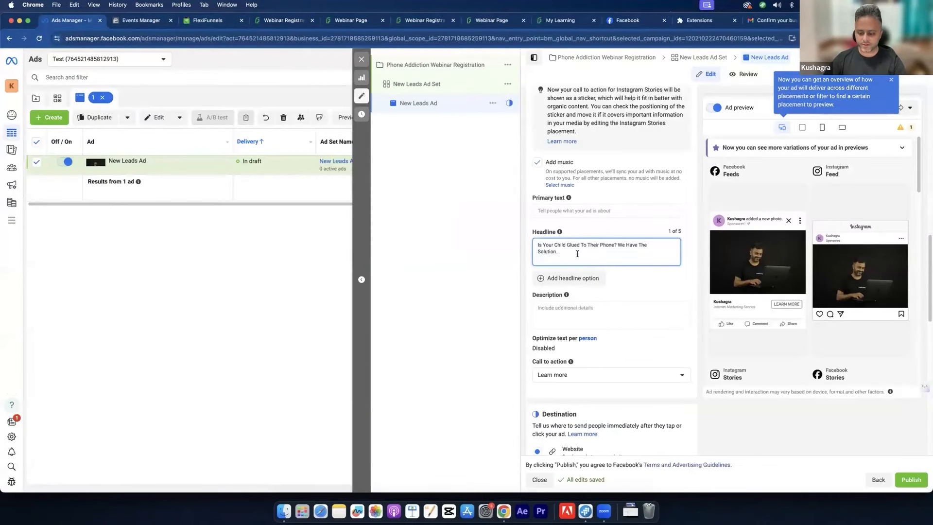
click(655, 279)
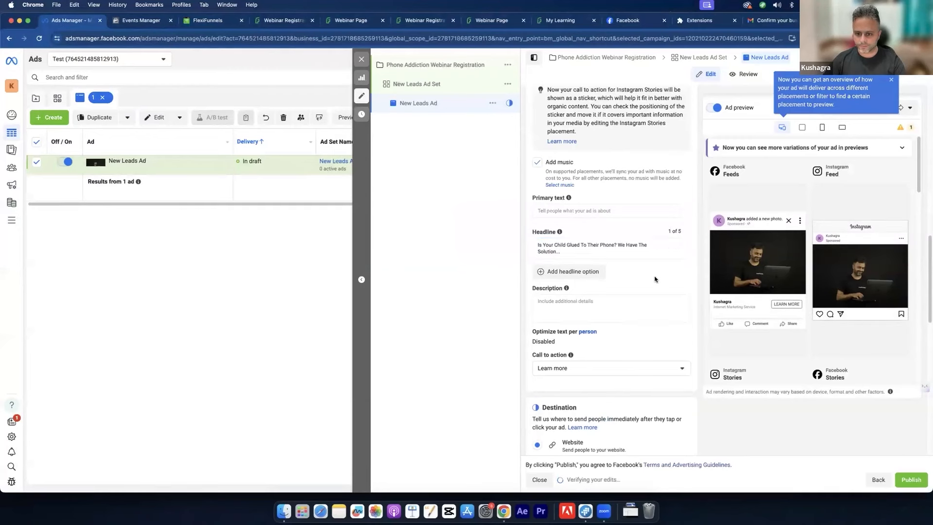
click(573, 209)
text(Is Your Child Glued To Their Phone? We Have The Solution...)
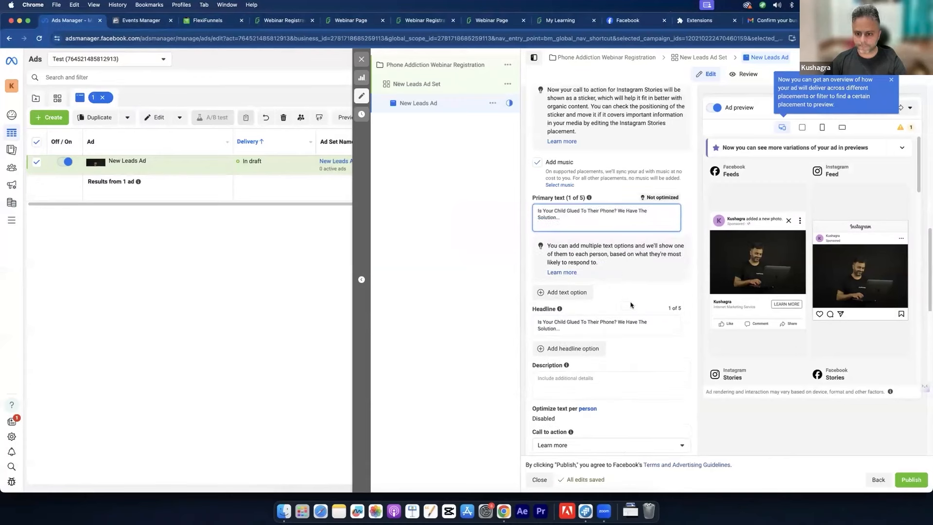
click(631, 303)
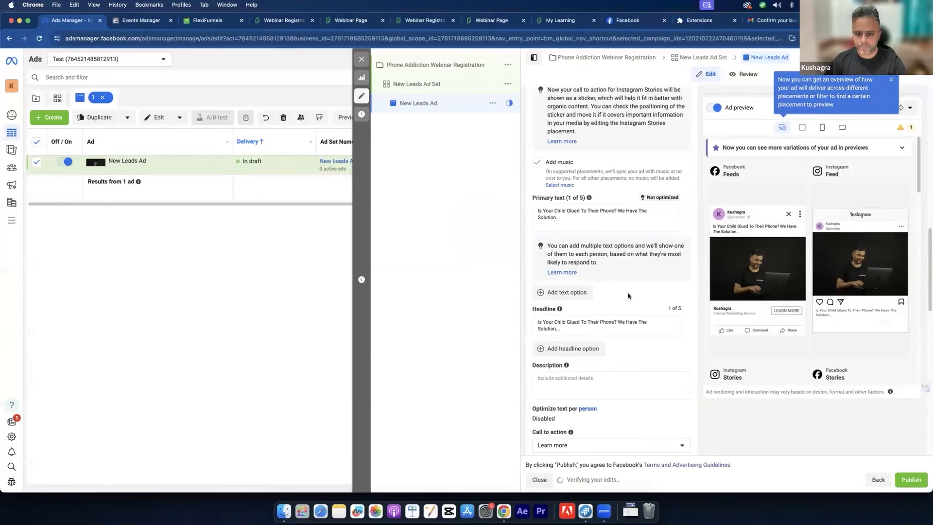
scroll(636, 348, down, 1)
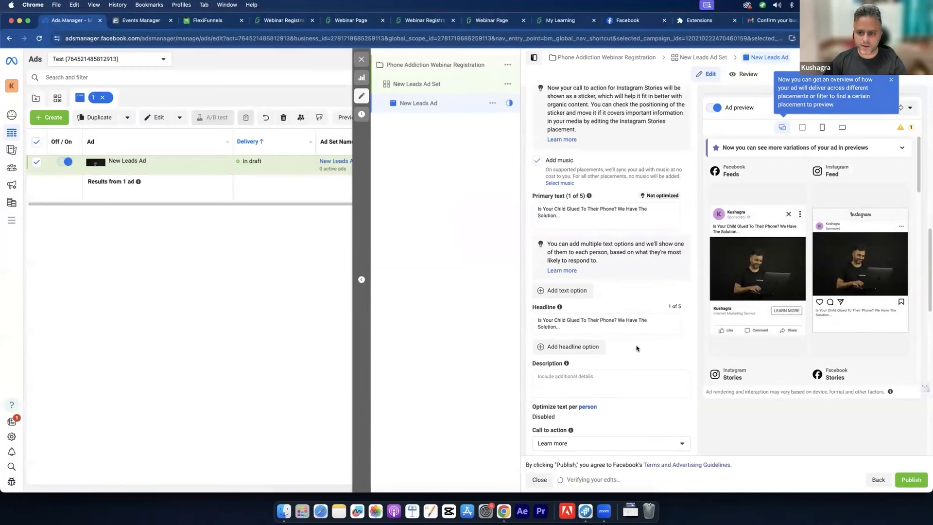
scroll(637, 348, down, 1)
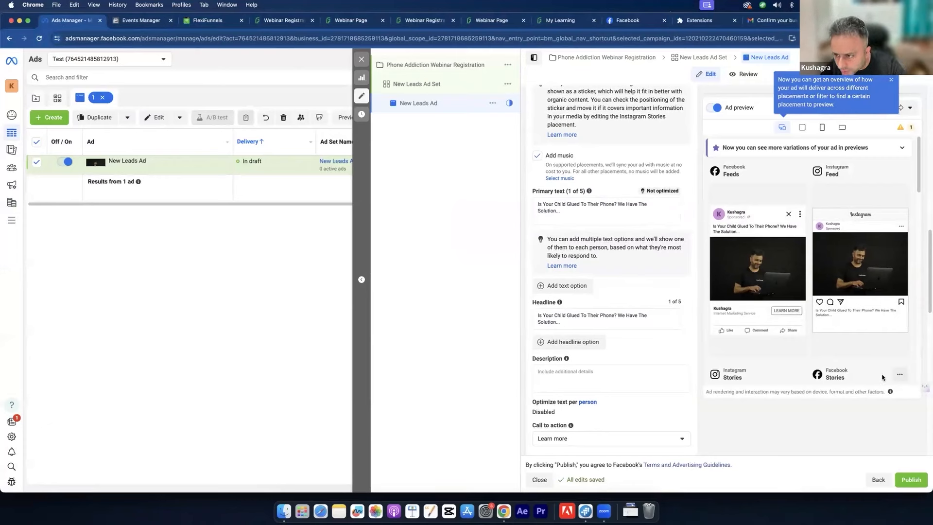
scroll(837, 262, down, 1)
scroll(836, 263, up, 1)
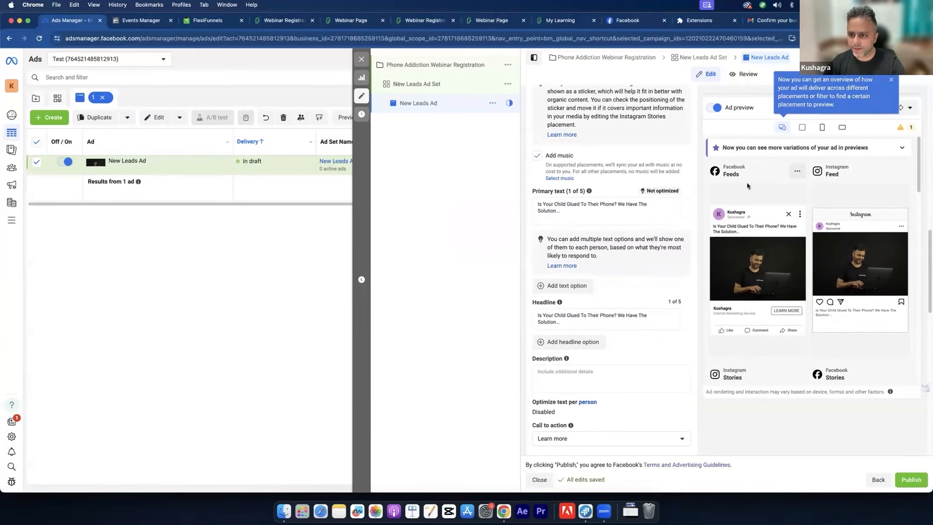
click(795, 172)
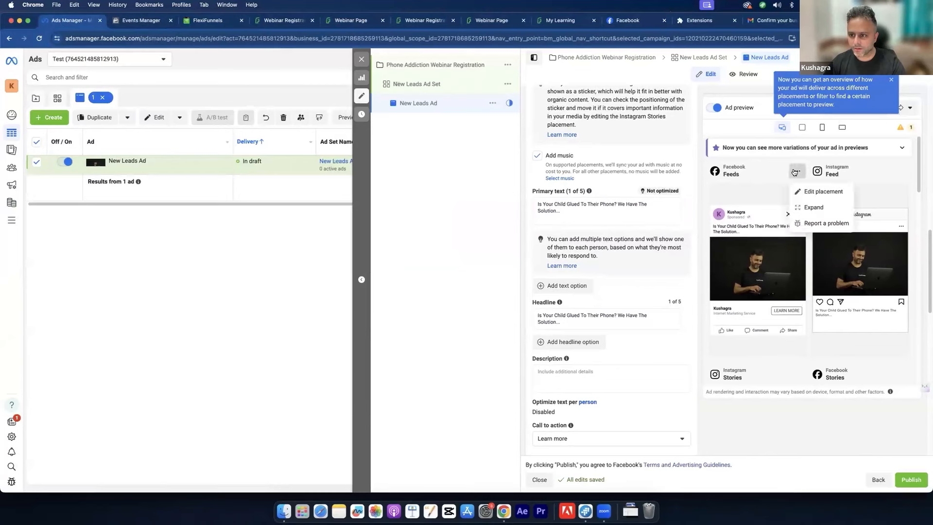
click(795, 171)
scroll(902, 334, down, 3)
scroll(901, 335, down, 5)
scroll(902, 334, down, 5)
scroll(901, 334, down, 5)
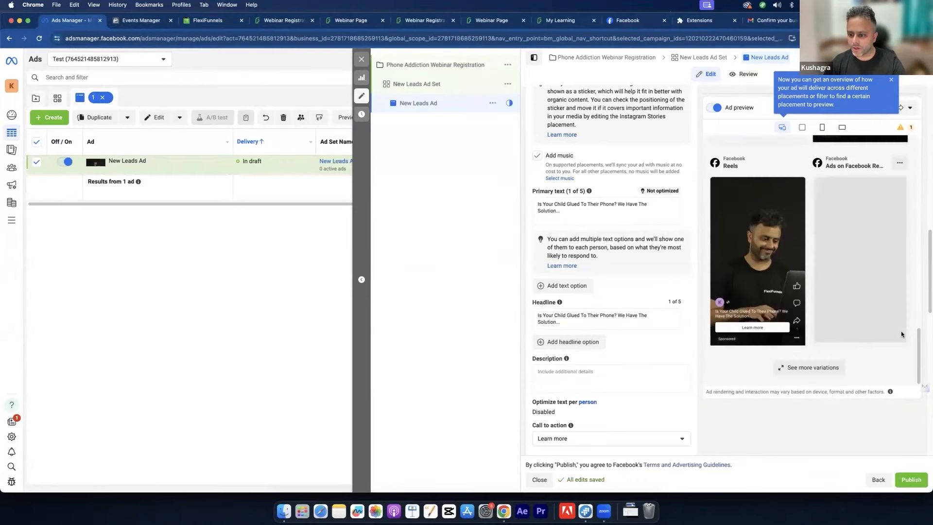
scroll(901, 334, down, 5)
scroll(901, 335, up, 10)
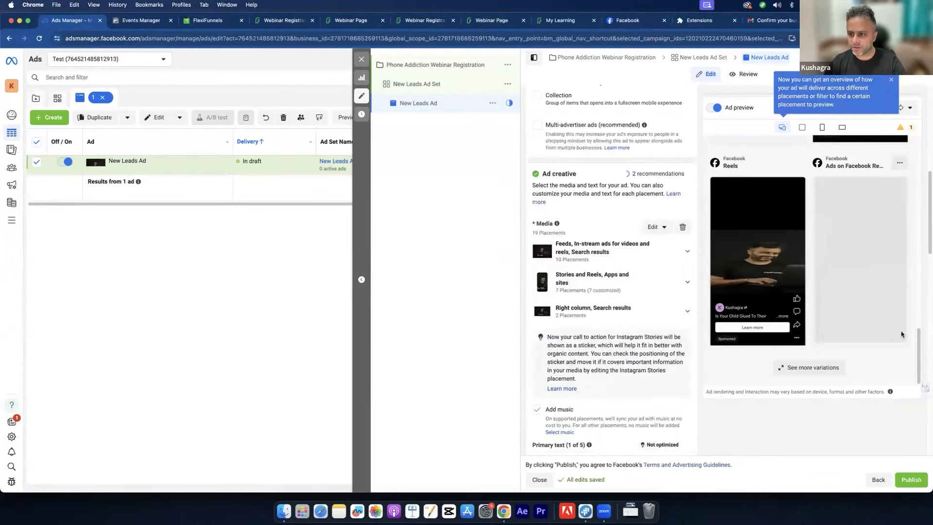
scroll(901, 335, up, 10)
scroll(835, 221, up, 5)
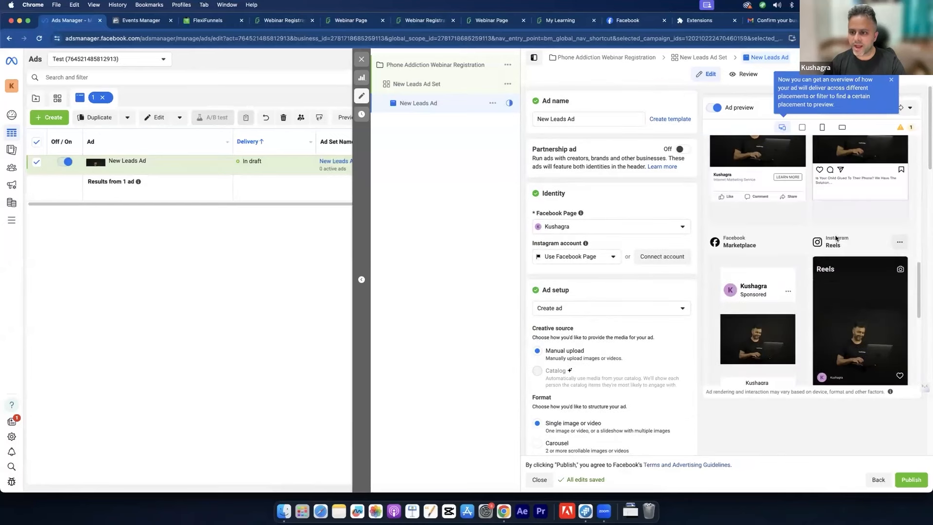
scroll(836, 238, up, 5)
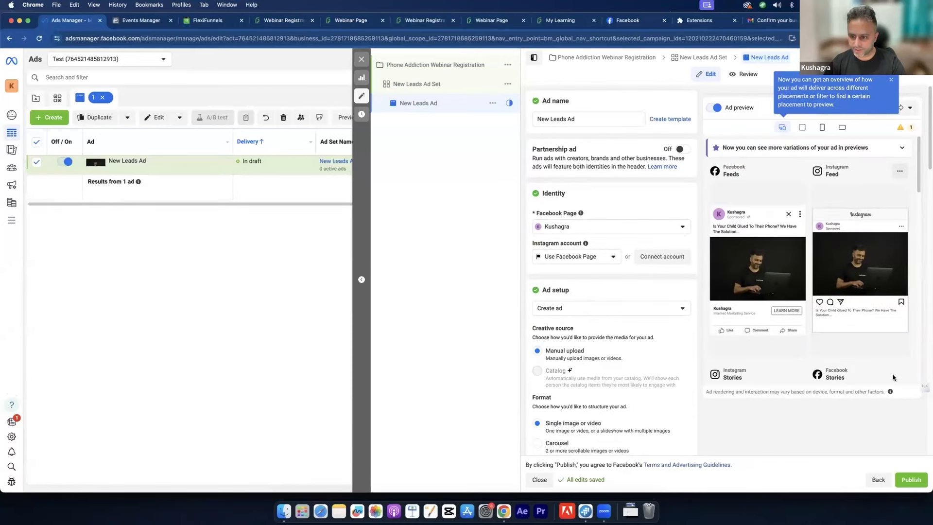
scroll(646, 277, down, 5)
scroll(648, 276, down, 4)
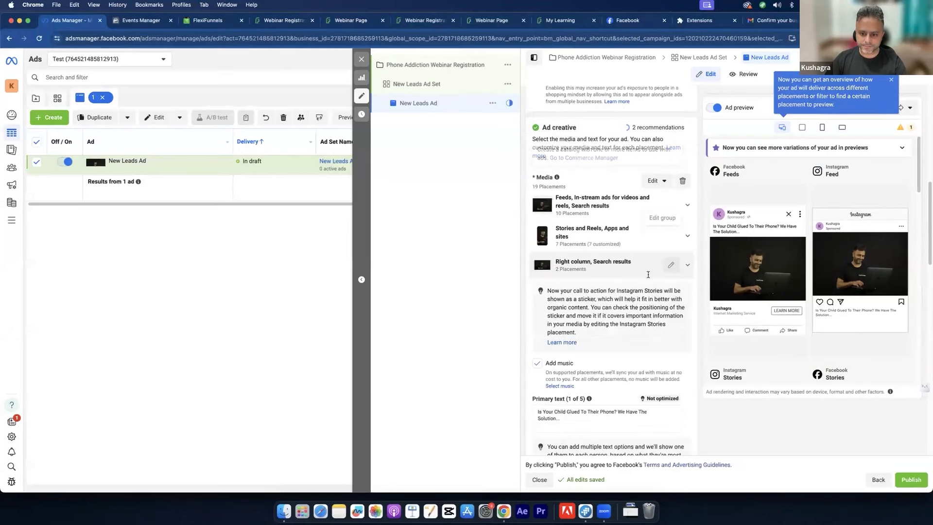
scroll(648, 276, down, 8)
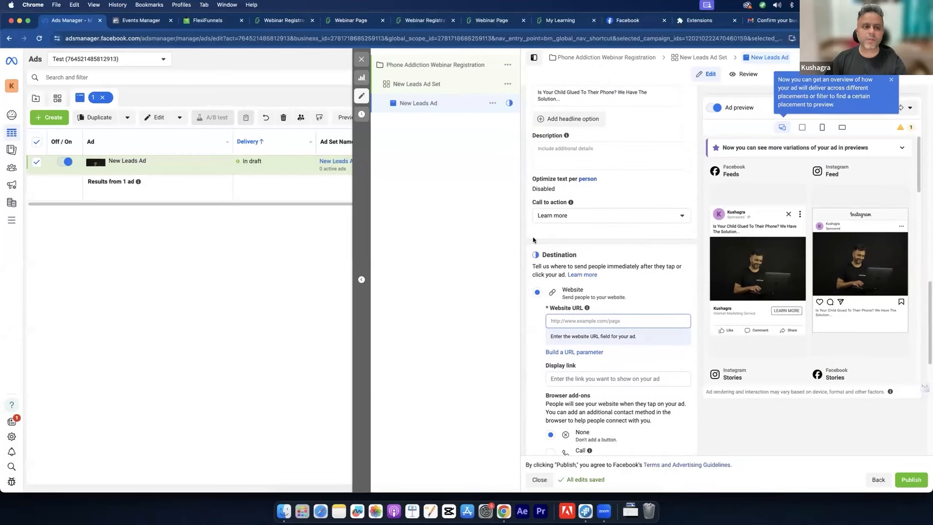
click(282, 18)
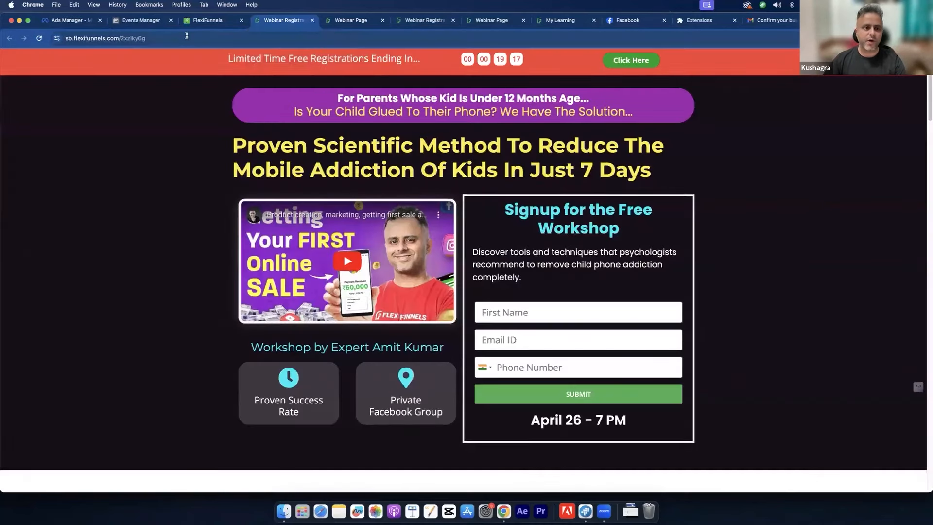
click(186, 35)
key(super+c)
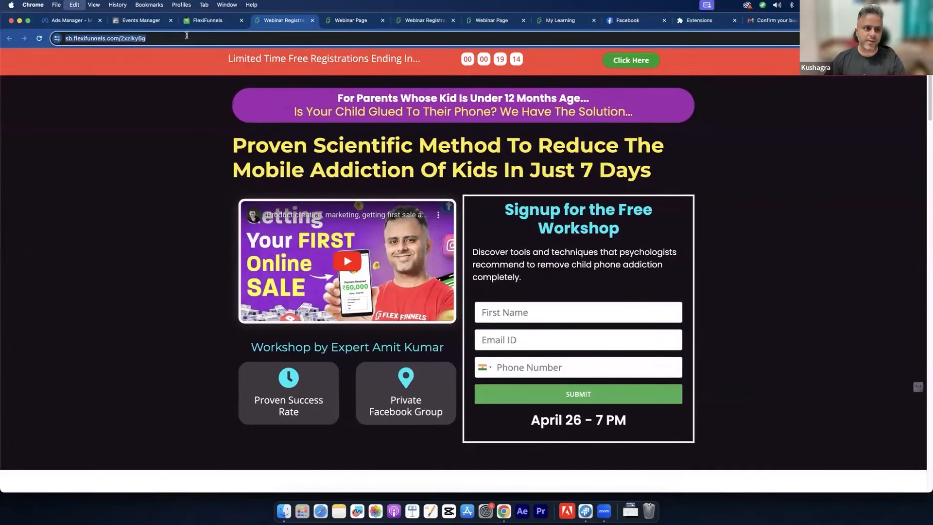
click(71, 21)
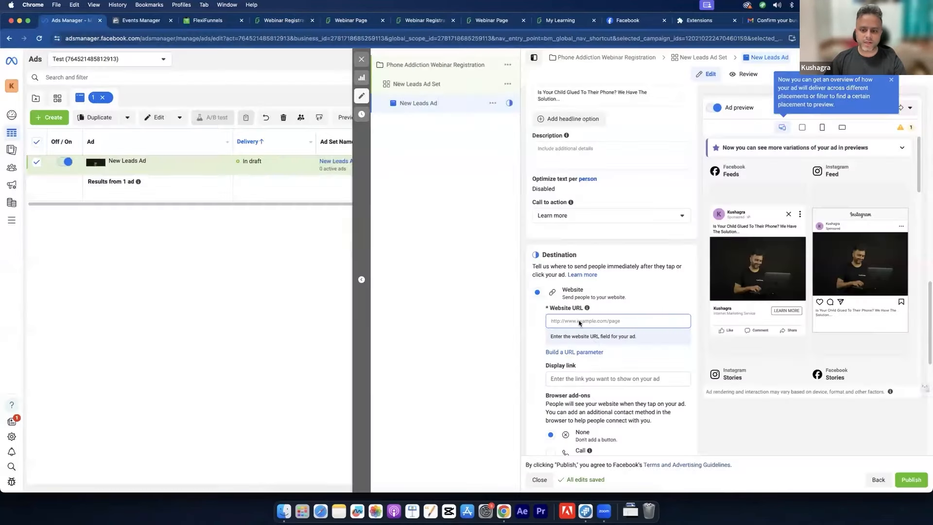
click(583, 322)
key(super+v)
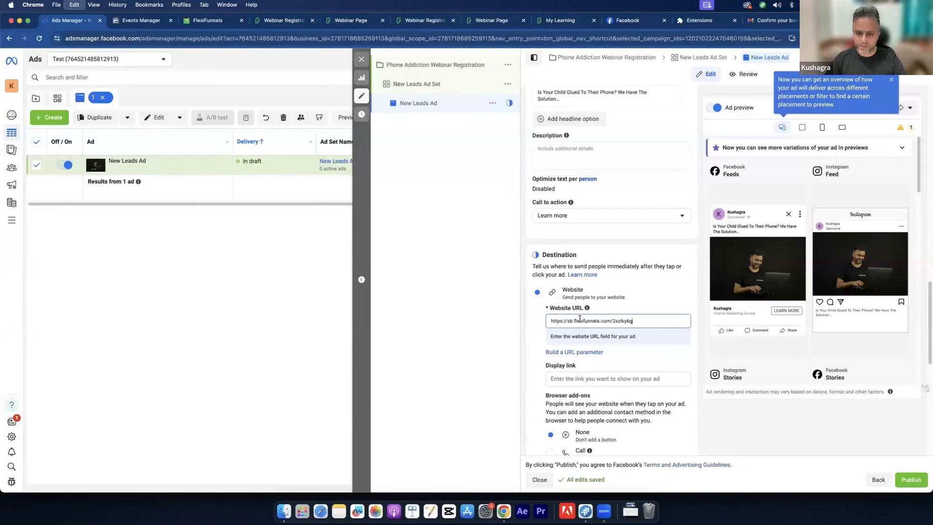
click(538, 324)
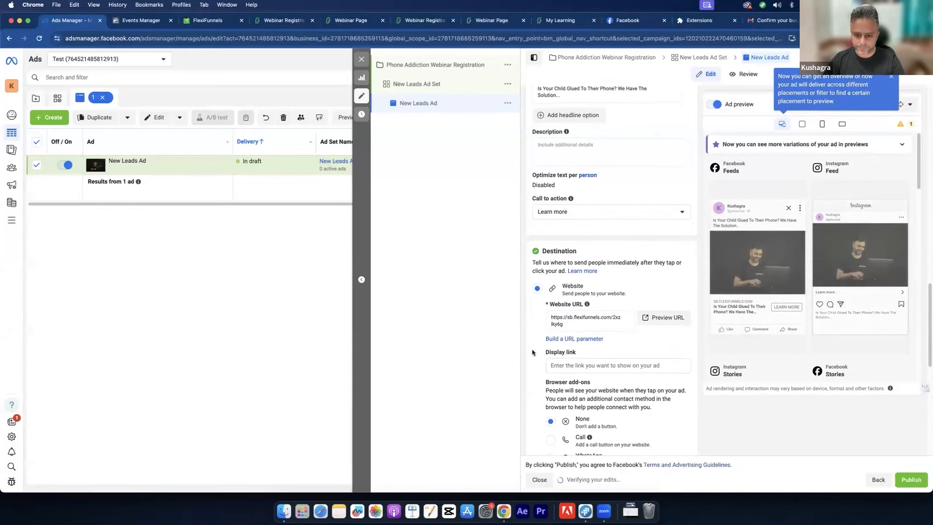
scroll(532, 355, down, 3)
scroll(532, 354, down, 5)
scroll(532, 353, up, 10)
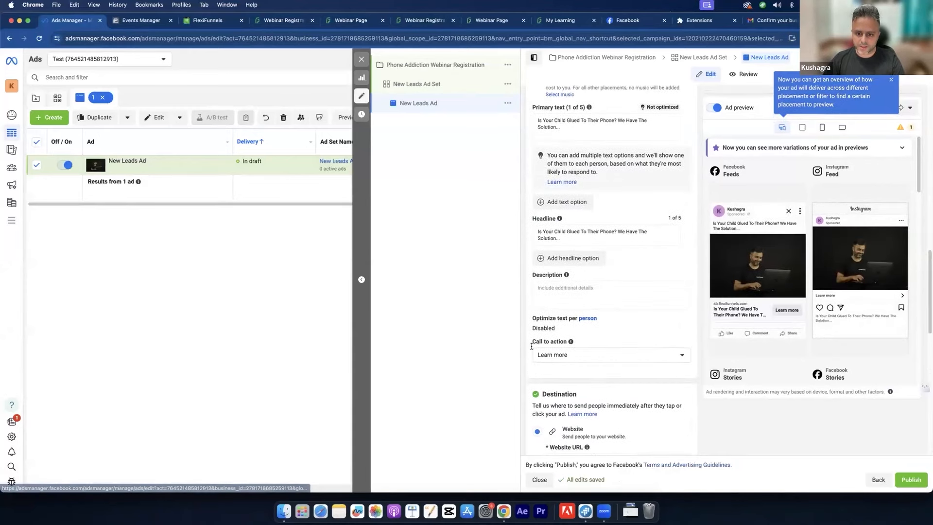
Step: Move 'We Have The Solution...' out of the Headline and into the Description field
click(595, 305)
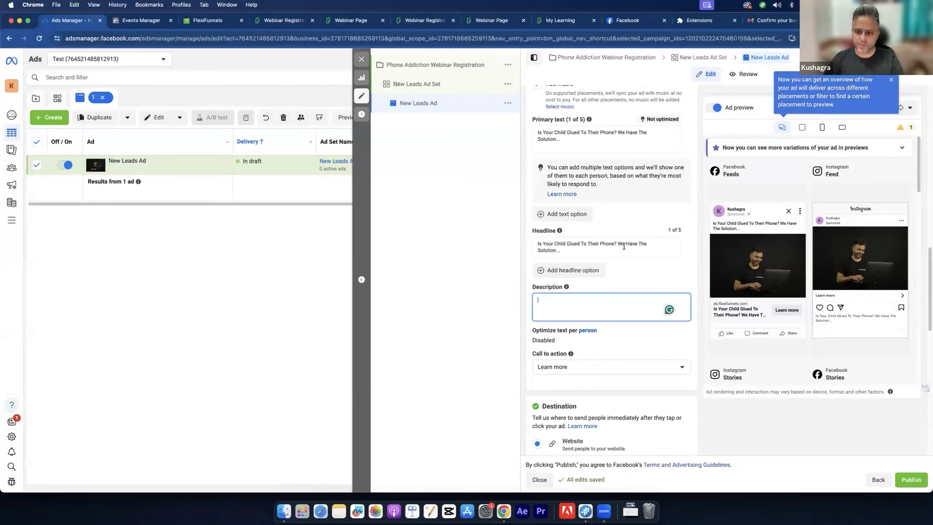
drag(619, 240, 641, 263)
key(cmd+c)
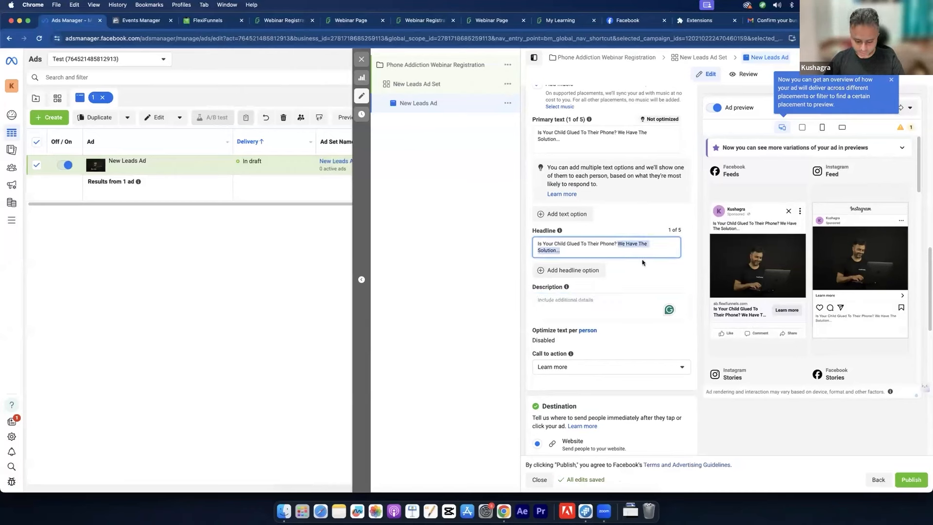
key(BackSpace)
click(573, 297)
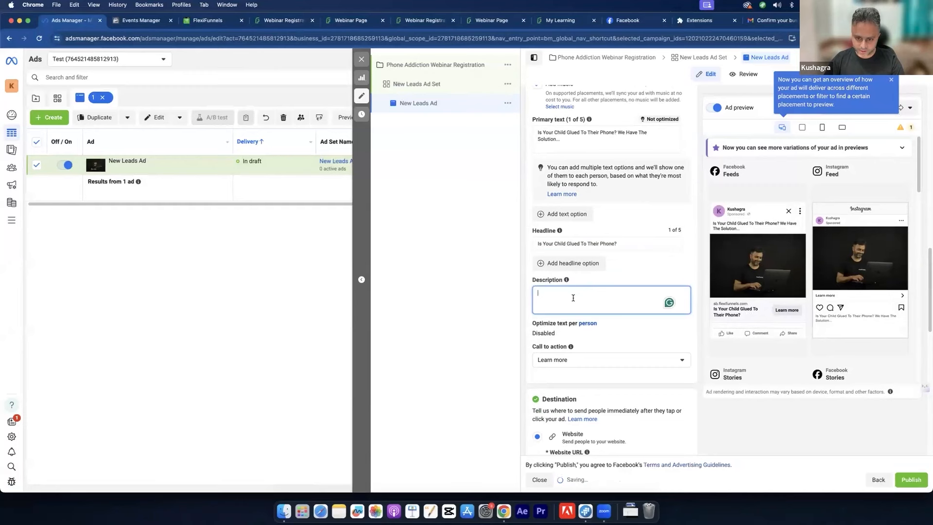
key(cmd+v)
click(531, 303)
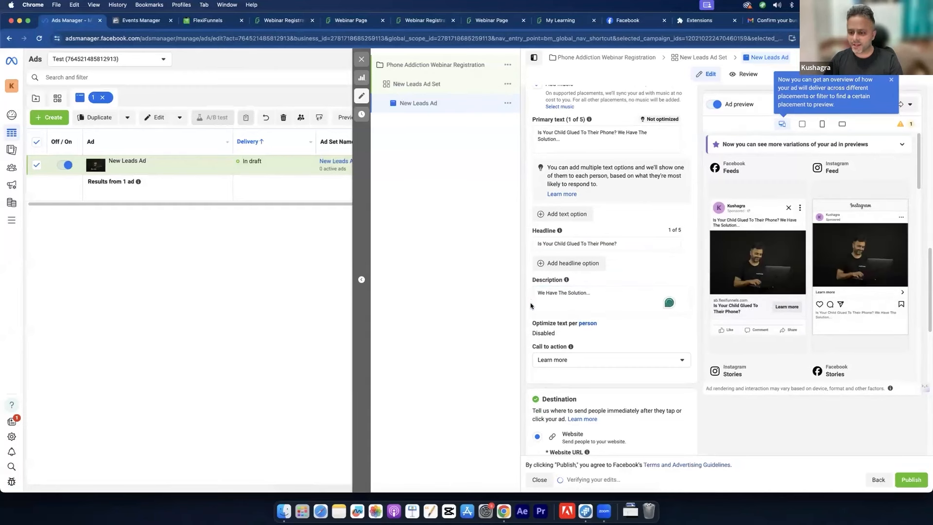
Step: Review the primary text, headline and description across the placement previews
scroll(848, 310, down, 5)
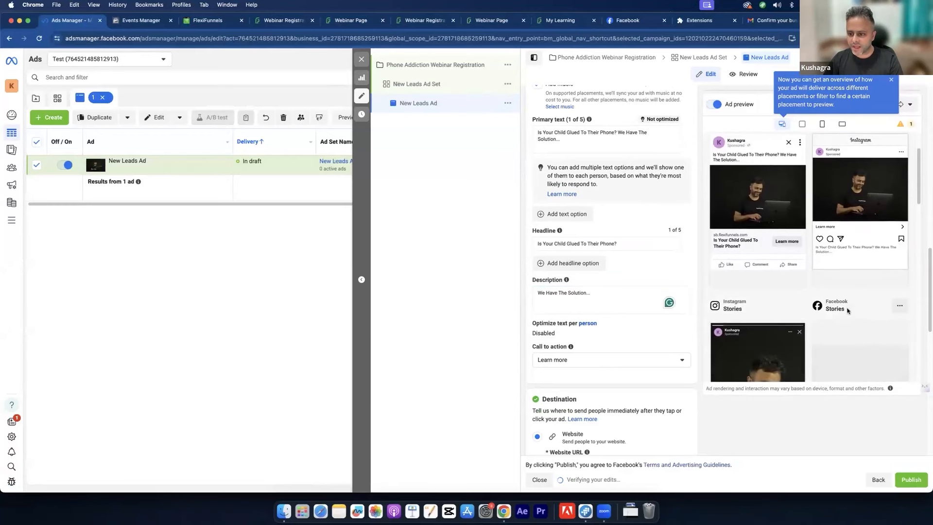
scroll(848, 310, down, 4)
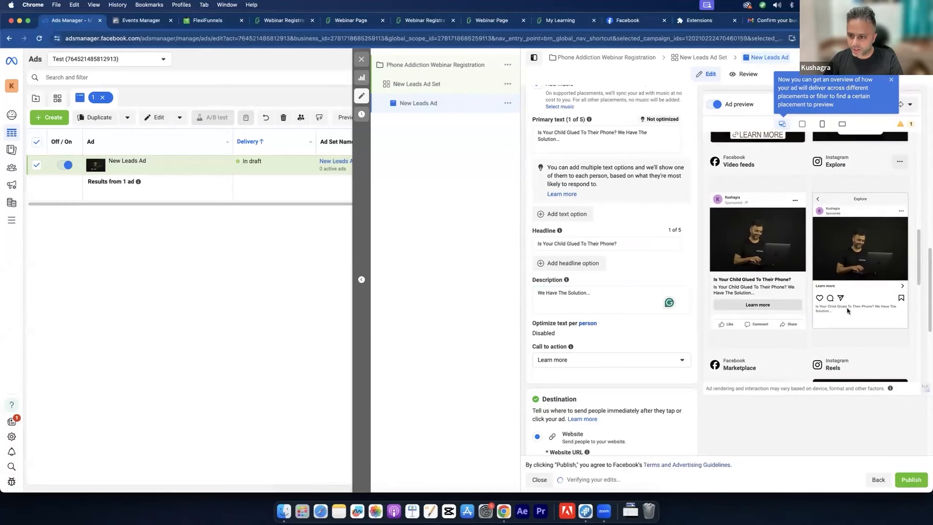
scroll(848, 310, down, 4)
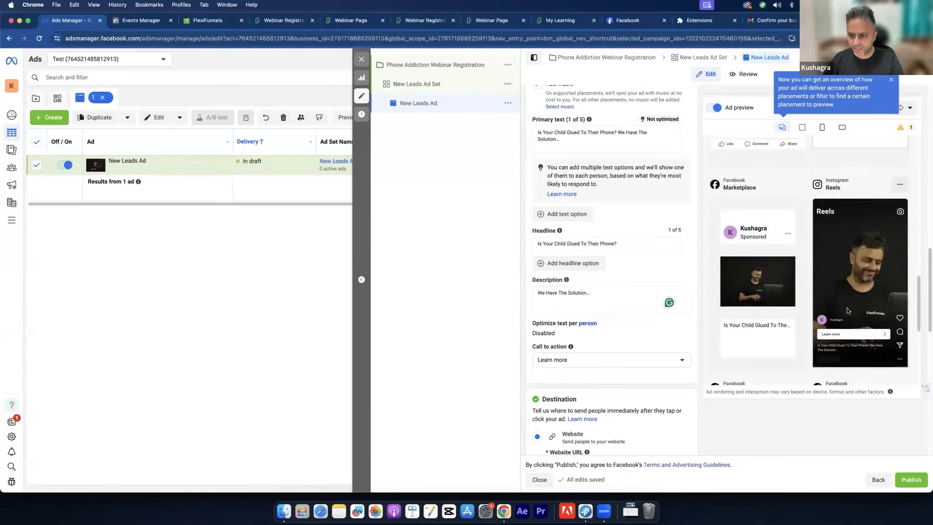
scroll(846, 311, down, 4)
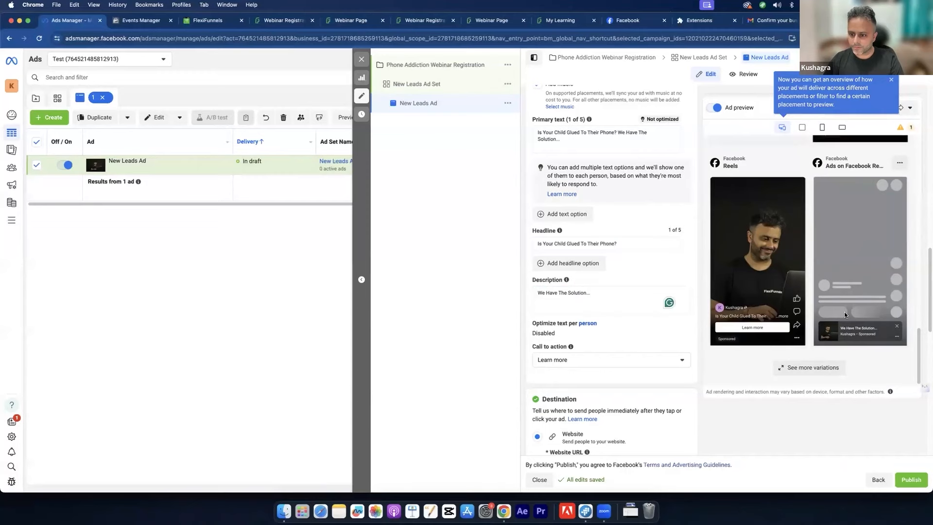
scroll(844, 315, up, 20)
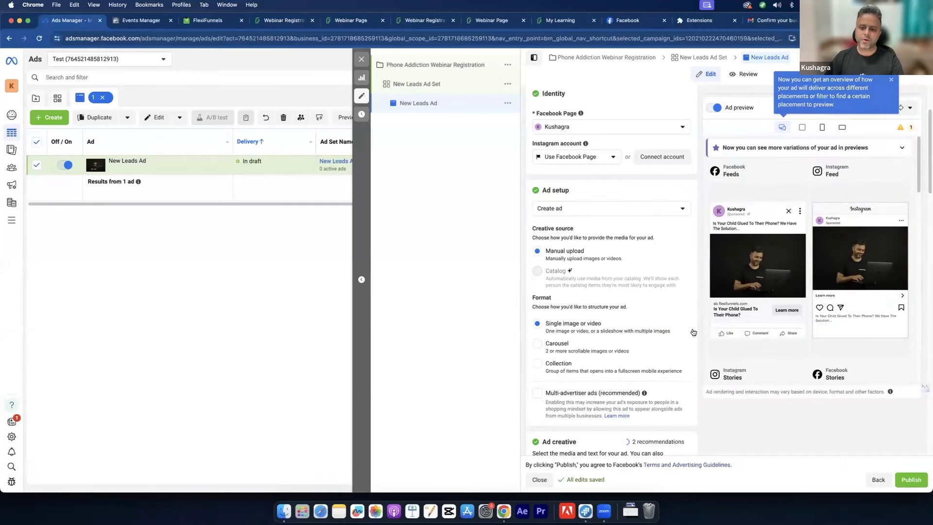
scroll(693, 331, down, 10)
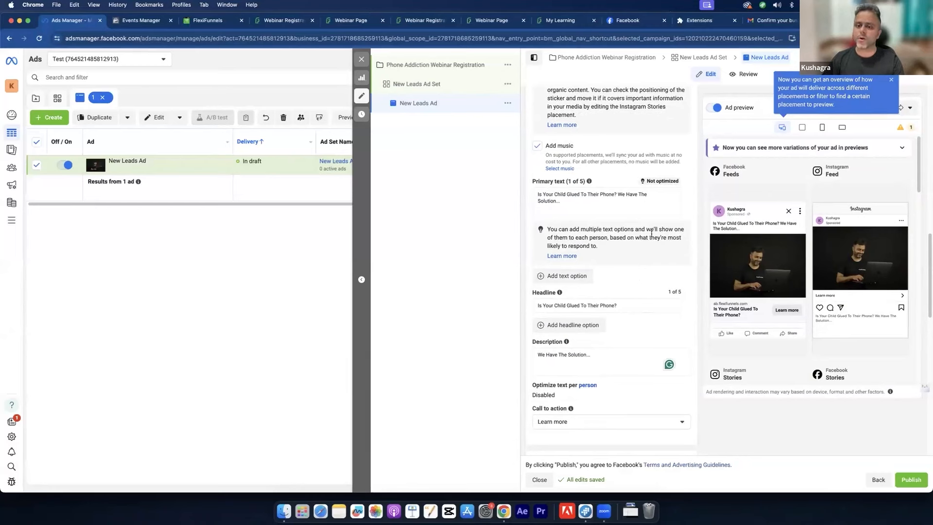
drag(593, 200, 543, 195)
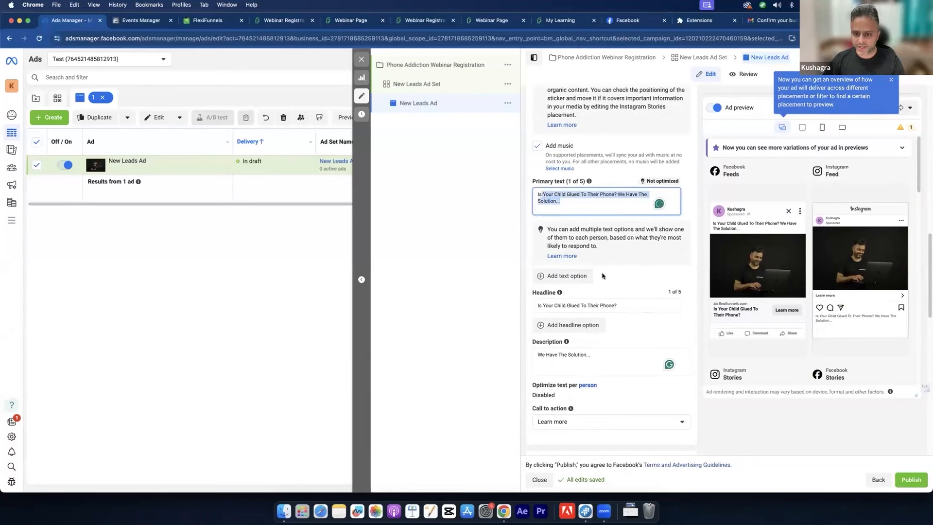
scroll(605, 280, down, 1)
triple_click(617, 299)
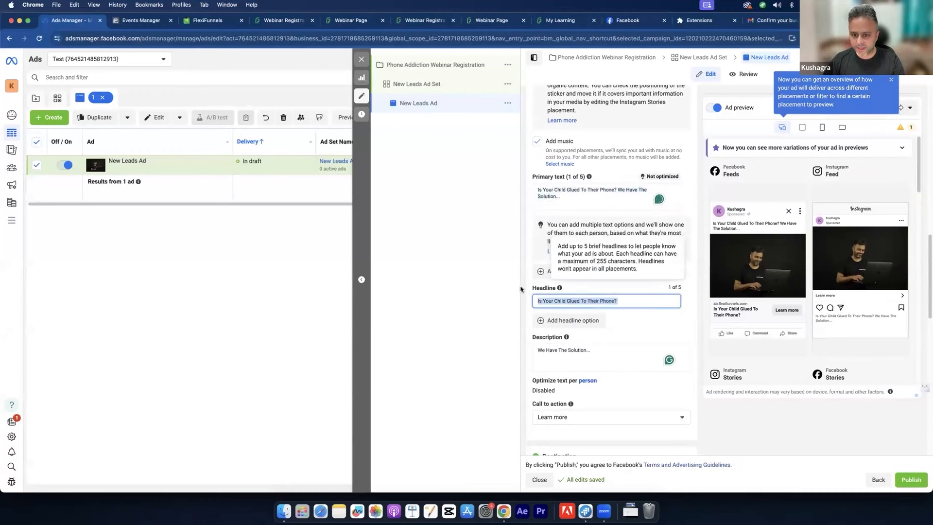
click(561, 345)
click(627, 336)
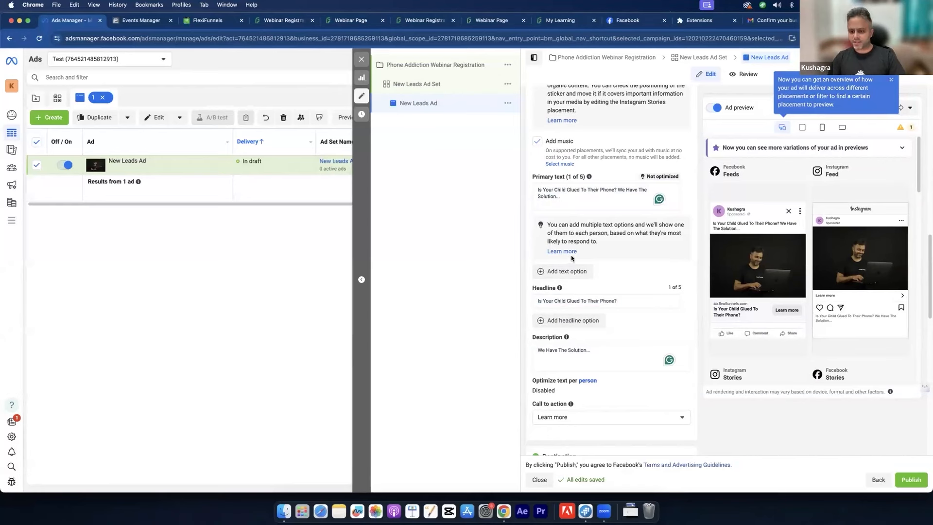
Step: Add a second headline option and load ChatGPT in a new browser tab
click(570, 321)
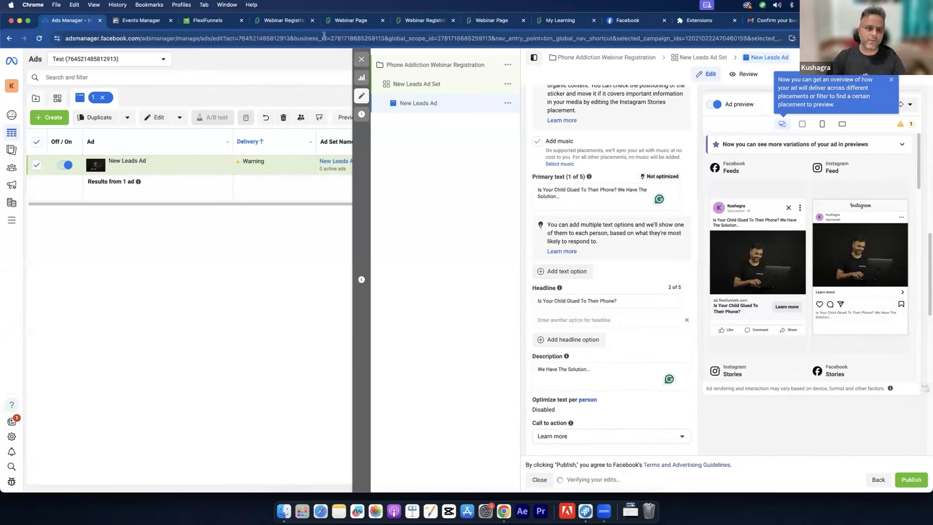
click(271, 22)
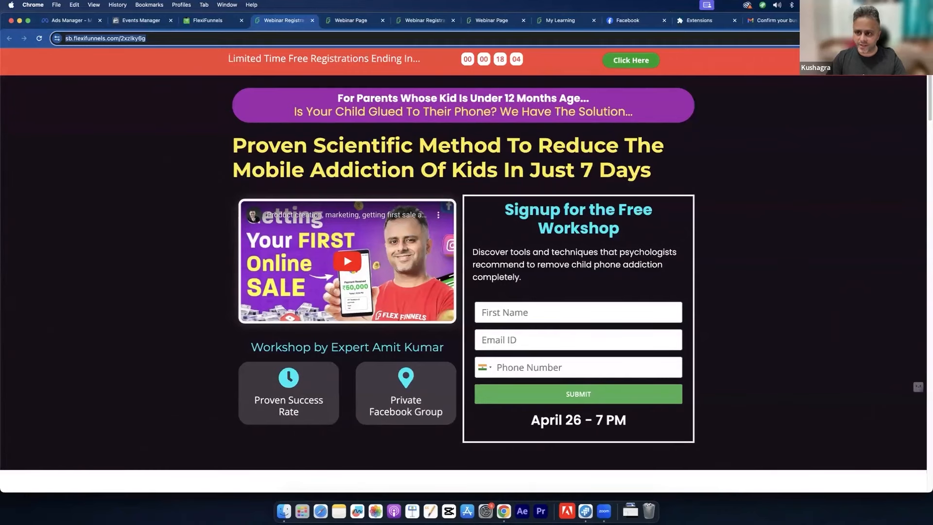
key(super+t)
text(chat)
key(Return)
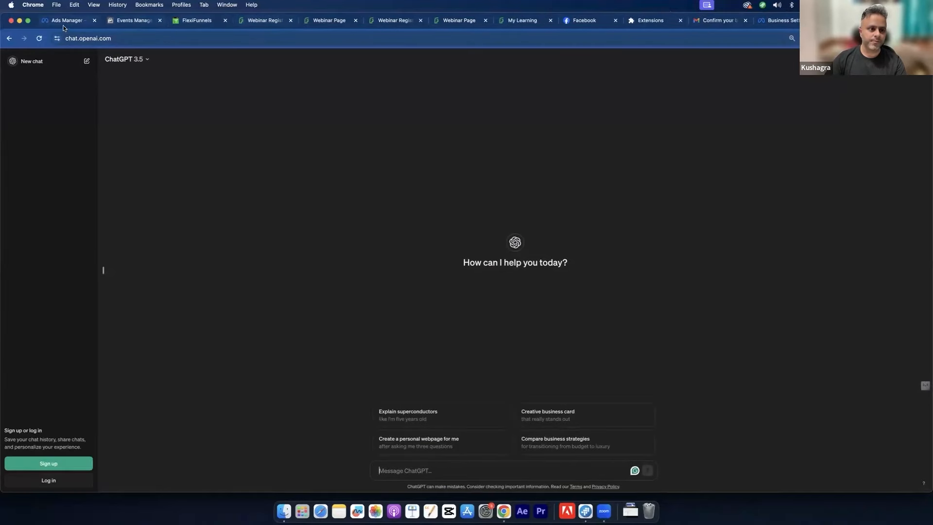
Step: Copy the headline 'Is Your Child Glued To Their Phone?' and switch to ChatGPT
click(66, 21)
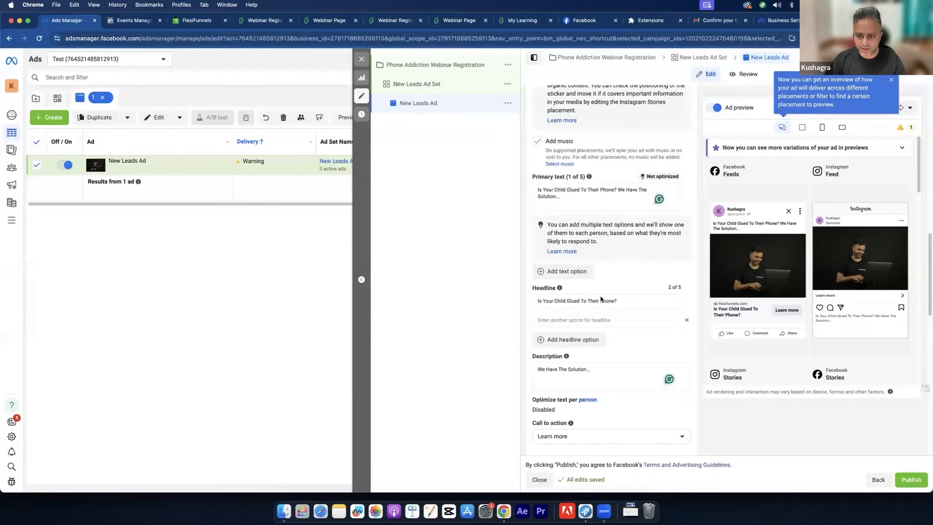
click(624, 302)
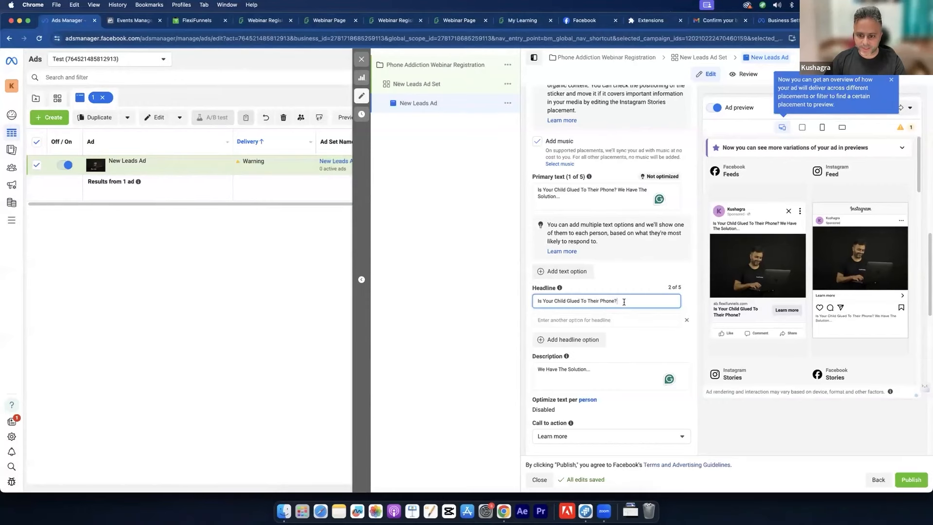
key(super+a)
key(super+c)
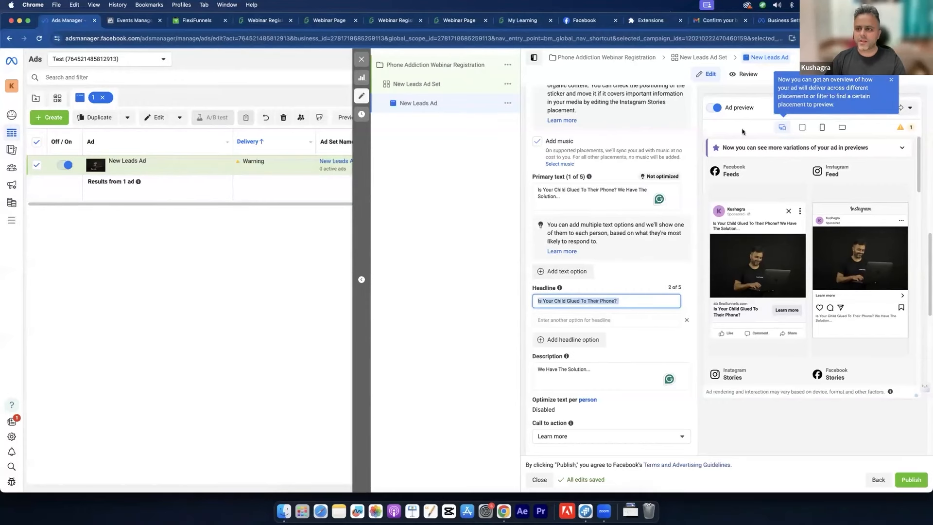
click(846, 21)
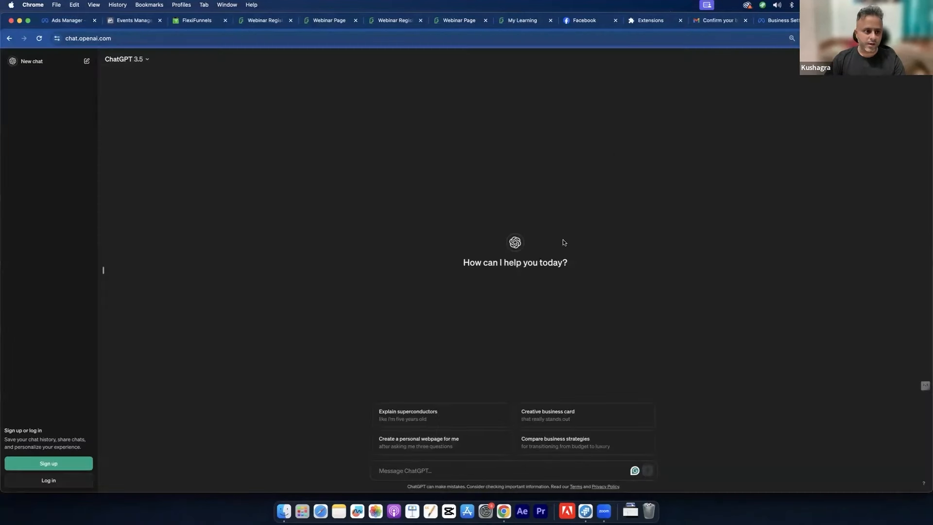
Step: Ask ChatGPT for Facebook ad headline variations of 'Is Your Child Glued To Their Phone?'
click(408, 471)
text(for my facebook ad headline)
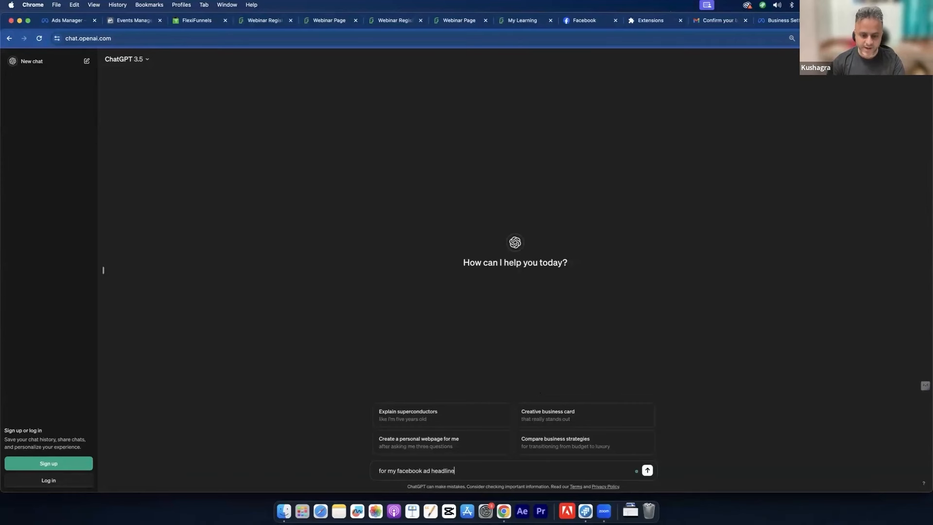
text( give me some variatio)
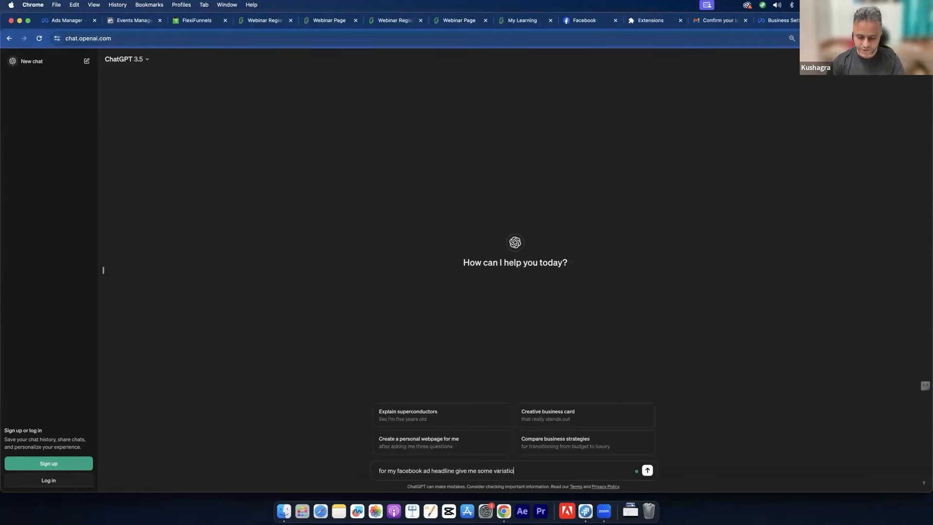
text(ns for ythis:)
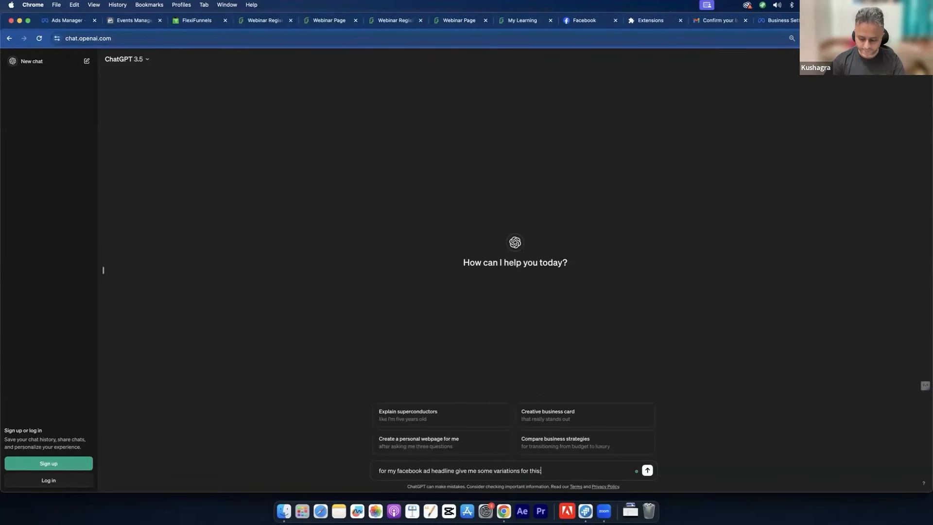
key(shift+Return)
key(super+v)
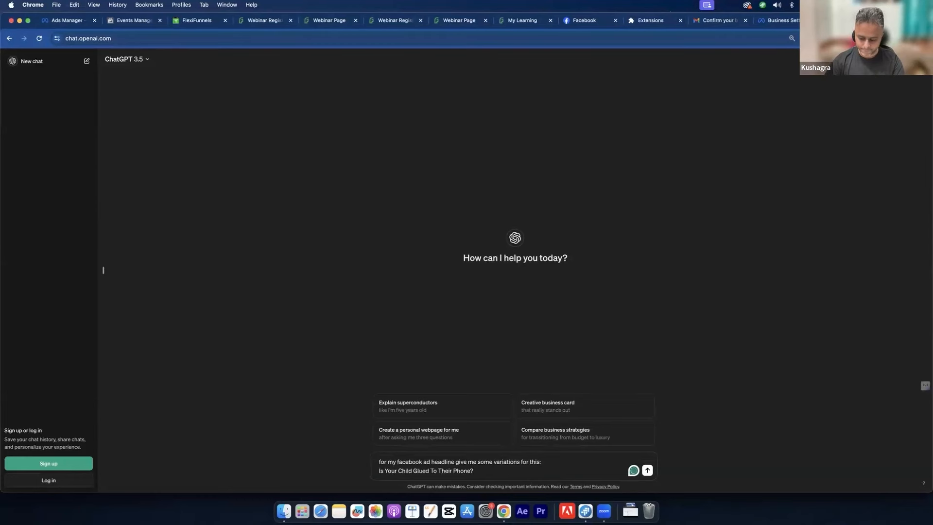
key(Return)
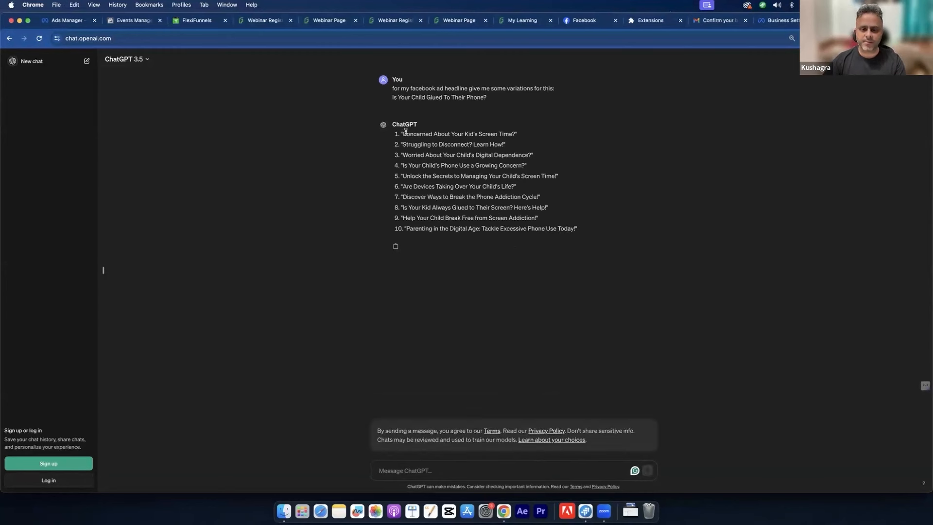
Step: Copy the first suggested headline and focus the empty second headline option in Ads Manager
drag(404, 131, 516, 136)
key(super+c)
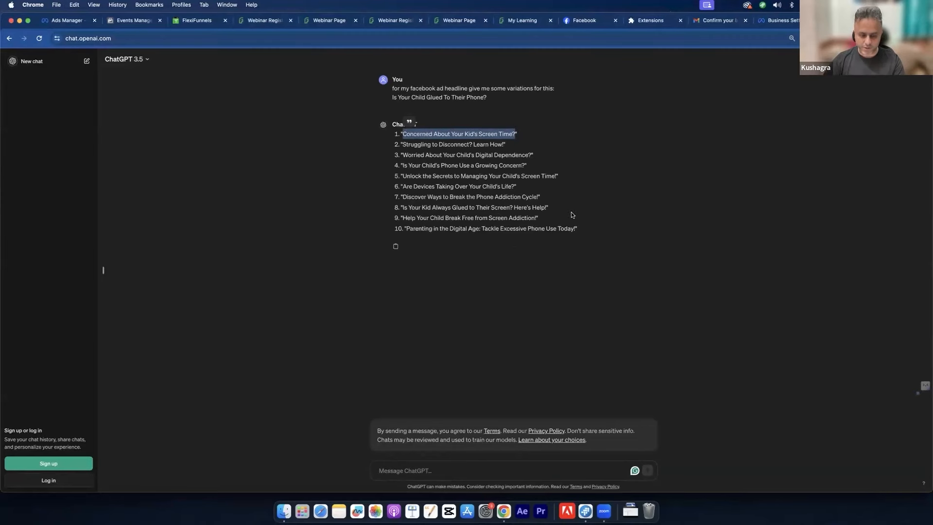
click(72, 22)
click(566, 321)
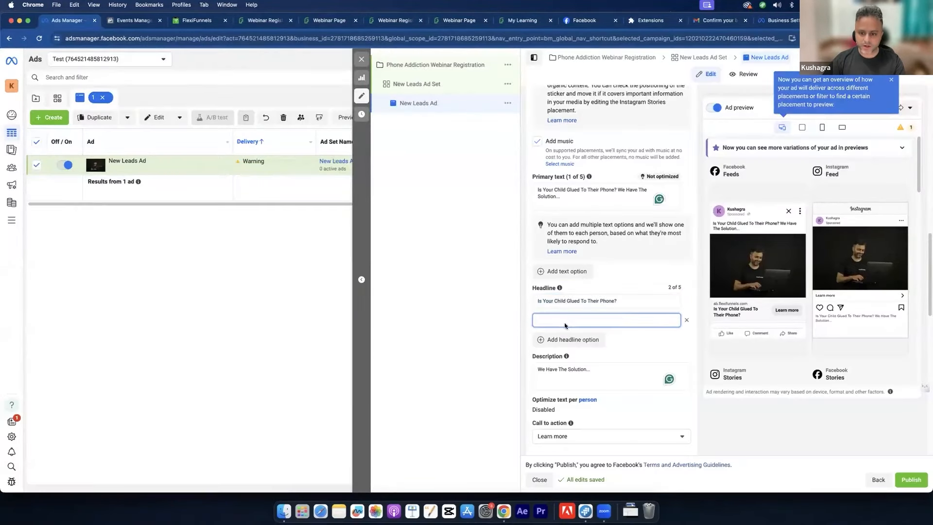
Step: Paste 'Concerned About Your Kid's Screen Time?' as the second headline and copy ChatGPT's third suggestion
key(super+v)
click(640, 336)
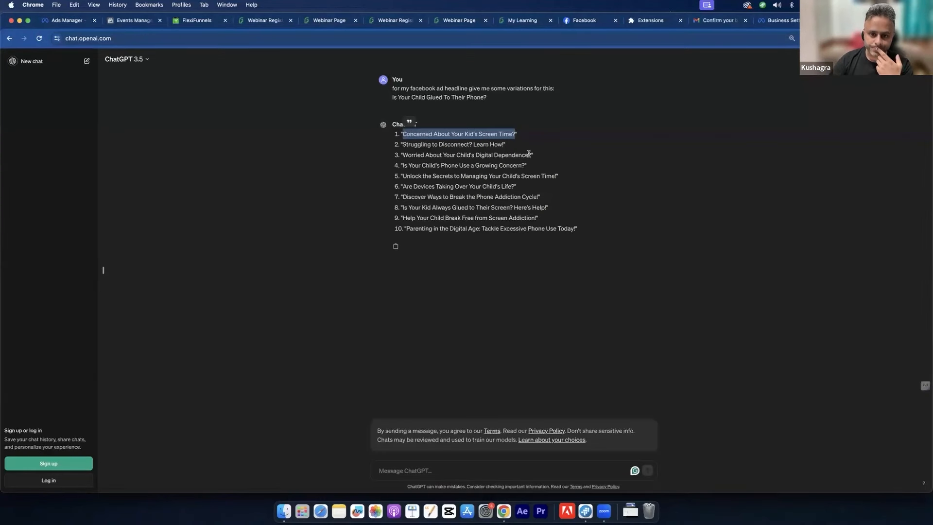
drag(531, 156, 401, 155)
key(super+c)
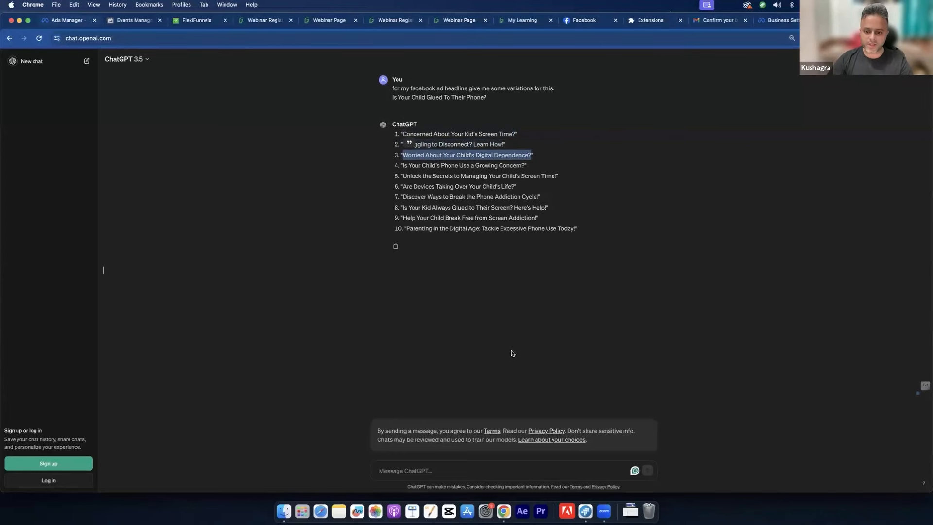
key(super+1)
Step: Add a third headline, 'Worried About Your Child's Phone Addiction?', replacing 'Digital Dependence'
click(570, 340)
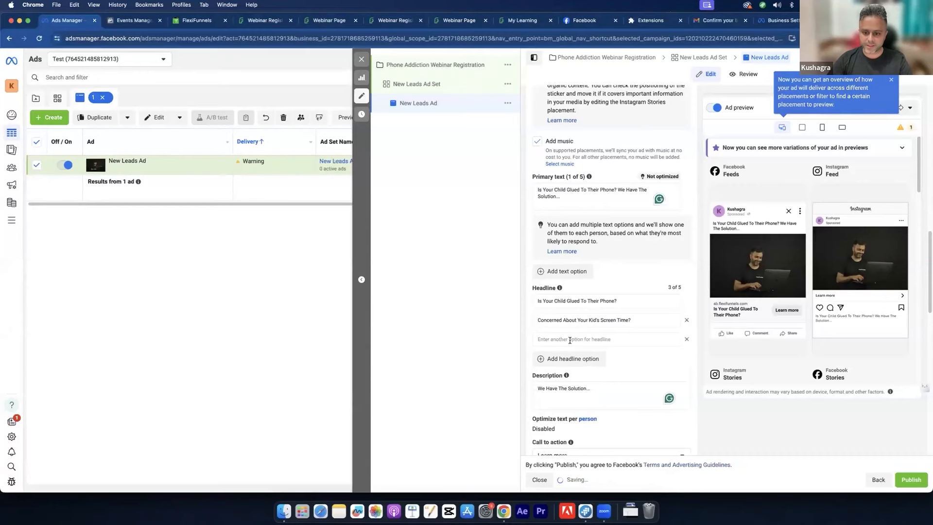
click(570, 340)
key(super+v)
double_click(617, 338)
key(BackSpace)
key(BackSpace)
key(BackSpace)
key(BackSpace)
text(Phone Addic)
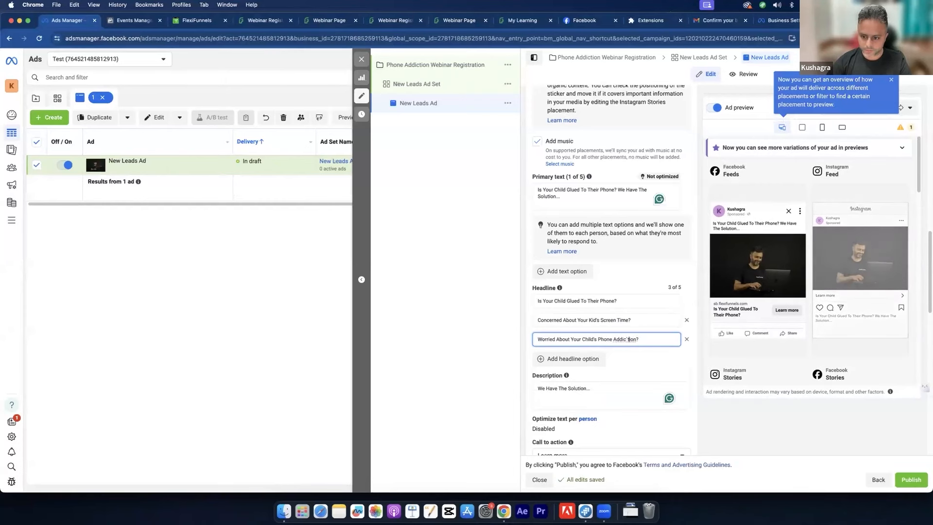
click(678, 368)
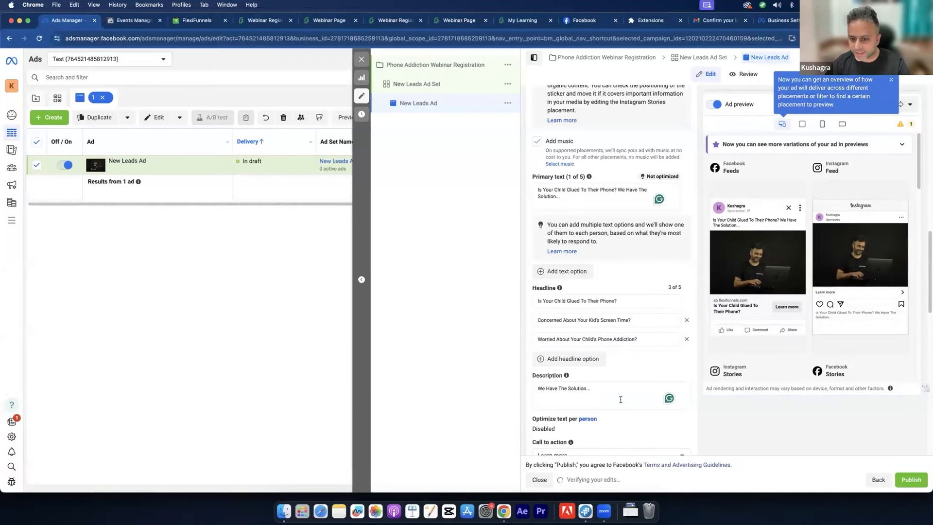
scroll(653, 367, down, 2)
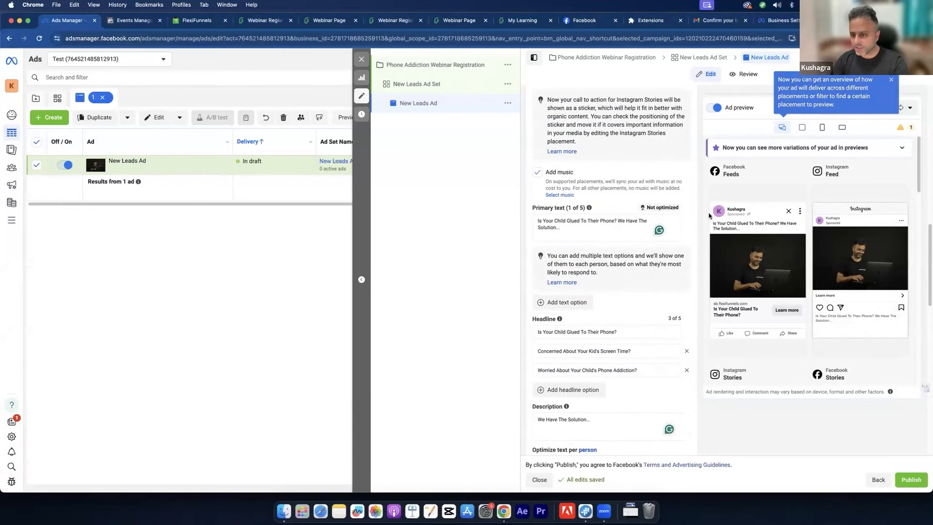
click(257, 24)
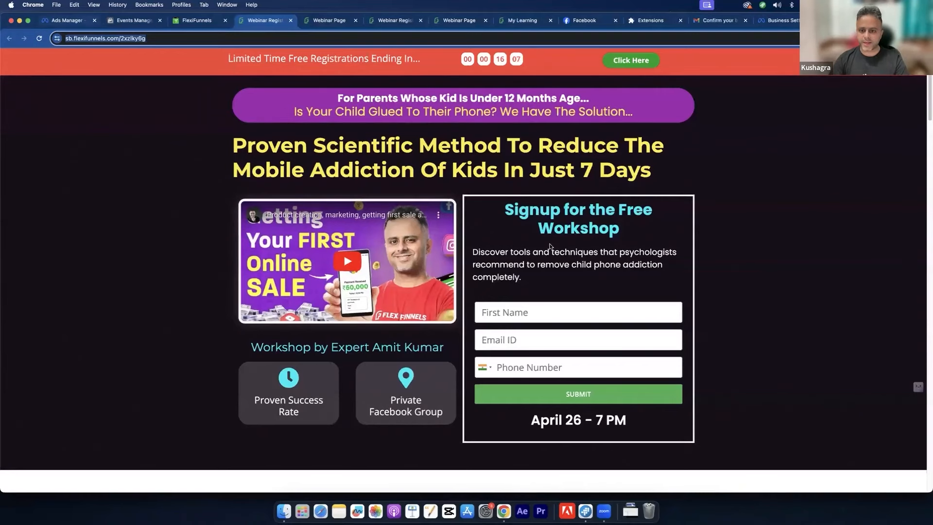
key(super+1)
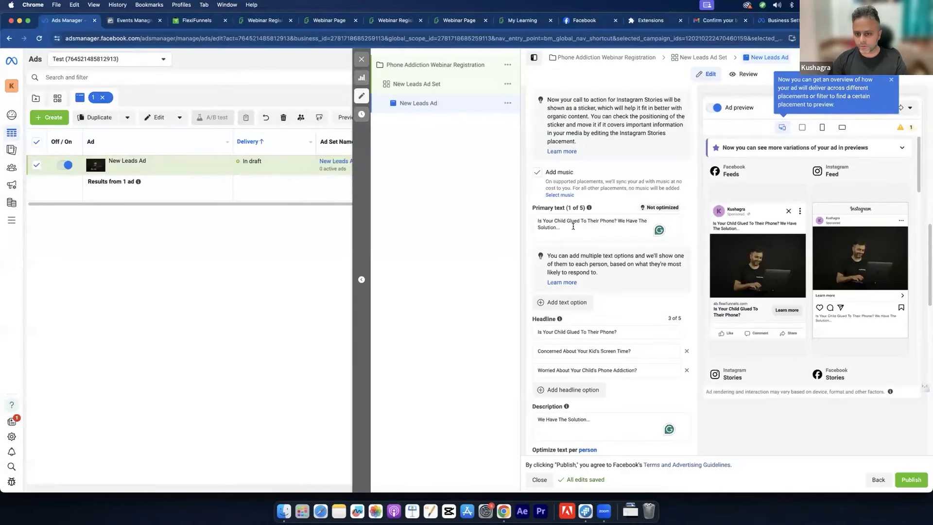
click(572, 226)
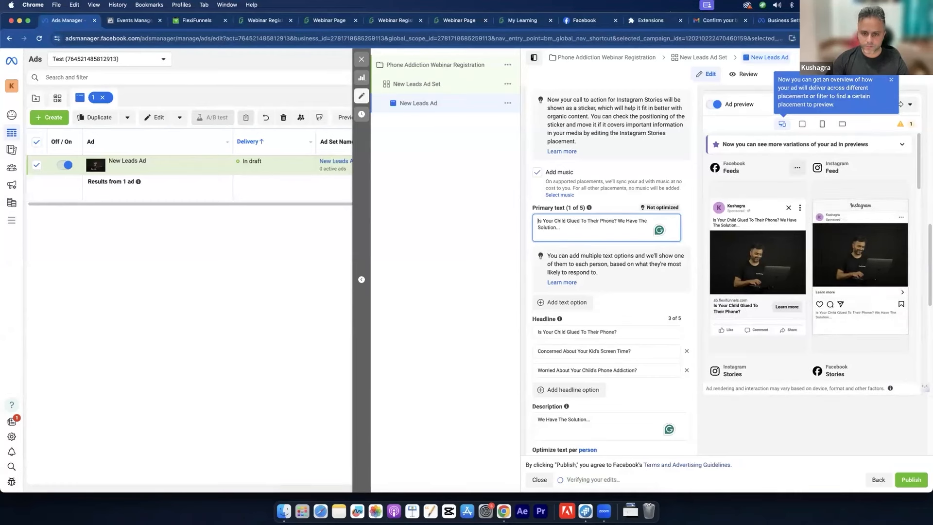
key(Return)
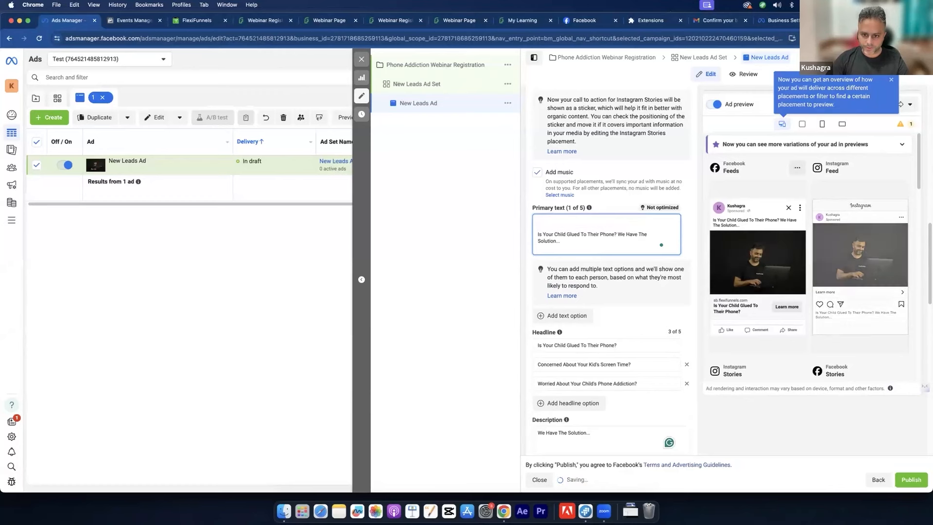
text(https://sb.flexifunnels.com/2xzlky6g)
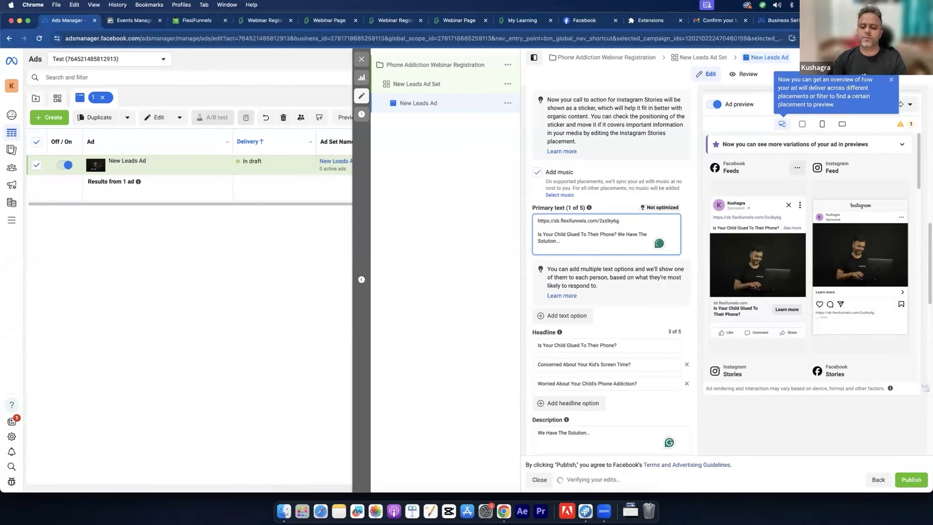
key(Return)
text(We)
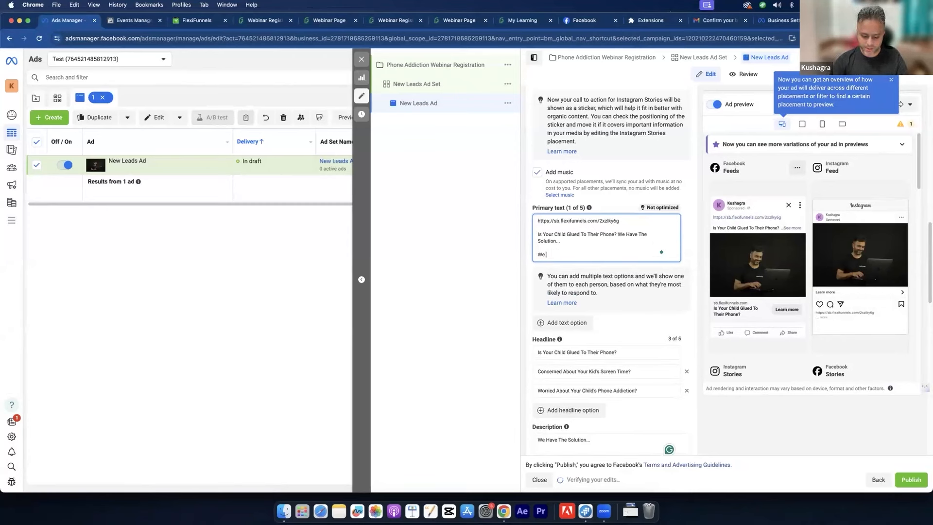
text( are doing a web)
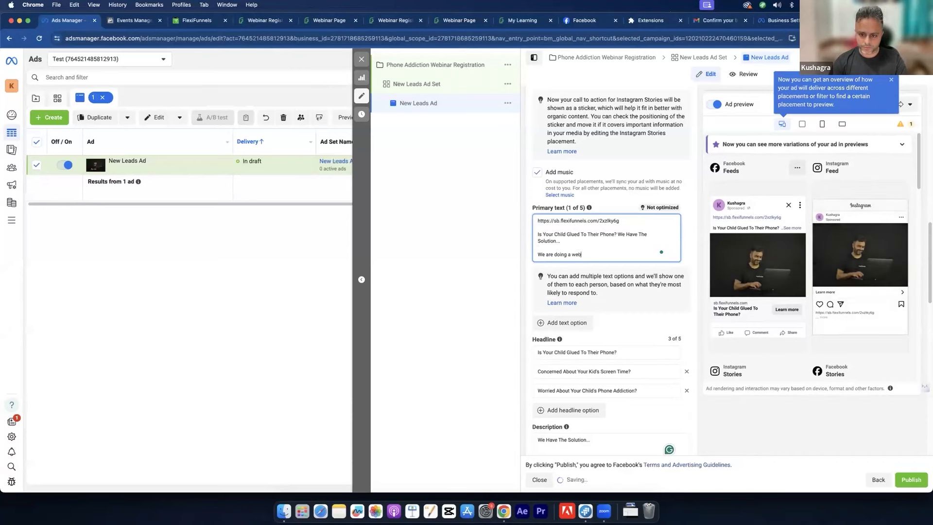
text(inar wh)
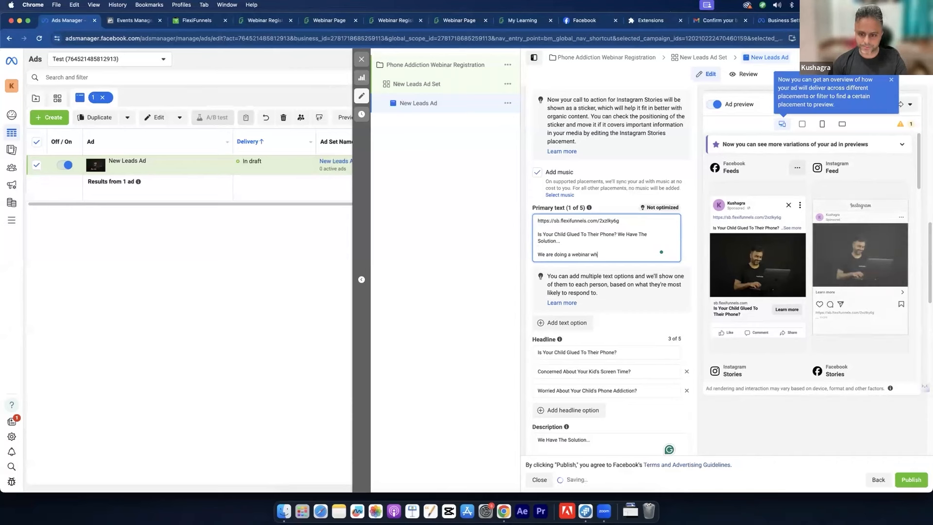
text(ere)
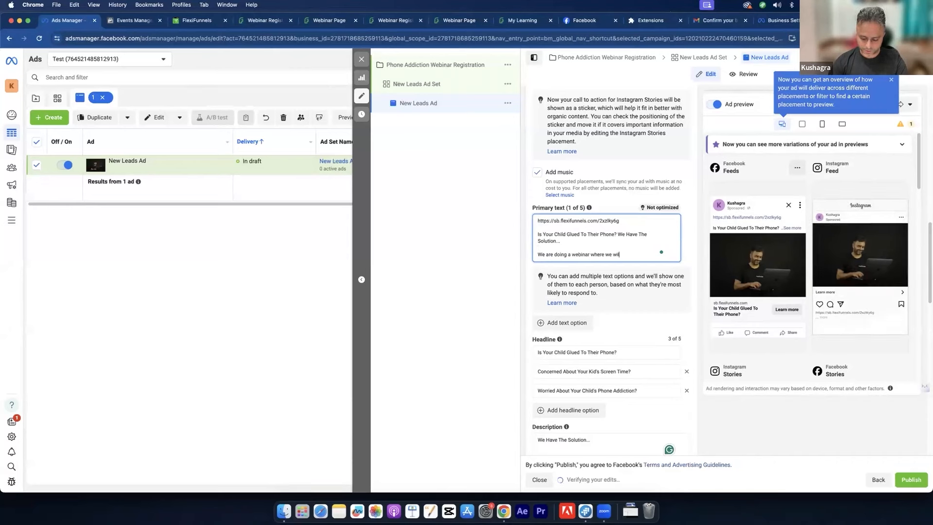
text( we will sho)
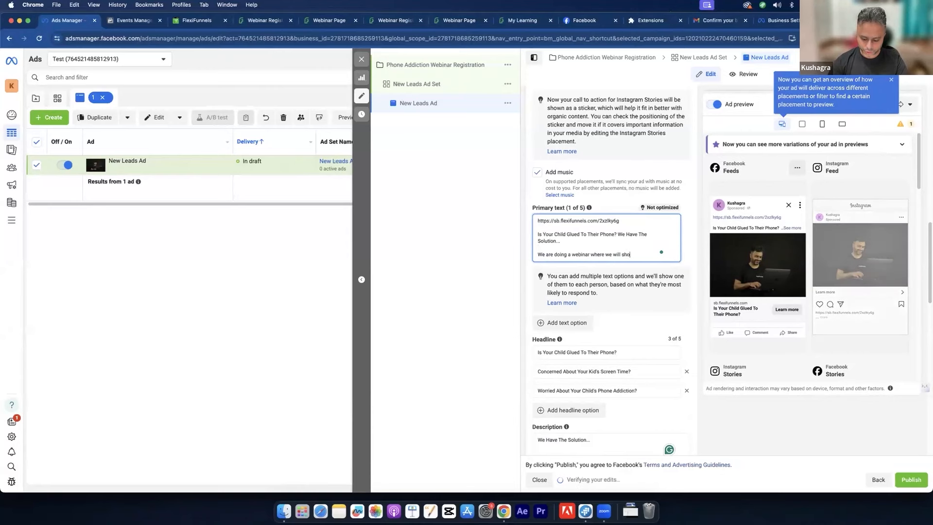
text(w you how to)
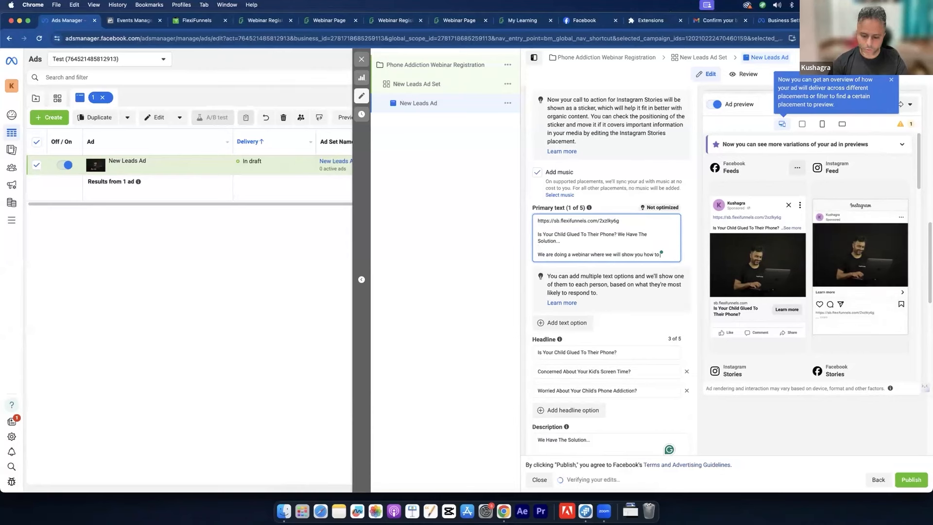
scroll(680, 273, down, 1)
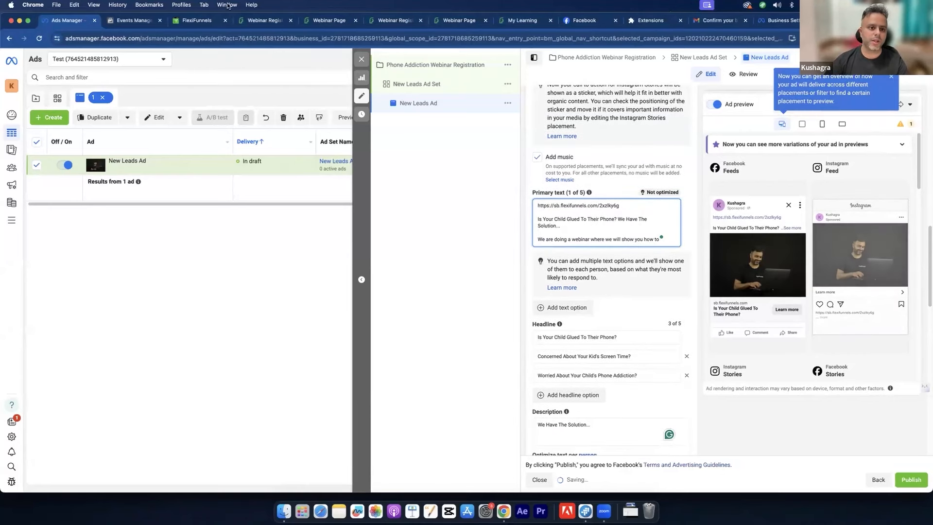
Step: Select the yellow headline about ending kids' mobile addiction in 7 days, then return to Ads Manager
click(241, 25)
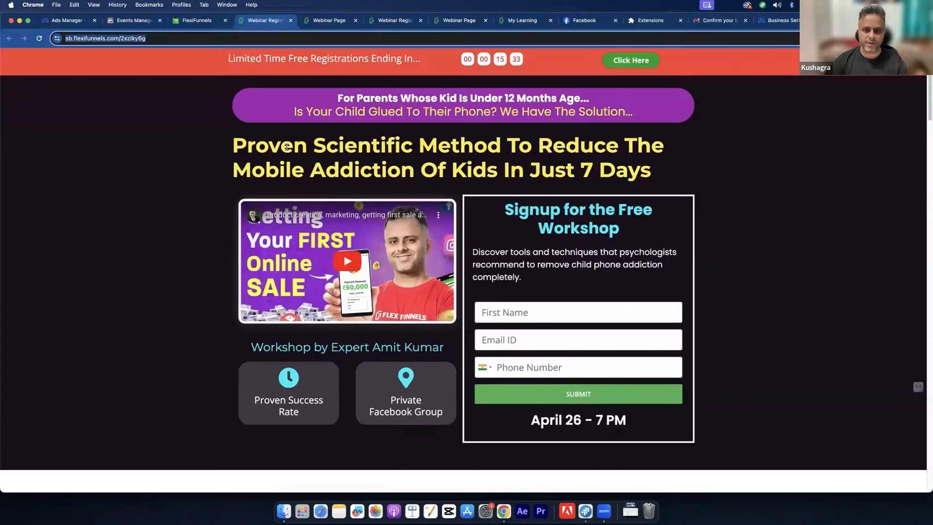
drag(233, 141, 667, 175)
key(super+c)
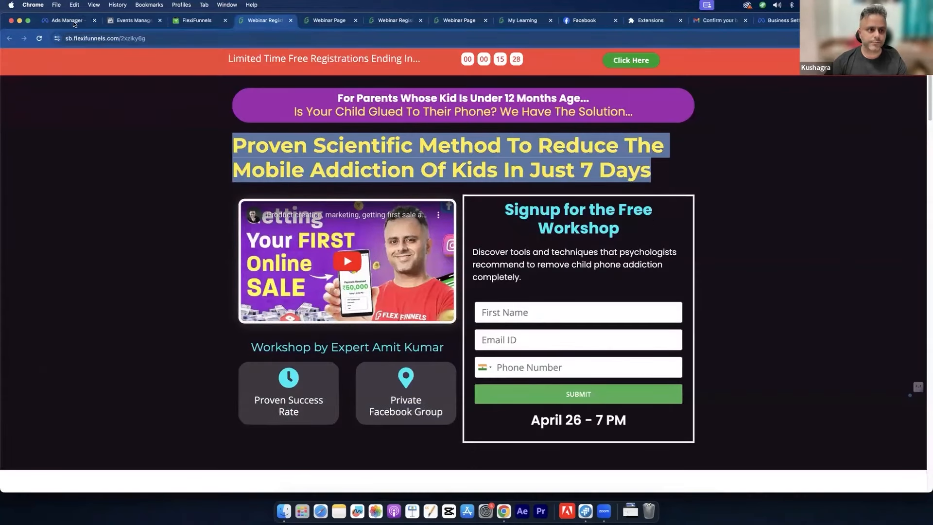
key(super+1)
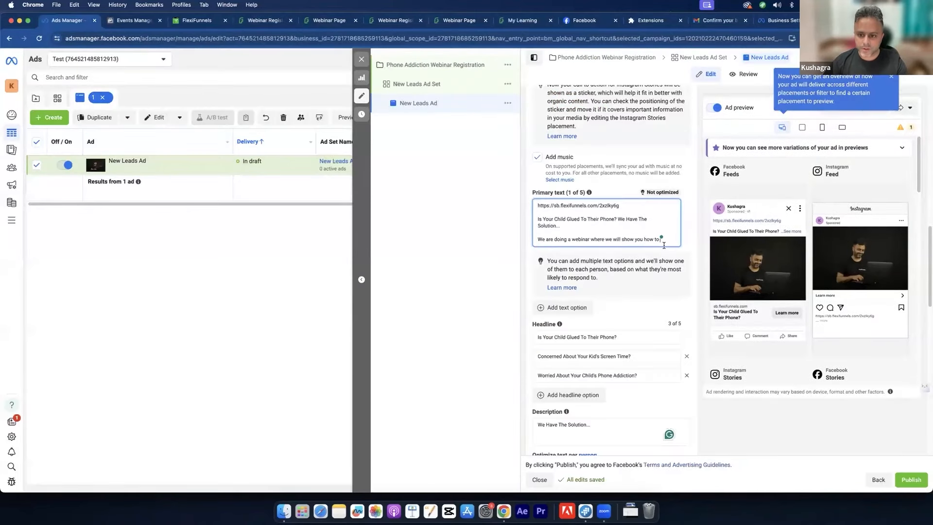
Step: Paste the 7-day headline into the webinar sentence and add the 2 hour training paragraph
key(Return)
key(Return)
key(super+v)
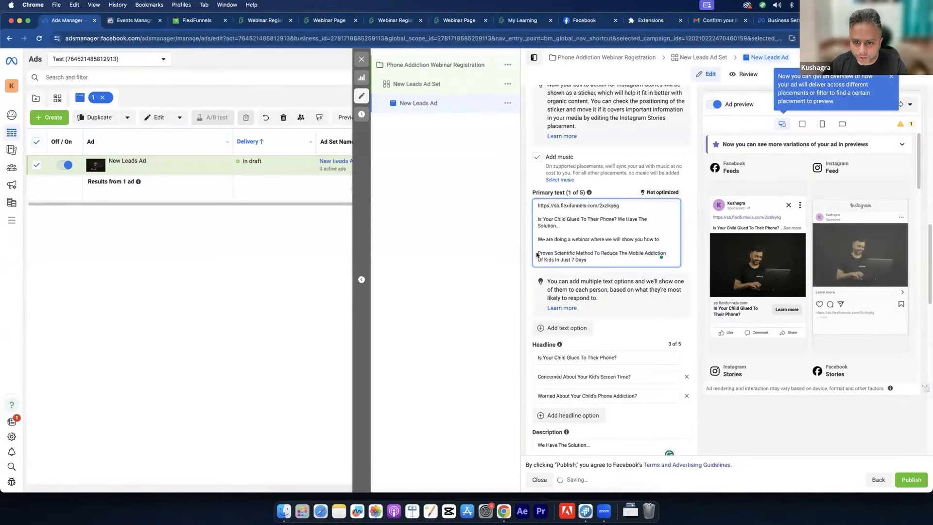
key(BackSpace)
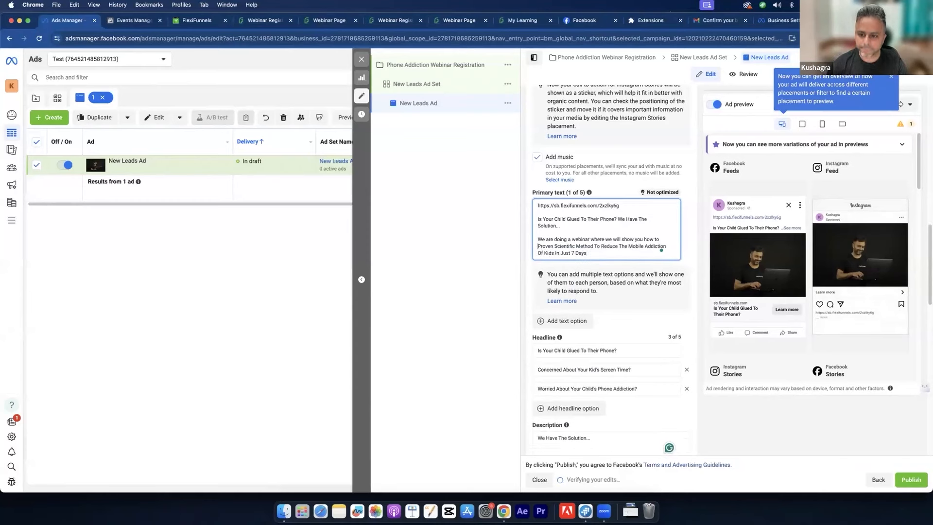
key(BackSpace)
key(BackSpace)
key(BackSpace)
key(BackSpace)
key(BackSpace)
key(BackSpace)
key(BackSpace)
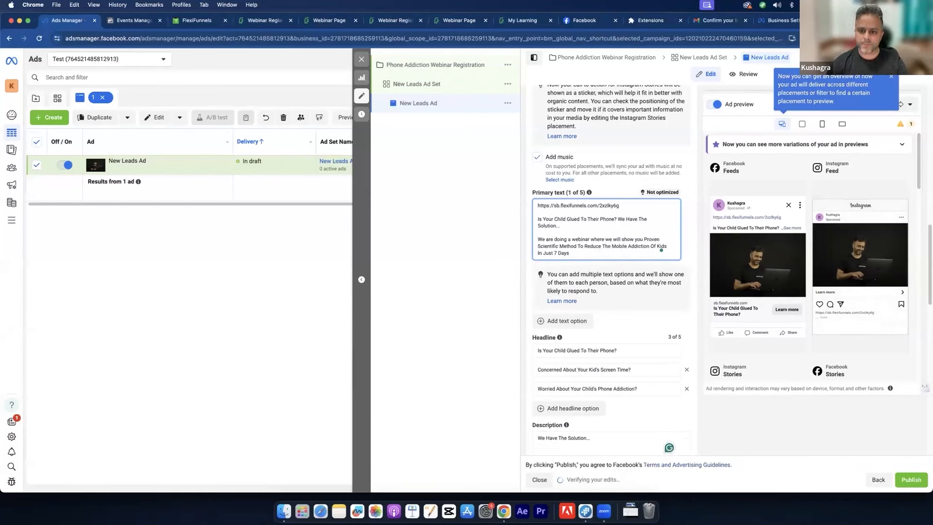
click(608, 252)
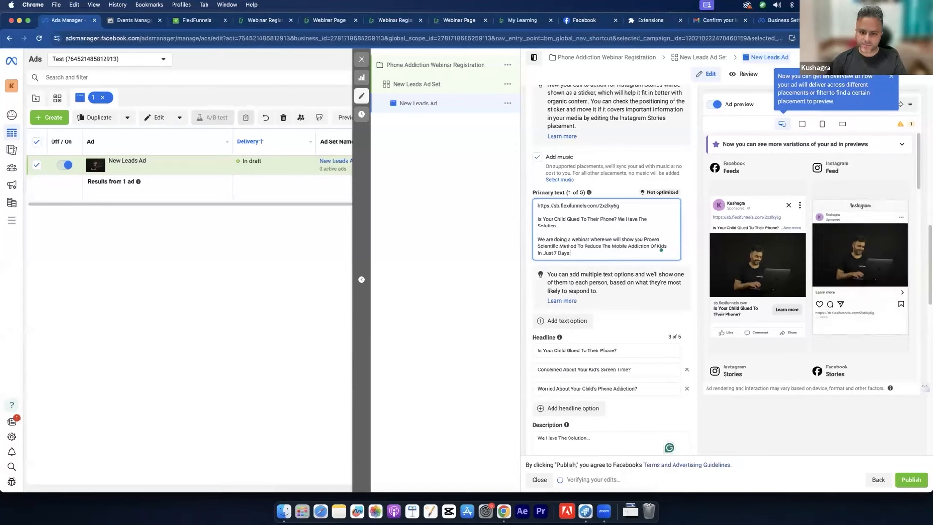
text(.)
key(Return)
key(Return)
text(It's a simp)
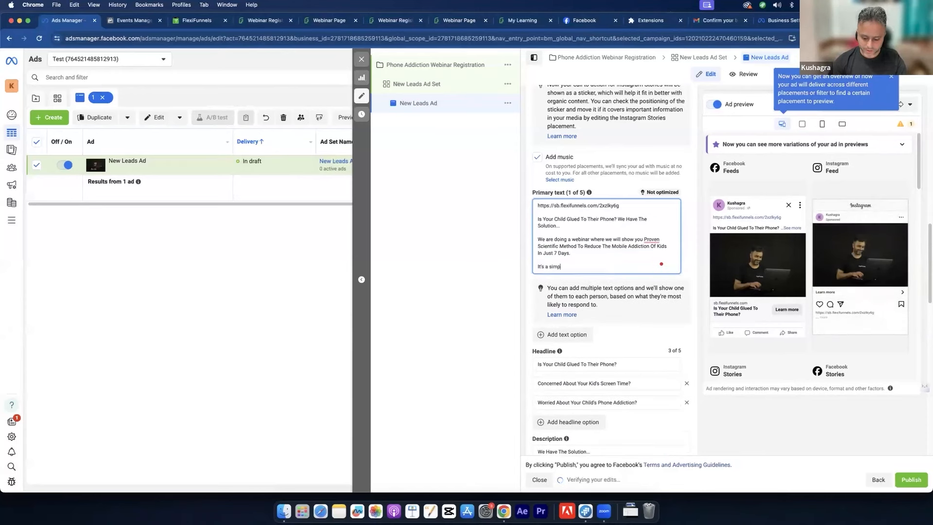
text(le 2 hour training)
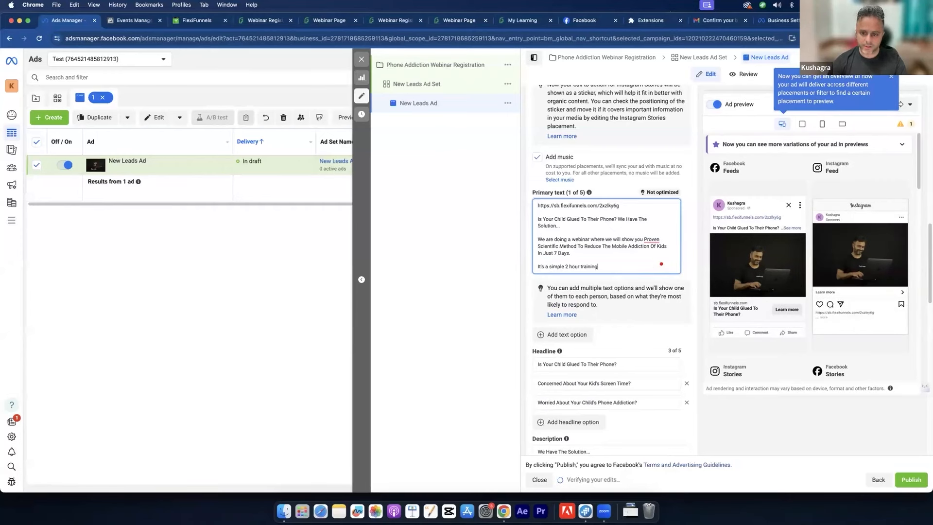
text( that will help youn)
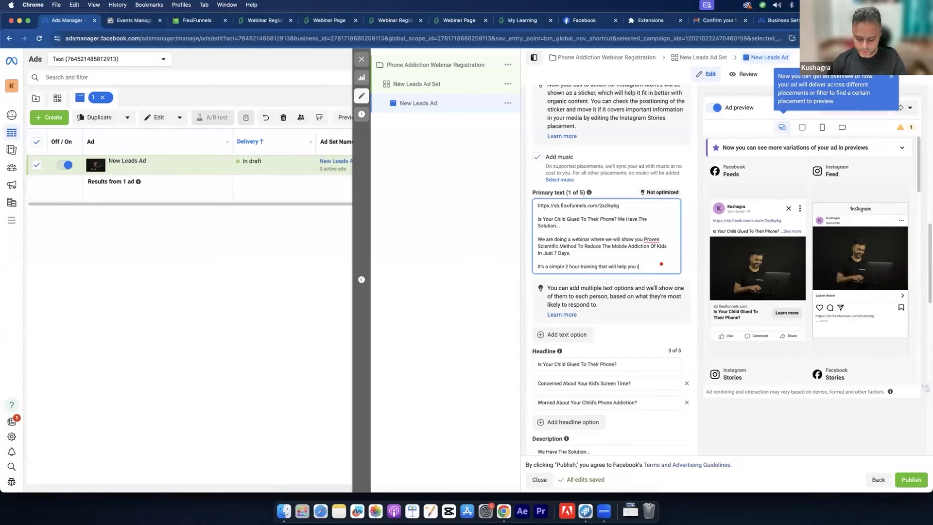
text(your kid's)
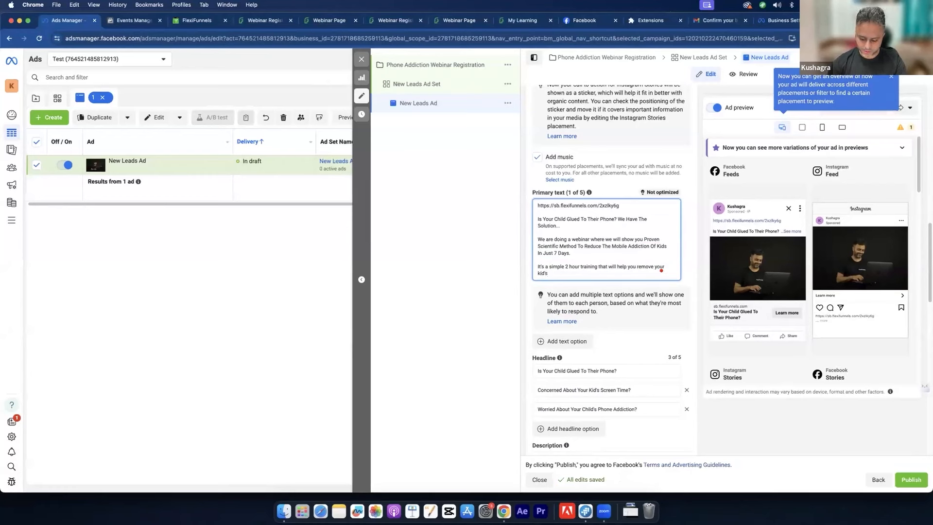
text( phone add)
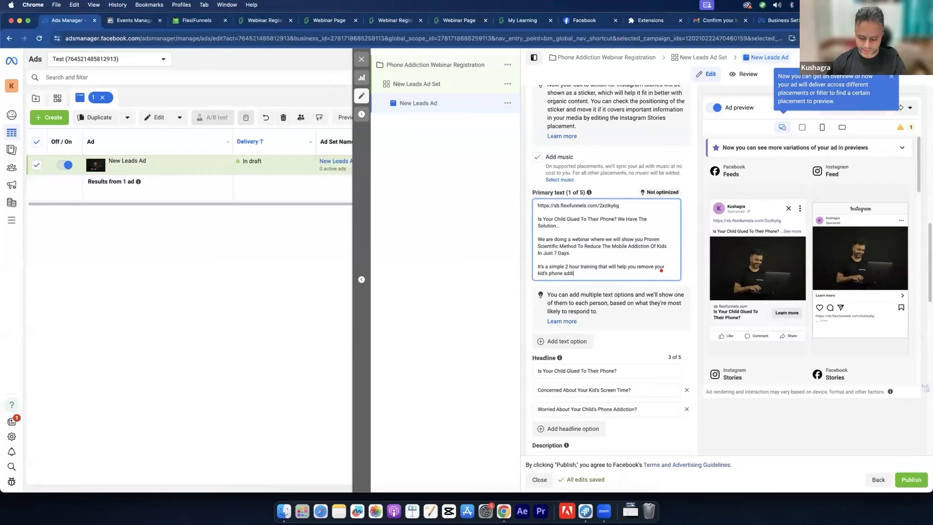
text(iction forever)
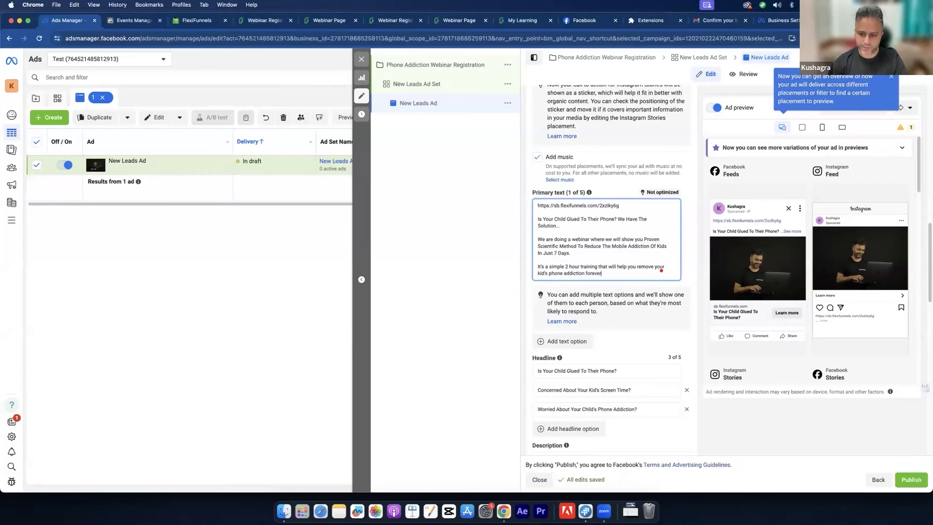
text(.)
Step: End the primary text with 'Register for the session for FREE -' followed by the registration link
key(Return)
key(Return)
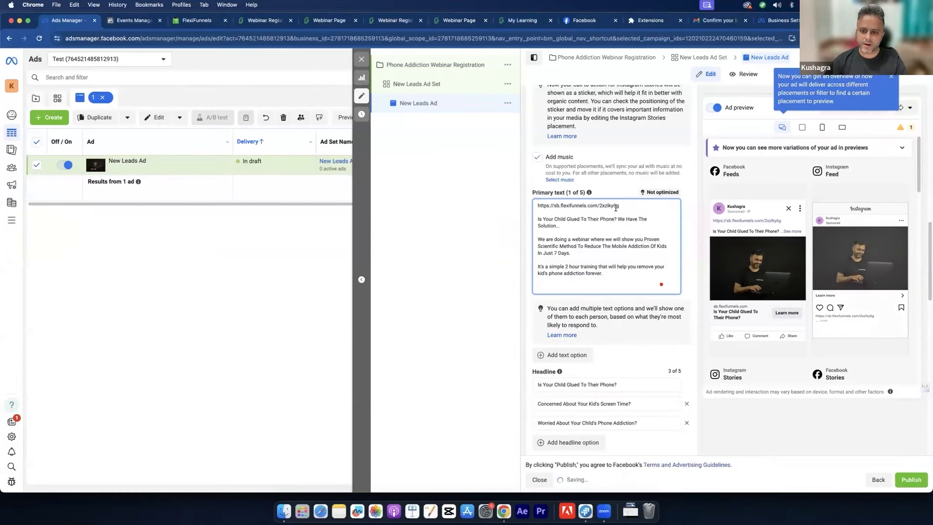
drag(620, 205, 533, 197)
key(super+c)
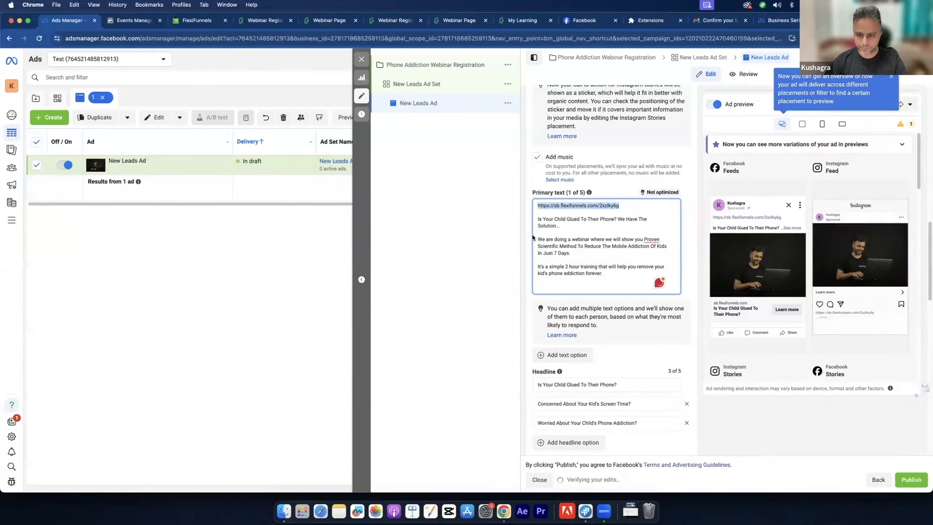
click(559, 287)
text(Register)
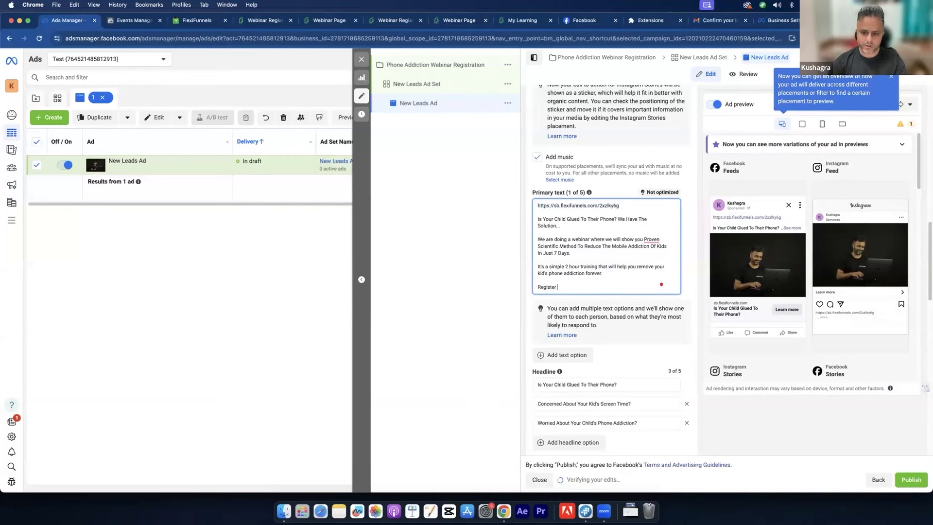
text( for the session)
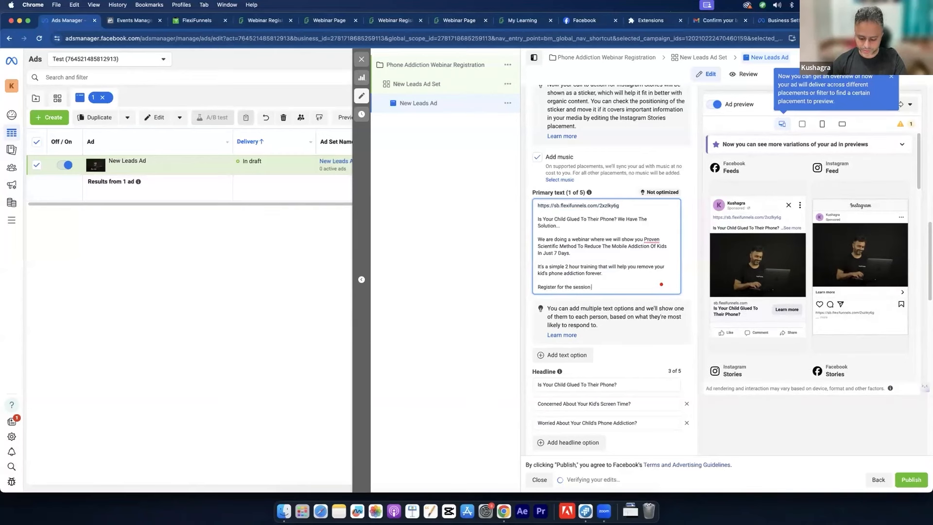
text( for Free - https://sb.flexifunnels.com/2xzlky6g)
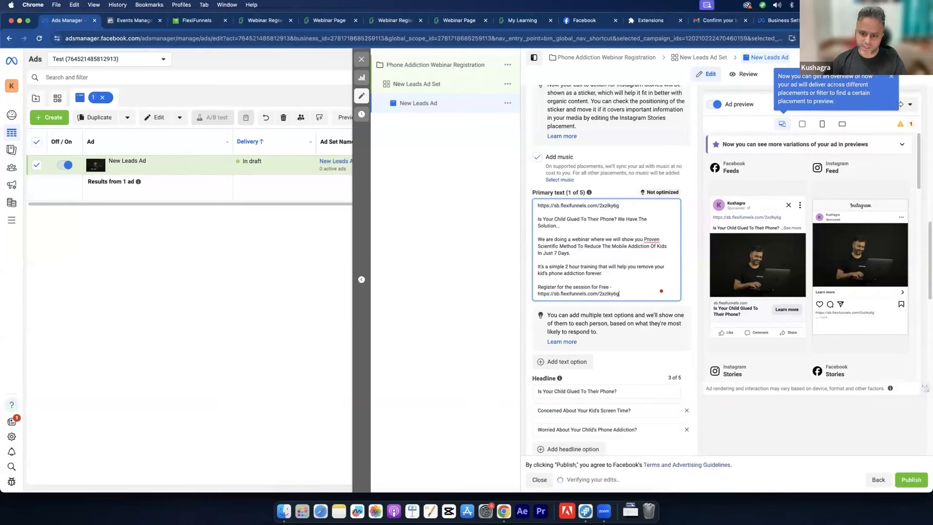
key(super+v)
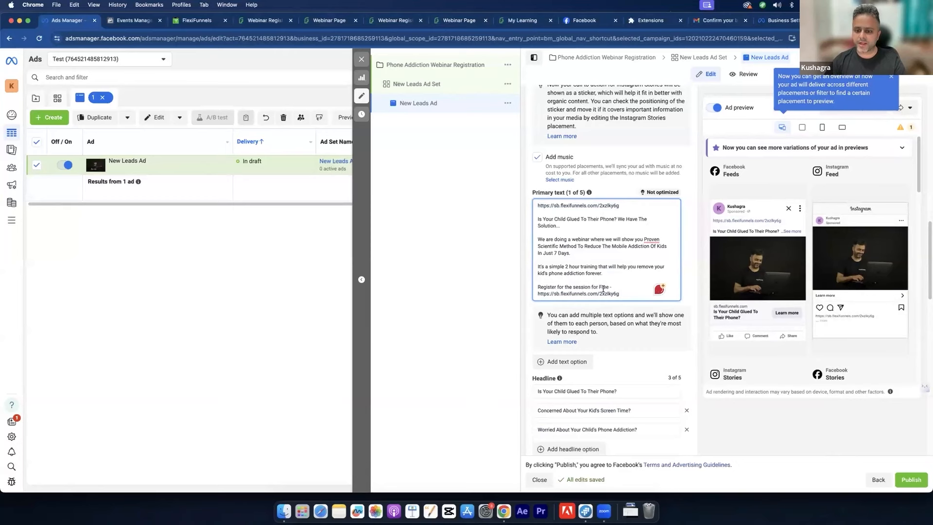
double_click(603, 286)
text(FREE)
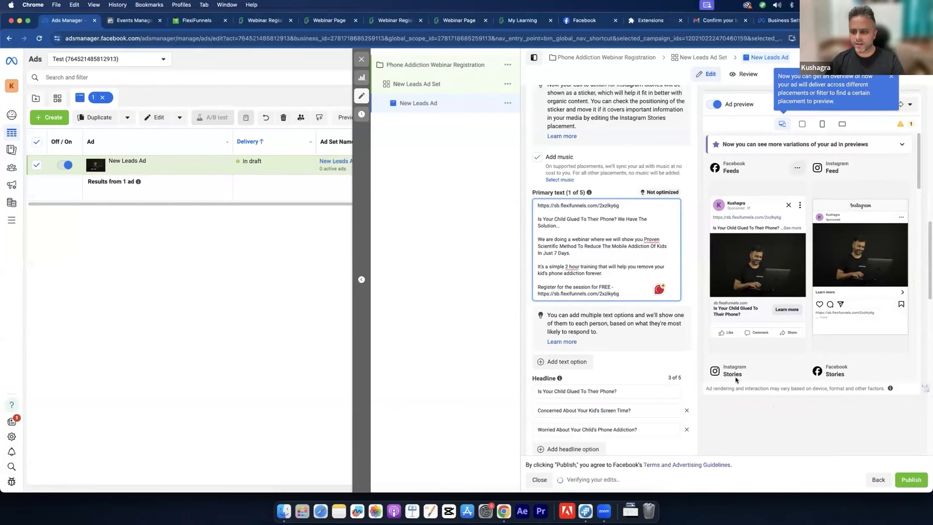
Step: Close the blue Ad preview tip, review the finished ad form, then go to the My Learning tab
scroll(774, 431, down, 4)
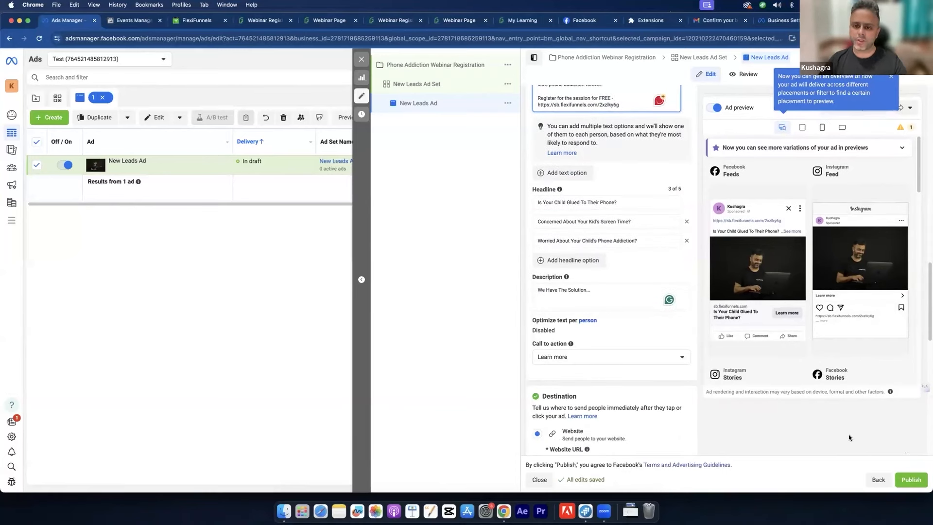
click(891, 76)
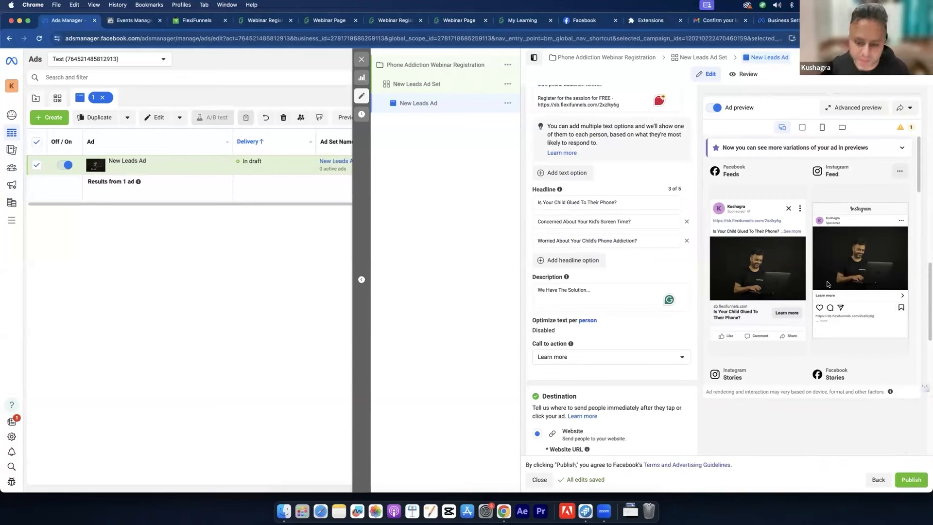
scroll(671, 329, down, 10)
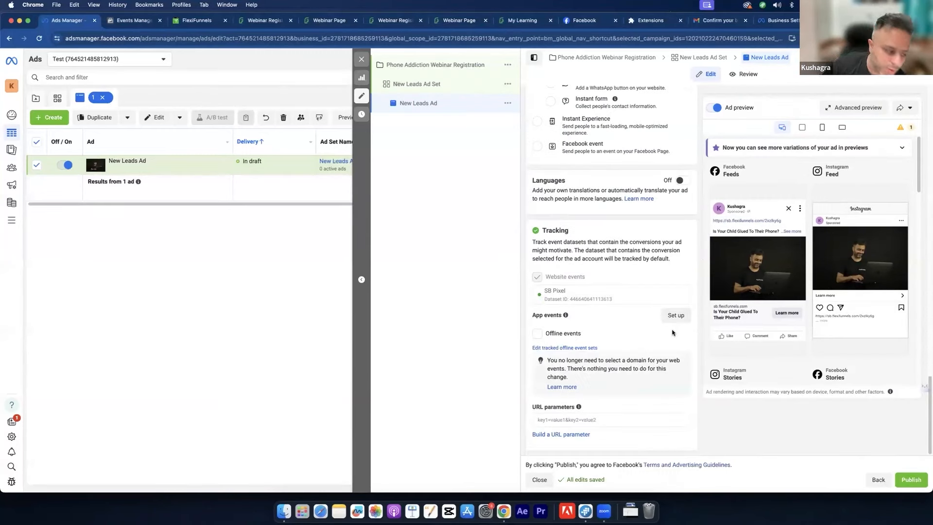
scroll(671, 327, up, 10)
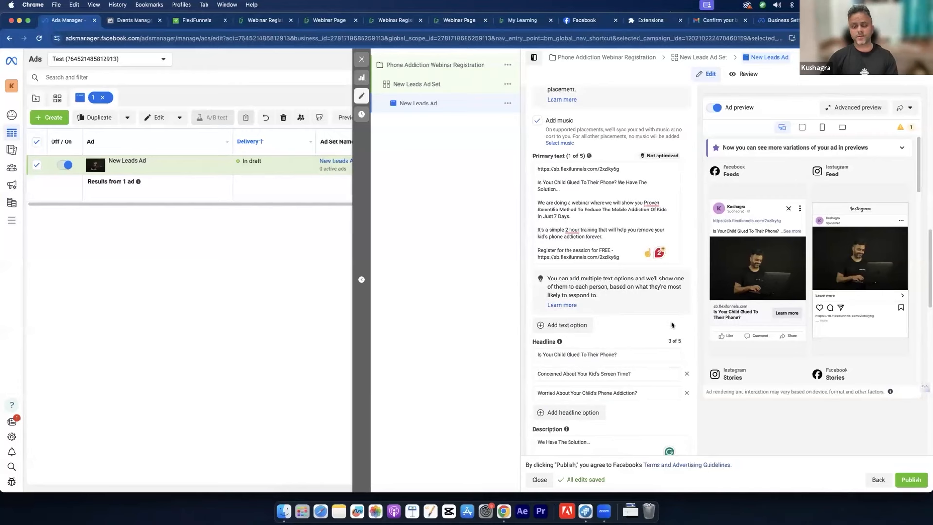
scroll(672, 325, down, 3)
scroll(675, 324, up, 5)
scroll(676, 324, up, 10)
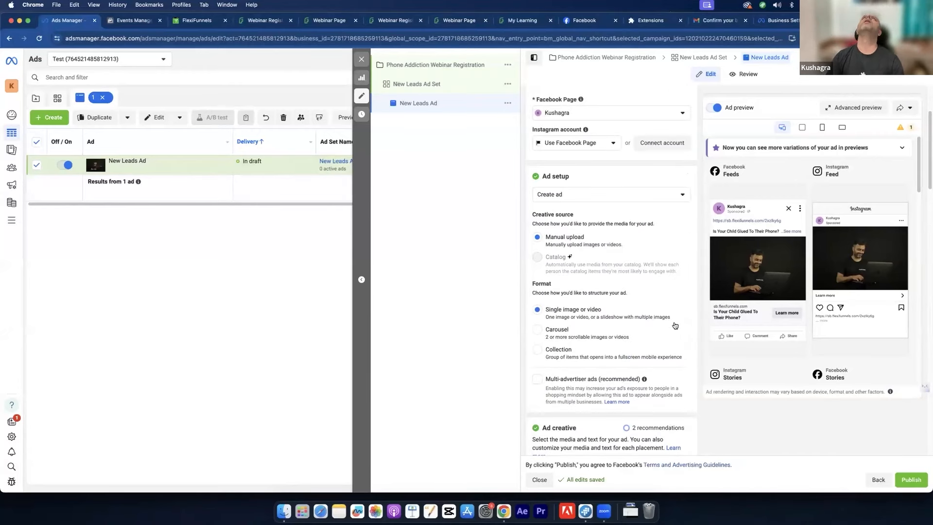
click(525, 24)
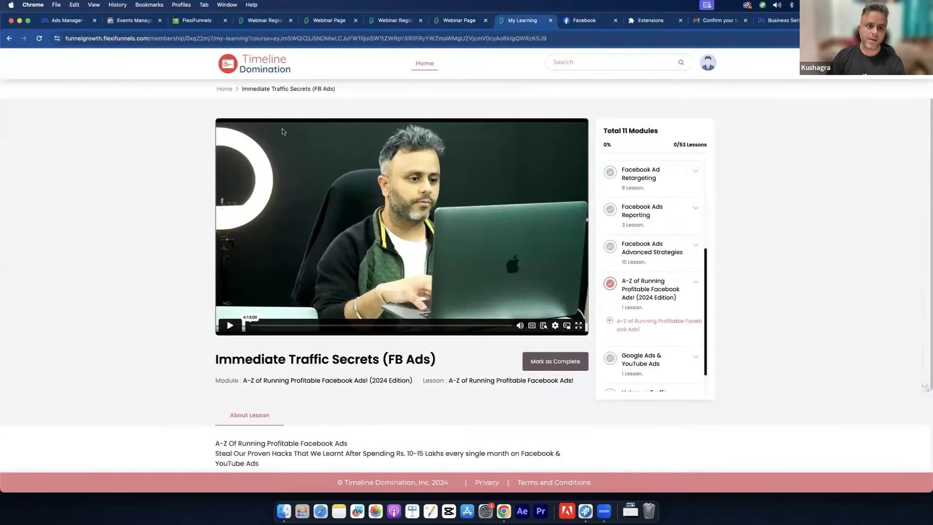
Step: Collapse the 'A-Z of Running Profitable Facebook Ads!' module on the Timeline Domination course page and return to Ads Manager
triple_click(352, 92)
click(685, 285)
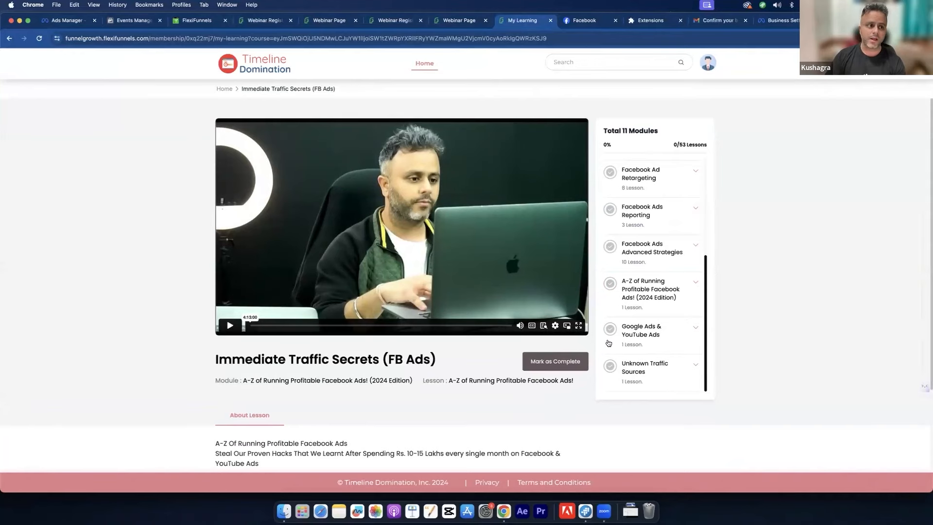
click(63, 20)
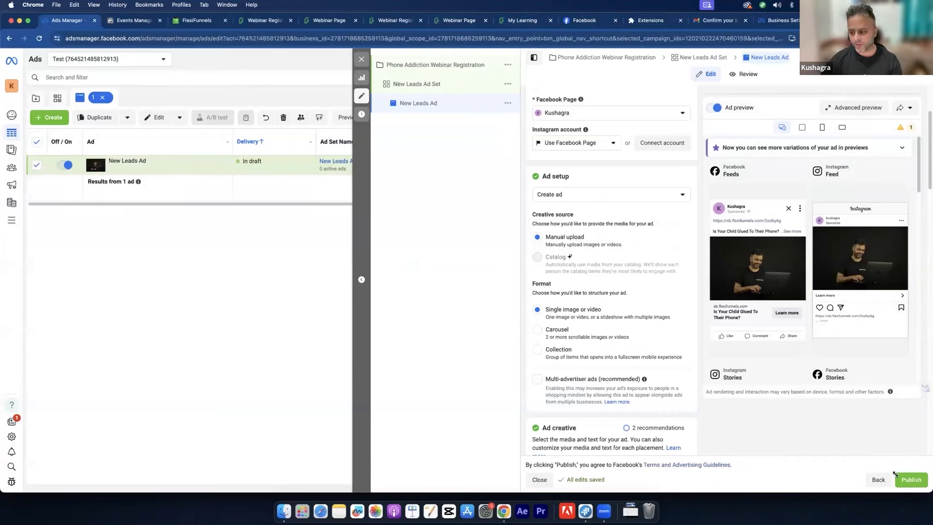
scroll(664, 413, down, 10)
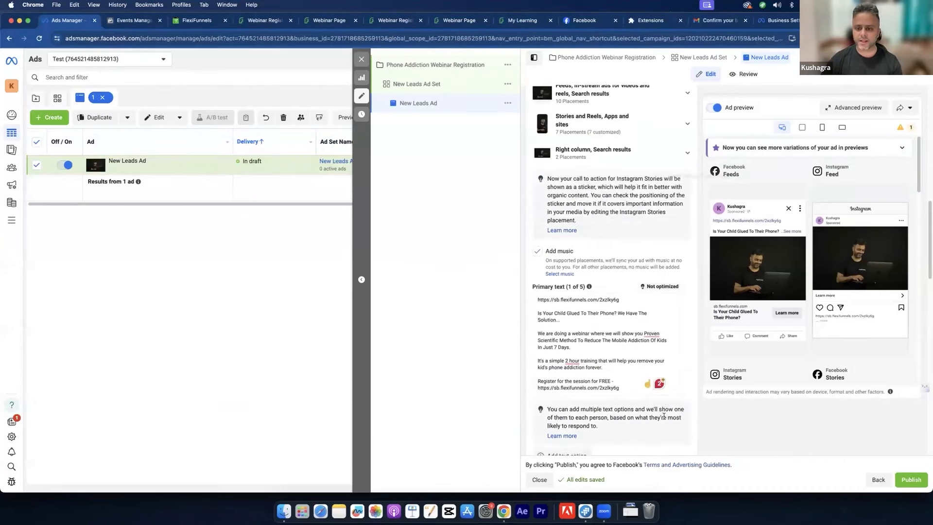
scroll(665, 419, up, 10)
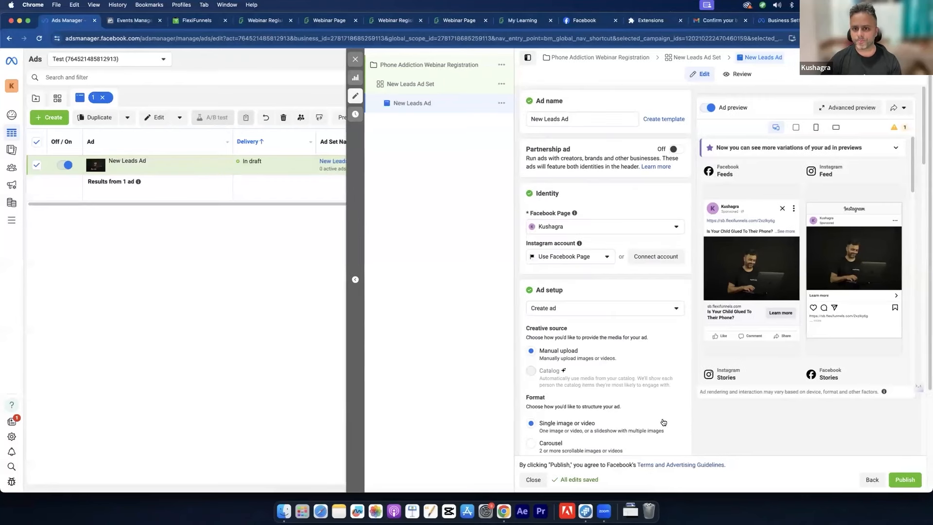
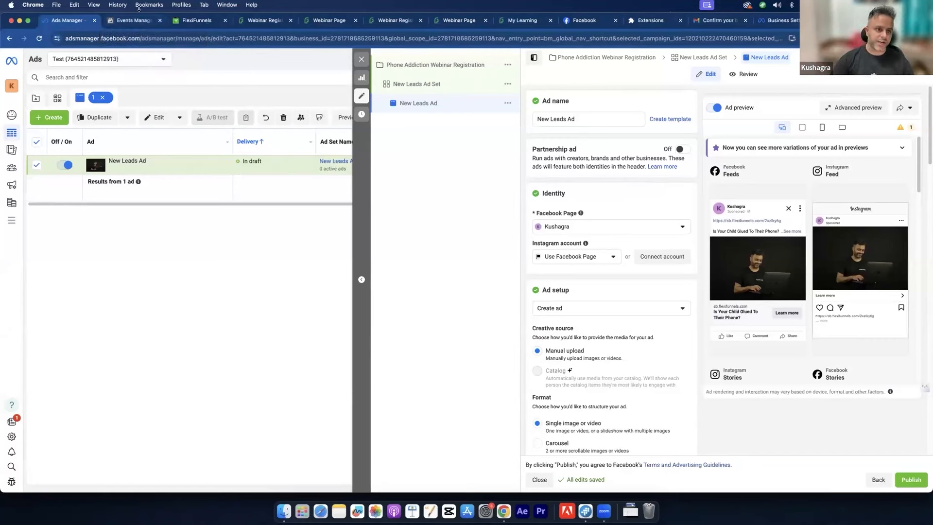
Step: Visit Billing & payments from All tools, then reach Business settings' People page
click(133, 20)
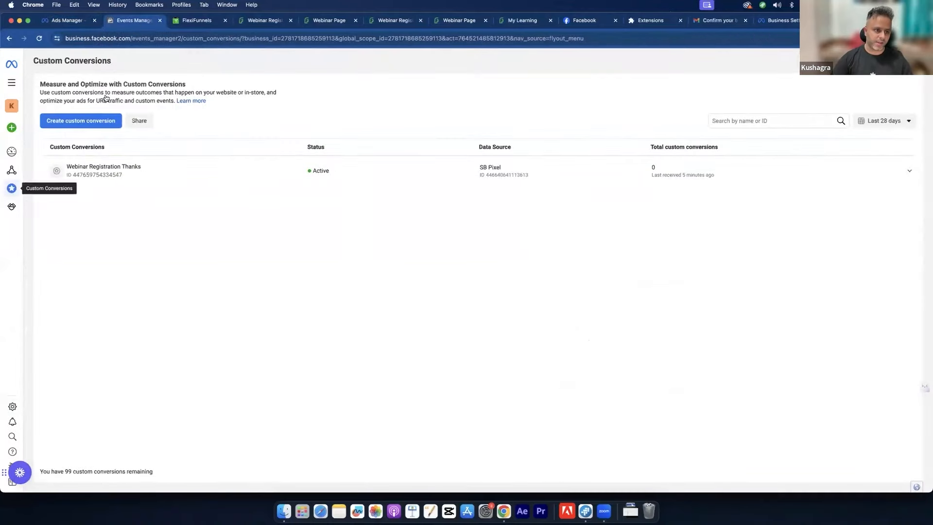
click(13, 79)
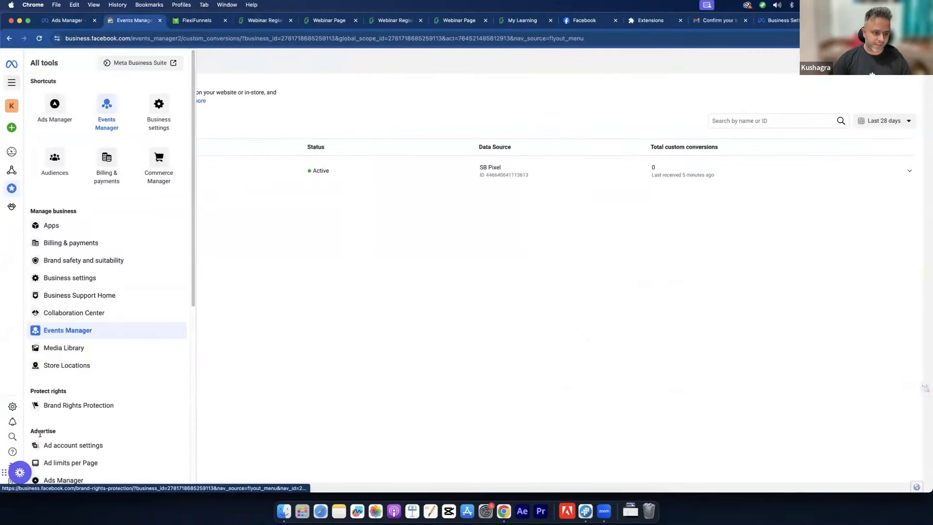
click(105, 165)
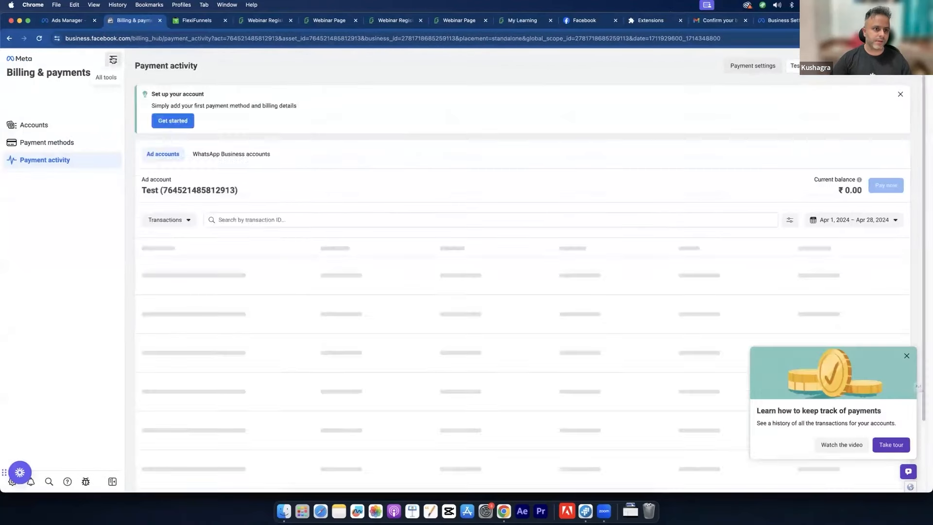
click(113, 59)
click(246, 106)
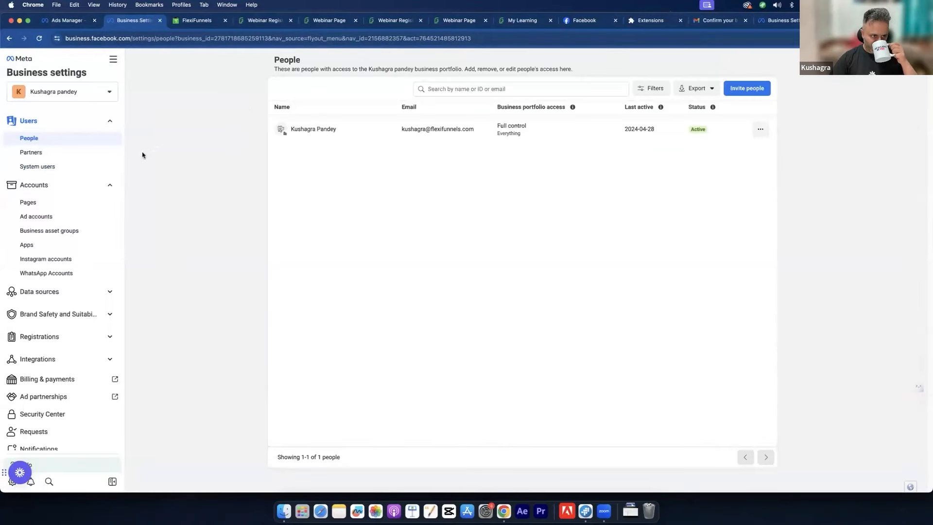
Step: Under Accounts > Pages, search 'kusg' to add an existing Page, then cancel without adding
click(49, 206)
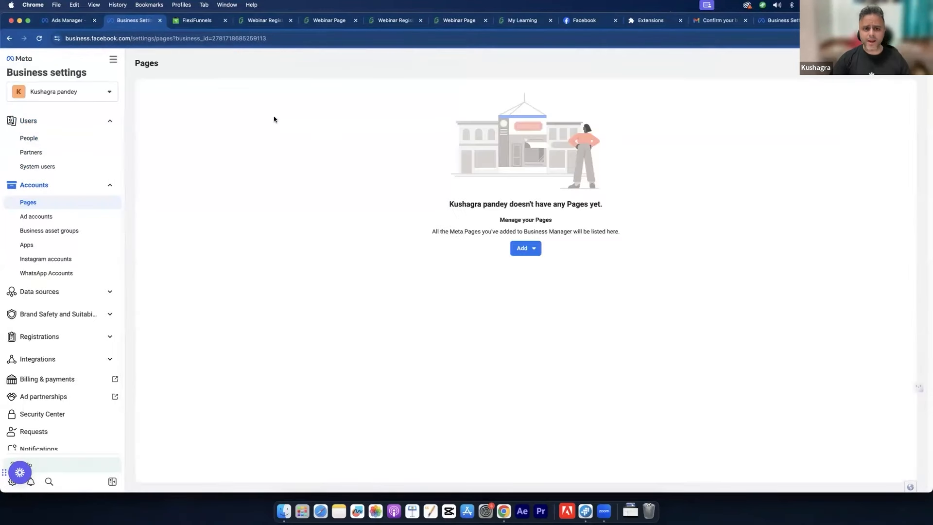
click(524, 249)
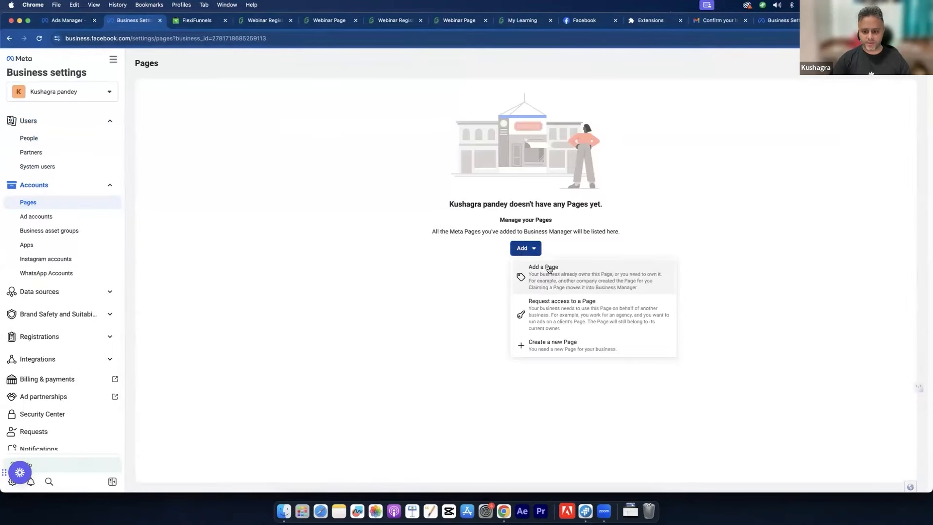
click(543, 268)
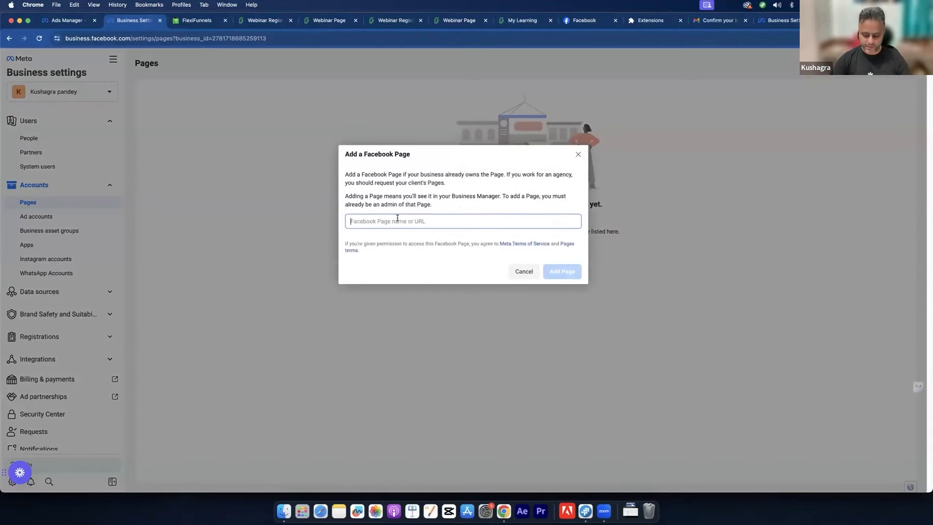
text(kusg)
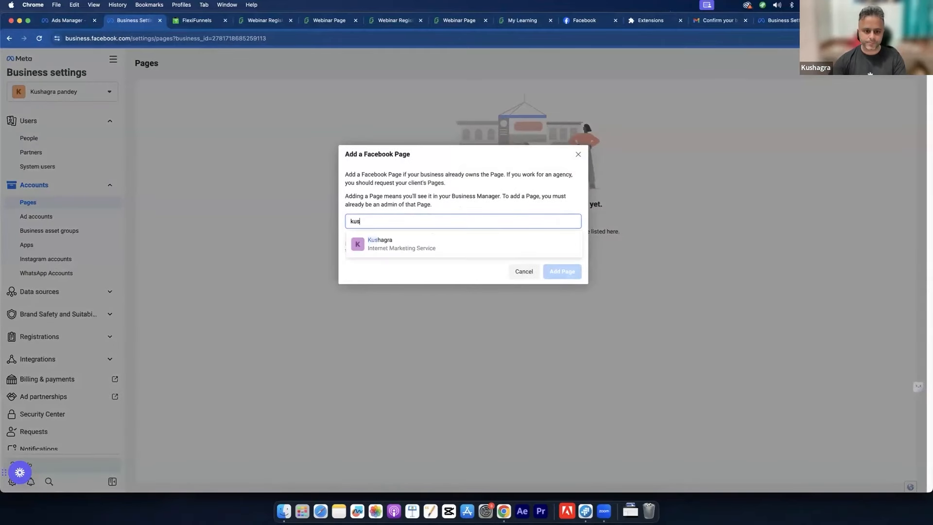
click(471, 247)
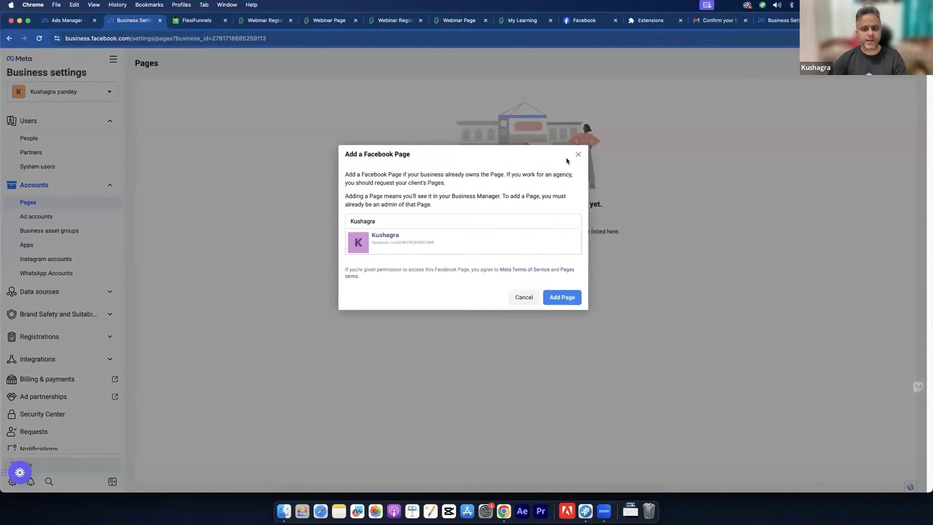
click(635, 233)
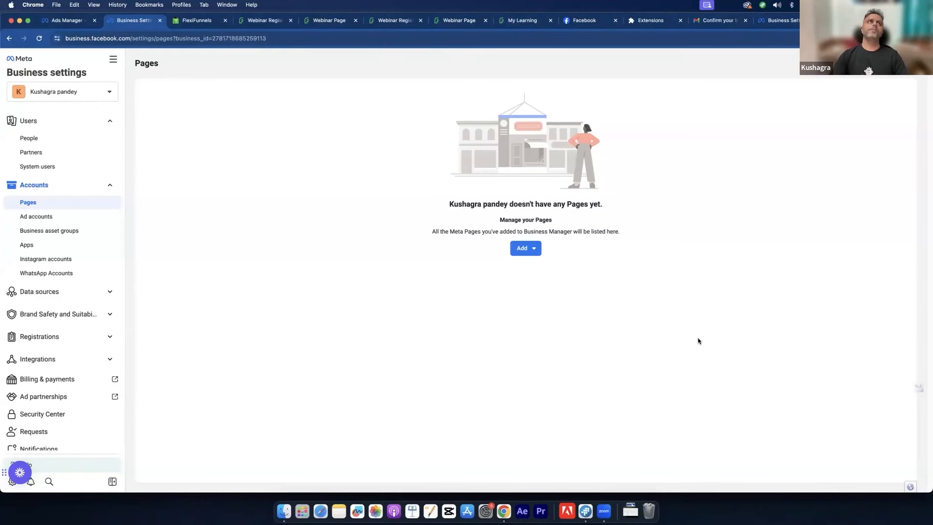
Step: Back in the New Leads Ad editor, check the Facebook Page choices without changing them
click(48, 21)
click(589, 227)
click(590, 229)
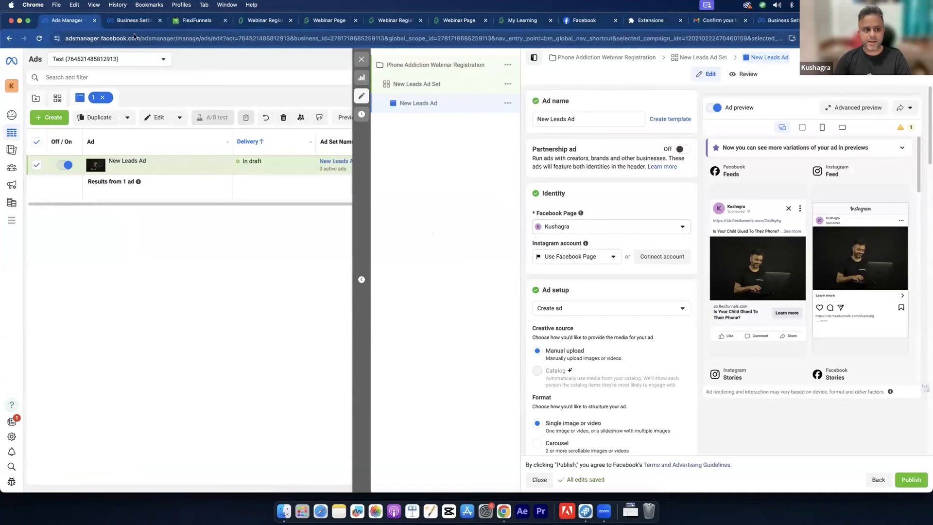
Step: Return to the Business Settings Pages list and highlight its 'doesn't have any Pages yet' note
click(132, 20)
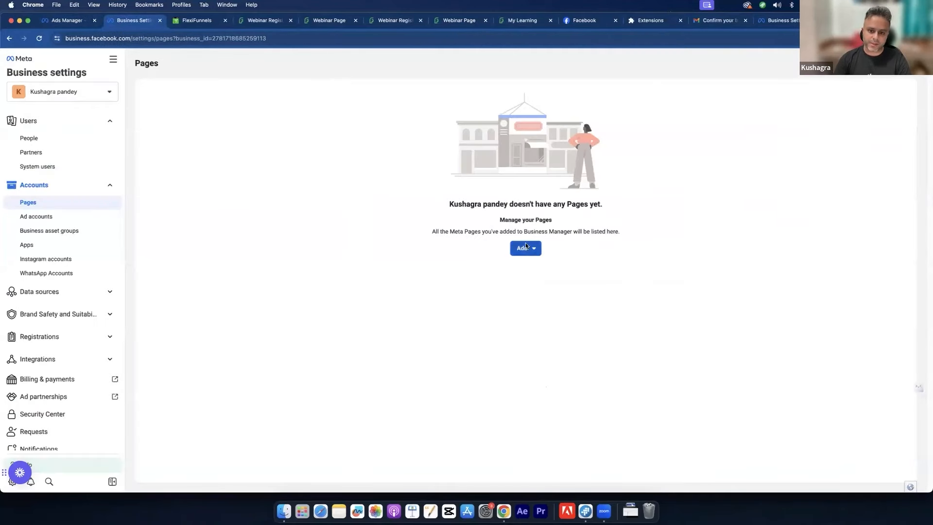
drag(528, 203, 528, 221)
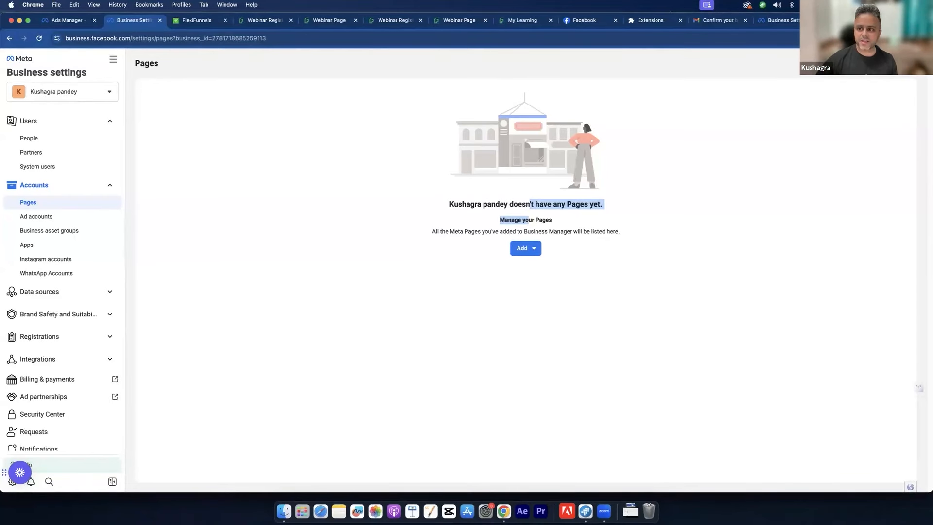
Step: In a new tab, load the creator's official Facebook Page via its corrected facebook.com address
key(super+t)
text(fa)
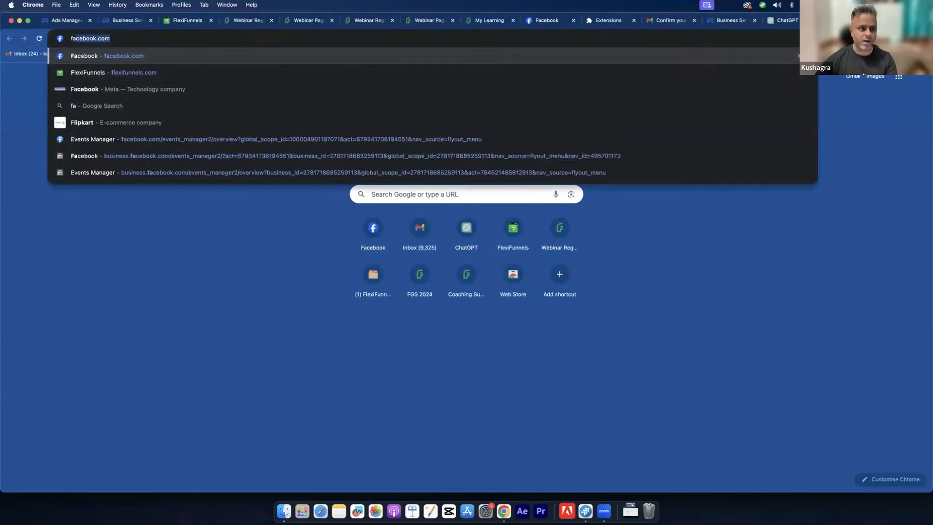
text(cebook.com)
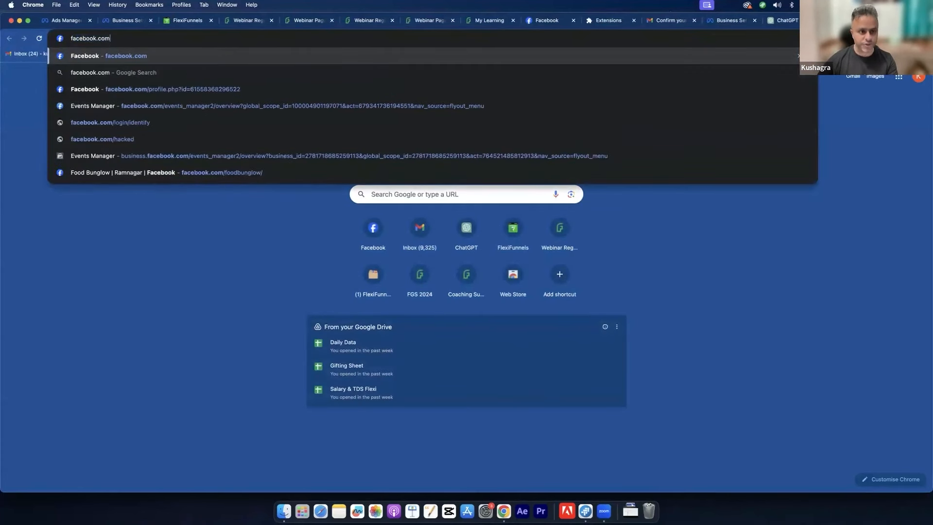
text(/saurabvgh)
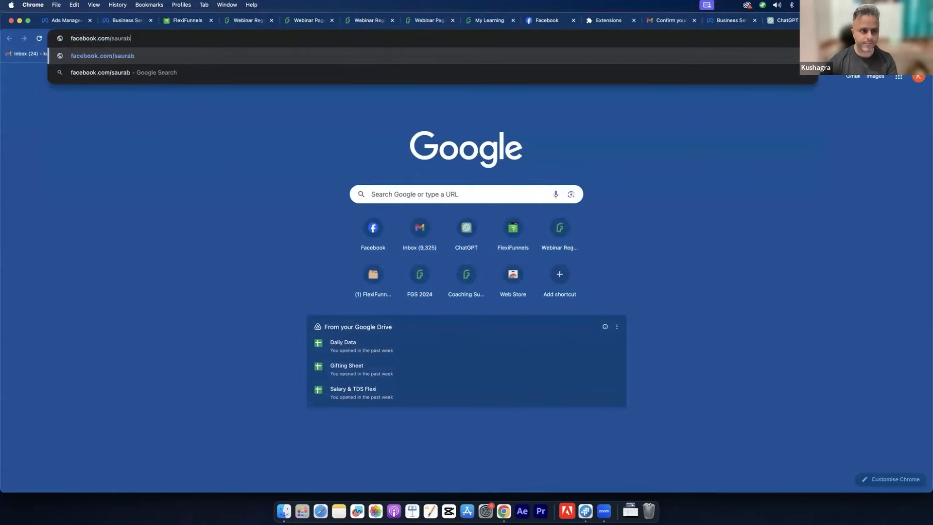
key(XF86AudioRaiseVolume)
key(BackSpace)
key(BackSpace)
key(BackSpace)
text(hbh)
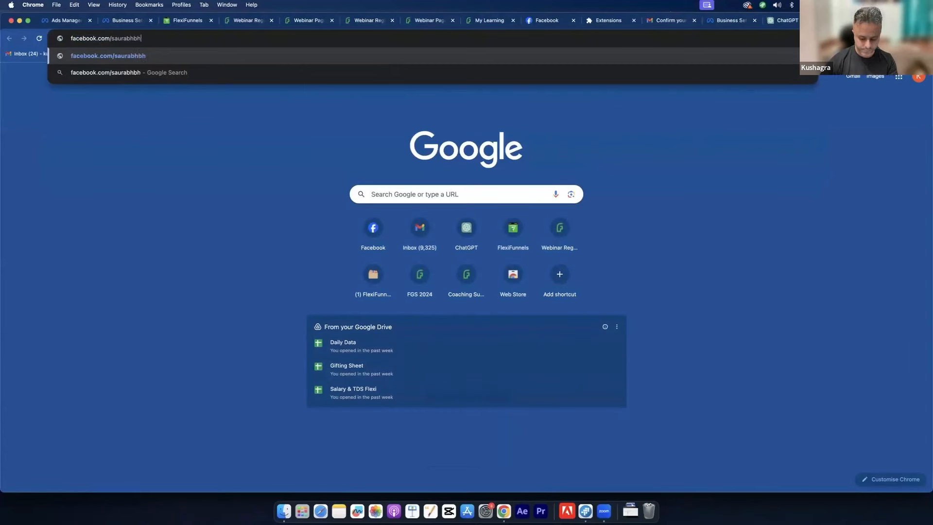
text(atnagarofficial)
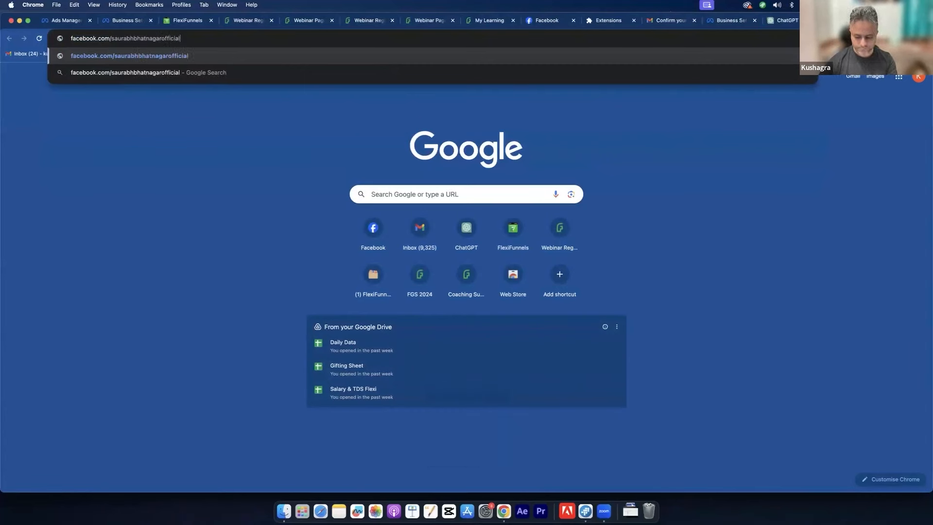
key(Return)
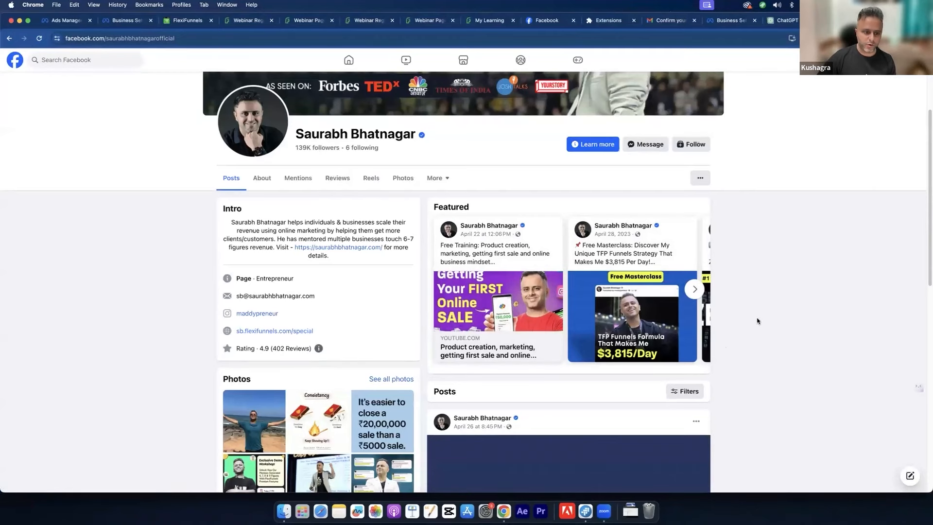
Step: Scroll through the creator's Page intro and posts, then go back to the New Leads Ad editor
scroll(467, 357, down, 1)
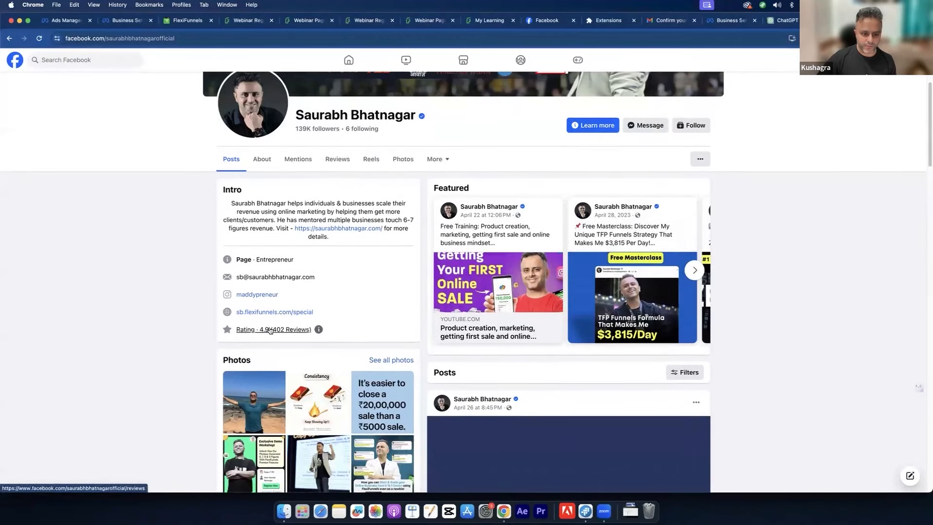
scroll(821, 332, down, 3)
scroll(820, 331, down, 7)
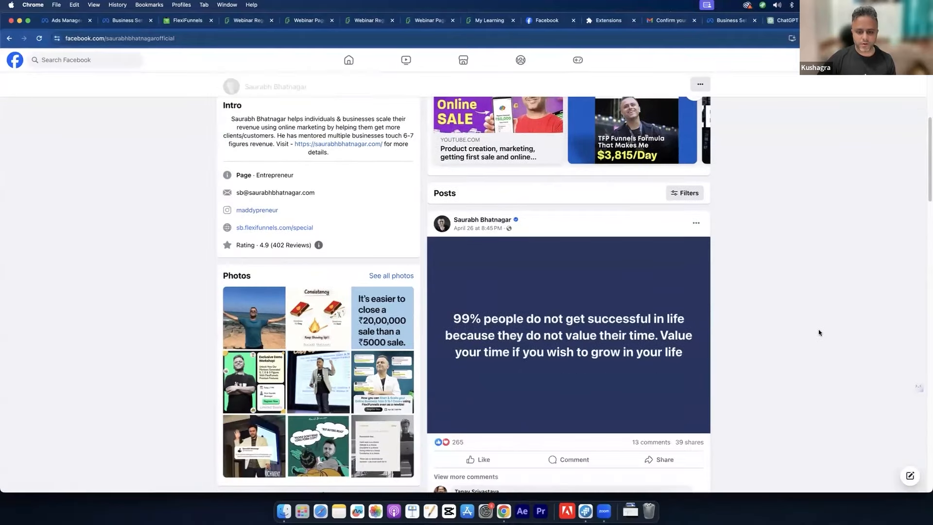
scroll(818, 328, up, 9)
scroll(815, 342, up, 10)
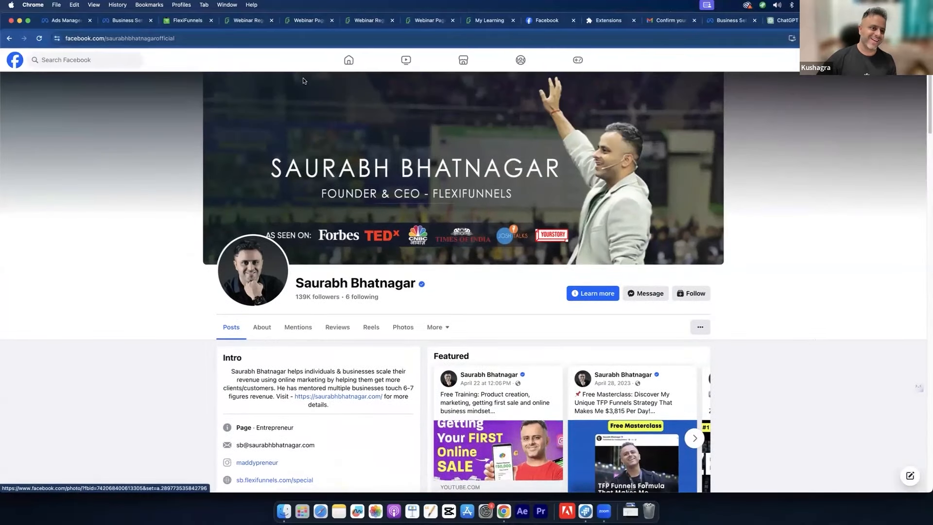
click(66, 23)
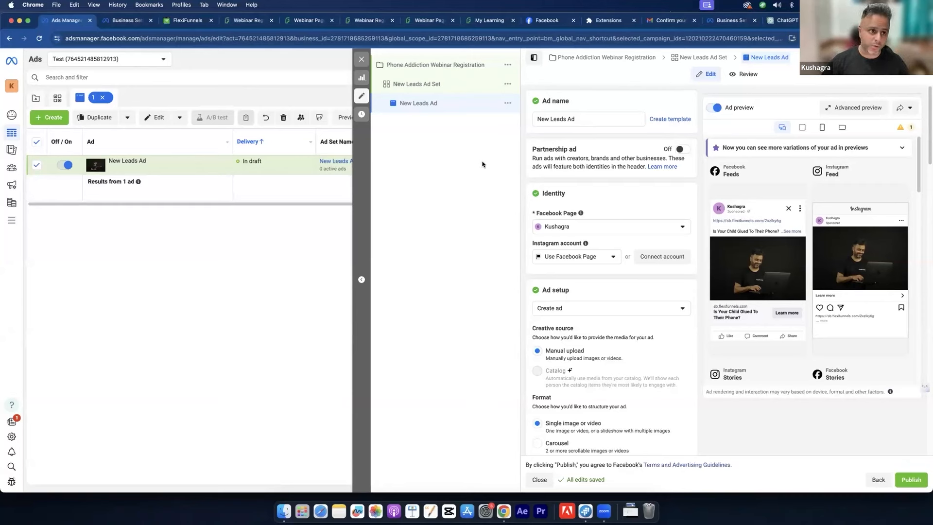
click(125, 23)
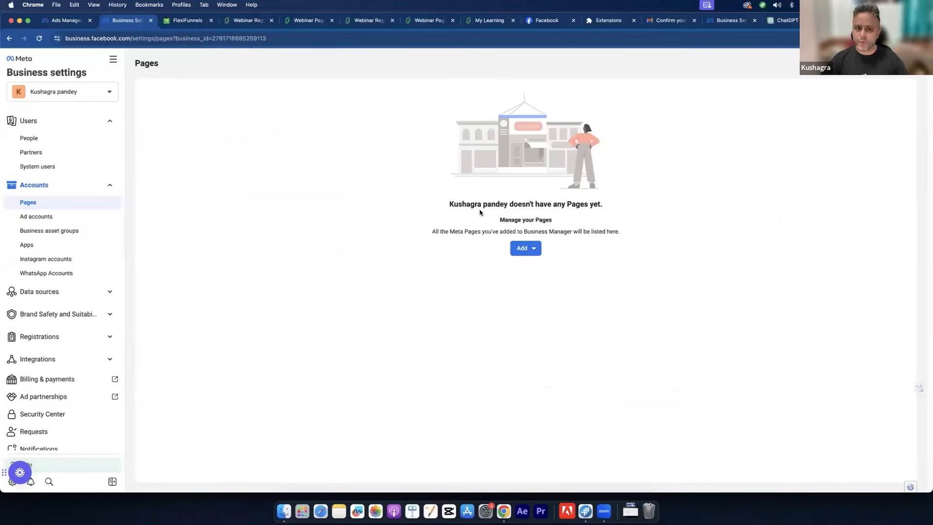
click(516, 249)
click(441, 240)
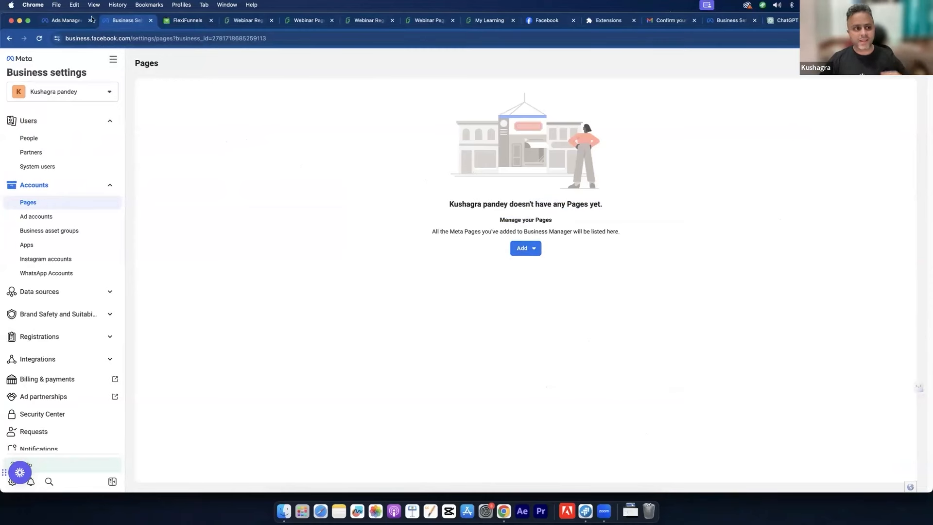
click(55, 22)
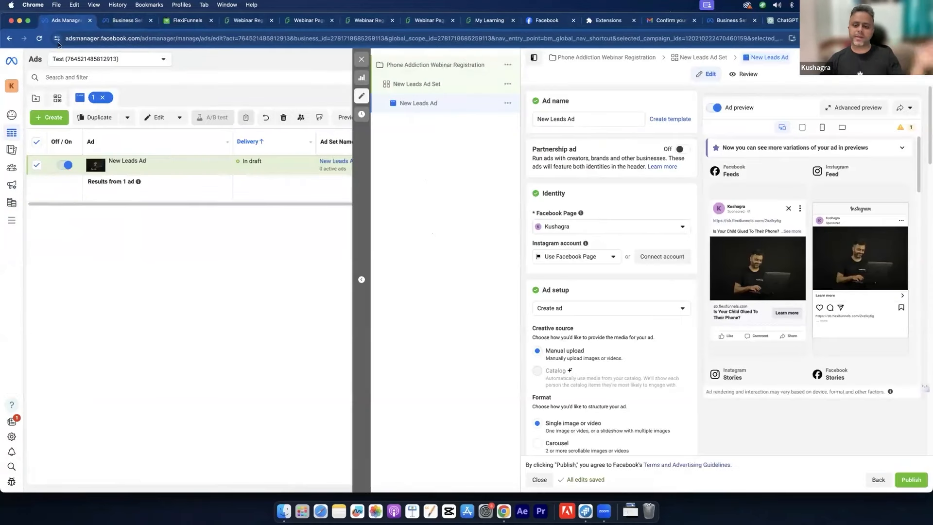
click(562, 233)
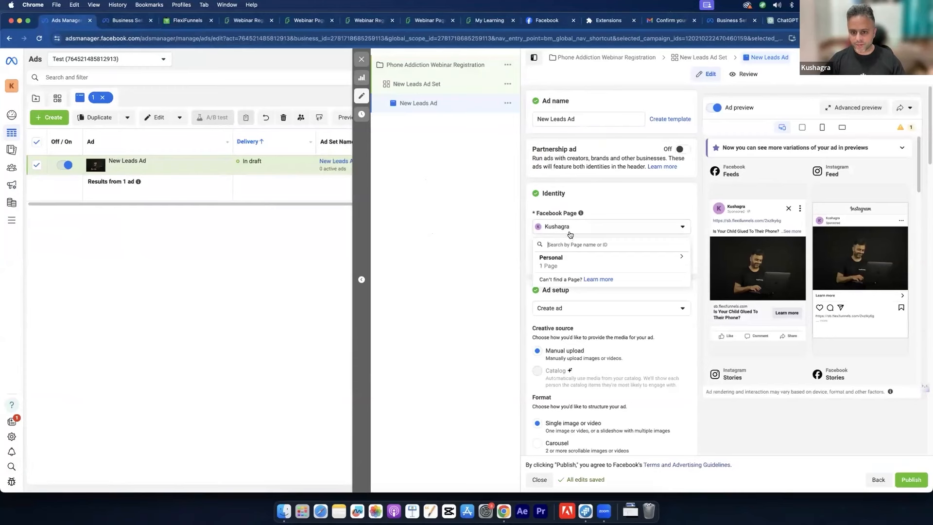
click(480, 229)
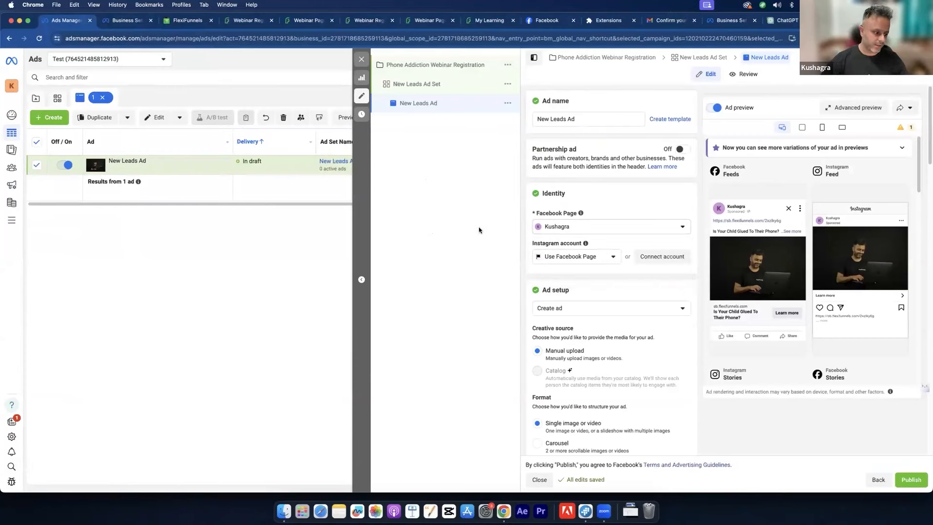